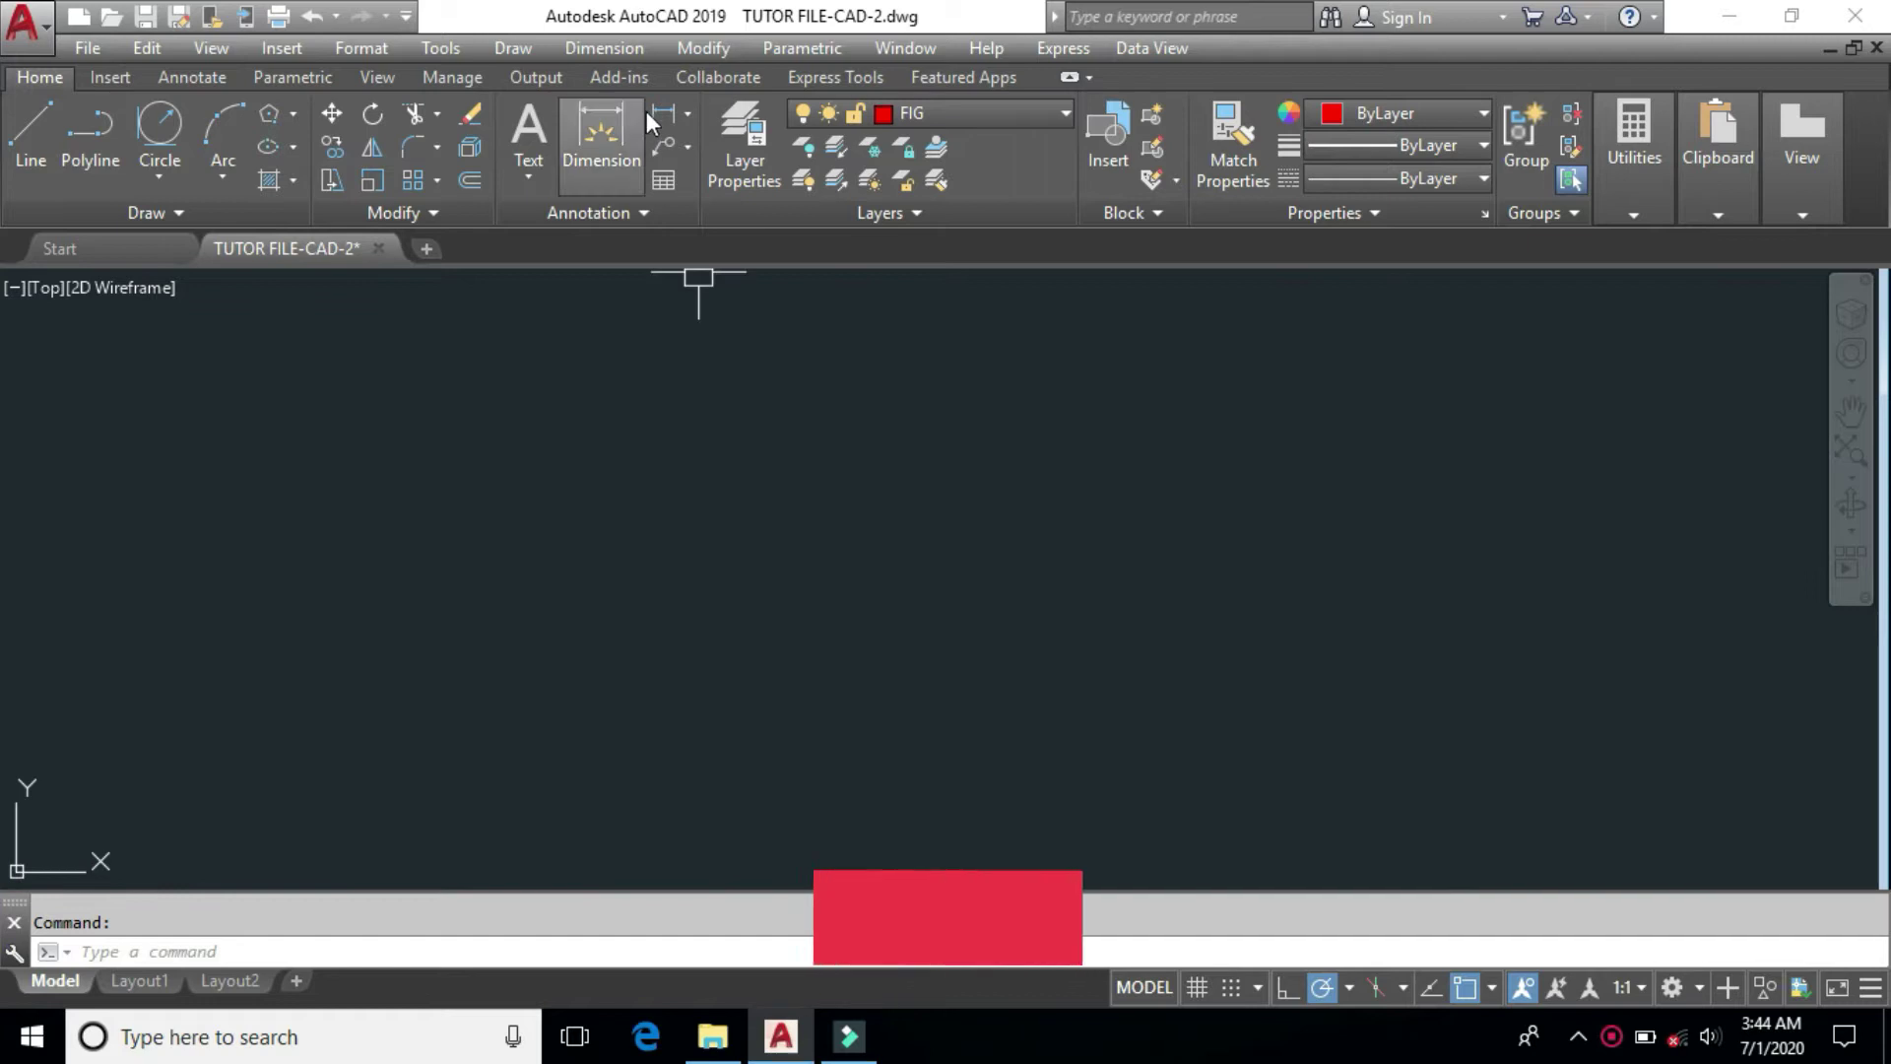
# Step: Look through the Modify commands list, then close it without choosing anything
pyautogui.click(700, 51)
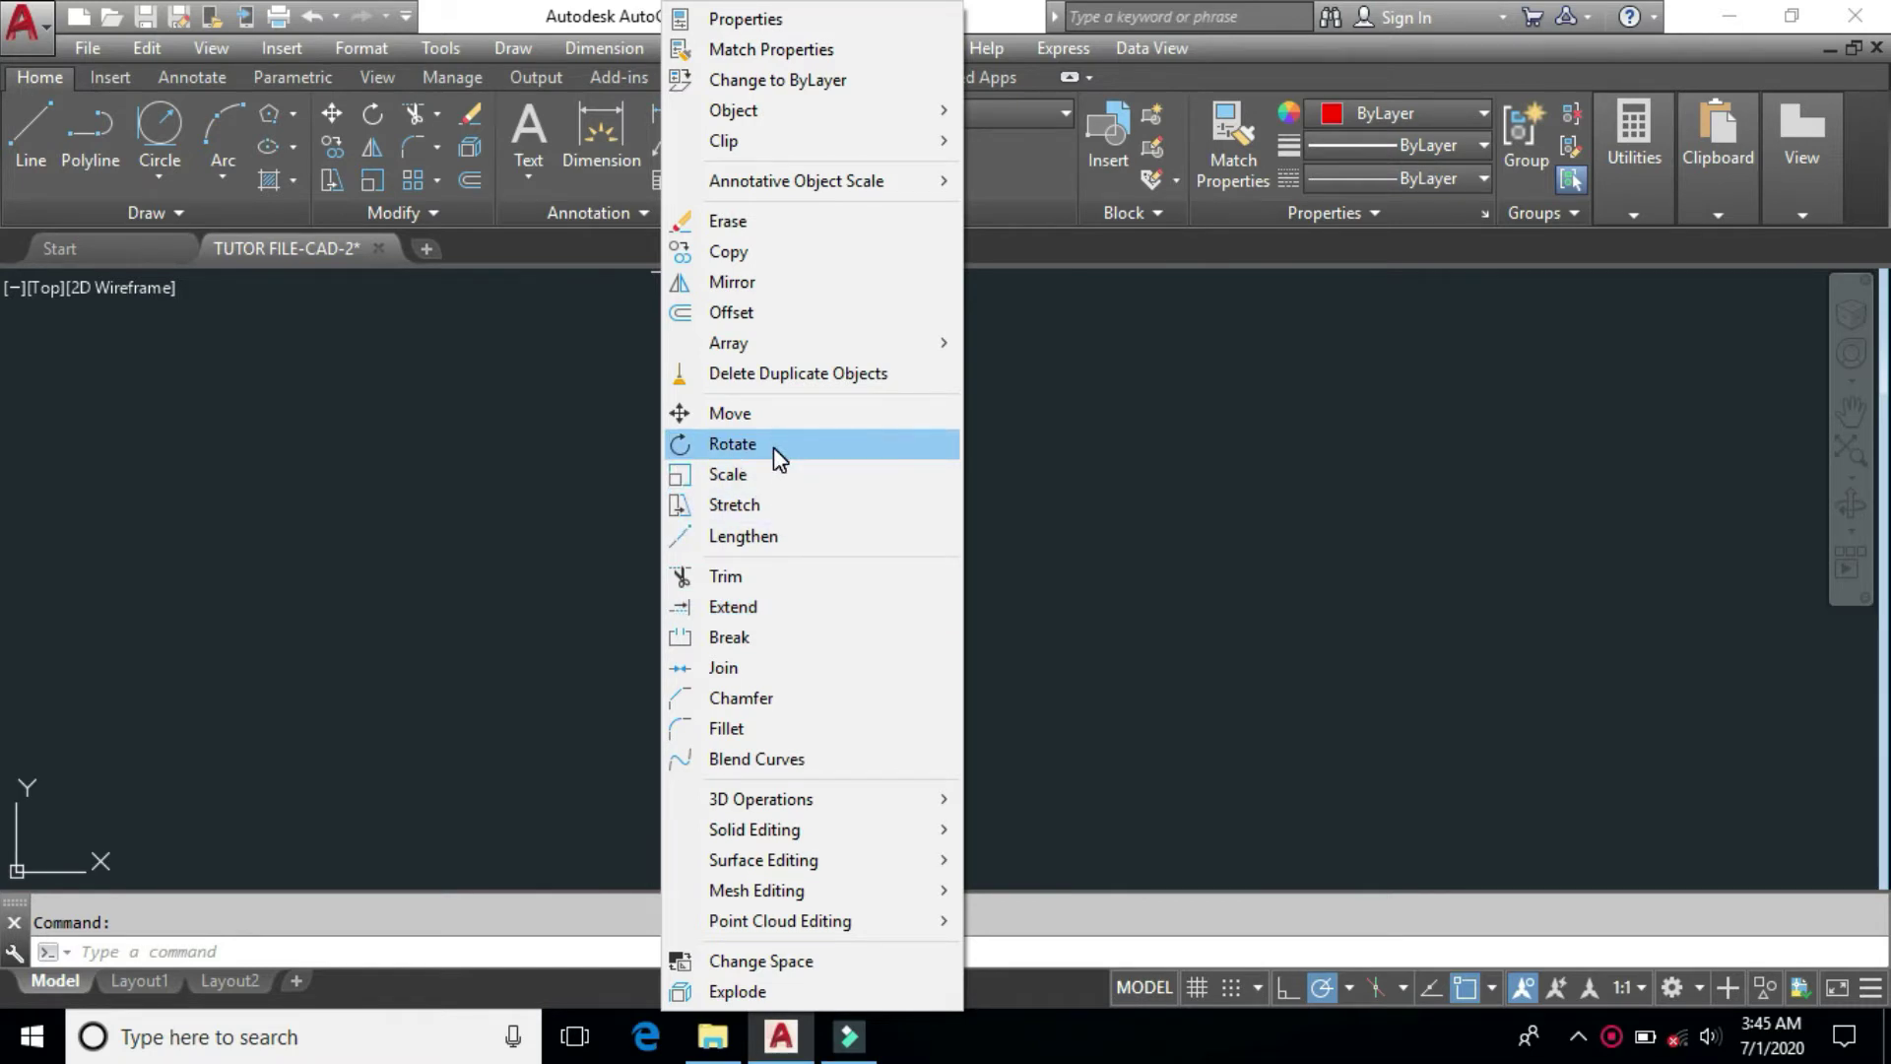
pyautogui.click(1105, 452)
pyautogui.click(1001, 553)
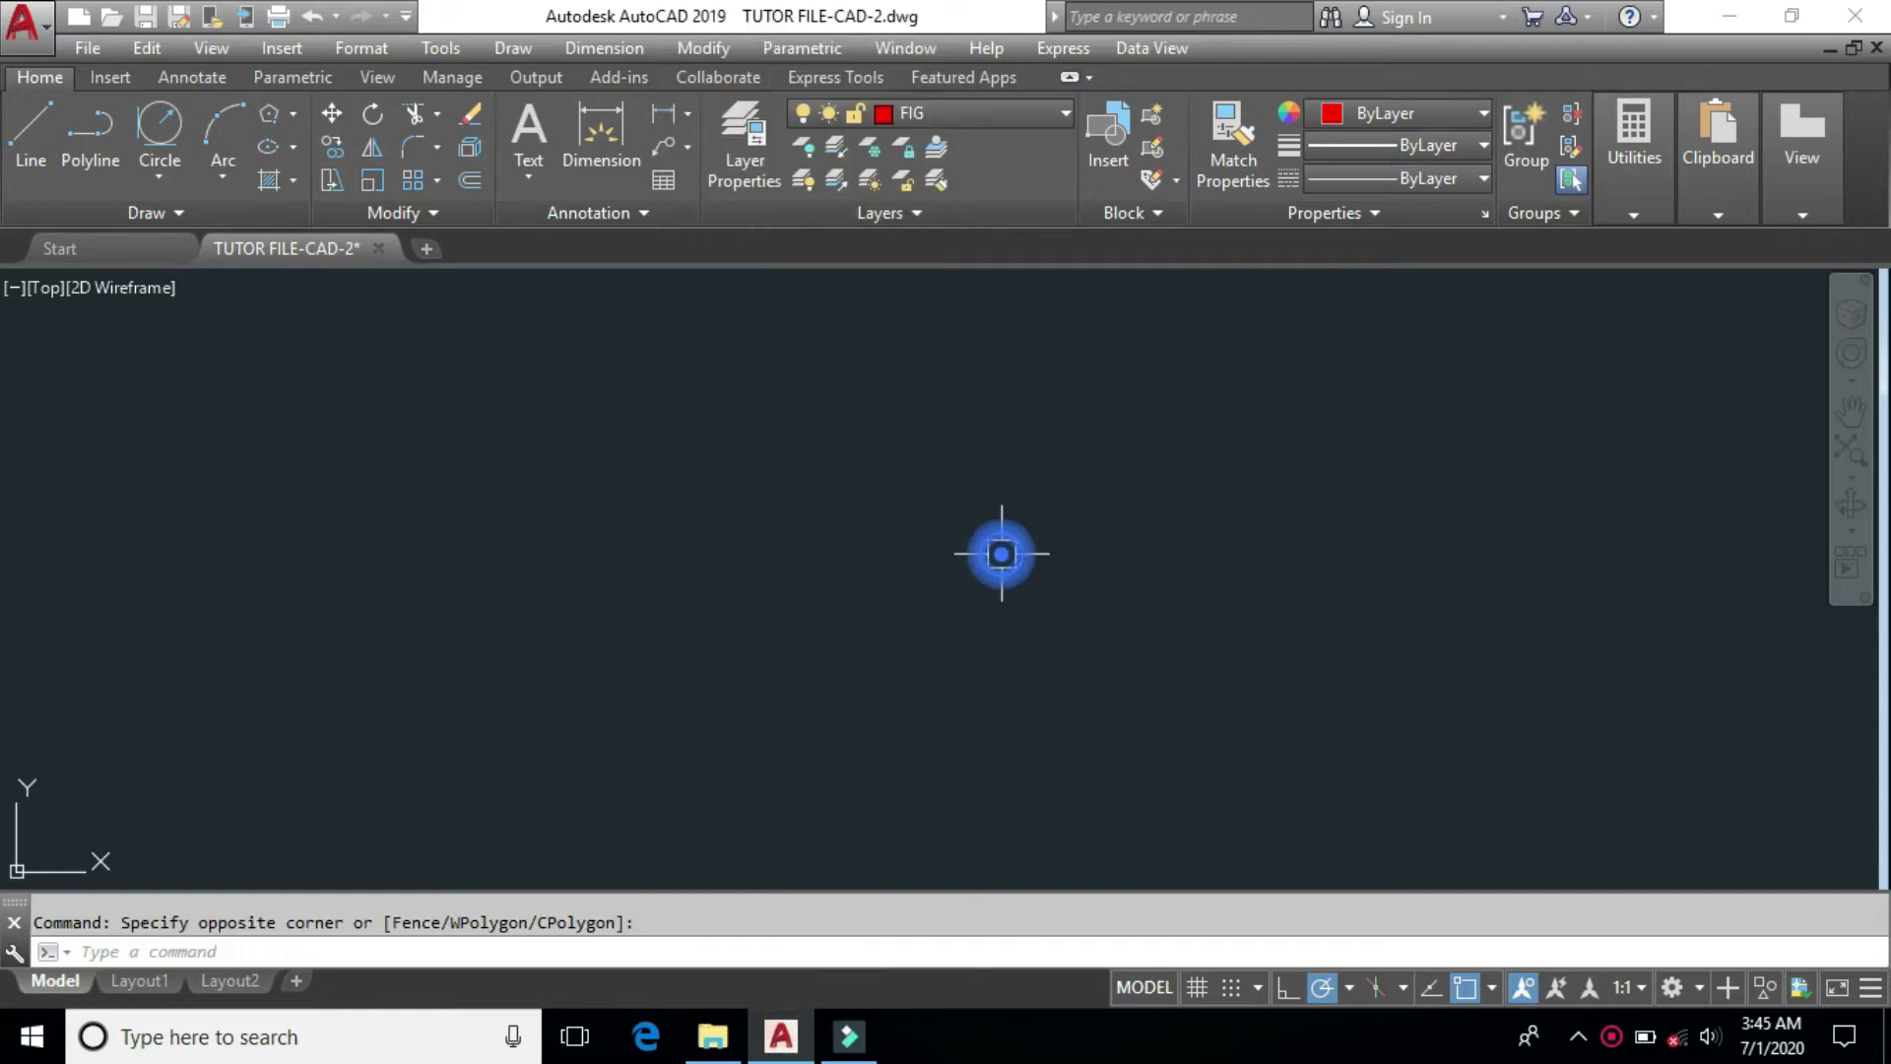
# Step: Draw a horizontal red line near the drawing's centre, then start Rotate with RO
pyautogui.write('L')
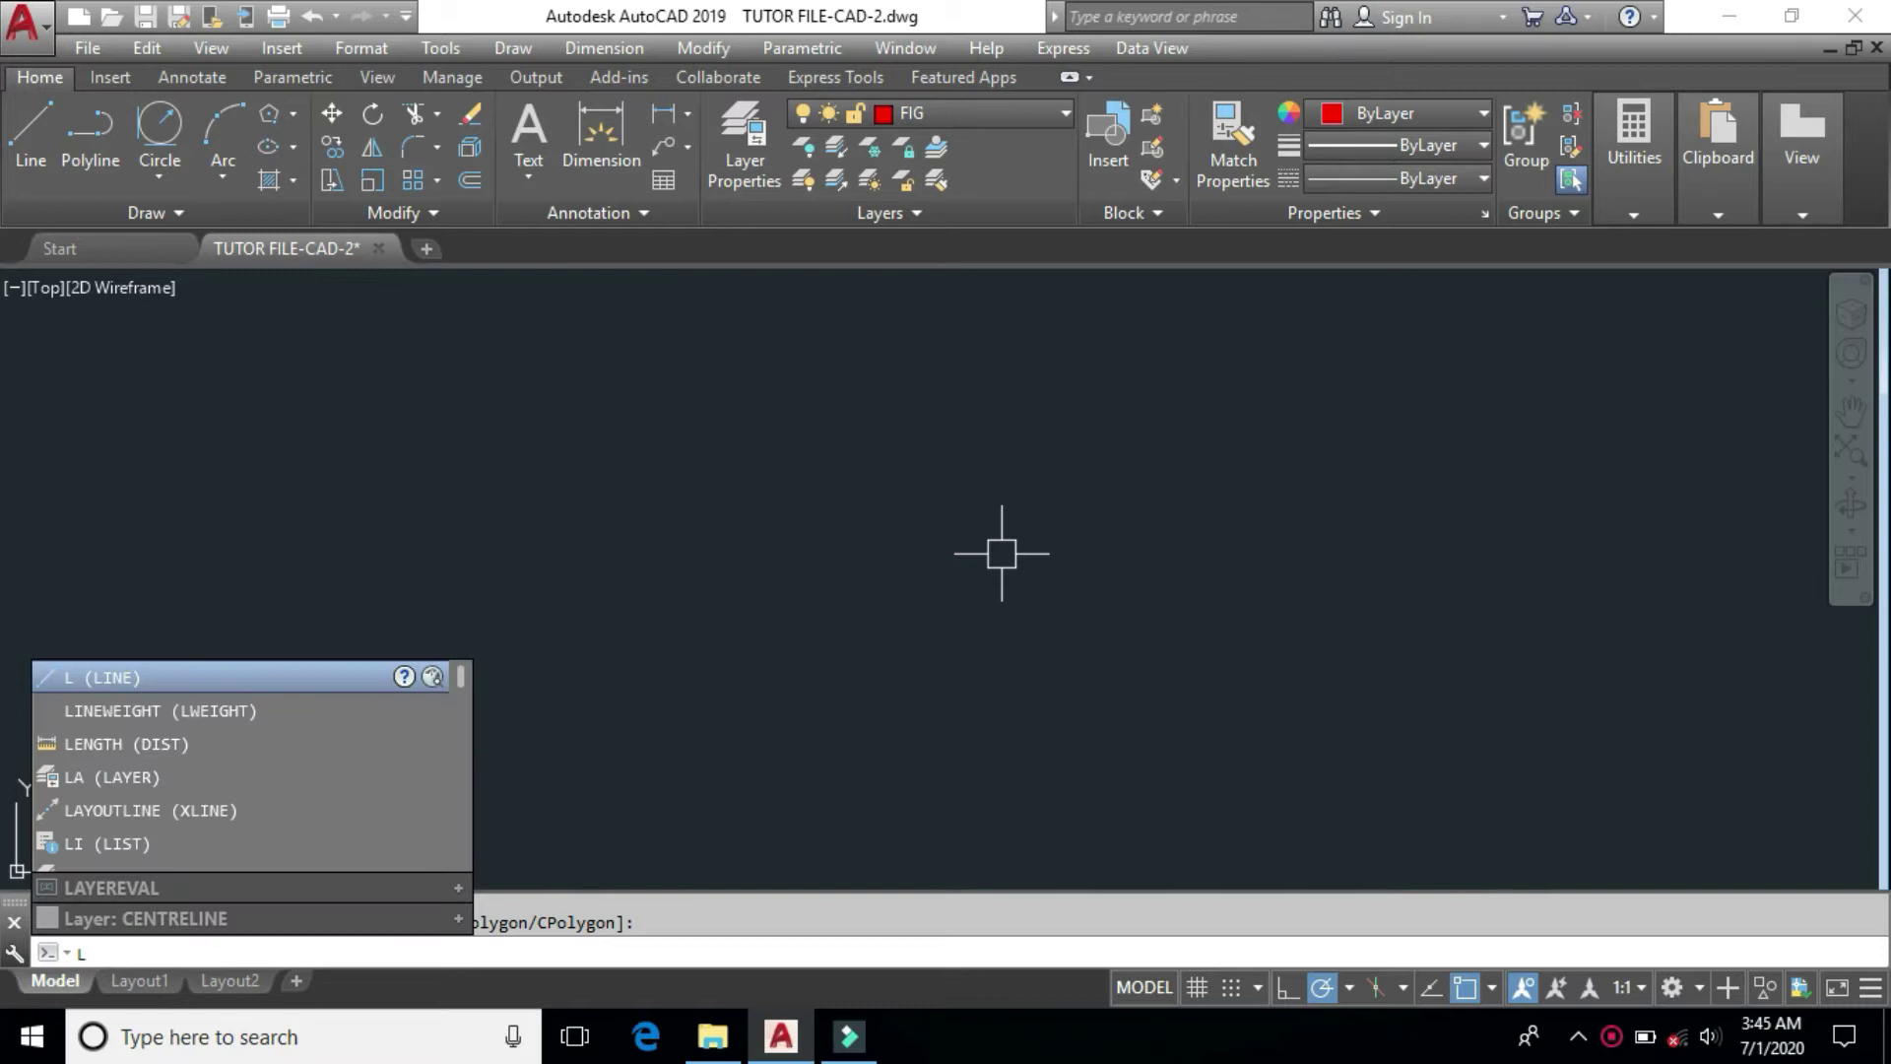
pyautogui.press('Return')
pyautogui.click(869, 645)
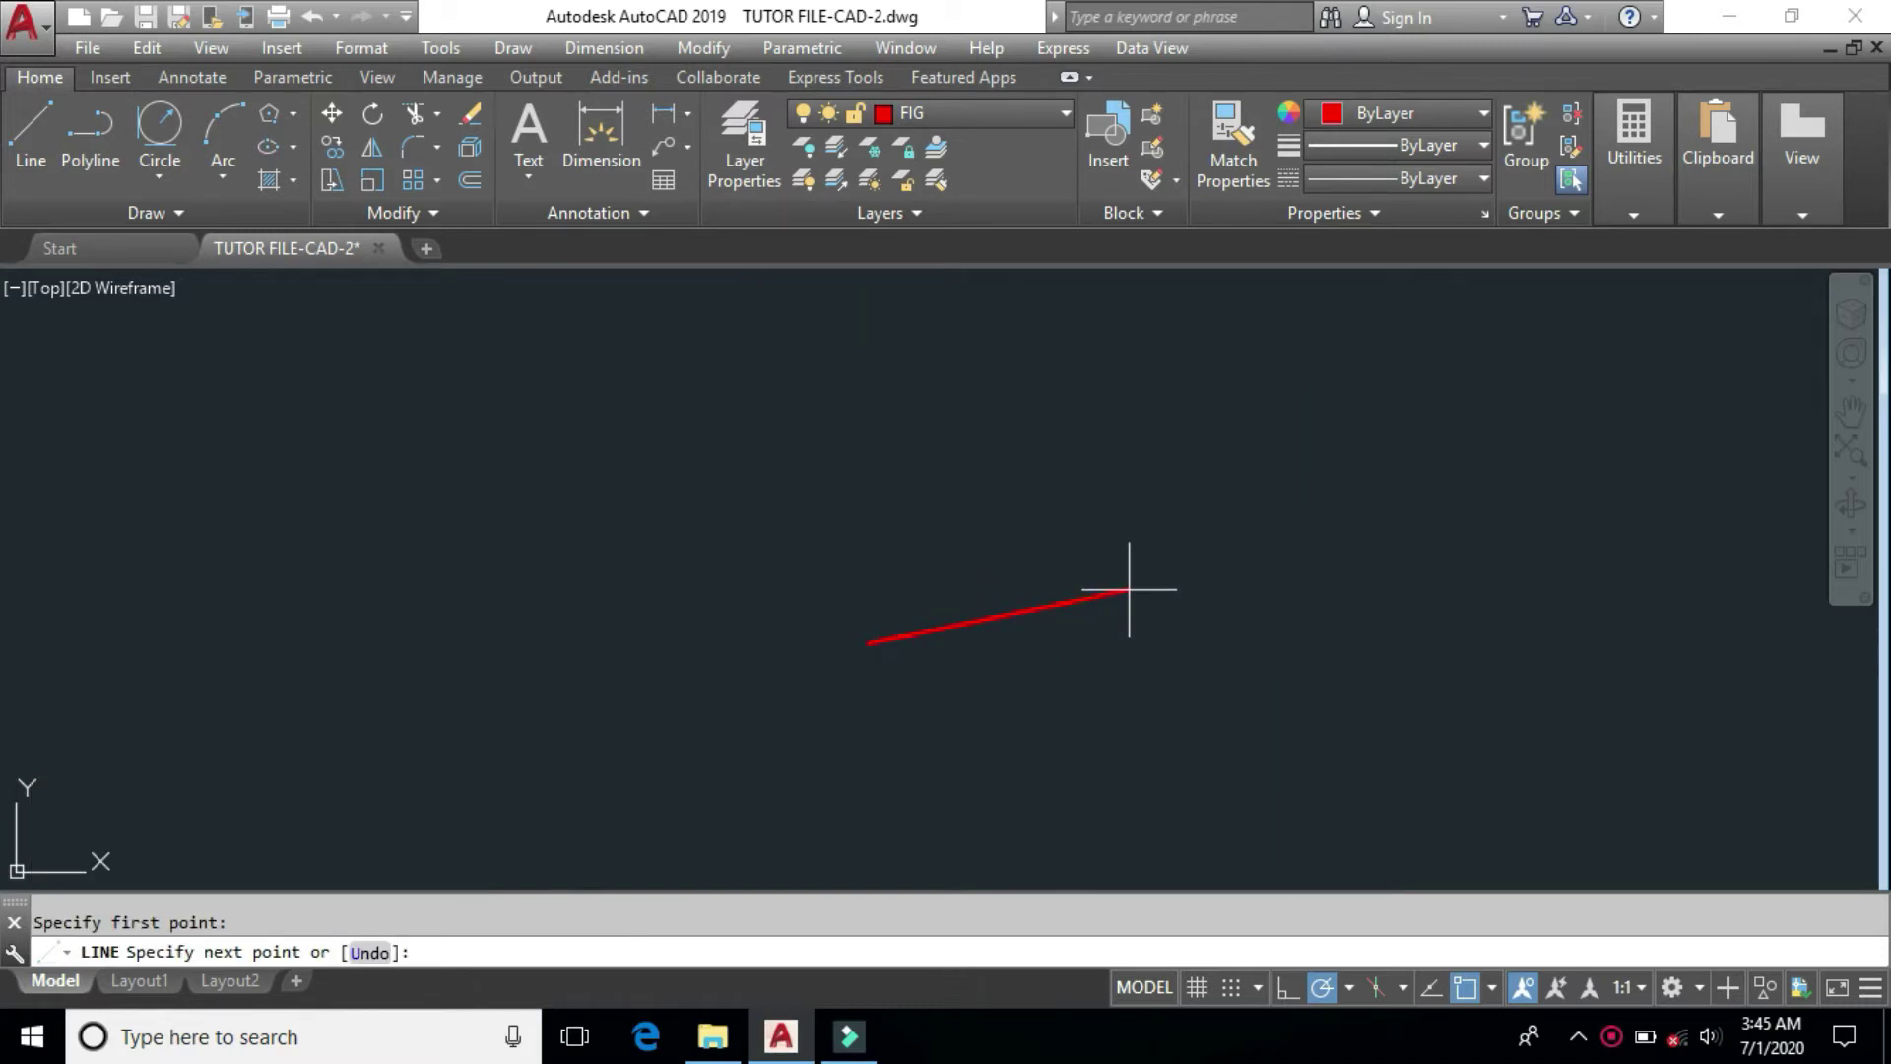
pyautogui.click(1155, 644)
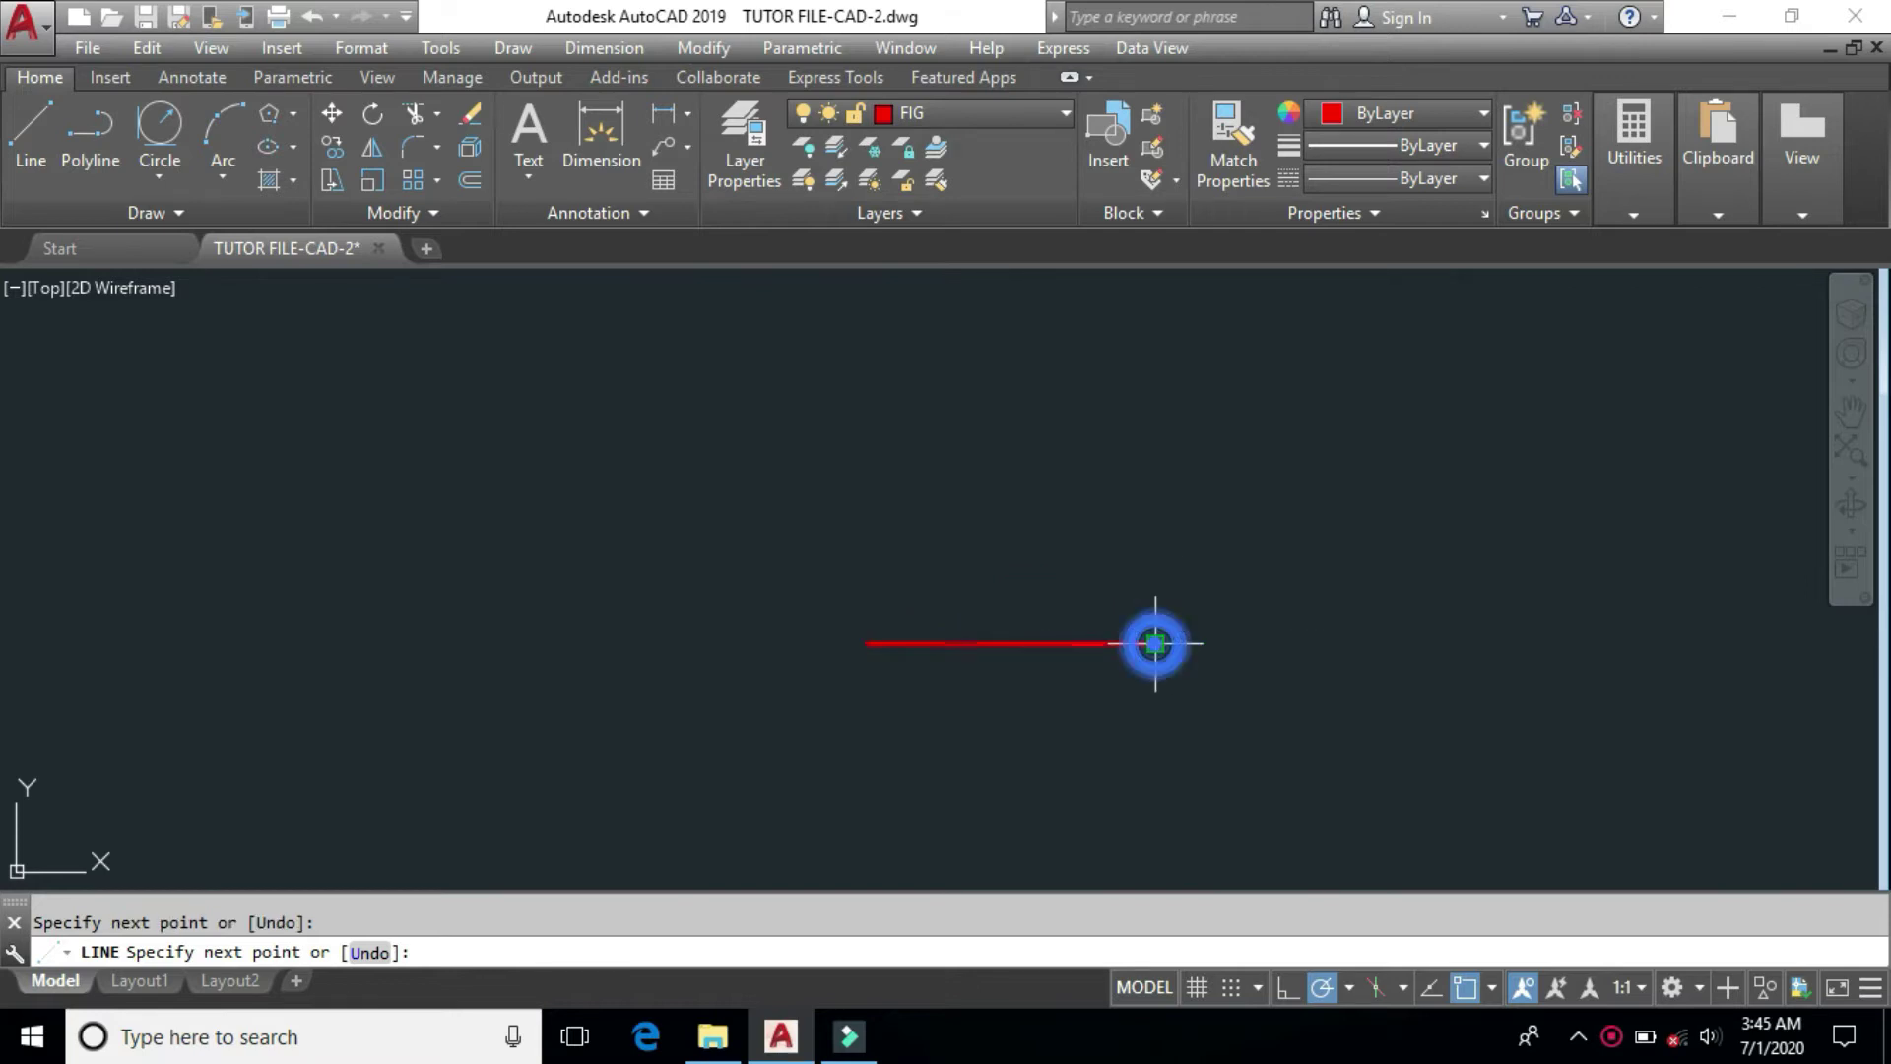
pyautogui.press('Escape')
pyautogui.moveTo(1254, 645); pyautogui.dragTo(1176, 638, button='middle')
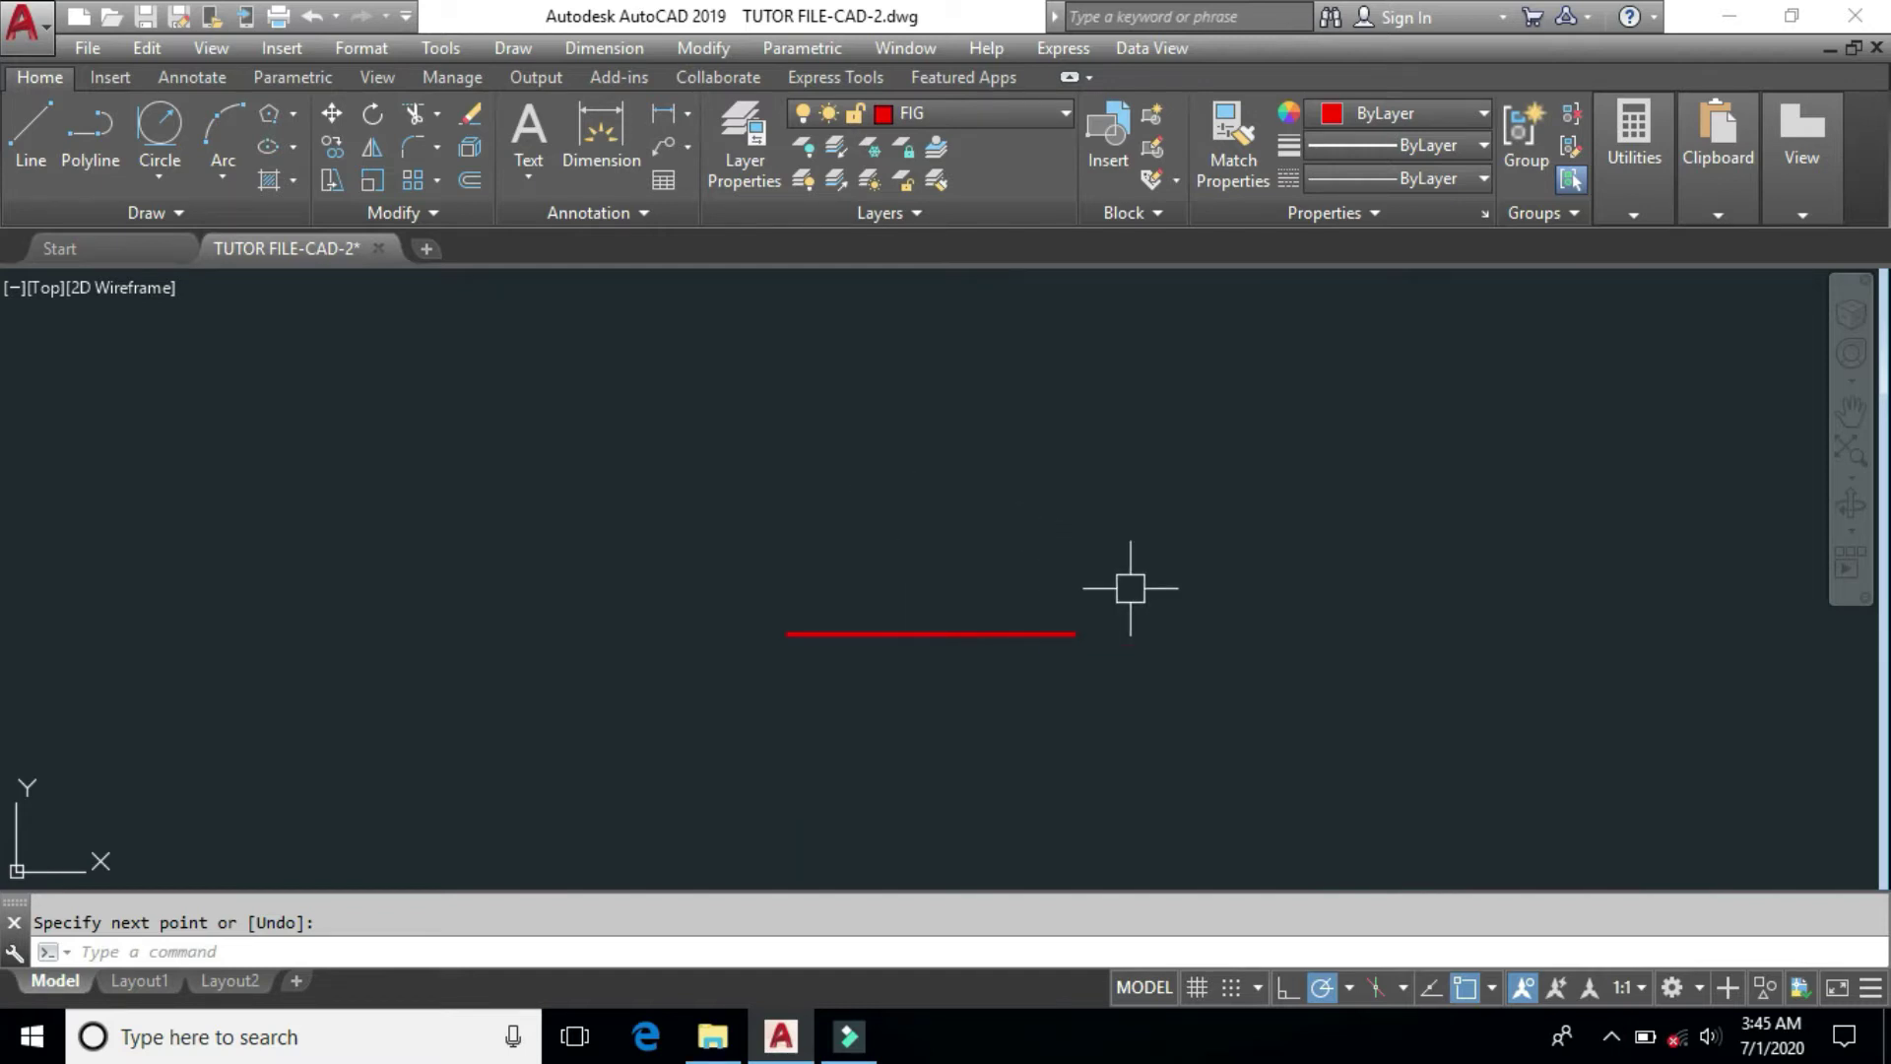
pyautogui.write('ro')
pyautogui.press('Return')
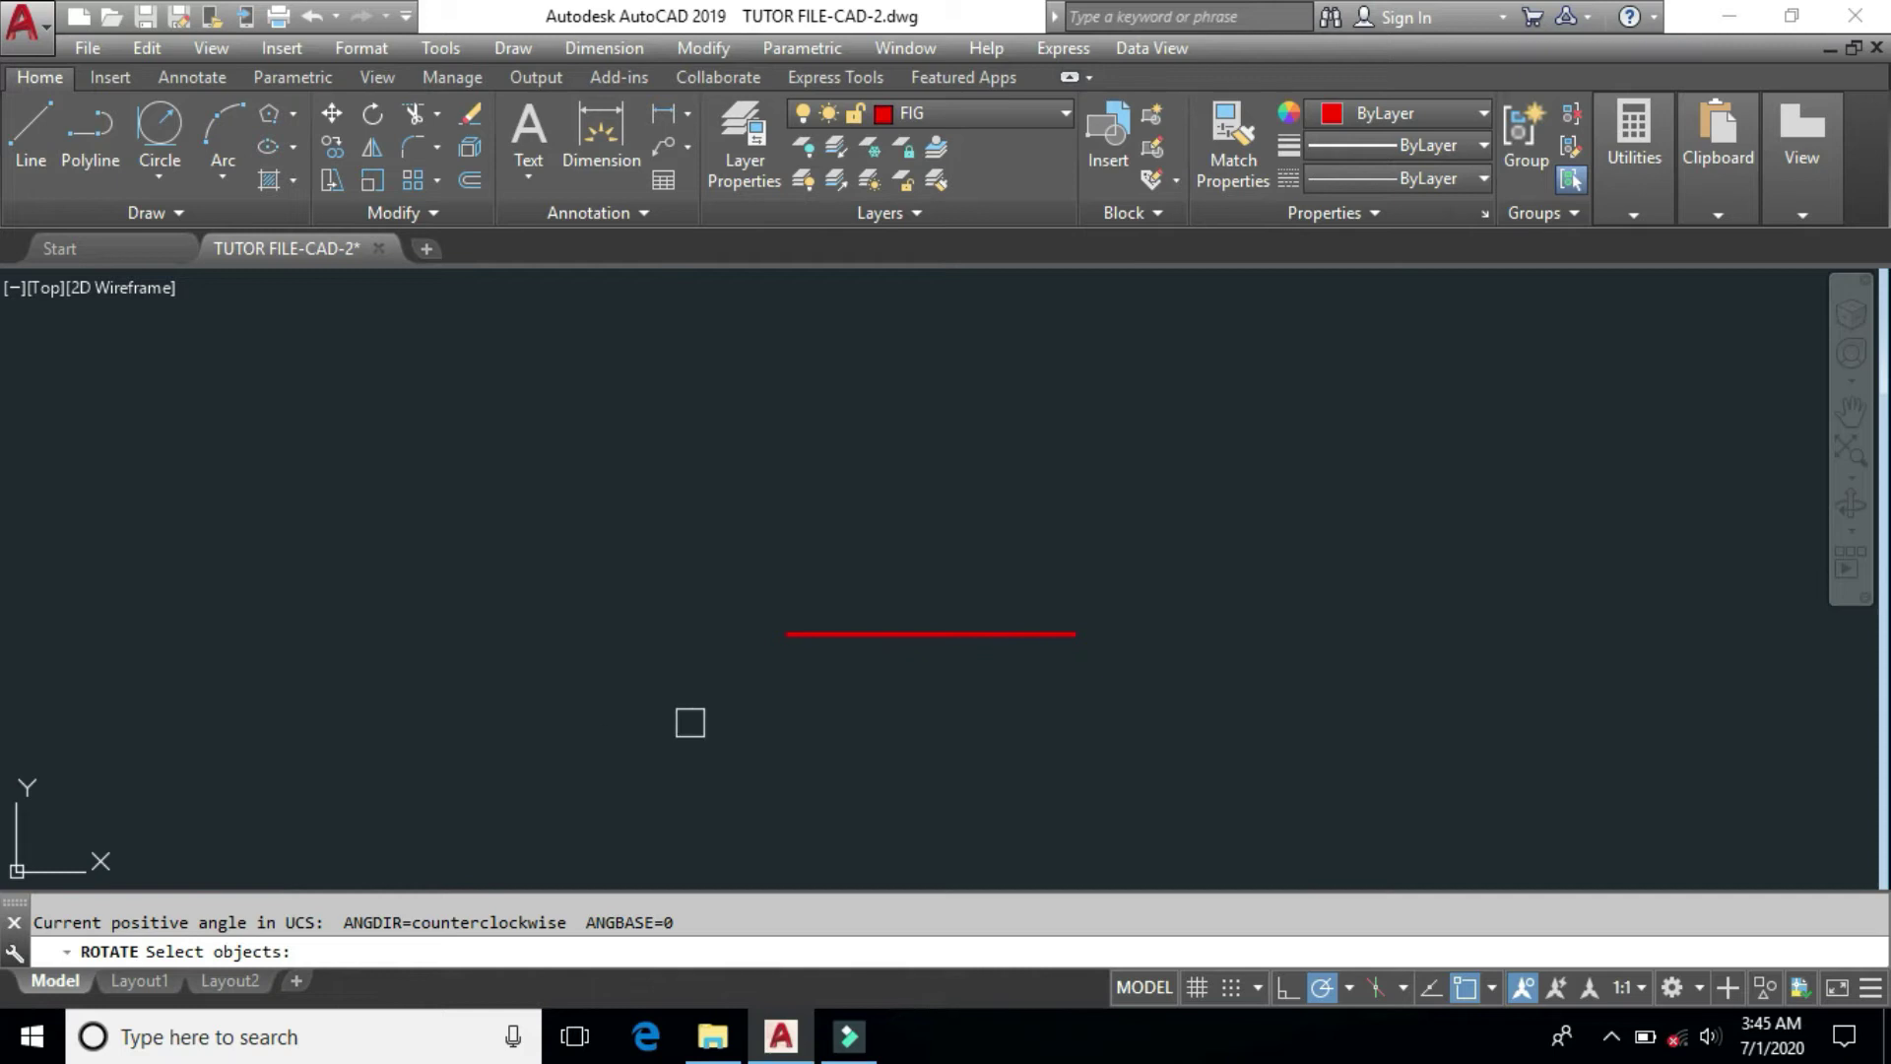
pyautogui.click(982, 634)
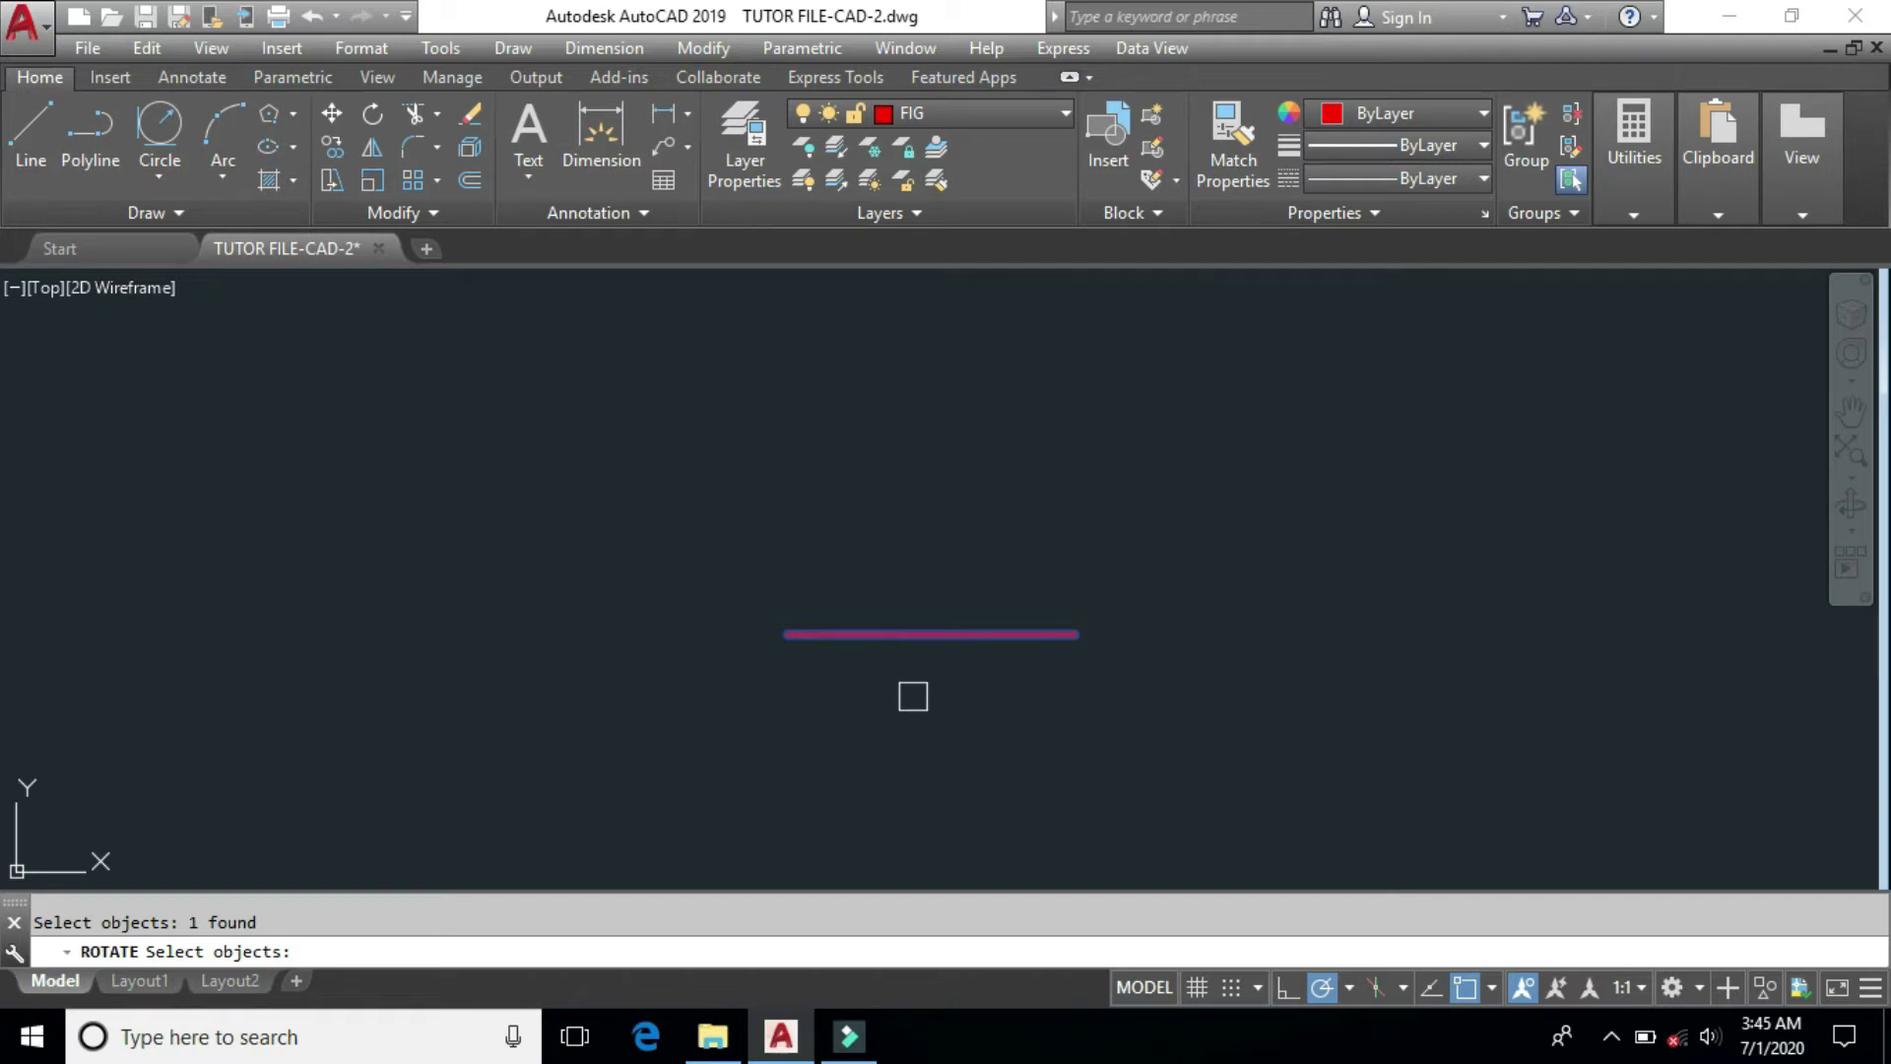
pyautogui.press('Return')
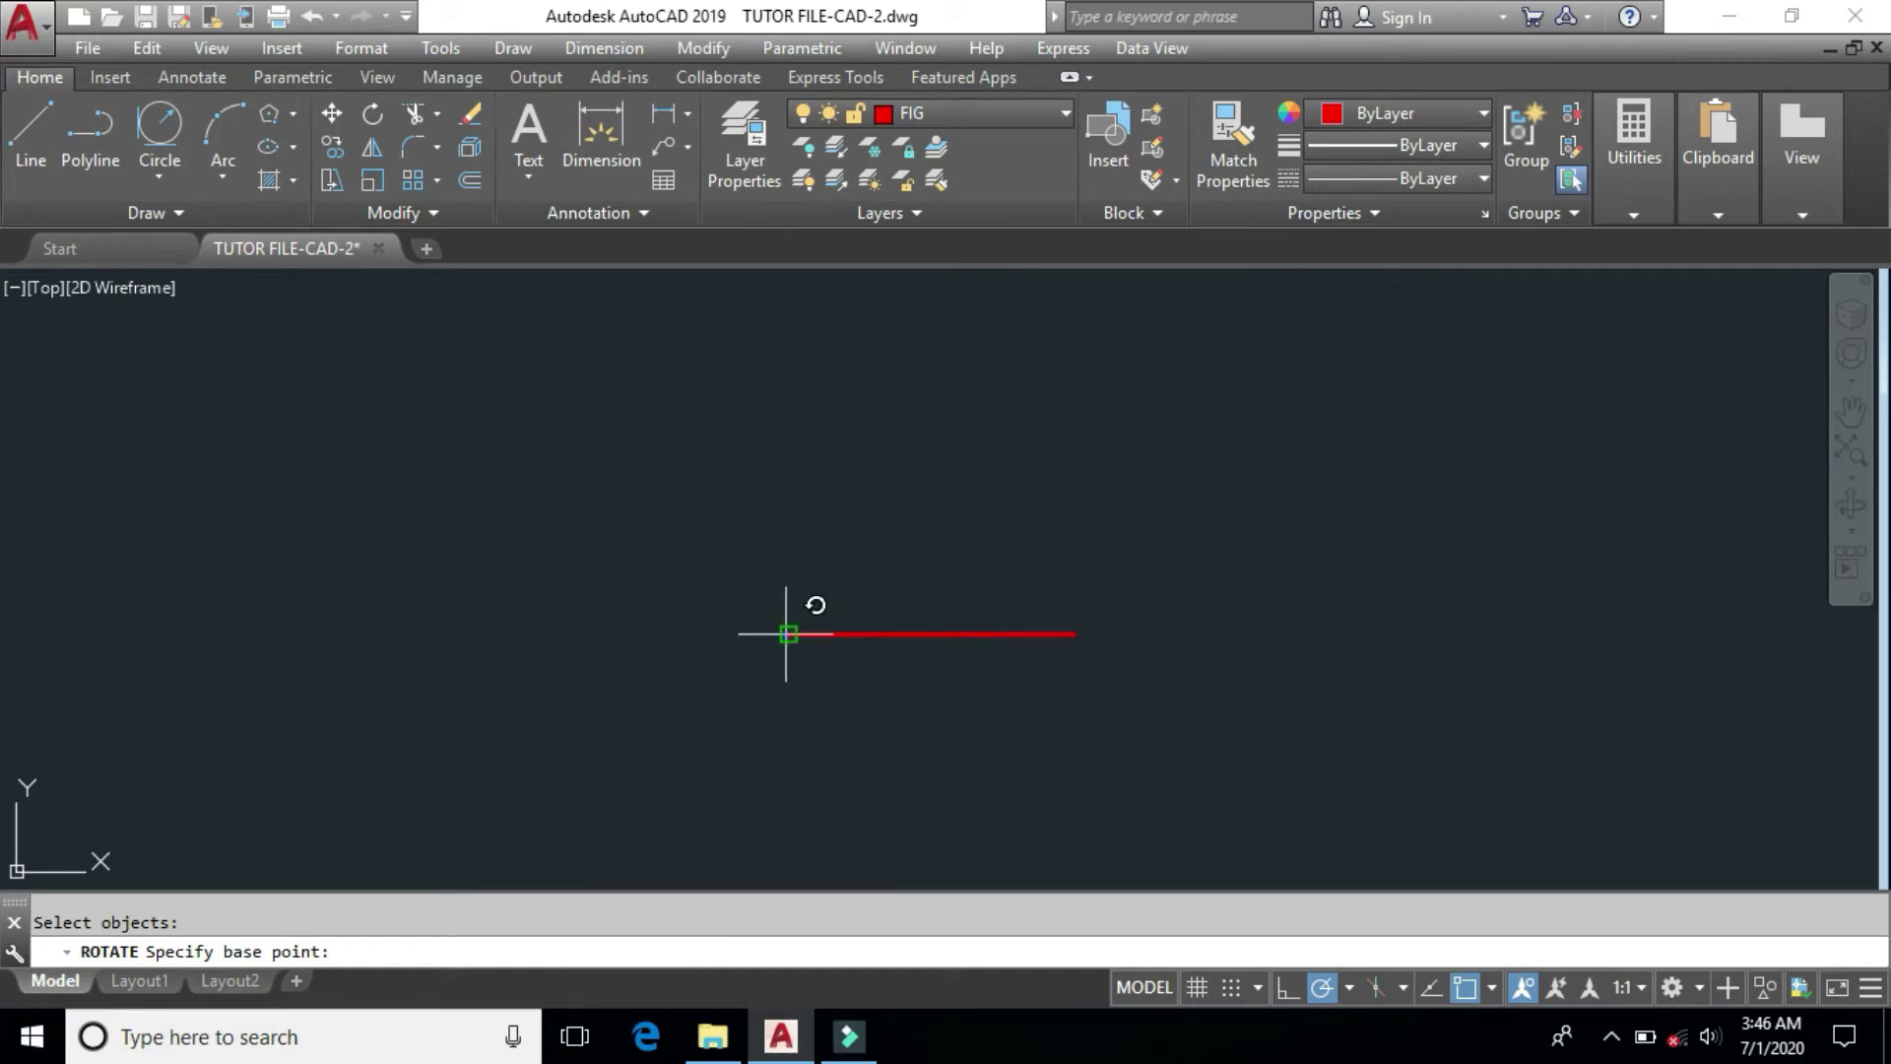
pyautogui.click(788, 633)
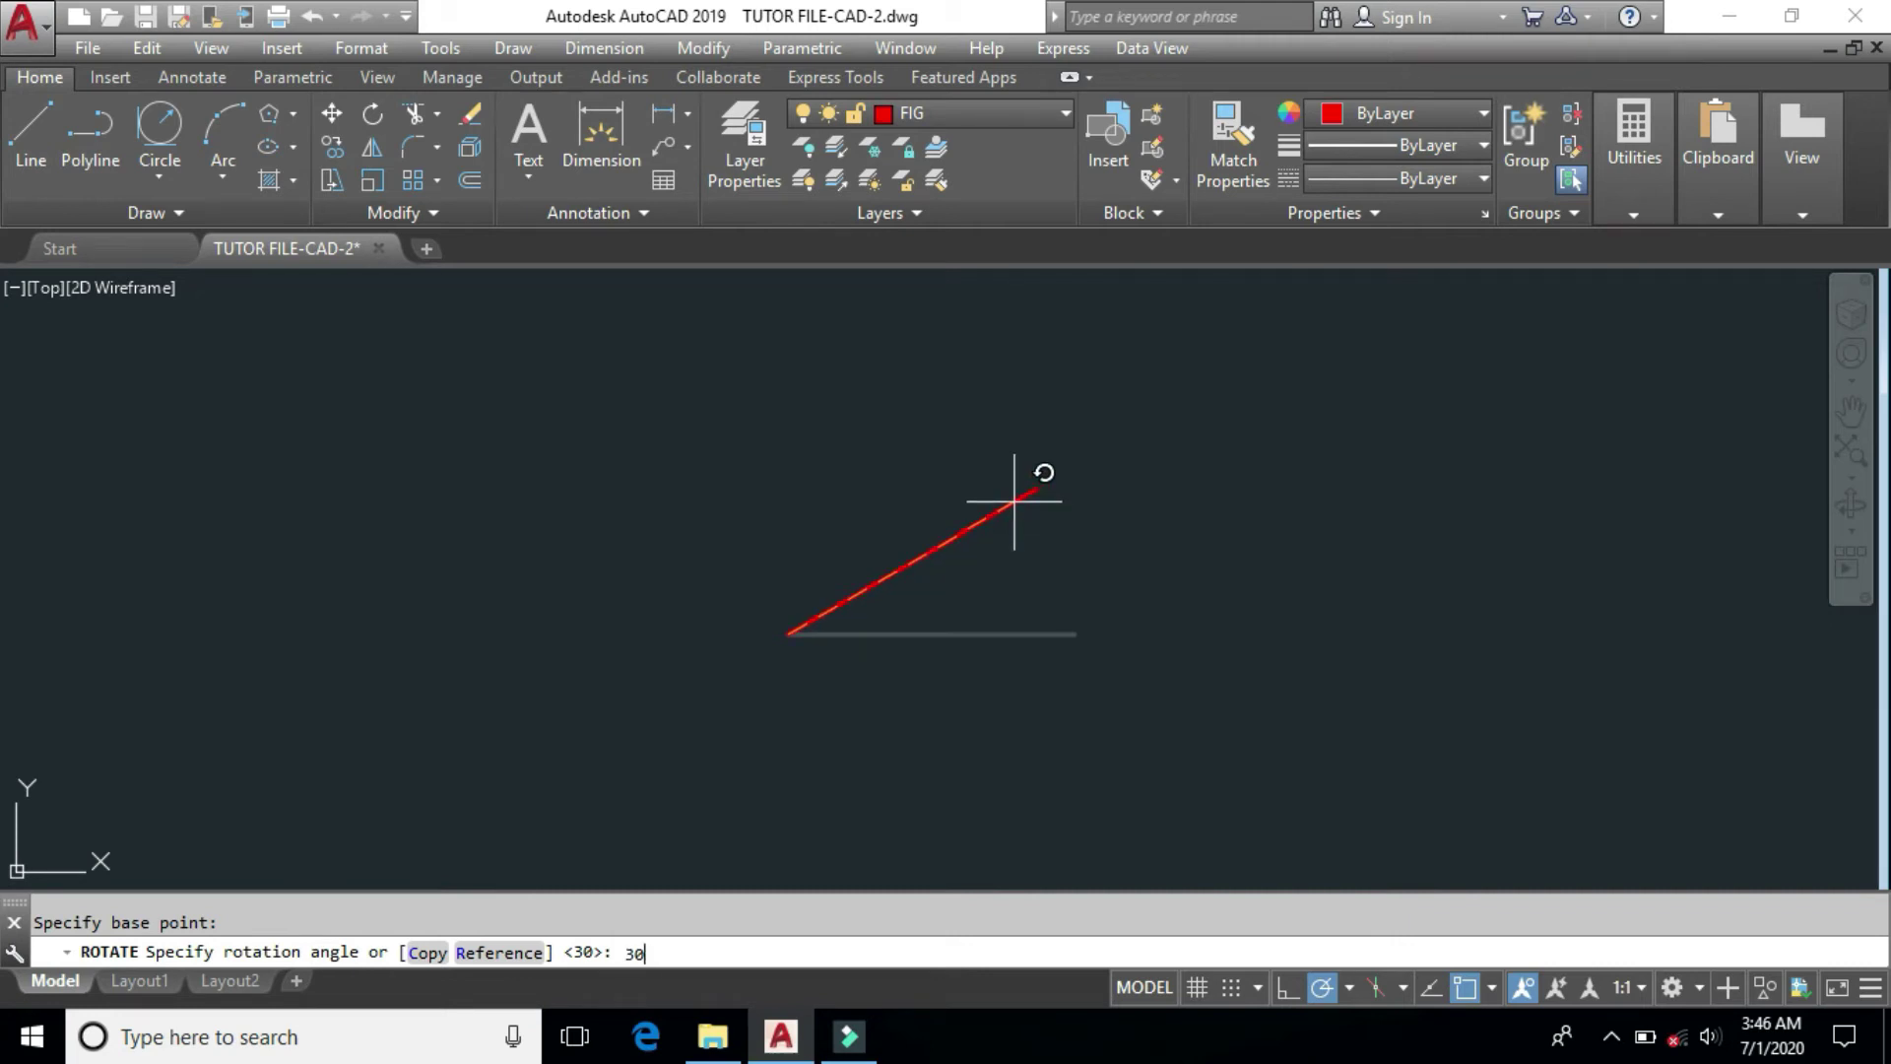
pyautogui.press('Return')
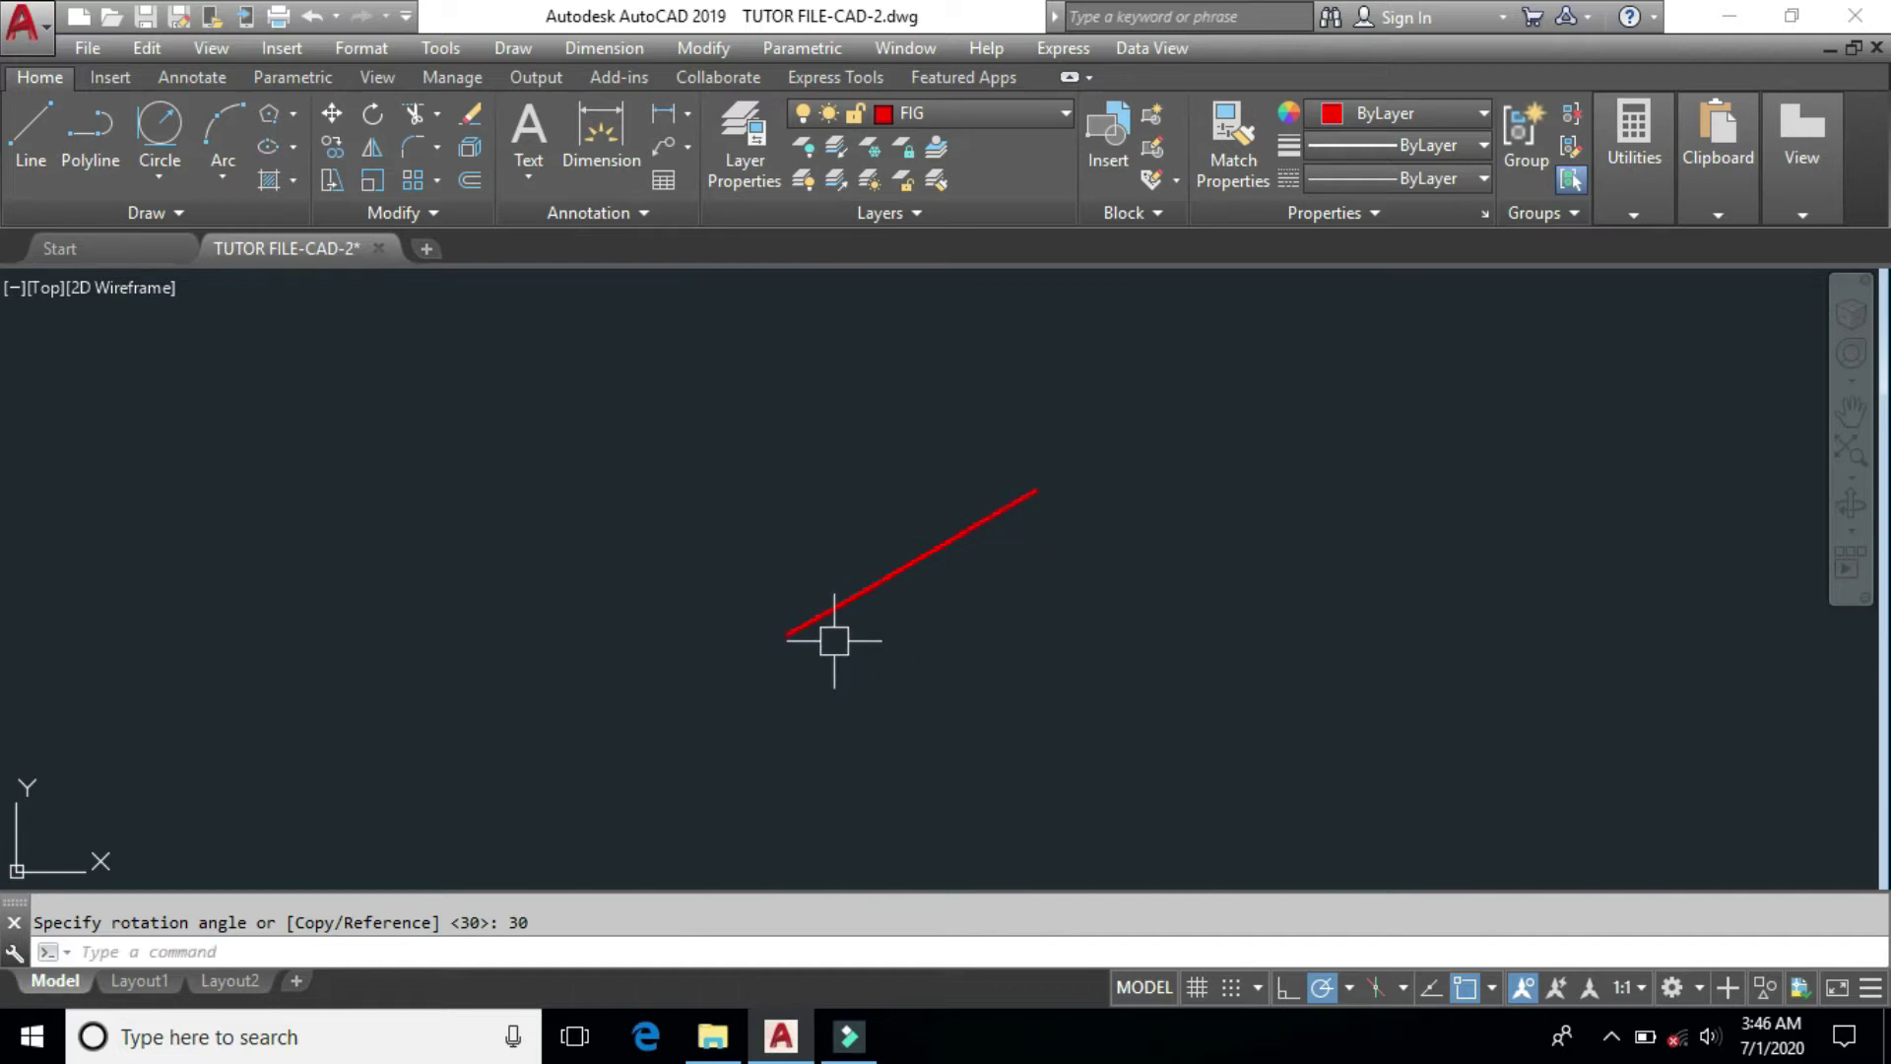
pyautogui.hotkey('ctrl', 'z')
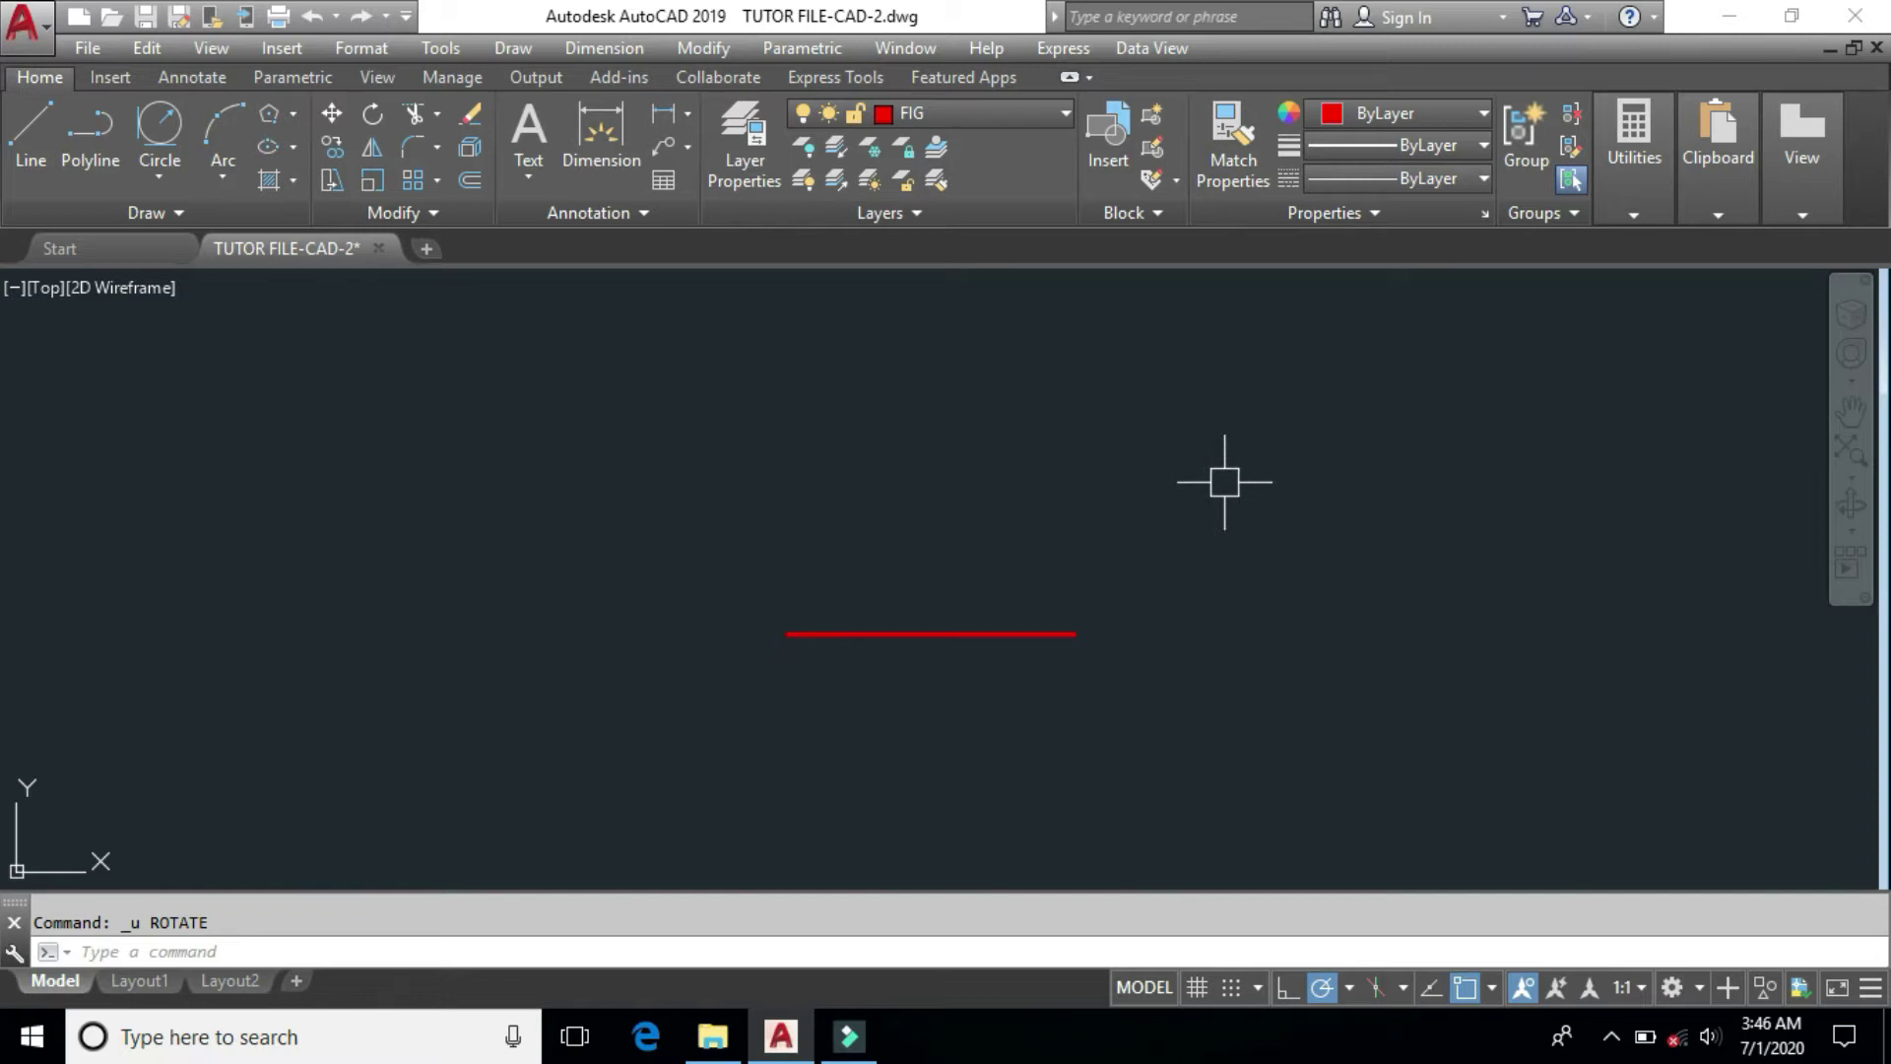
# Step: Redo and undo the earlier rotation, then rotate the red line 30° about its right end
pyautogui.hotkey('ctrl', 'y')
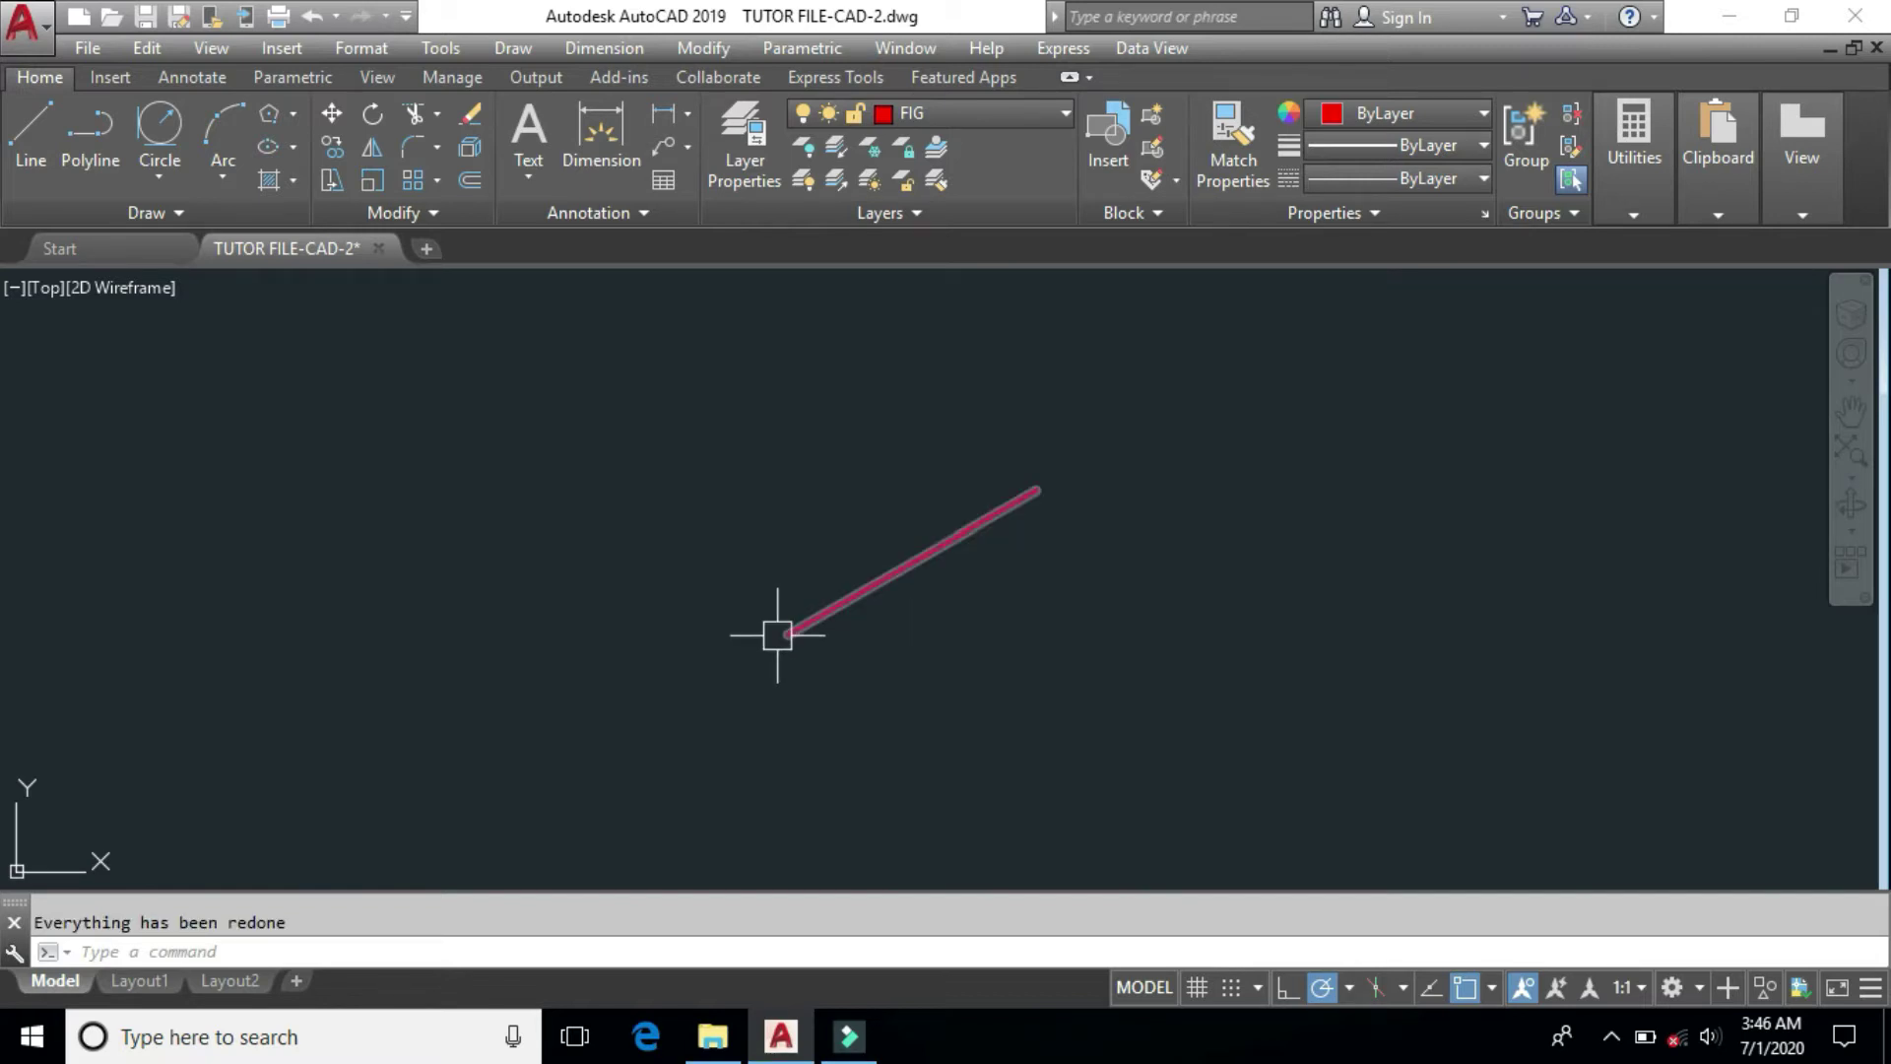
pyautogui.hotkey('ctrl', 'z')
pyautogui.write('ro')
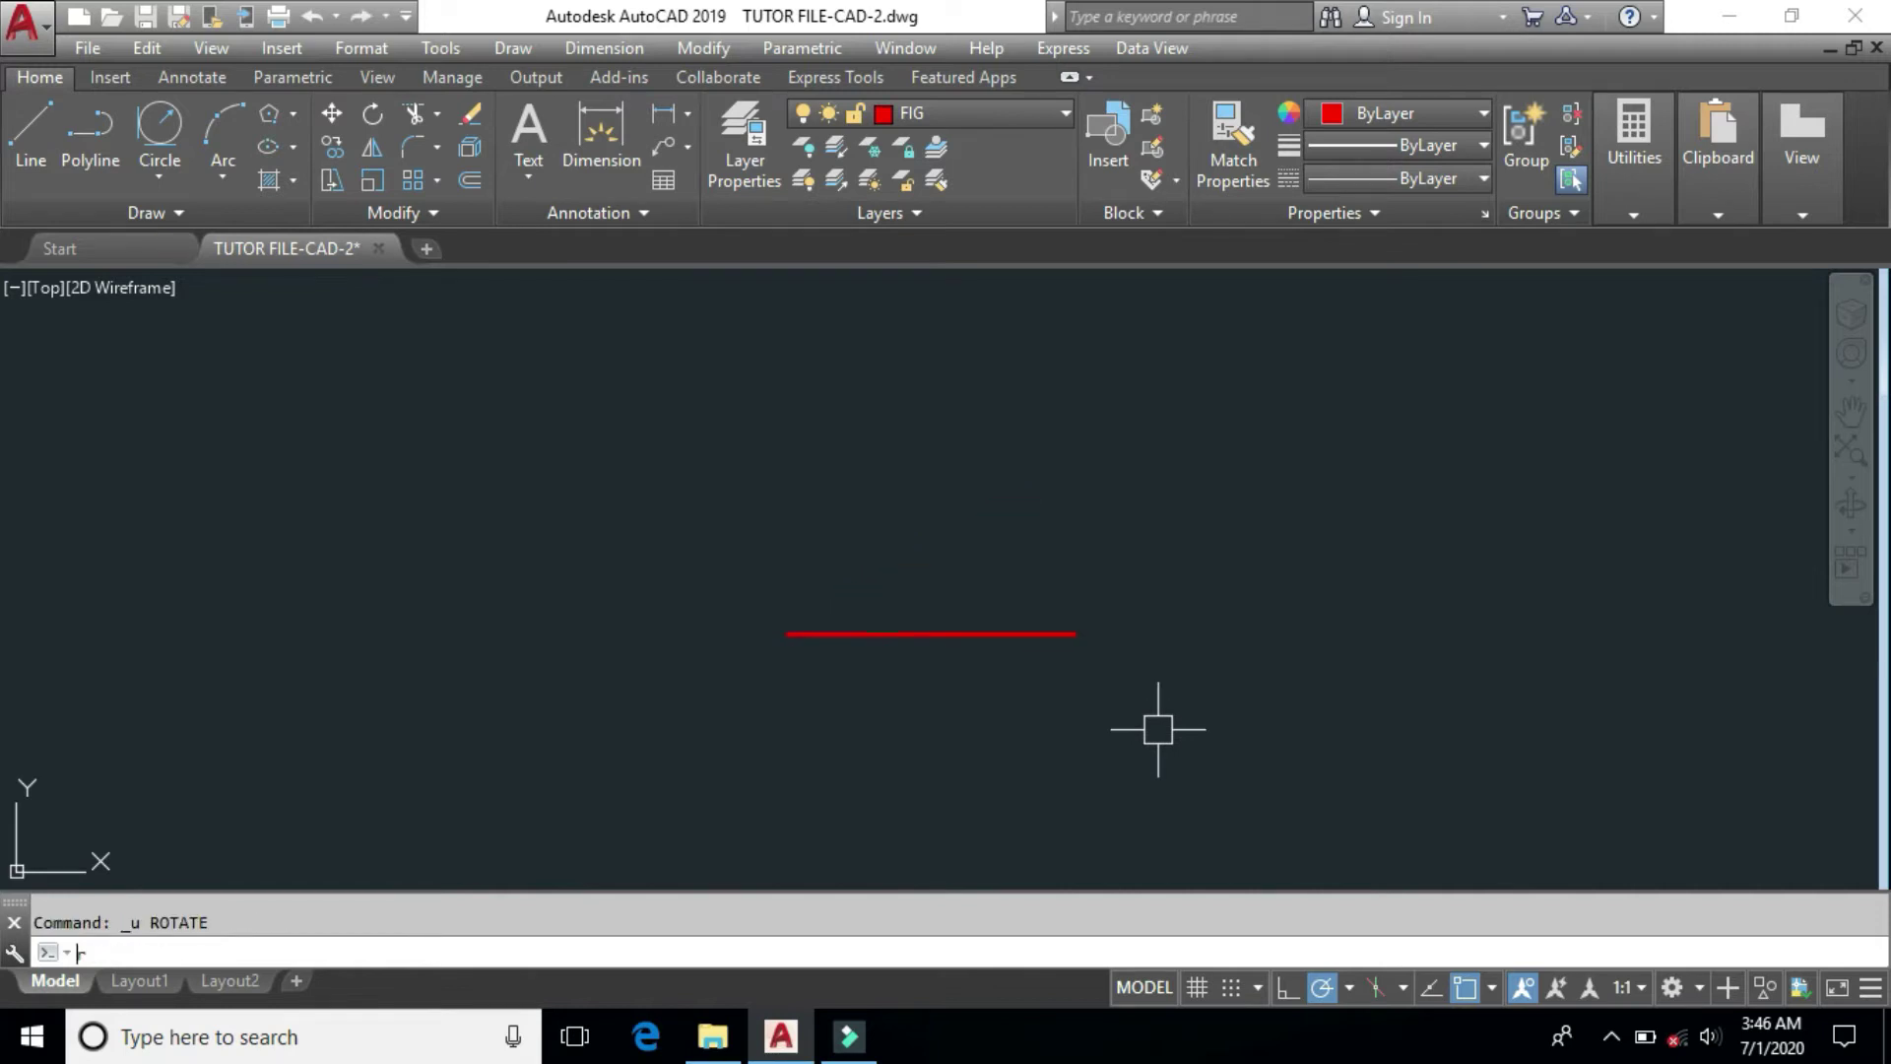
pyautogui.press('Return')
pyautogui.click(1034, 635)
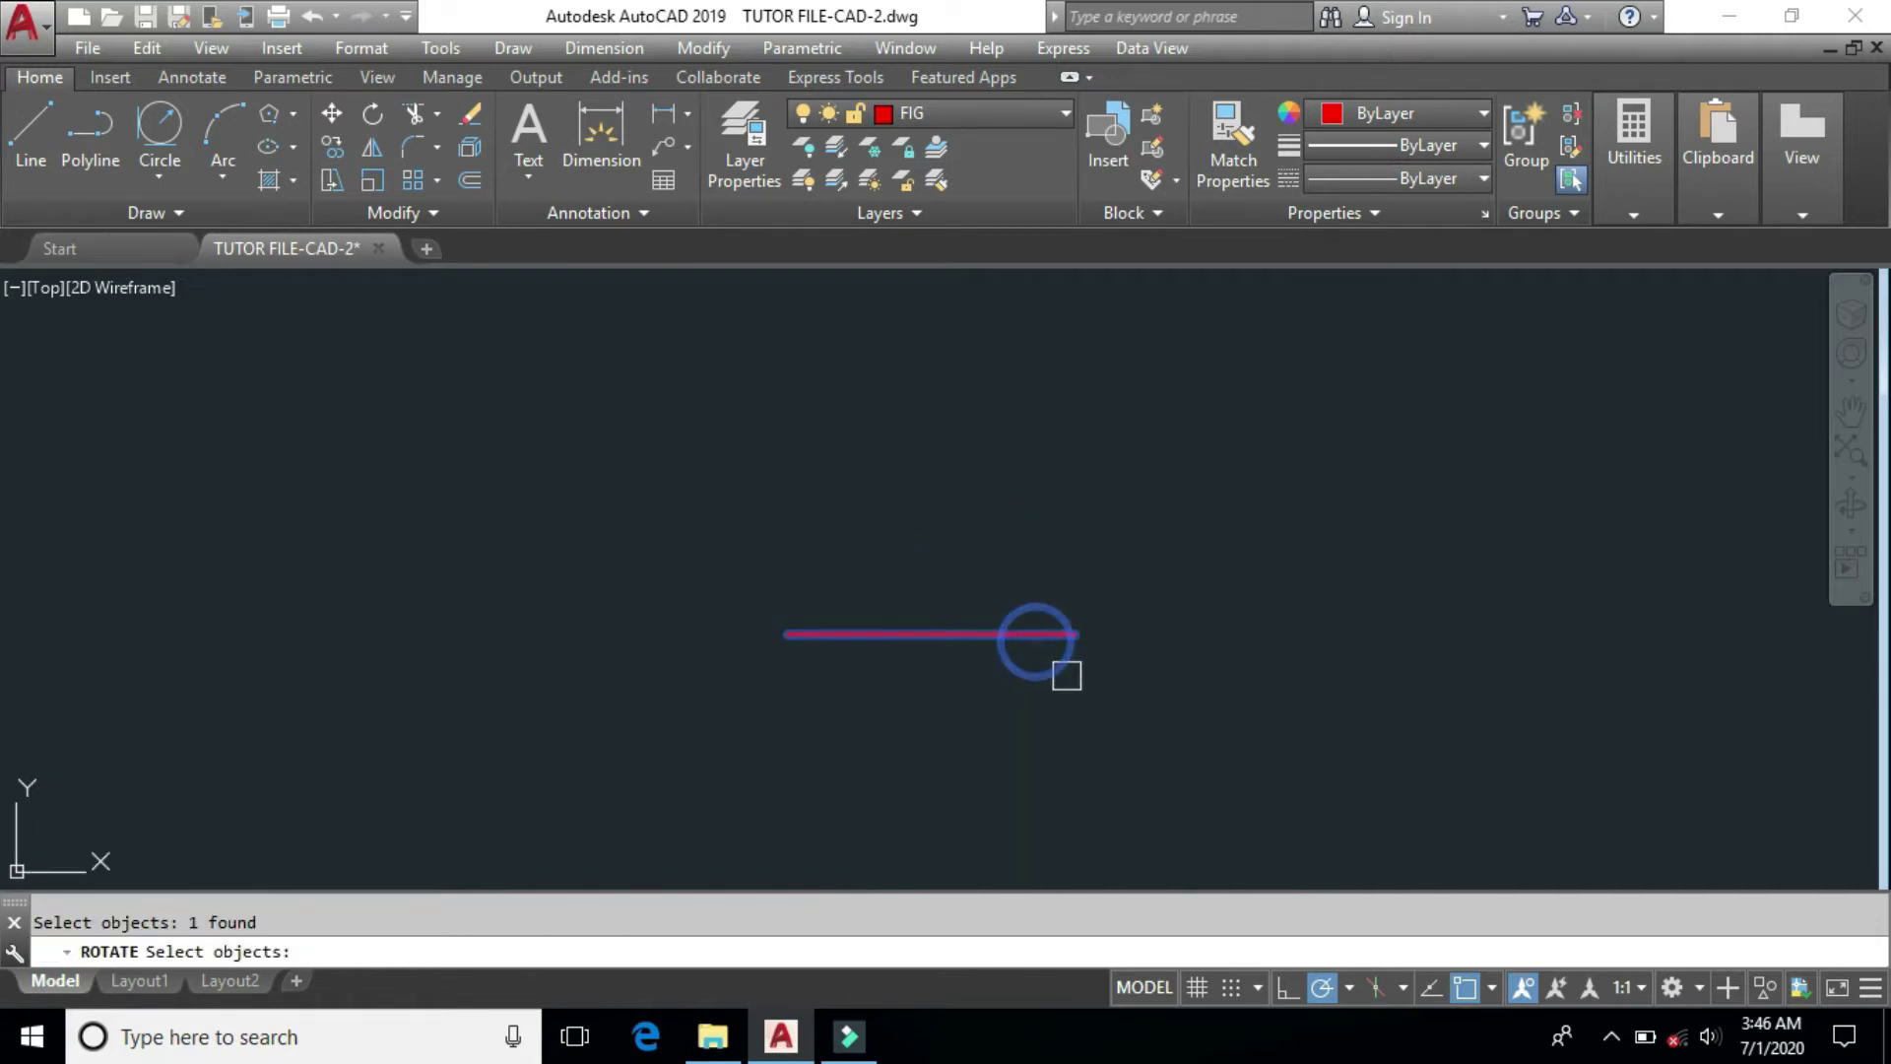
pyautogui.press('Return')
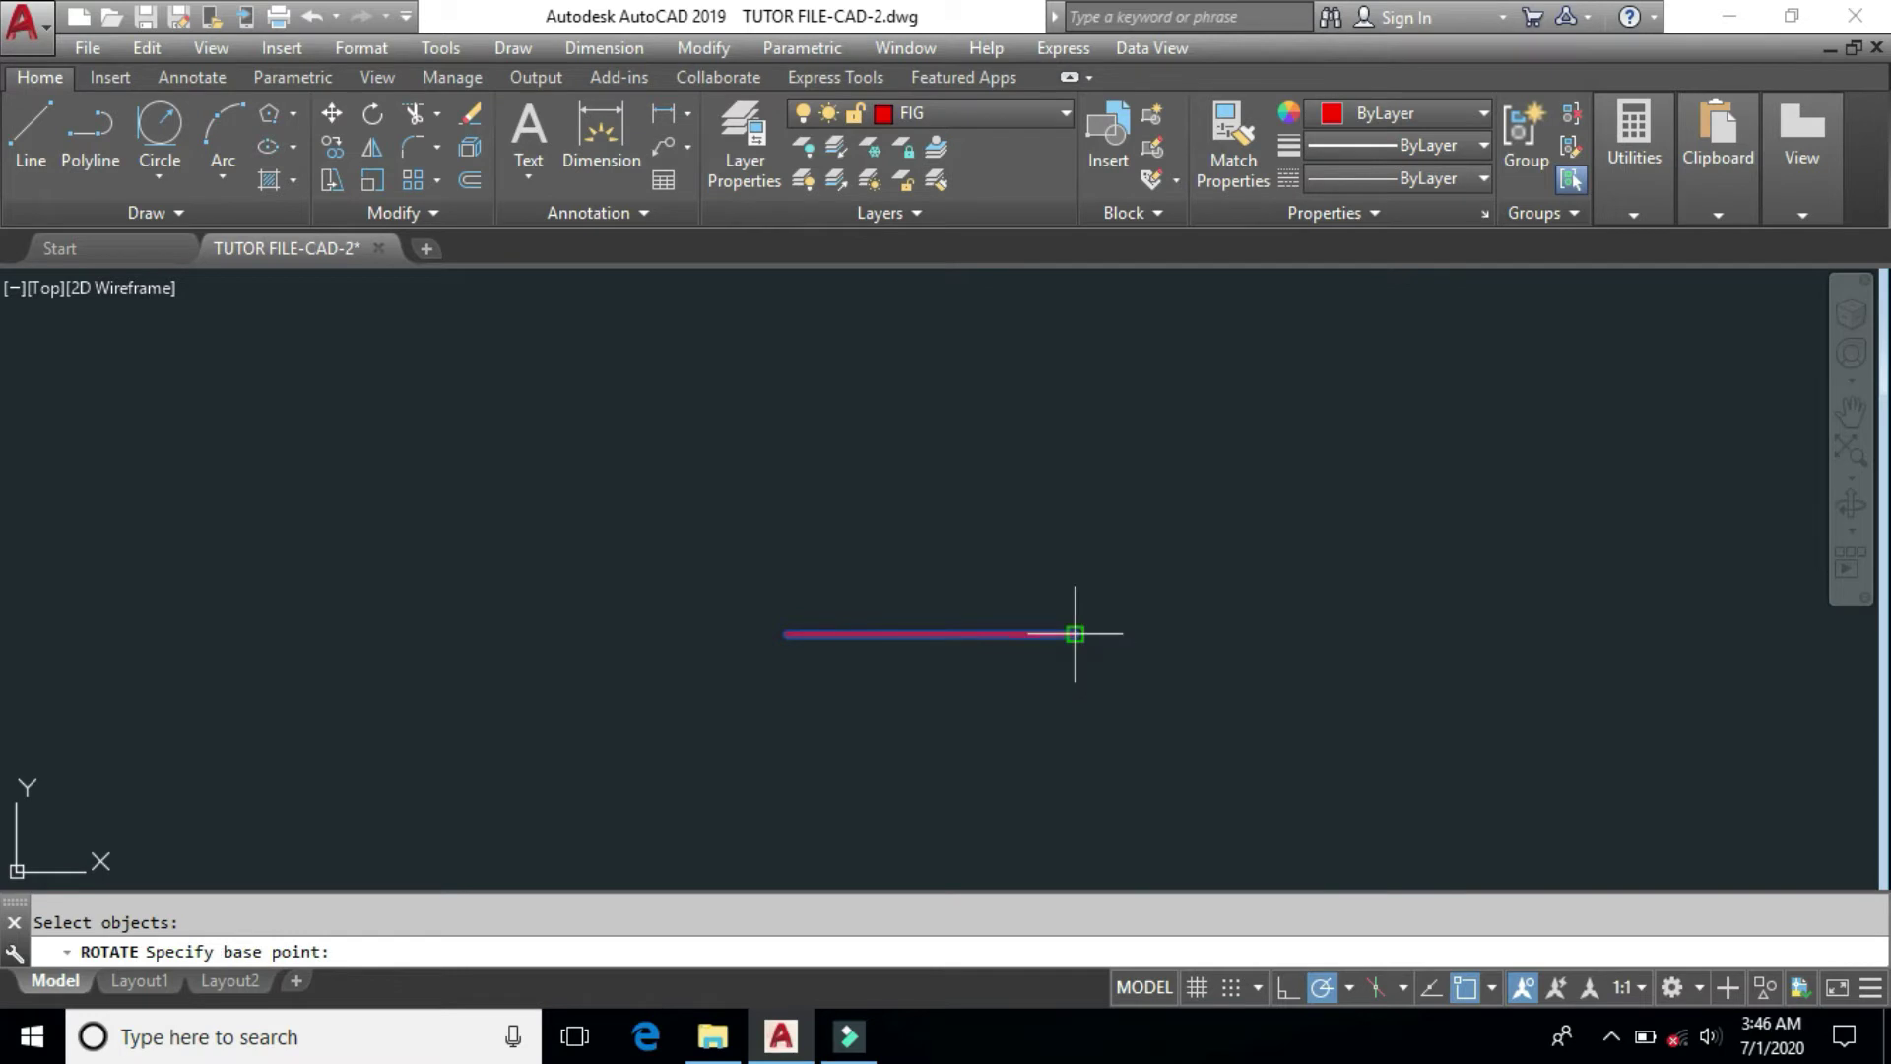
pyautogui.click(1075, 634)
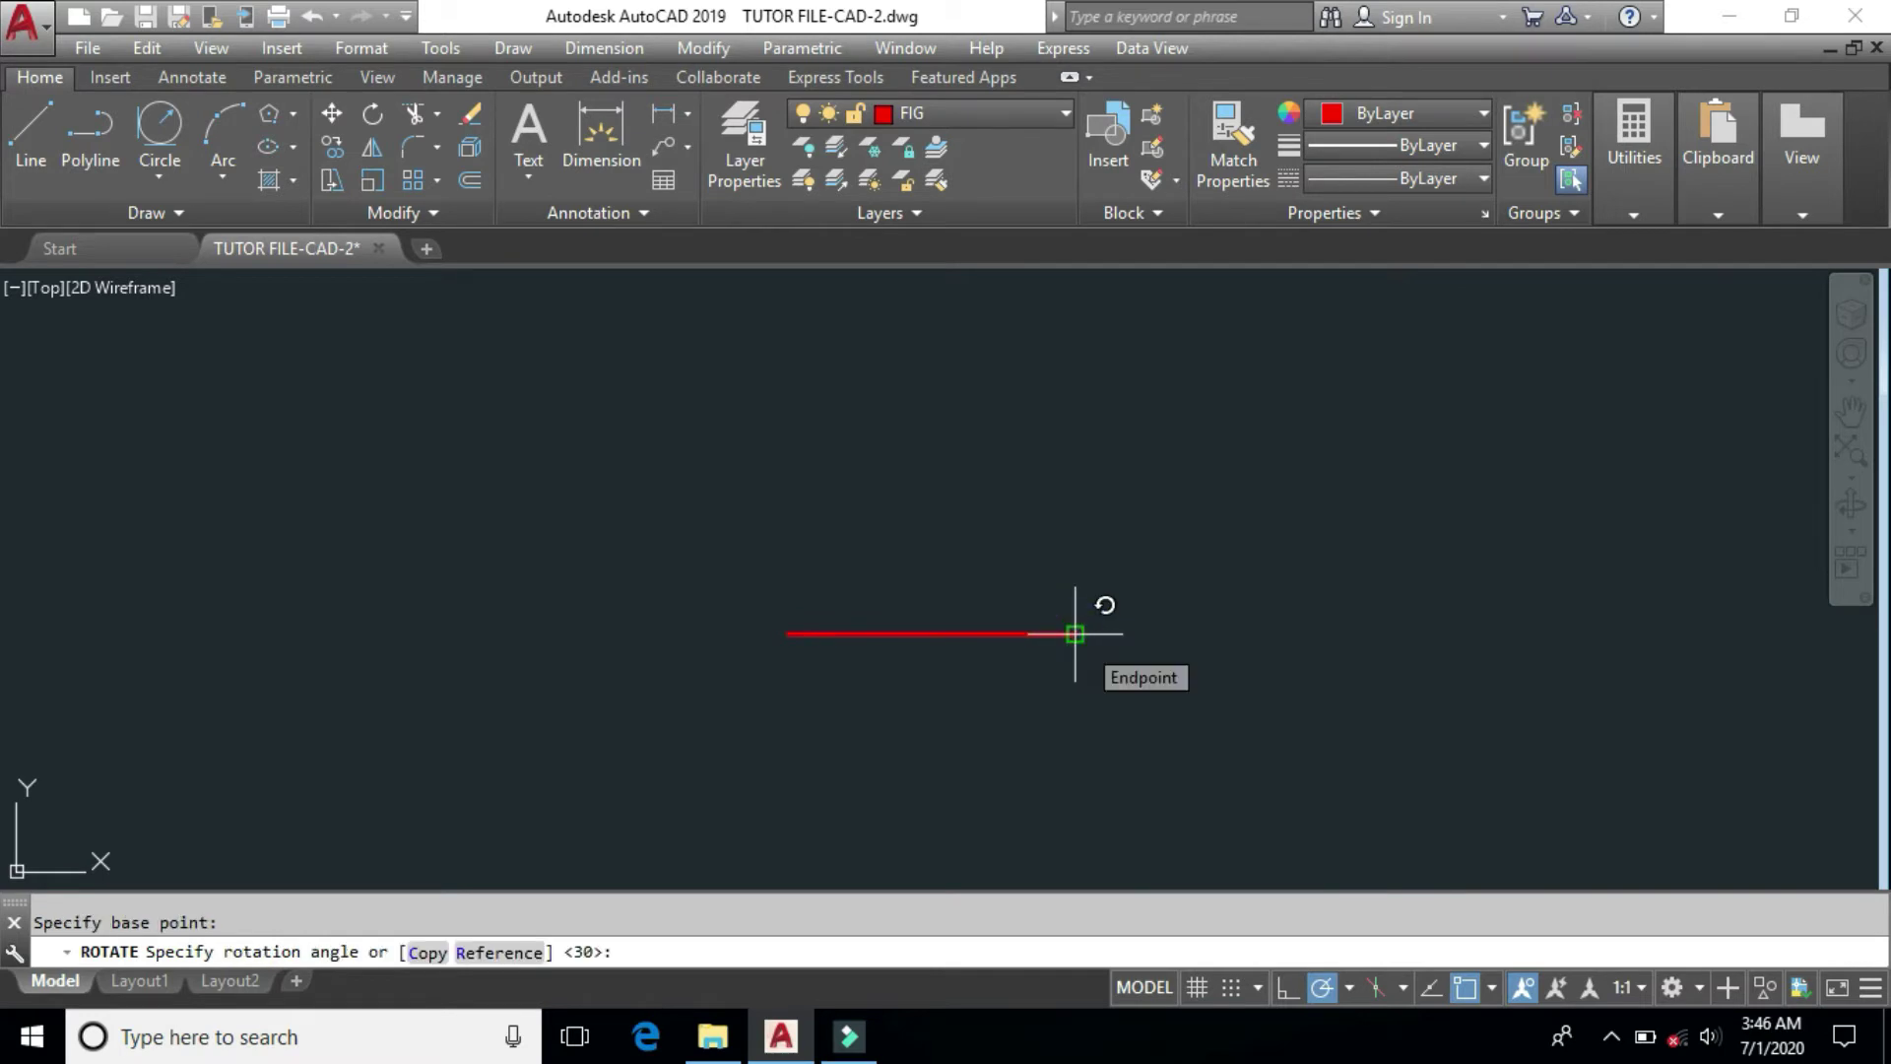
pyautogui.press('Return')
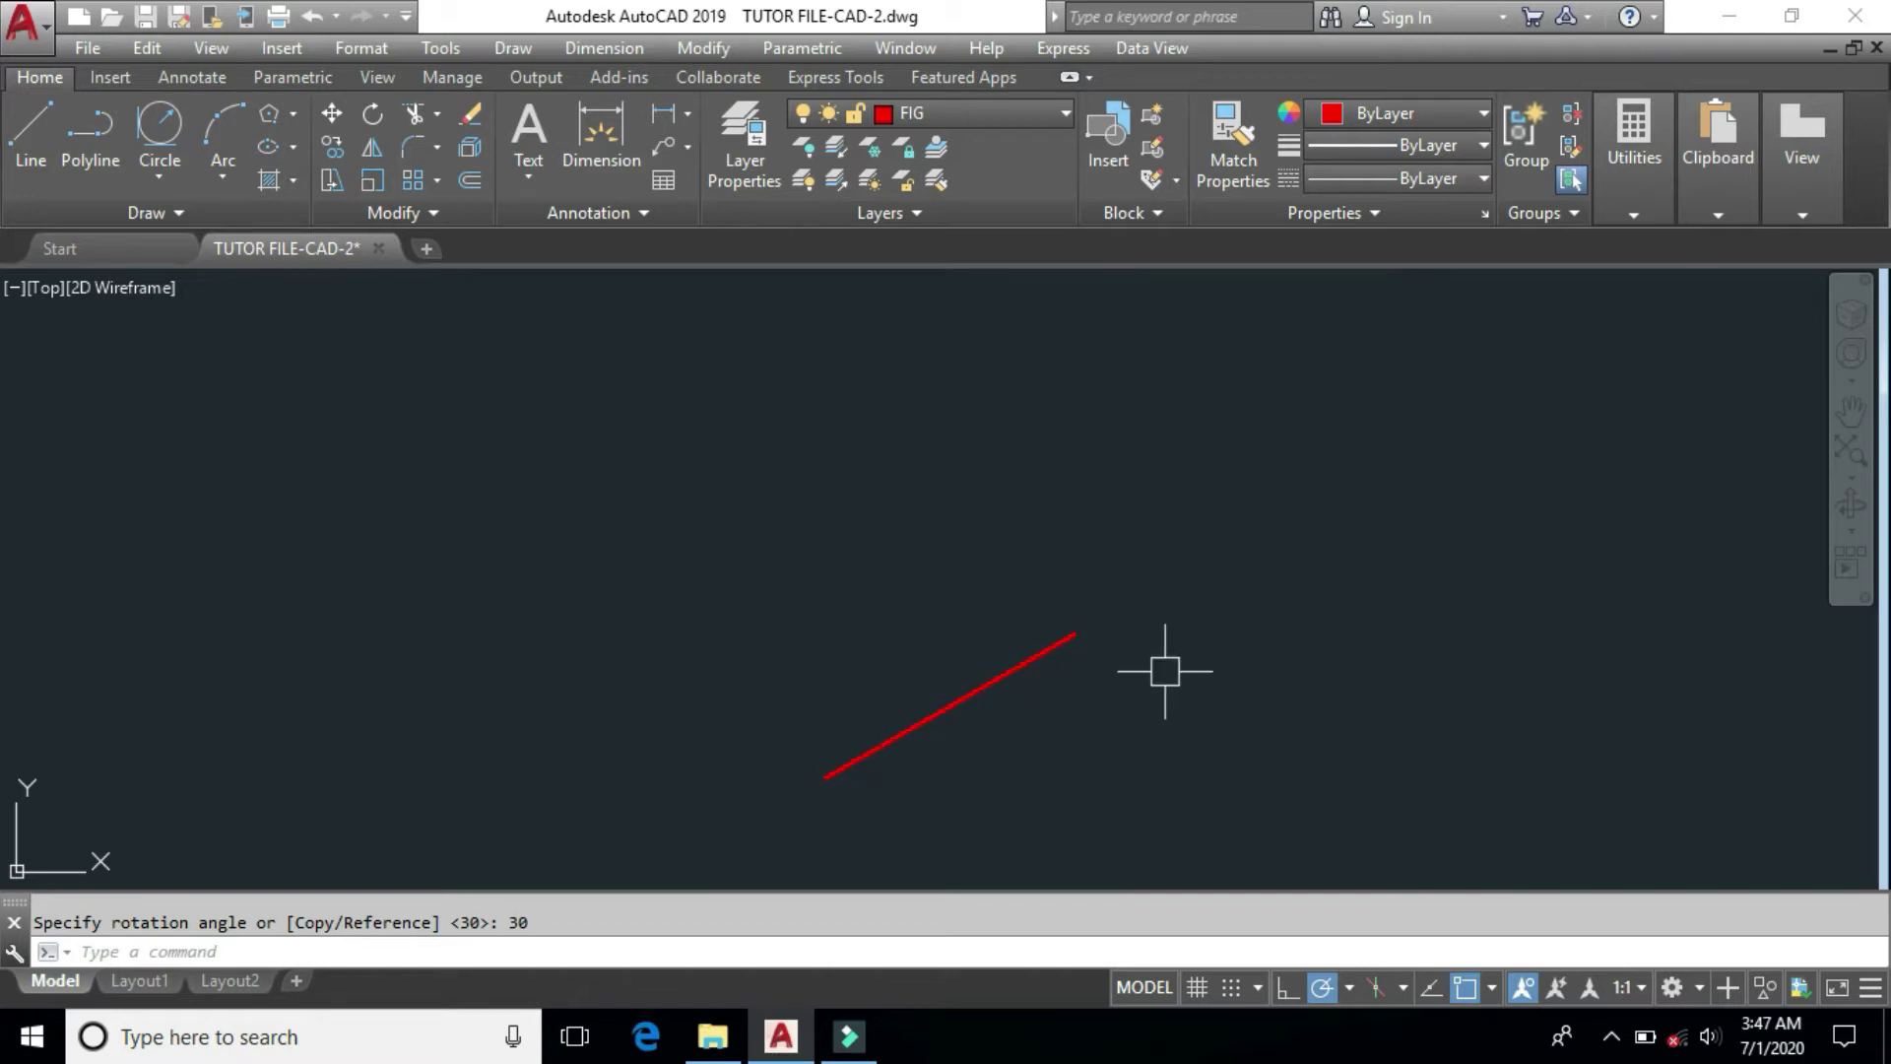
# Step: Undo the 30° rotation and restart the Rotate command
pyautogui.hotkey('ctrl', 'z')
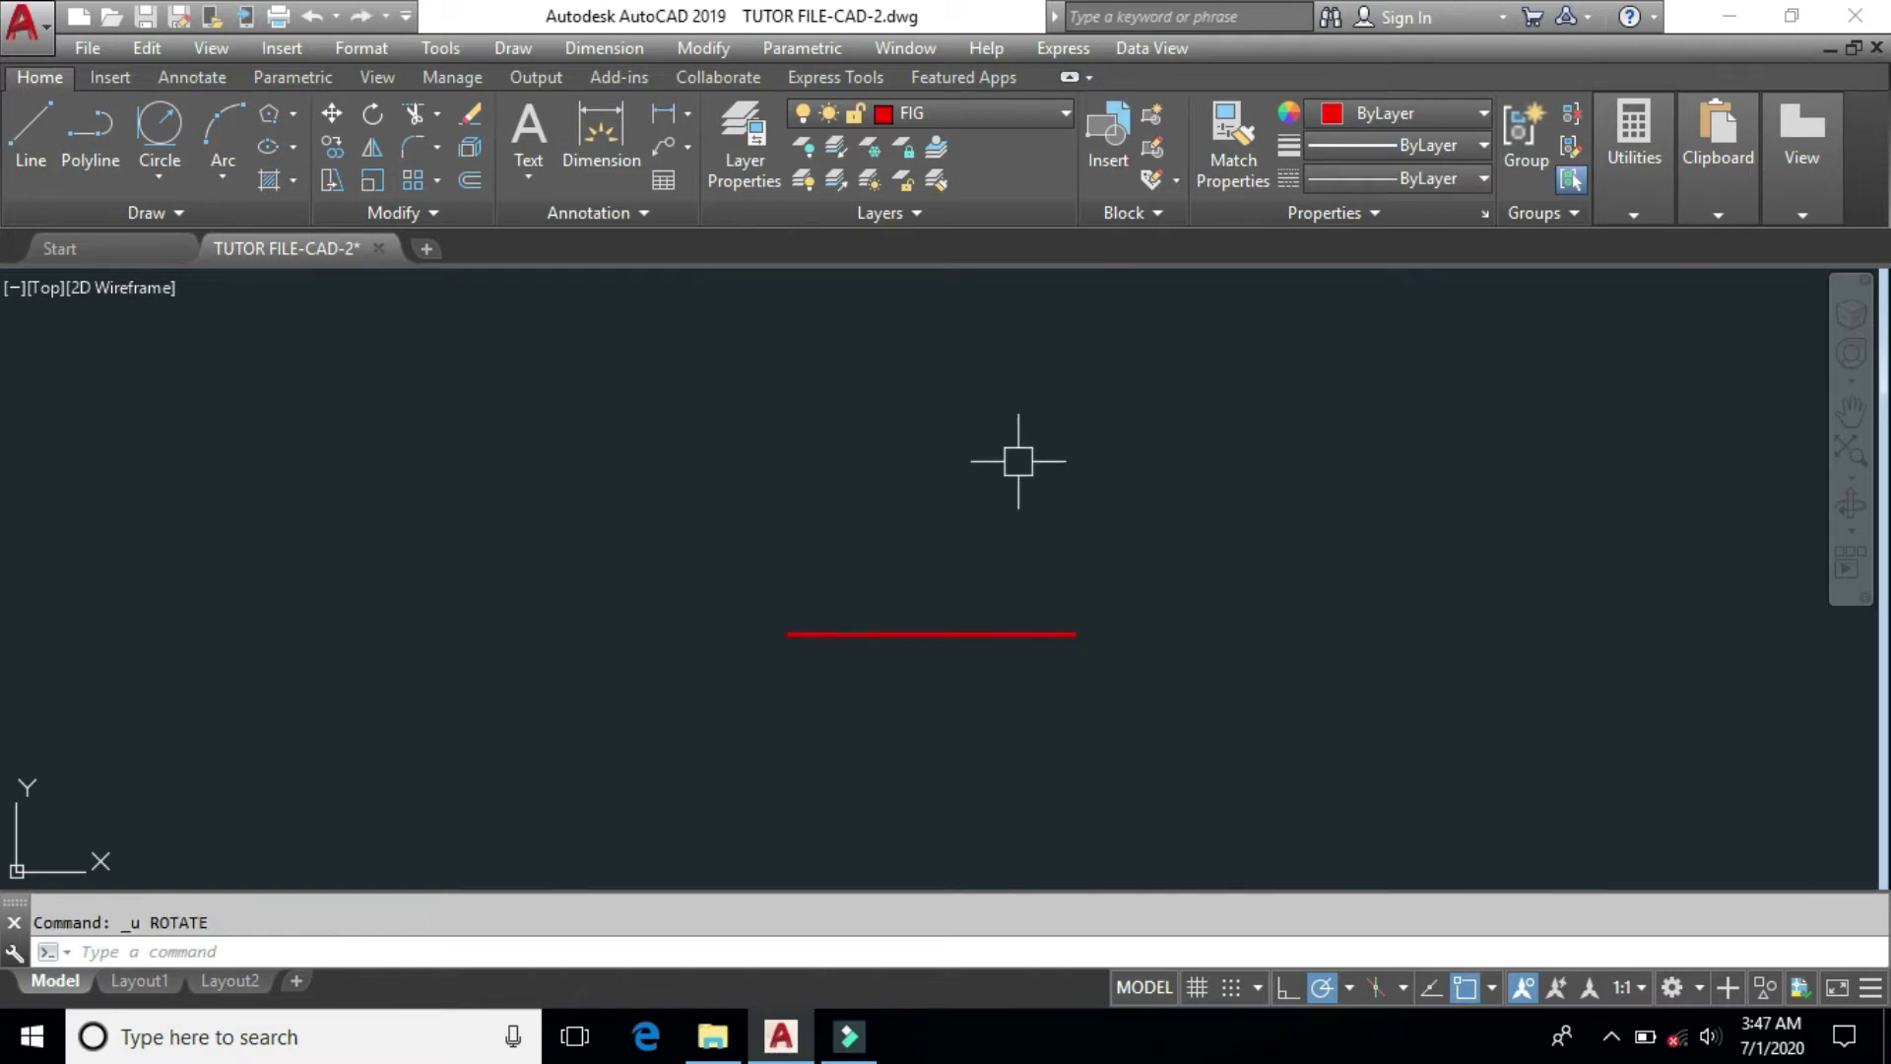
pyautogui.write('ro')
pyautogui.press('Return')
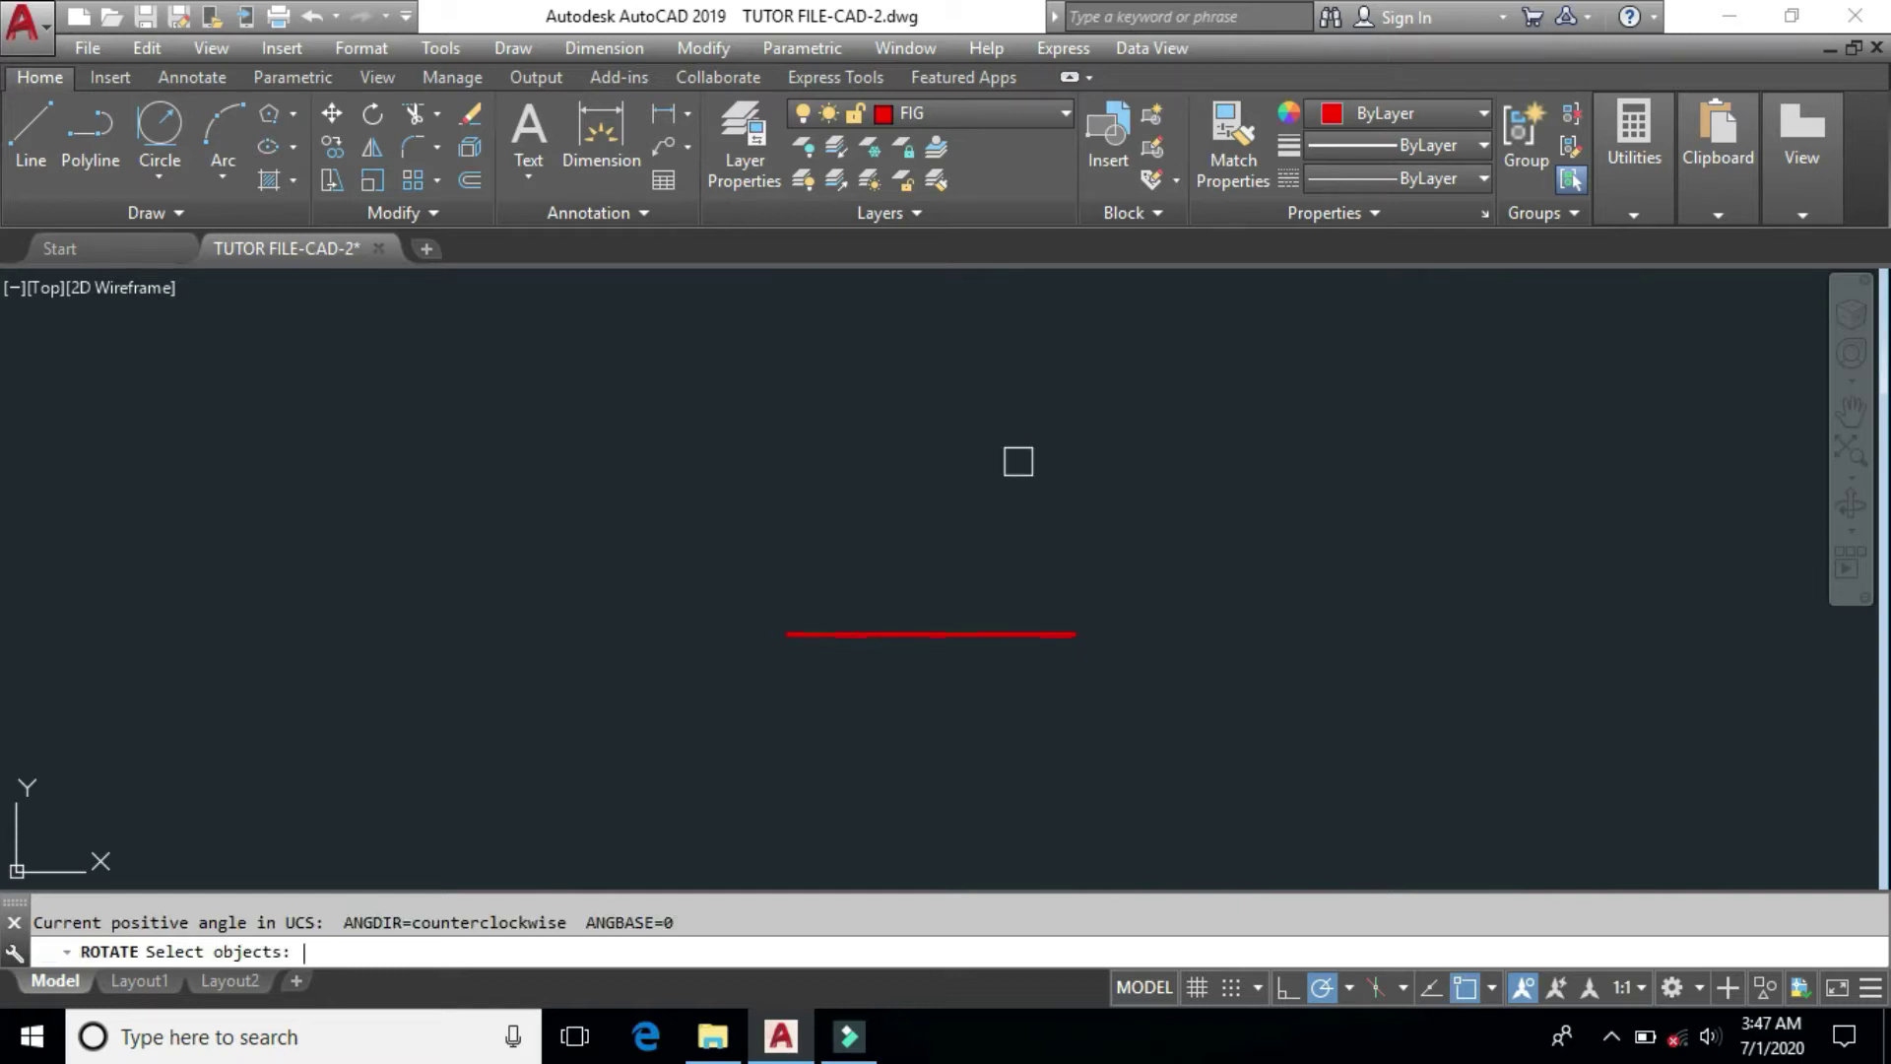
# Step: Try rotating the red line -30° about its right end, then undo it
pyautogui.click(1029, 634)
pyautogui.press('Return')
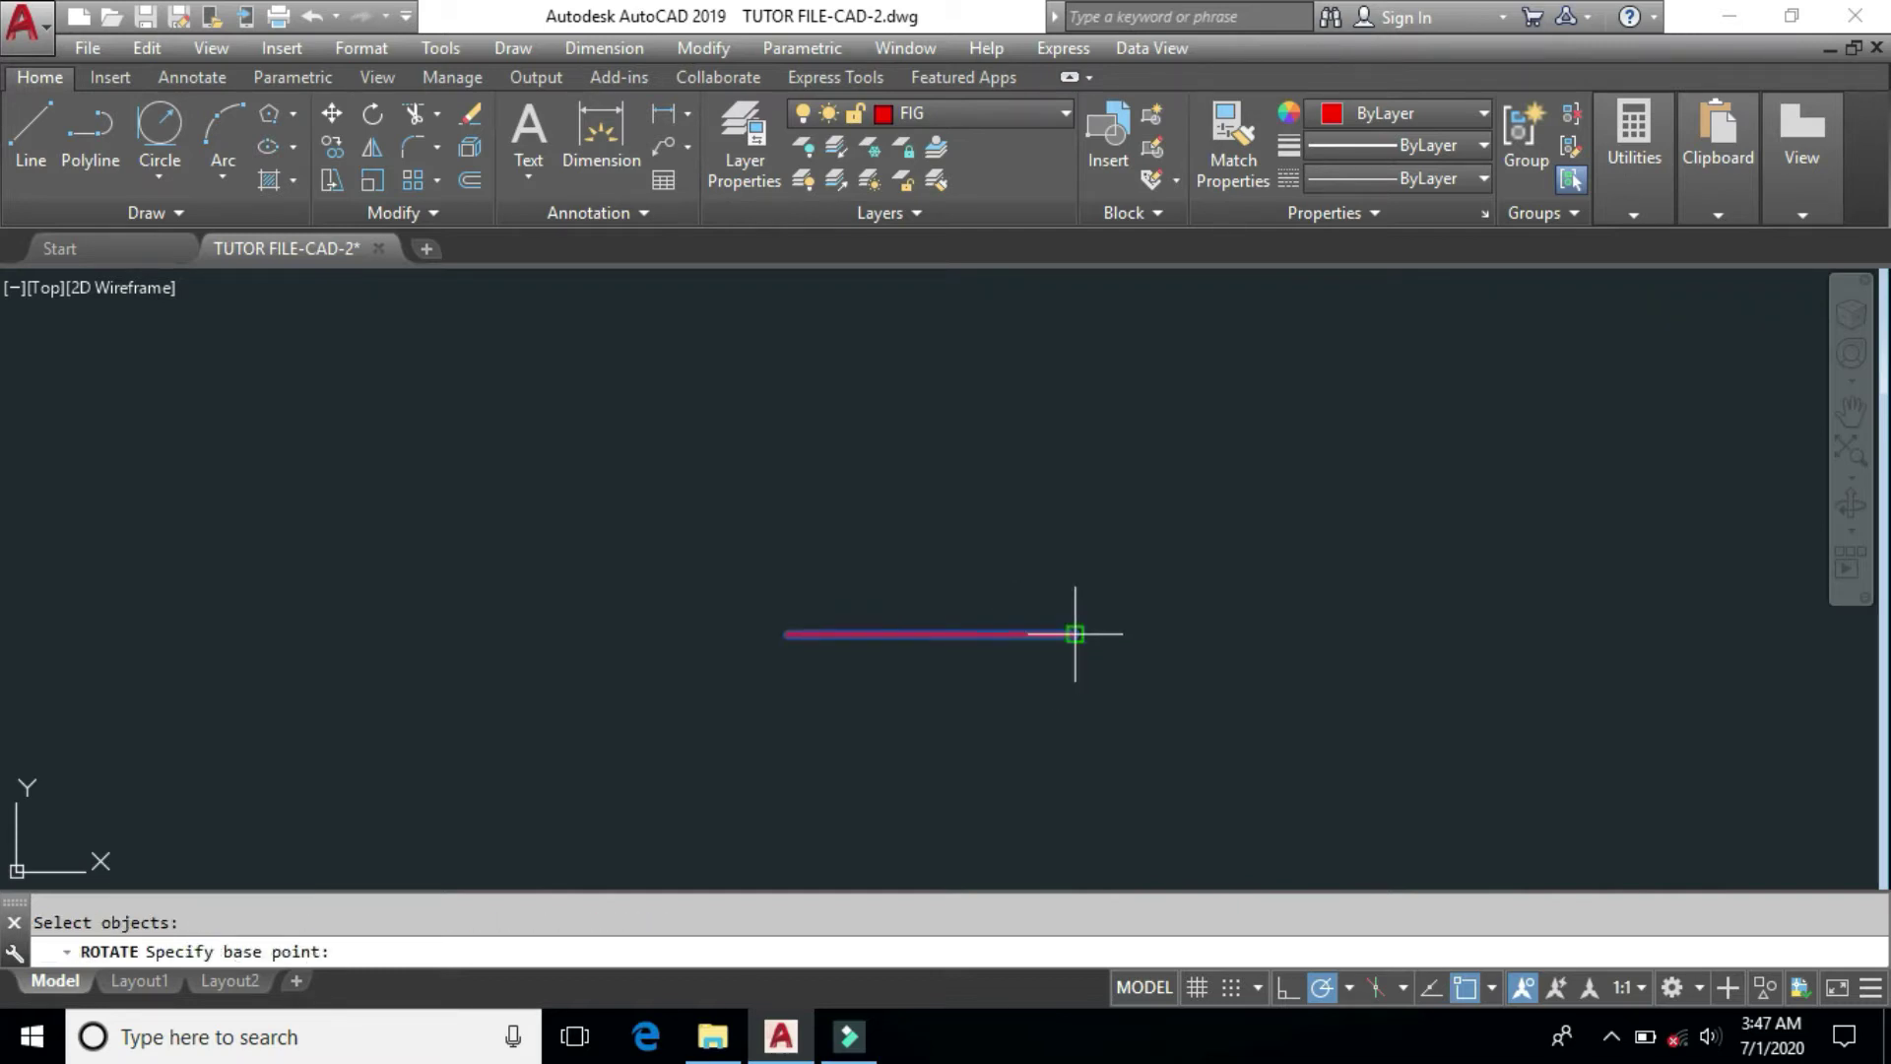
pyautogui.click(1074, 633)
pyautogui.write('-3')
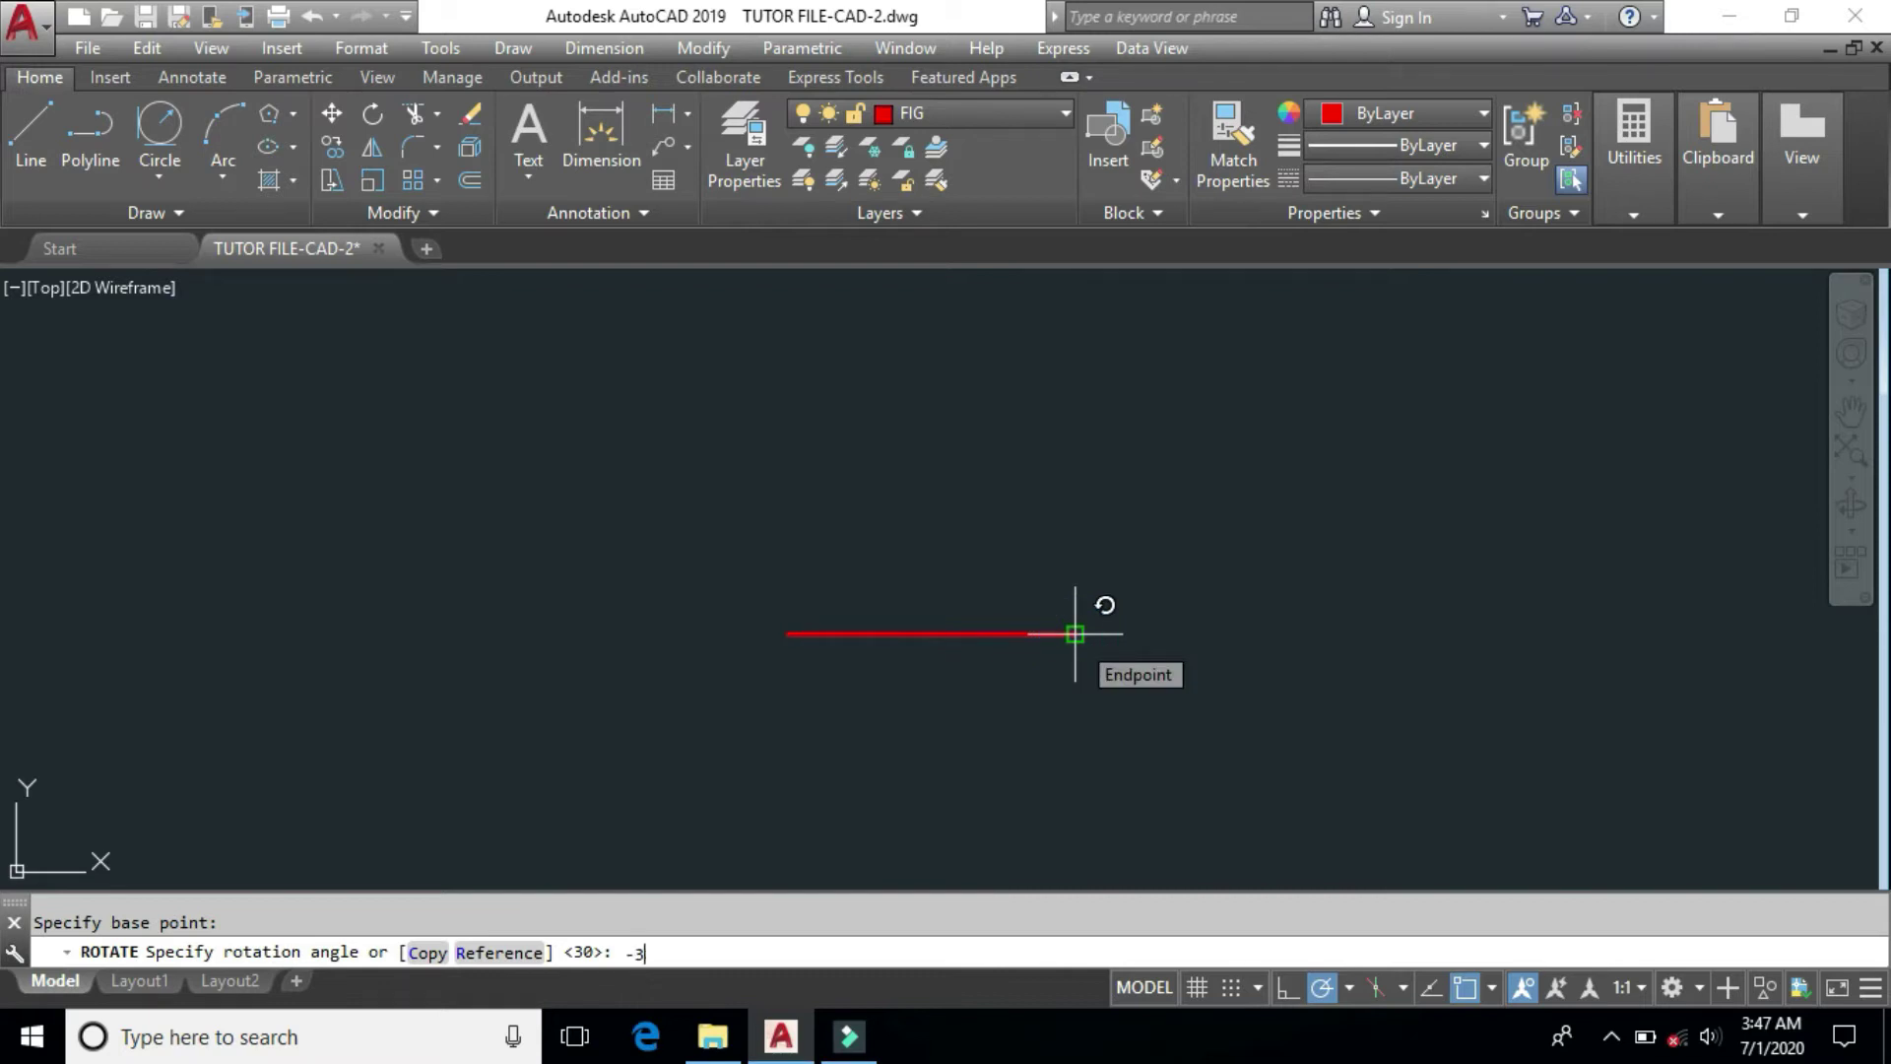
pyautogui.write('0')
pyautogui.press('Return')
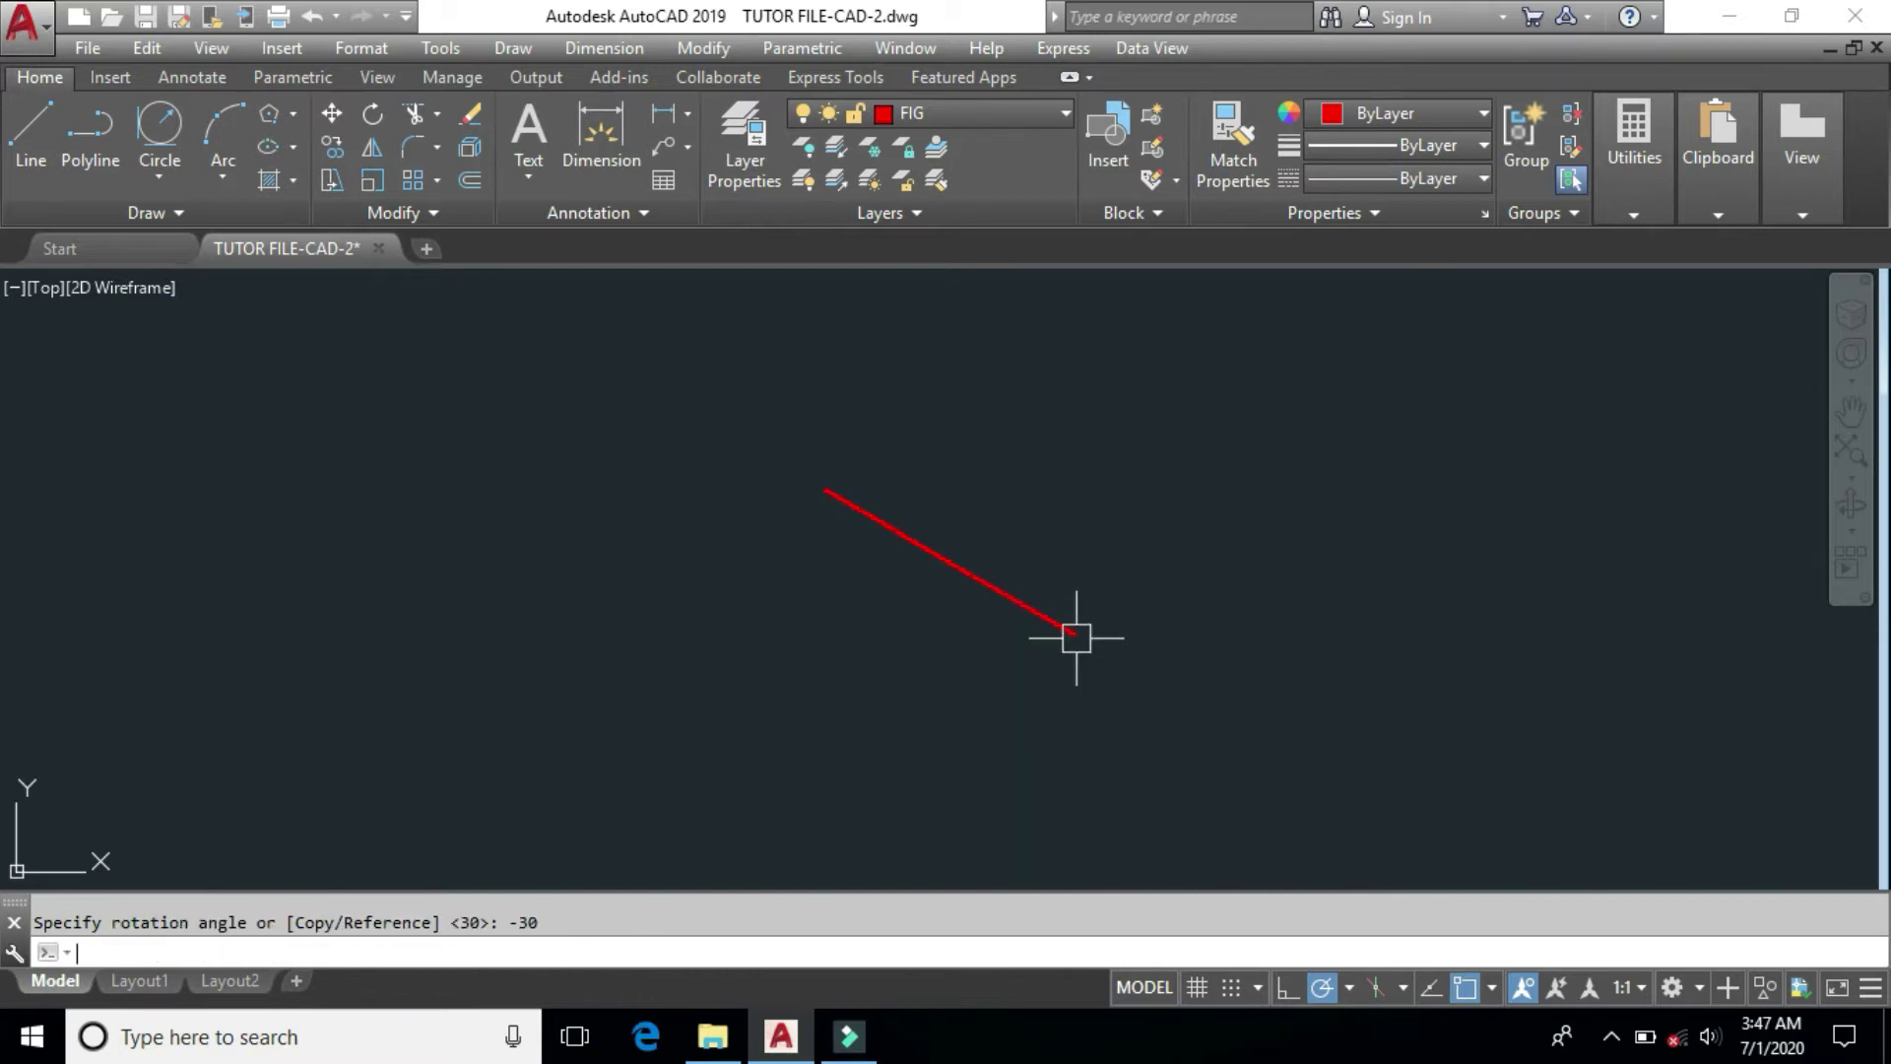
pyautogui.hotkey('ctrl', 'z')
# Step: Rotate the red line -30° about its left end so it slopes down to the right
pyautogui.write('Ro')
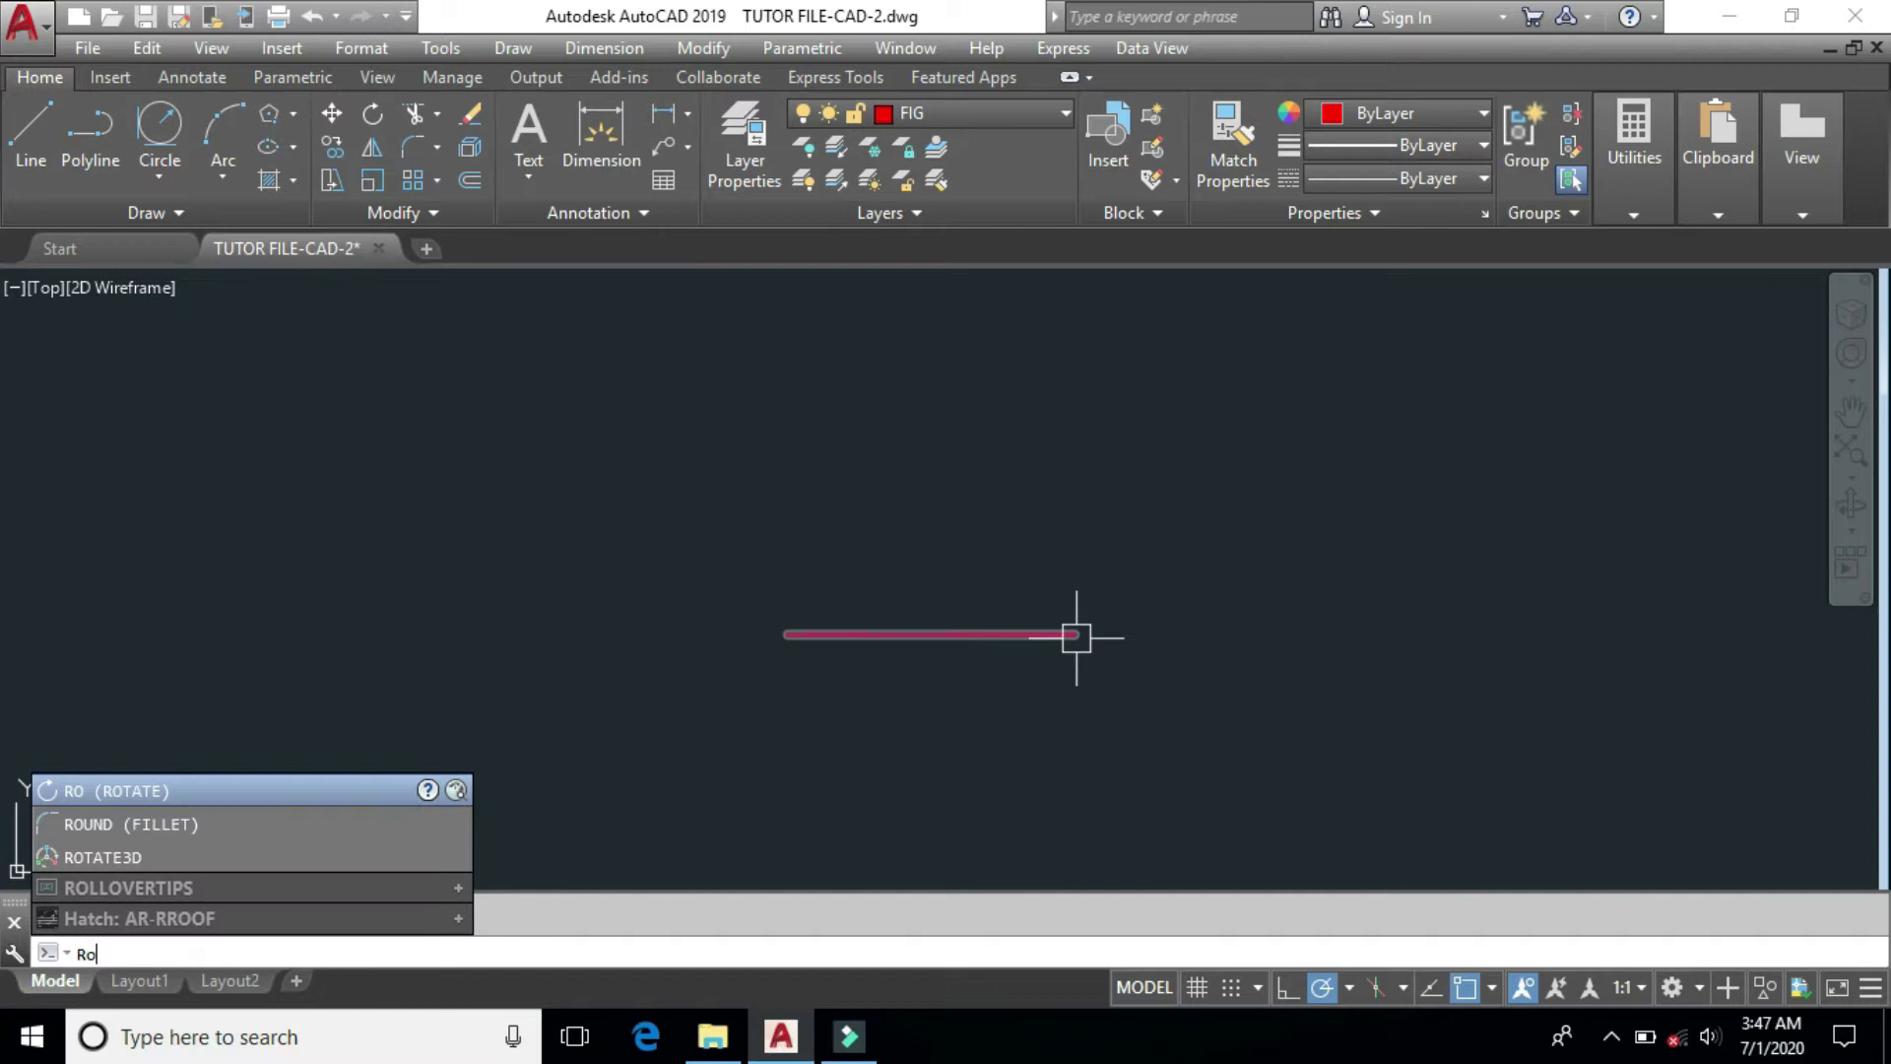
pyautogui.rightClick(985, 707)
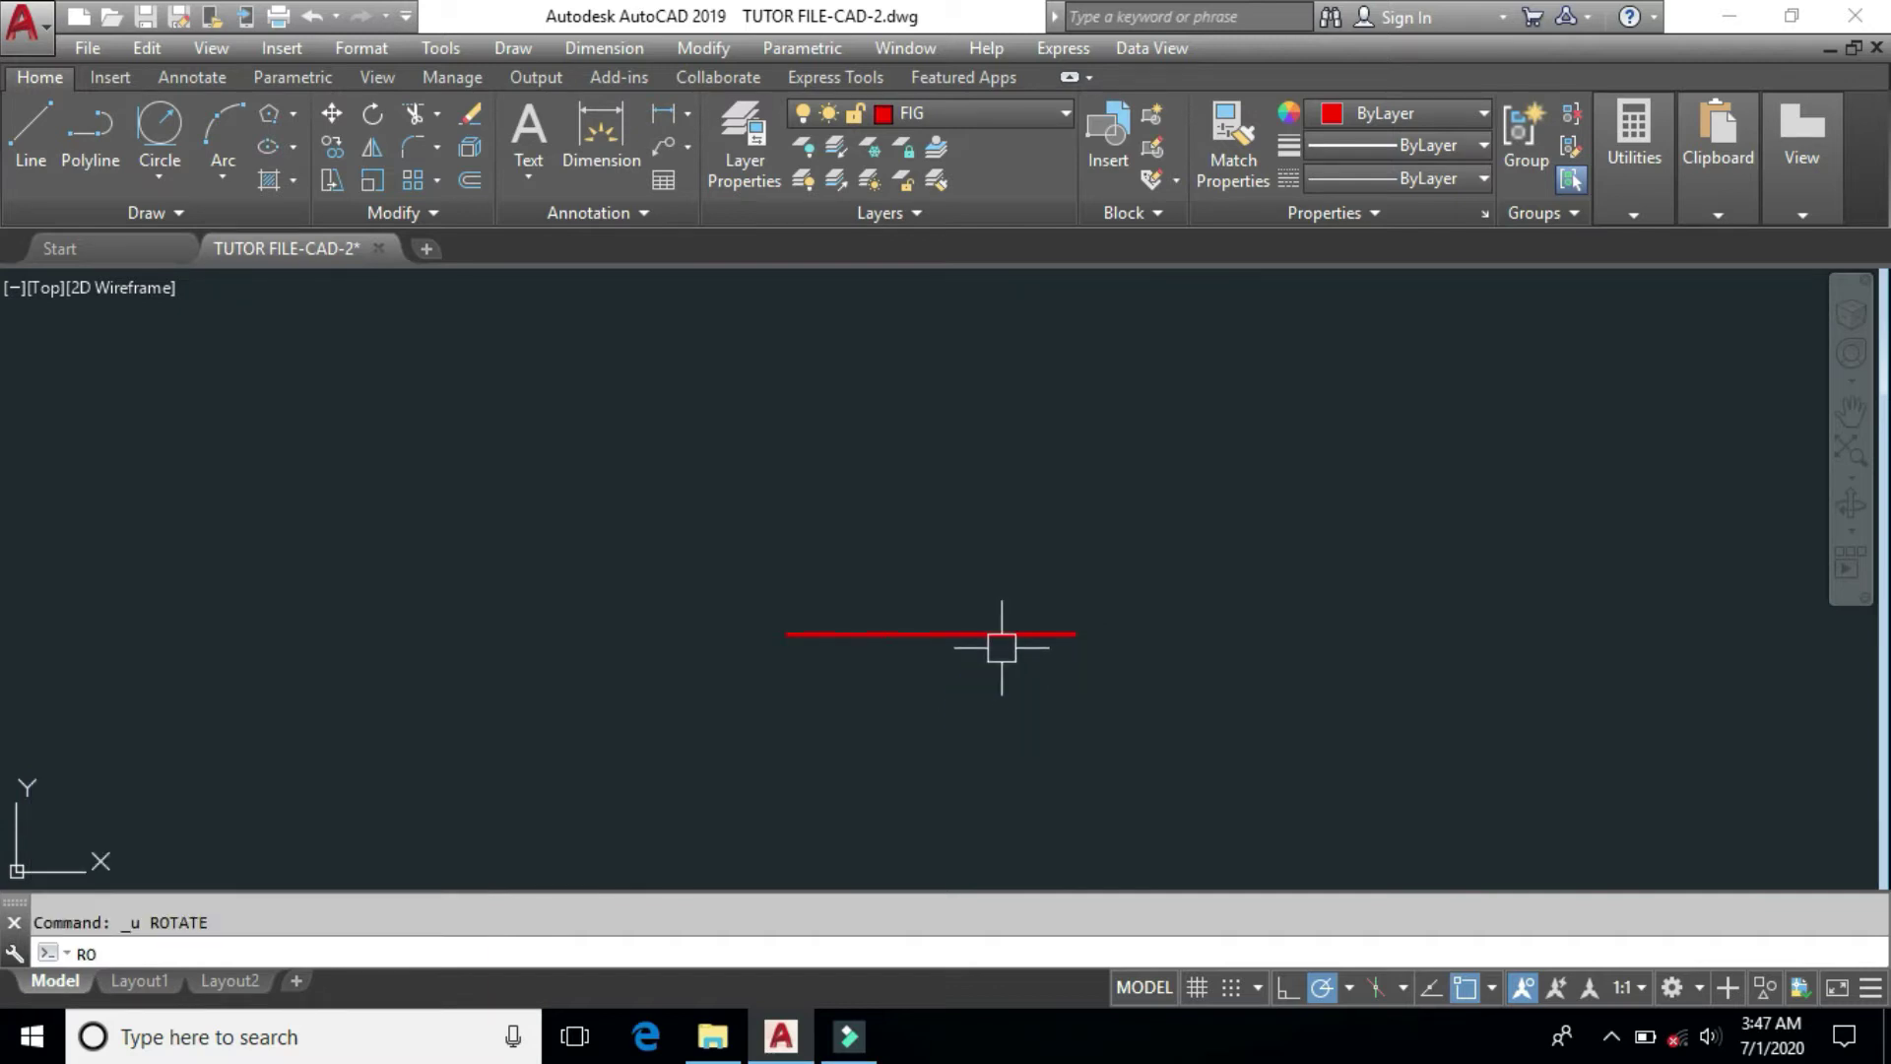
pyautogui.click(1002, 636)
pyautogui.rightClick(938, 724)
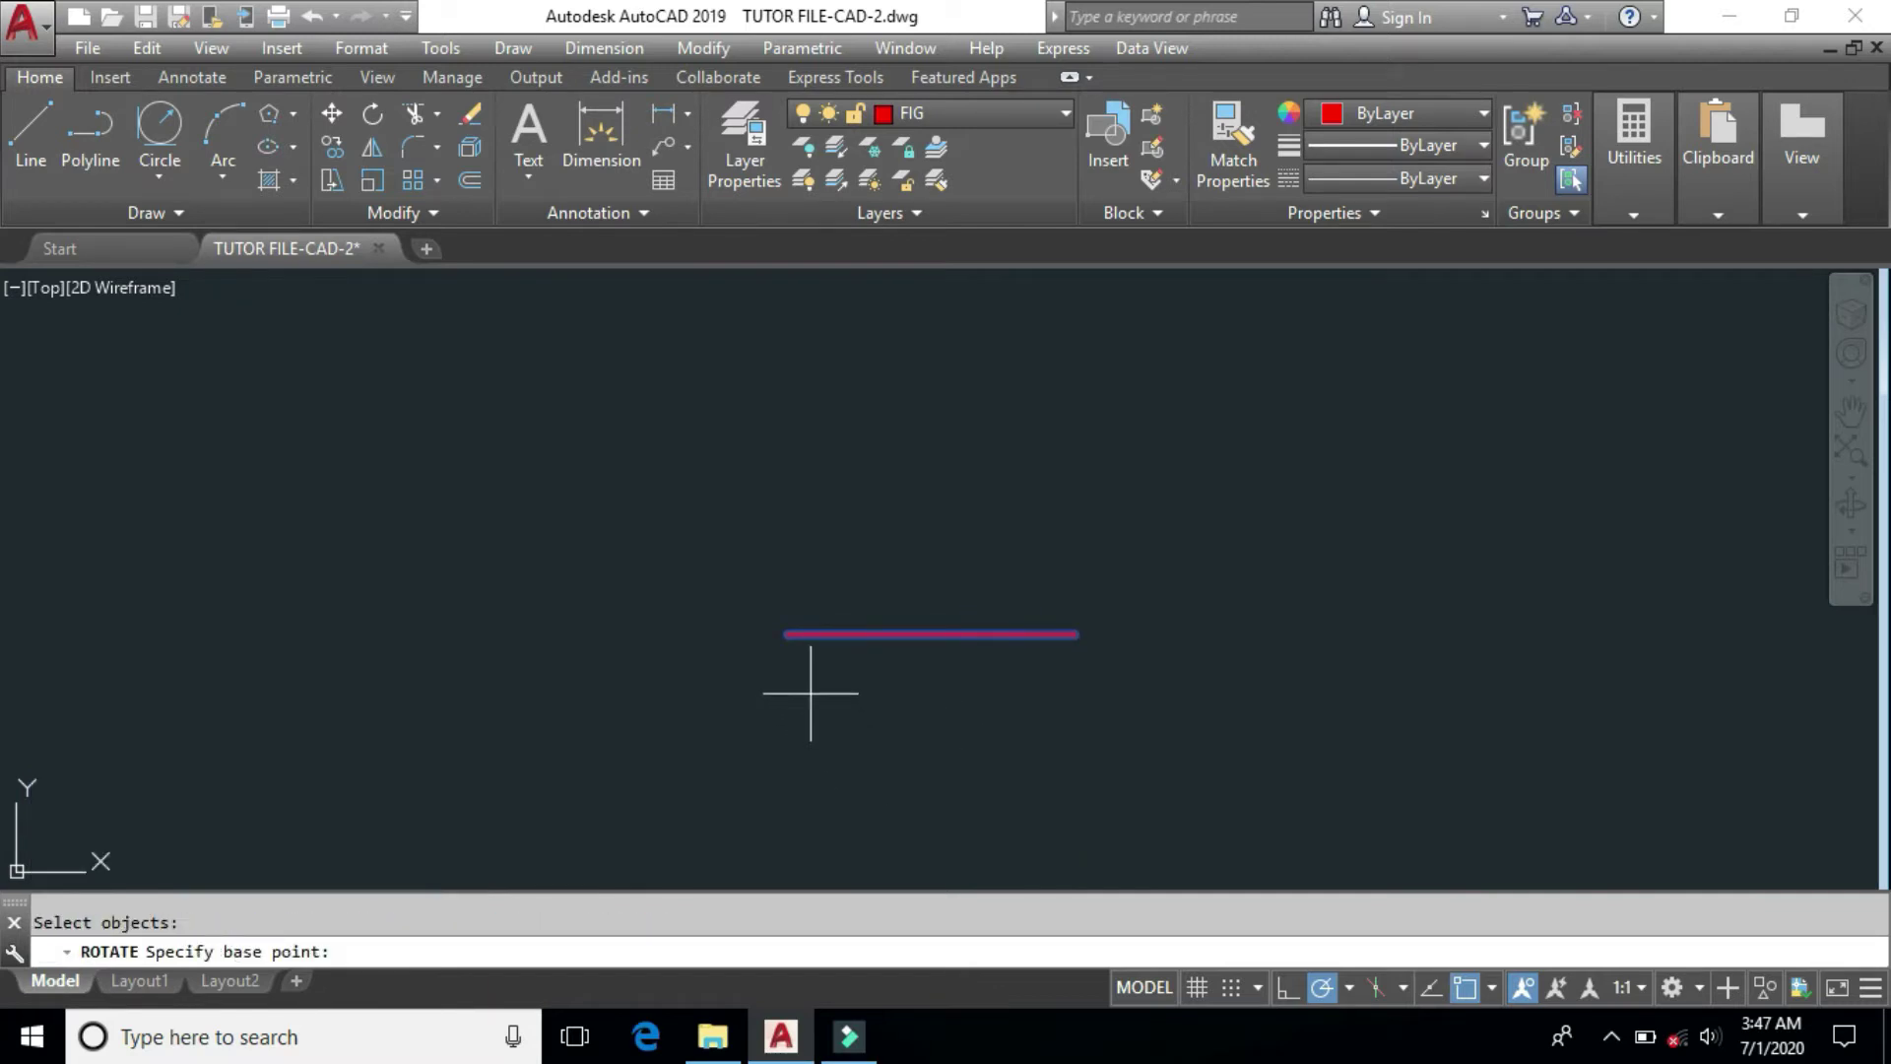
pyautogui.click(788, 634)
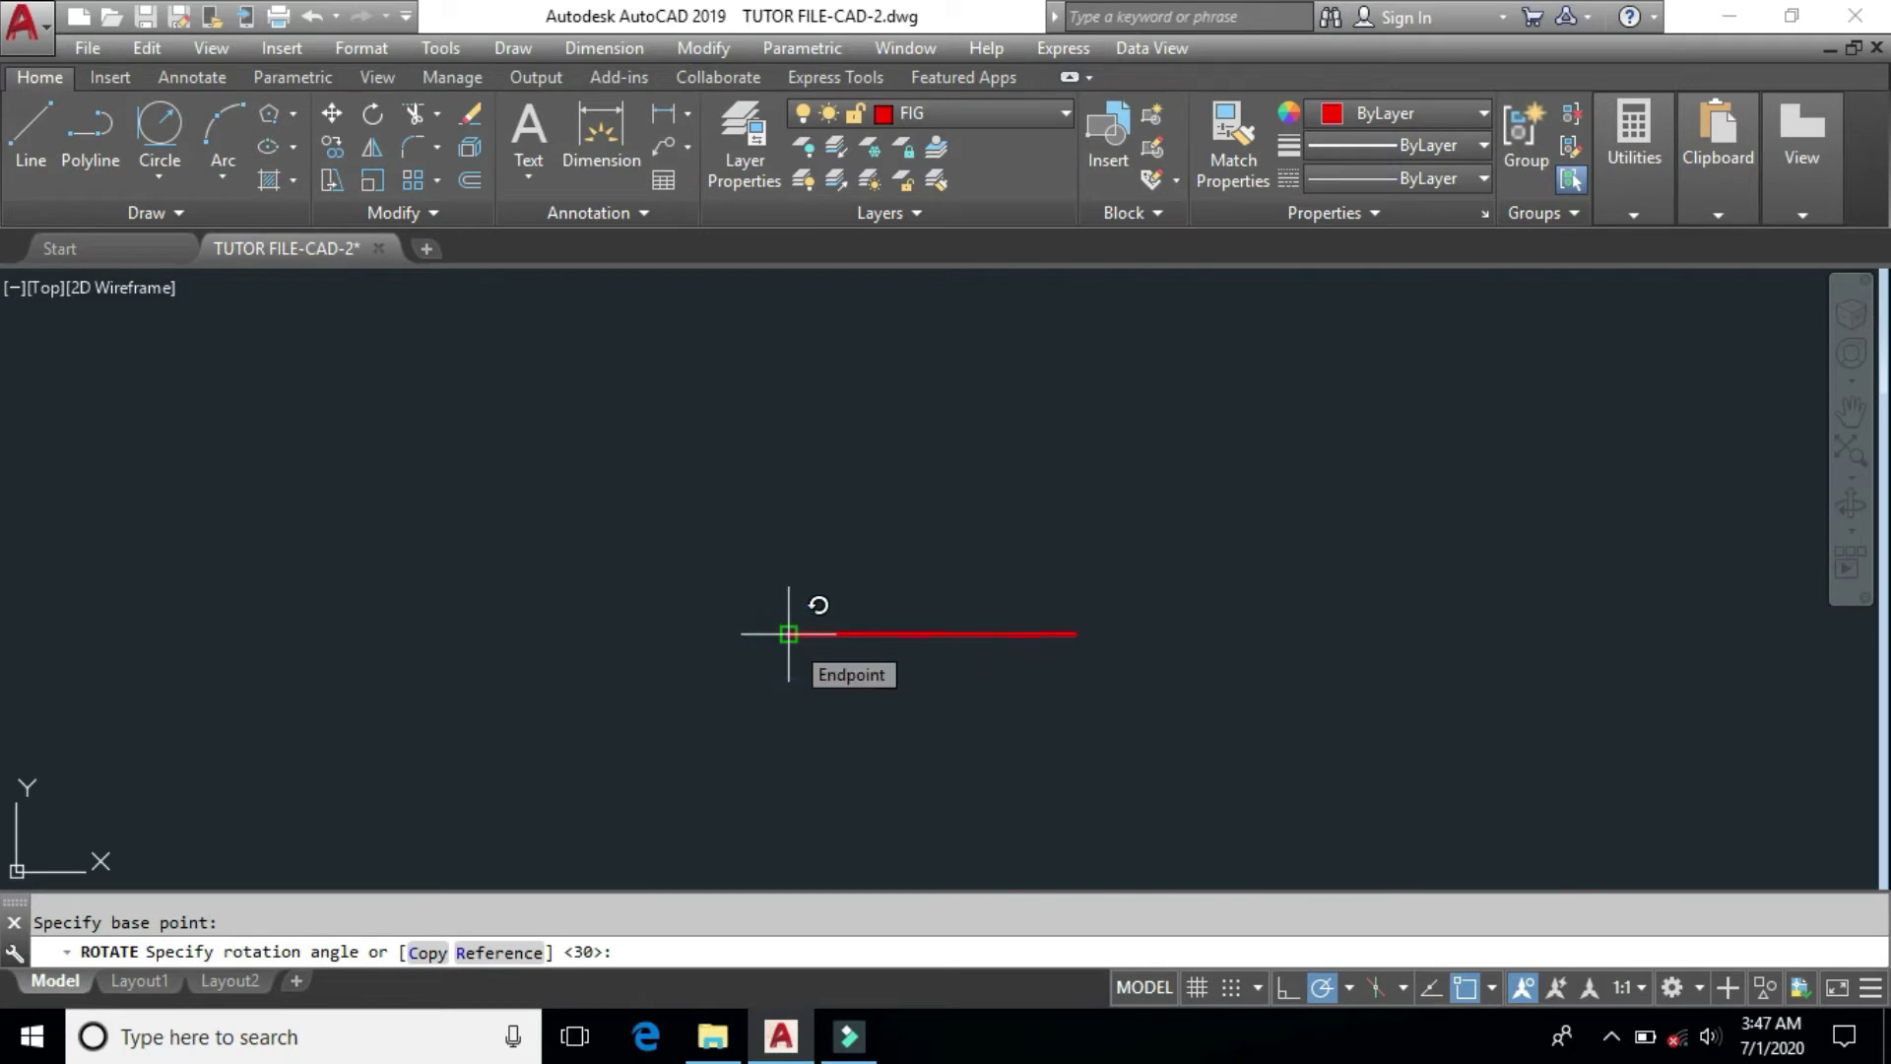
pyautogui.press('Return')
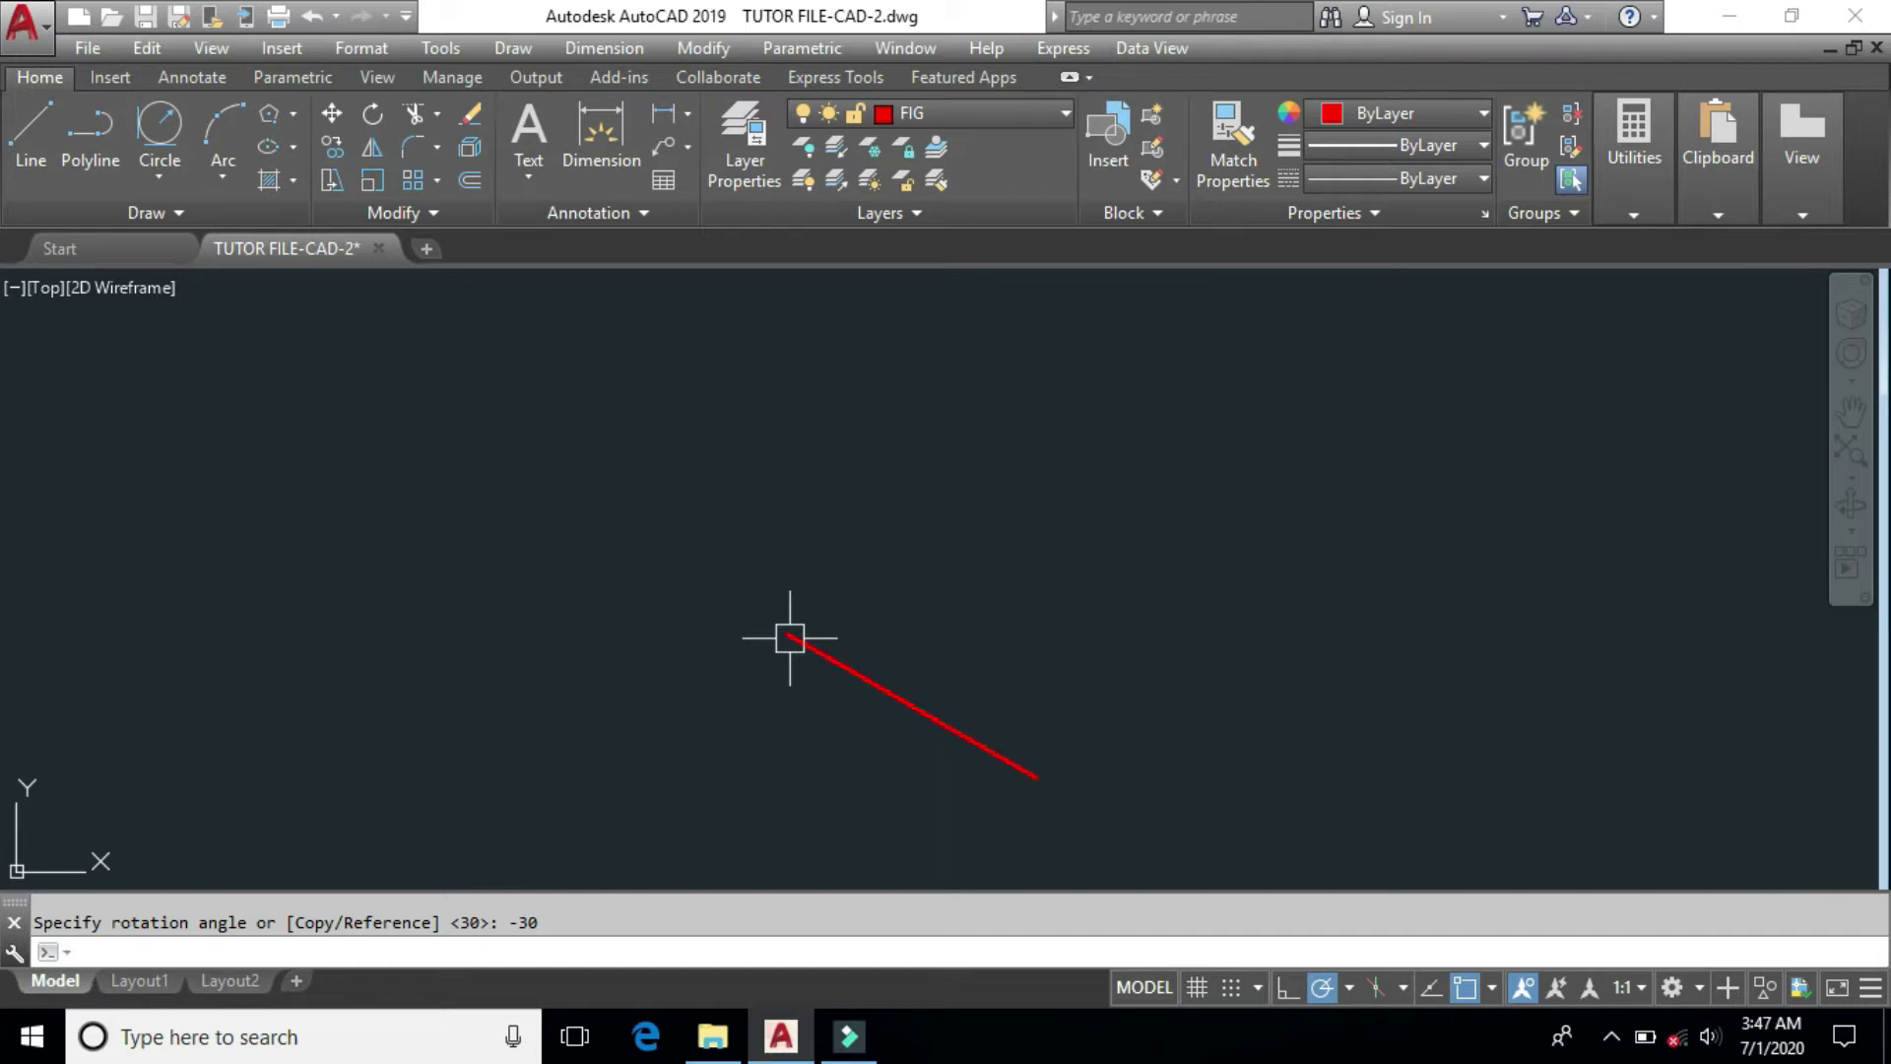
# Step: Draw three overlapping rectangles with RECTANG
pyautogui.write('rec')
pyautogui.press('Return')
pyautogui.click(1106, 708)
pyautogui.click(1177, 477)
pyautogui.press('Return')
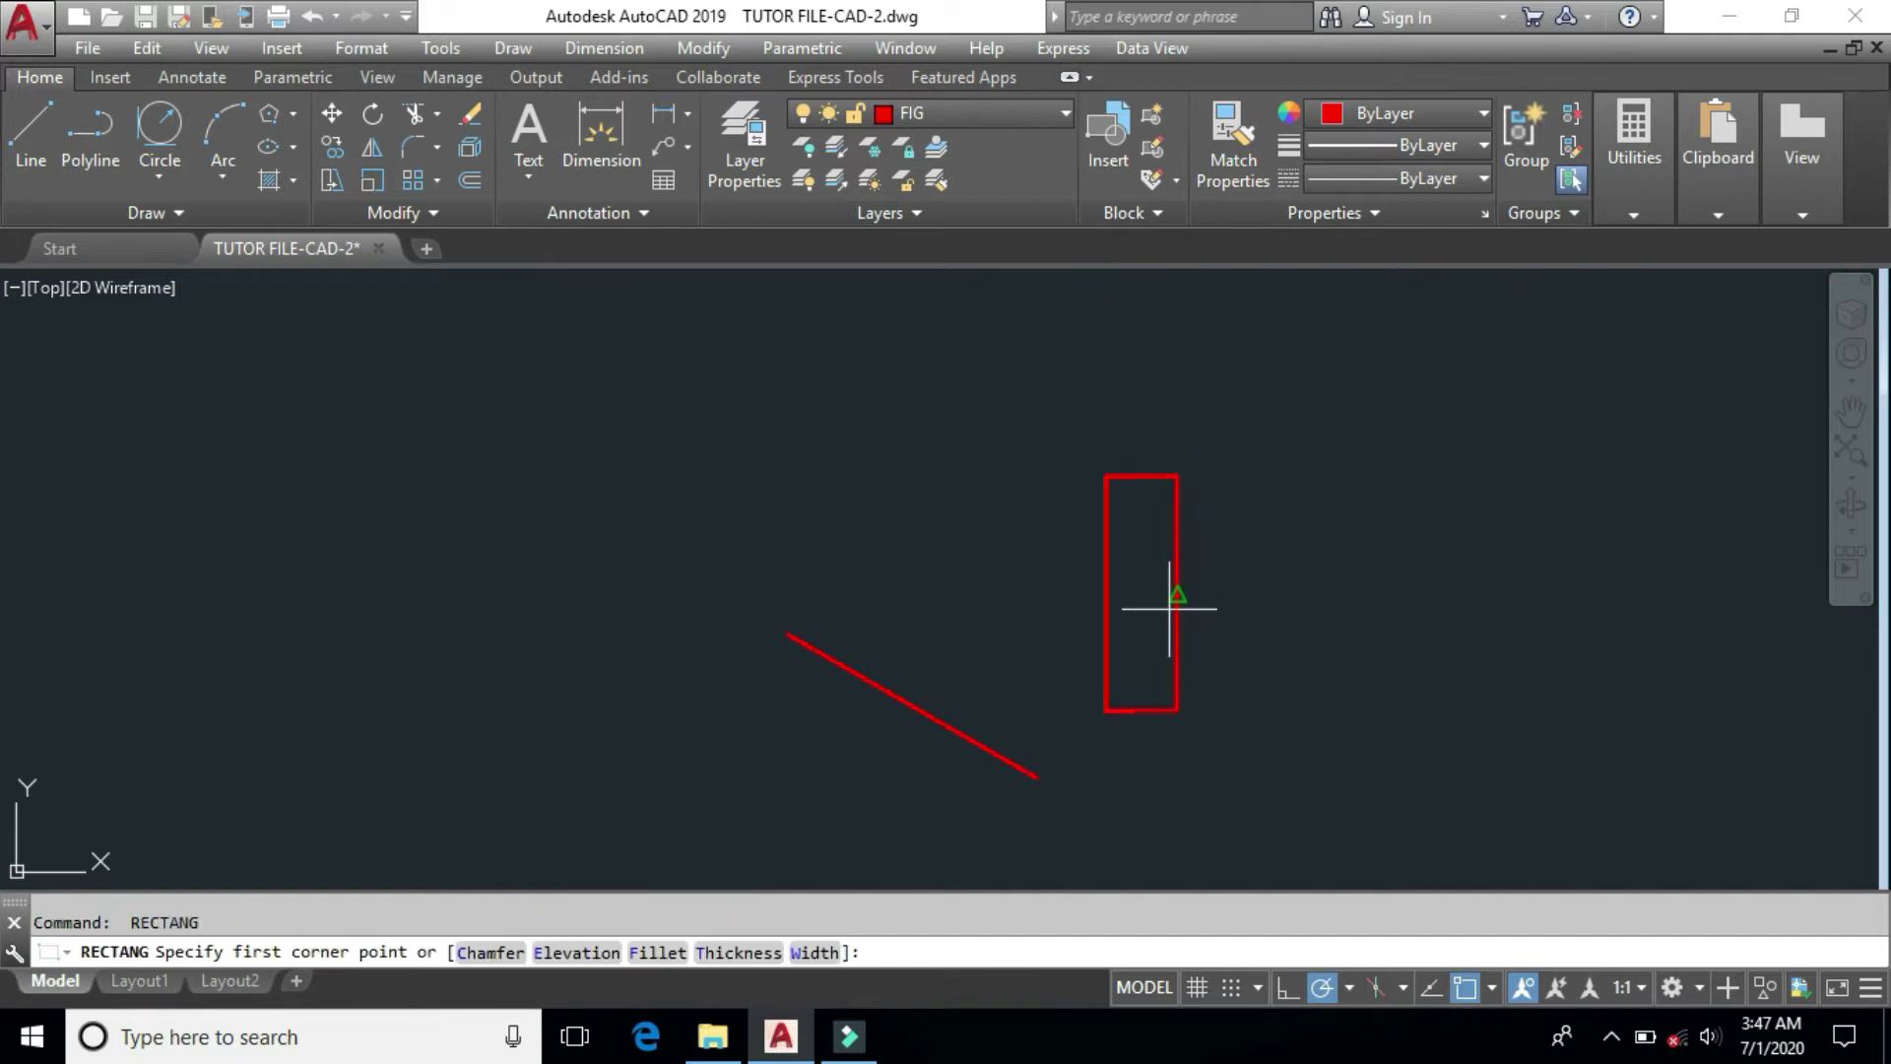
pyautogui.click(1147, 588)
pyautogui.click(1235, 394)
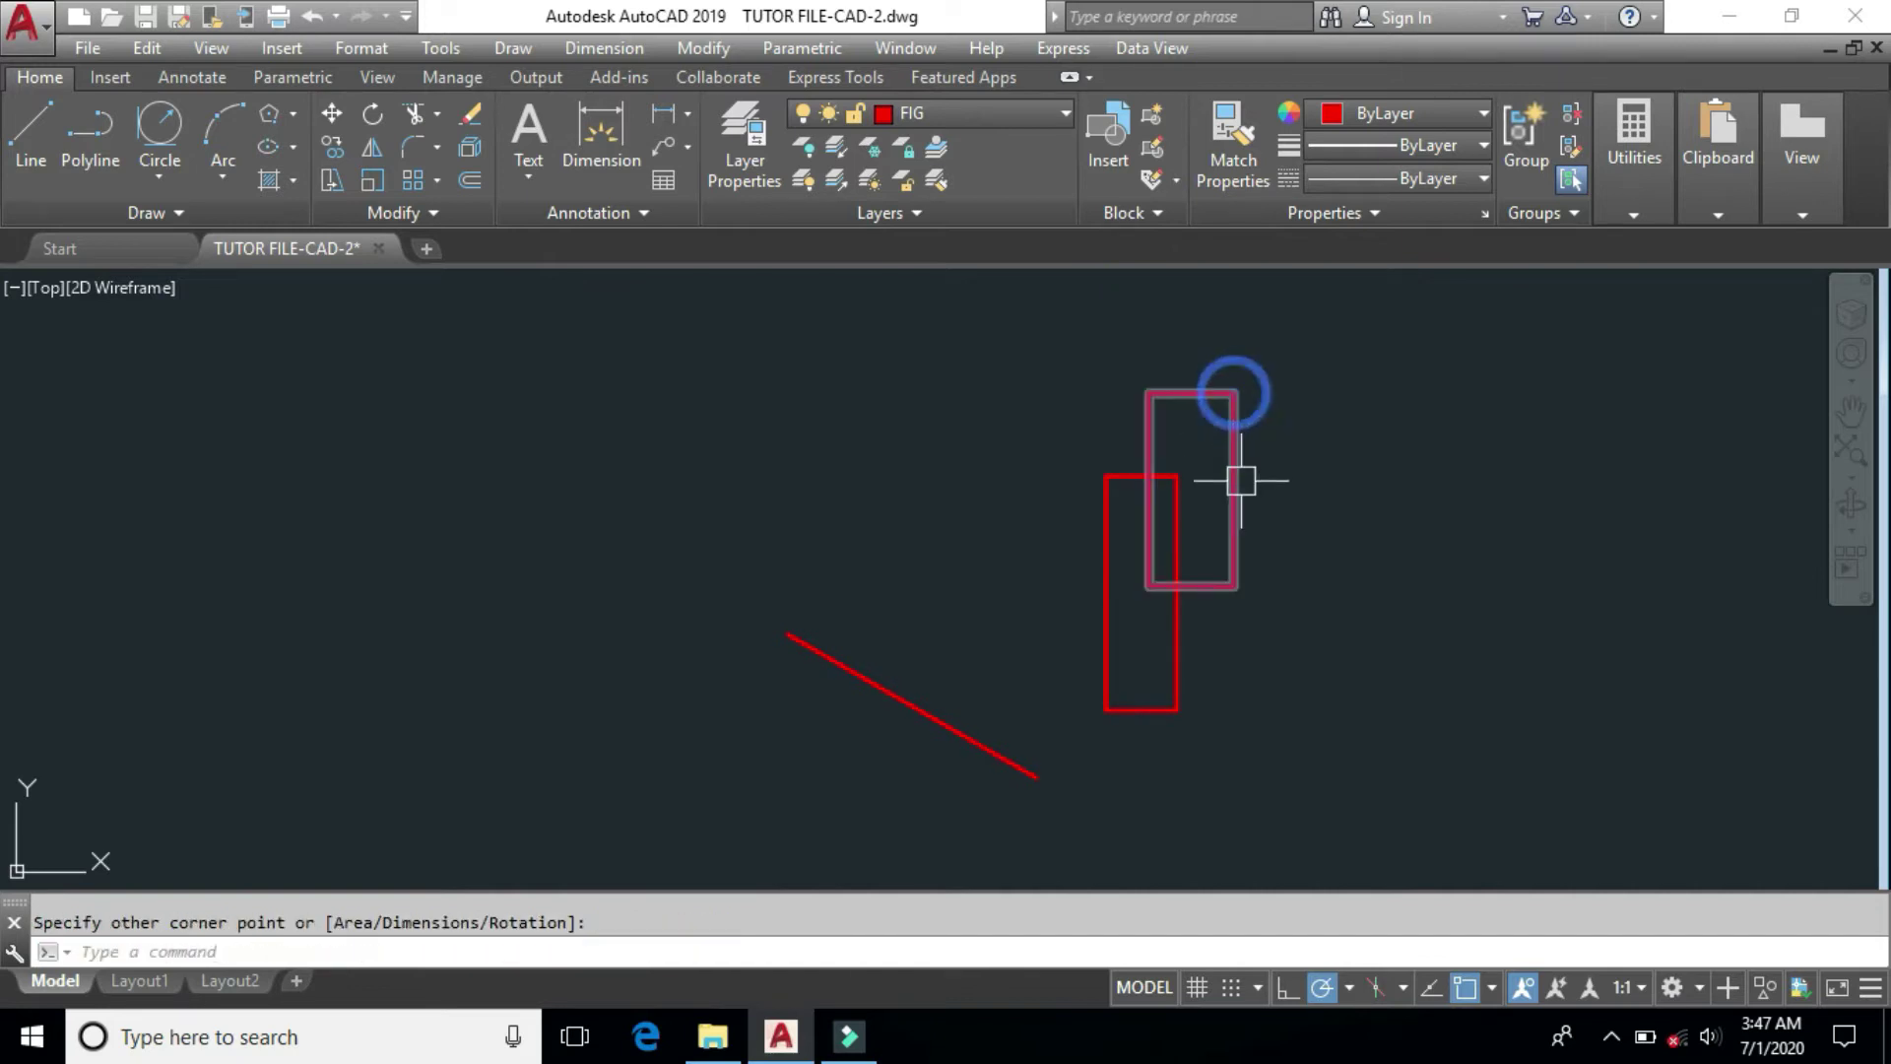
pyautogui.press('Return')
pyautogui.click(1281, 300)
pyautogui.click(1218, 454)
pyautogui.moveTo(1310, 567); pyautogui.dragTo(1031, 625, button='middle')
# Step: Rotate all three rectangles 30° about the lower-left rectangle corner
pyautogui.write('ro')
pyautogui.press('Return')
pyautogui.click(1105, 325)
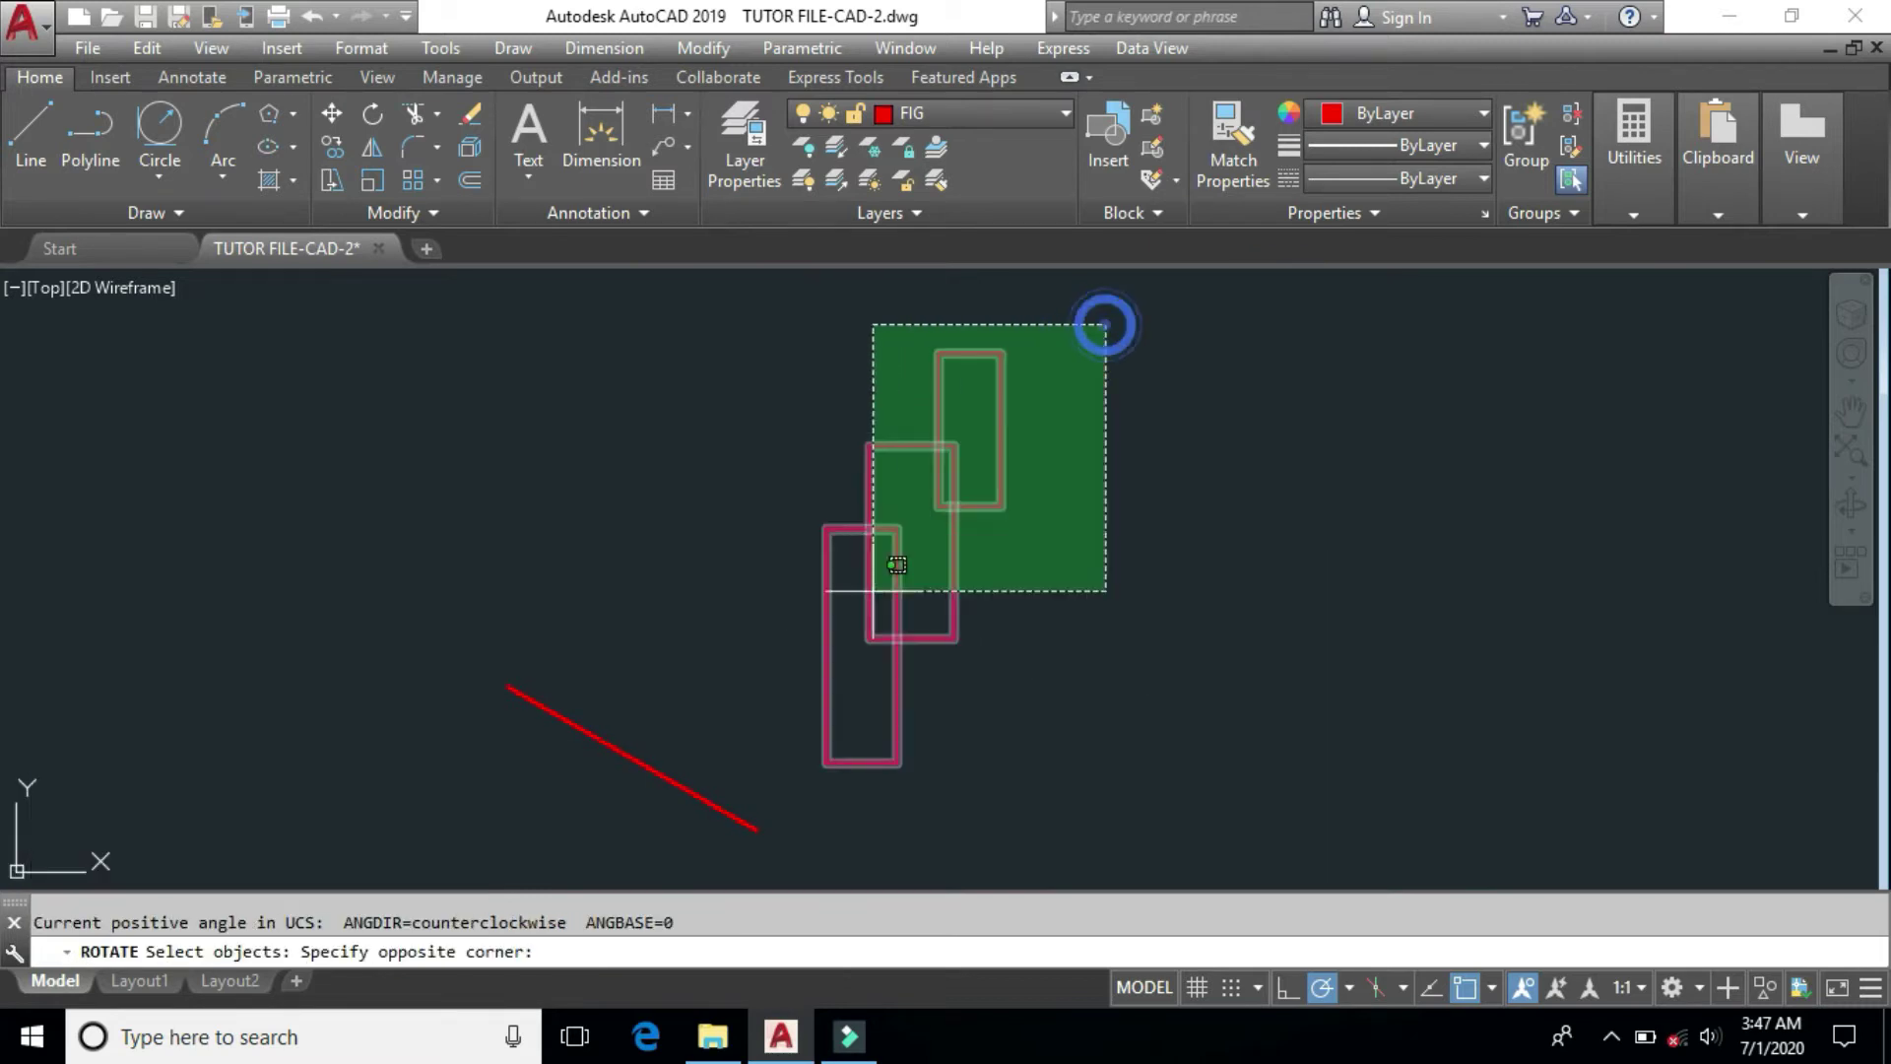
pyautogui.click(796, 799)
pyautogui.press('Return')
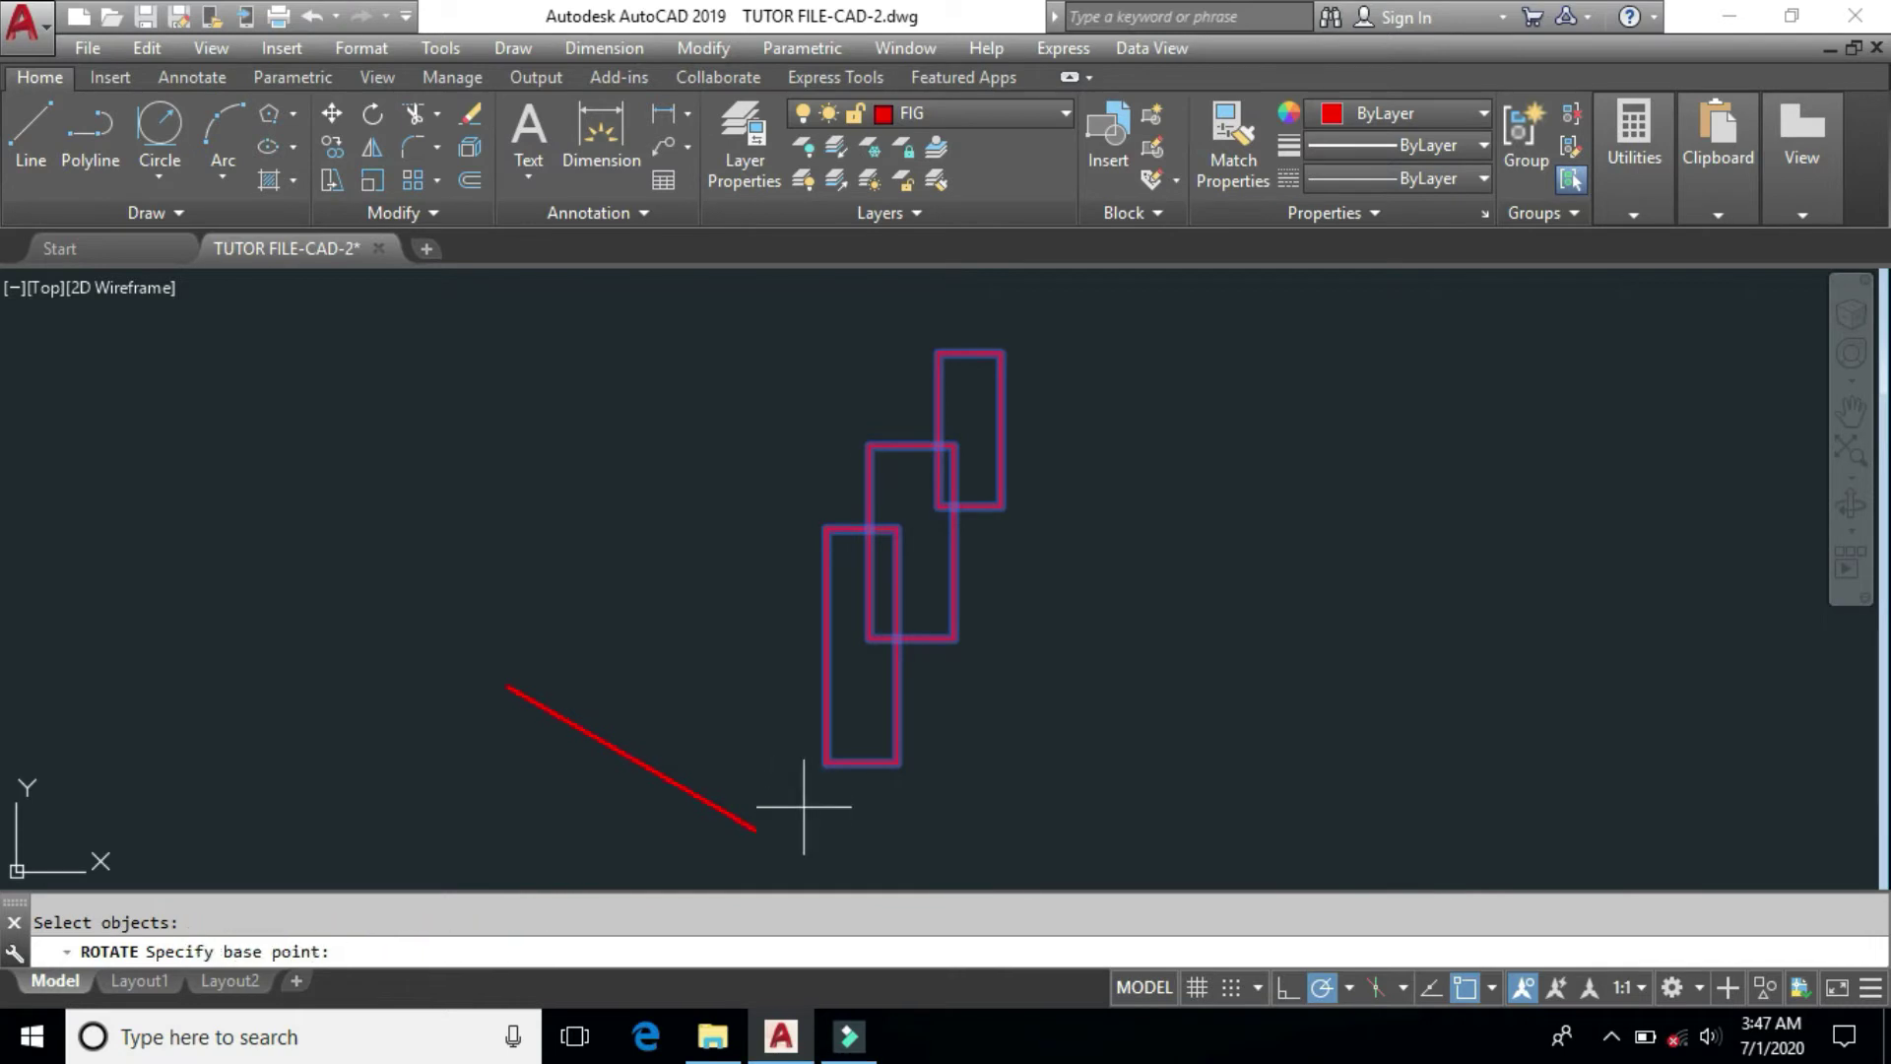
pyautogui.click(827, 761)
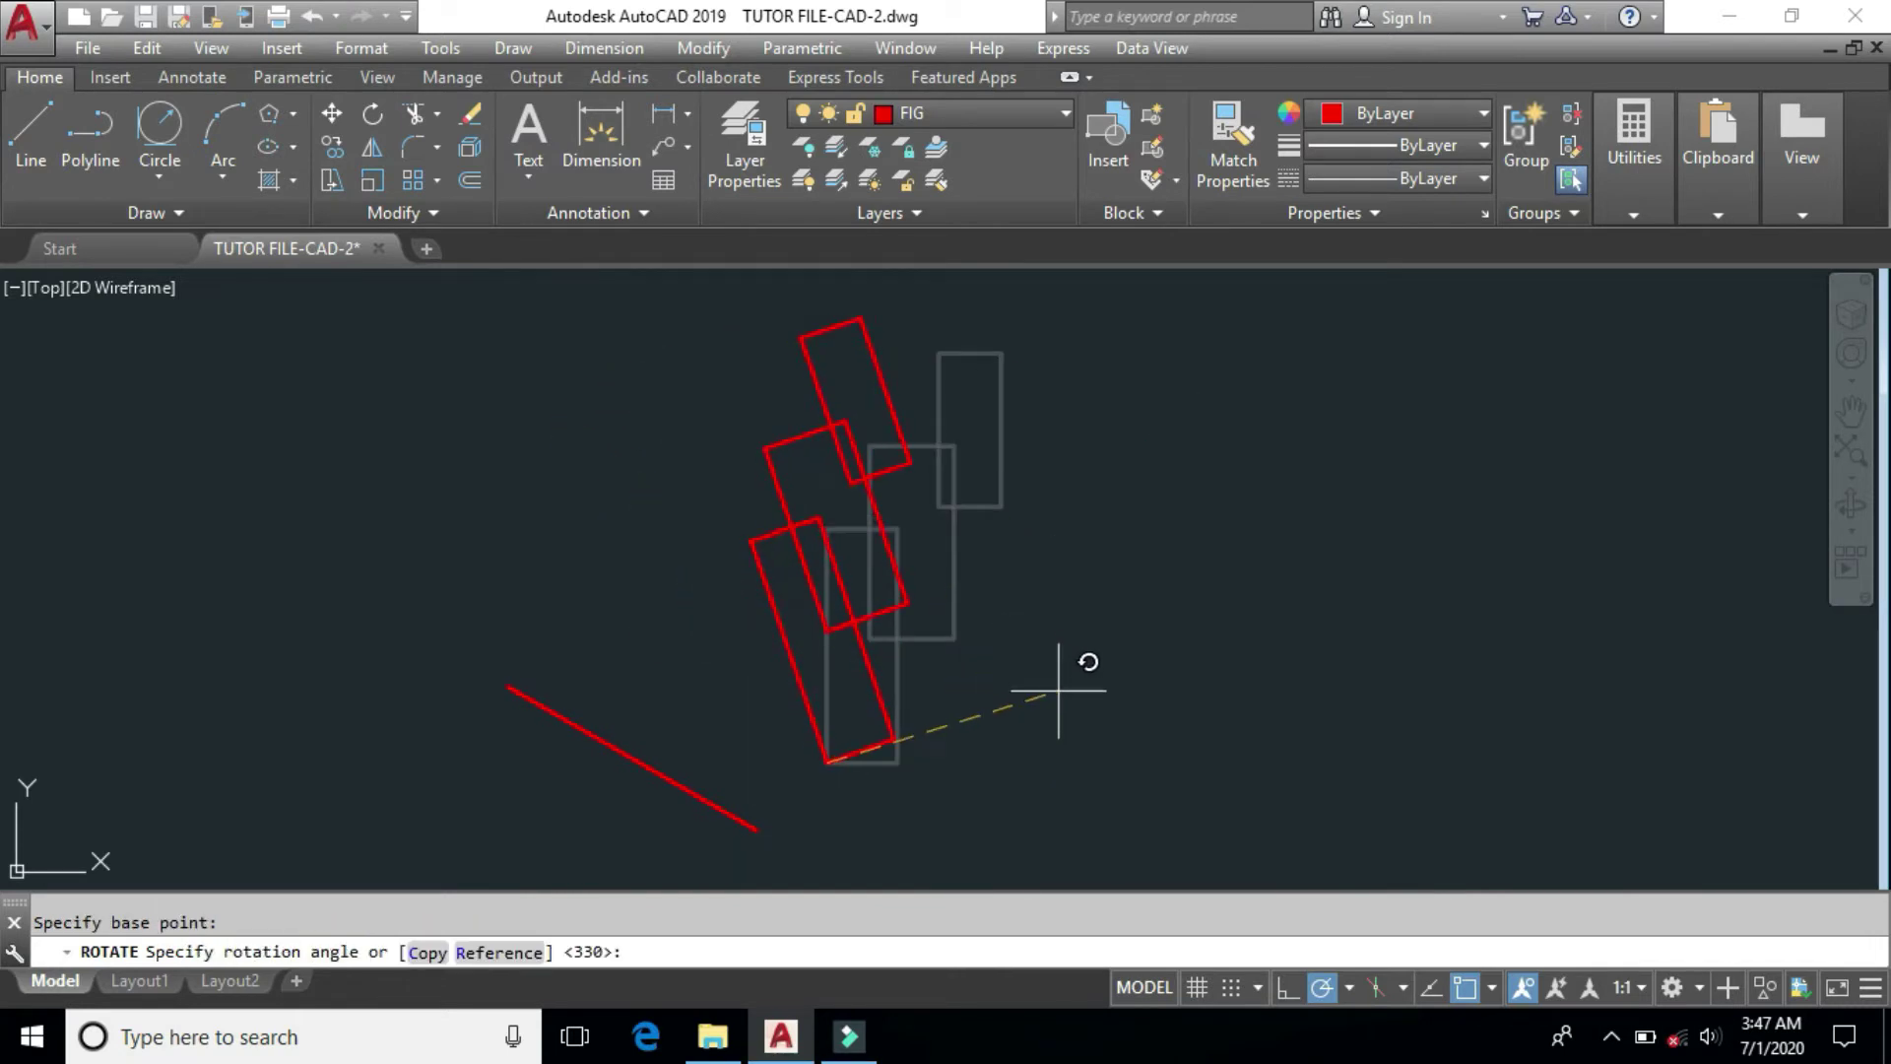
pyautogui.write('30')
pyautogui.press('Return')
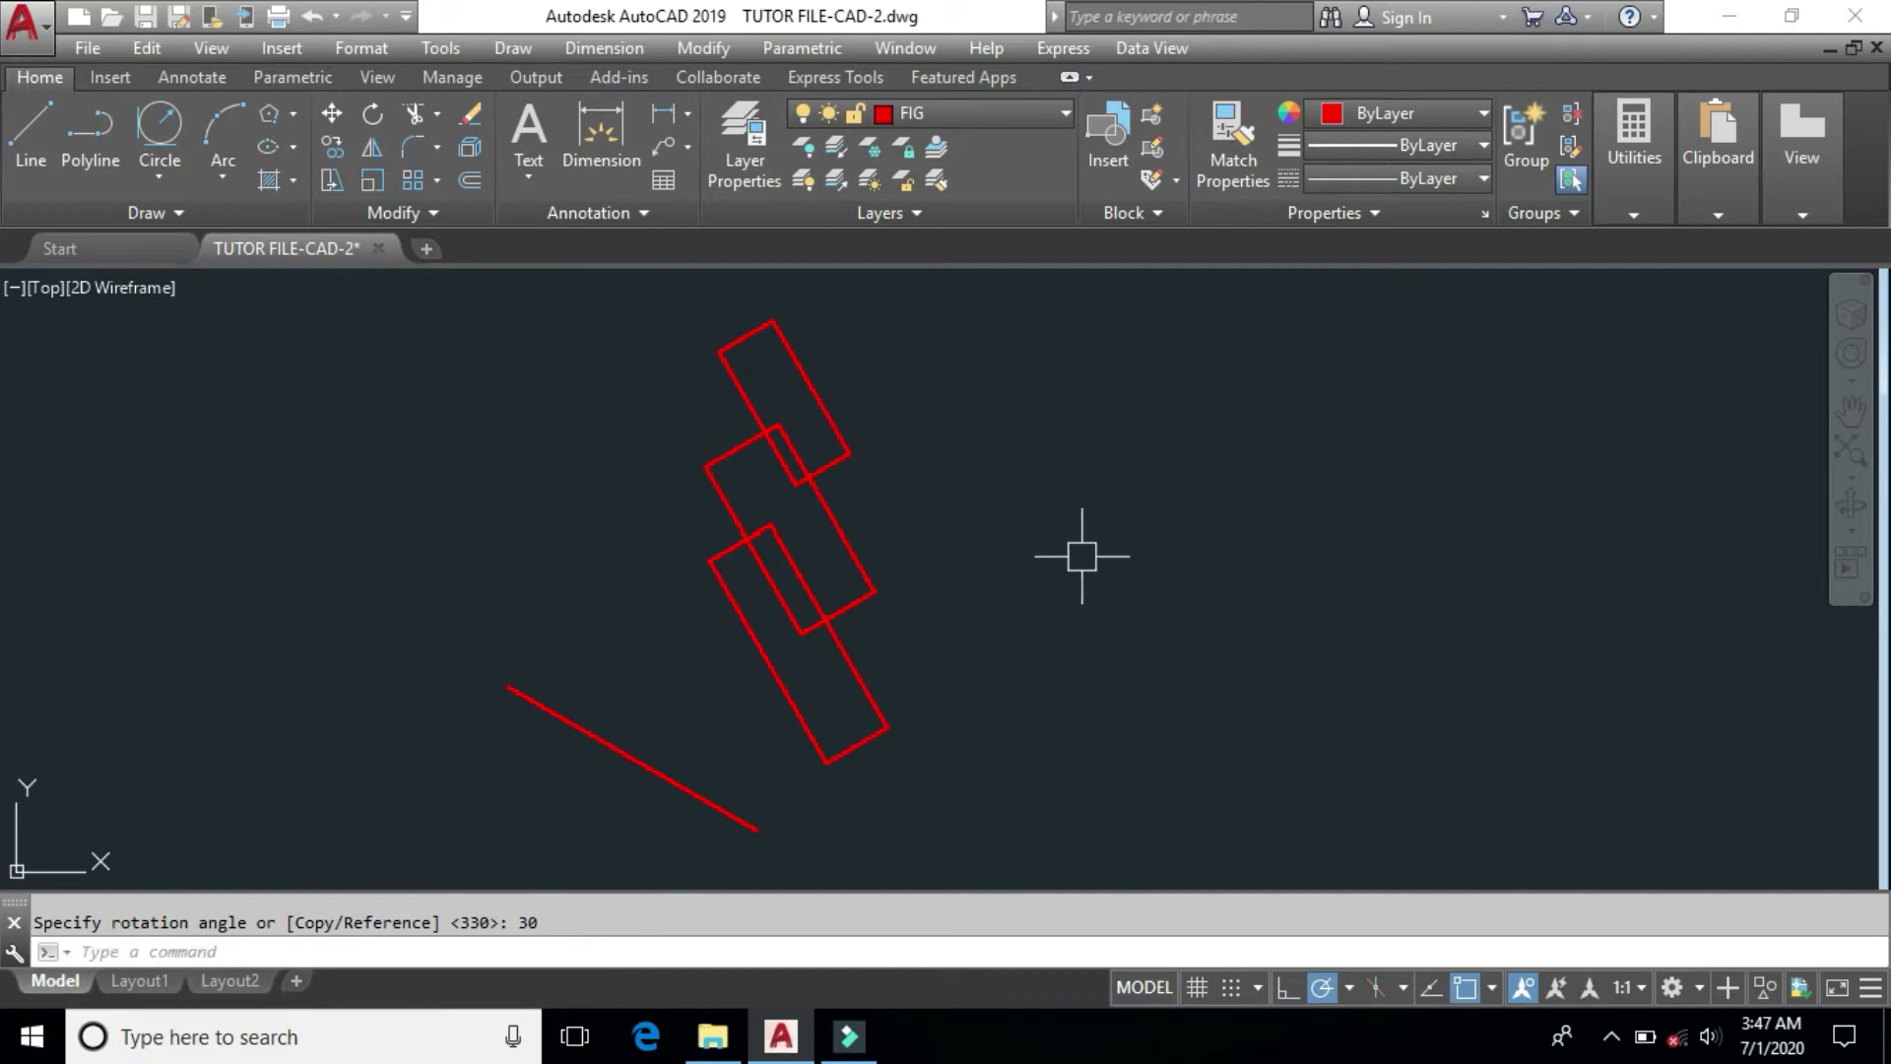
# Step: Undo the rectangles and rotations, leaving only the horizontal red line
pyautogui.hotkey('ctrl', 'z')
pyautogui.moveTo(802, 608); pyautogui.dragTo(1081, 556, button='middle')
pyautogui.hotkey('ctrl', 'z')
pyautogui.hotkey('ctrl', 'z')
pyautogui.hotkey('ctrl', 'z')
pyautogui.hotkey('ctrl', 'z')
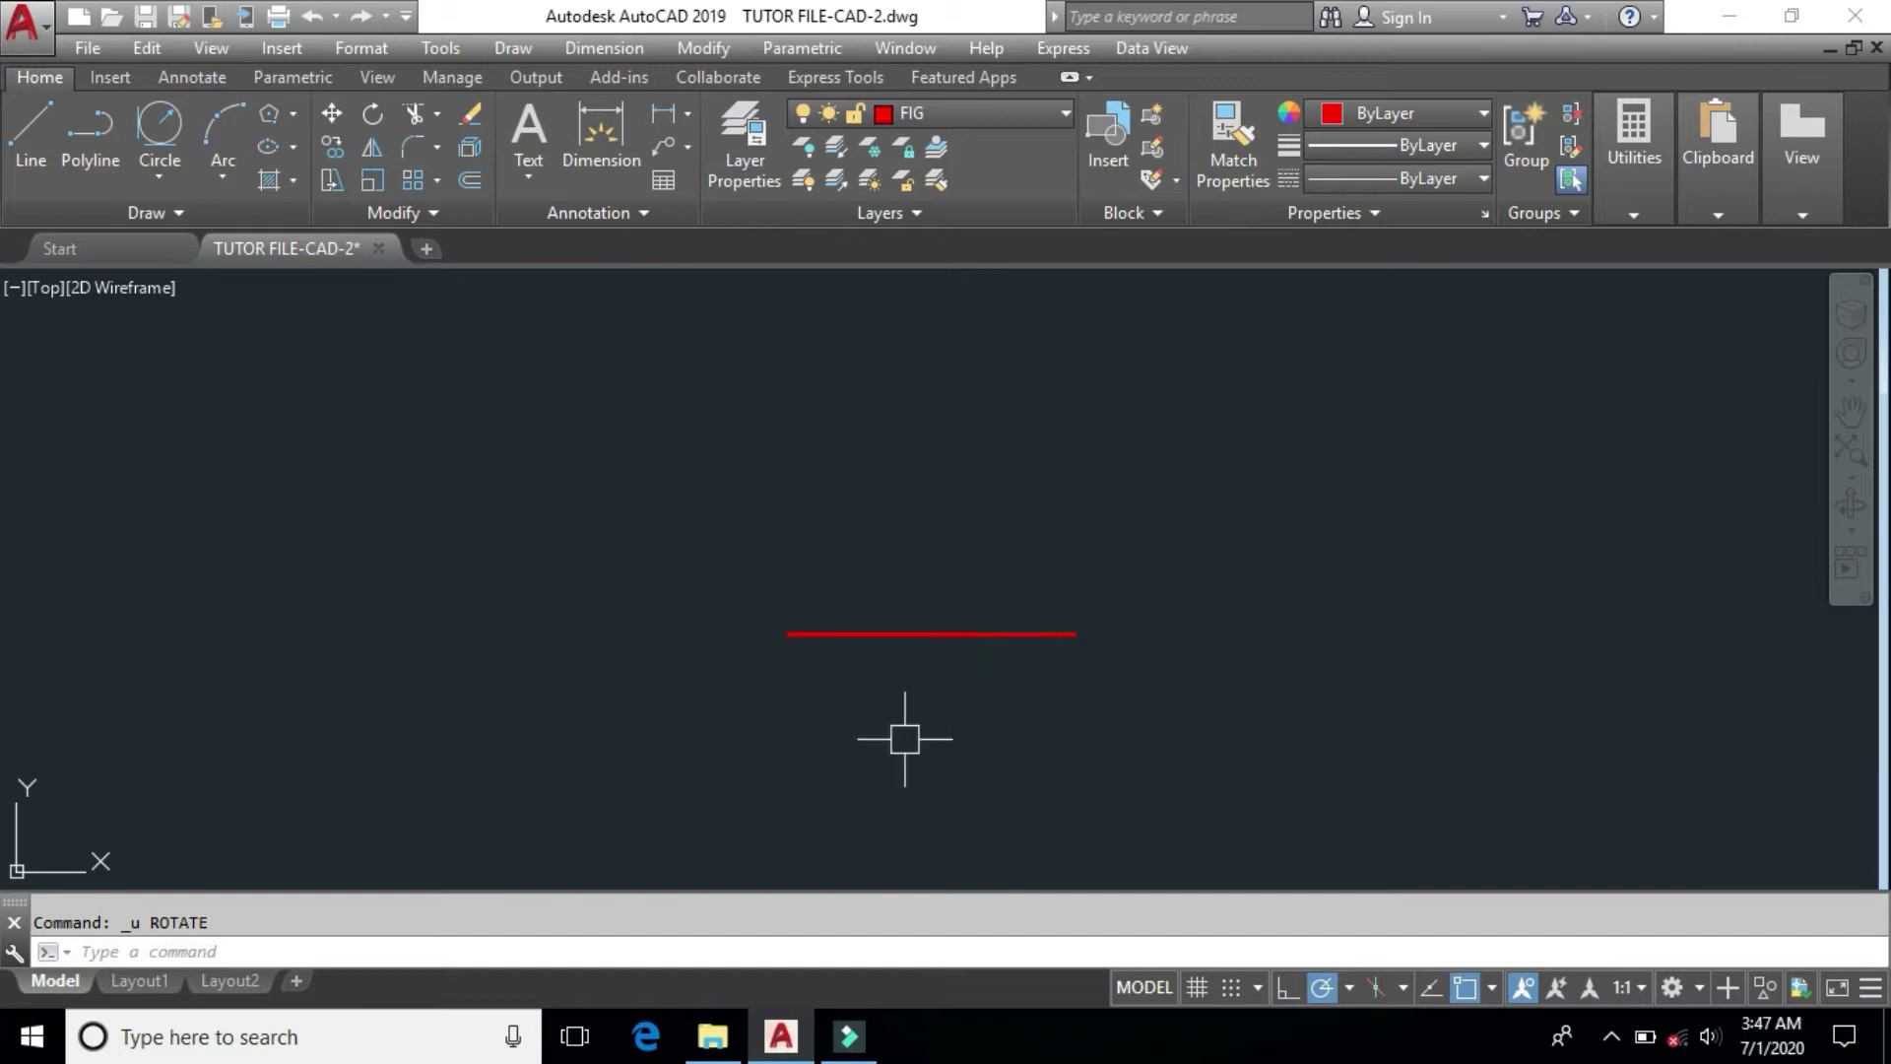
# Step: Rotate a copy of the horizontal line 30° about its left endpoint, keeping the original
pyautogui.write('ro')
pyautogui.press('Return')
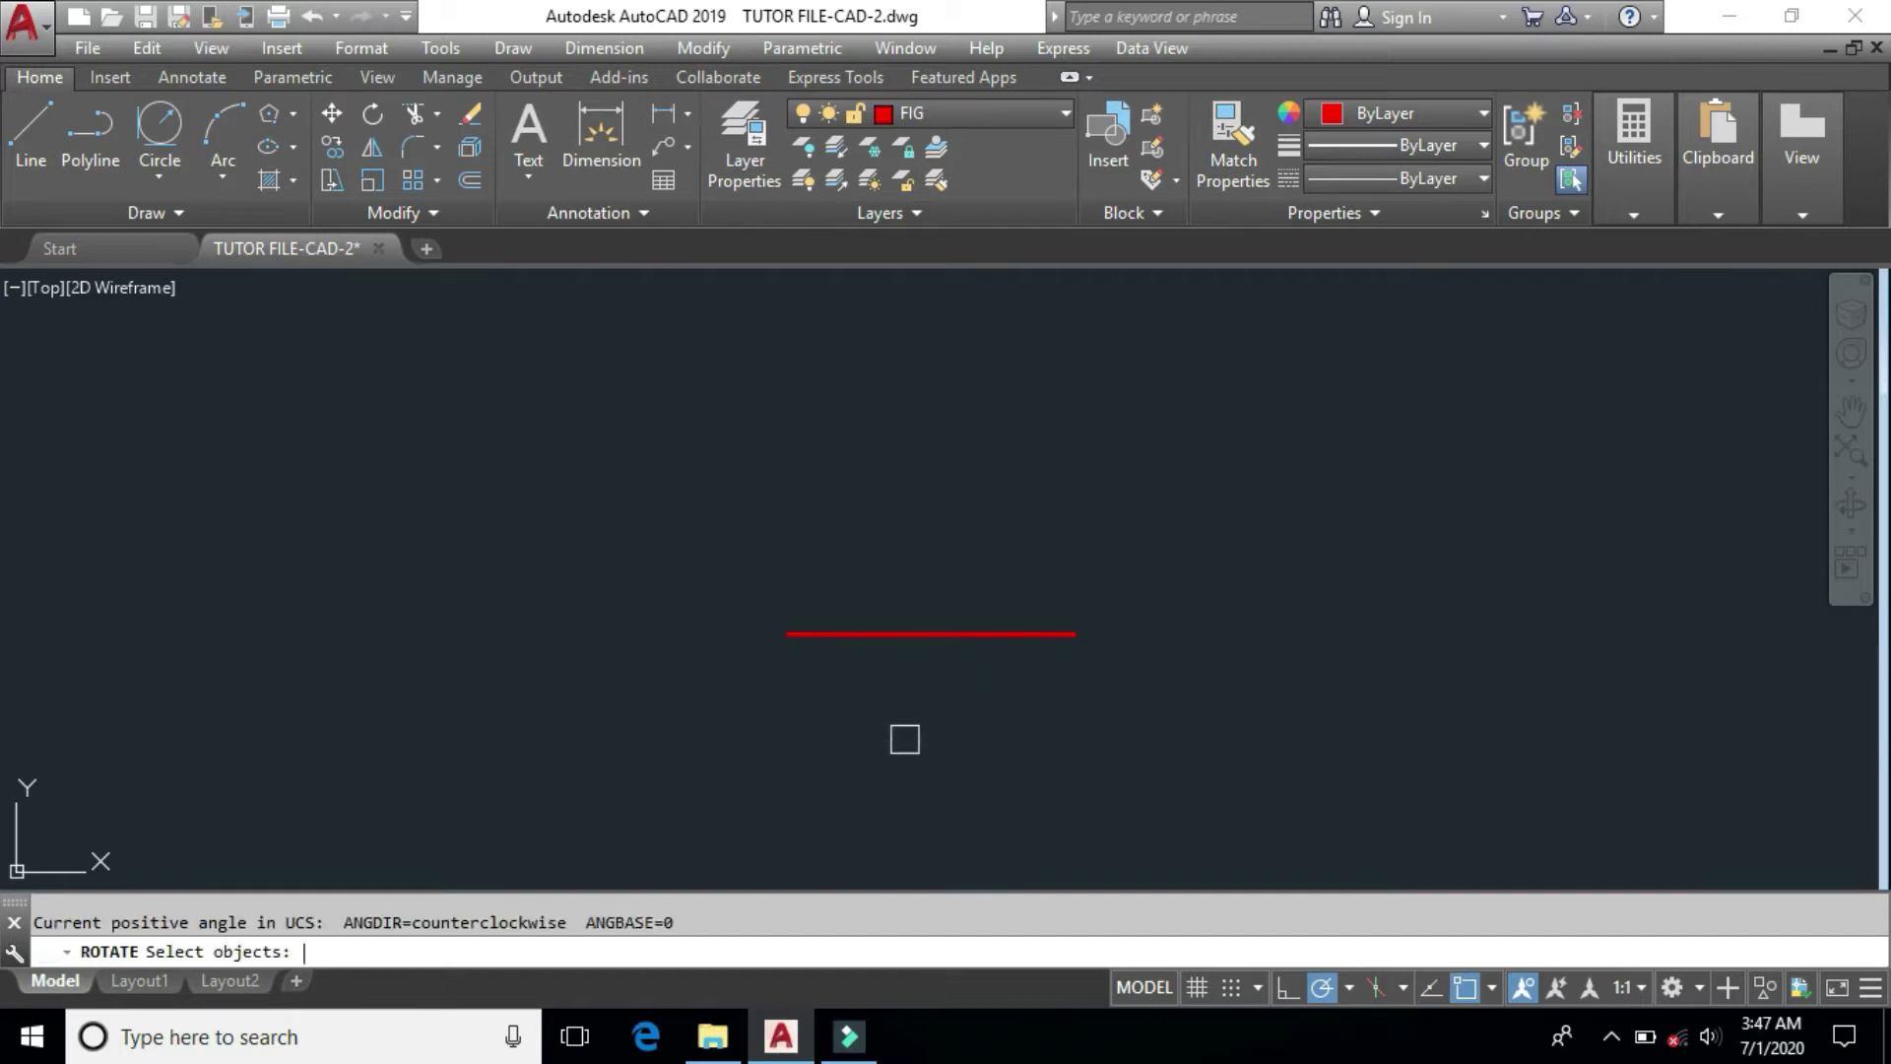
pyautogui.click(908, 635)
pyautogui.press('Return')
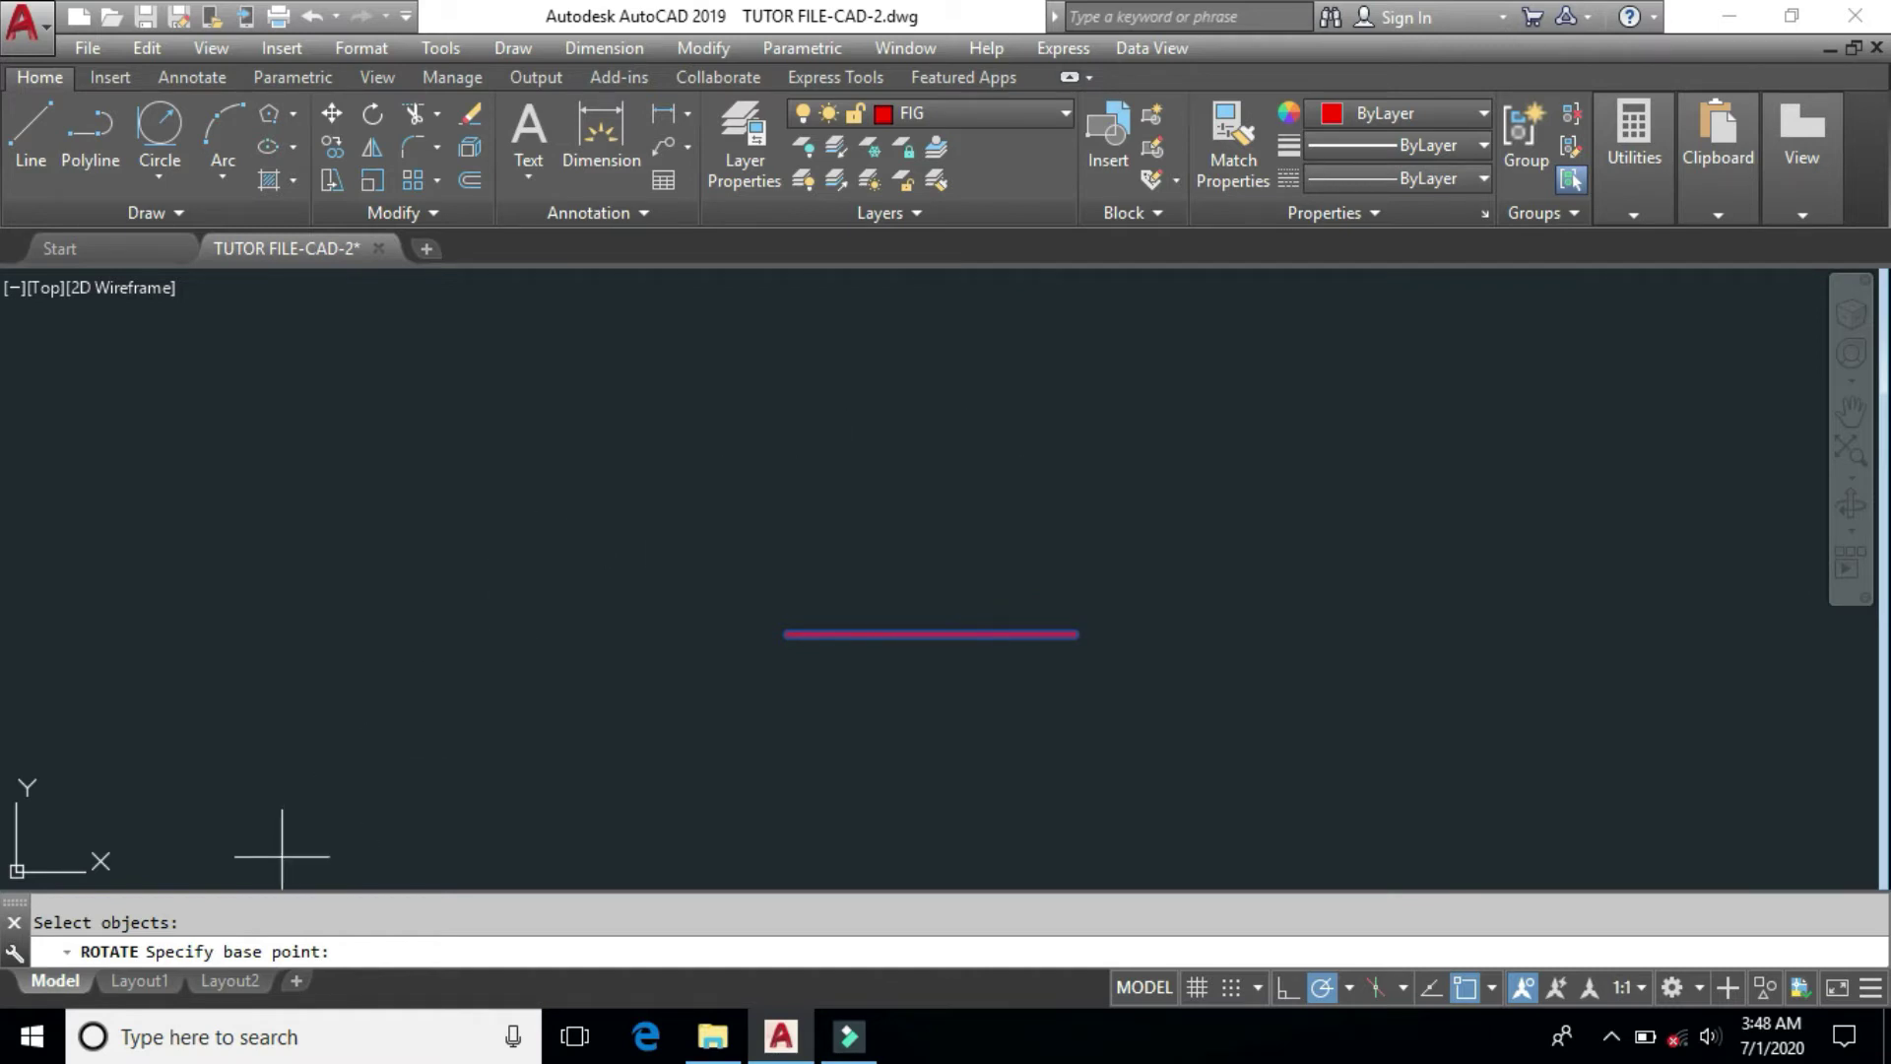
pyautogui.click(786, 636)
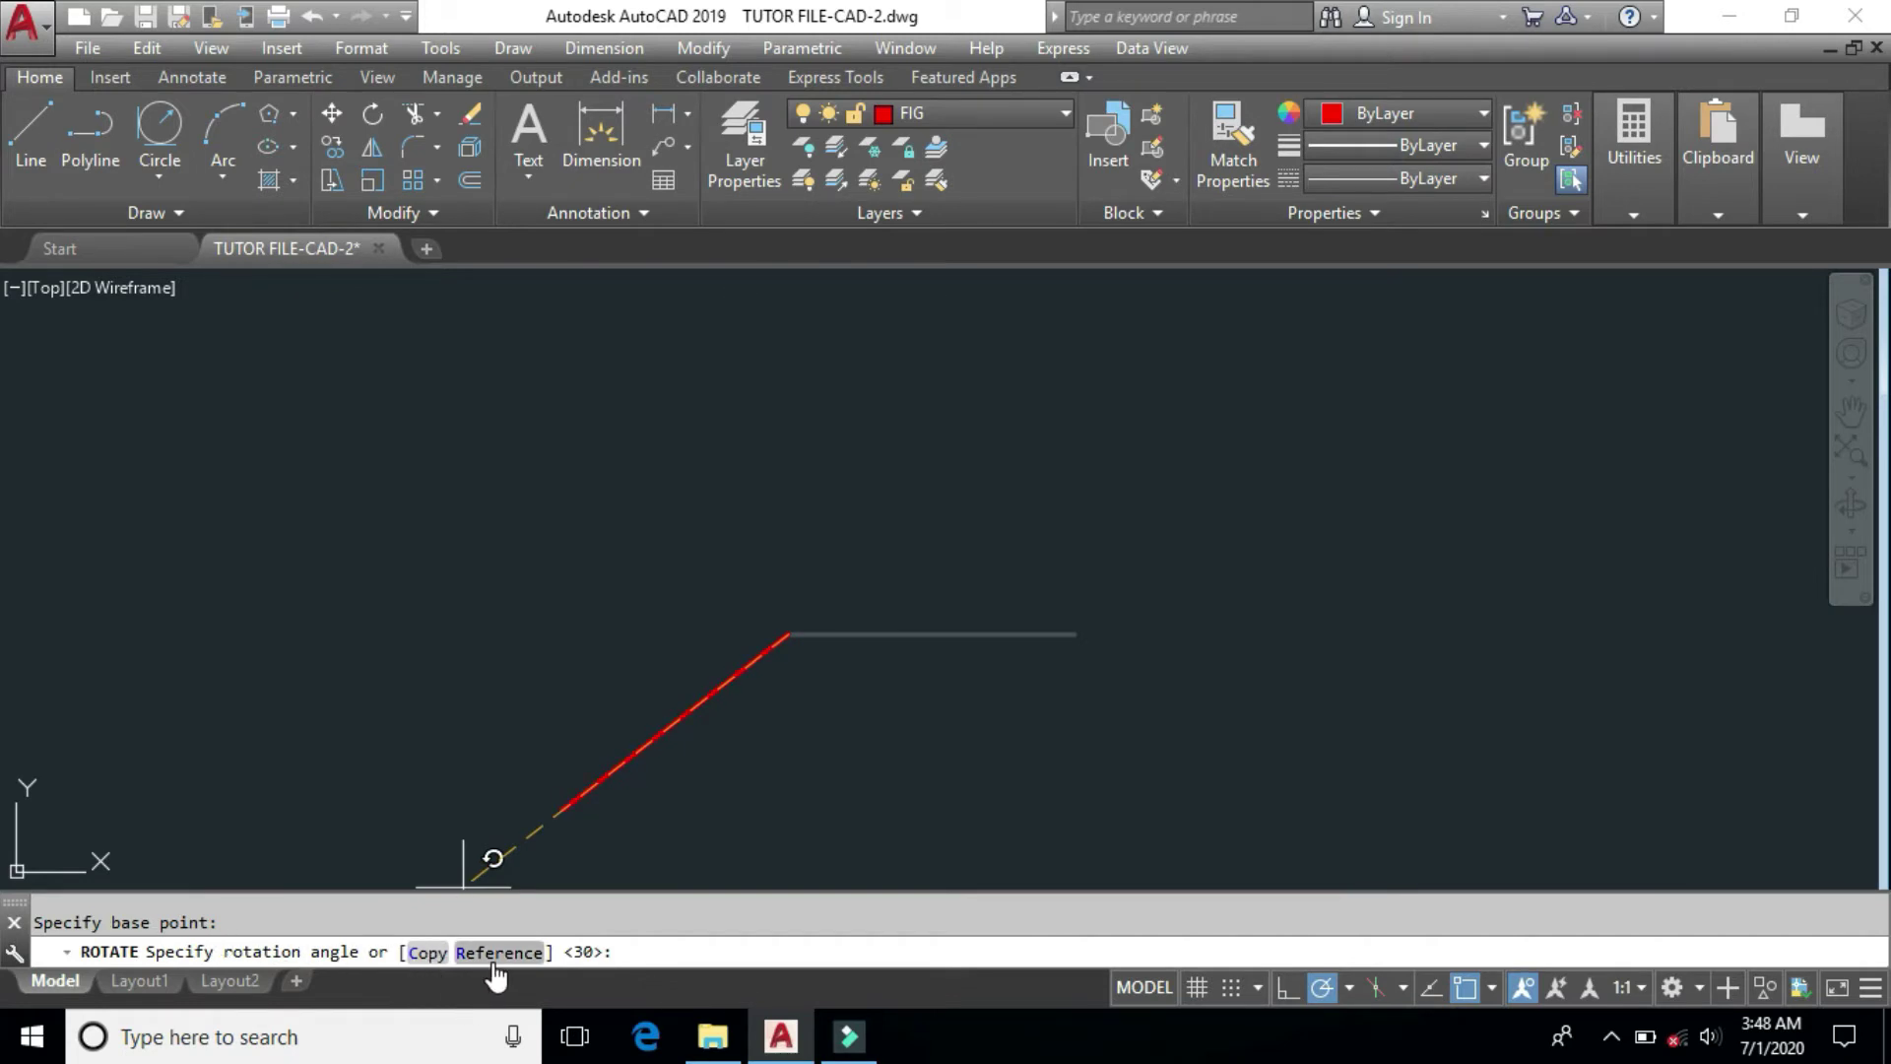
pyautogui.click(423, 955)
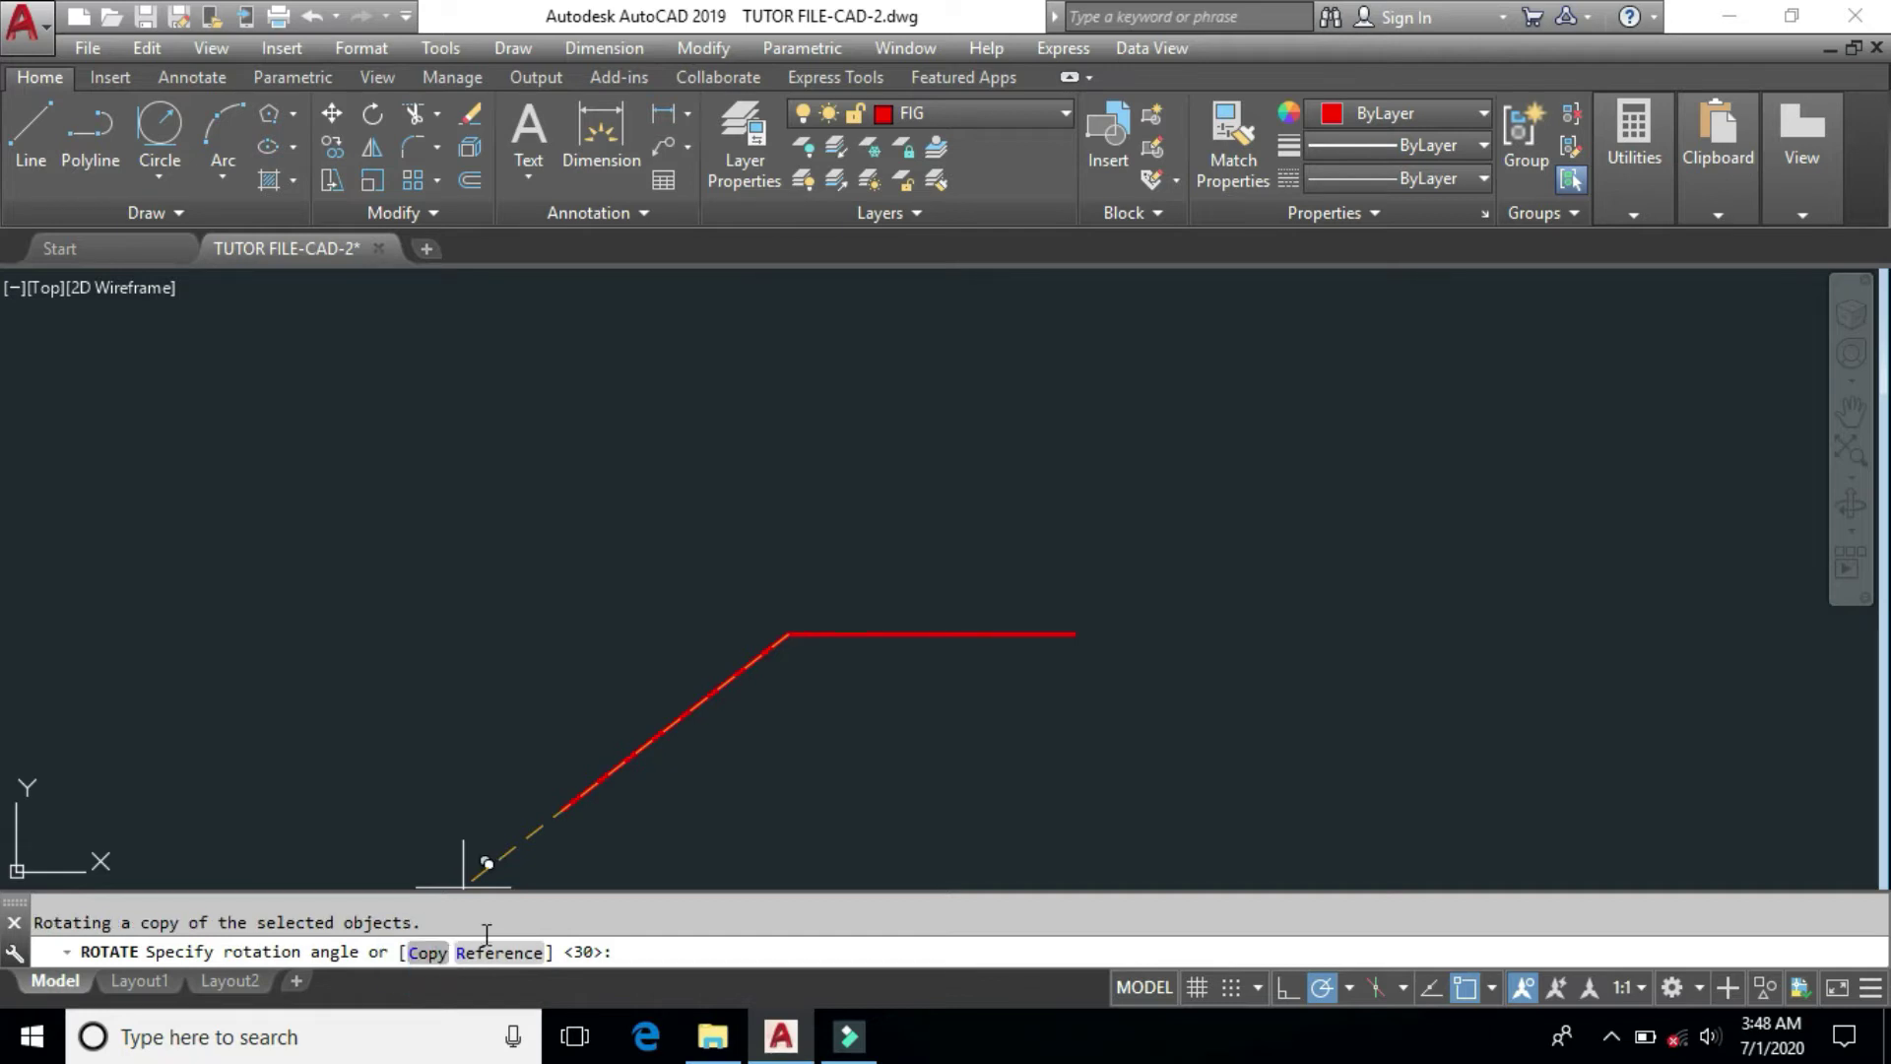
pyautogui.write('30')
pyautogui.press('Return')
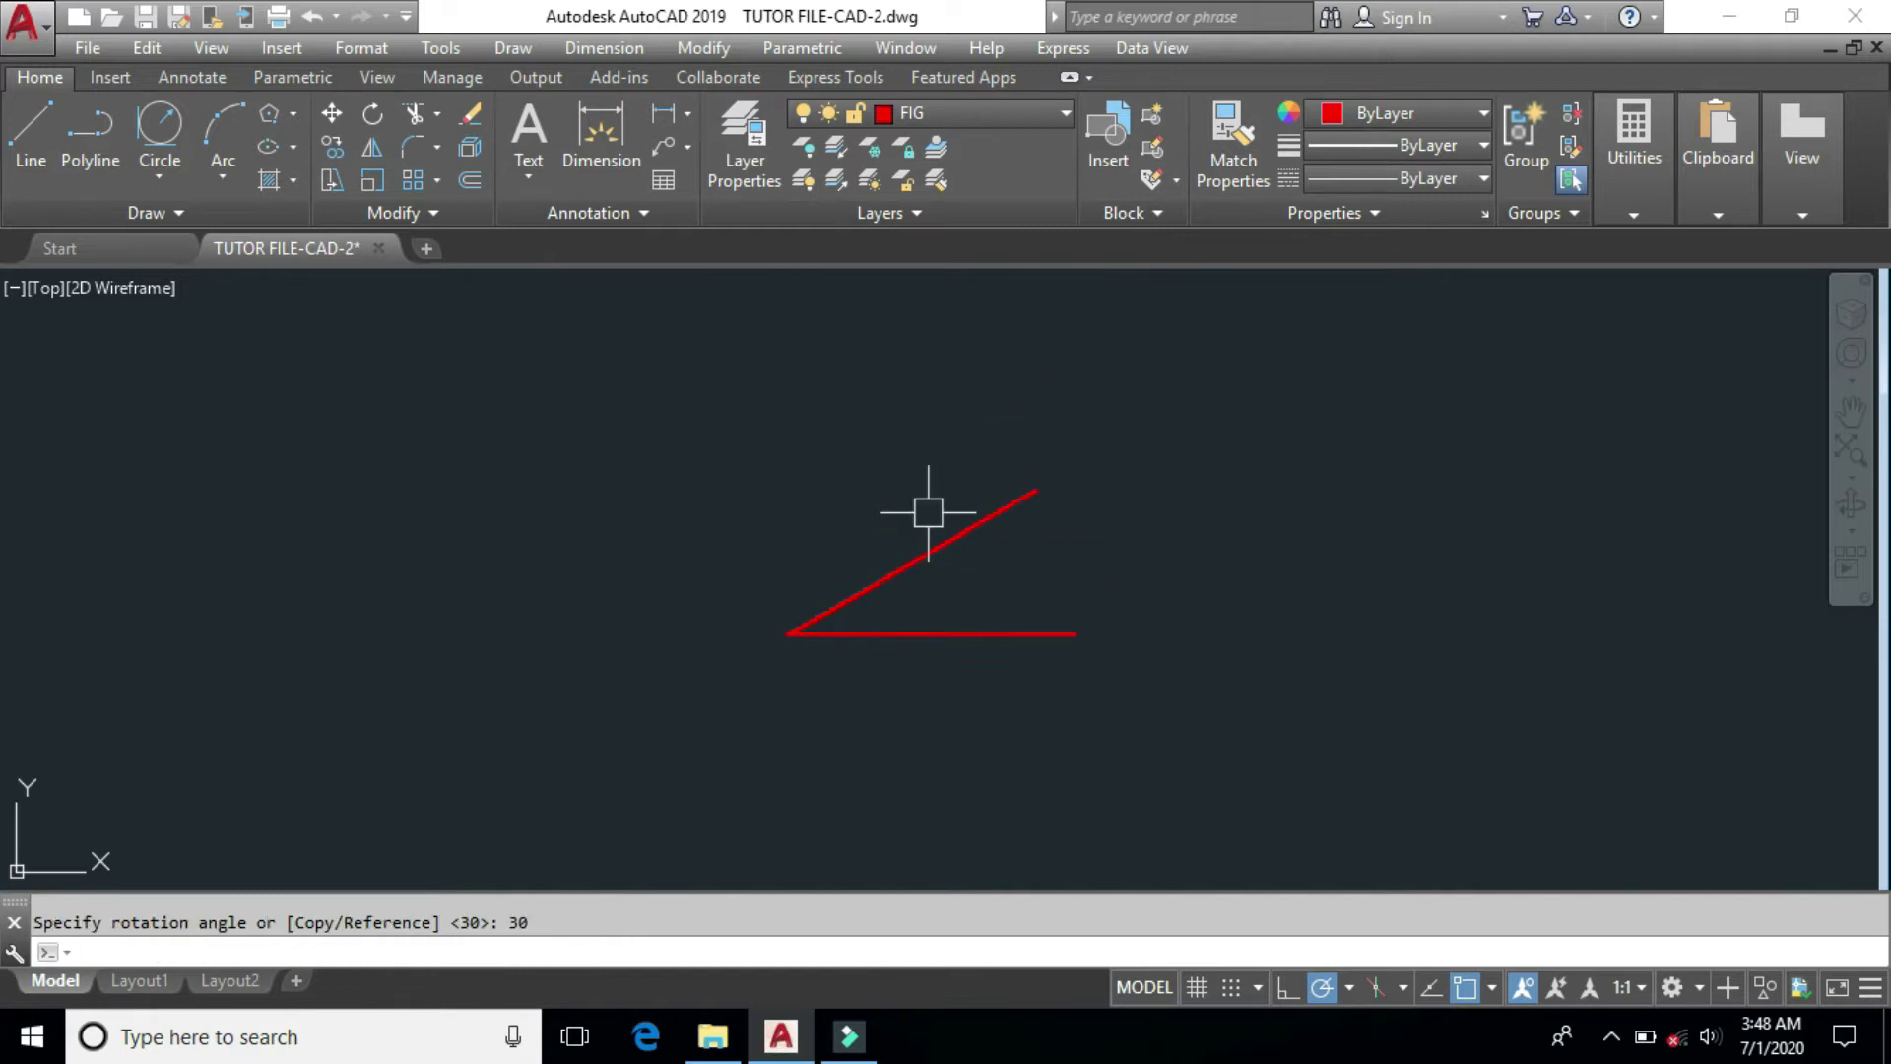
# Step: Add a DAN angular dimension reading 30° between the sloped and horizontal lines
pyautogui.write('DAN')
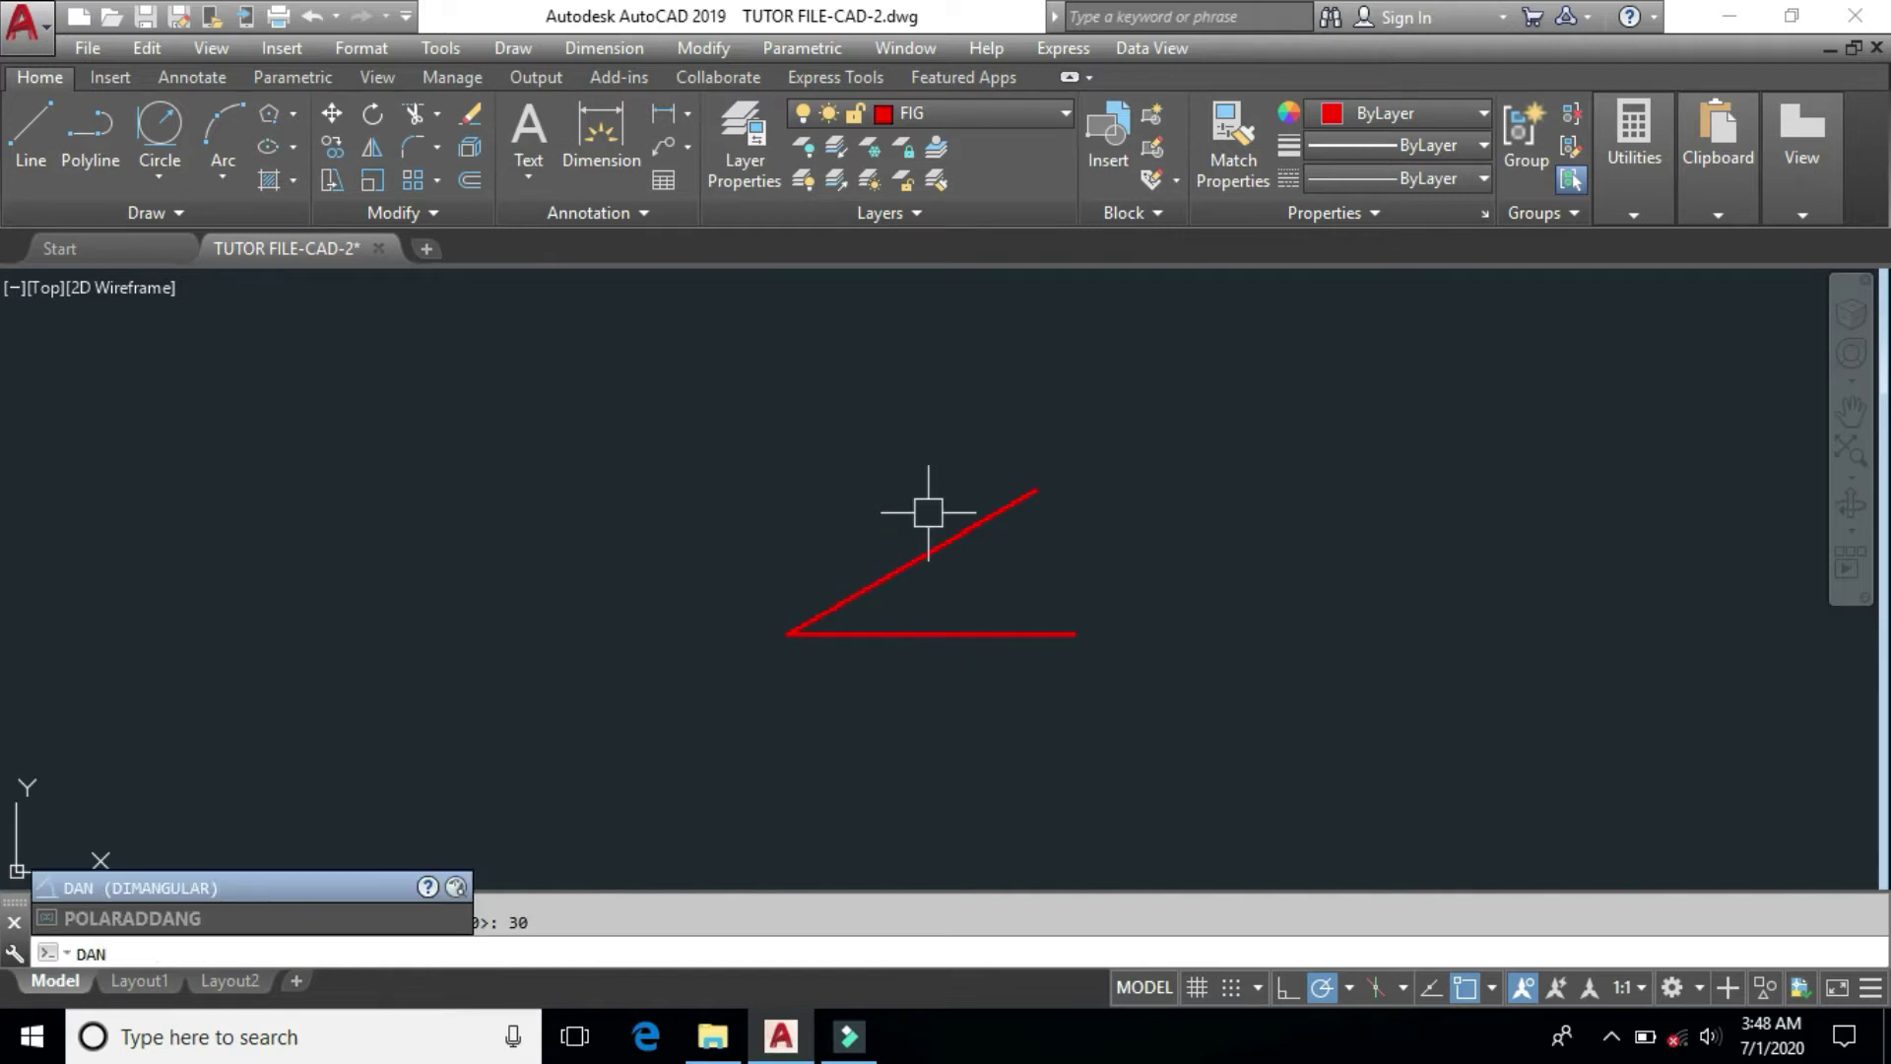
pyautogui.press('Return')
pyautogui.click(955, 534)
pyautogui.click(971, 633)
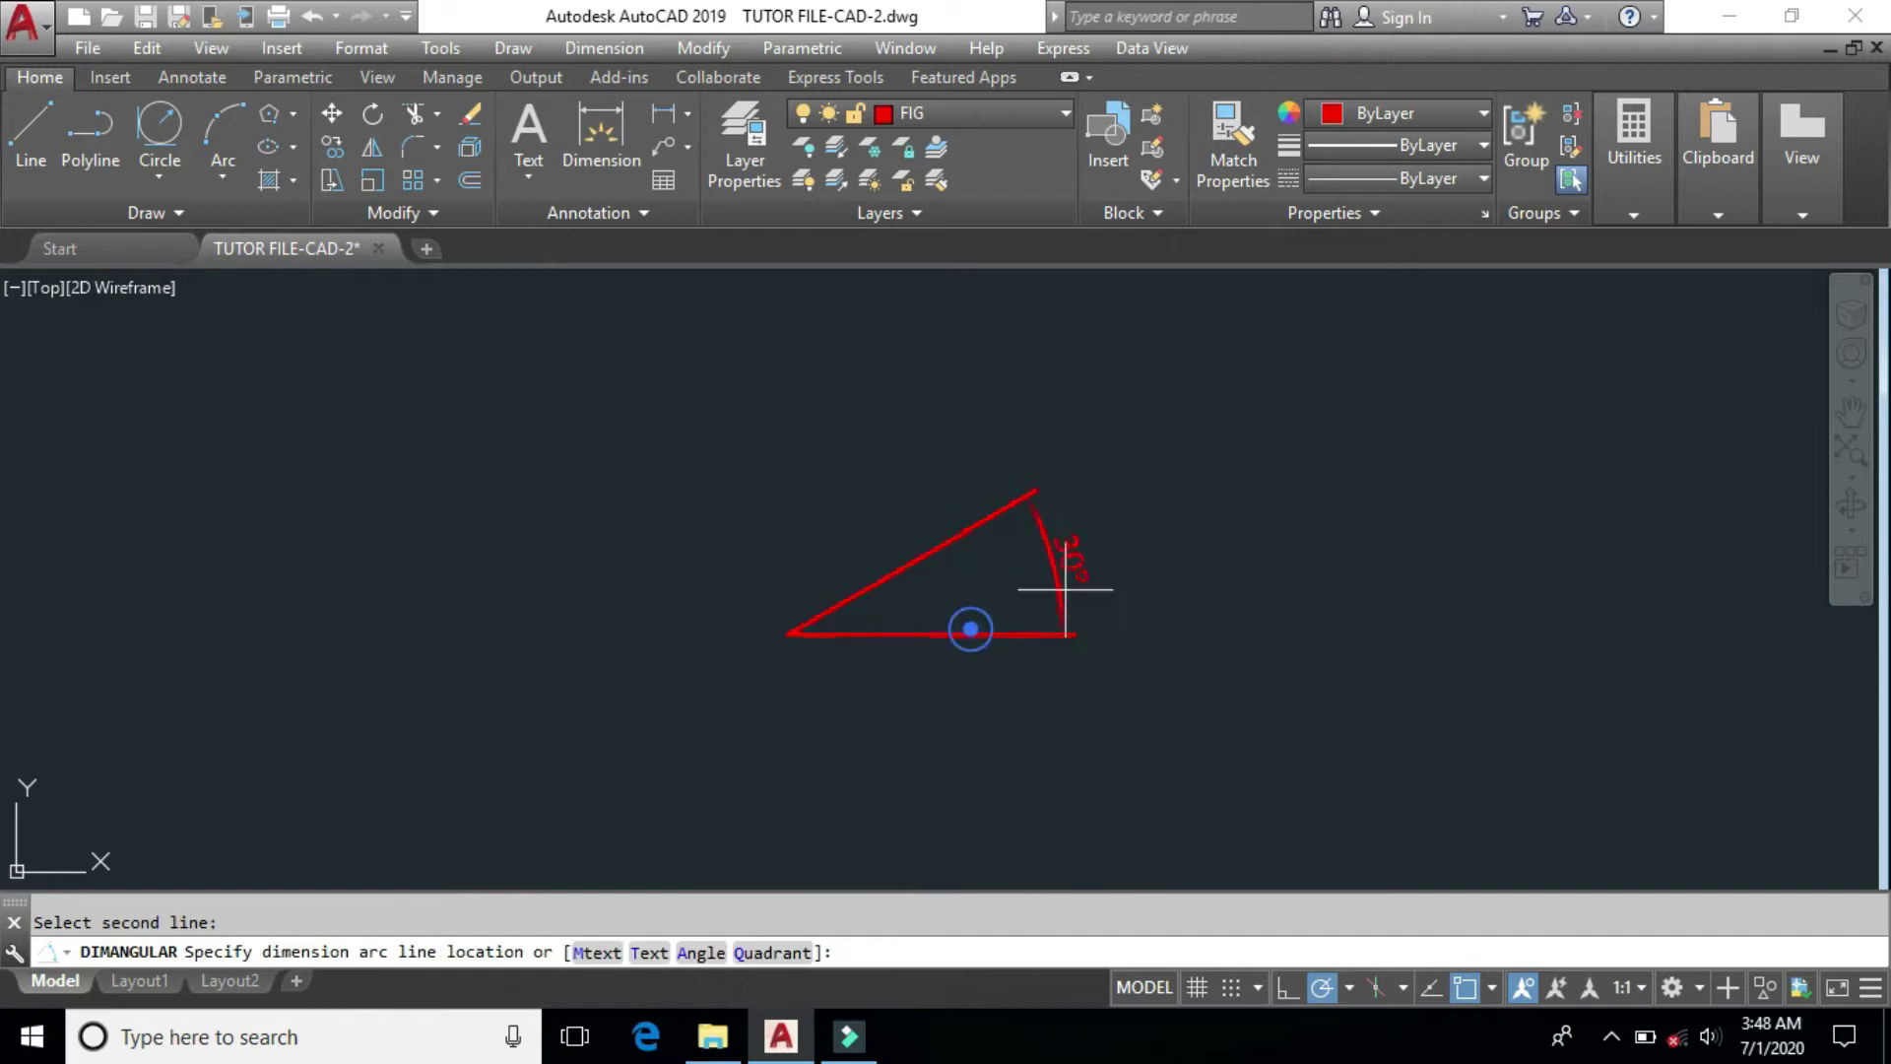
pyautogui.click(995, 597)
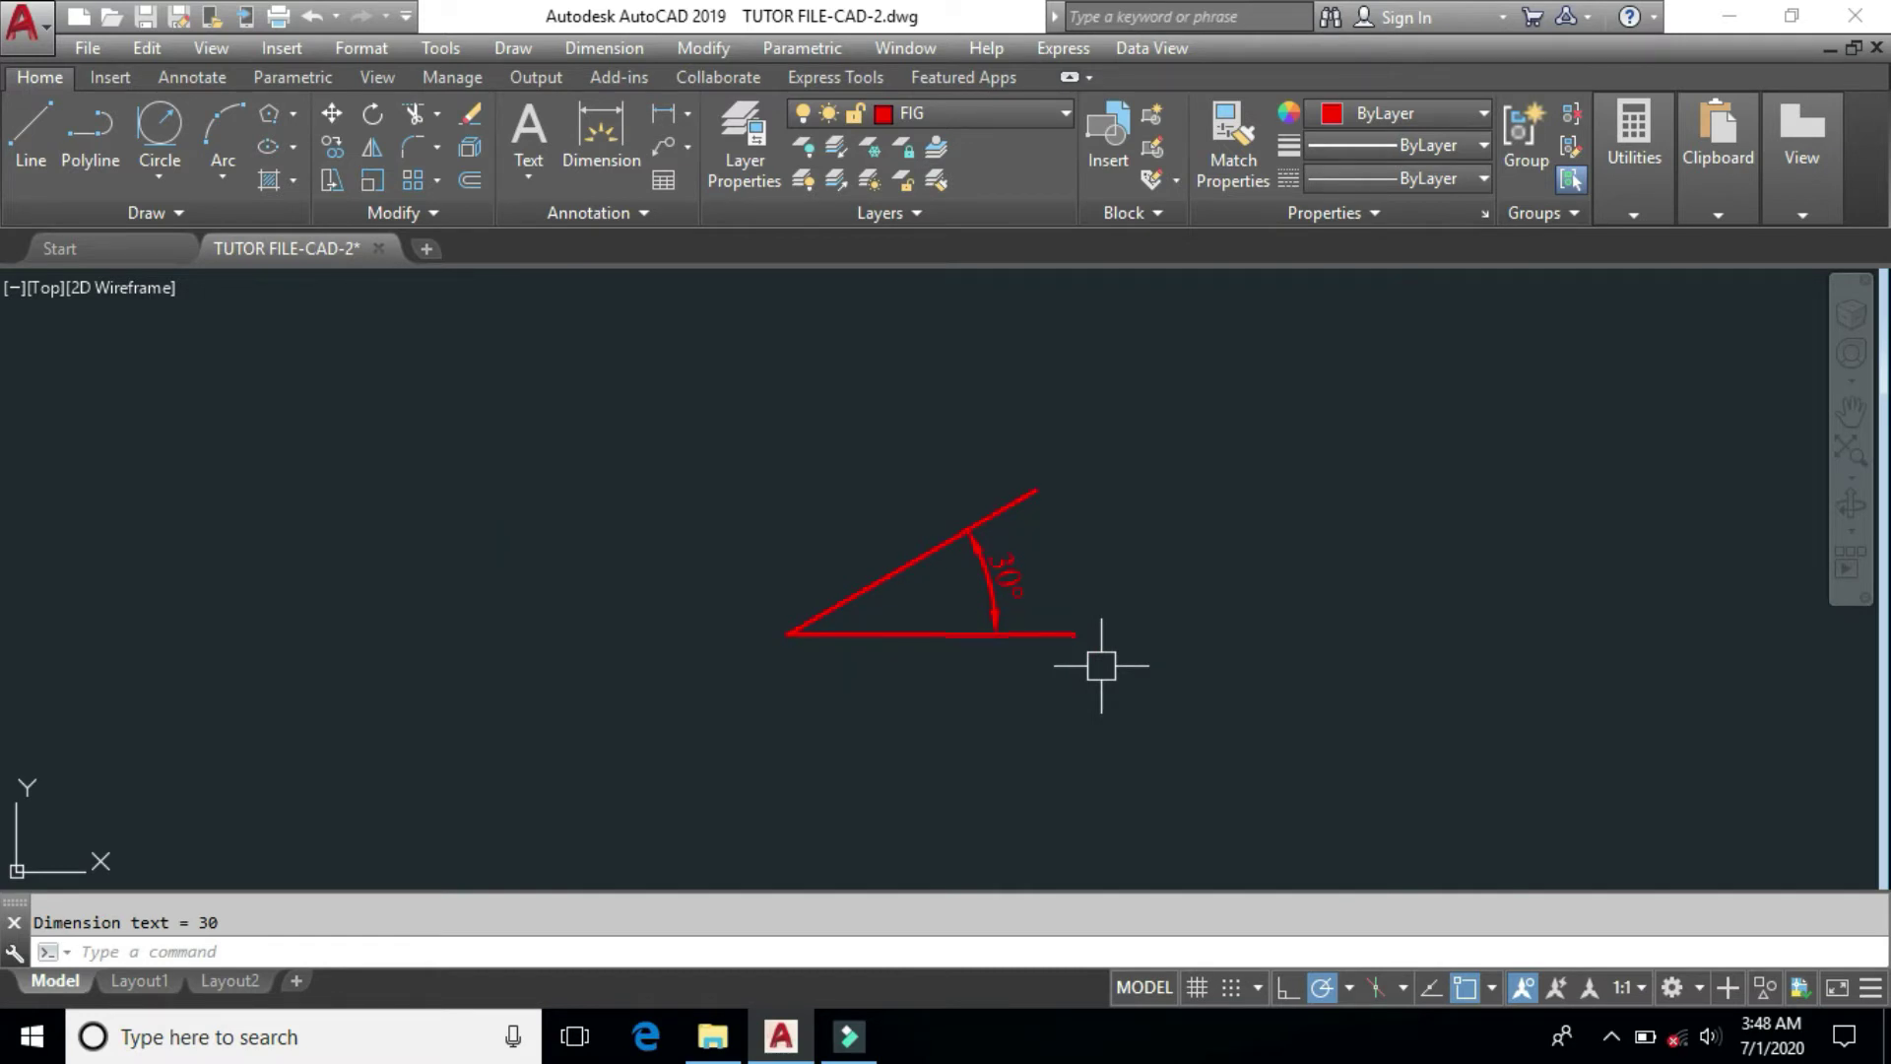
# Step: Erase both lines and the 30° dimension
pyautogui.click(1108, 409)
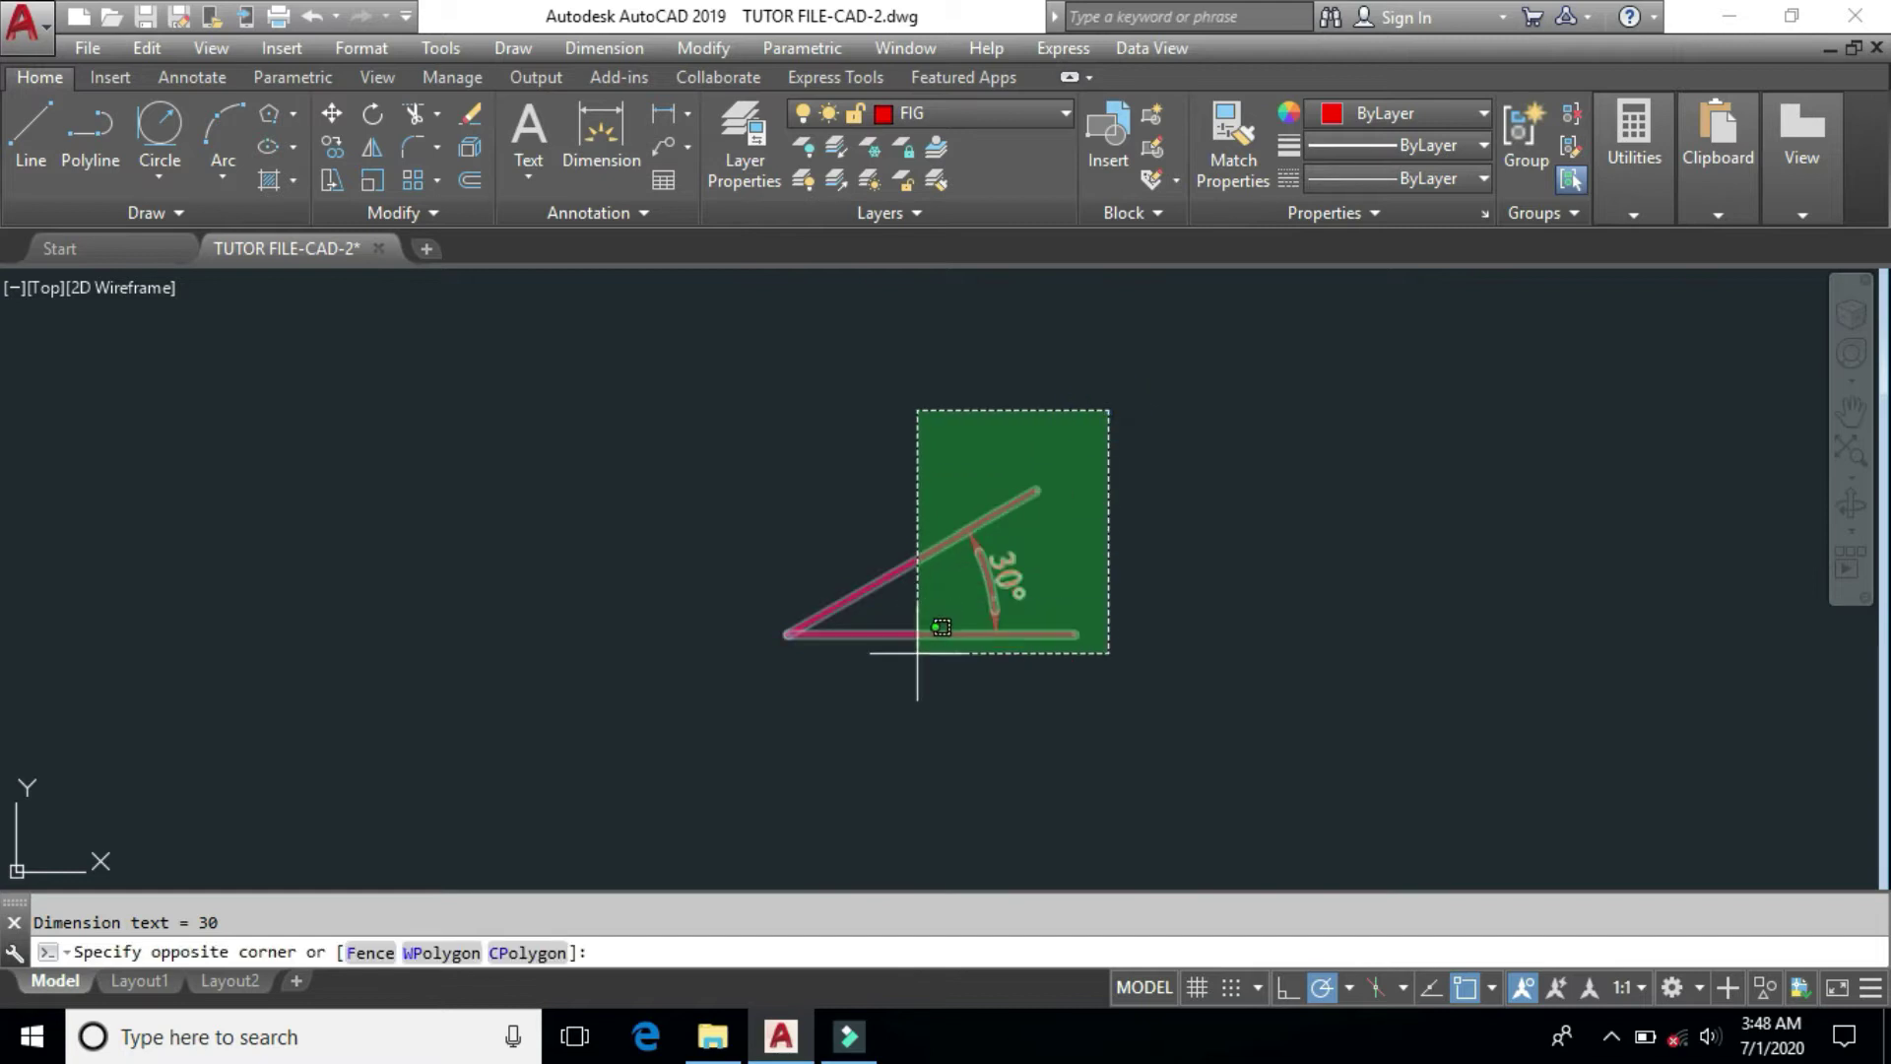
pyautogui.click(917, 652)
pyautogui.press('Delete')
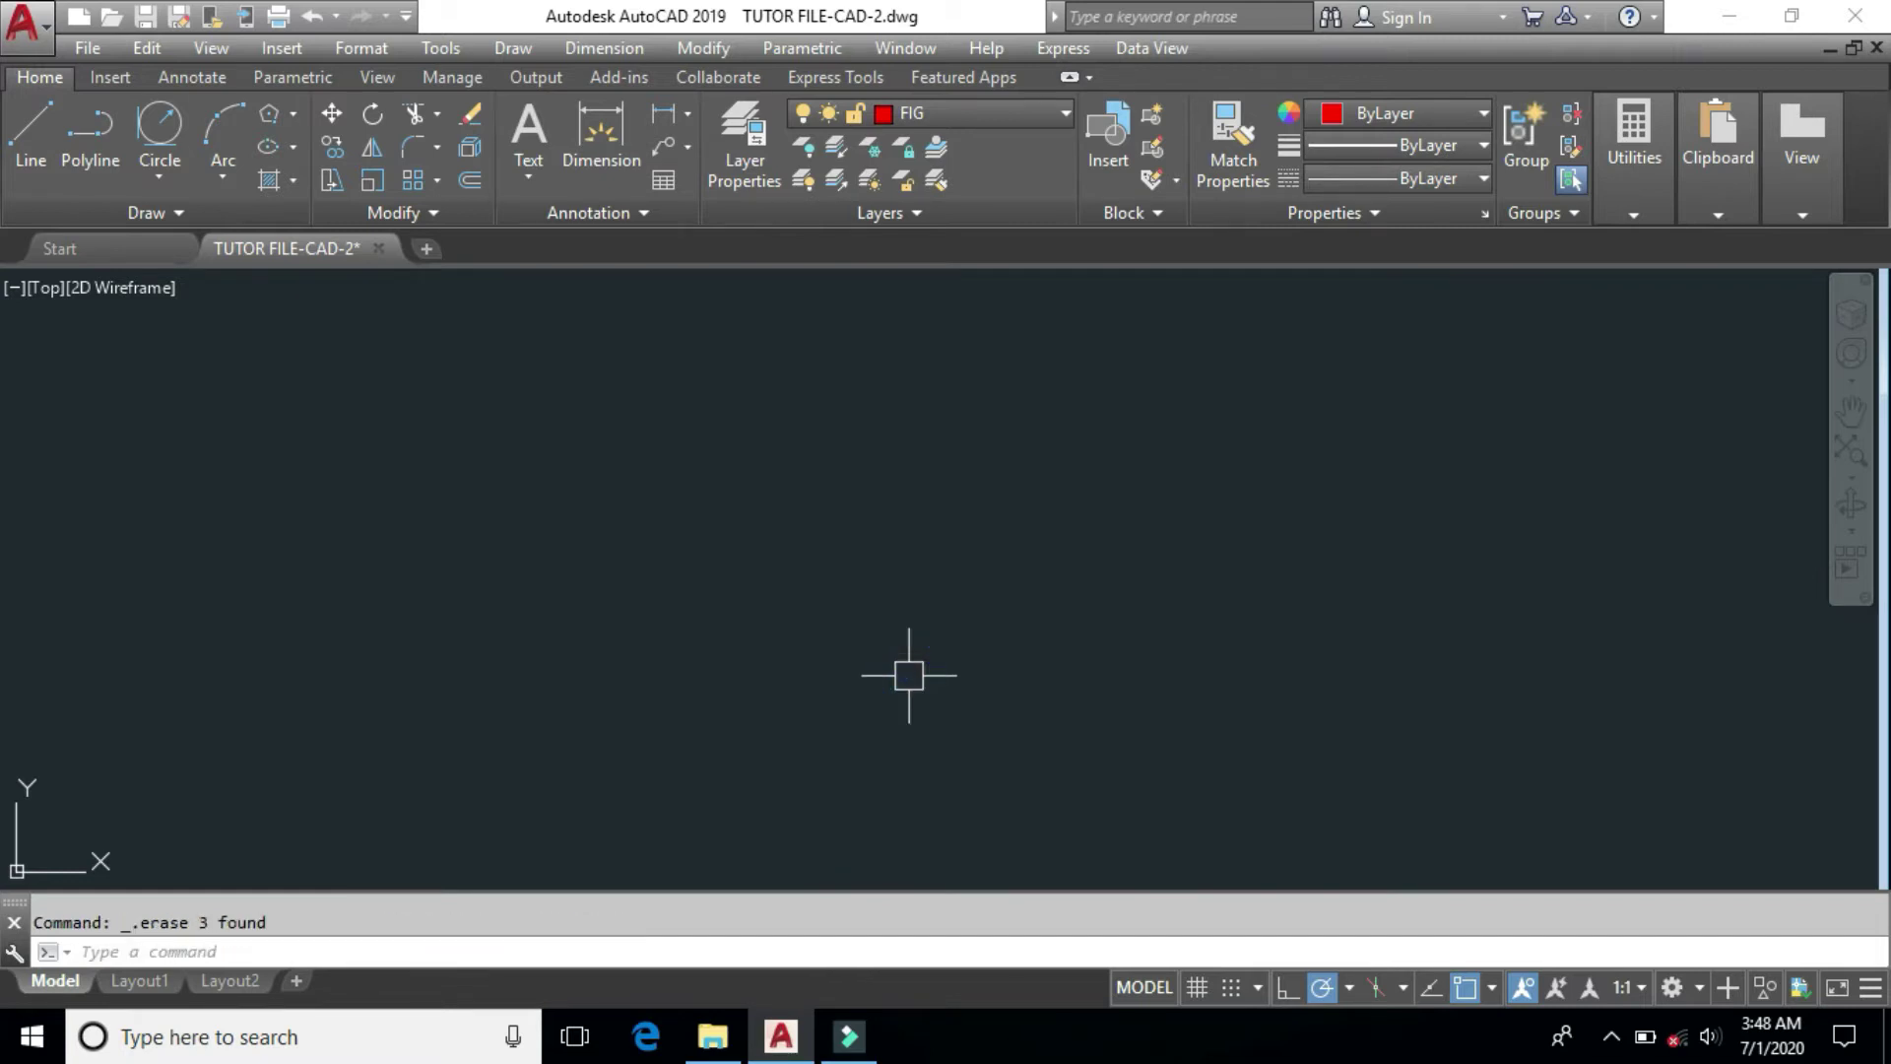
# Step: Draw a new line sloping up to the right
pyautogui.write('l')
pyautogui.press('Return')
pyautogui.click(781, 703)
pyautogui.click(1222, 475)
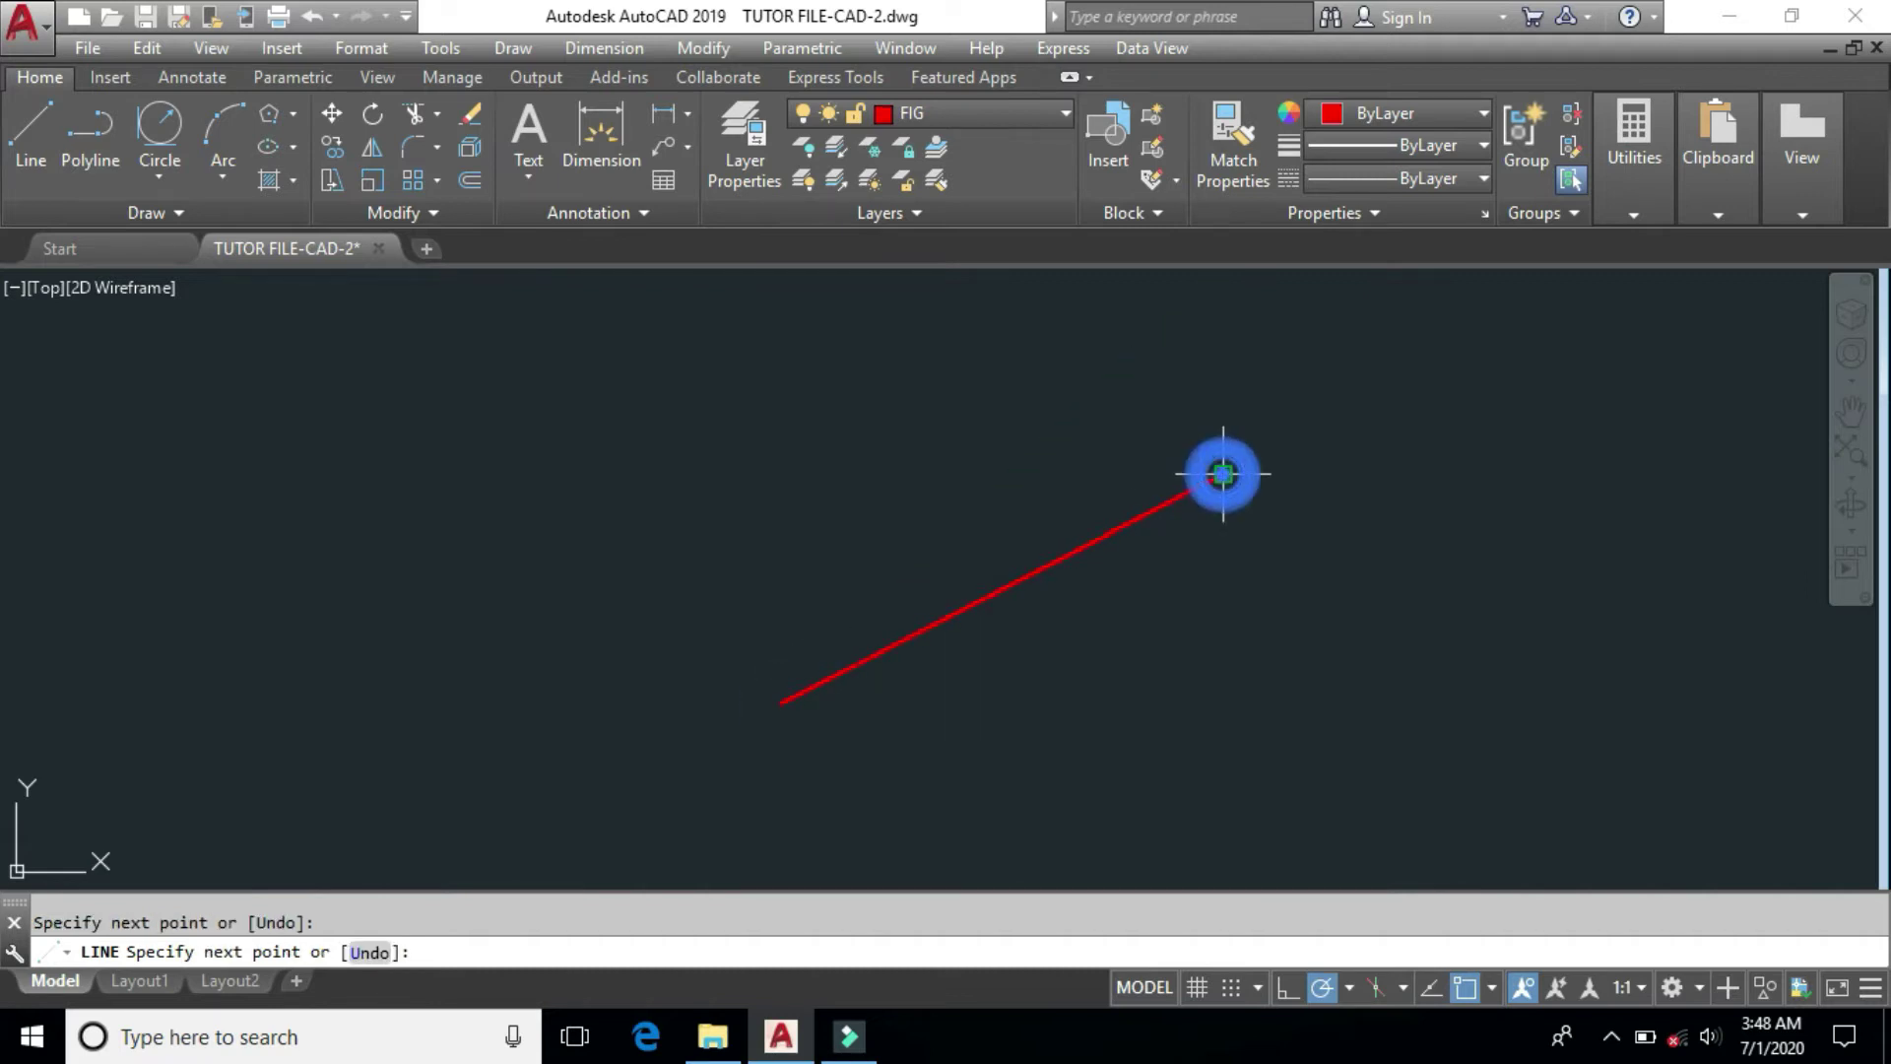
pyautogui.press('Return')
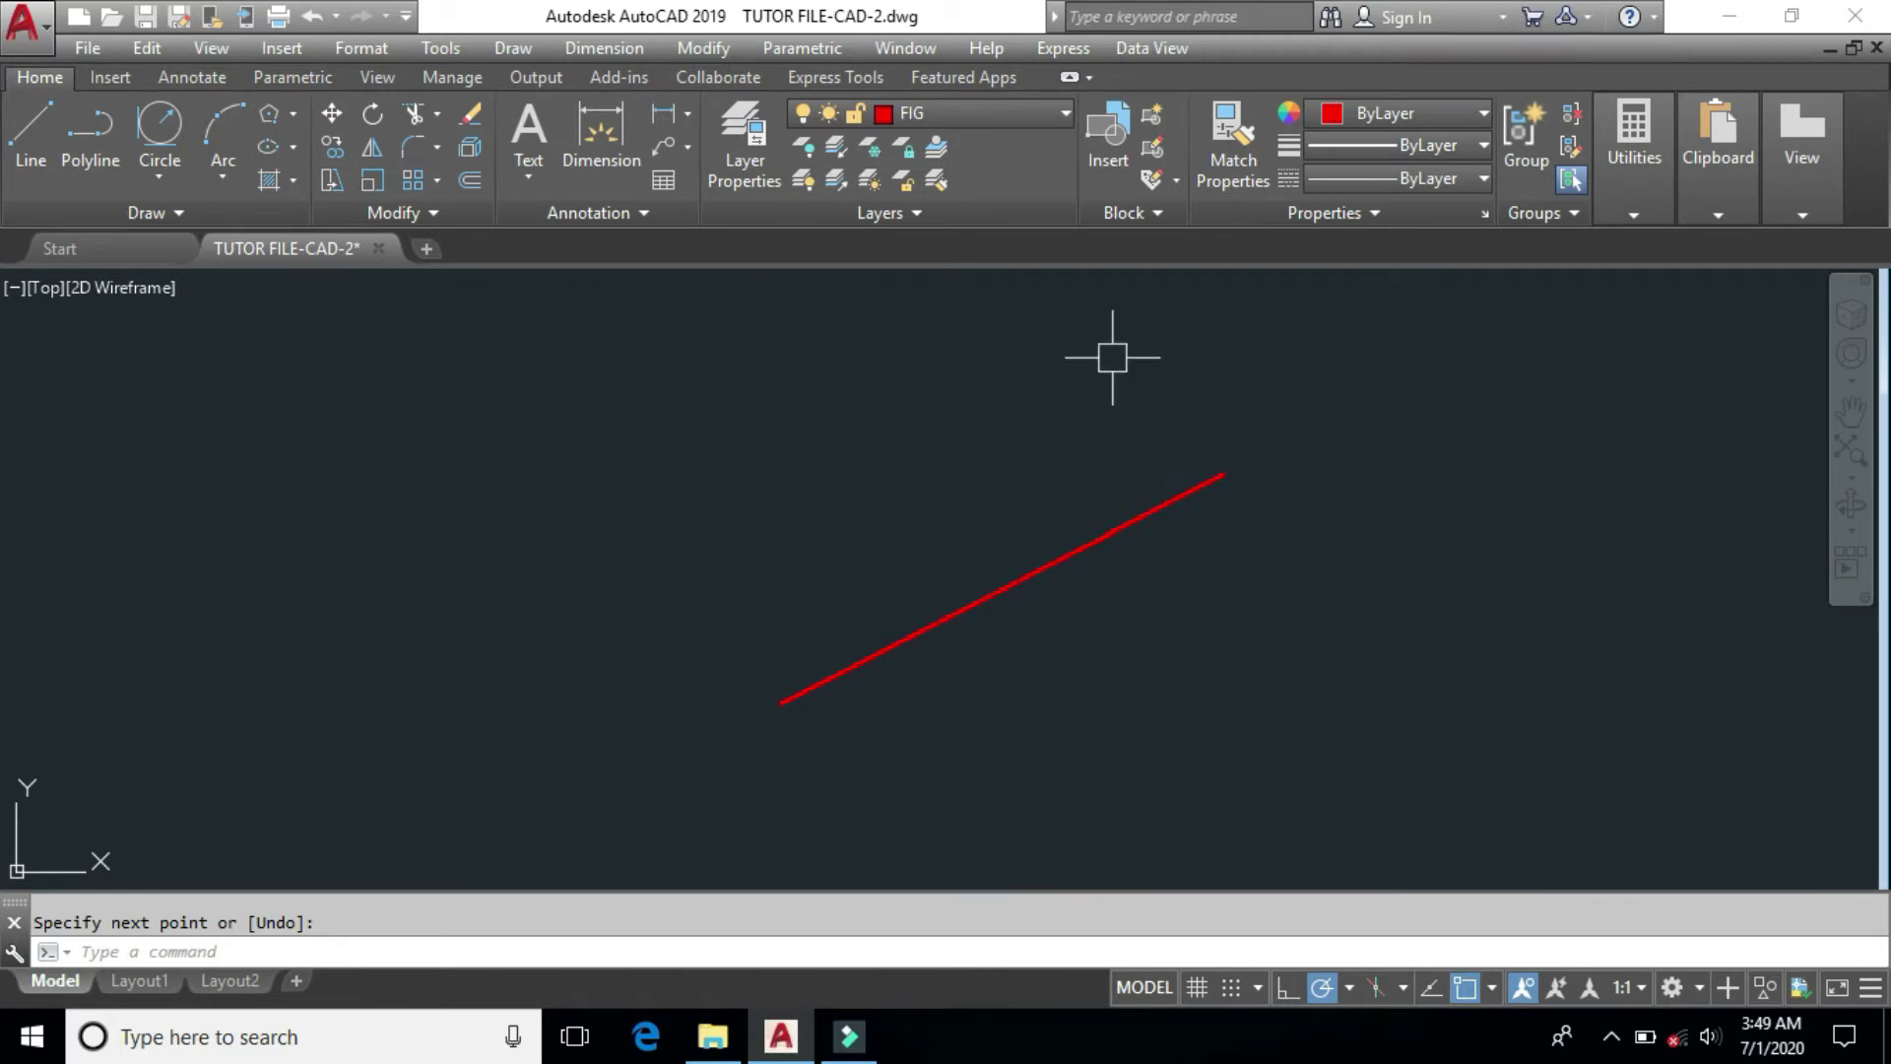
# Step: Draw a long horizontal line from the sloped line's lower-left end to the right
pyautogui.moveTo(1119, 529)
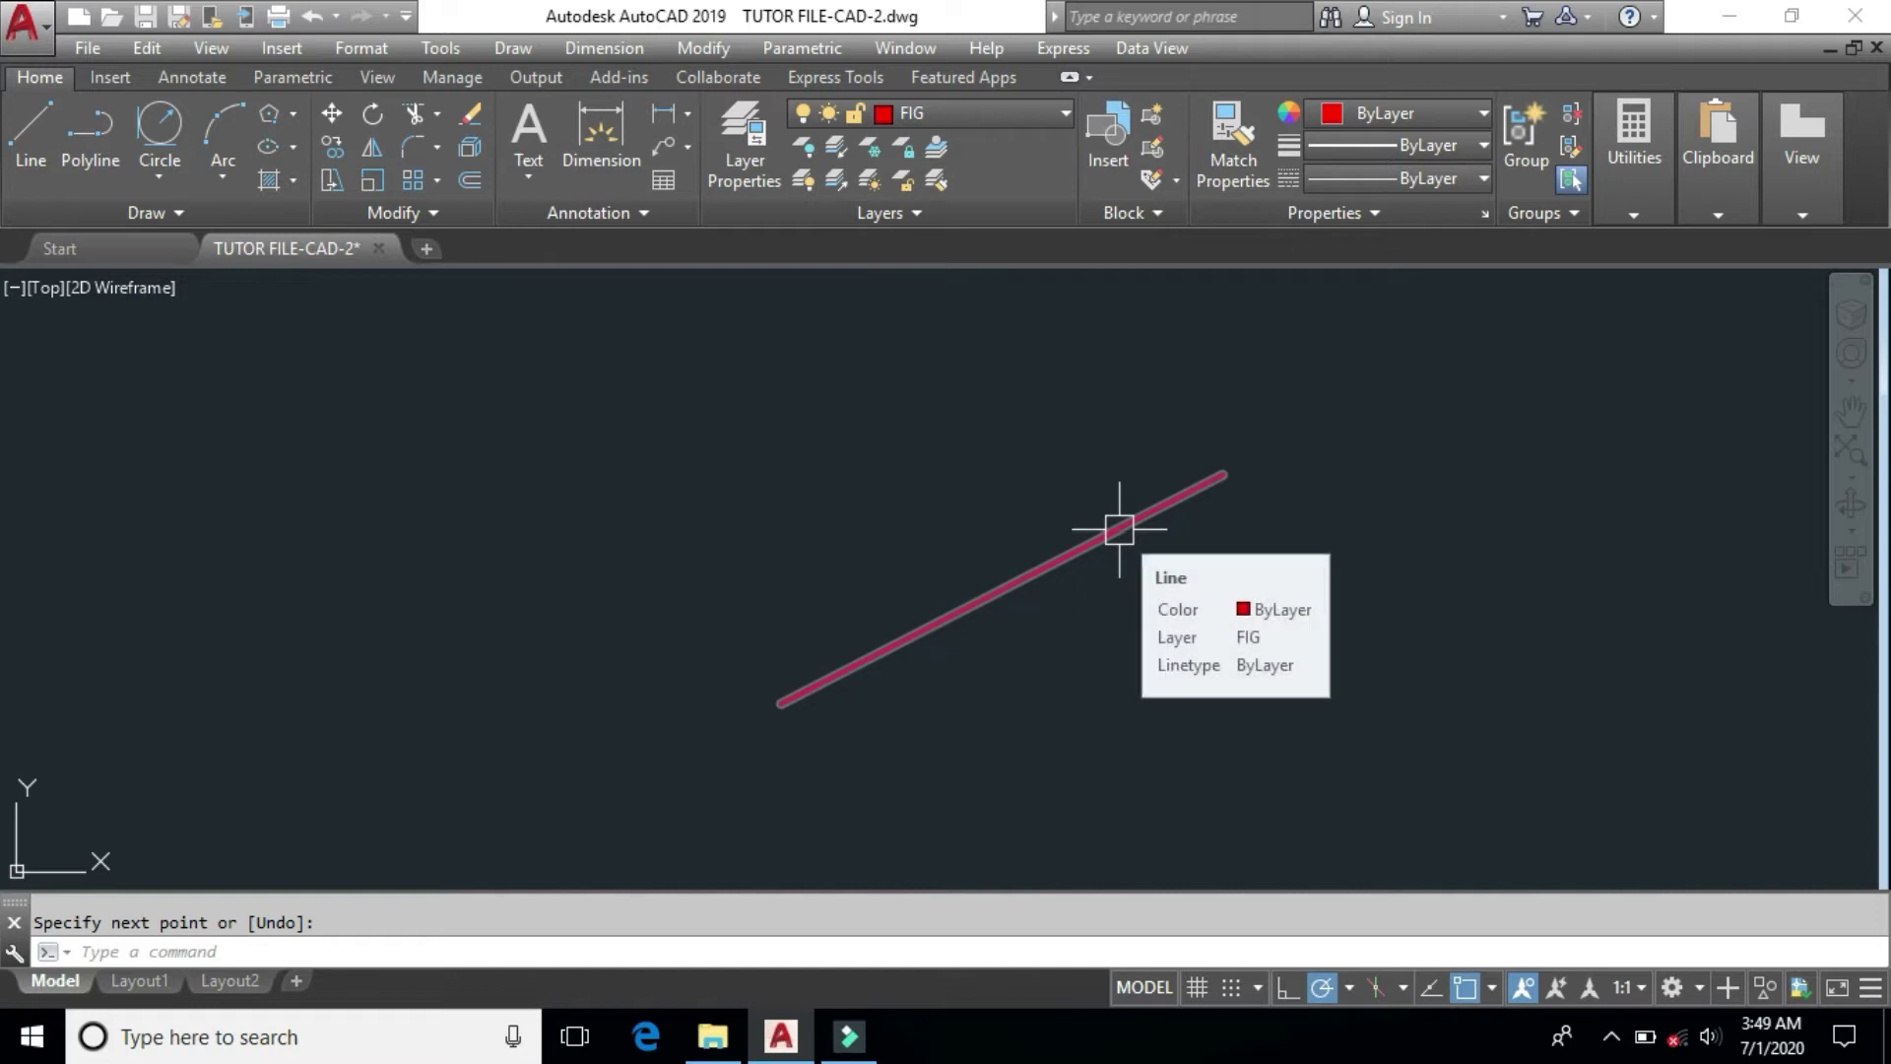
pyautogui.write('L')
pyautogui.press('Return')
pyautogui.click(781, 702)
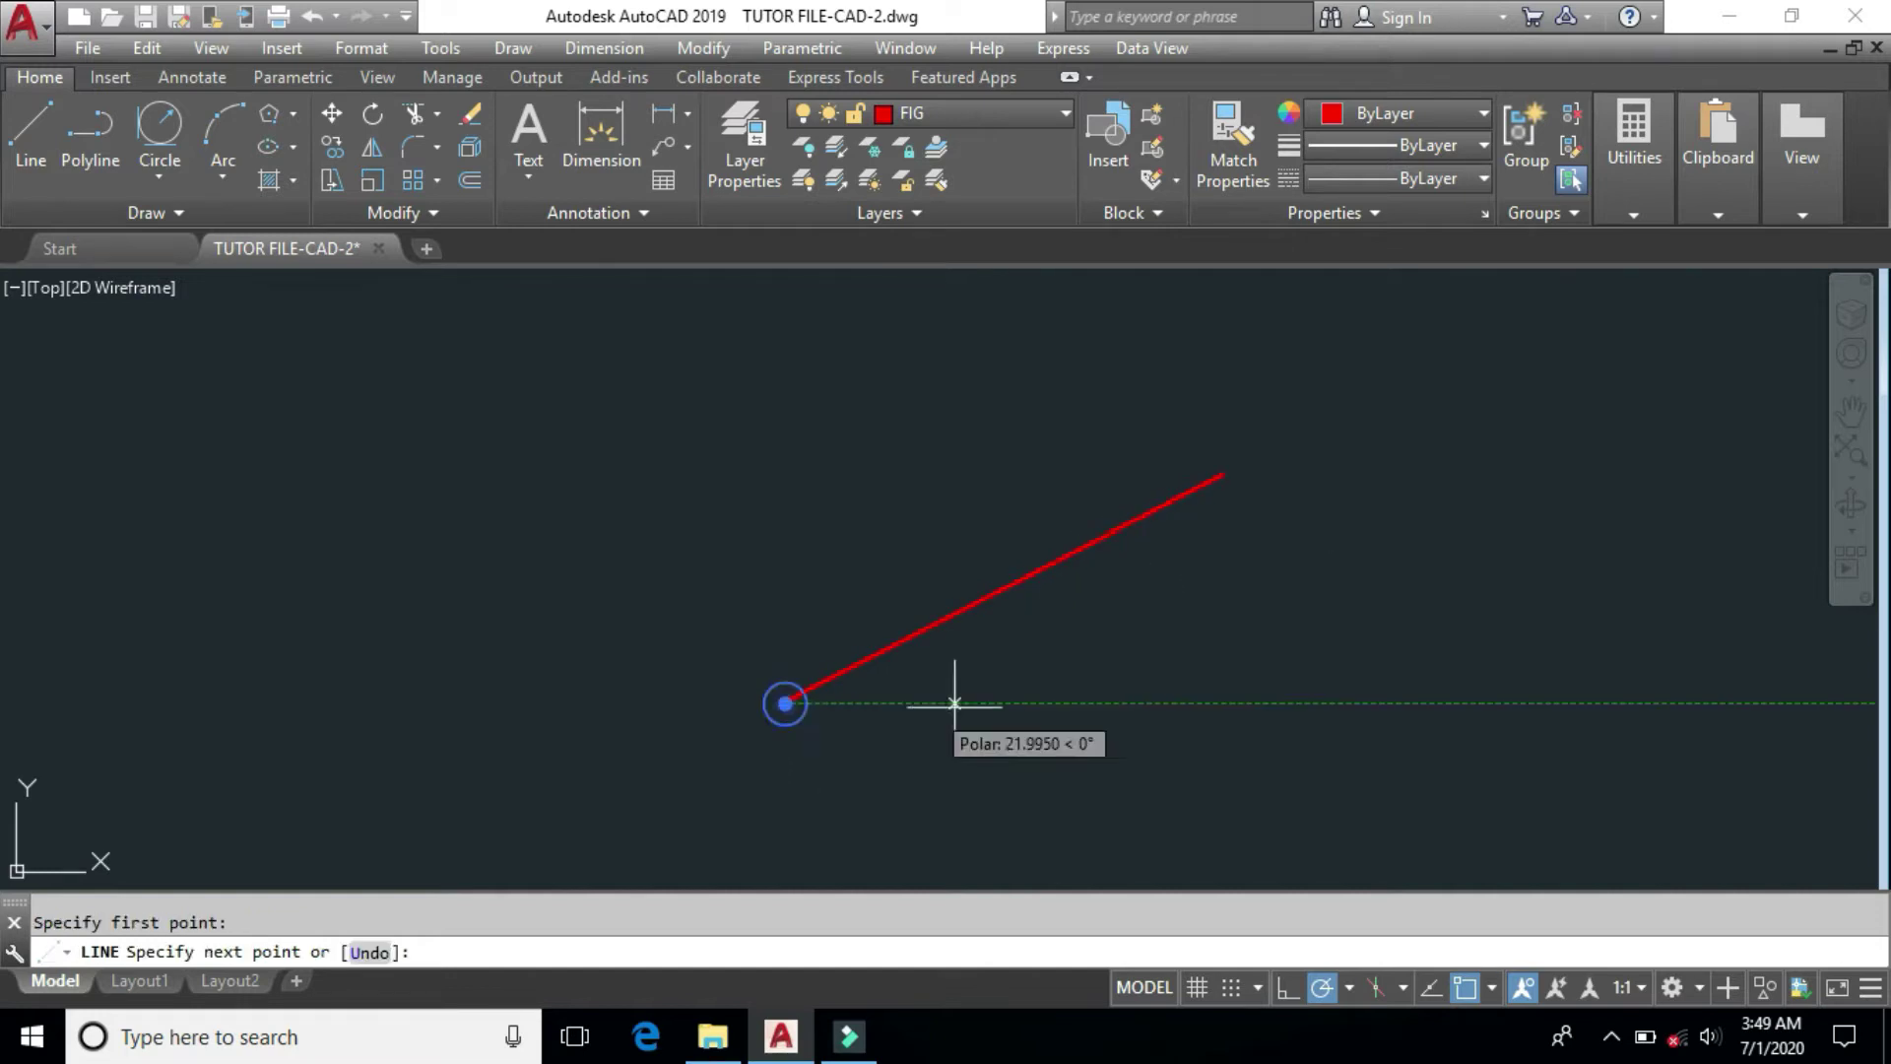
pyautogui.click(1468, 702)
pyautogui.press('Return')
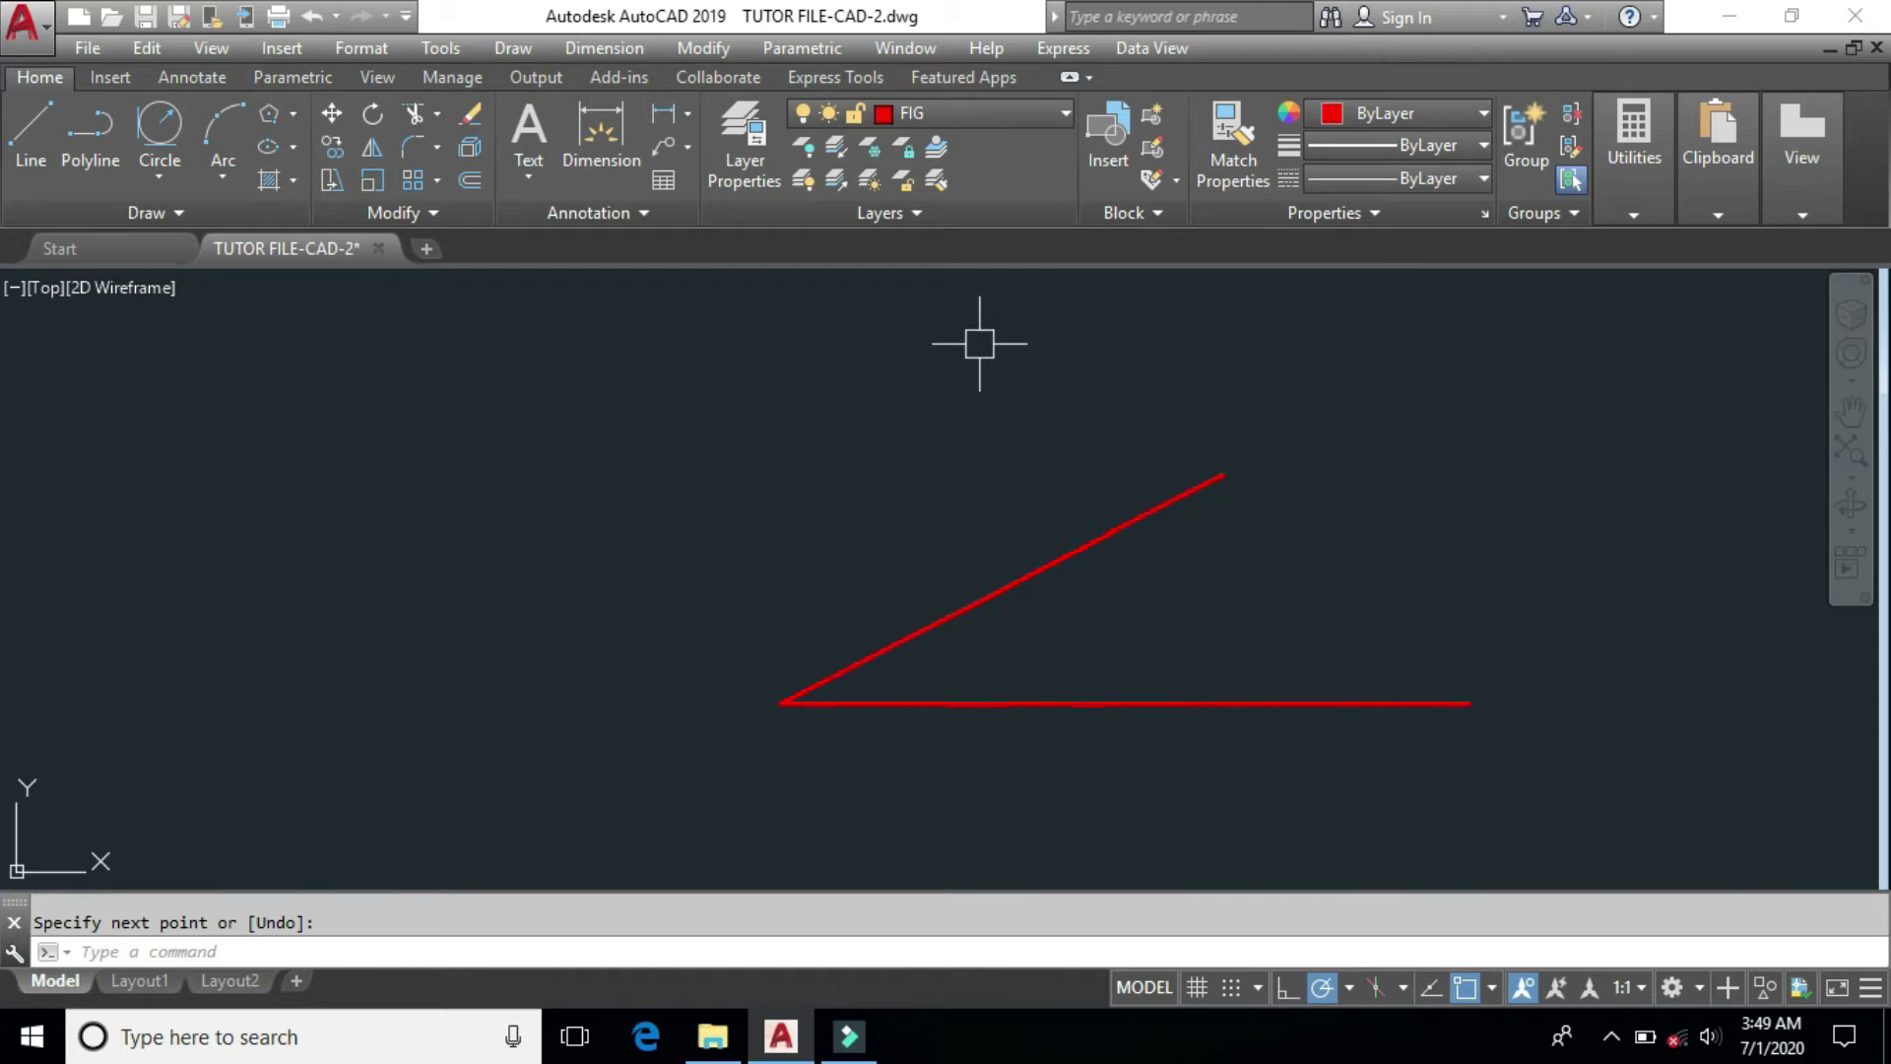
# Step: Rotate the sloped line about the shared endpoint with the Reference option to stand at 75°
pyautogui.write('ro')
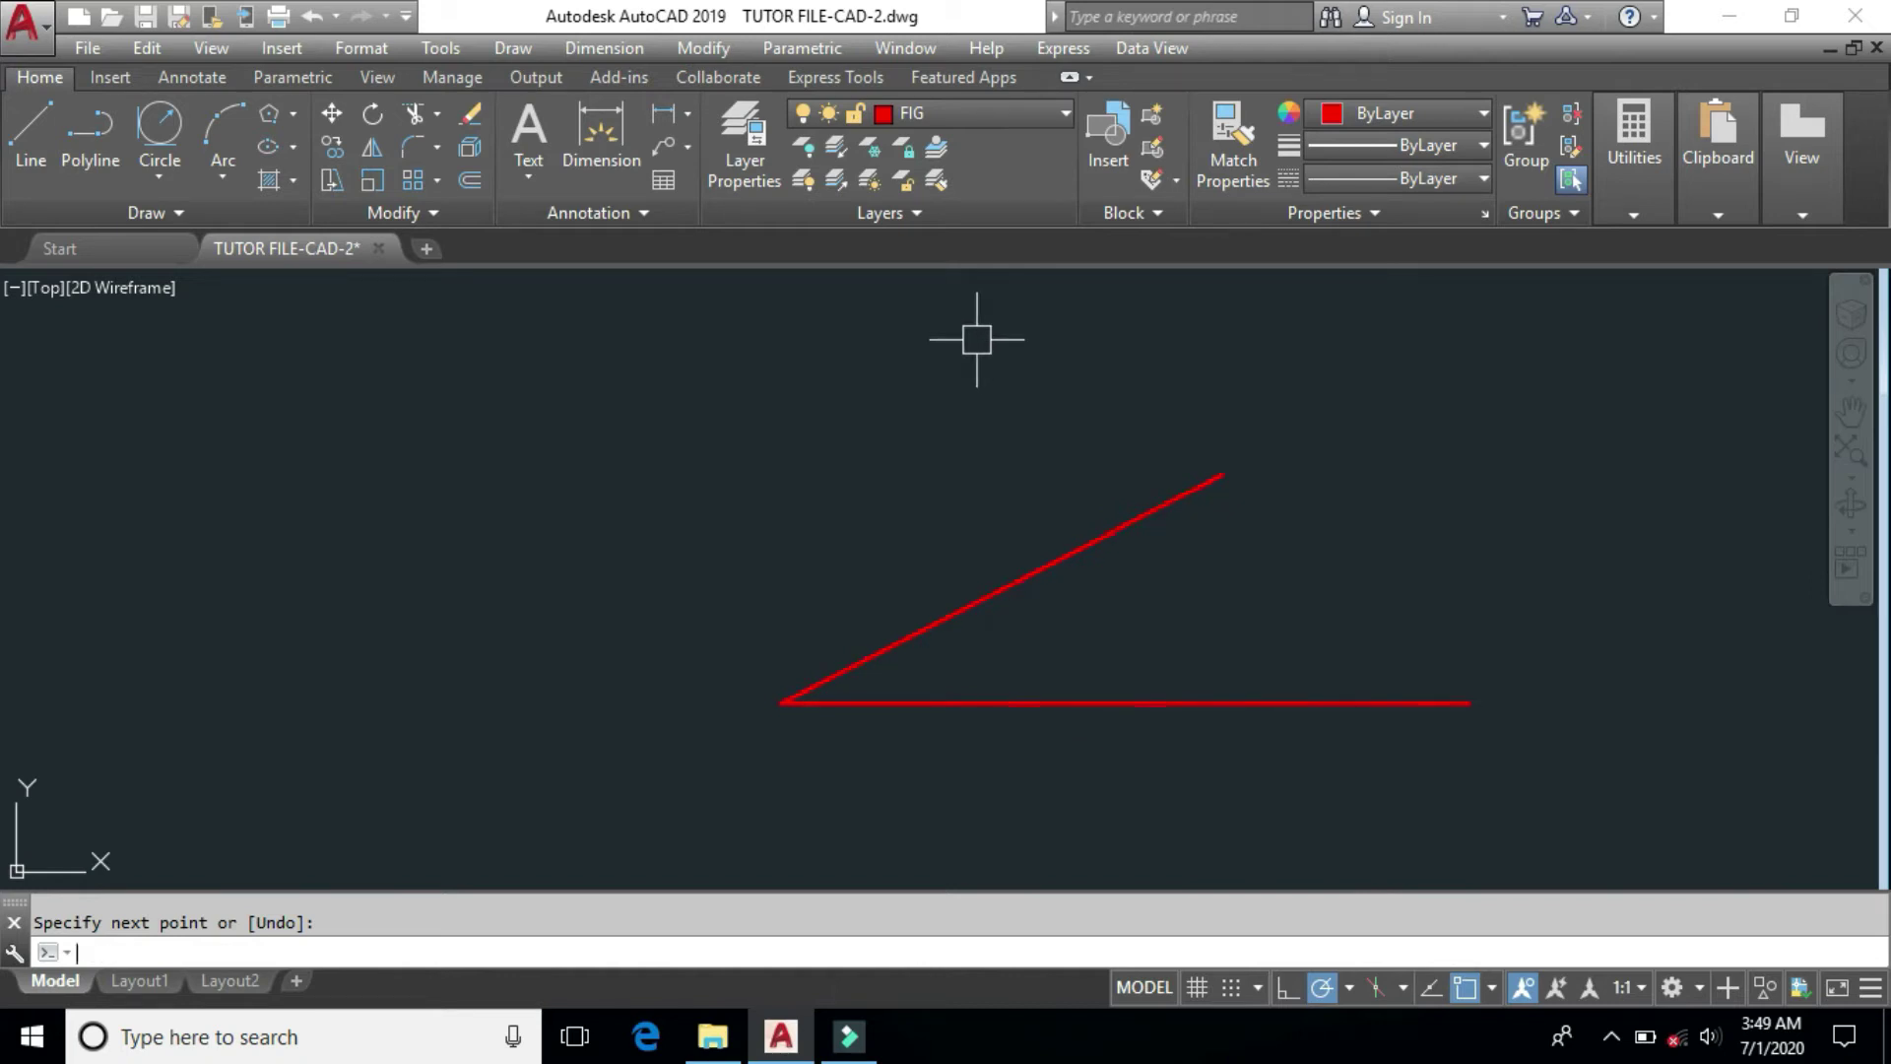
pyautogui.press('Return')
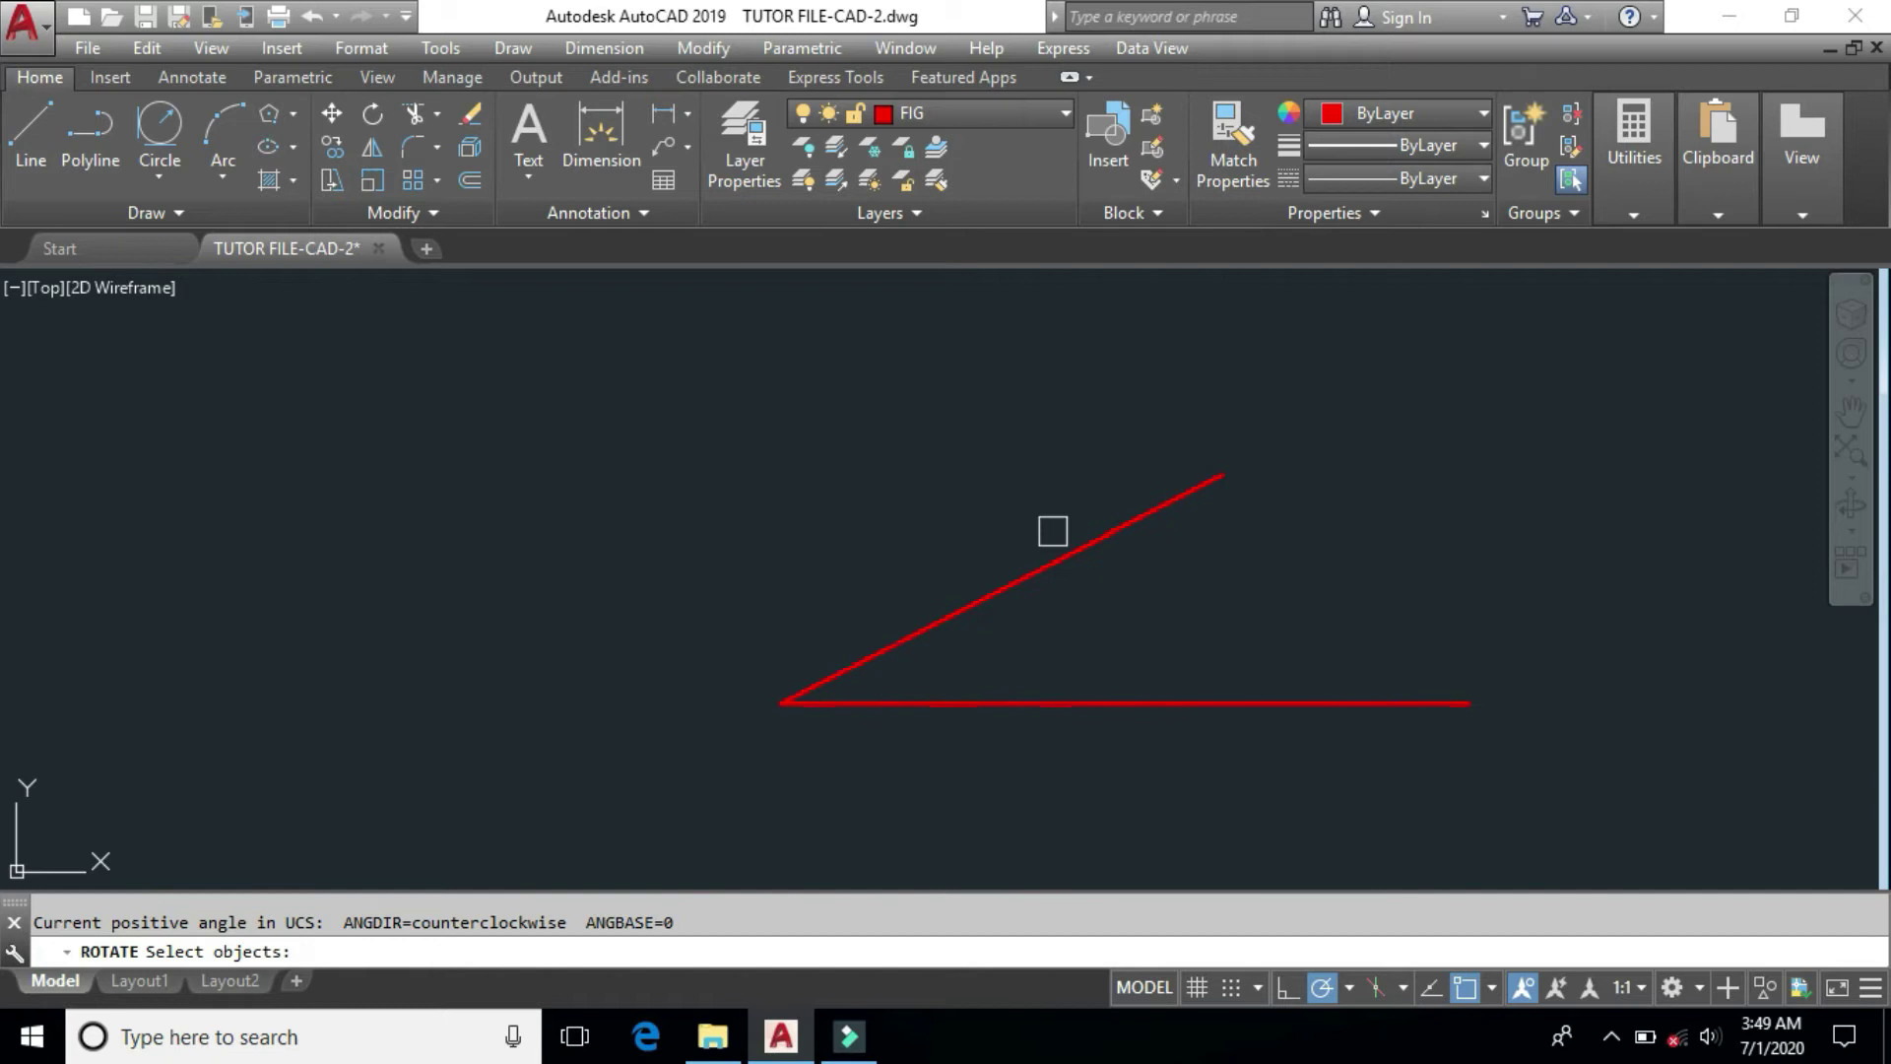
pyautogui.click(1057, 564)
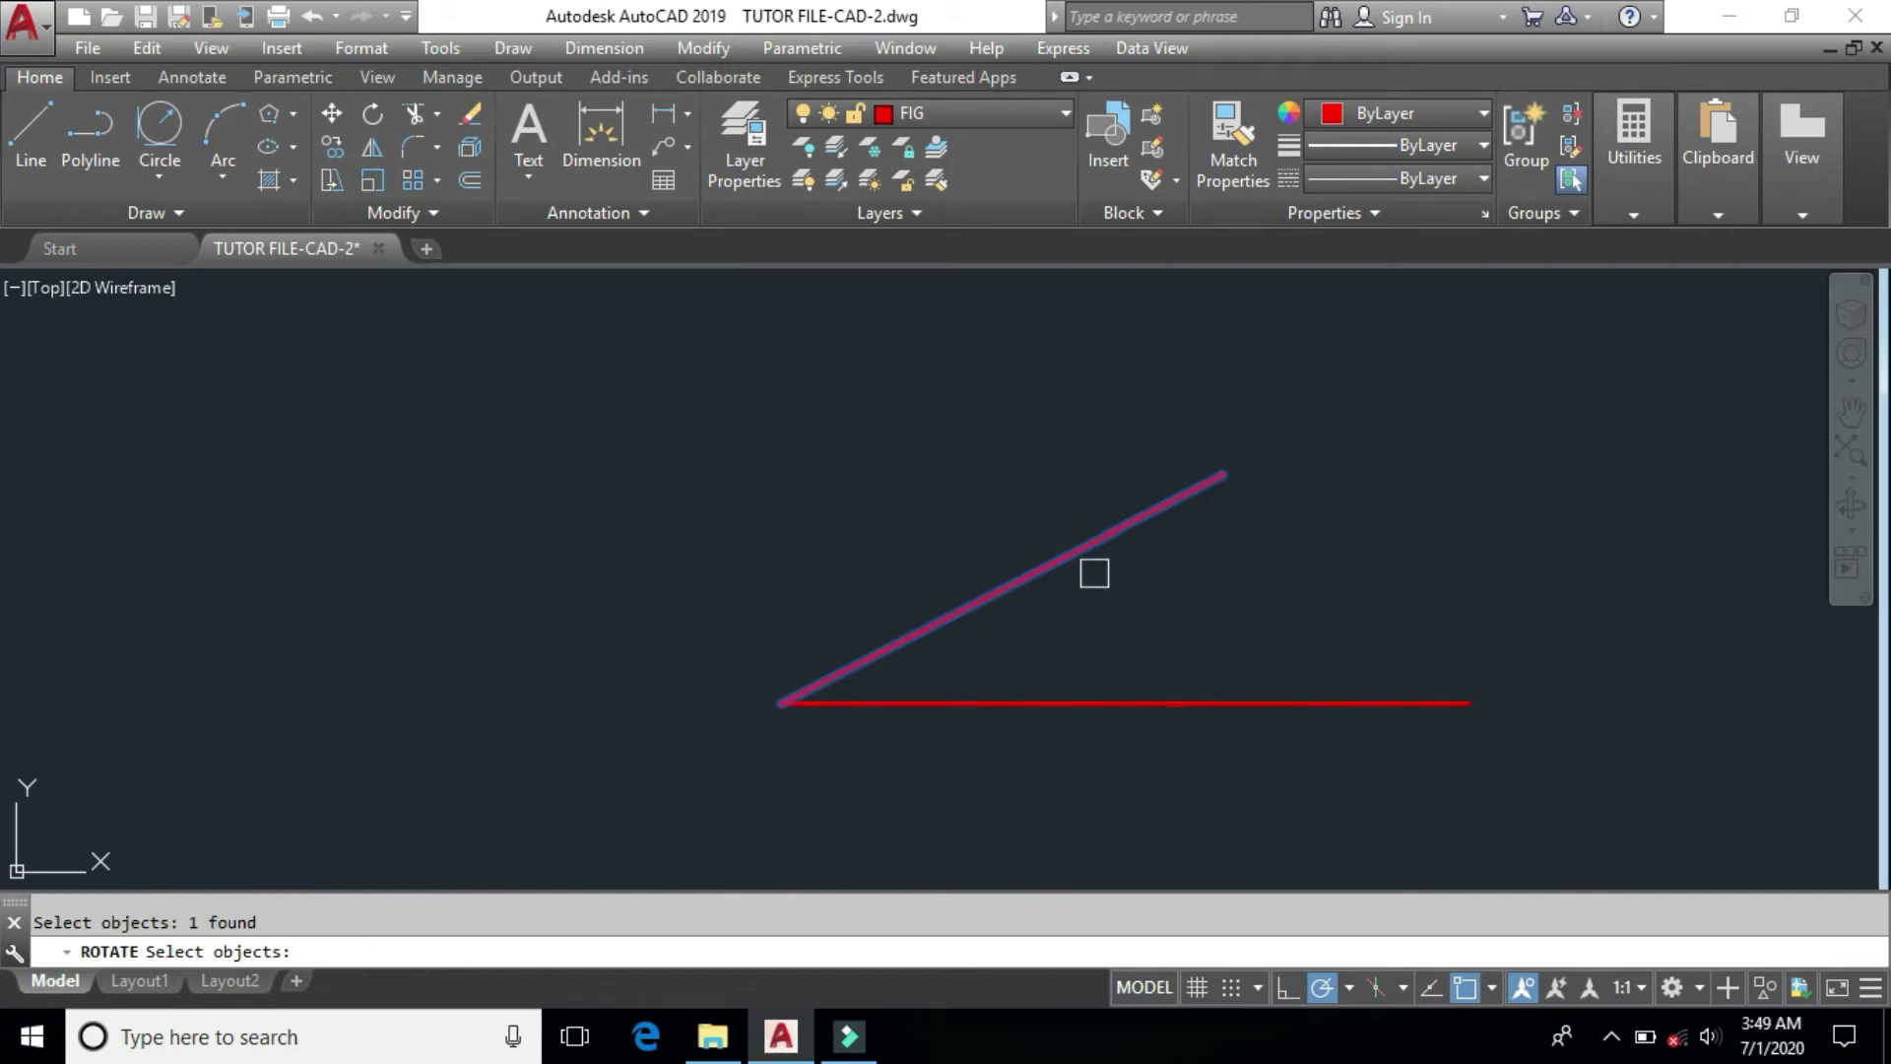
pyautogui.press('Return')
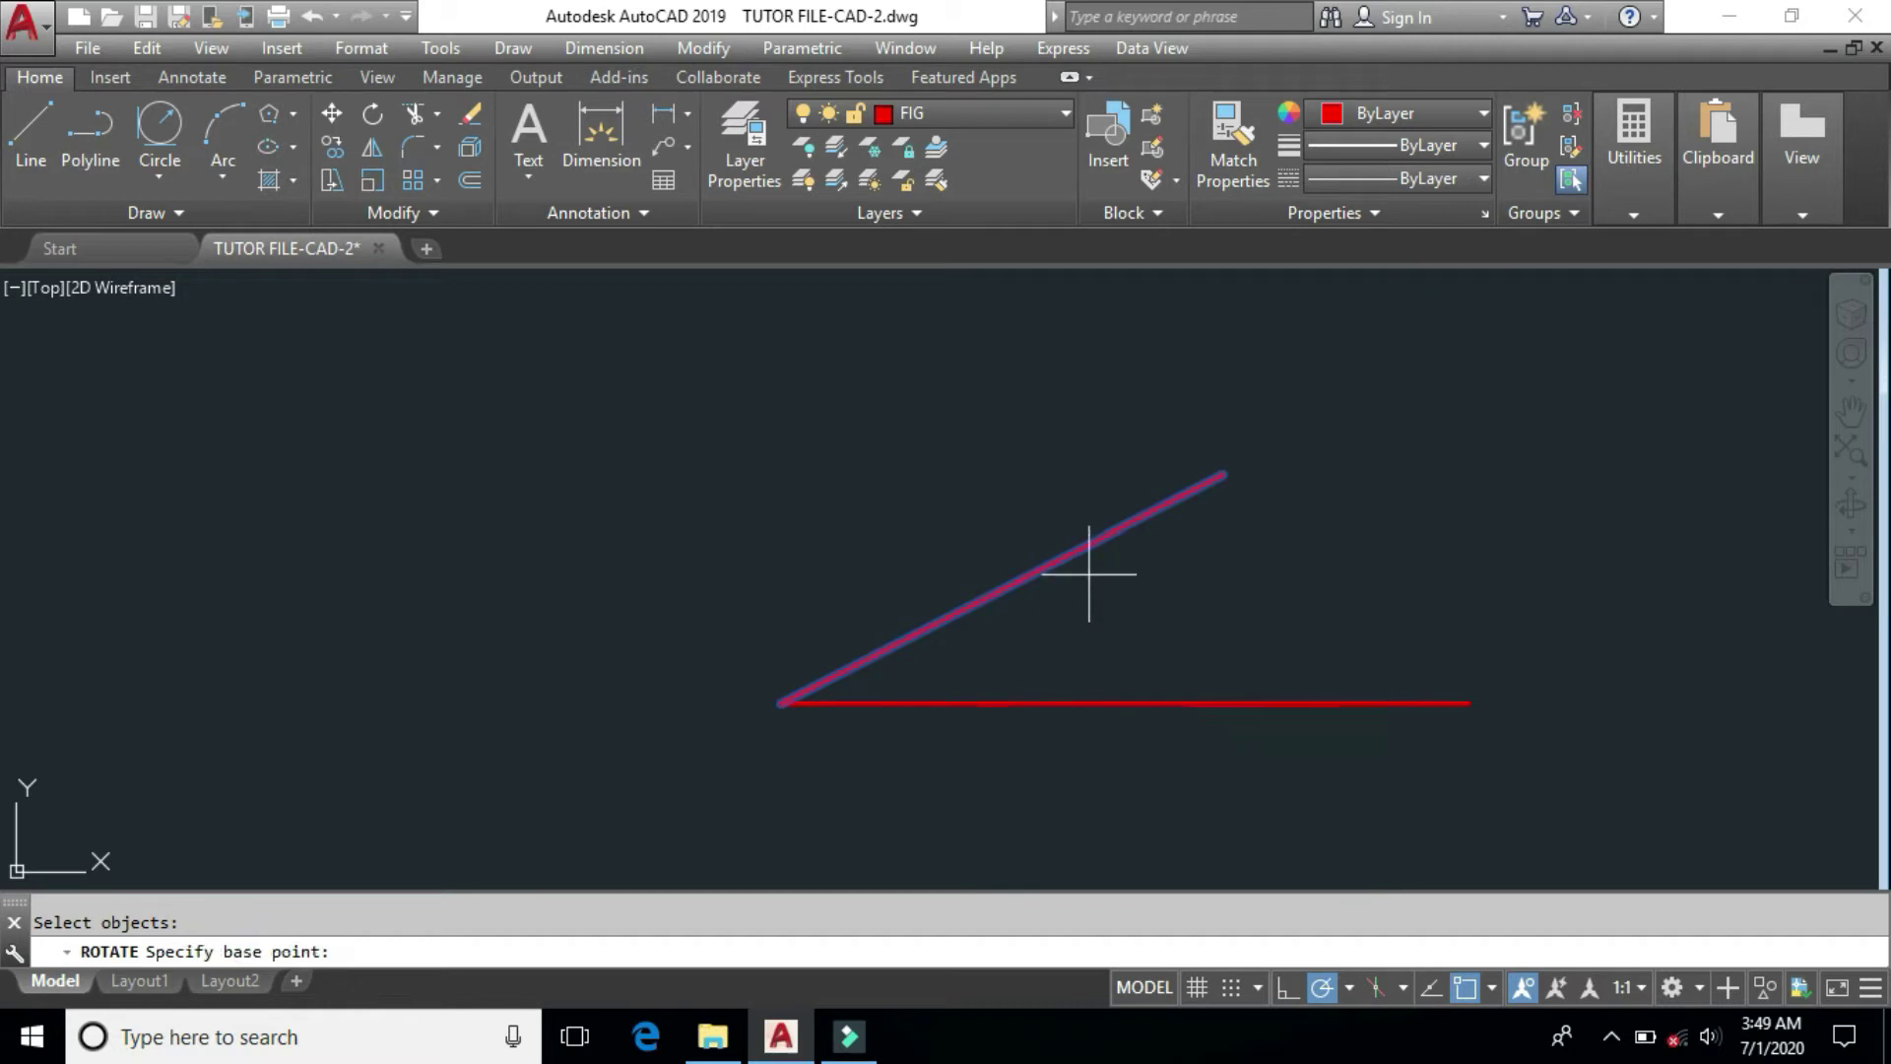
pyautogui.click(781, 703)
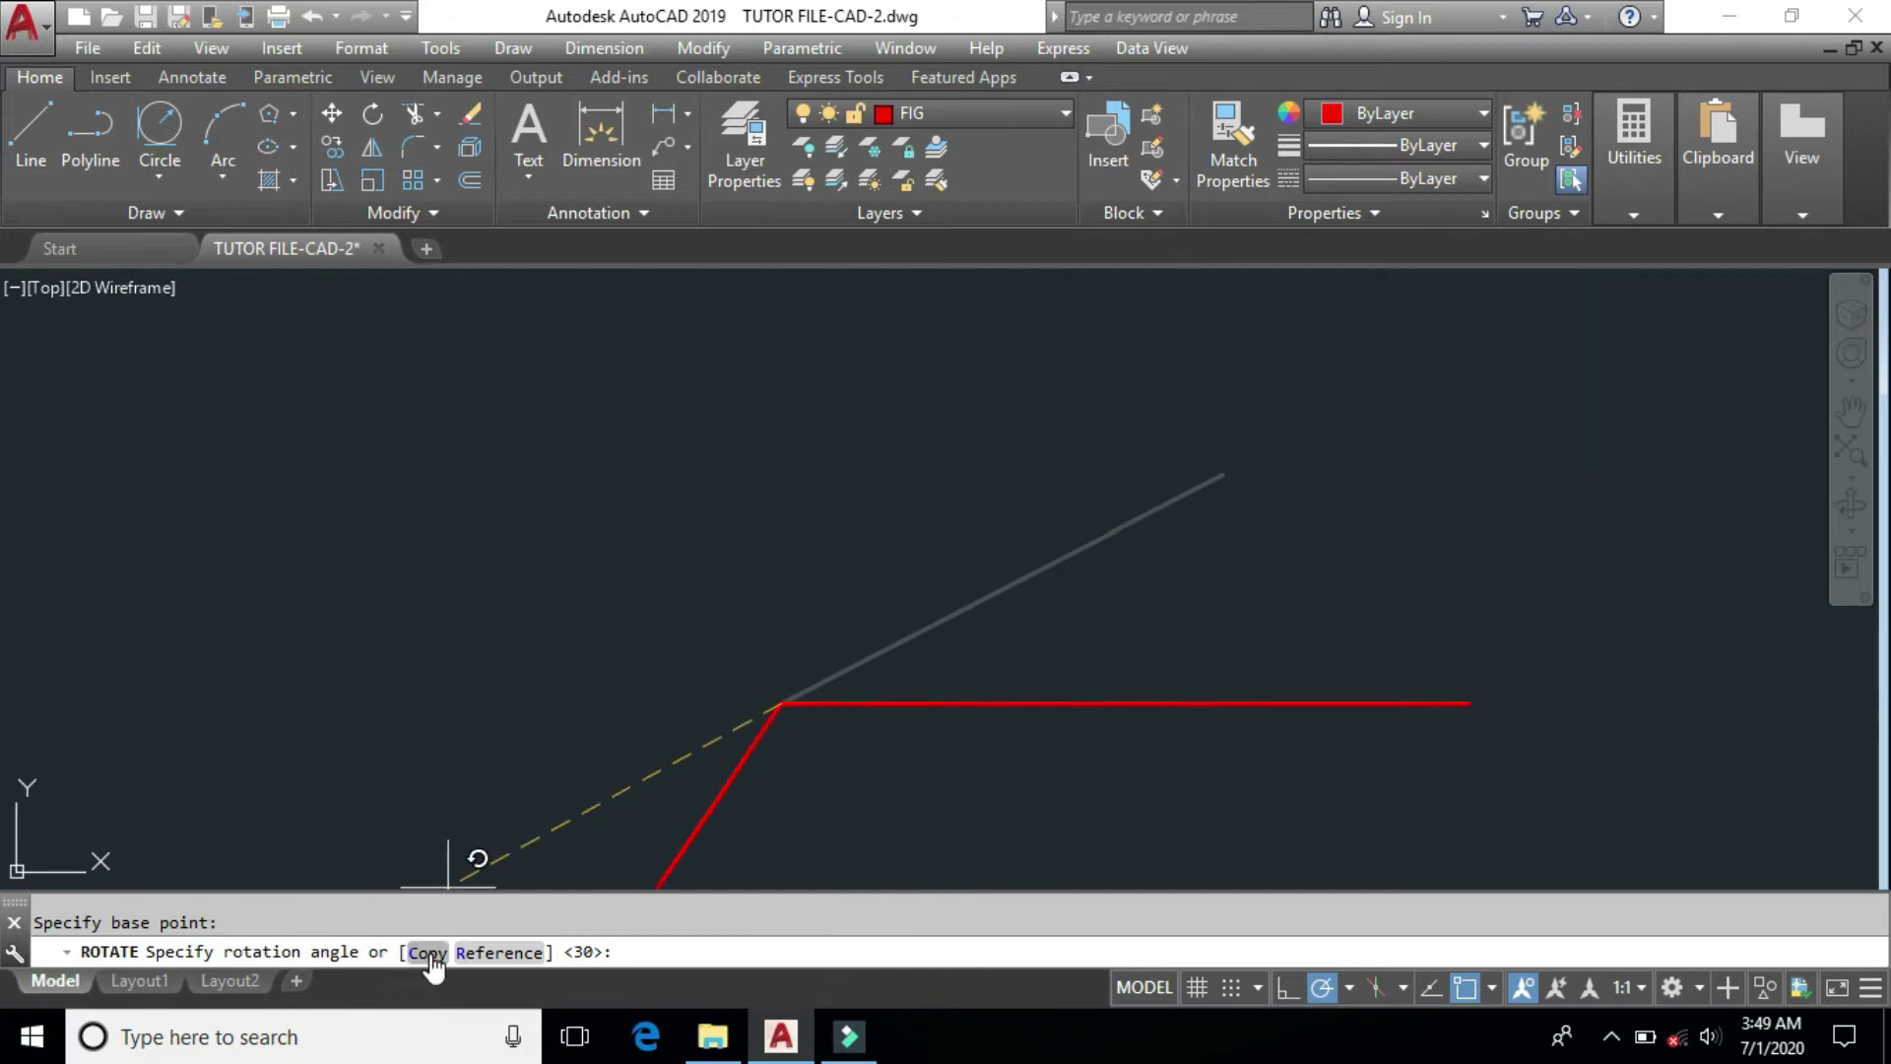
pyautogui.click(493, 957)
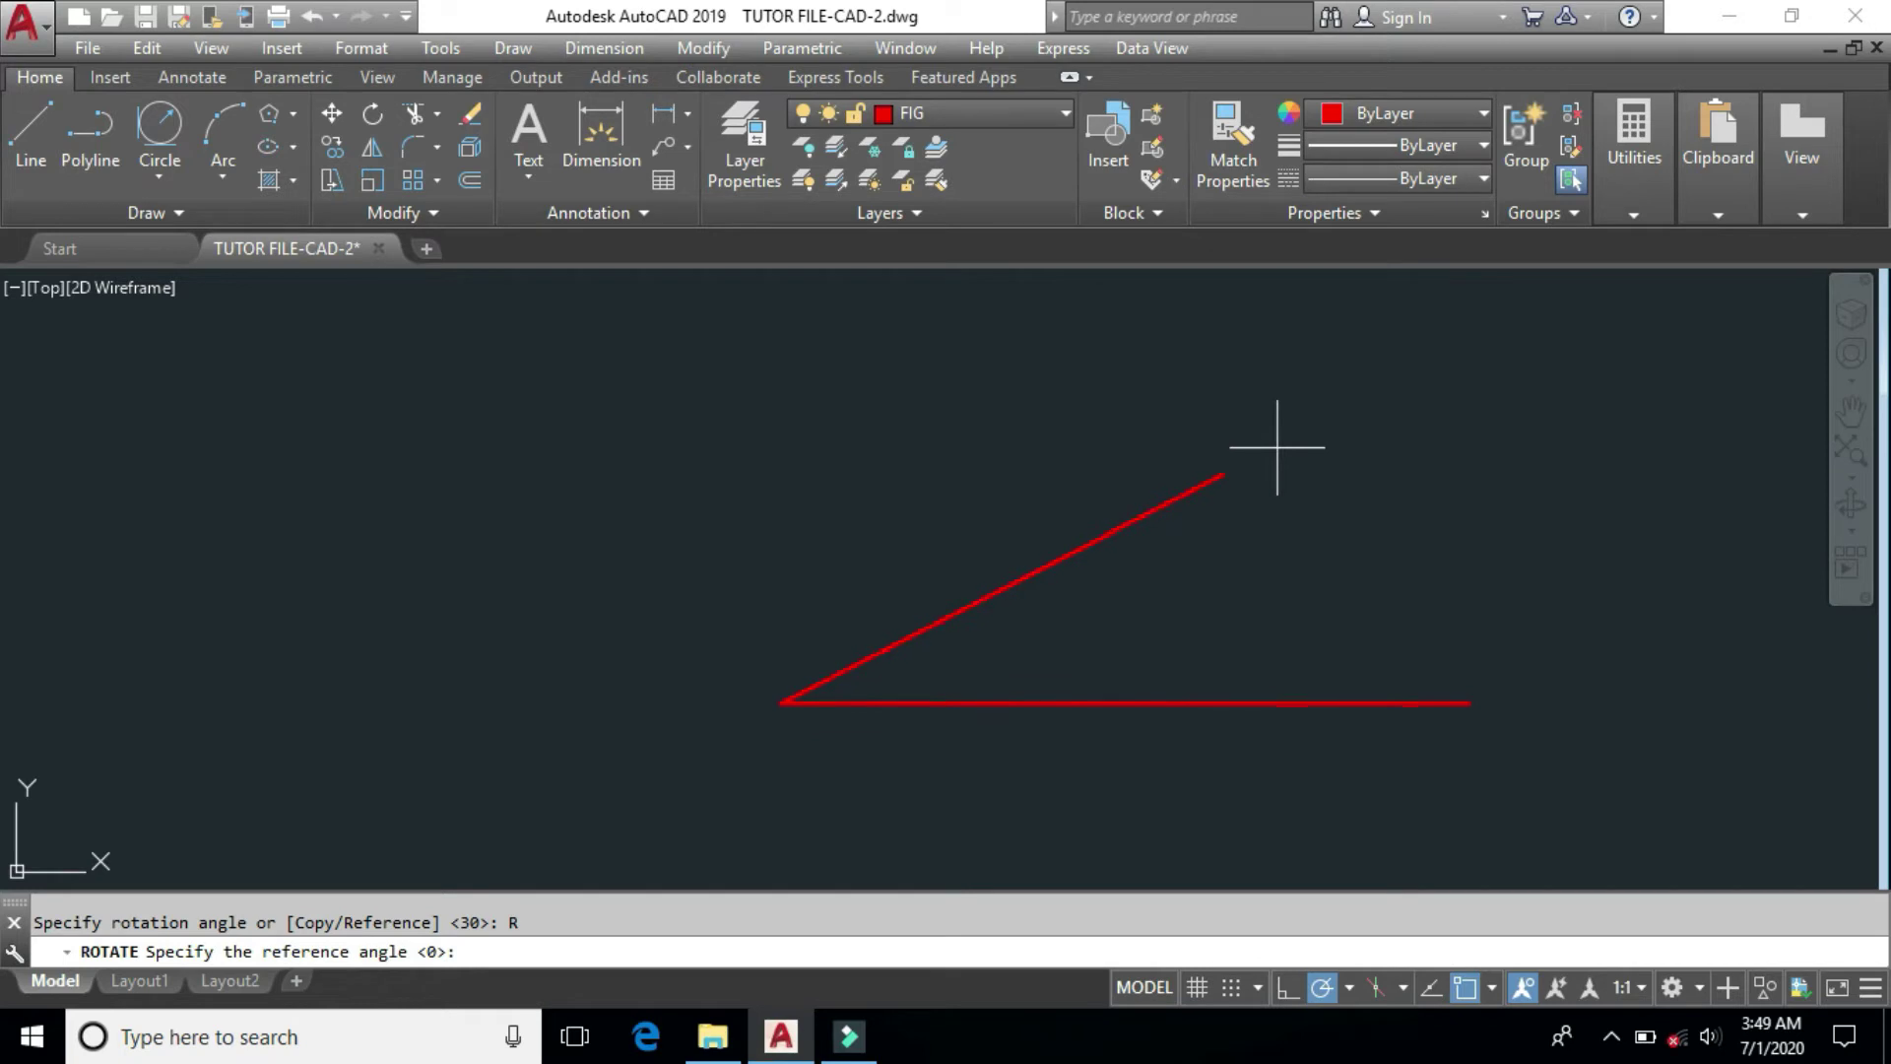
pyautogui.click(781, 703)
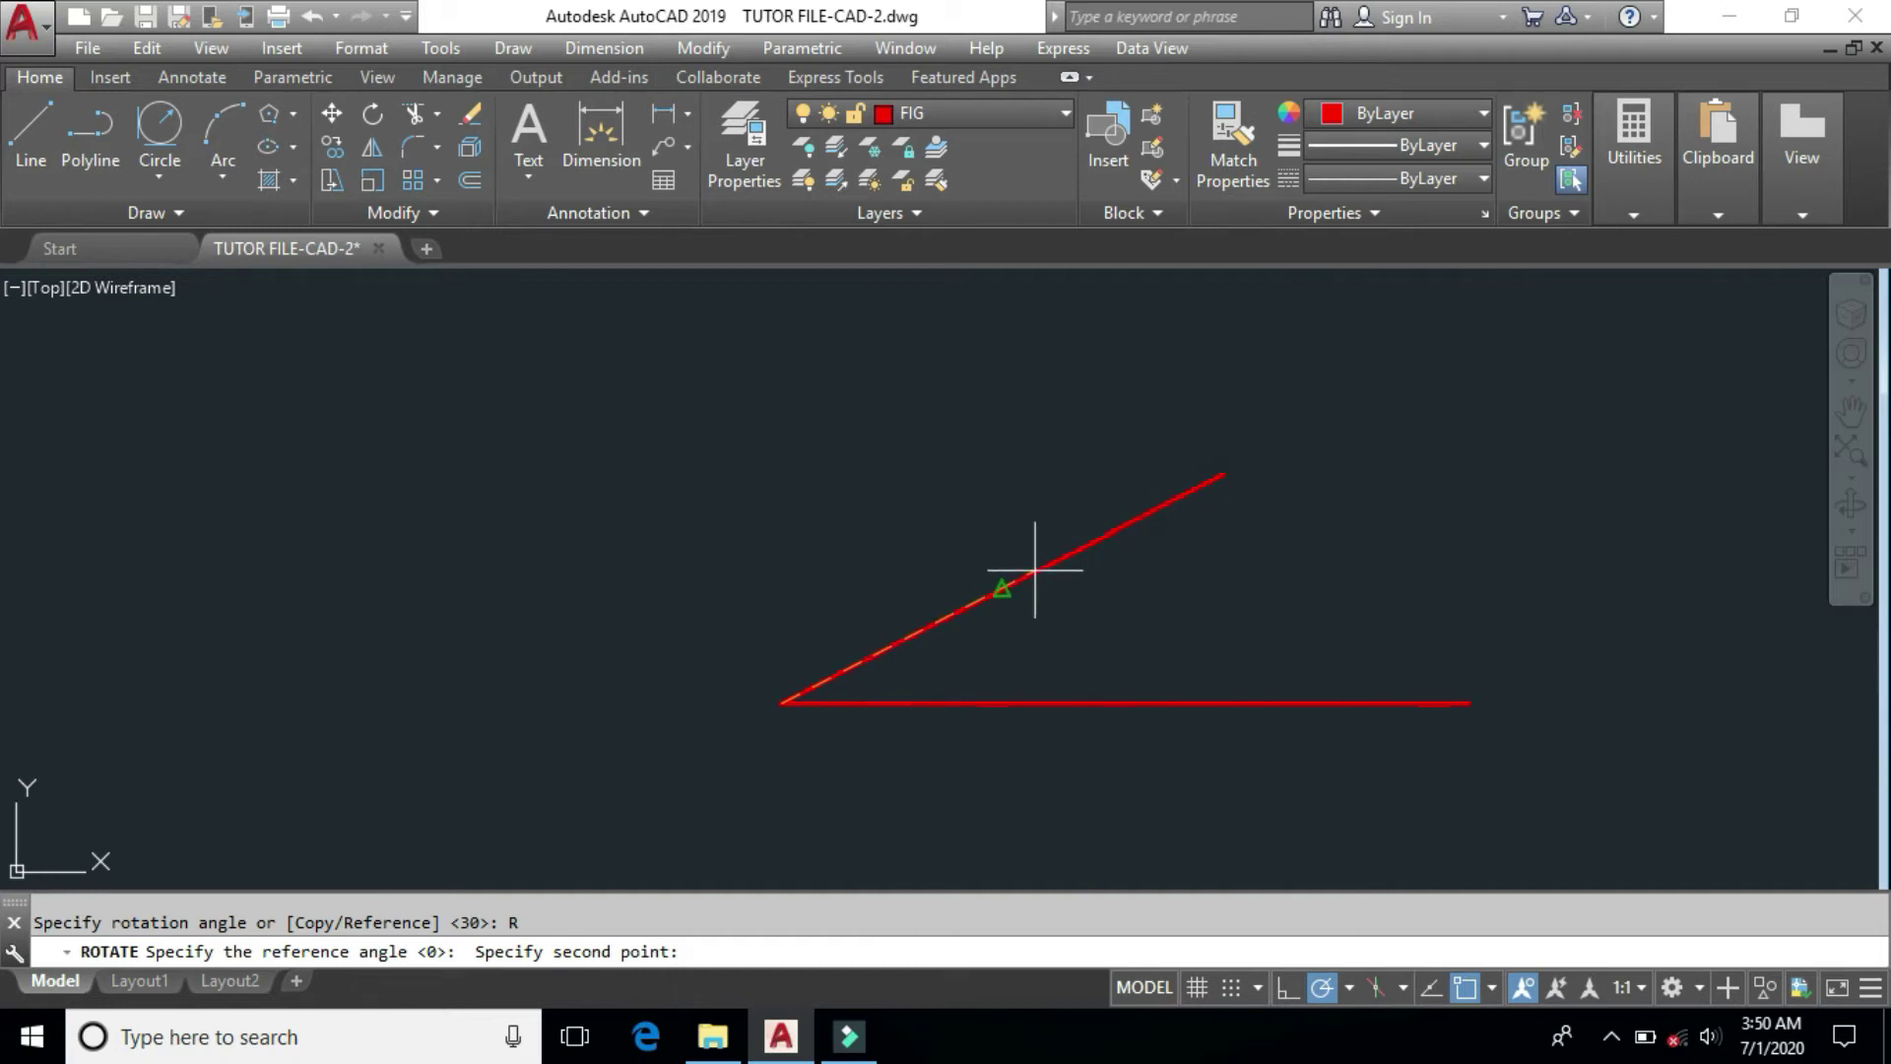
pyautogui.click(1001, 589)
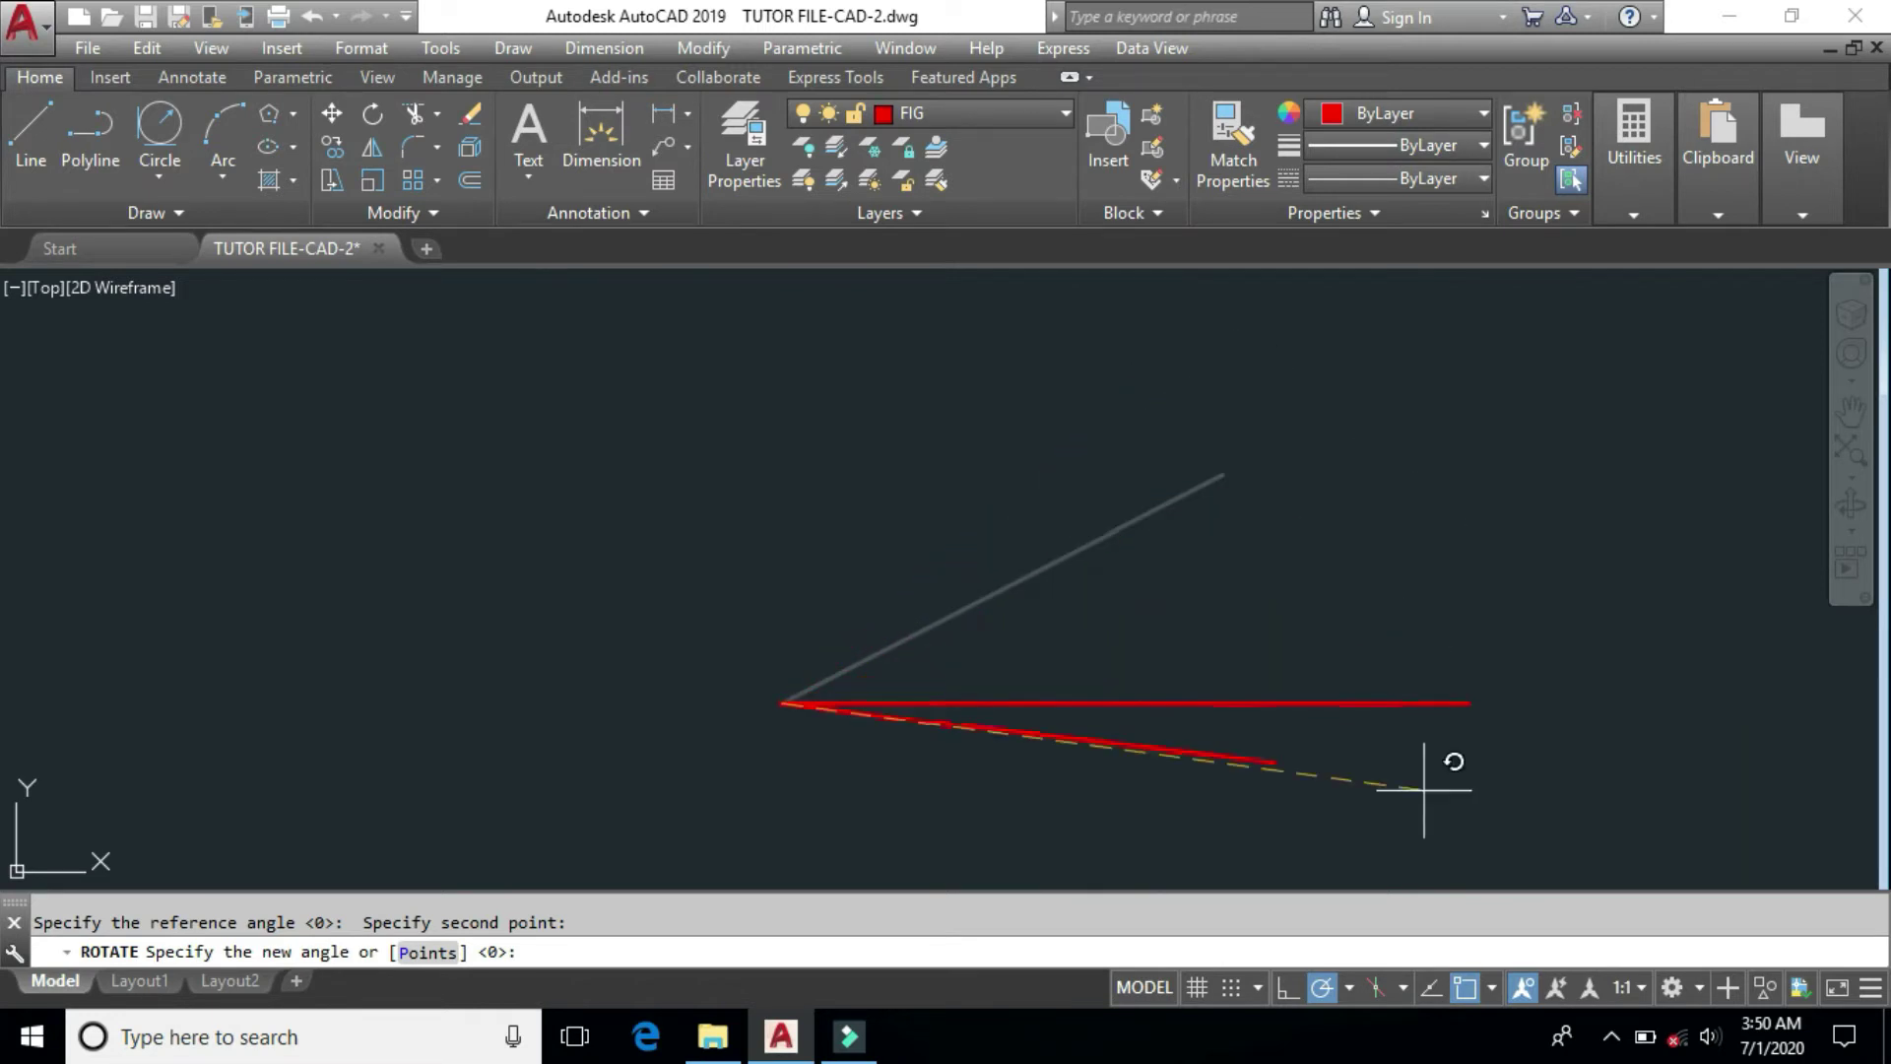
pyautogui.write('75')
pyautogui.press('Return')
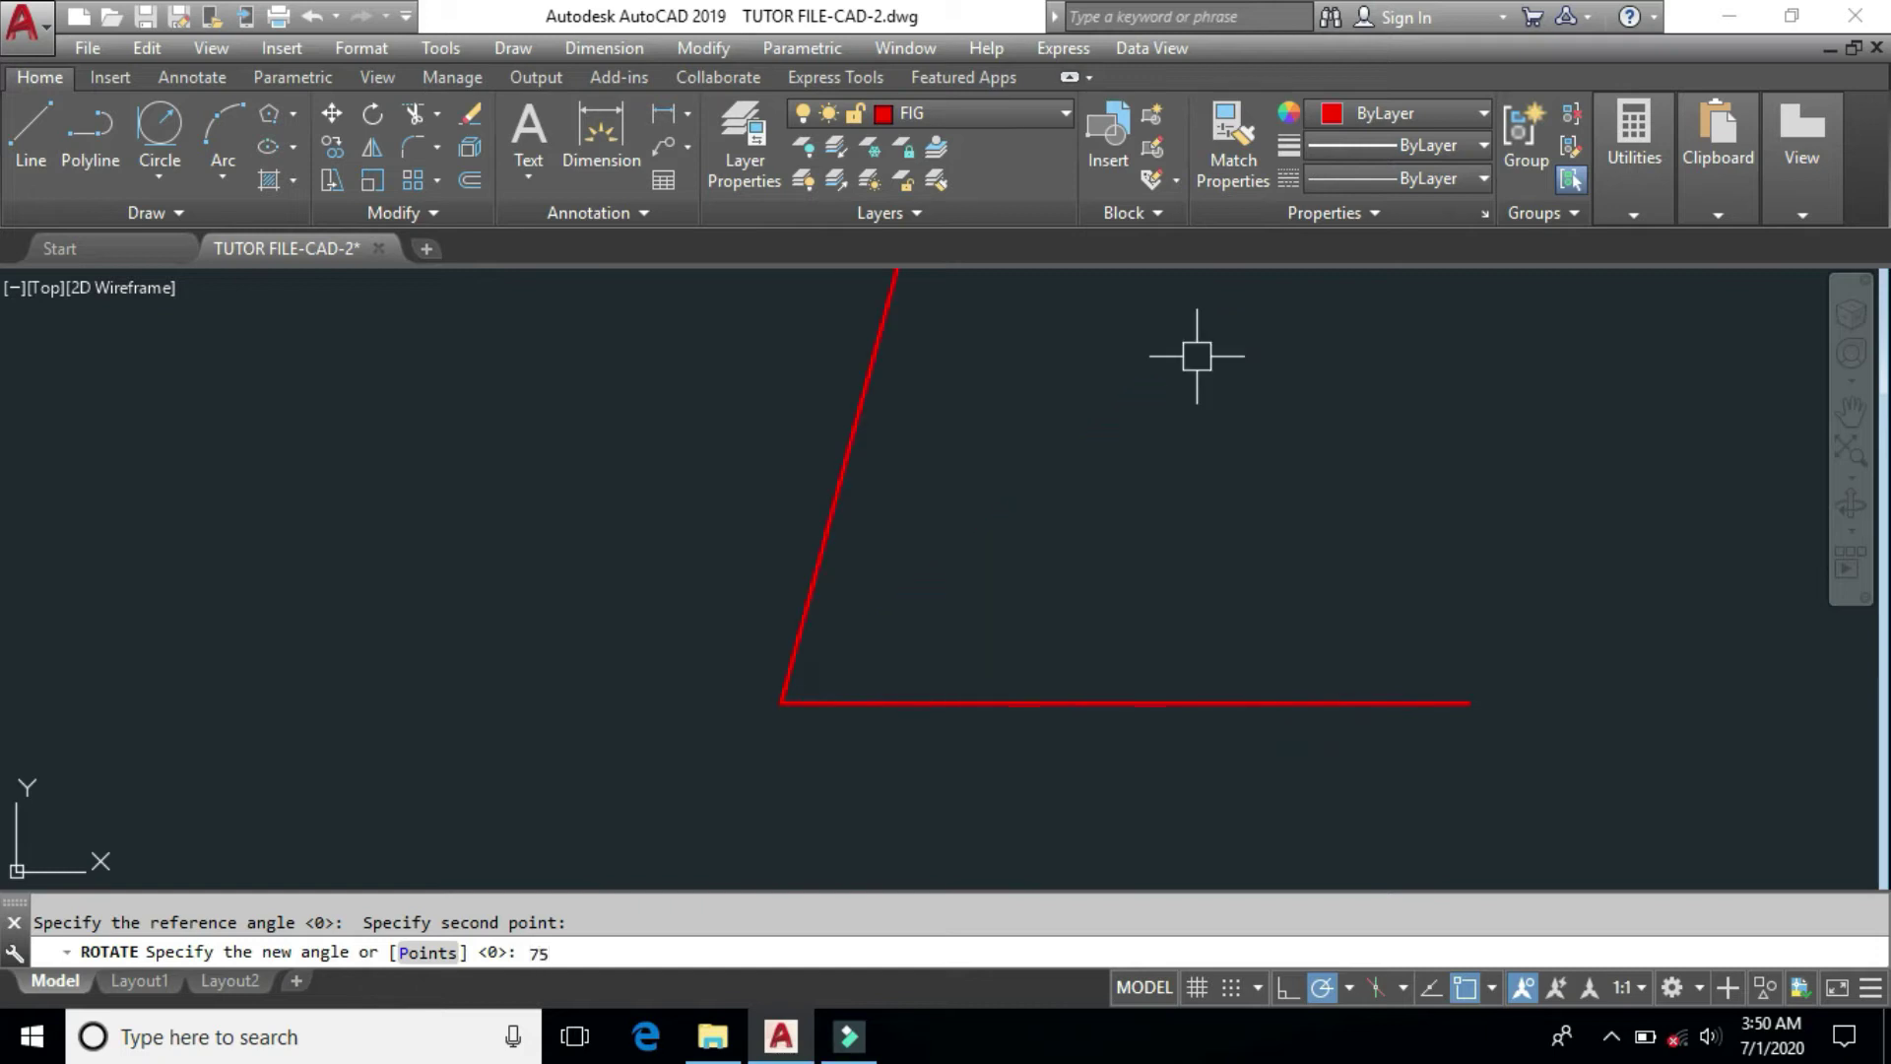
pyautogui.write('da')
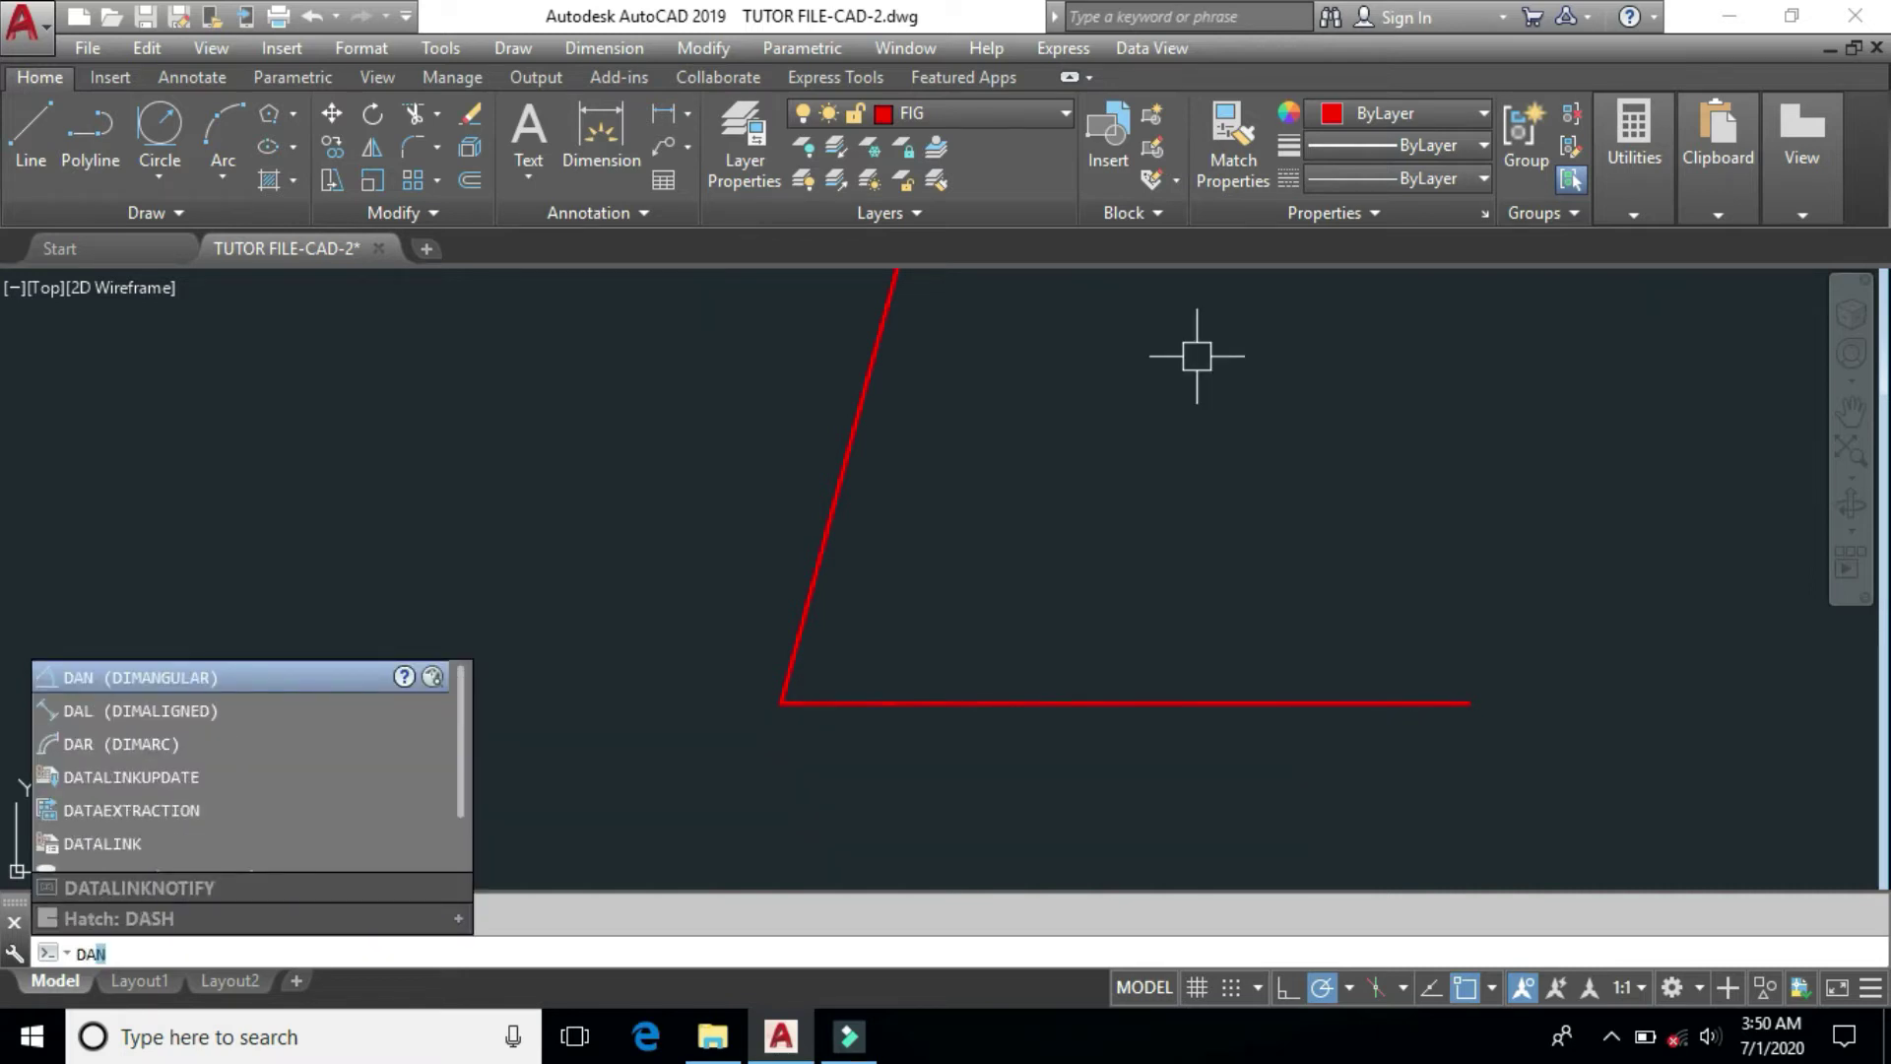
pyautogui.write('n')
# Step: Dimension the 75° angle between the slanted and horizontal lines
pyautogui.press('Return')
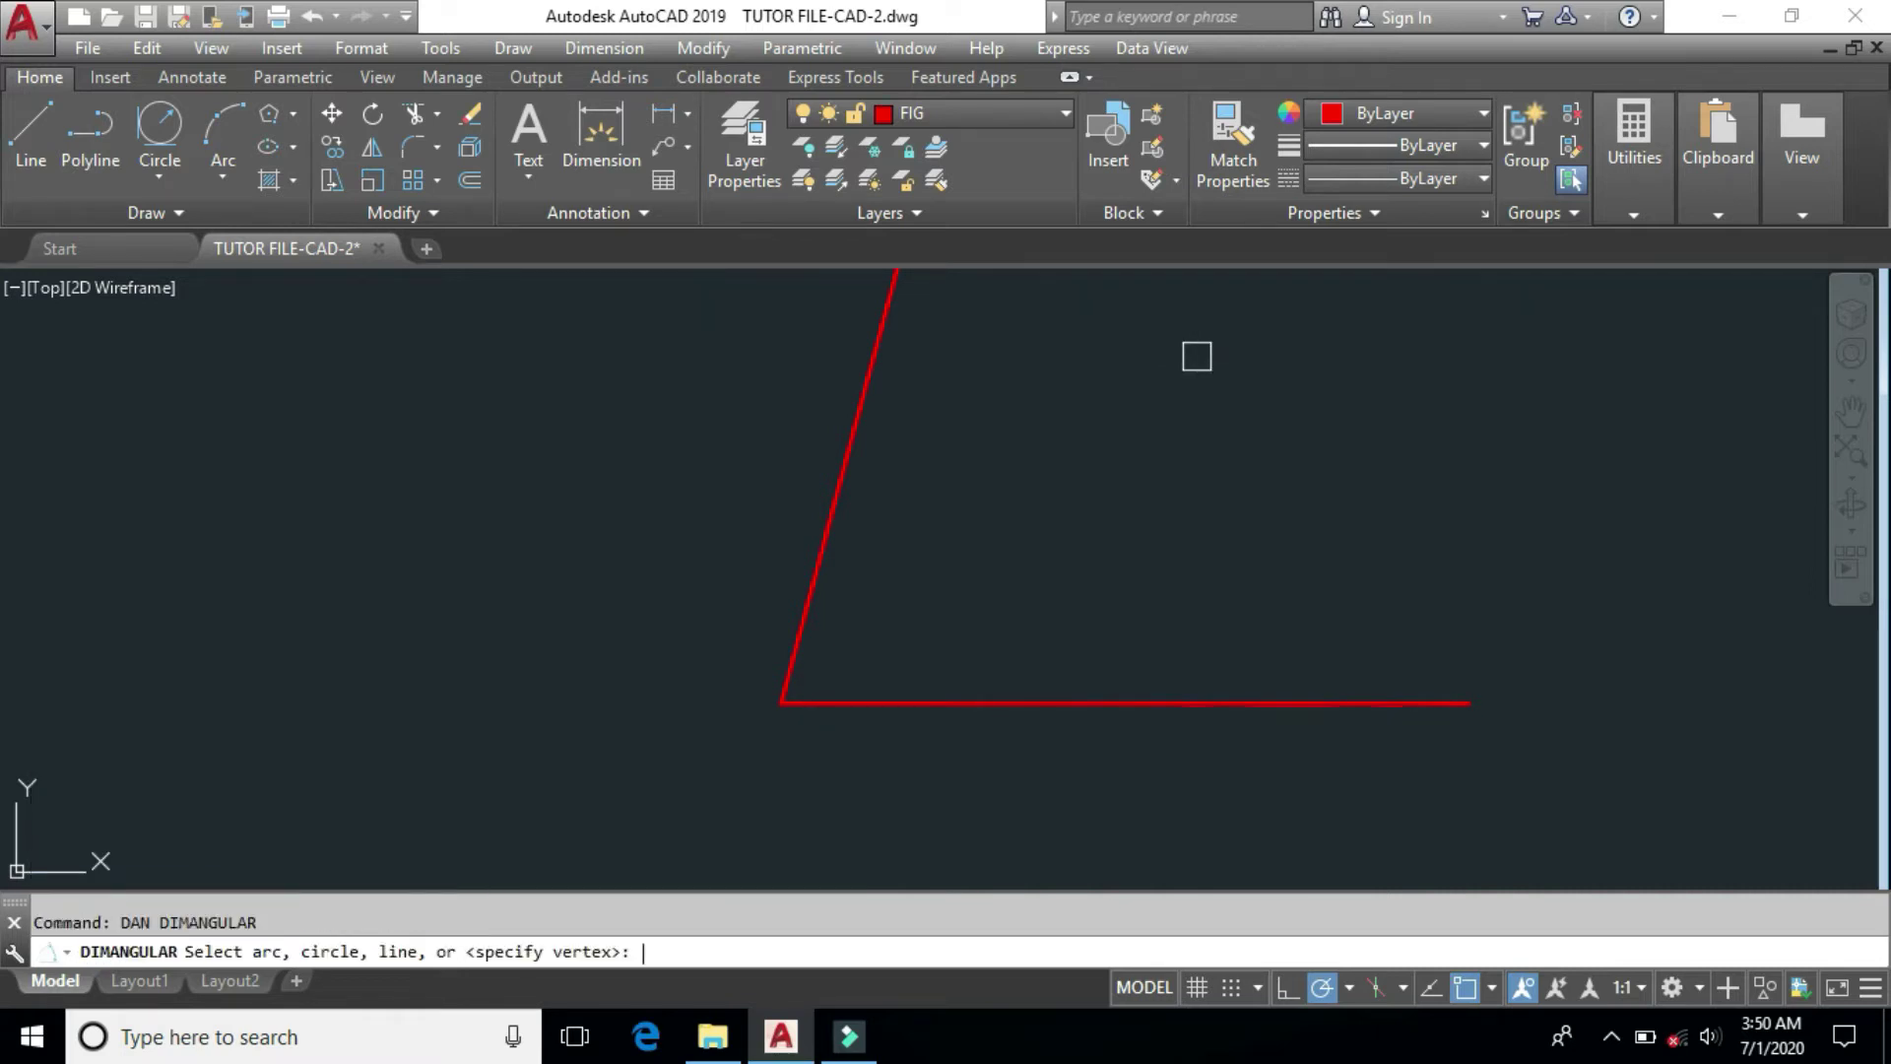
pyautogui.click(863, 453)
pyautogui.click(979, 699)
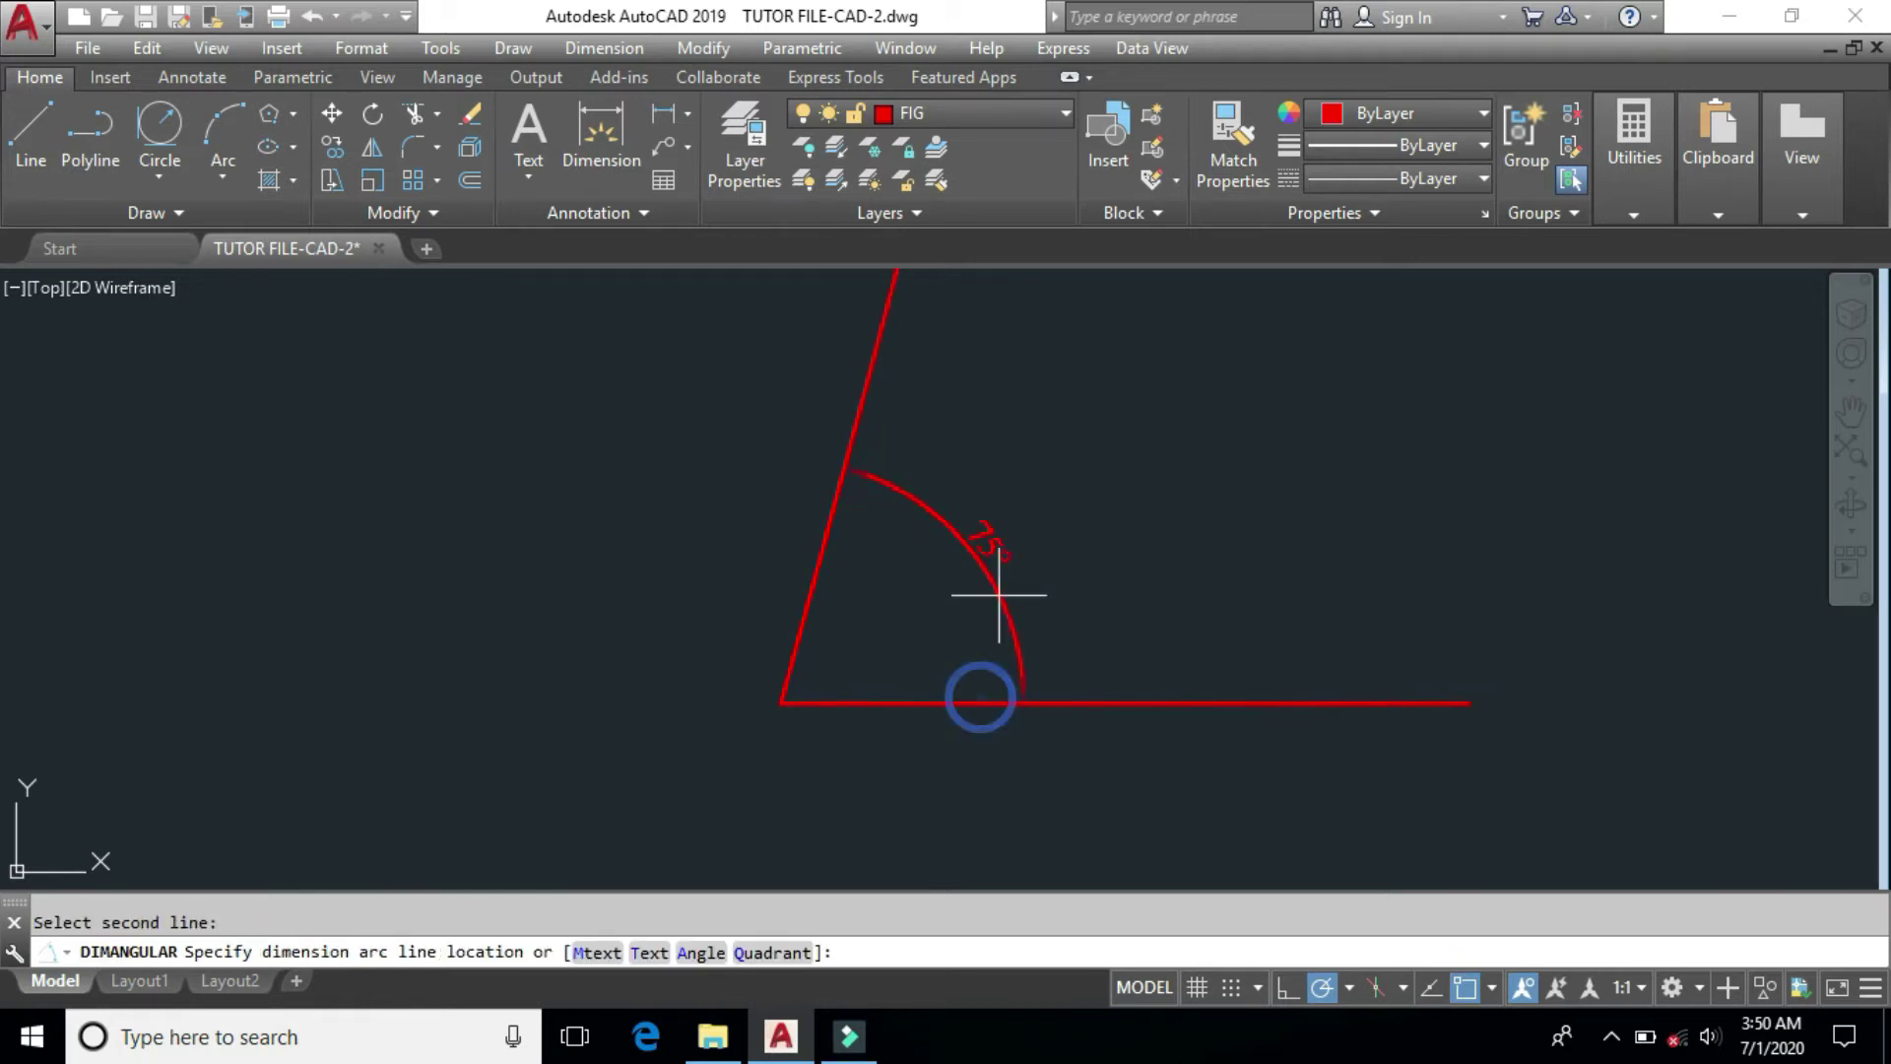
pyautogui.click(998, 589)
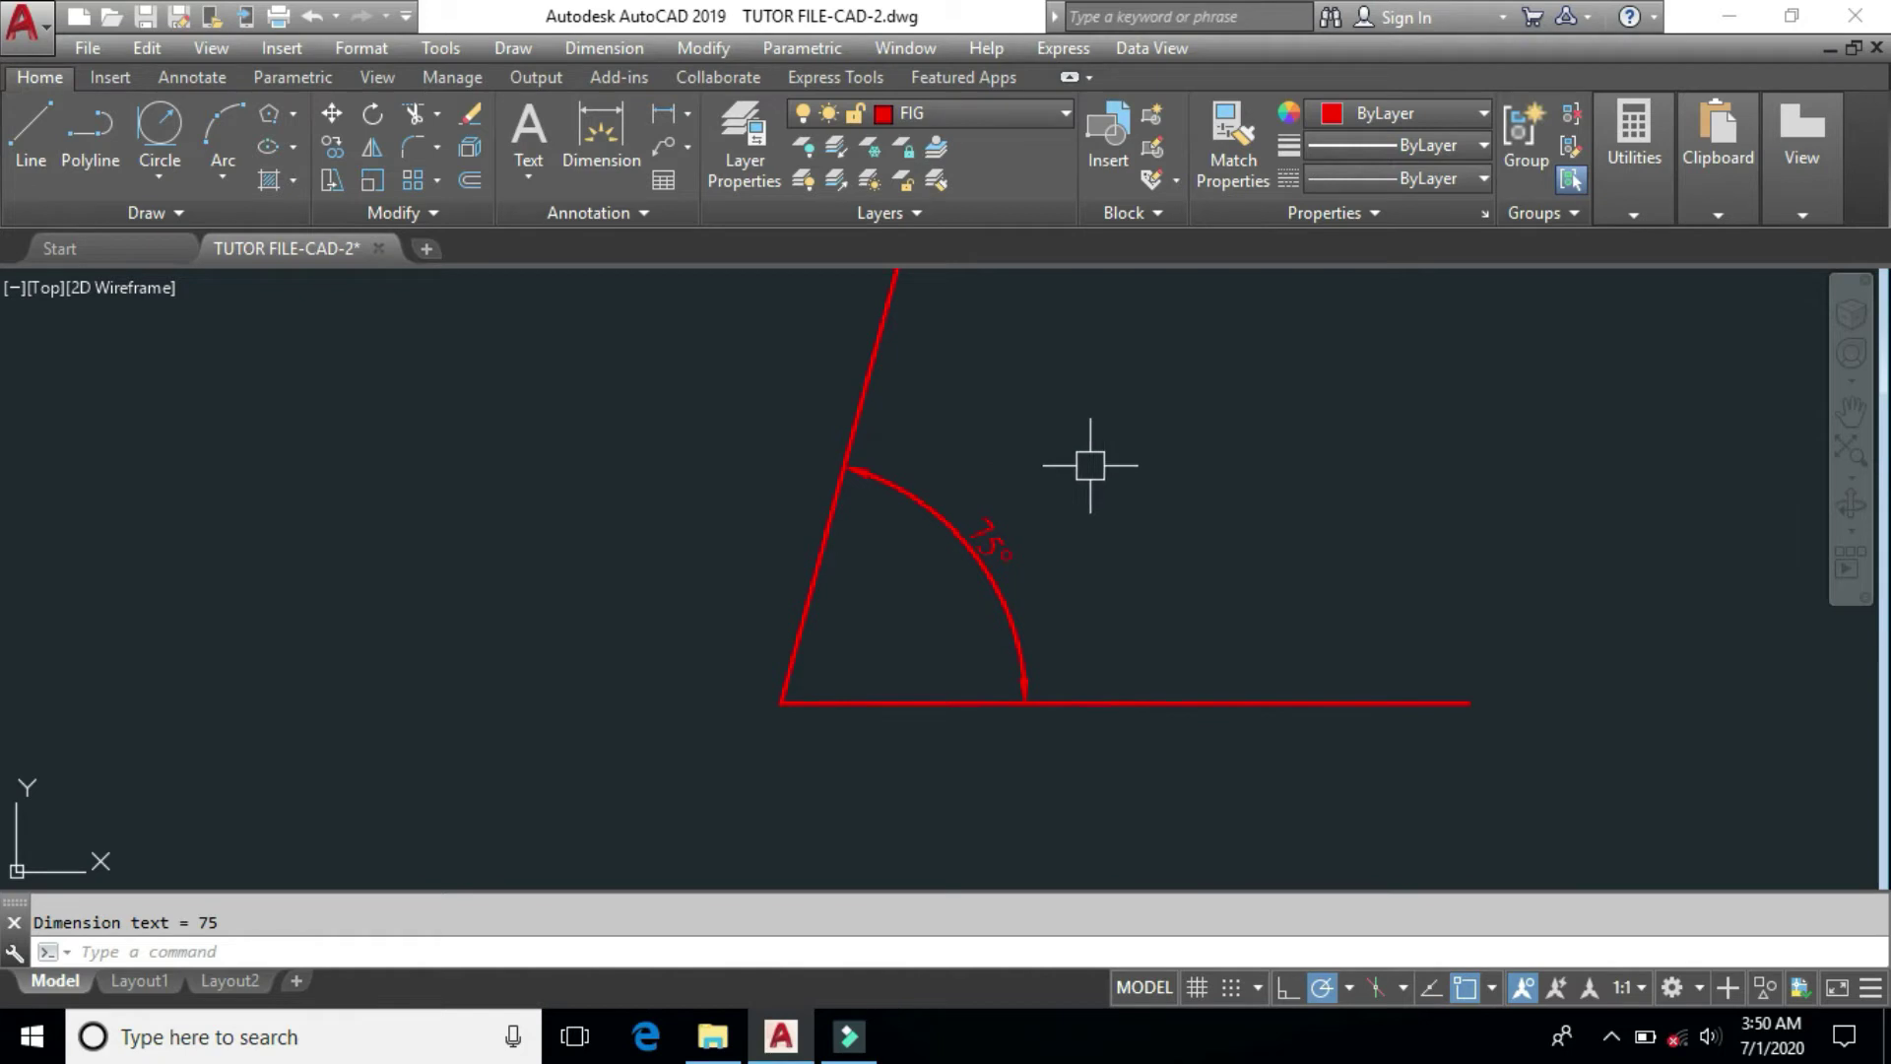
# Step: Erase both lines and the 75° dimension, clearing the drawing
pyautogui.click(1139, 426)
pyautogui.click(770, 768)
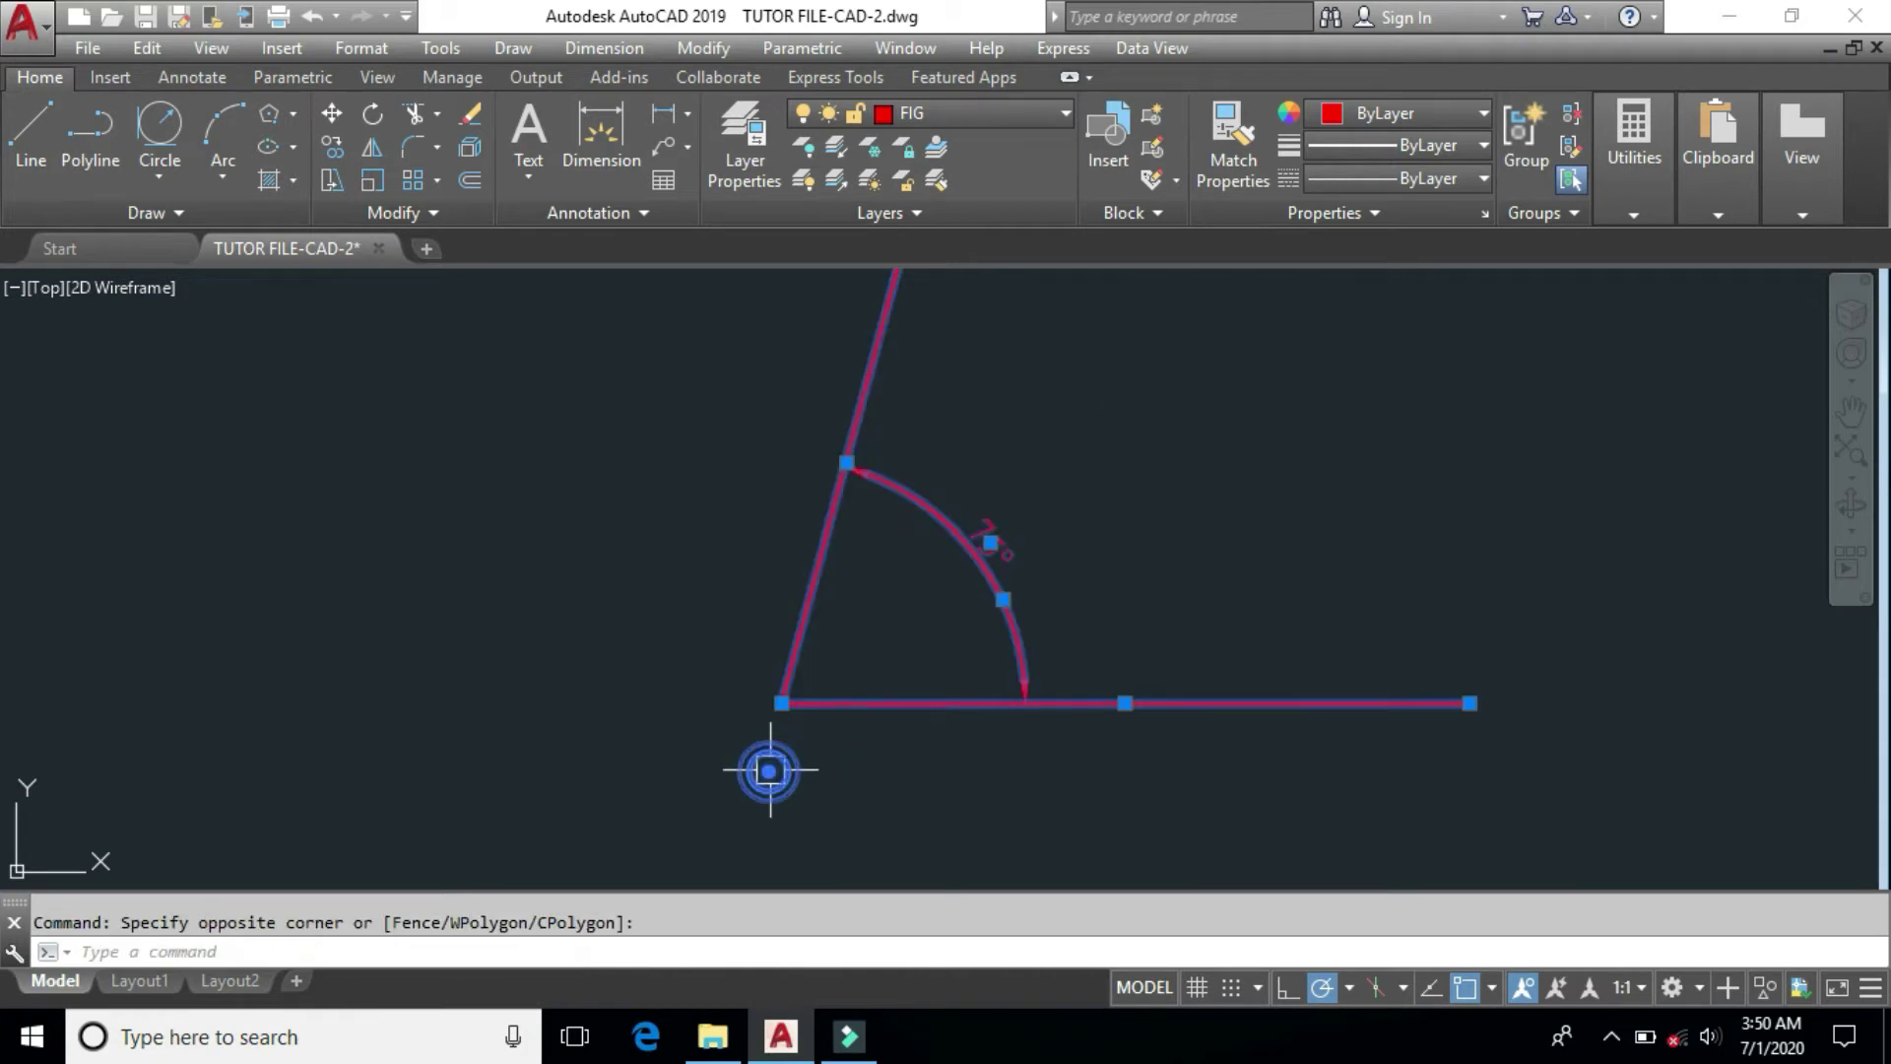
pyautogui.press('Delete')
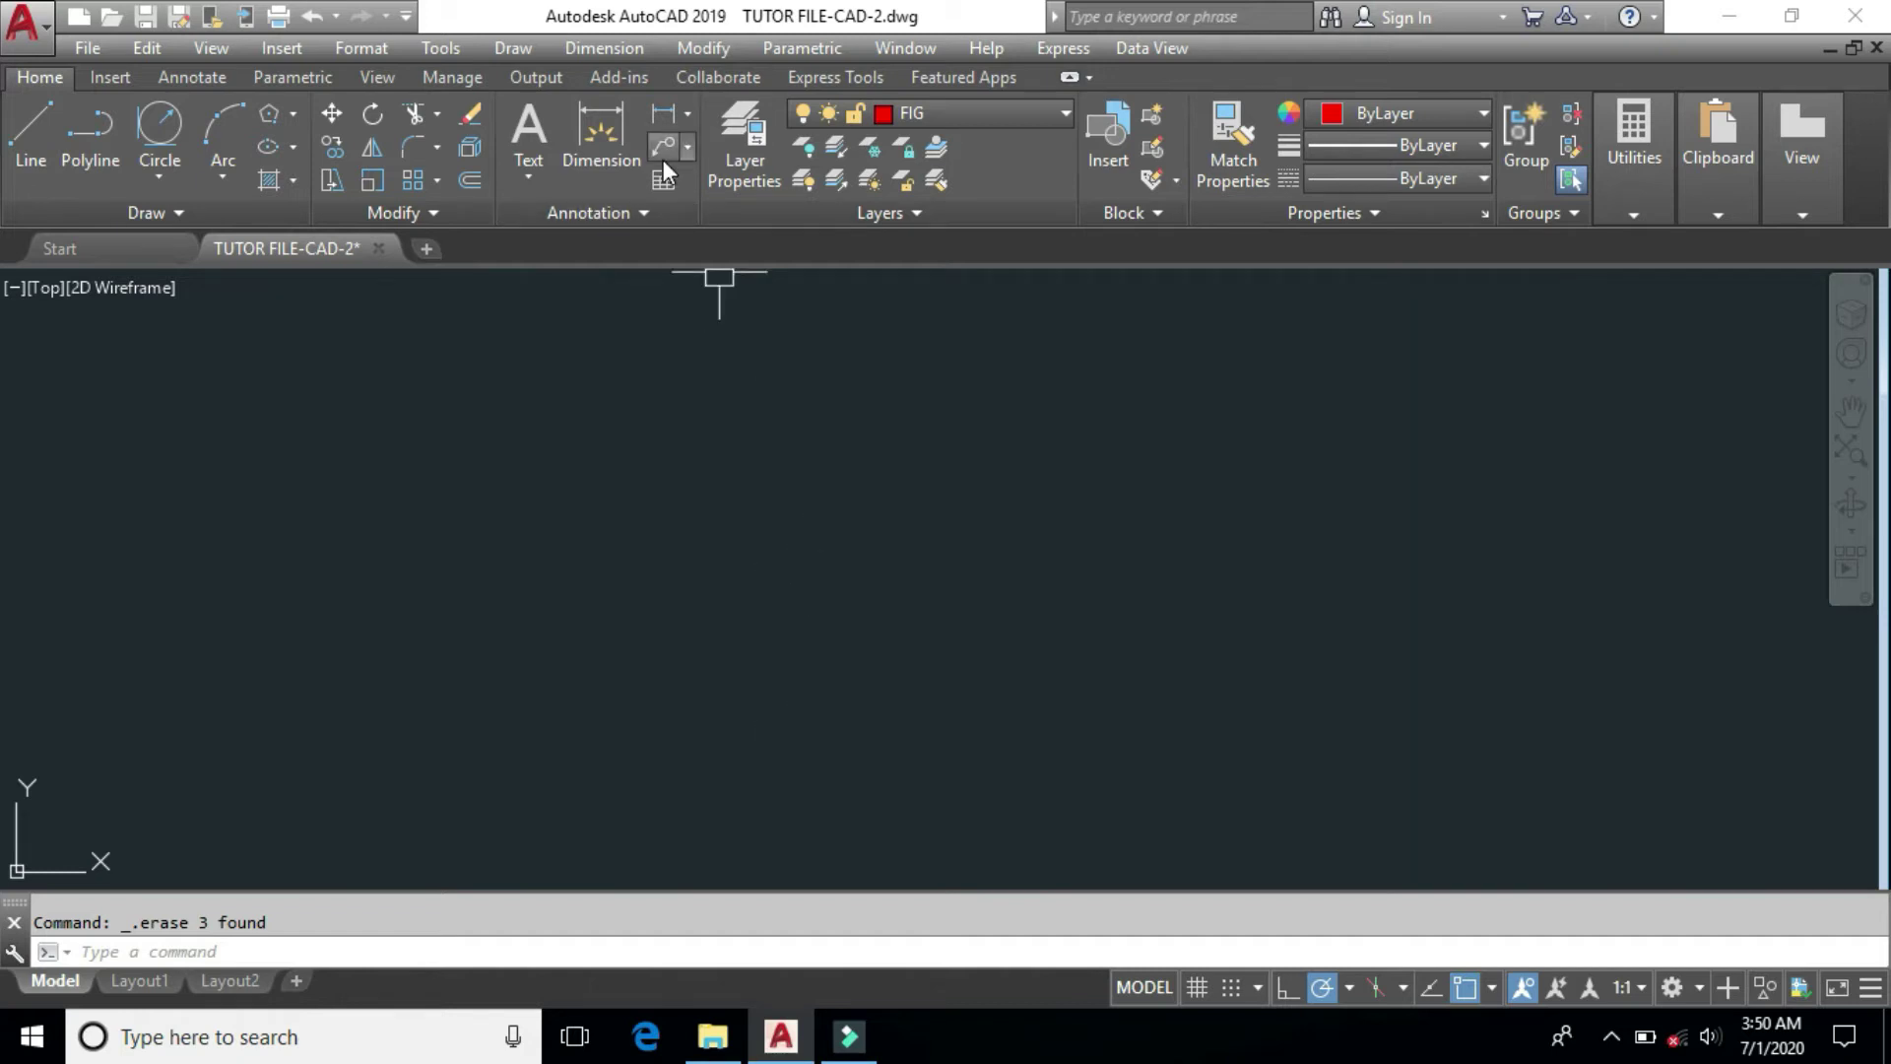
# Step: Look through the Modify commands list, then close it without choosing anything
pyautogui.click(705, 47)
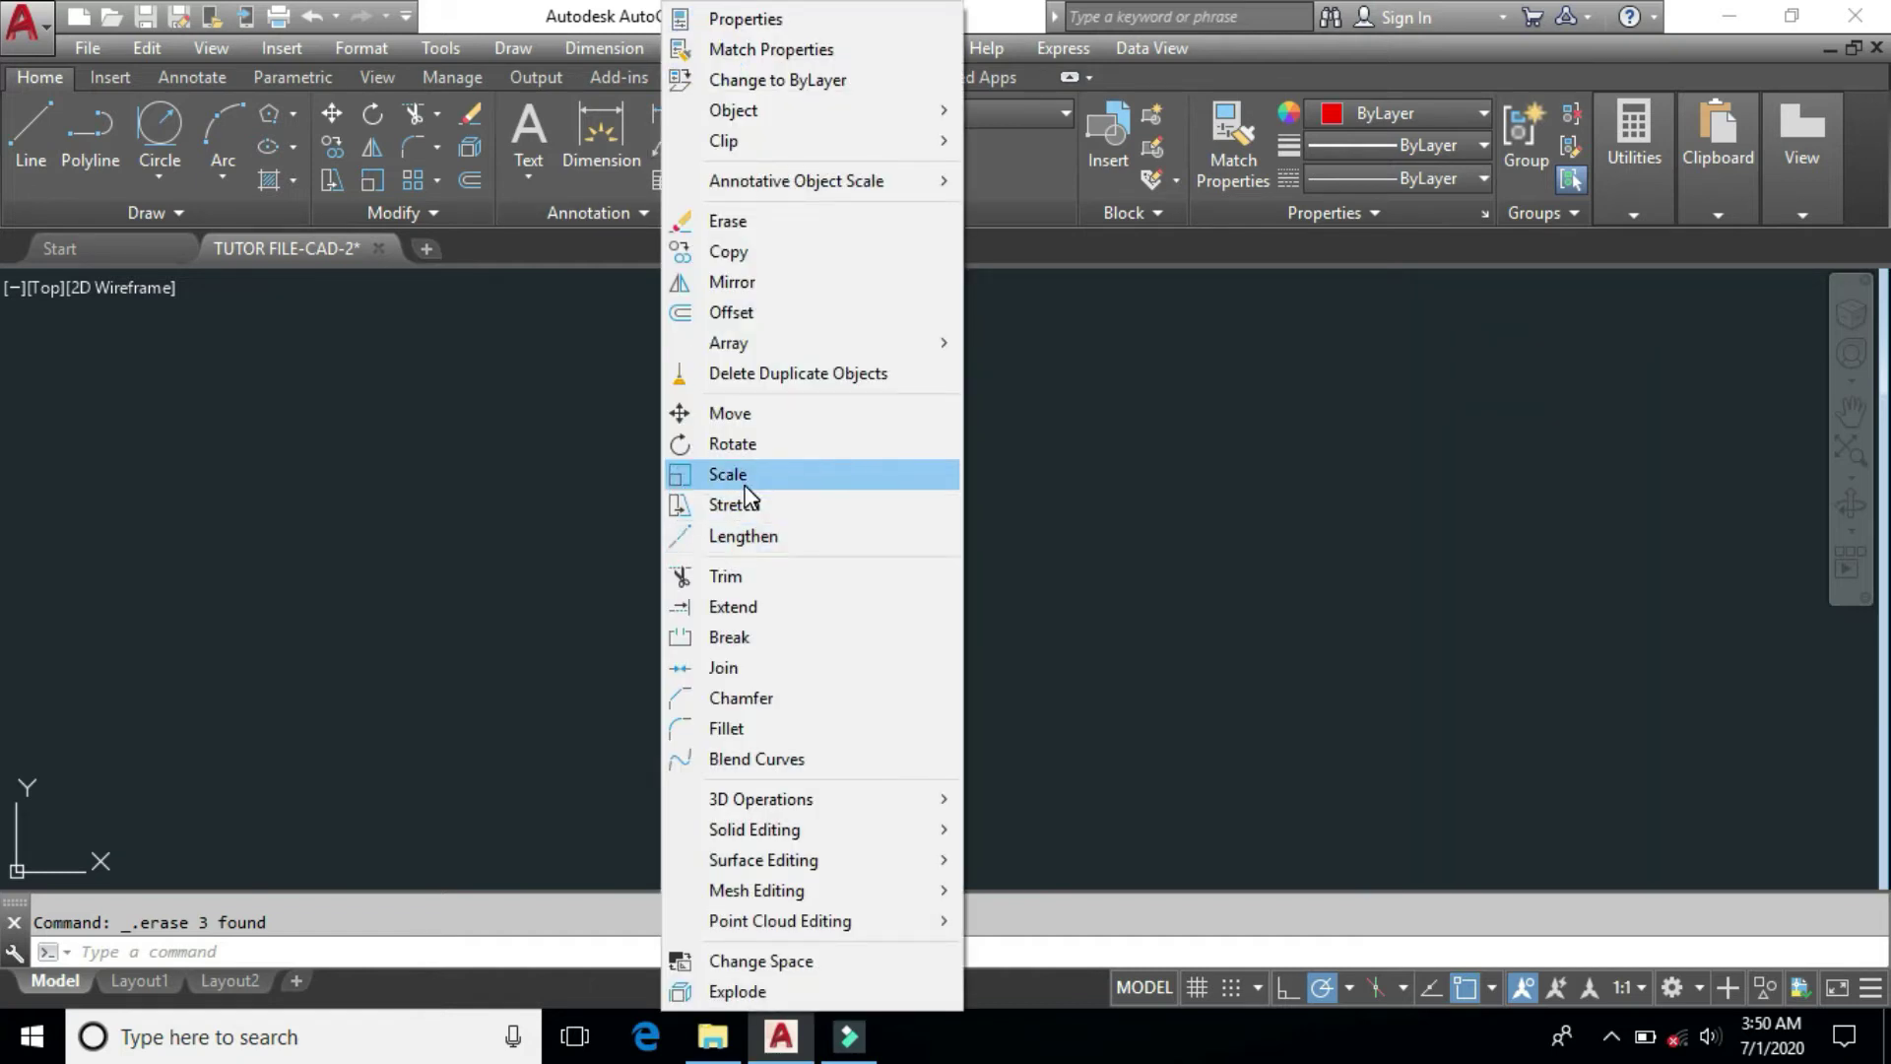
pyautogui.click(1114, 476)
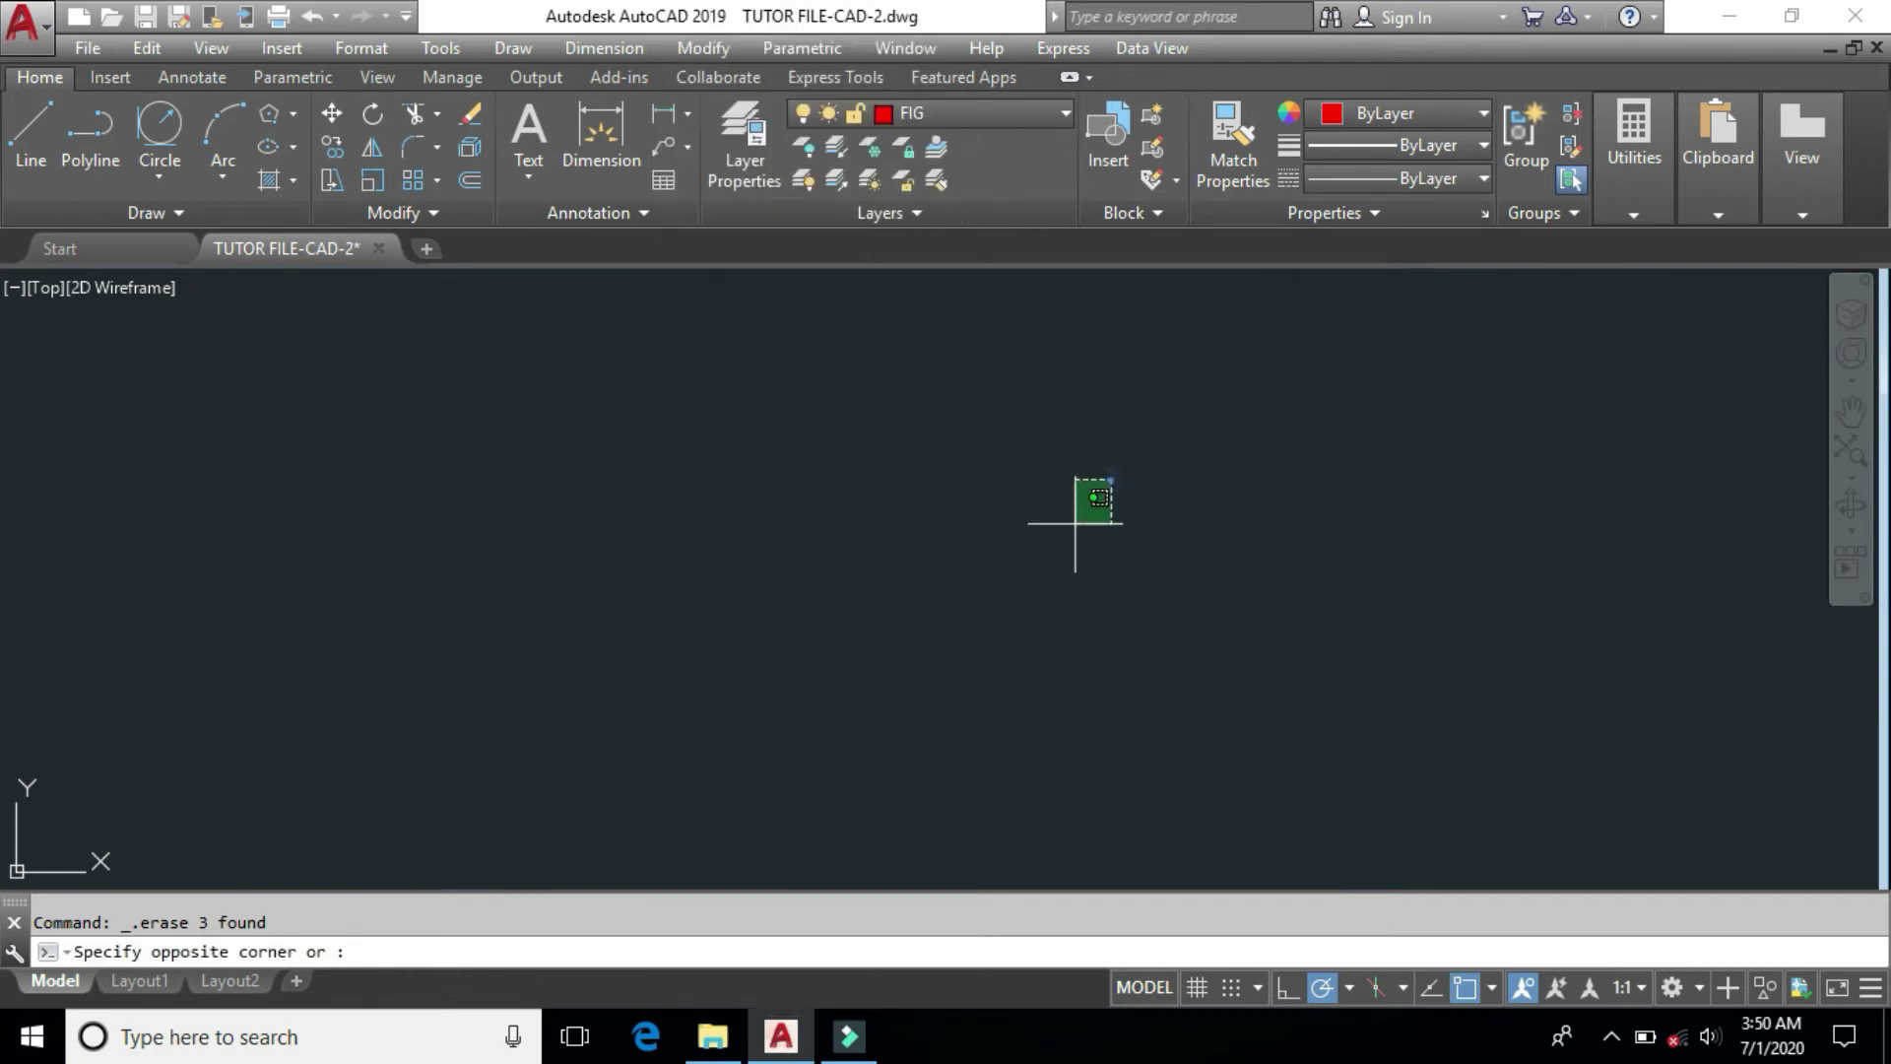
pyautogui.click(959, 654)
# Step: Draw a tall, narrow rectangle with REC and zoom the view in on it
pyautogui.write('rec')
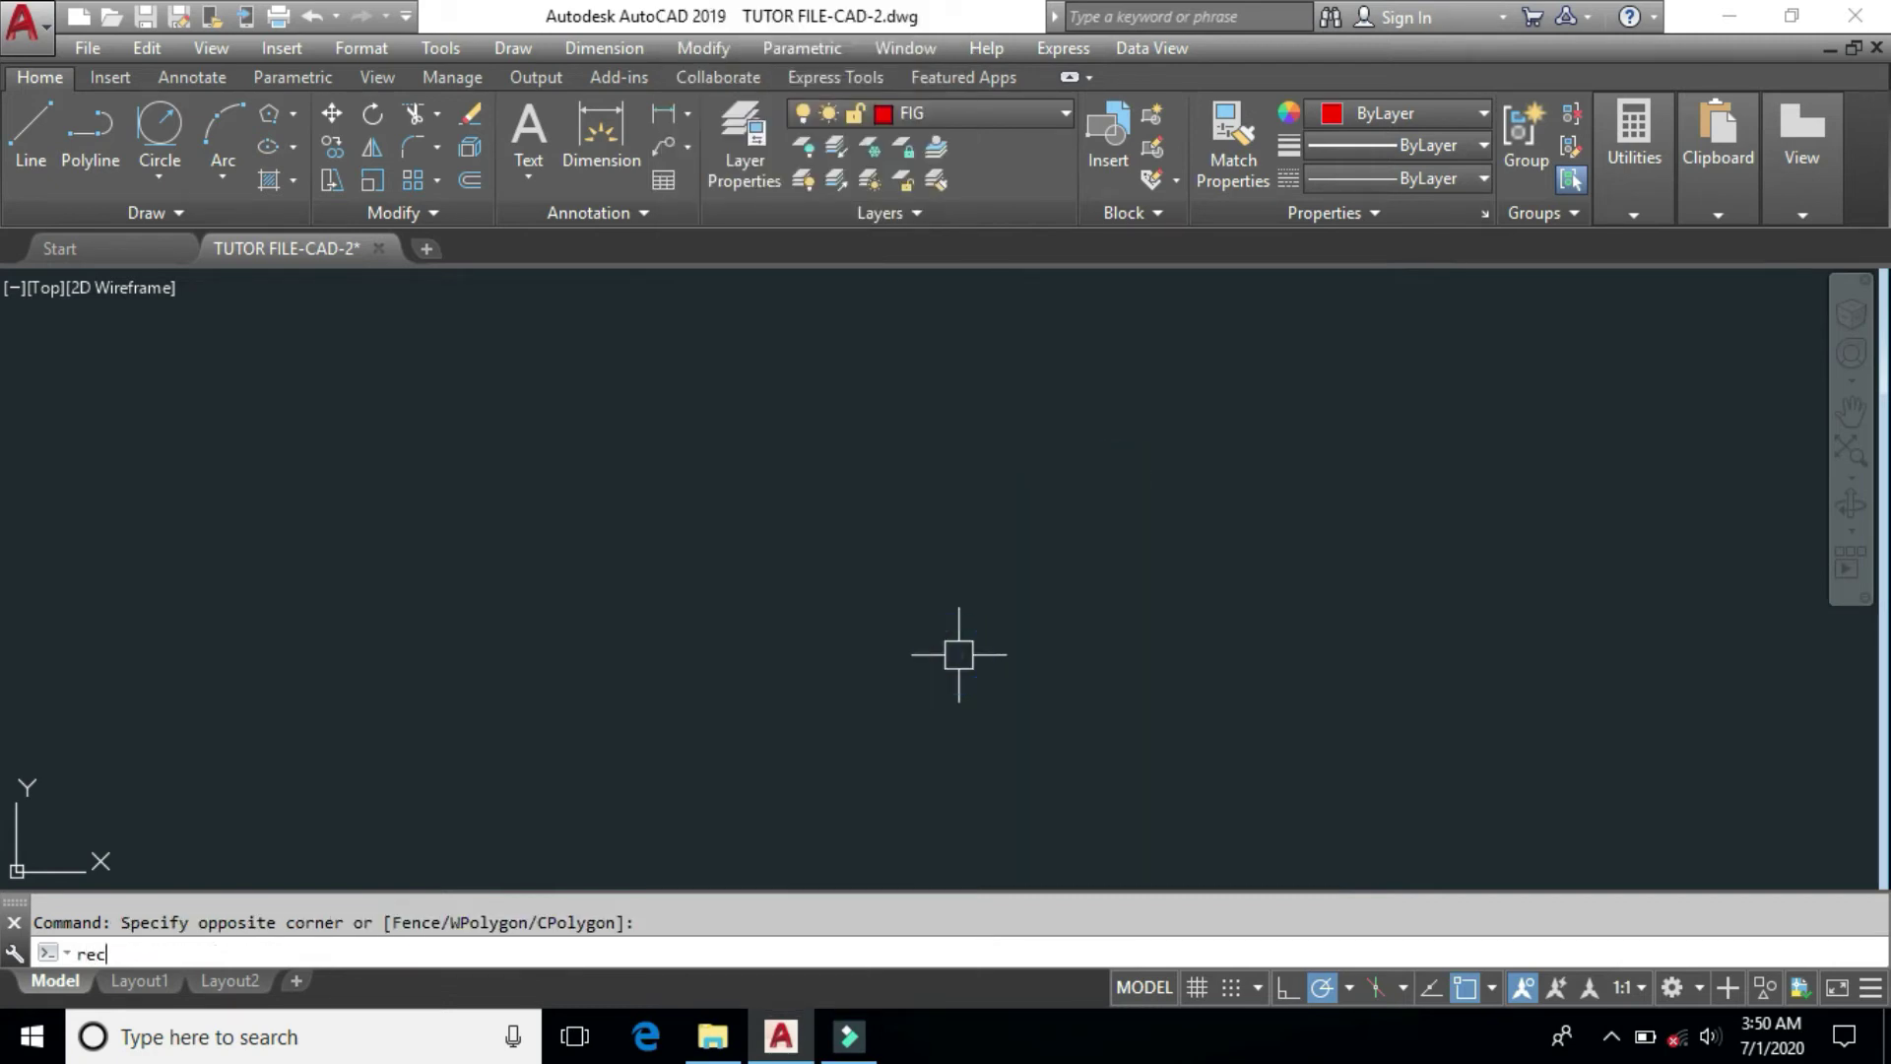
pyautogui.press('Return')
pyautogui.click(678, 687)
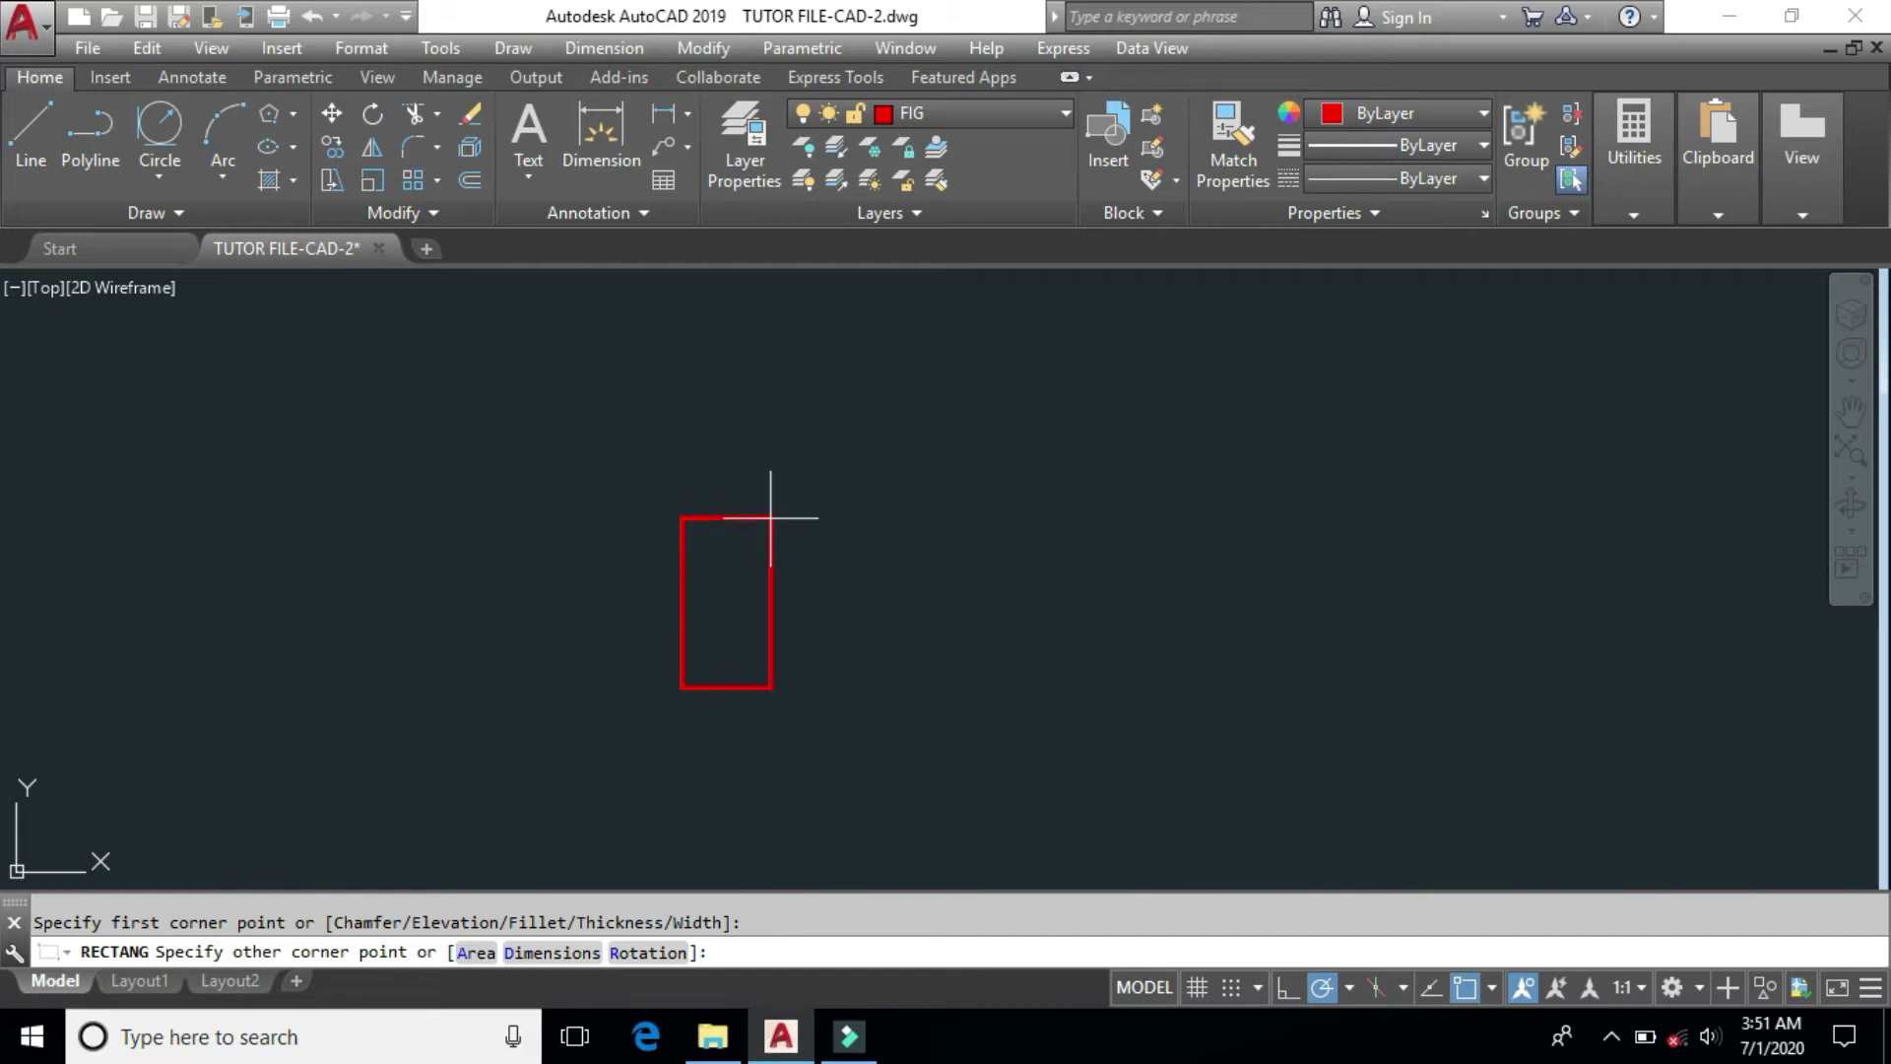
pyautogui.click(769, 519)
pyautogui.scroll(2, 732, 619)
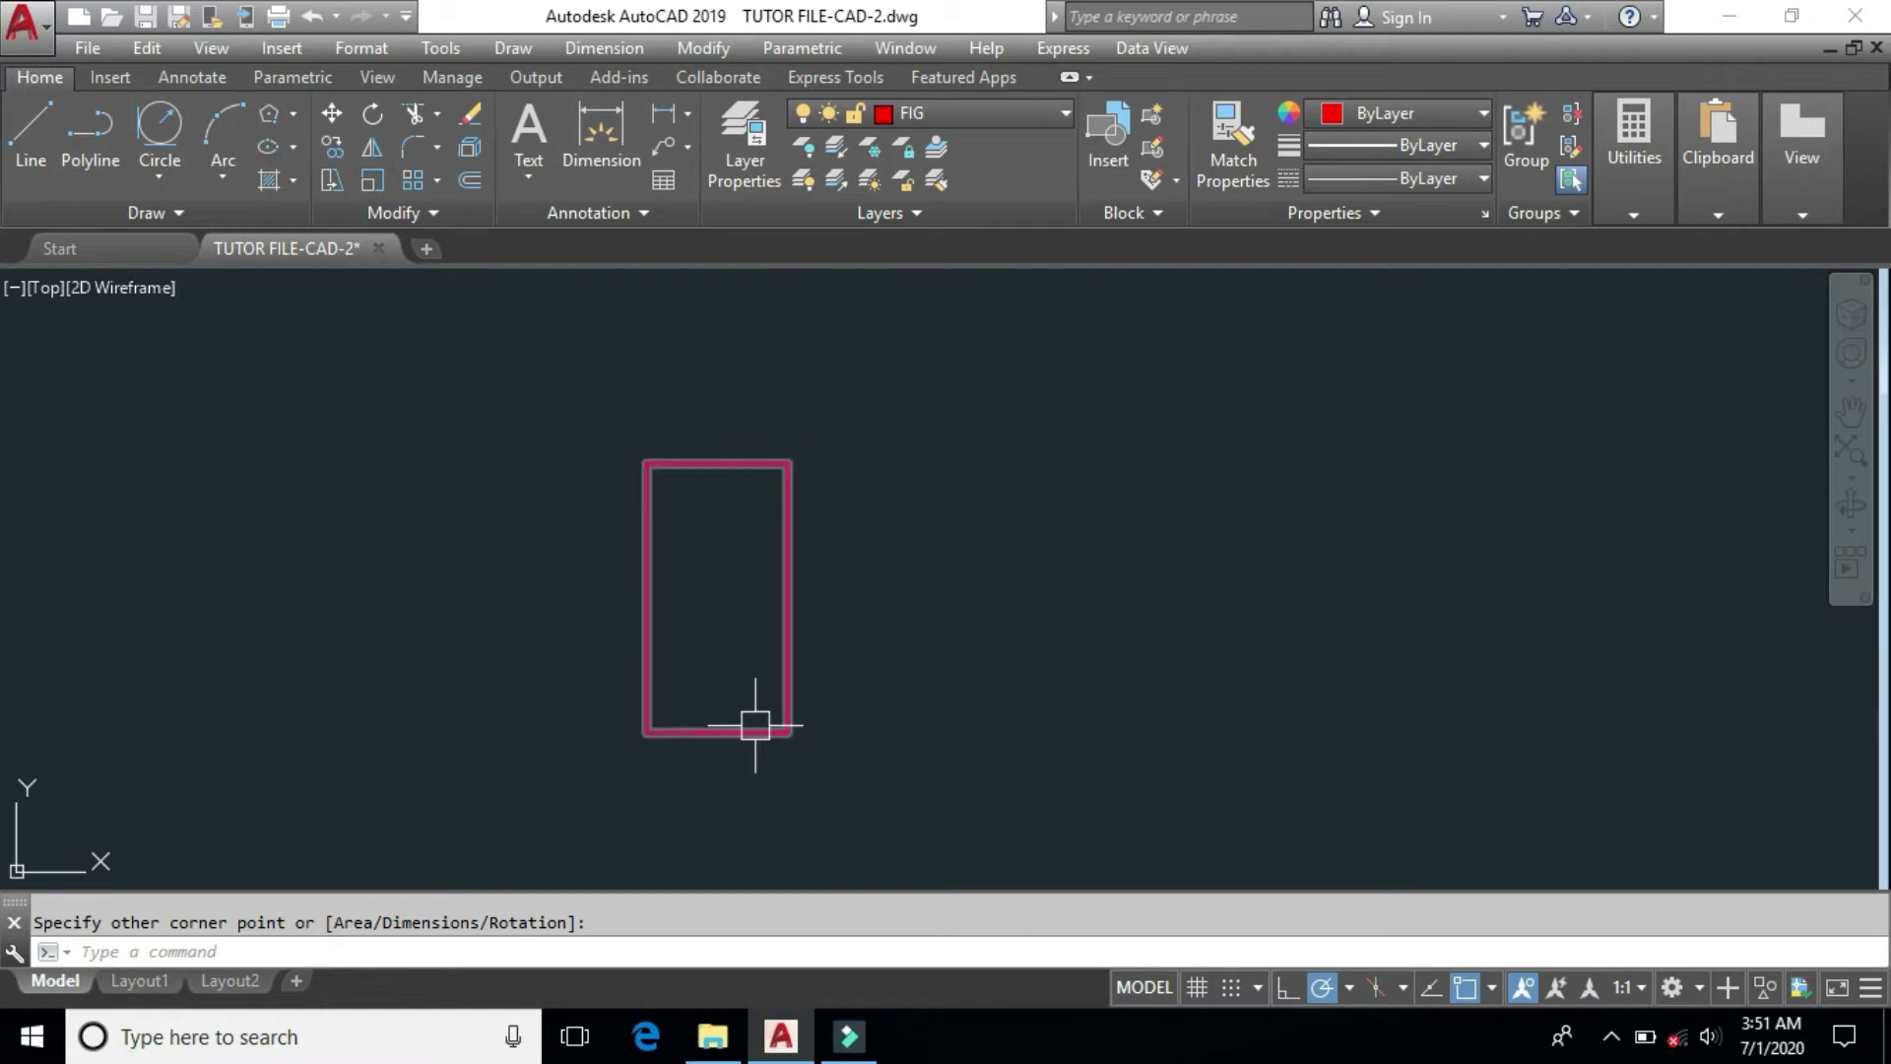
pyautogui.moveTo(958, 764); pyautogui.dragTo(1012, 759, button='middle')
pyautogui.moveTo(899, 666); pyautogui.dragTo(920, 688, button='middle')
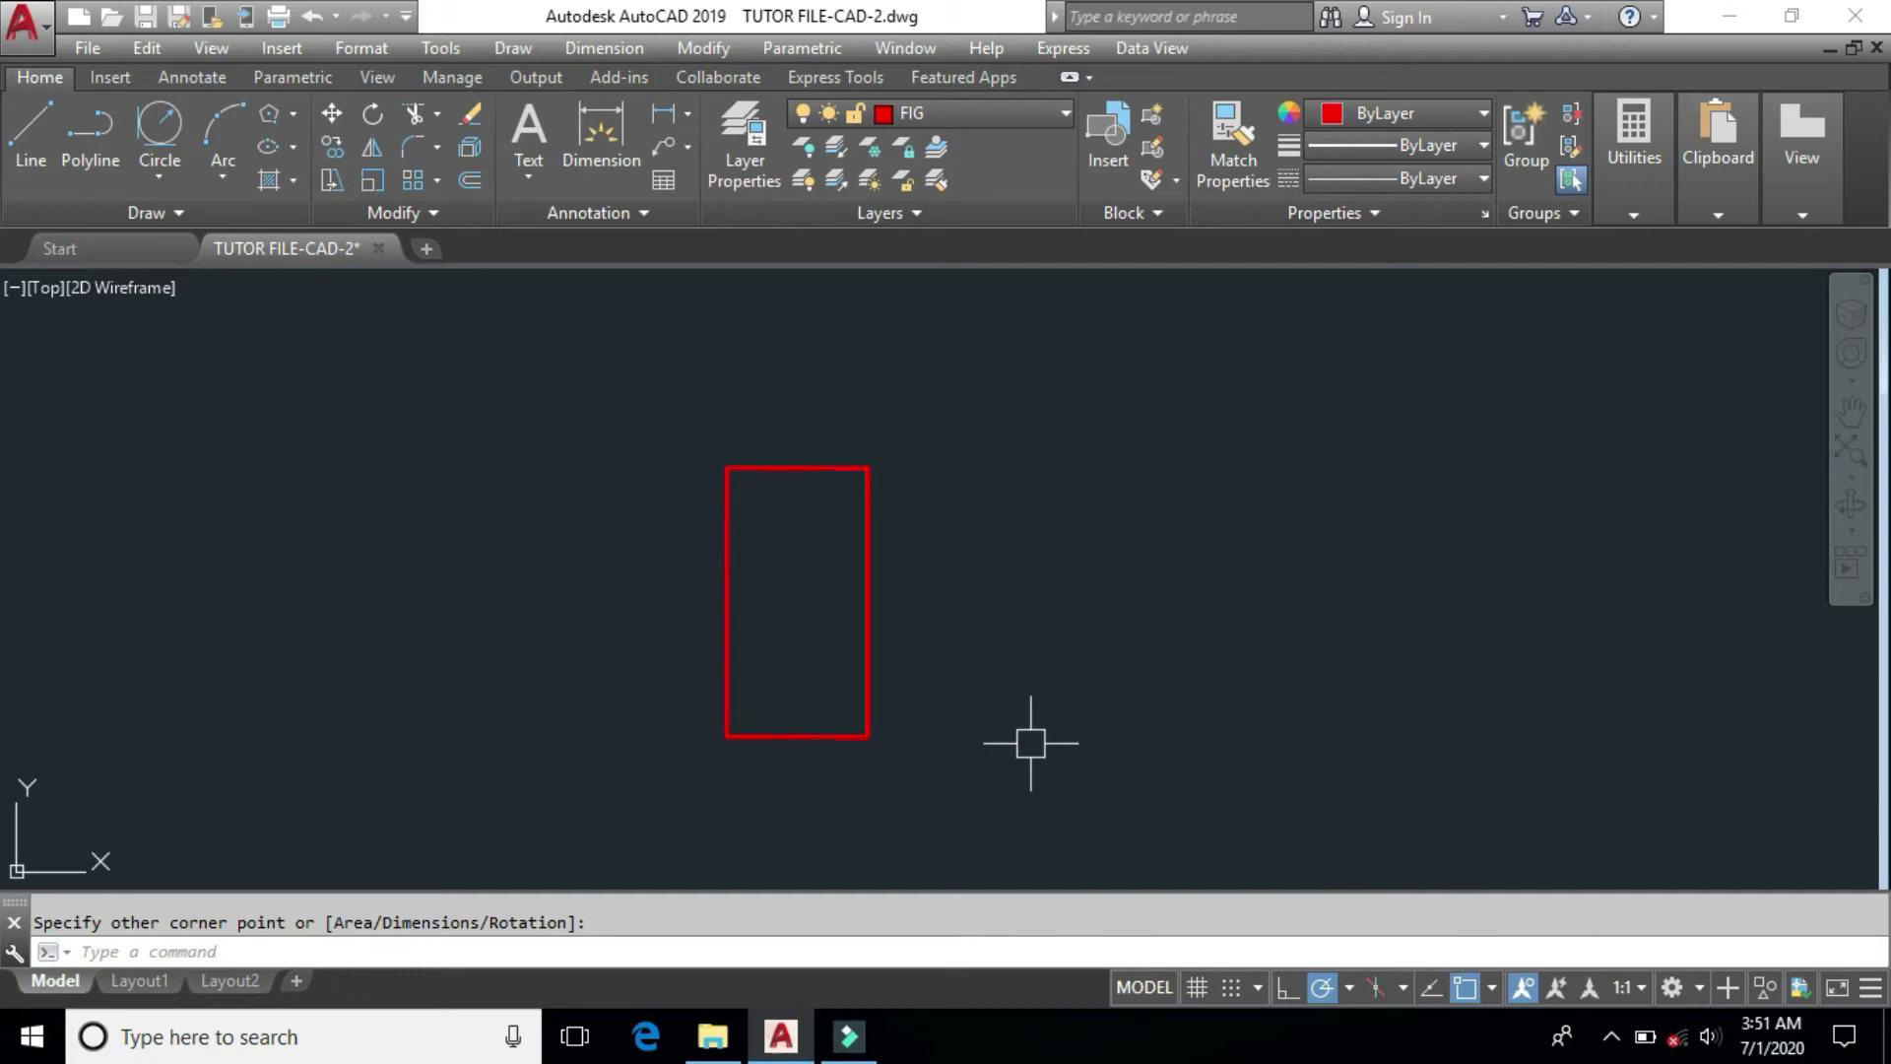
# Step: Place a point marker at the red rectangle's bottom-left corner with PO
pyautogui.write('po')
pyautogui.press('Return')
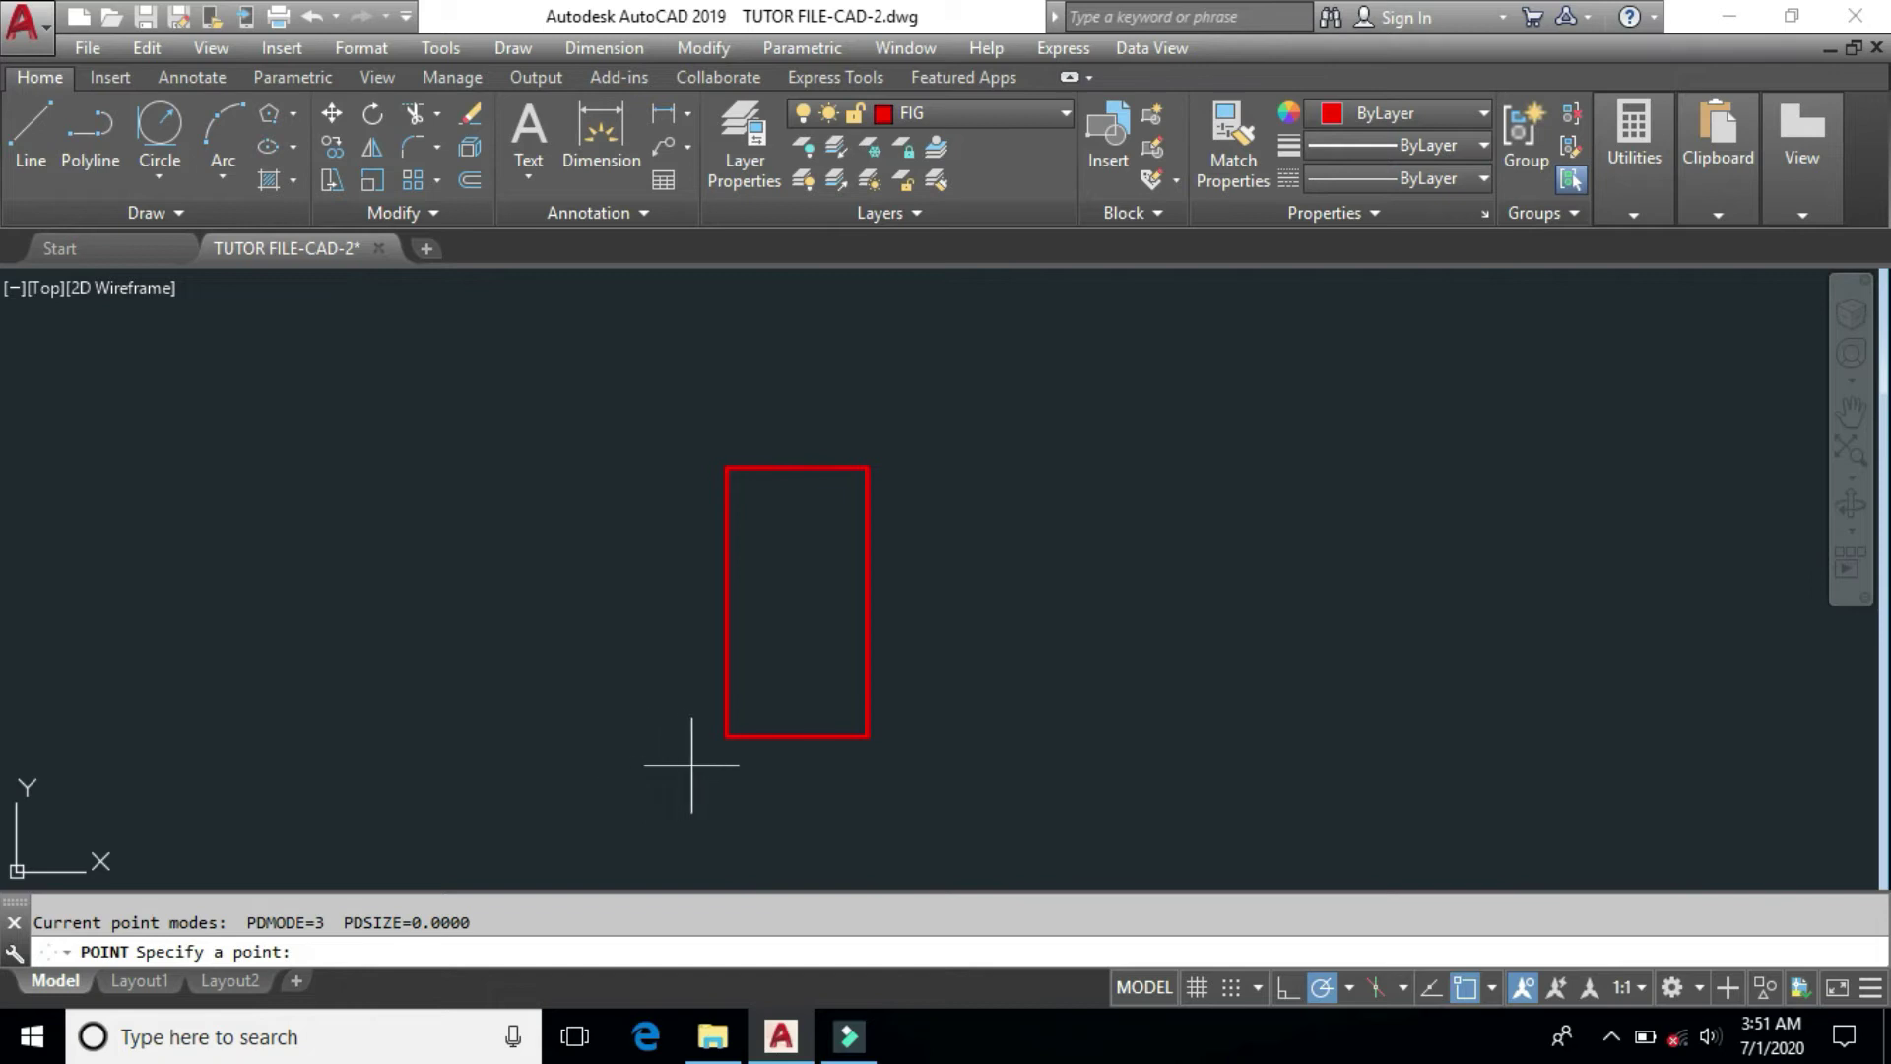
pyautogui.click(726, 736)
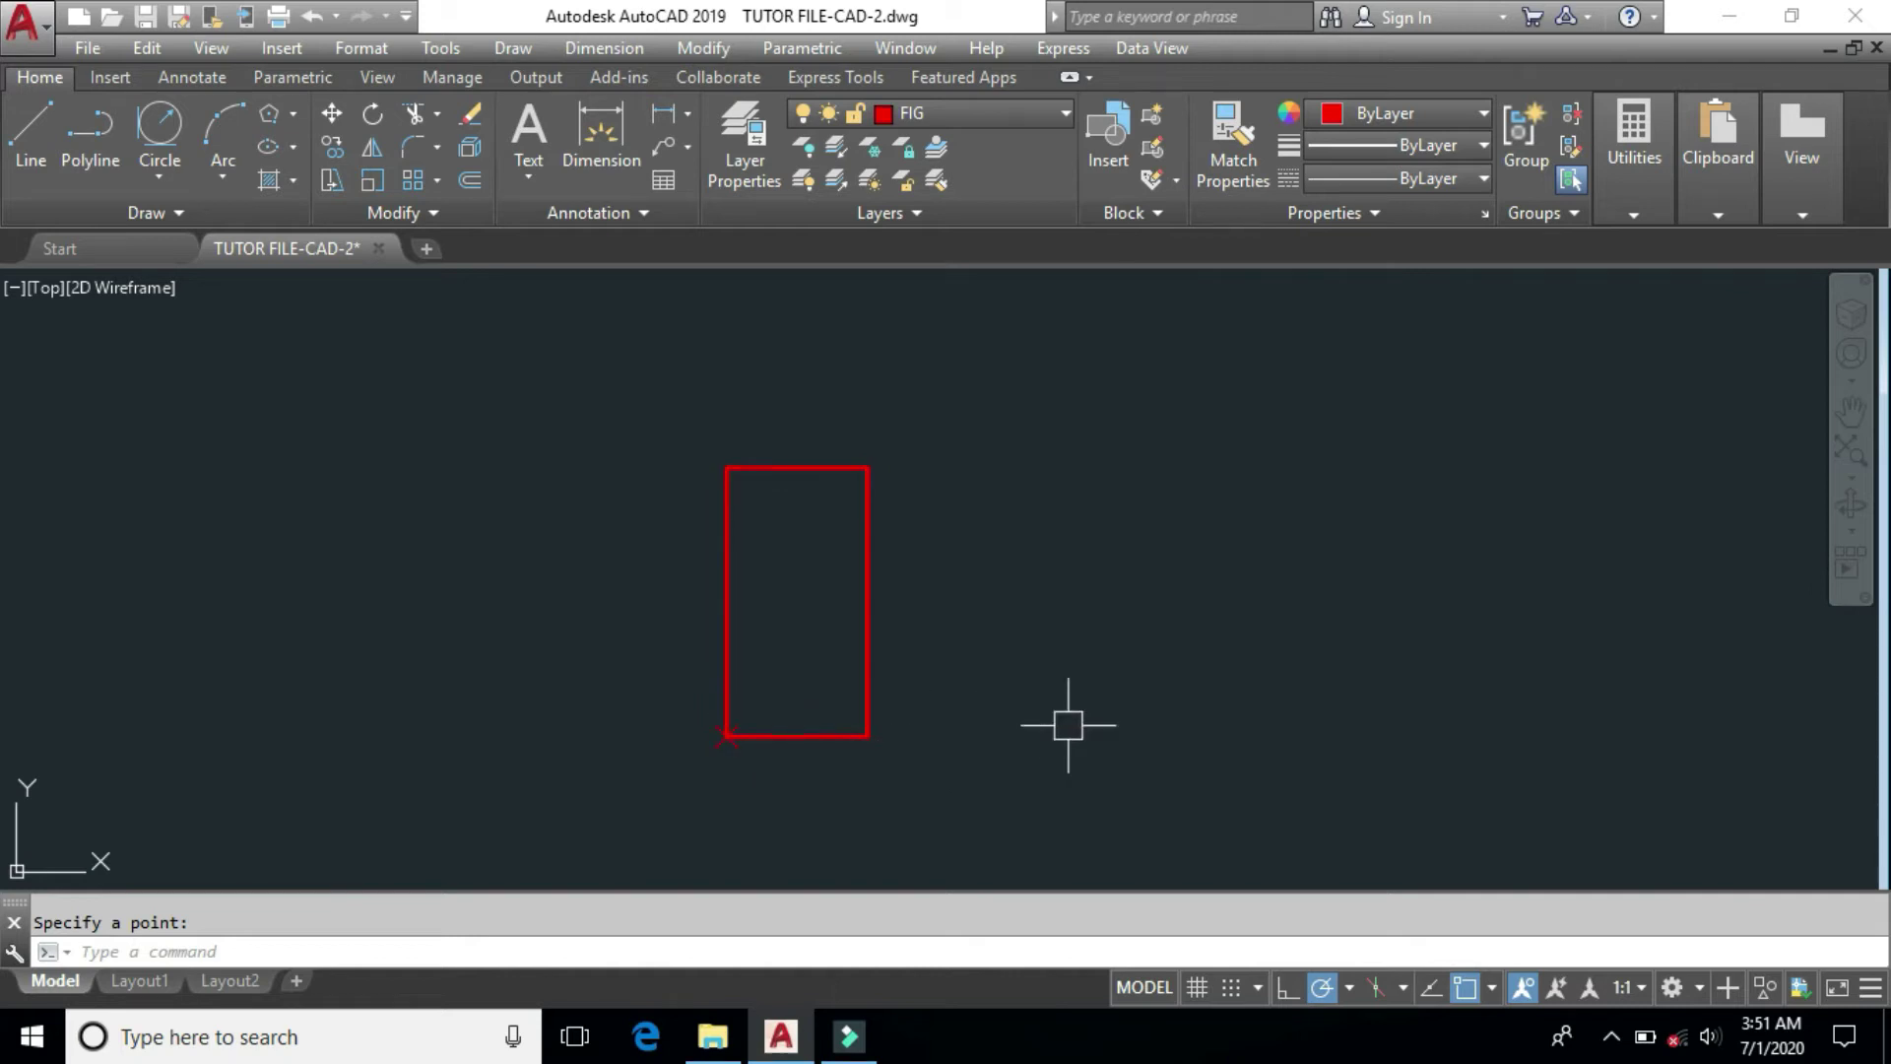
# Step: Move the point from the lower-left corner to the lower-right corner
pyautogui.click(709, 742)
pyautogui.write('m')
pyautogui.press('Return')
pyautogui.click(740, 743)
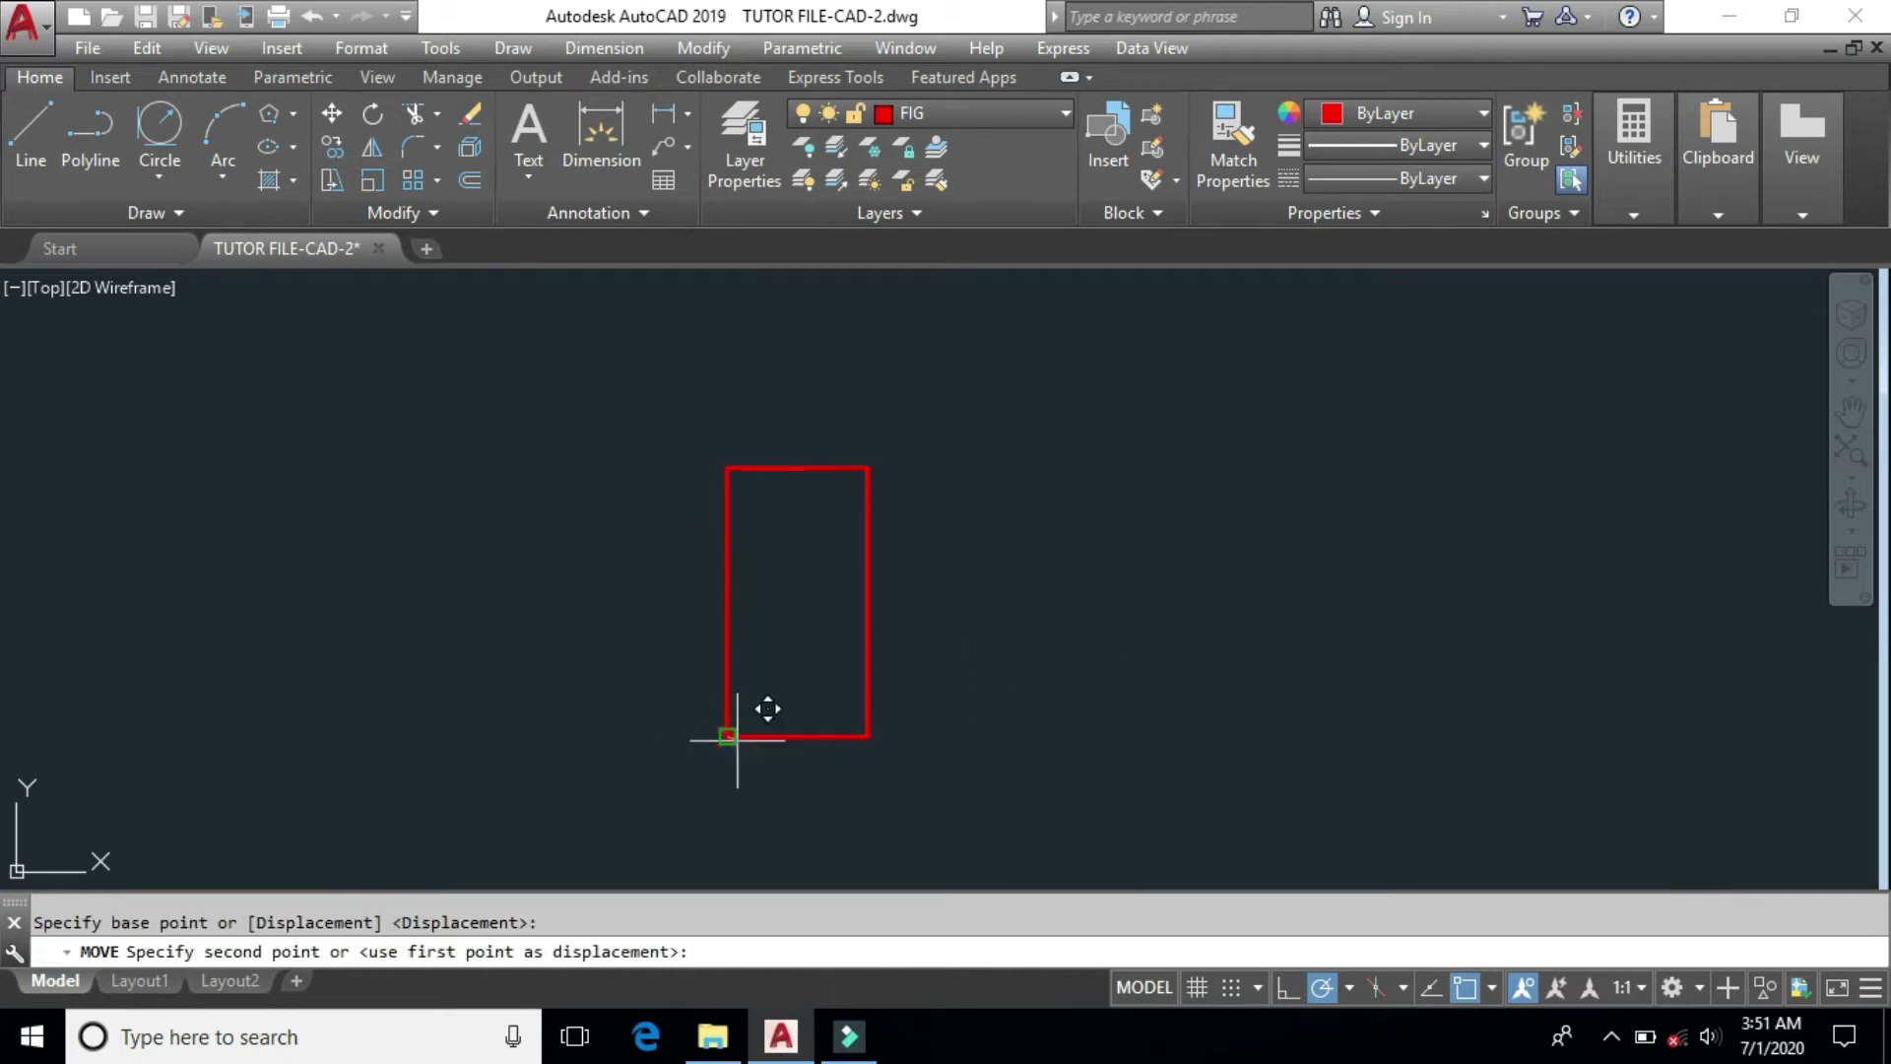
pyautogui.click(857, 738)
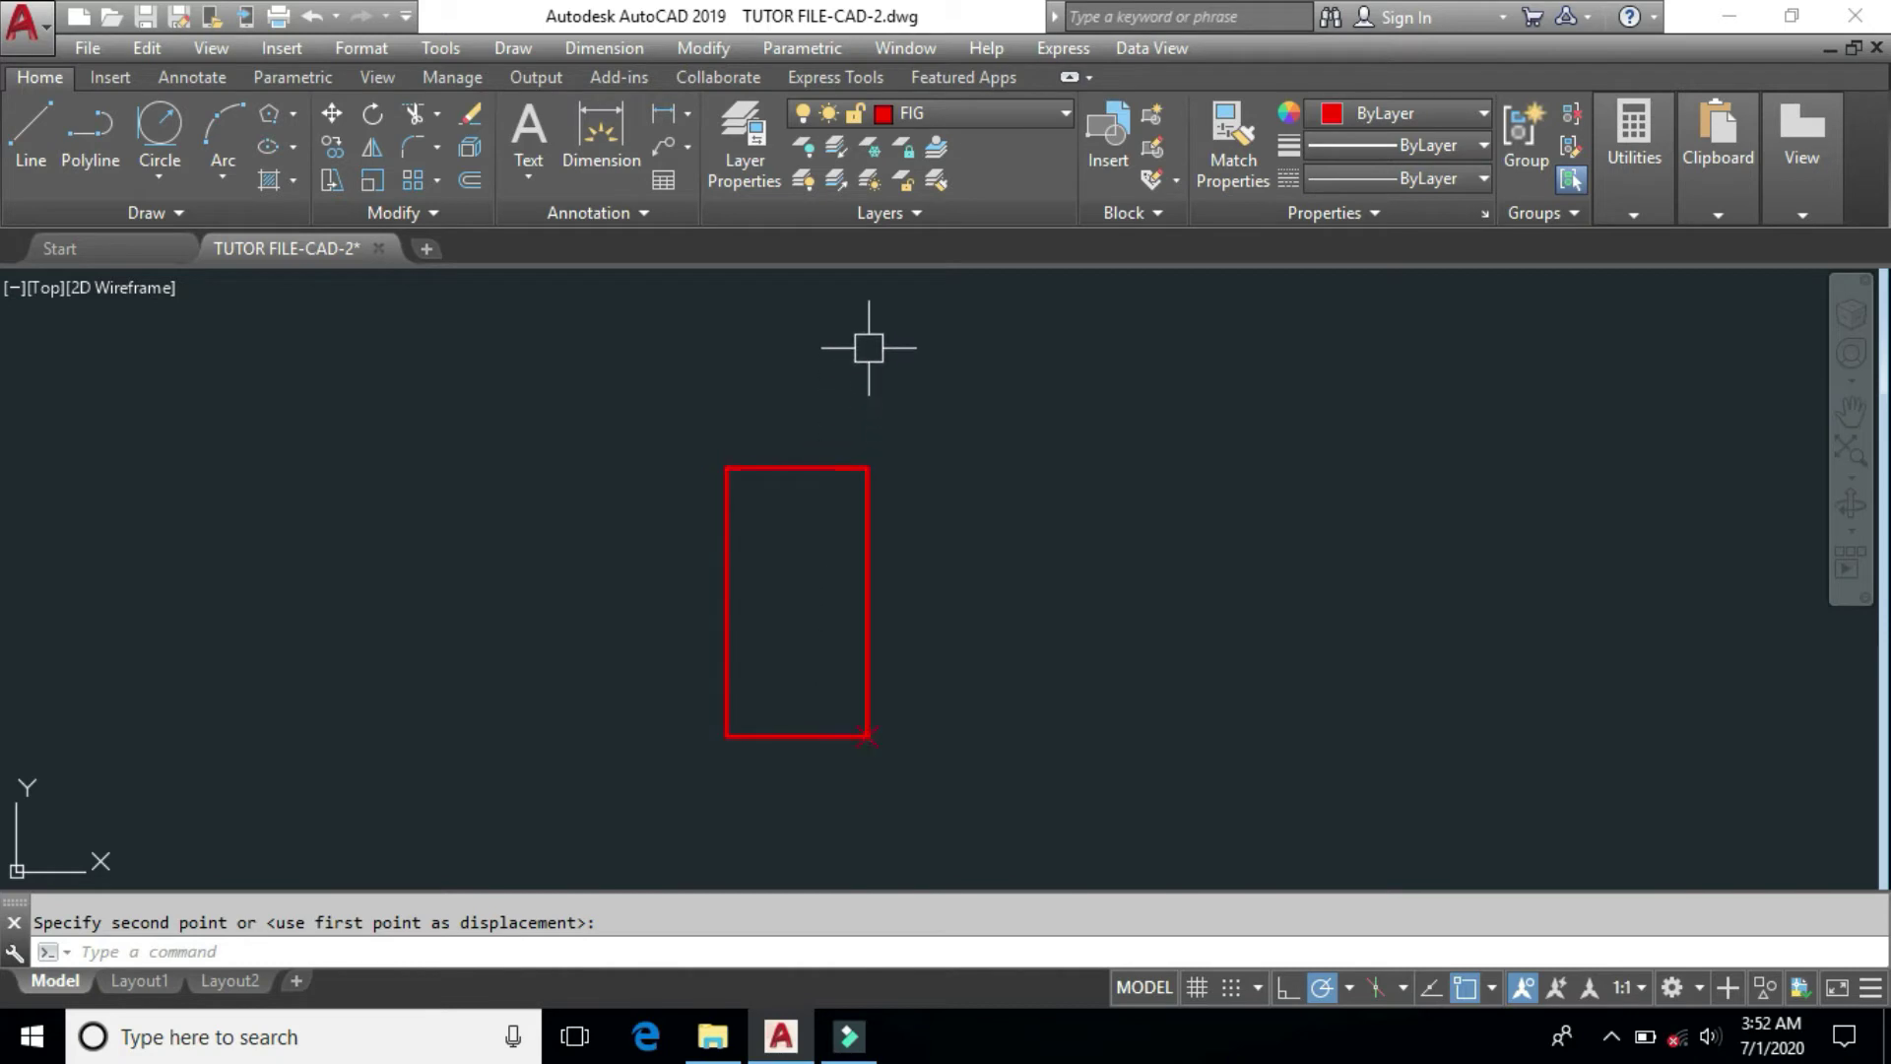
# Step: Move the point back from the lower-right corner to the lower-left corner
pyautogui.click(814, 676)
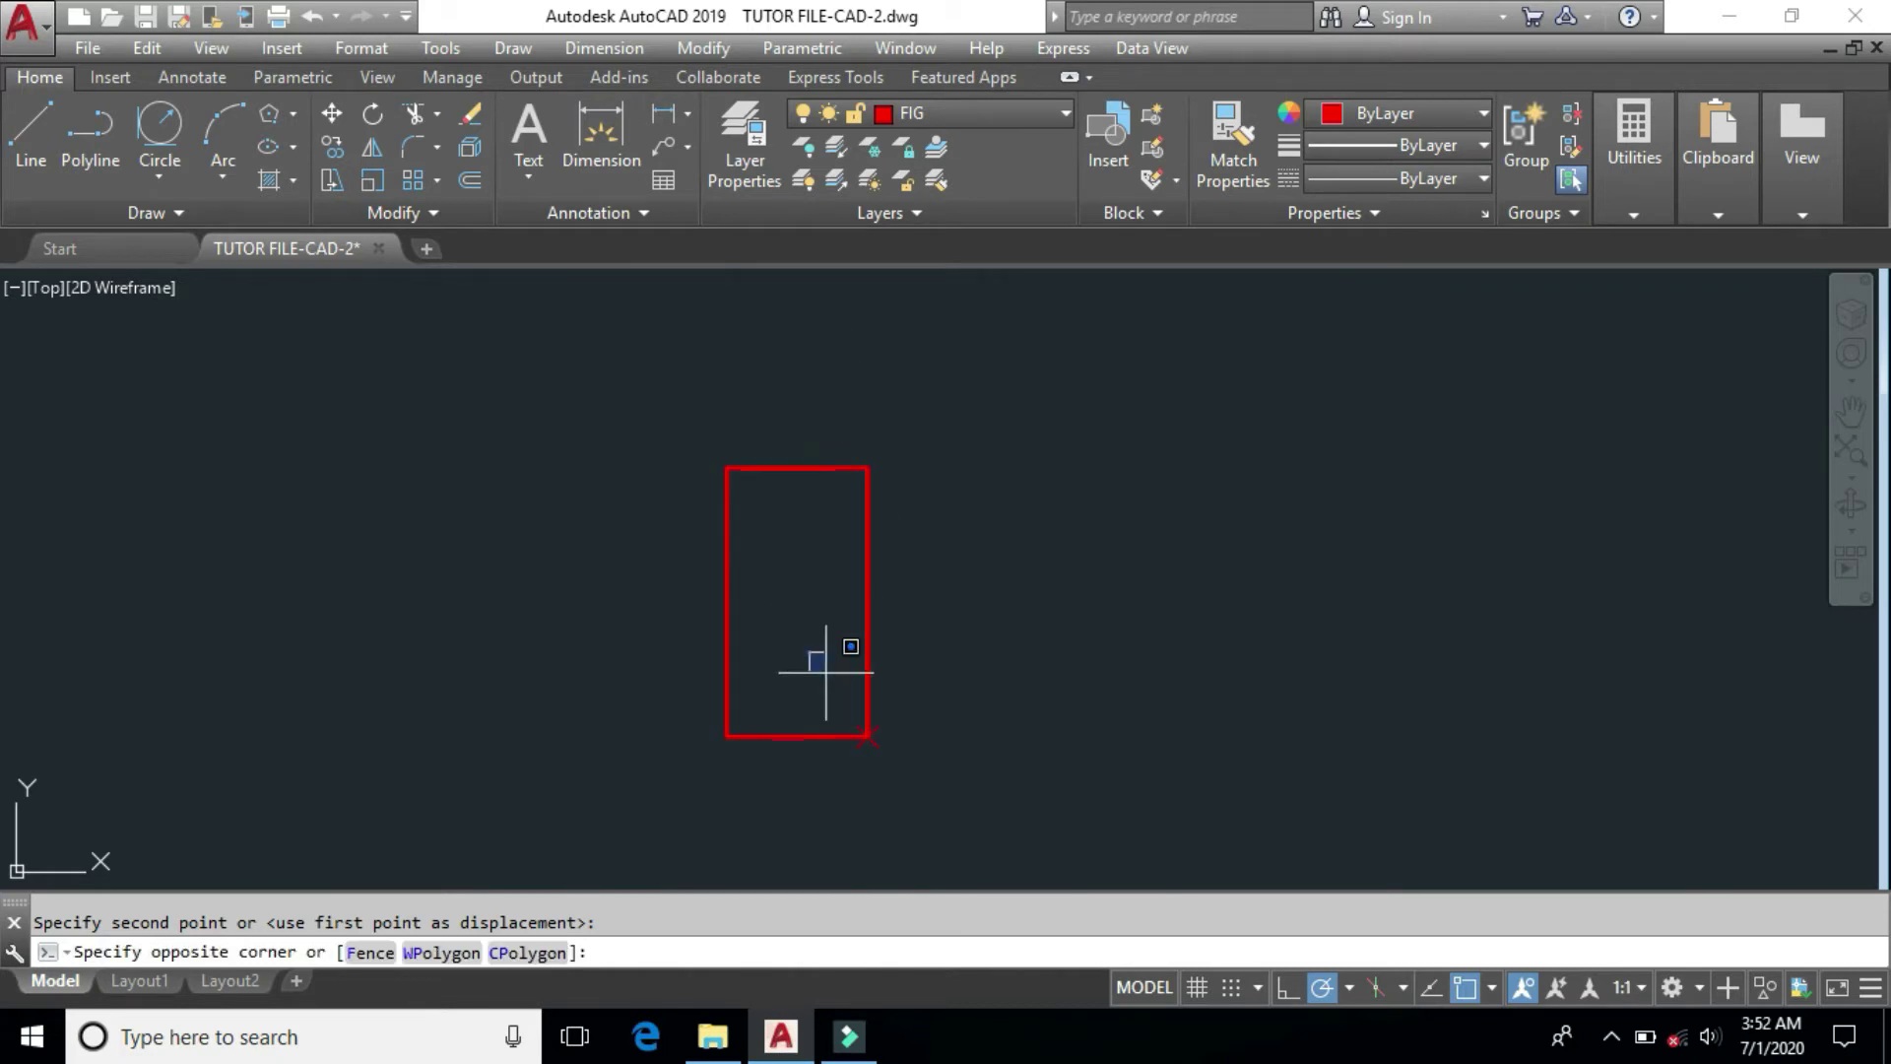
pyautogui.click(966, 857)
pyautogui.write('m')
pyautogui.press('Return')
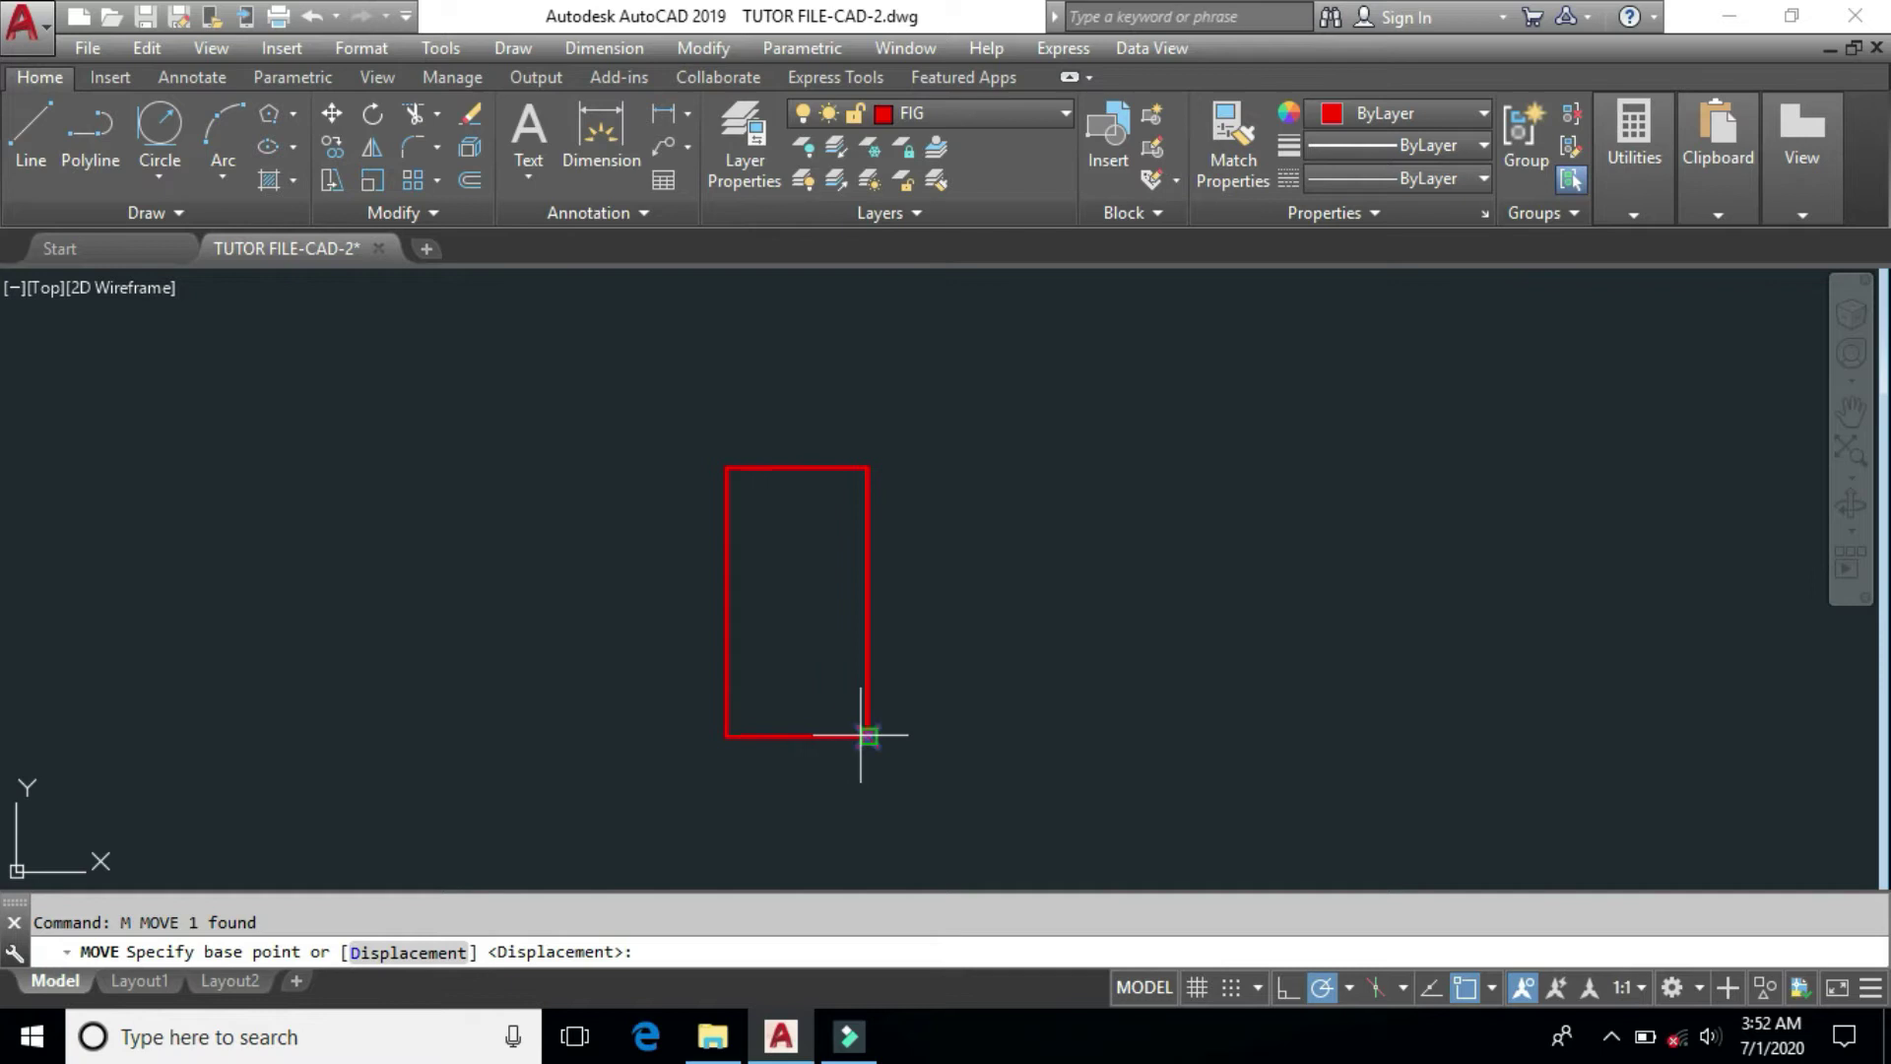
pyautogui.click(868, 735)
pyautogui.click(726, 736)
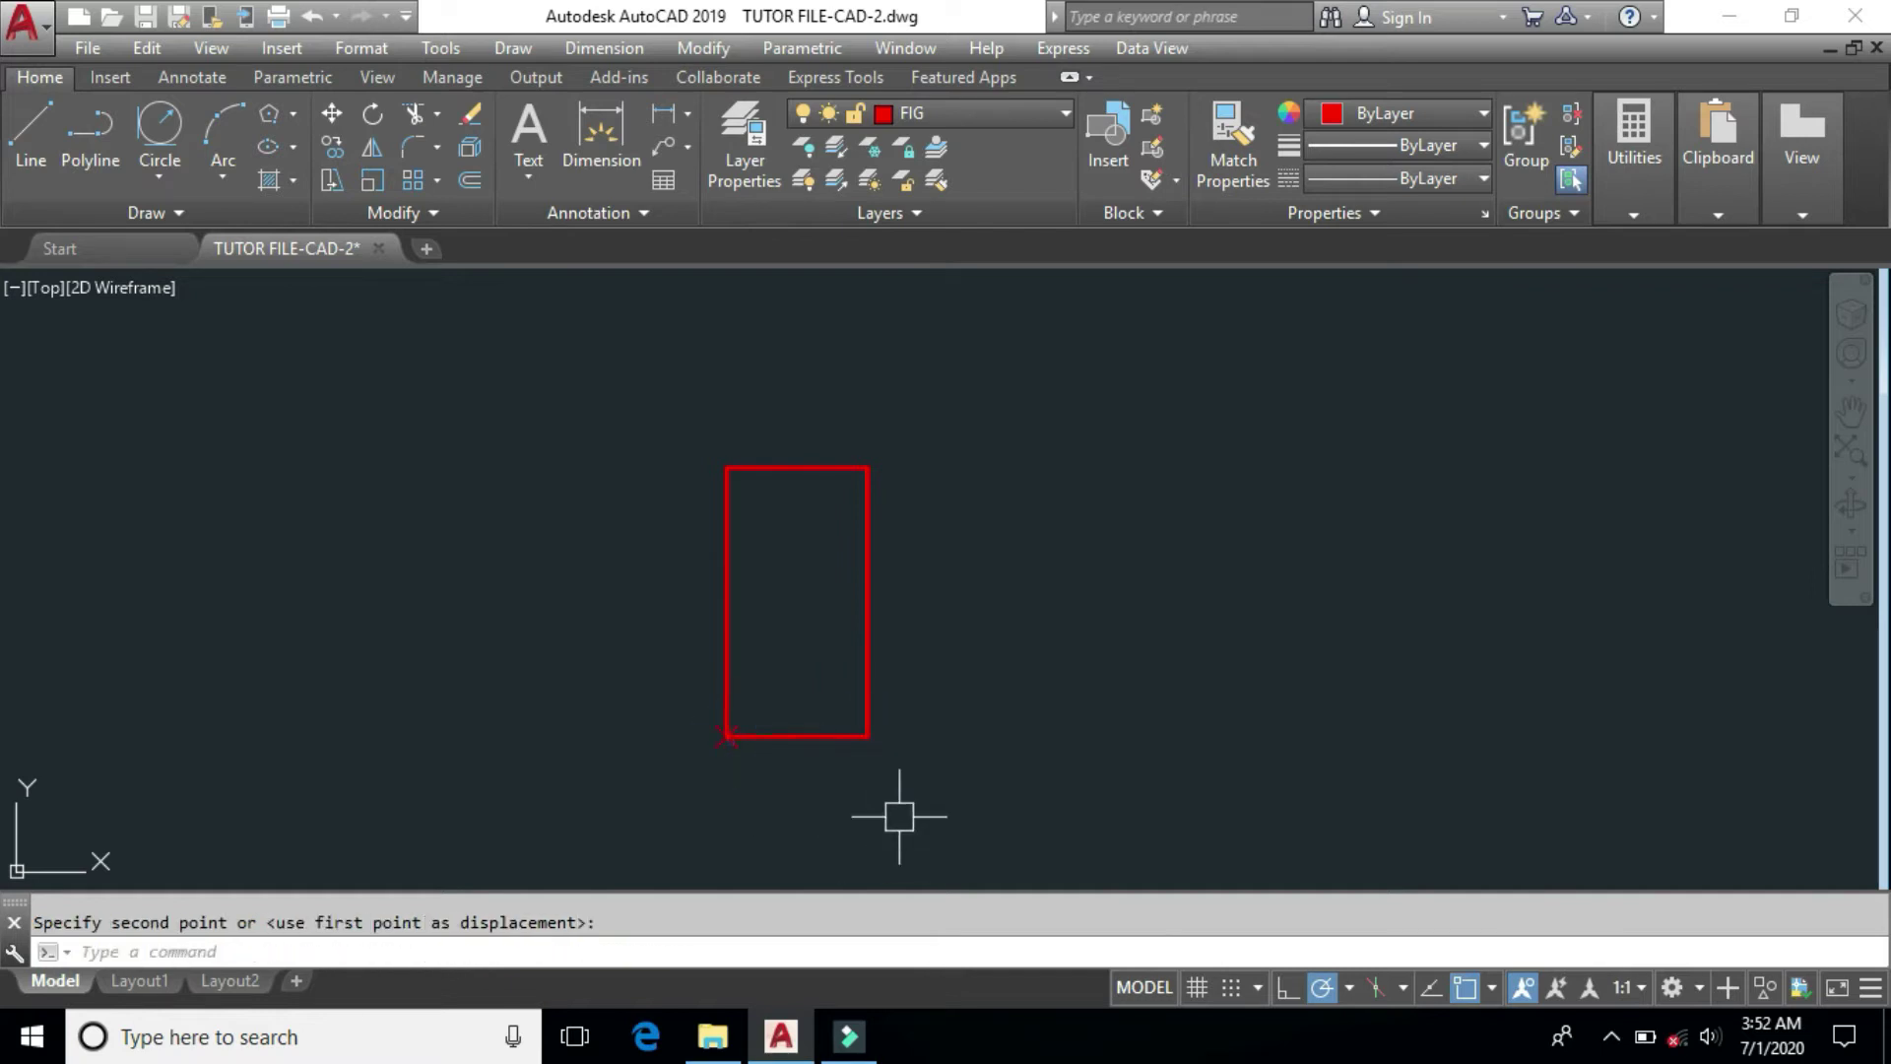
pyautogui.write('sc')
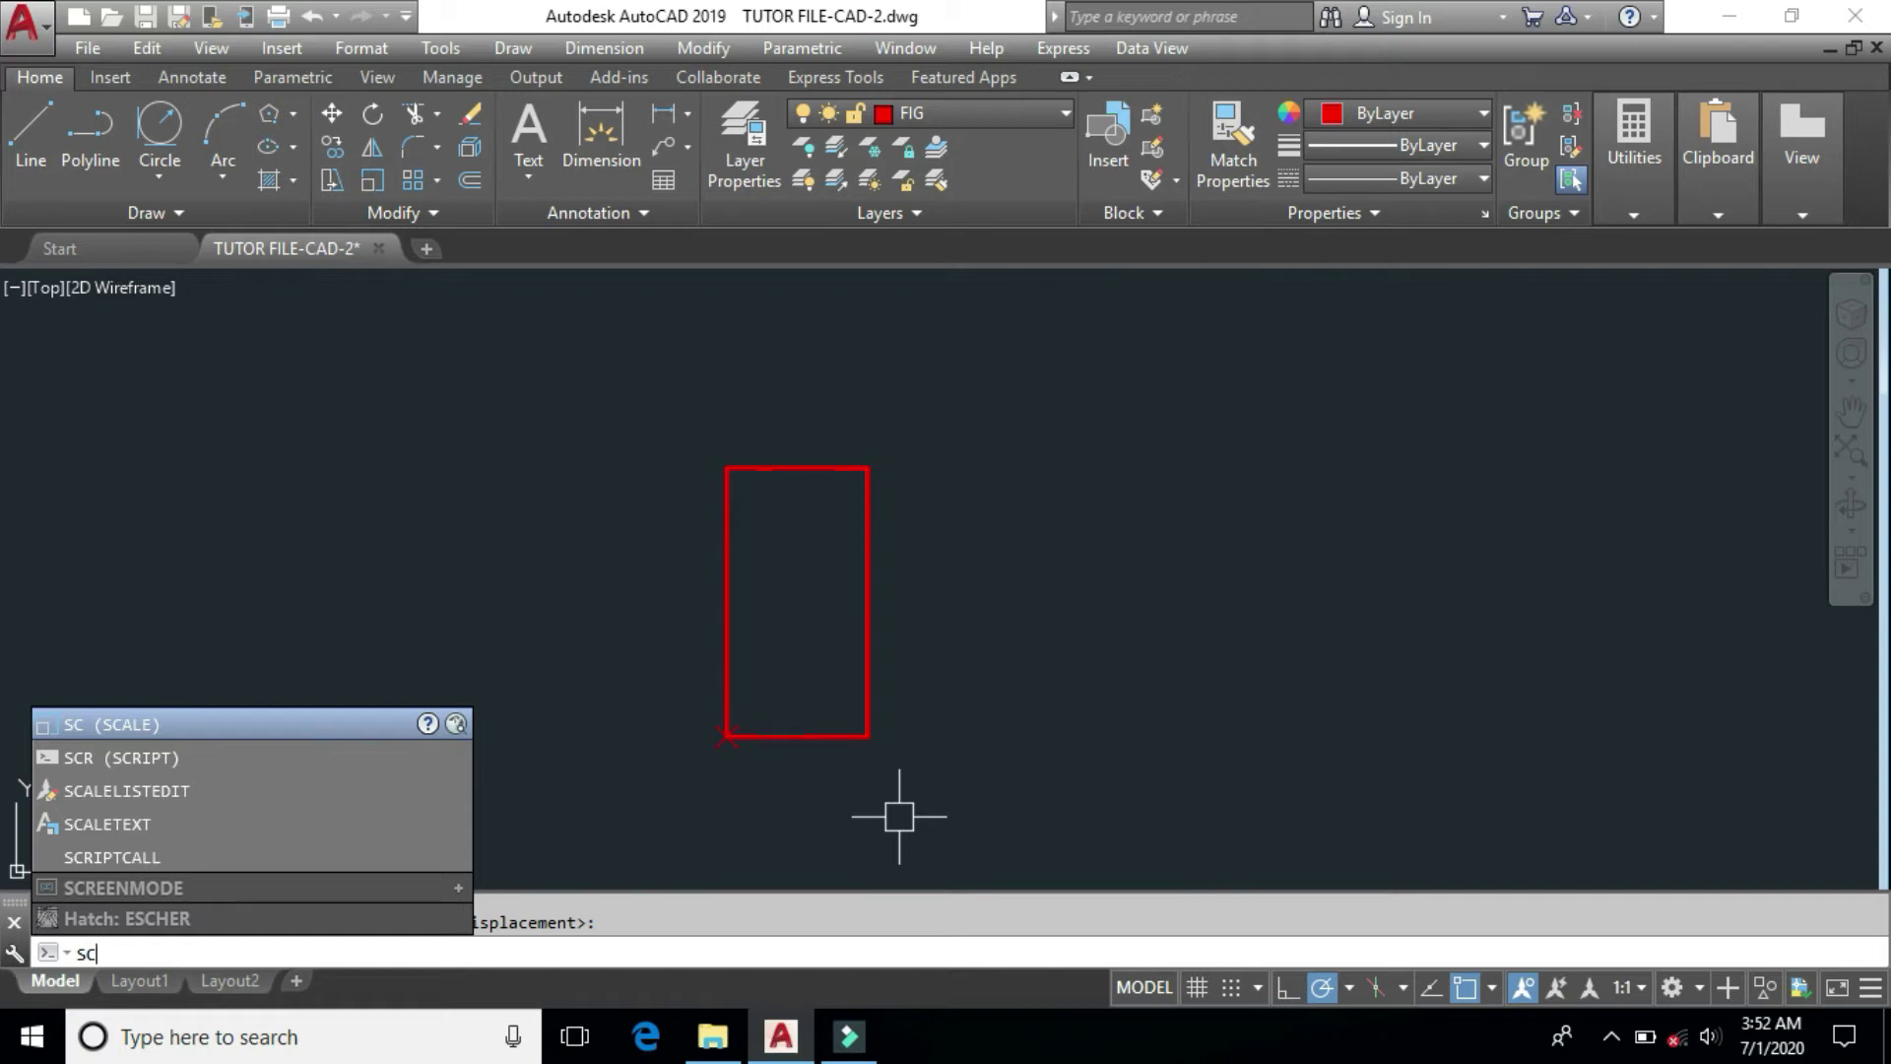
# Step: Cancel a scale attempt and place points at the top-right, top-left and bottom-right corners
pyautogui.press('Return')
pyautogui.click(868, 691)
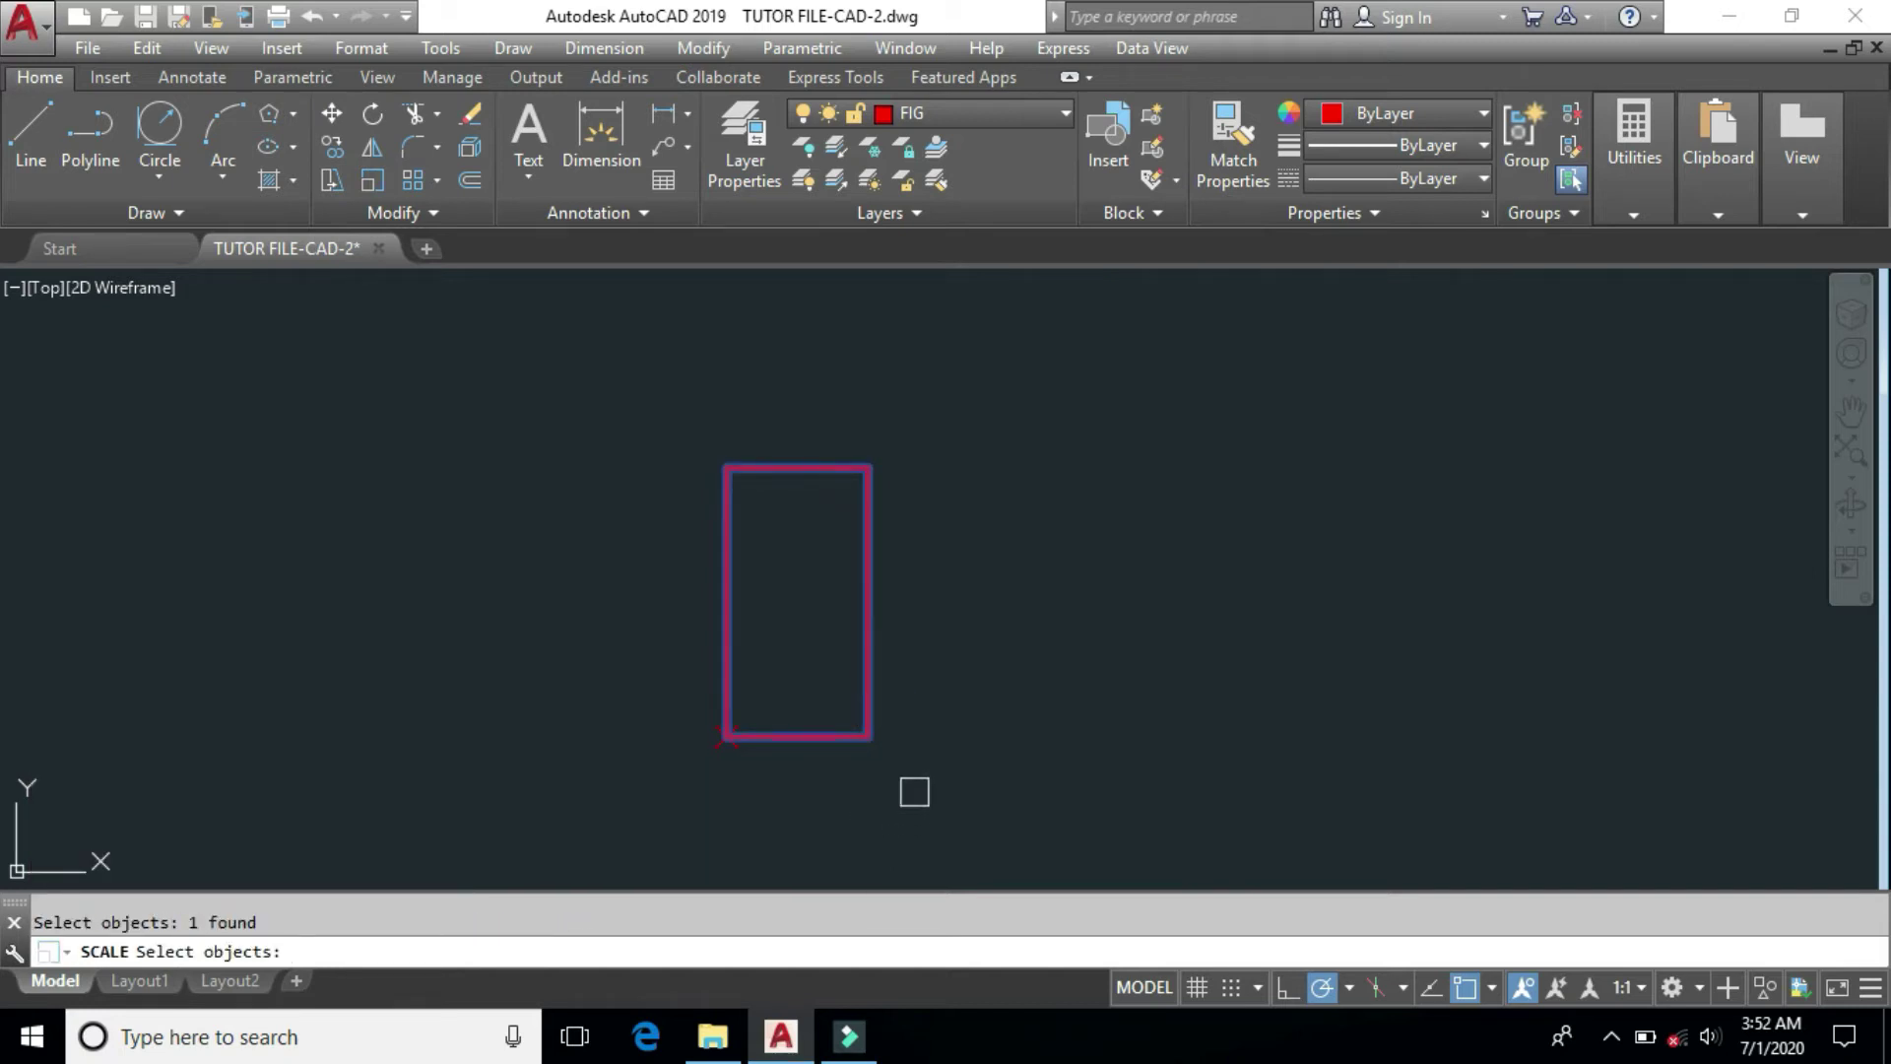
pyautogui.press('Escape')
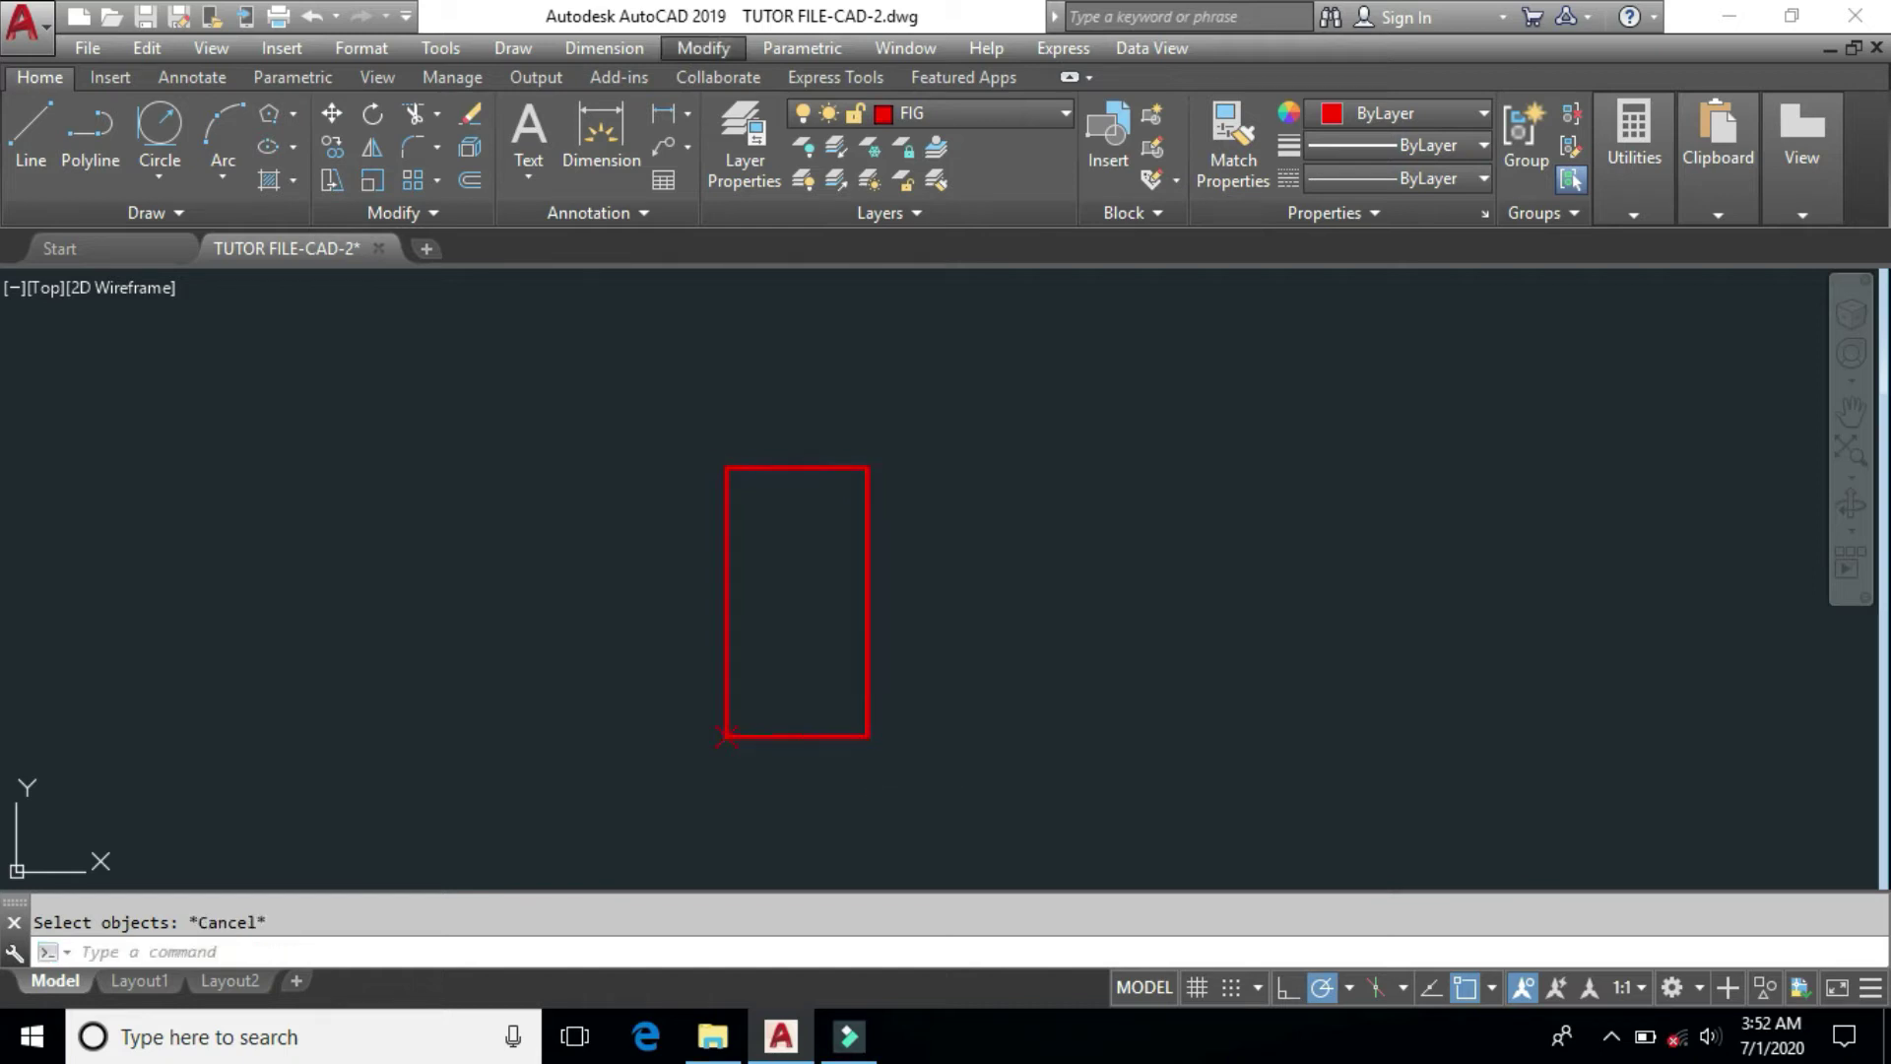
pyautogui.click(859, 430)
pyautogui.write('b')
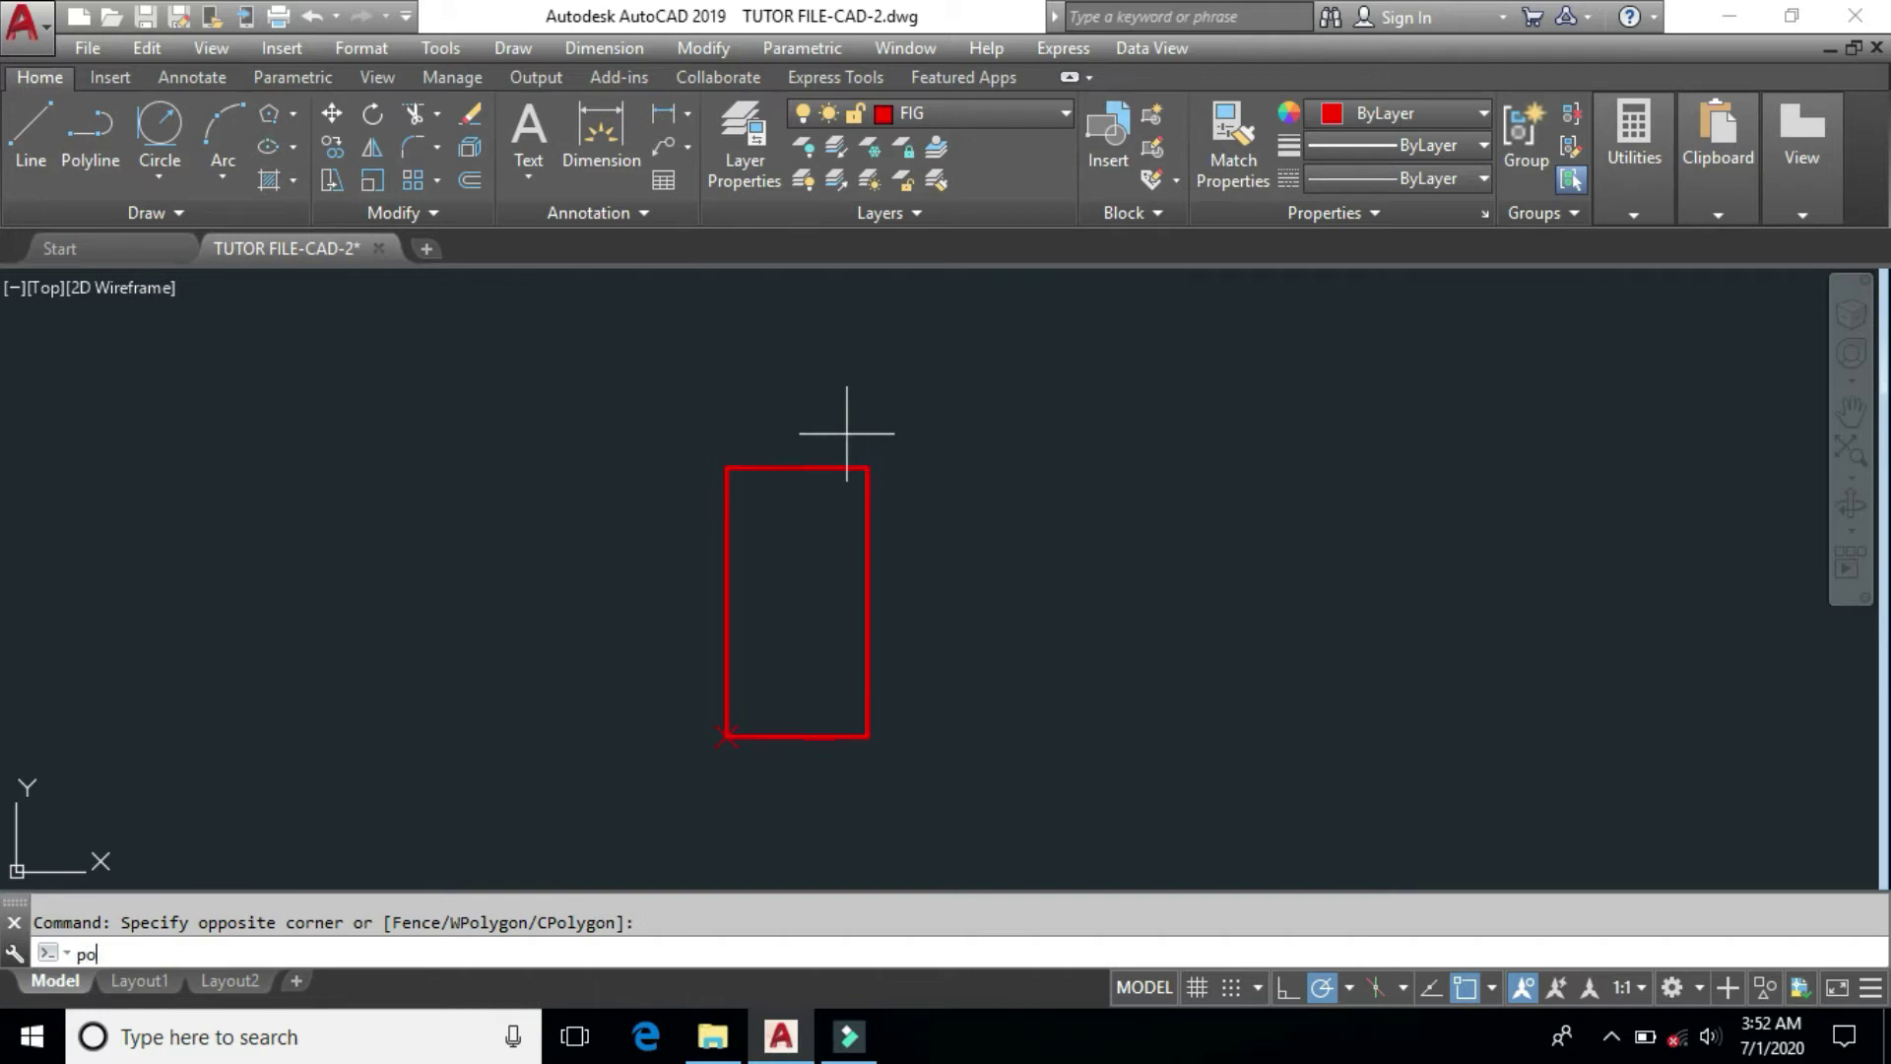
pyautogui.write('o')
pyautogui.press('Return')
pyautogui.click(868, 468)
pyautogui.press('Return')
pyautogui.click(722, 477)
pyautogui.press('Return')
pyautogui.click(867, 737)
# Step: Make the bottom-left corner point green
pyautogui.click(685, 690)
pyautogui.click(759, 803)
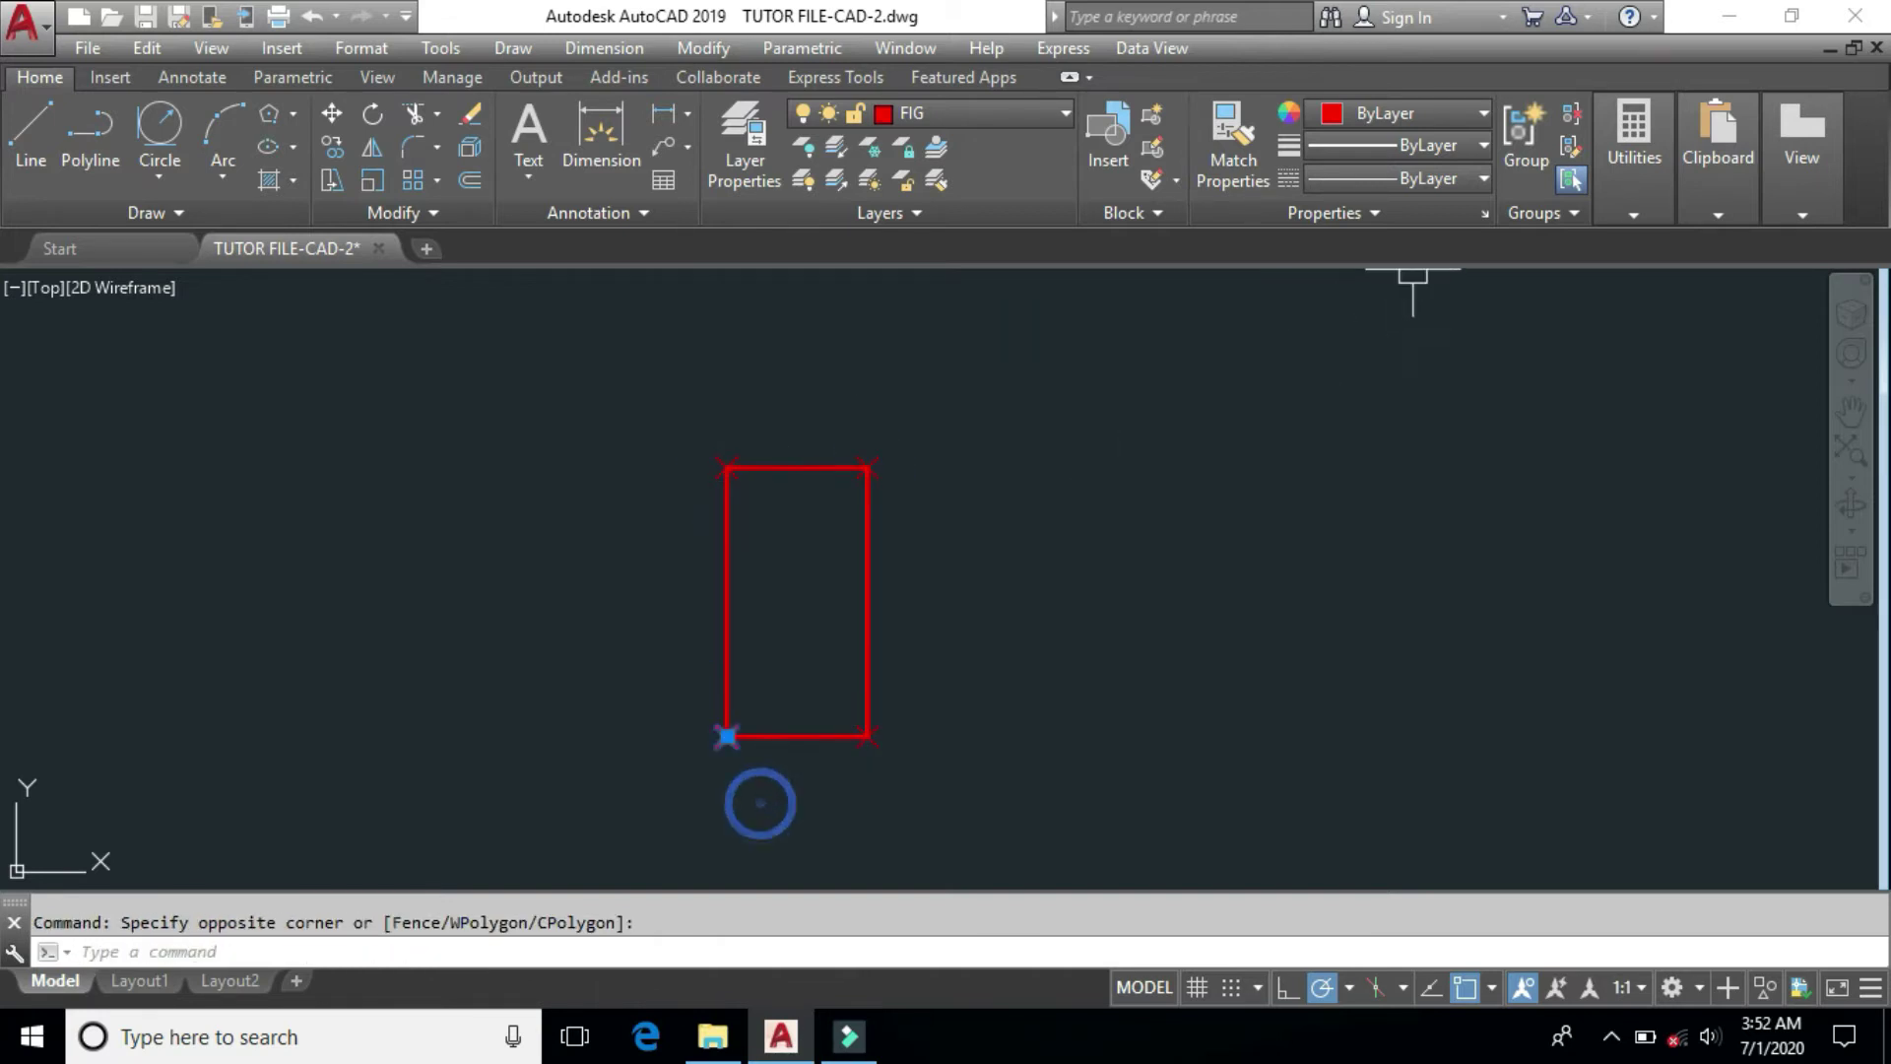
pyautogui.click(1387, 120)
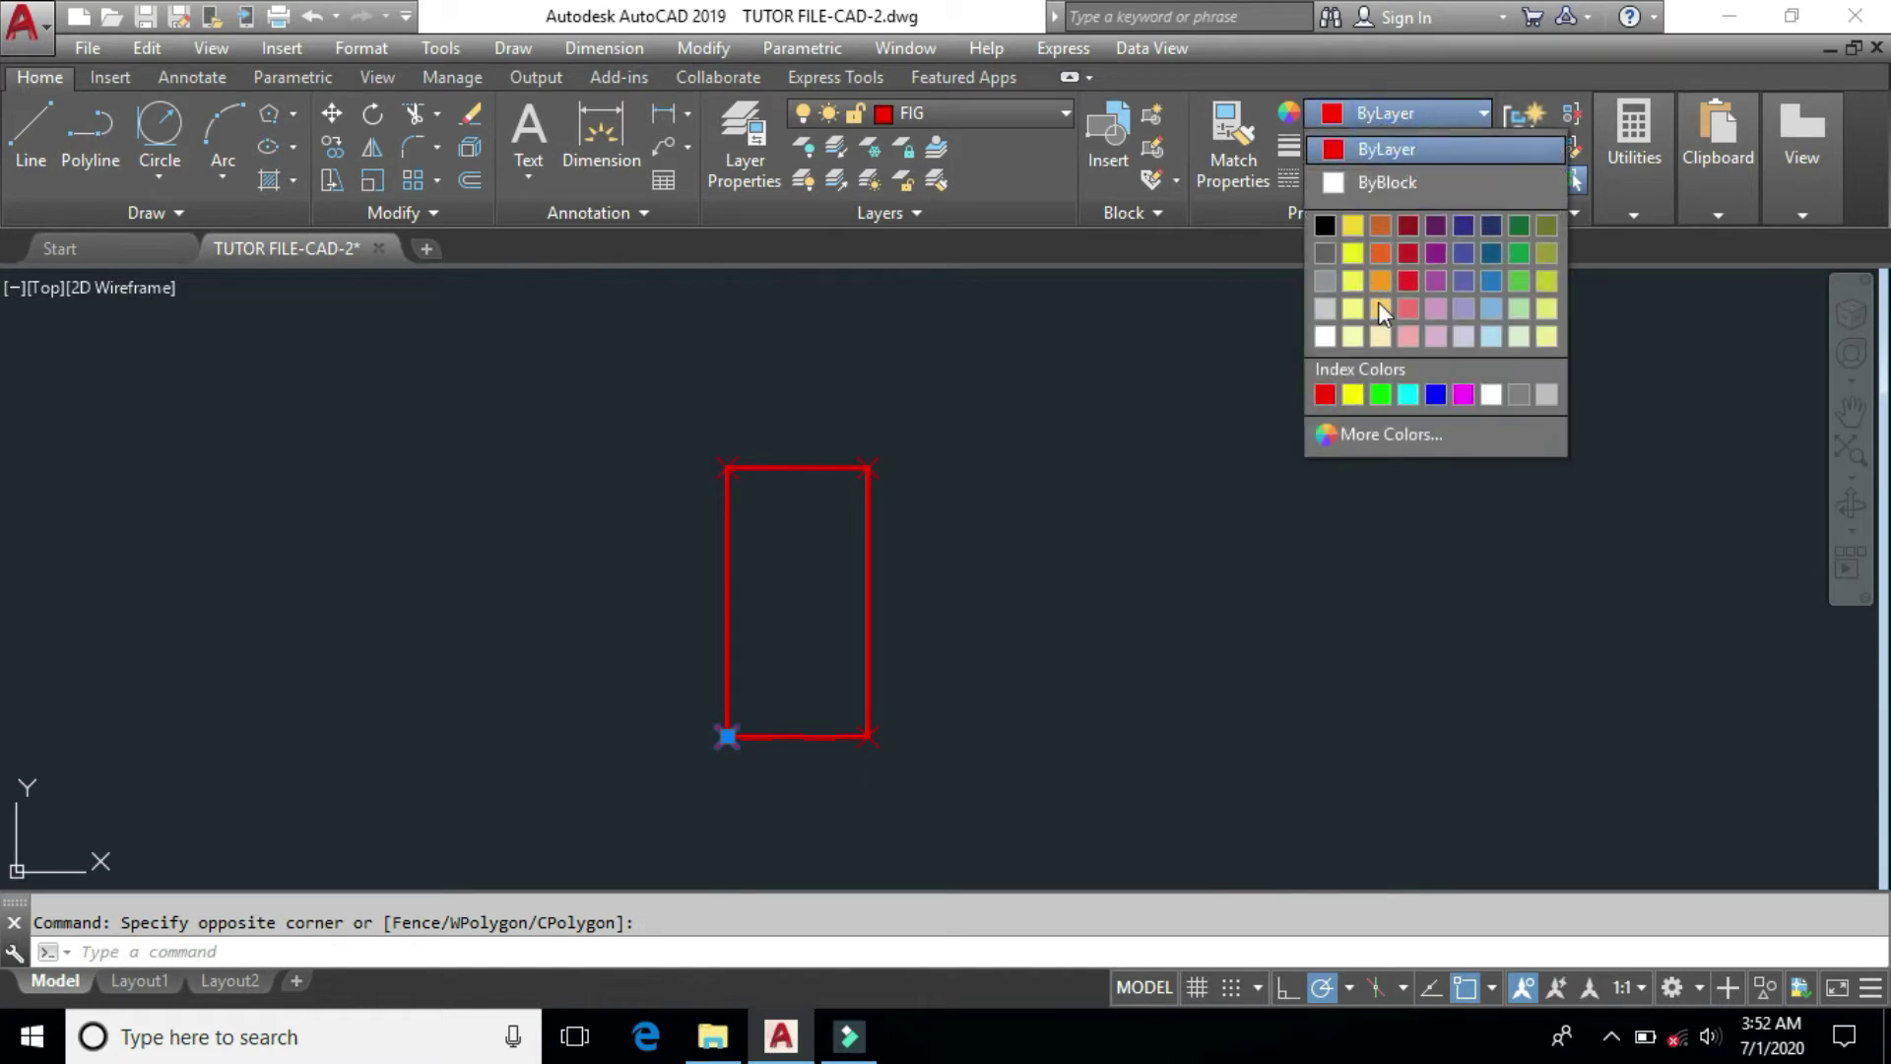
pyautogui.click(1380, 394)
pyautogui.press('Escape')
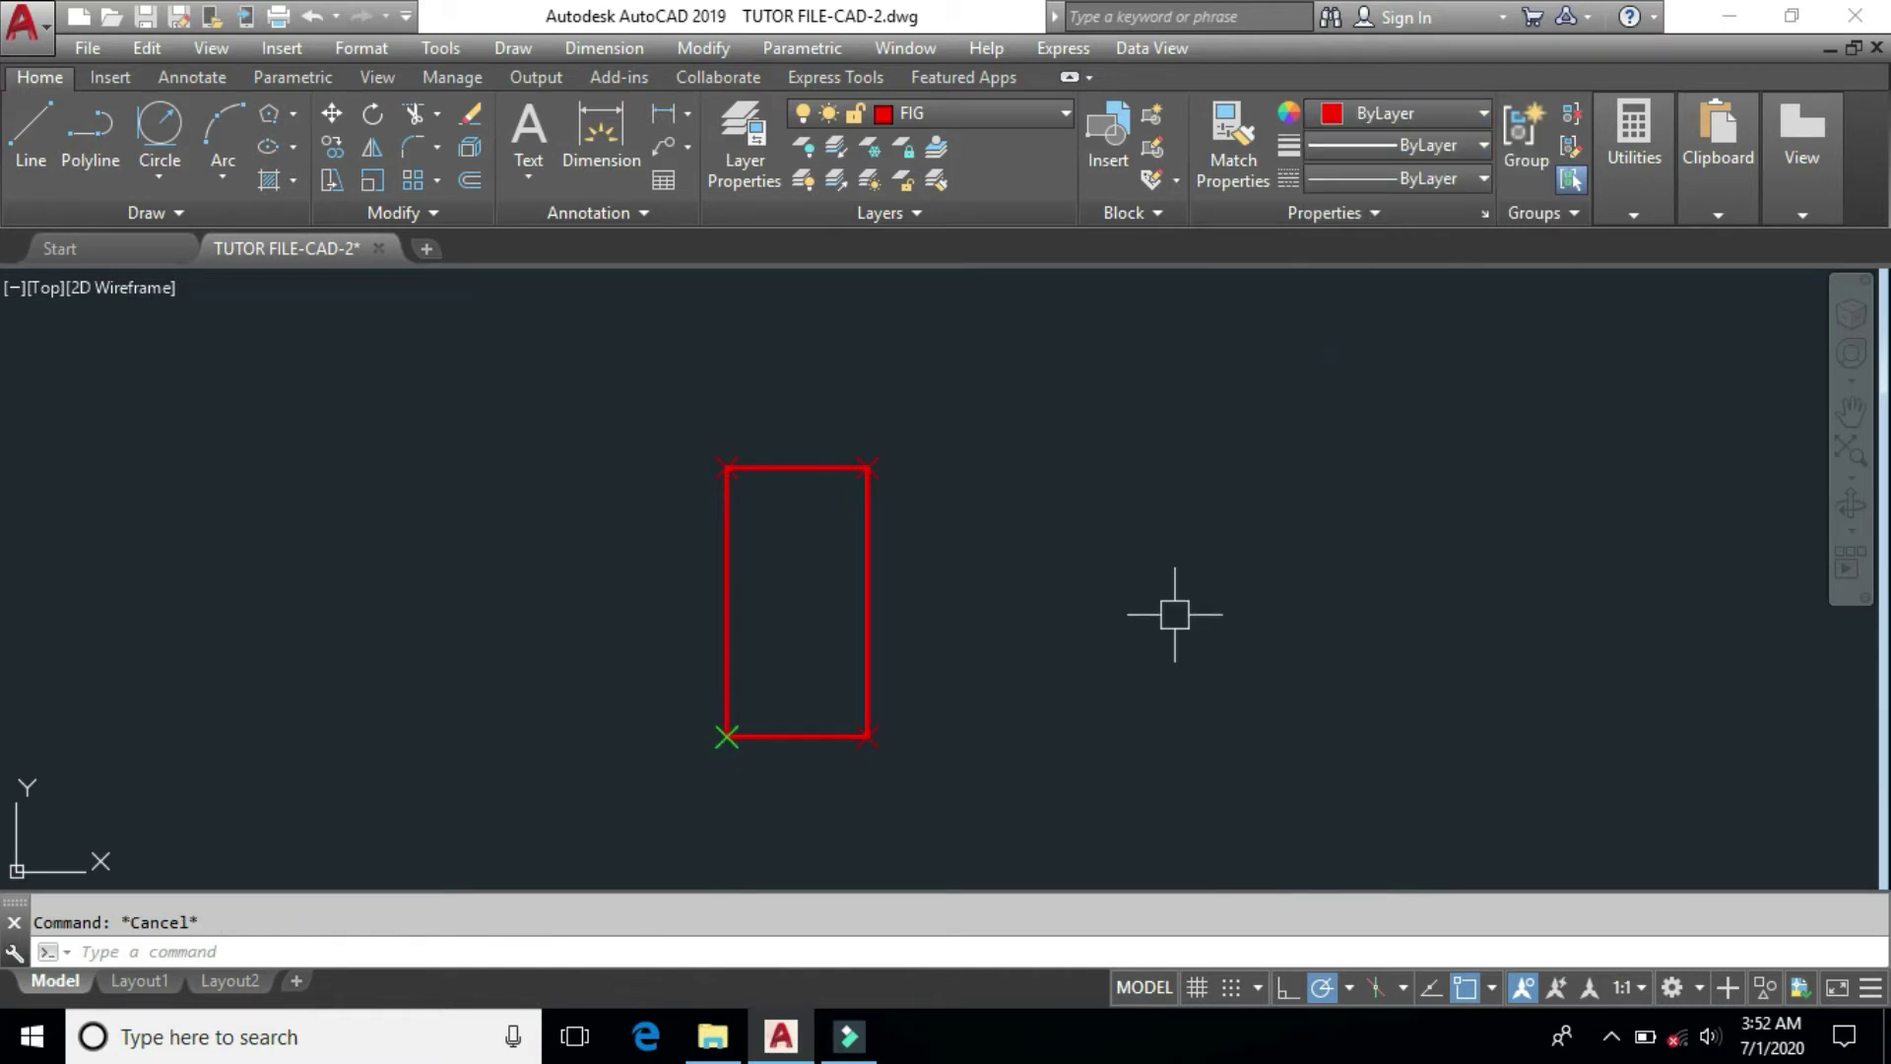
# Step: Scale the red rectangle by factor 2 about its lower-left corner
pyautogui.write('sc')
pyautogui.press('Return')
pyautogui.click(866, 574)
pyautogui.press('Return')
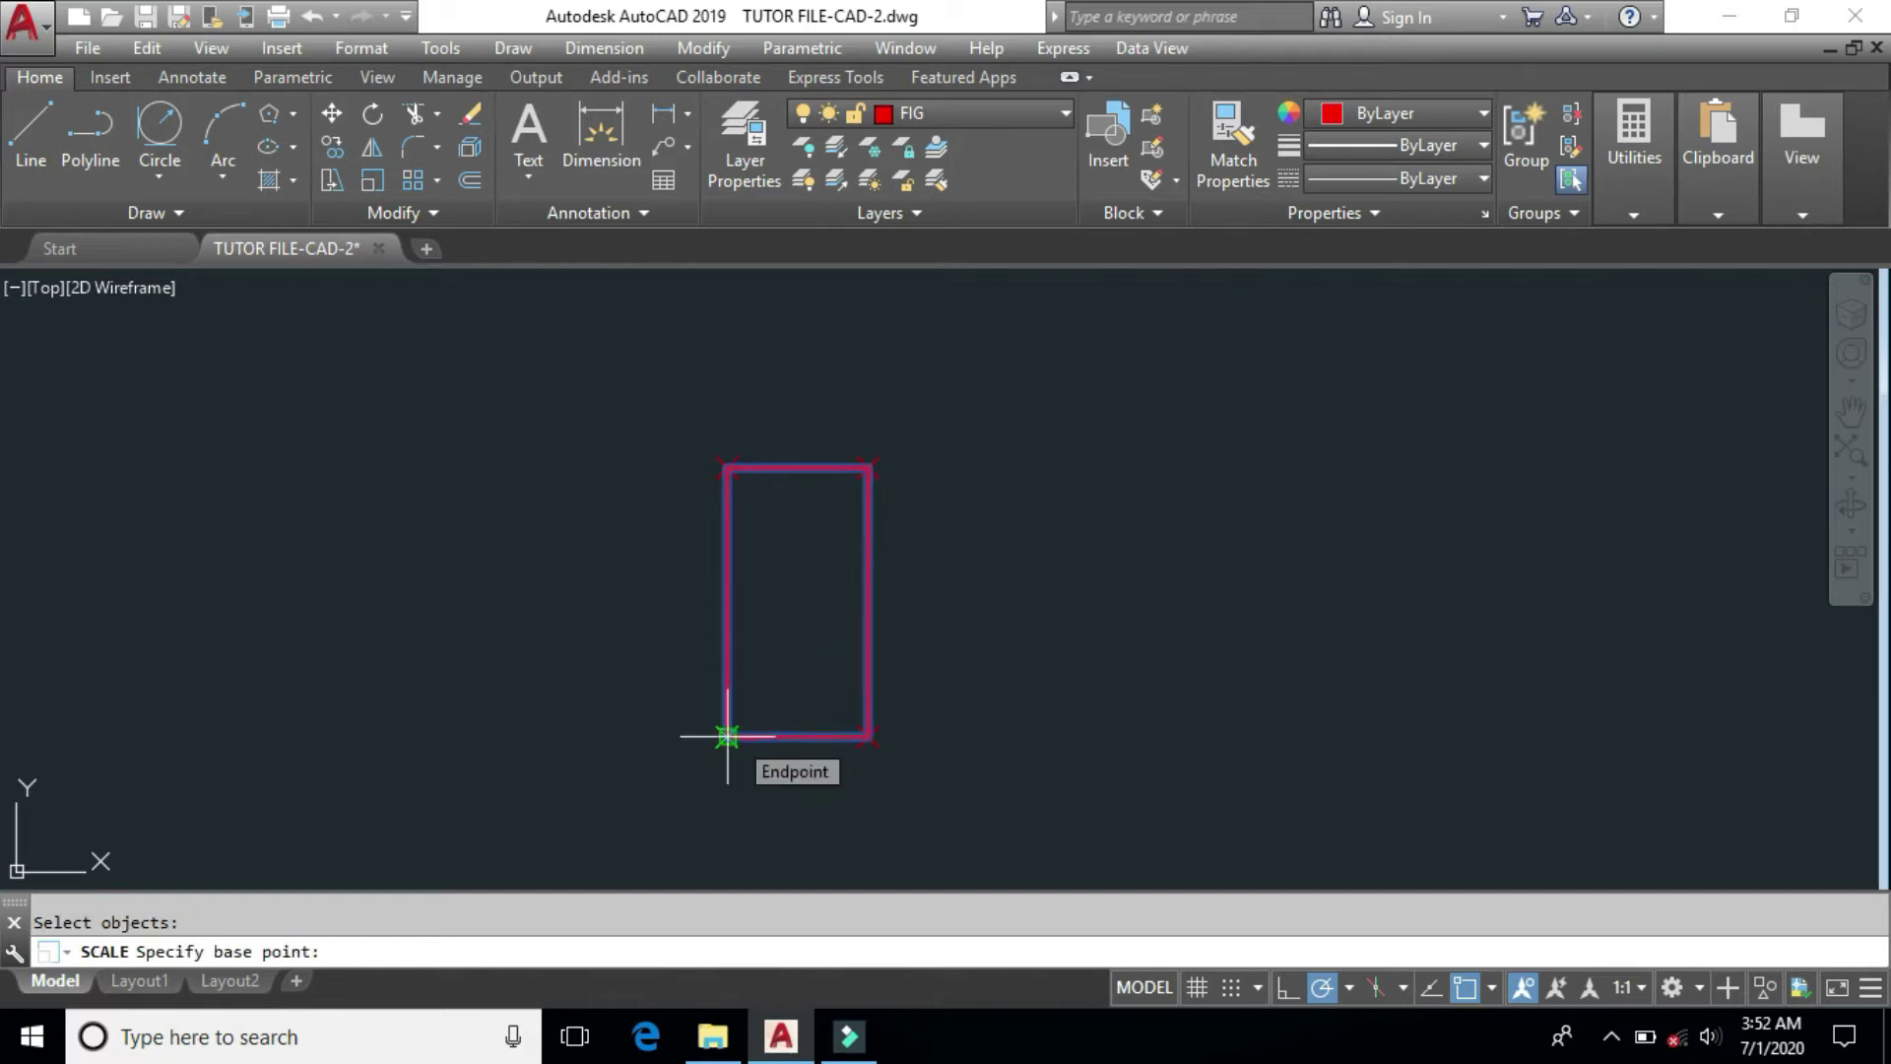
pyautogui.click(726, 736)
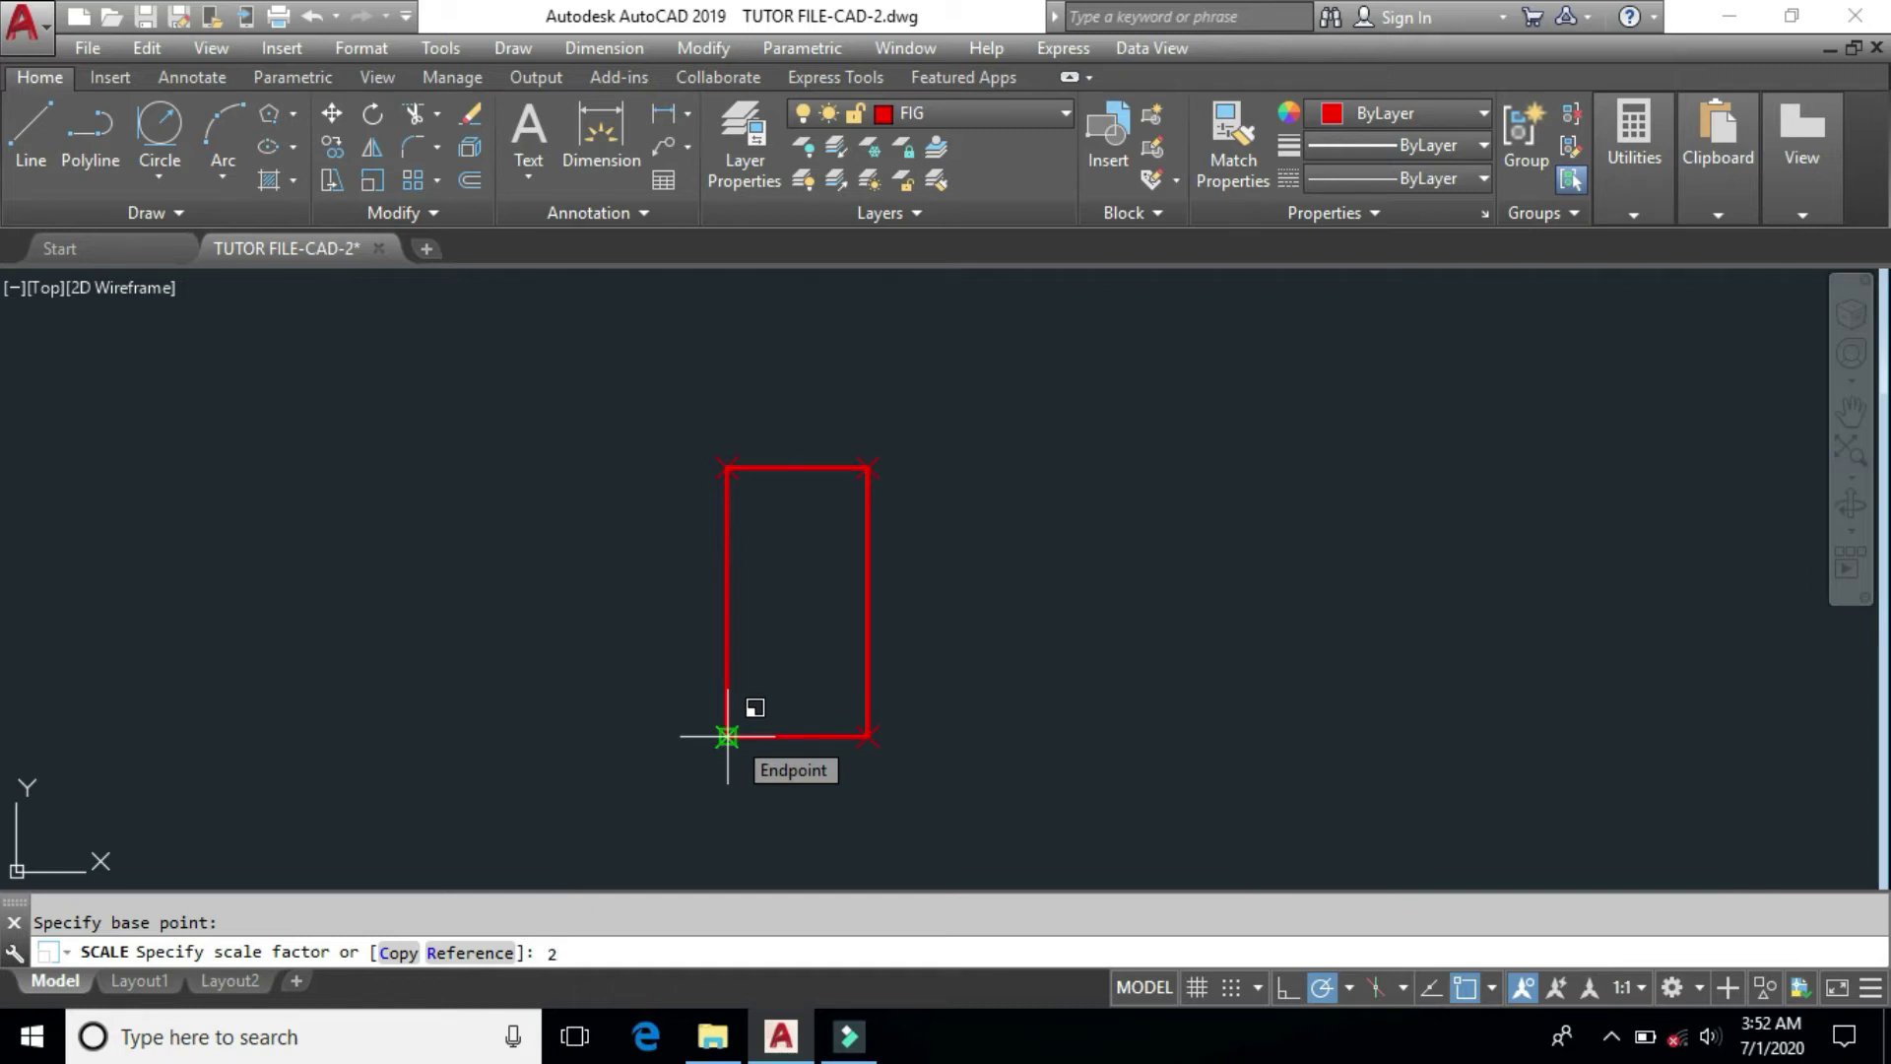
pyautogui.press('Return')
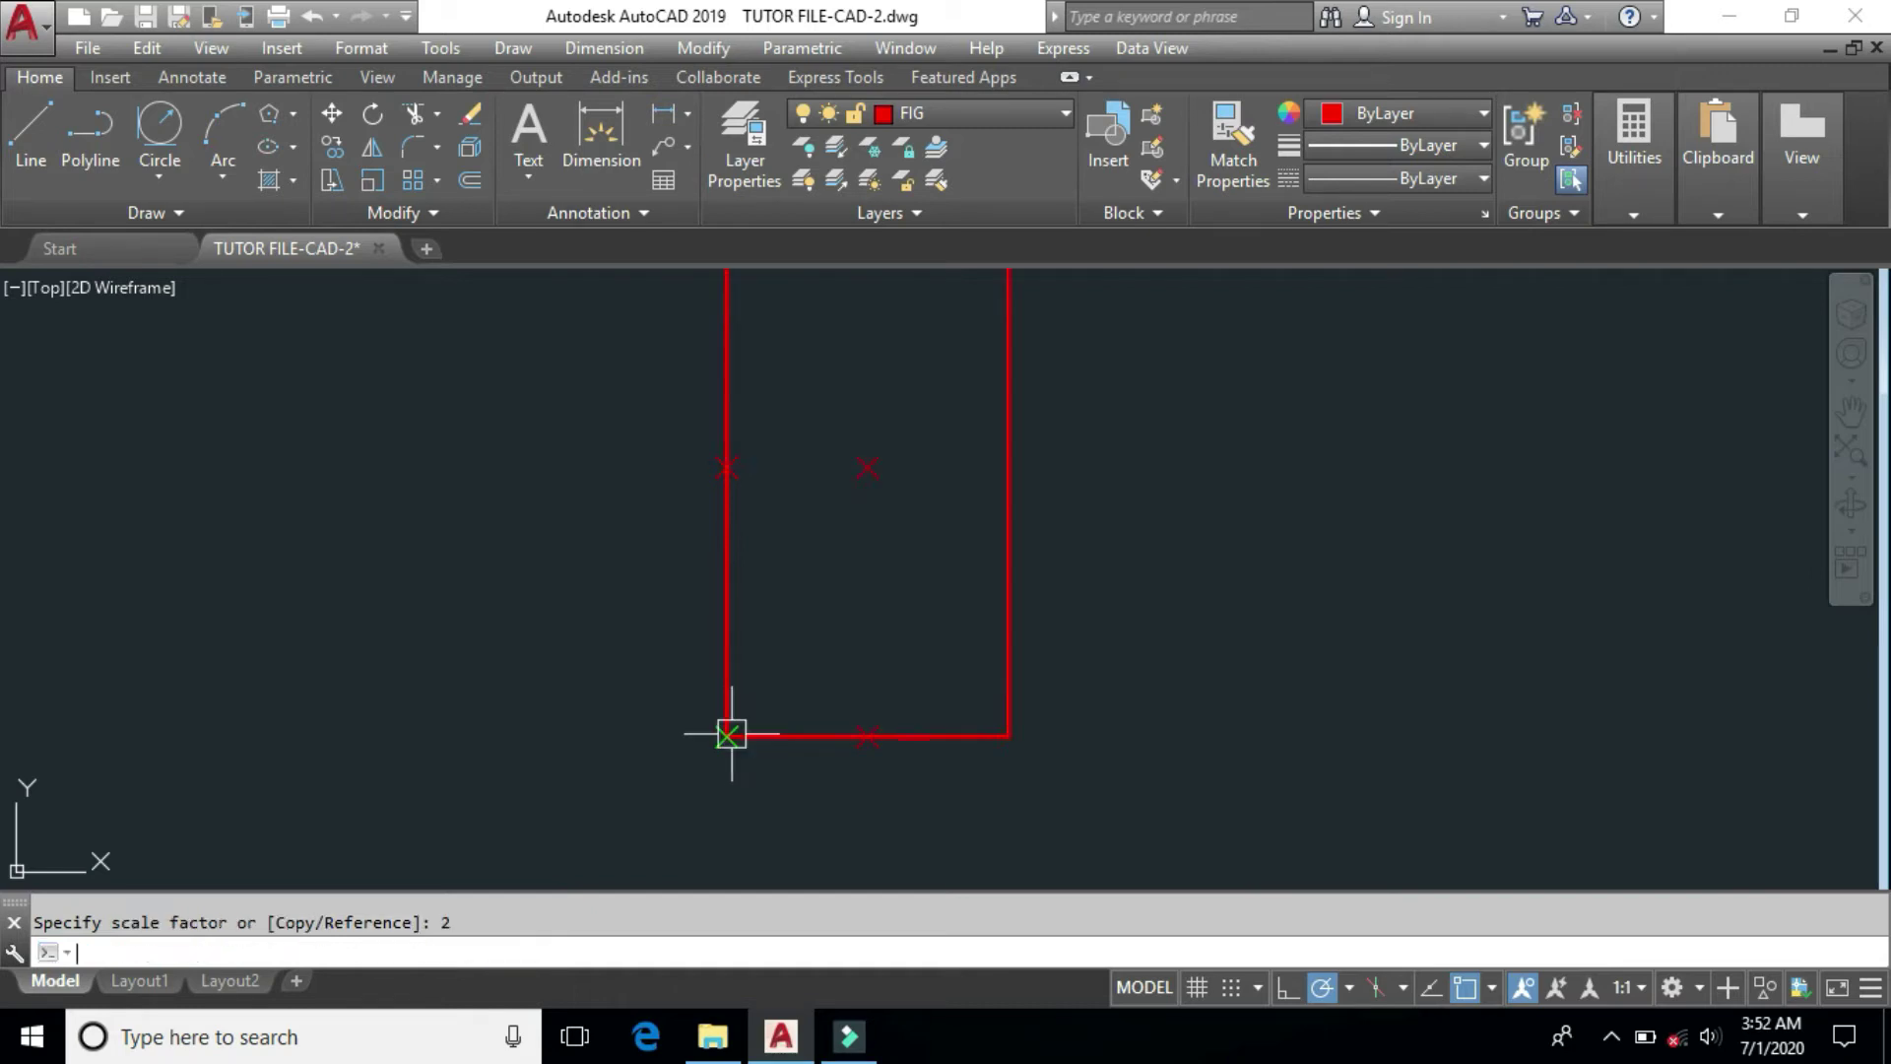
pyautogui.scroll(-2, 815, 761)
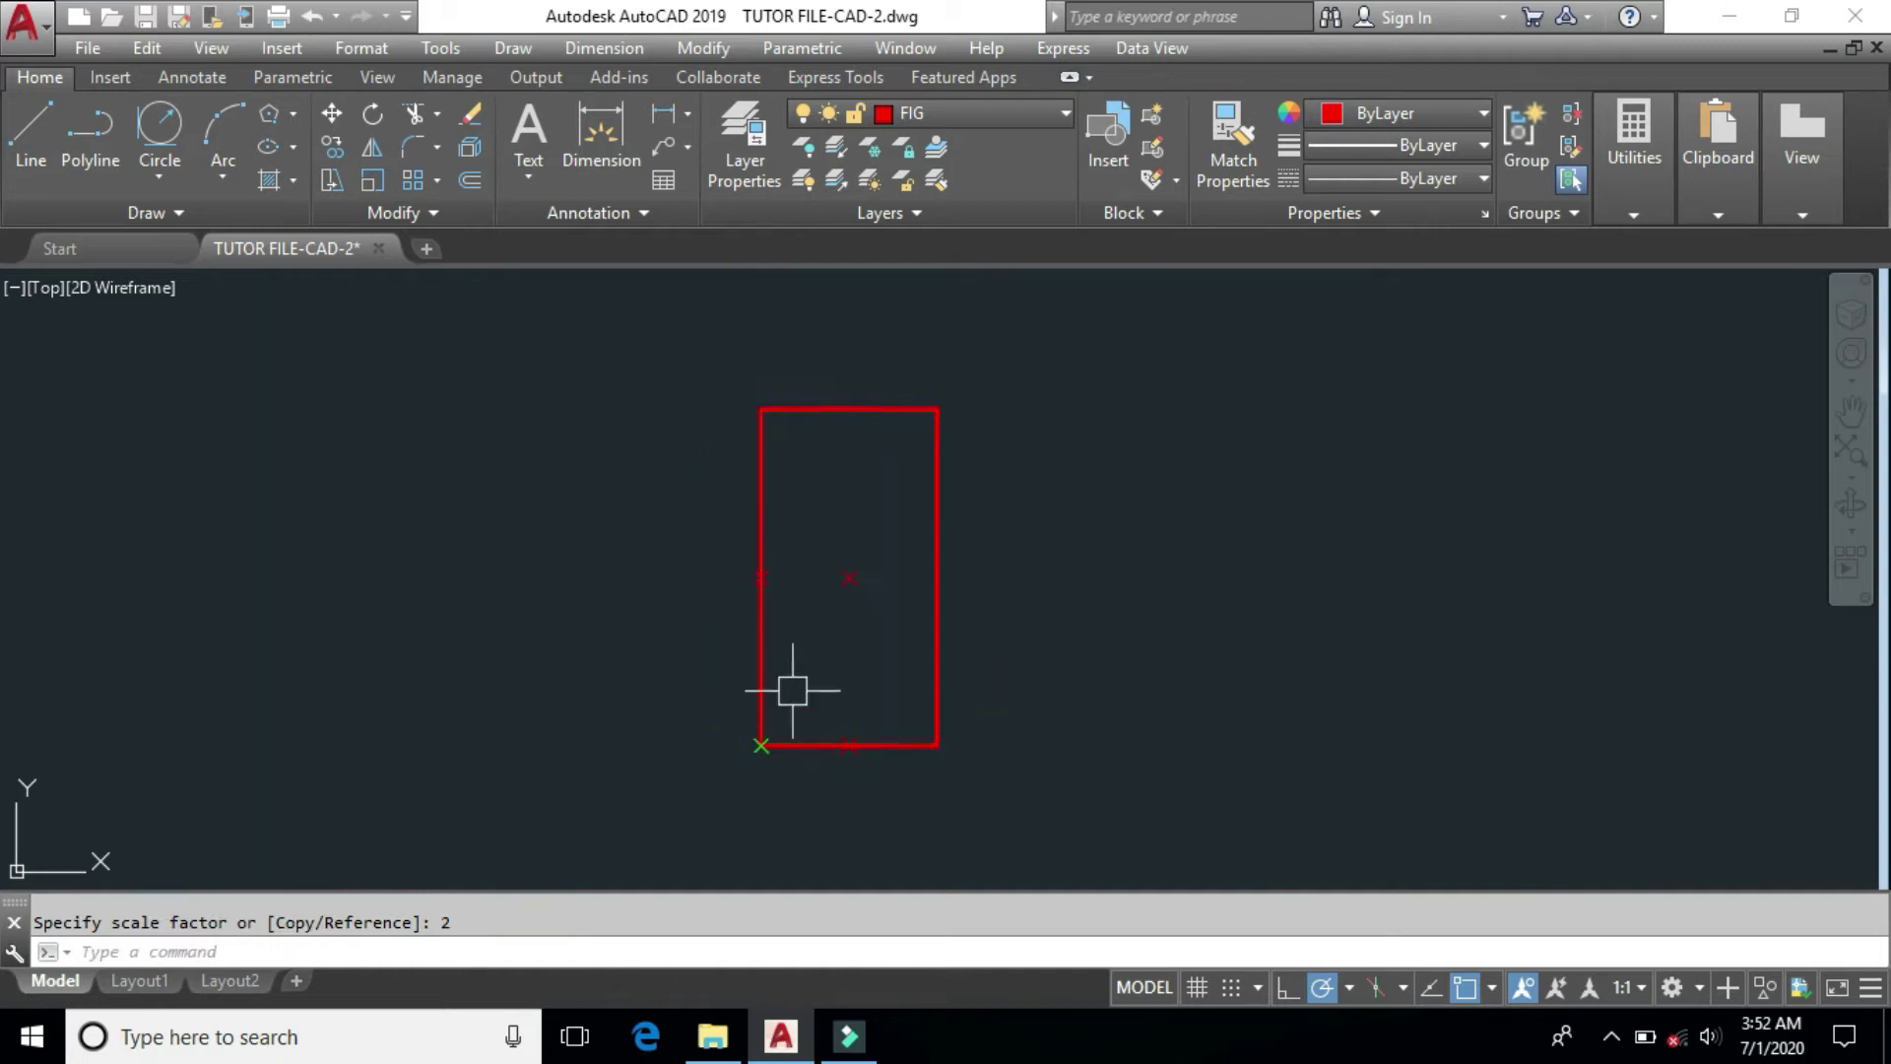
# Step: Cancel a started rectangle and undo the doubling with Ctrl+Z
pyautogui.write('rec')
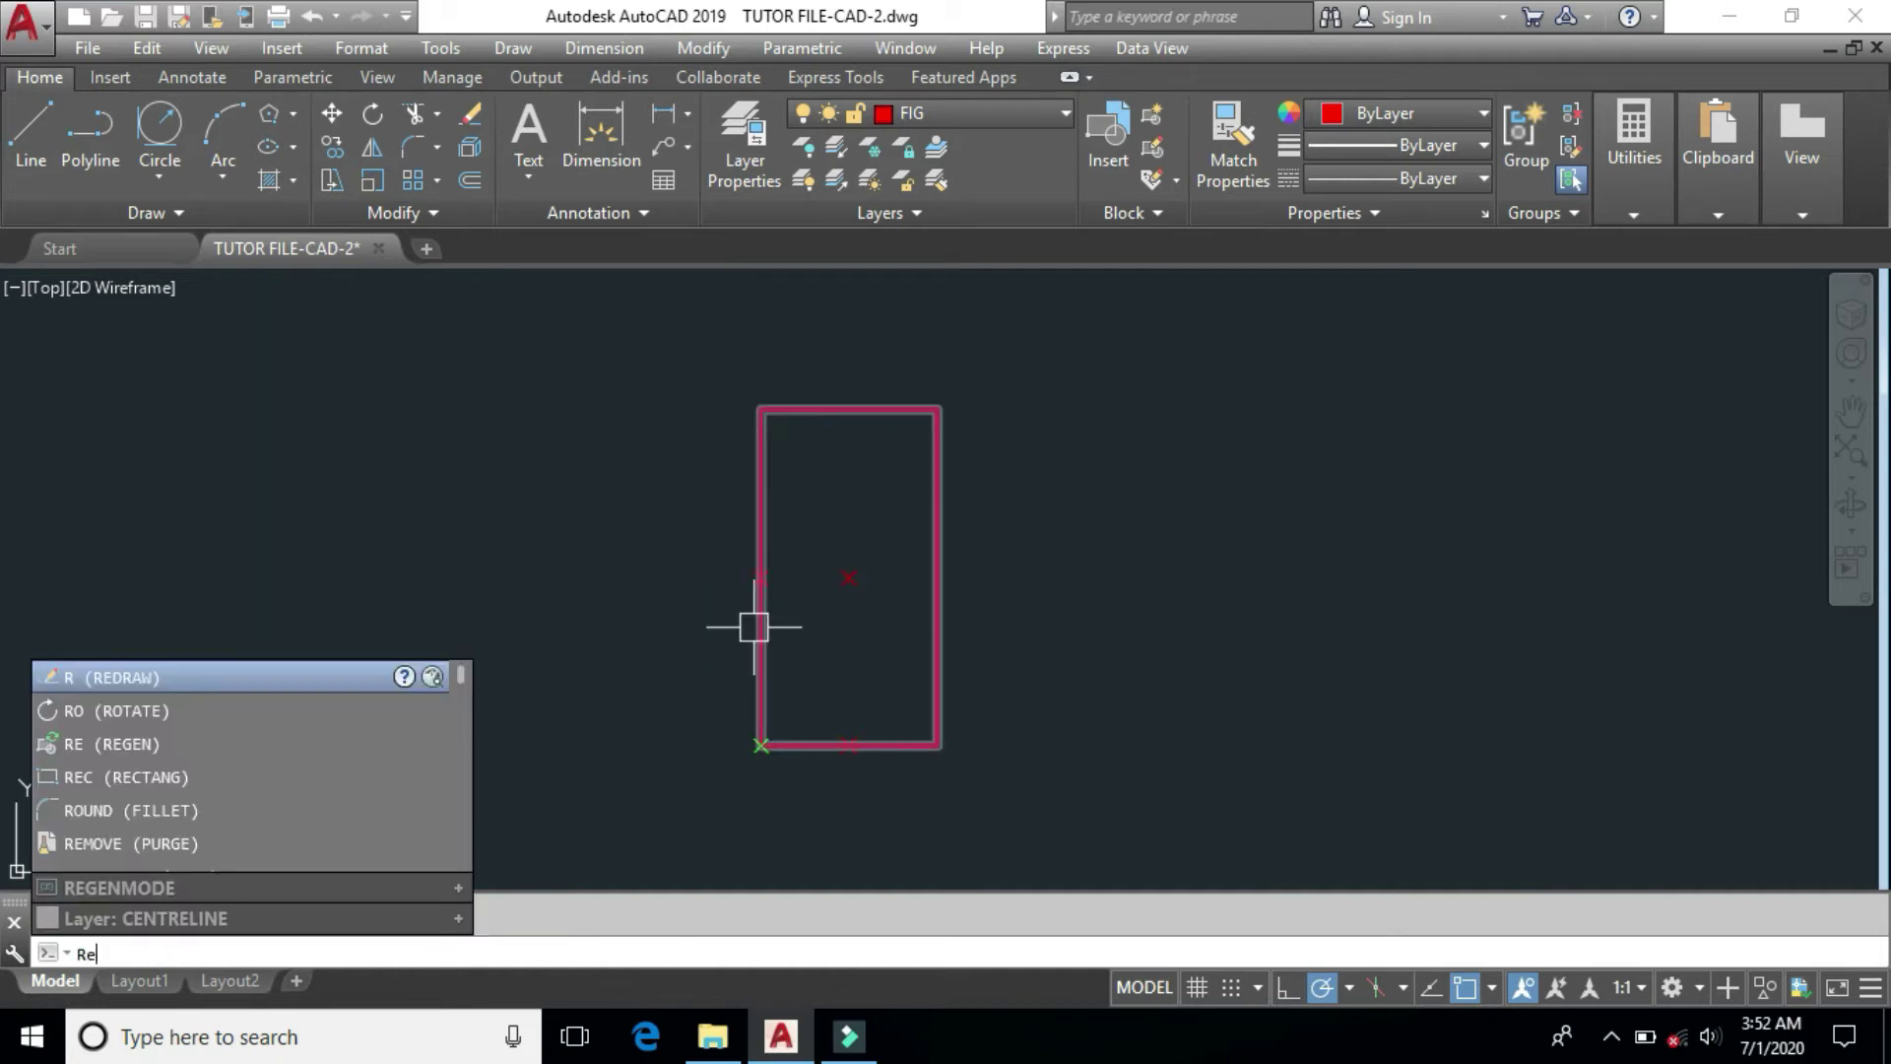
pyautogui.press('Return')
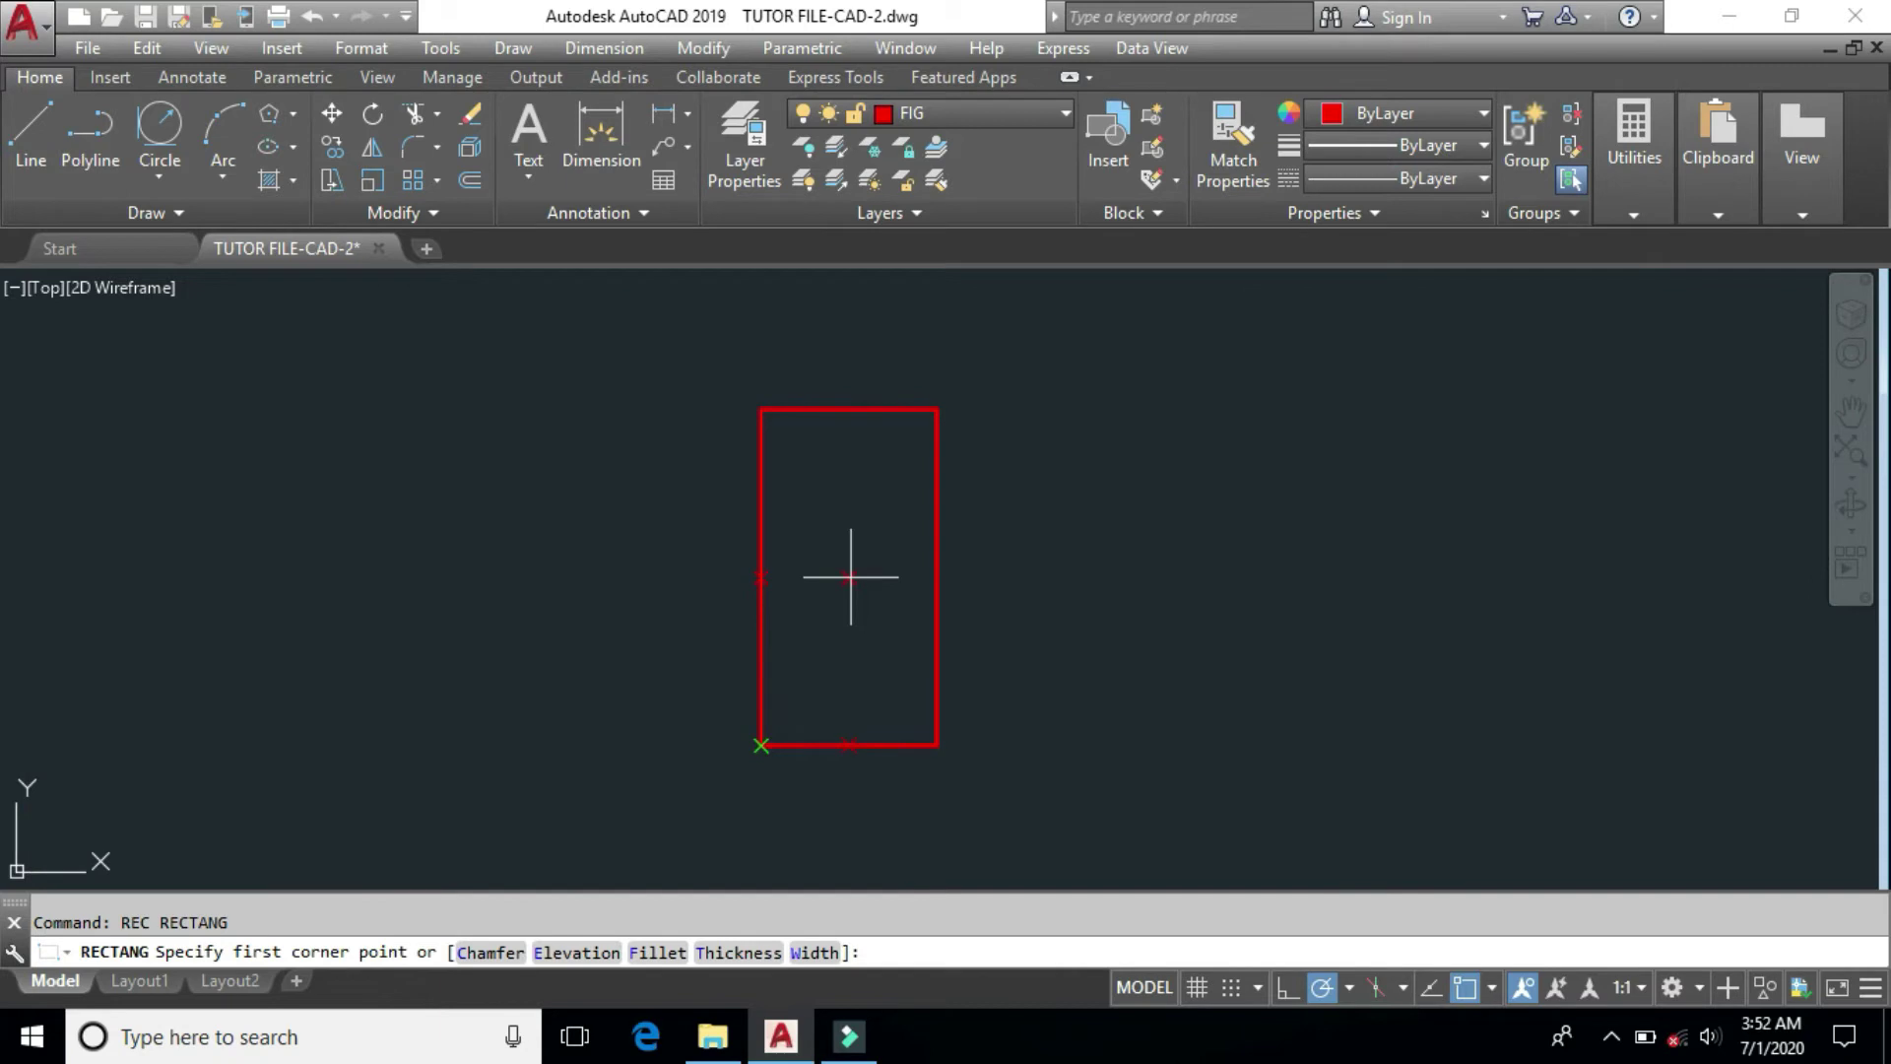
pyautogui.click(761, 745)
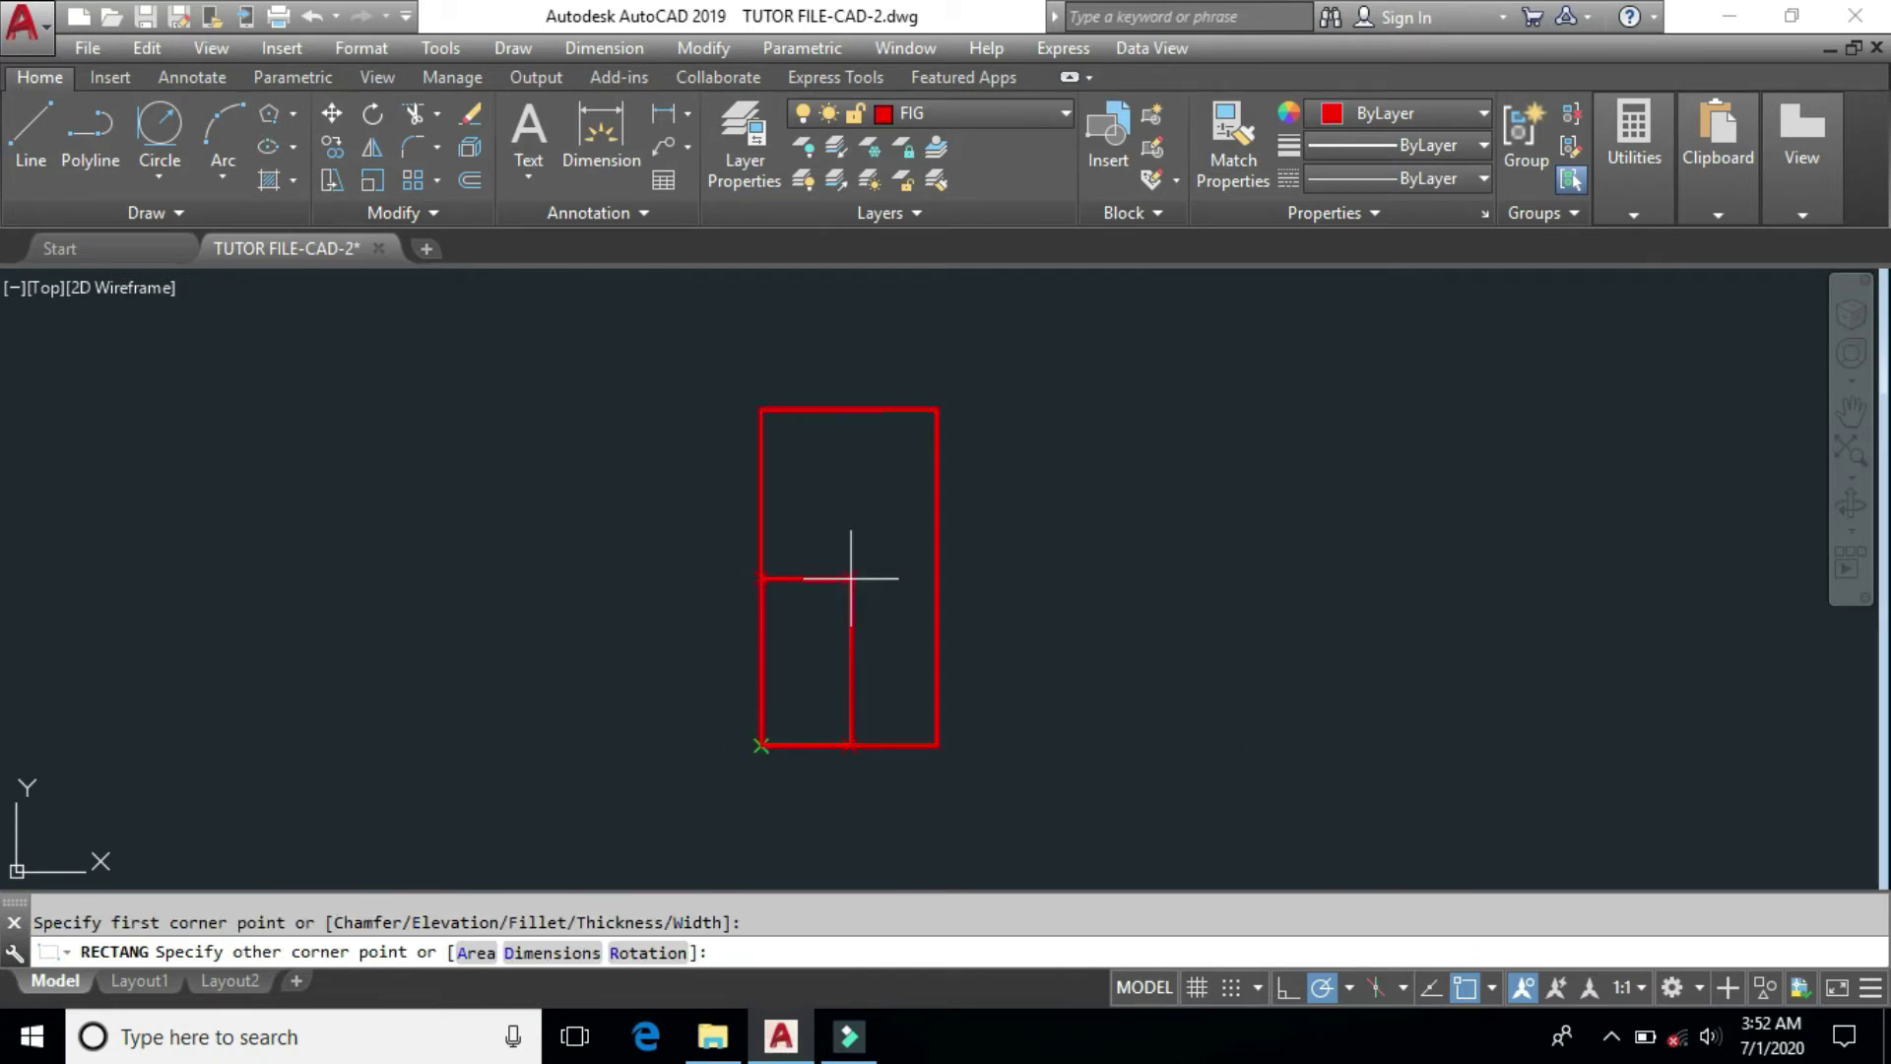
pyautogui.press('Escape')
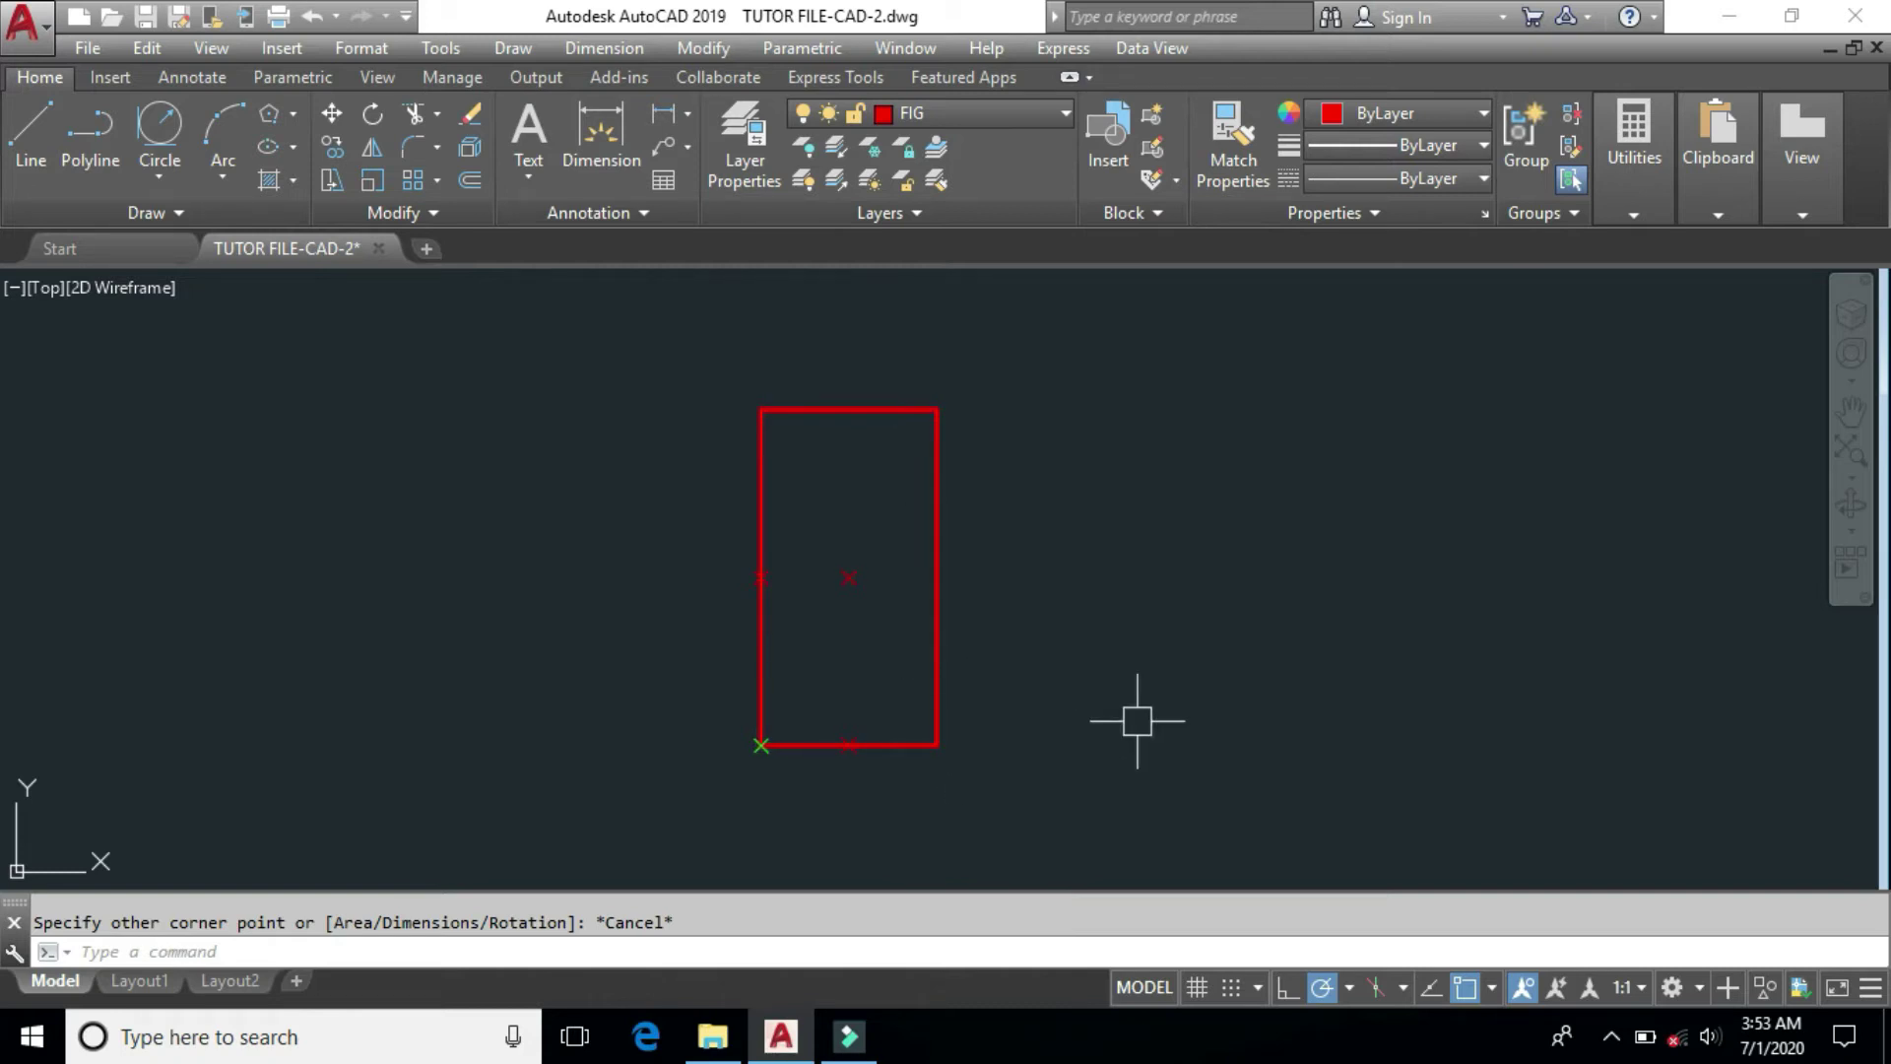
pyautogui.hotkey('ctrl', 'z')
pyautogui.hotkey('ctrl', 'z')
pyautogui.hotkey('ctrl', 'z')
pyautogui.press('Return')
# Step: Double the rectangle about its top-right corner, then undo it
pyautogui.click(867, 627)
pyautogui.press('Return')
pyautogui.click(868, 461)
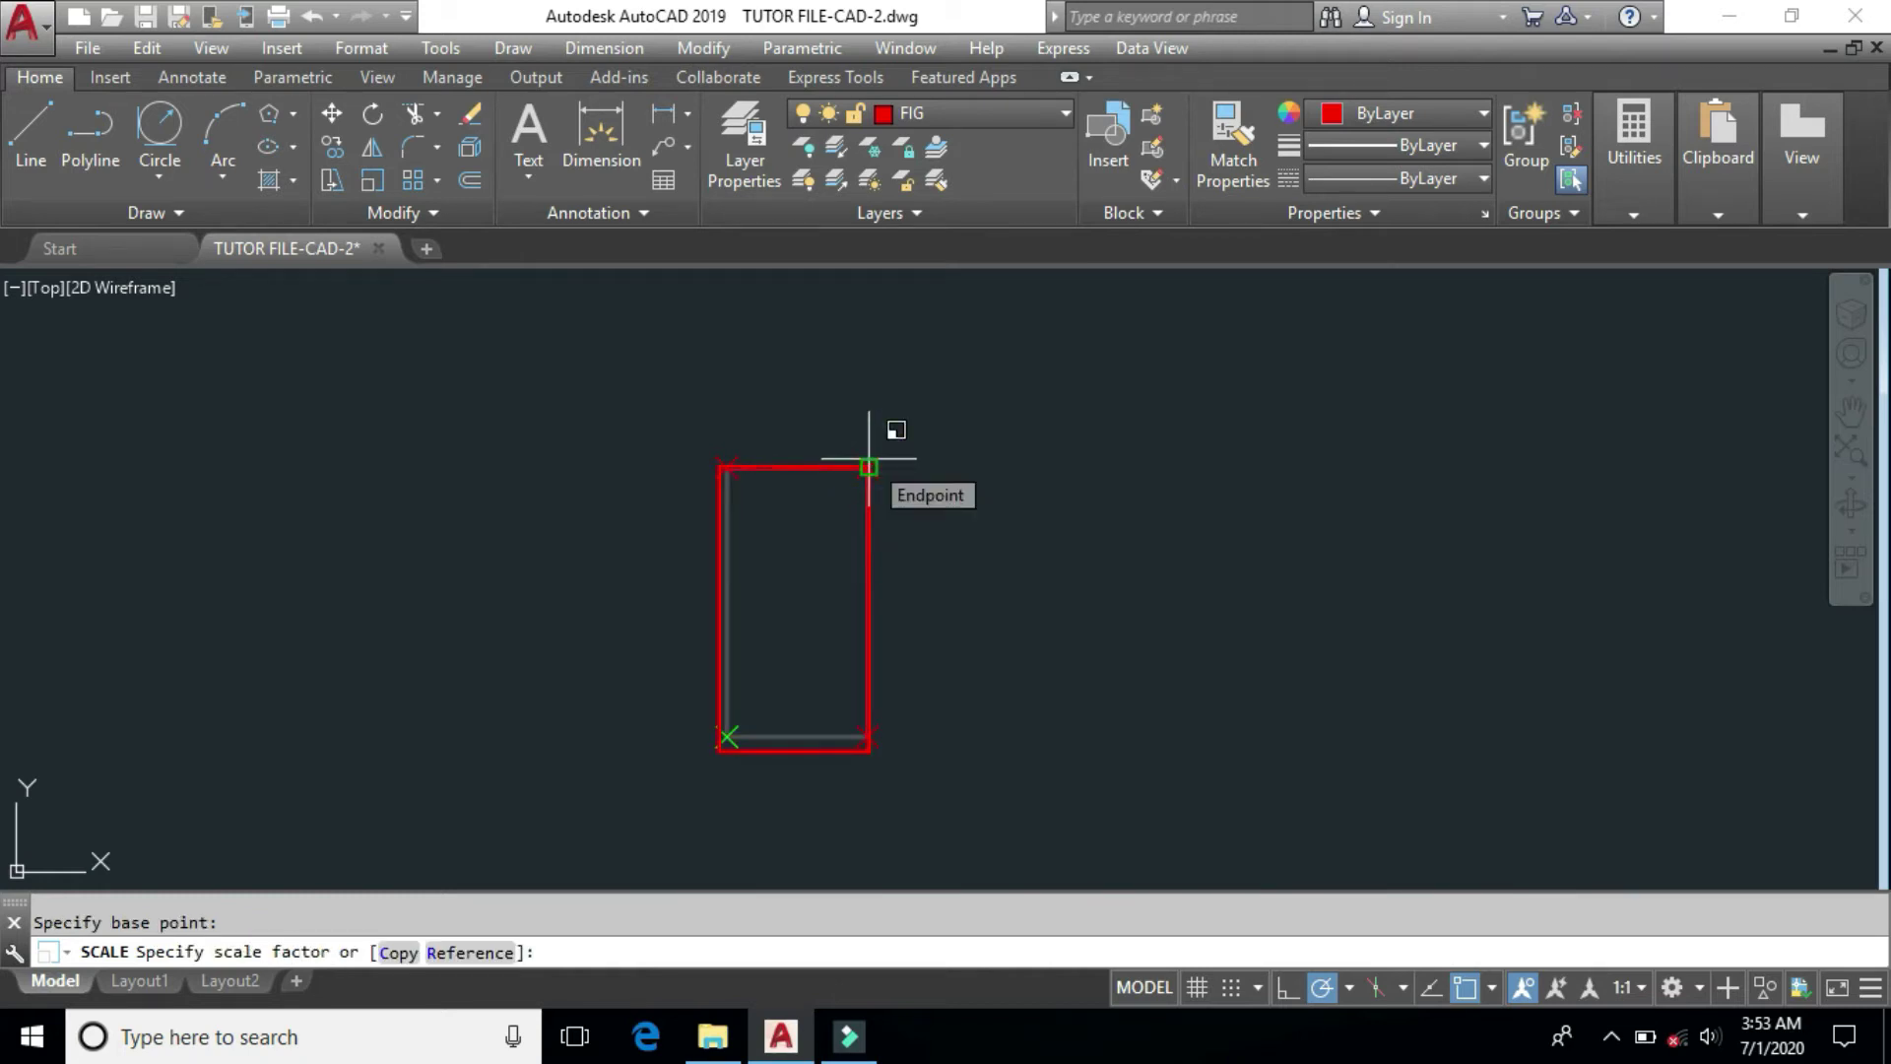
pyautogui.write('2')
pyautogui.press('Return')
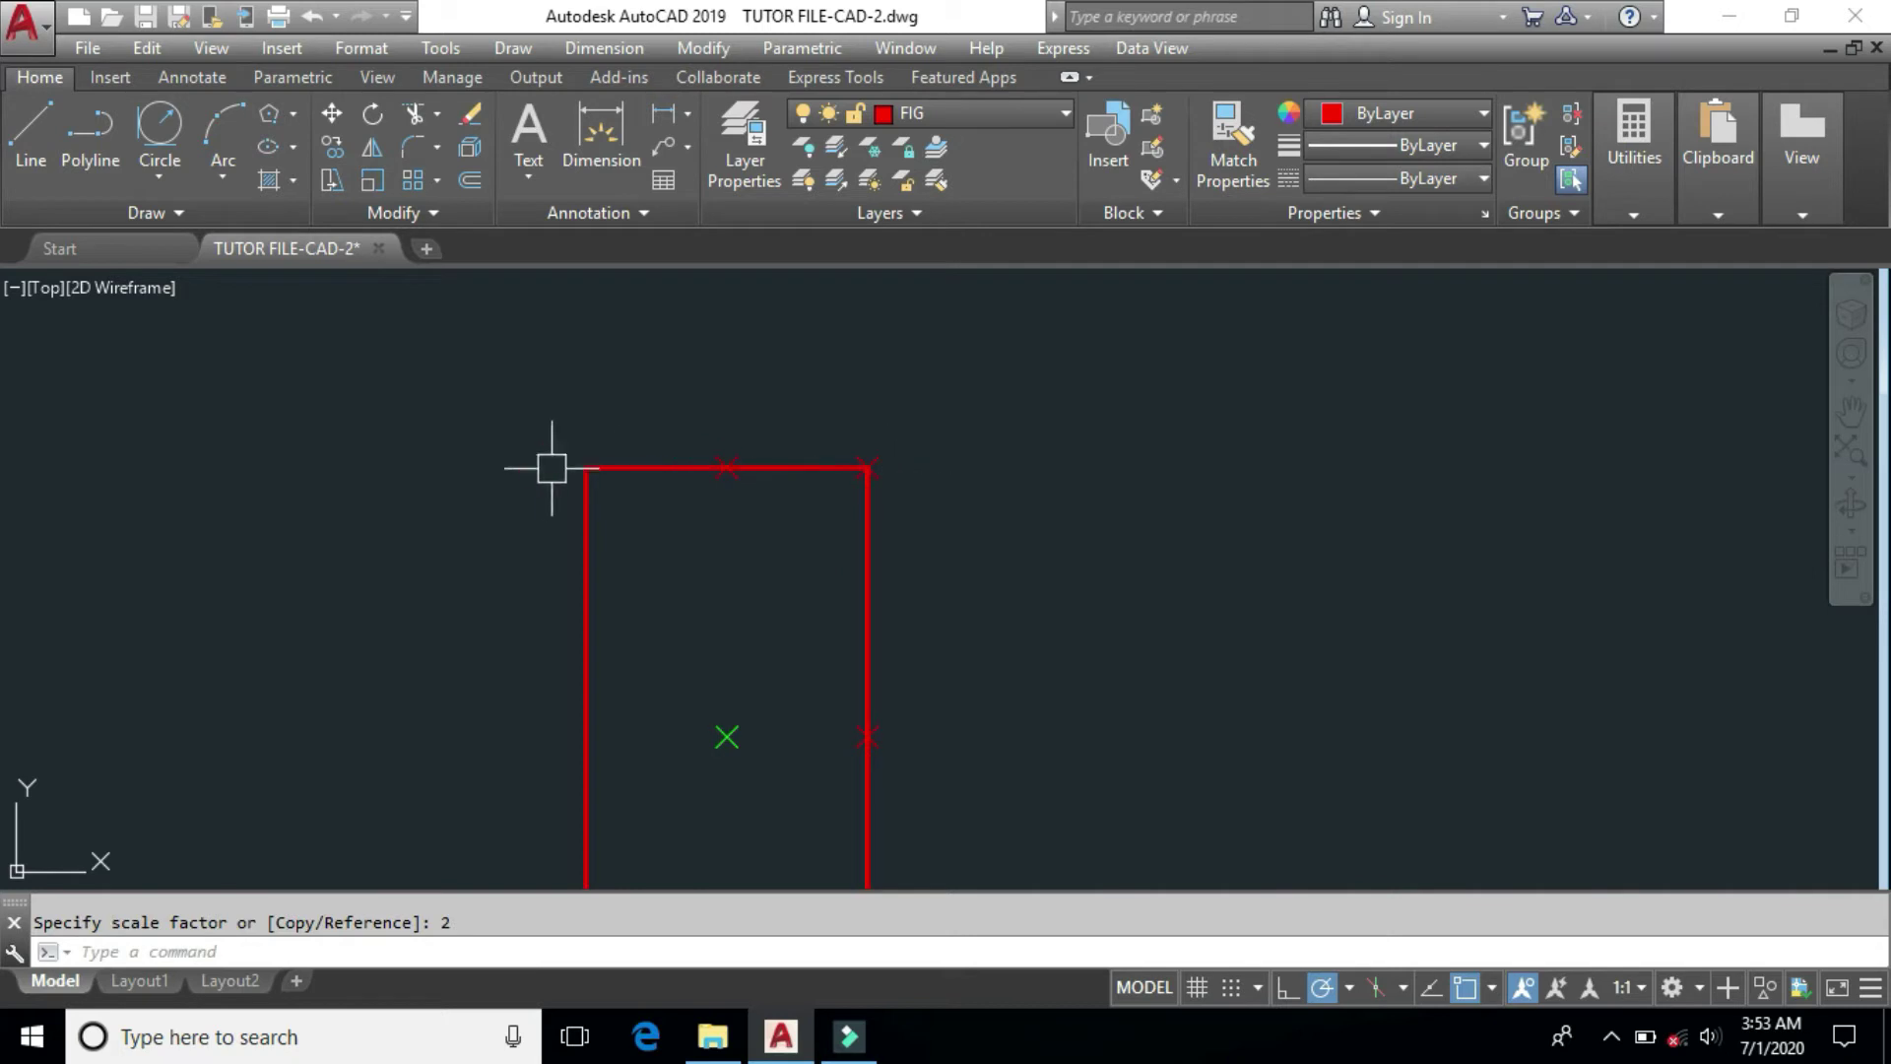
pyautogui.hotkey('ctrl', 'z')
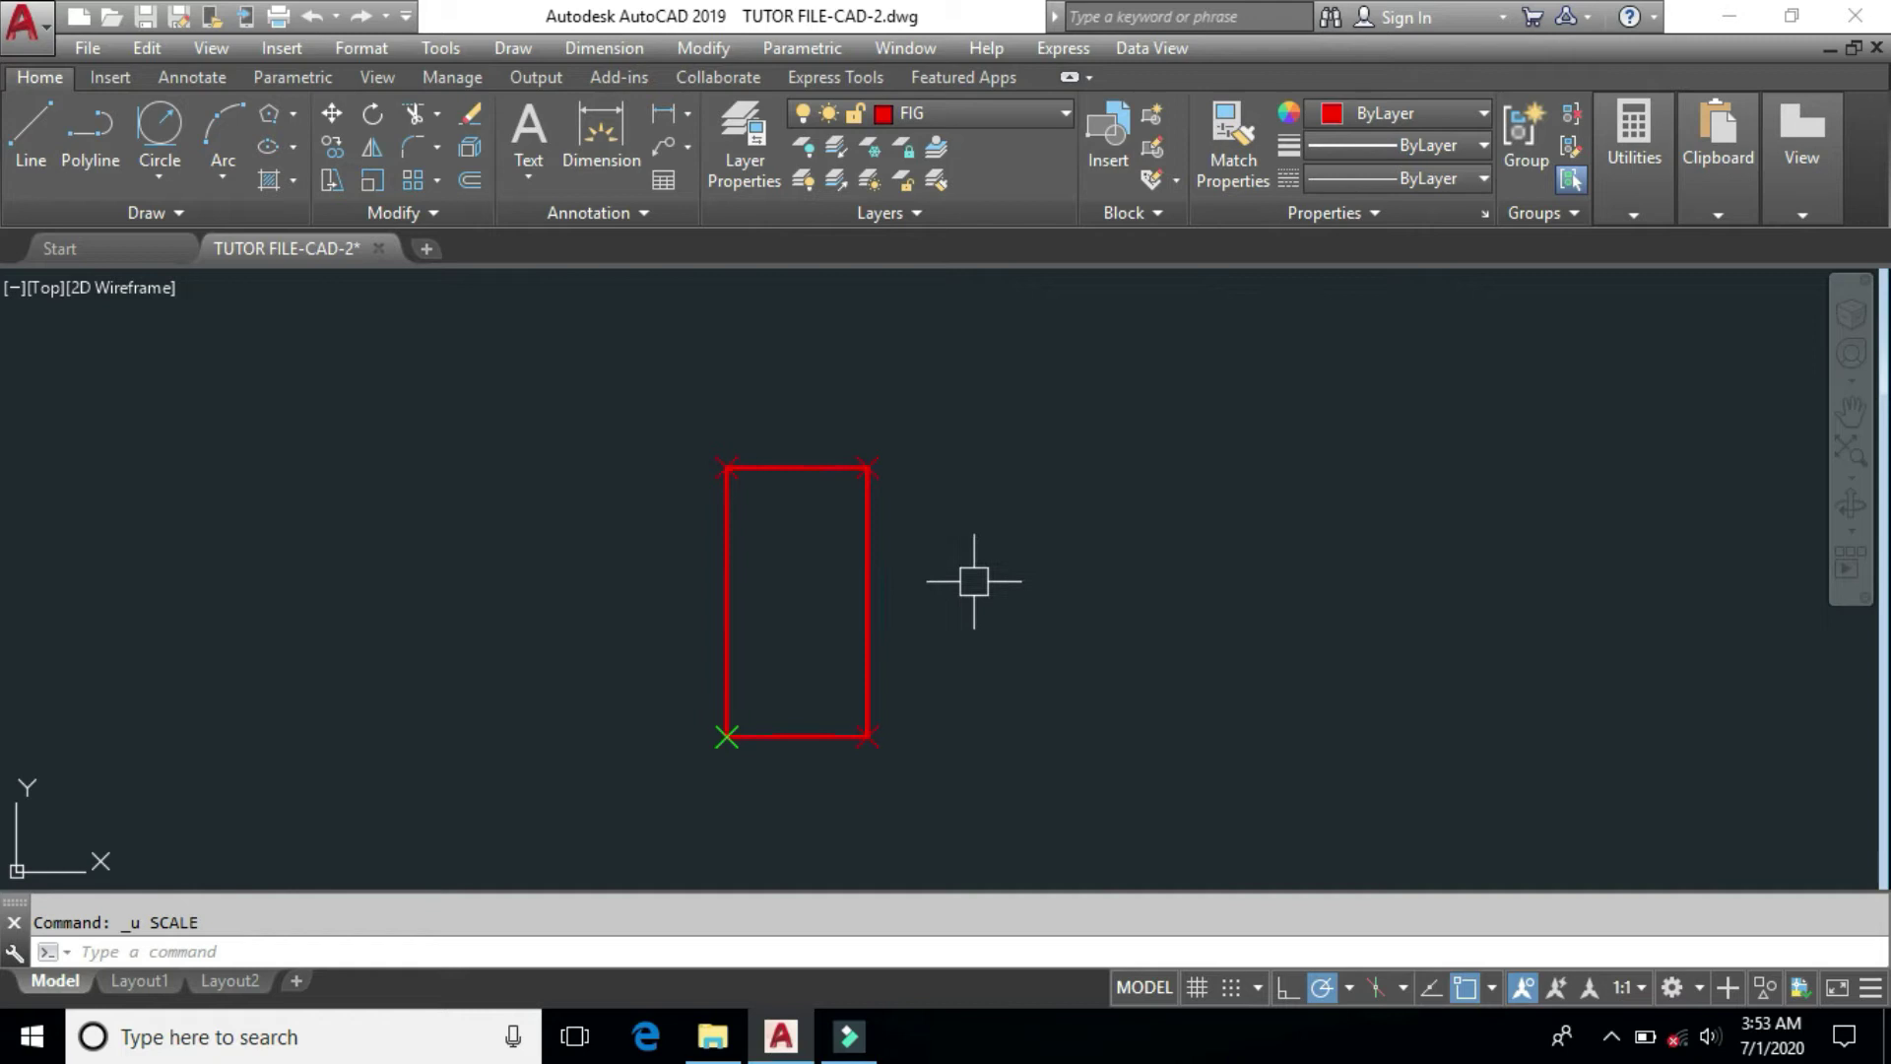
# Step: Scale the rectangle by 0.5 about its lower-left corner
pyautogui.press('Return')
pyautogui.click(866, 643)
pyautogui.press('Return')
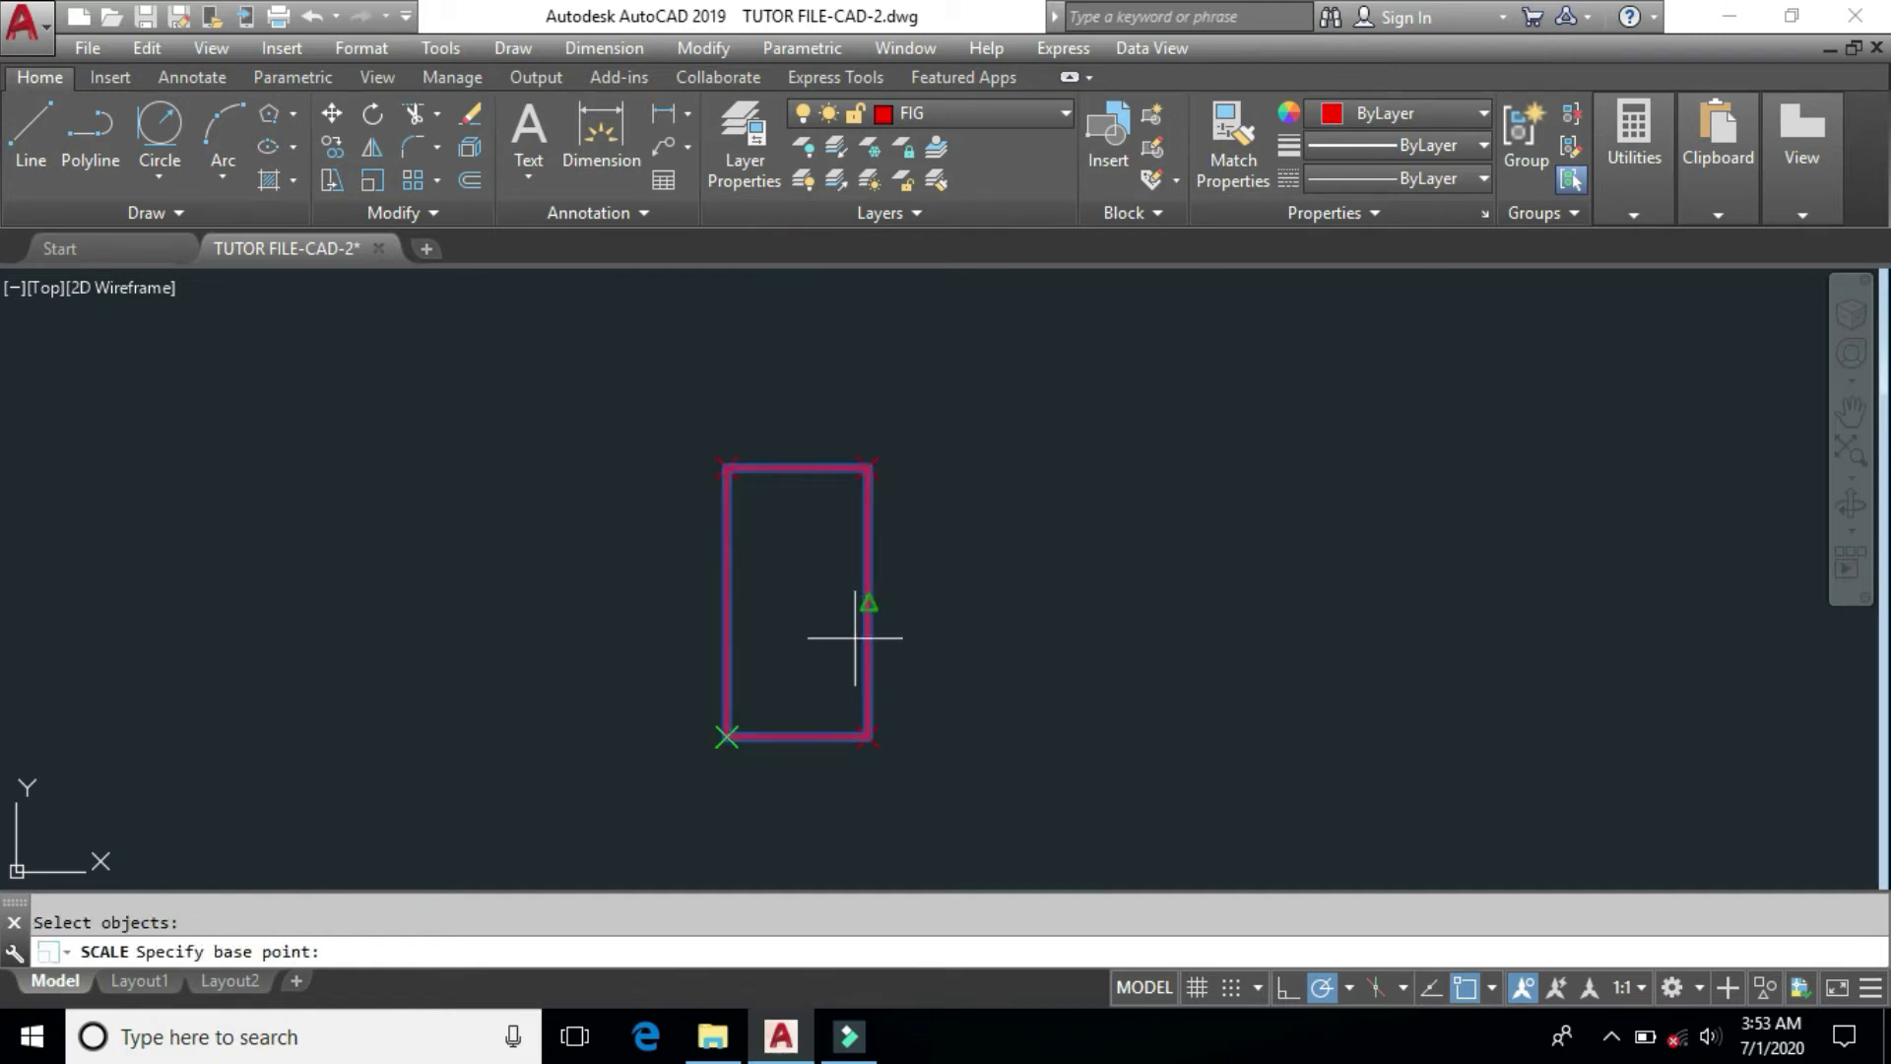
pyautogui.click(732, 725)
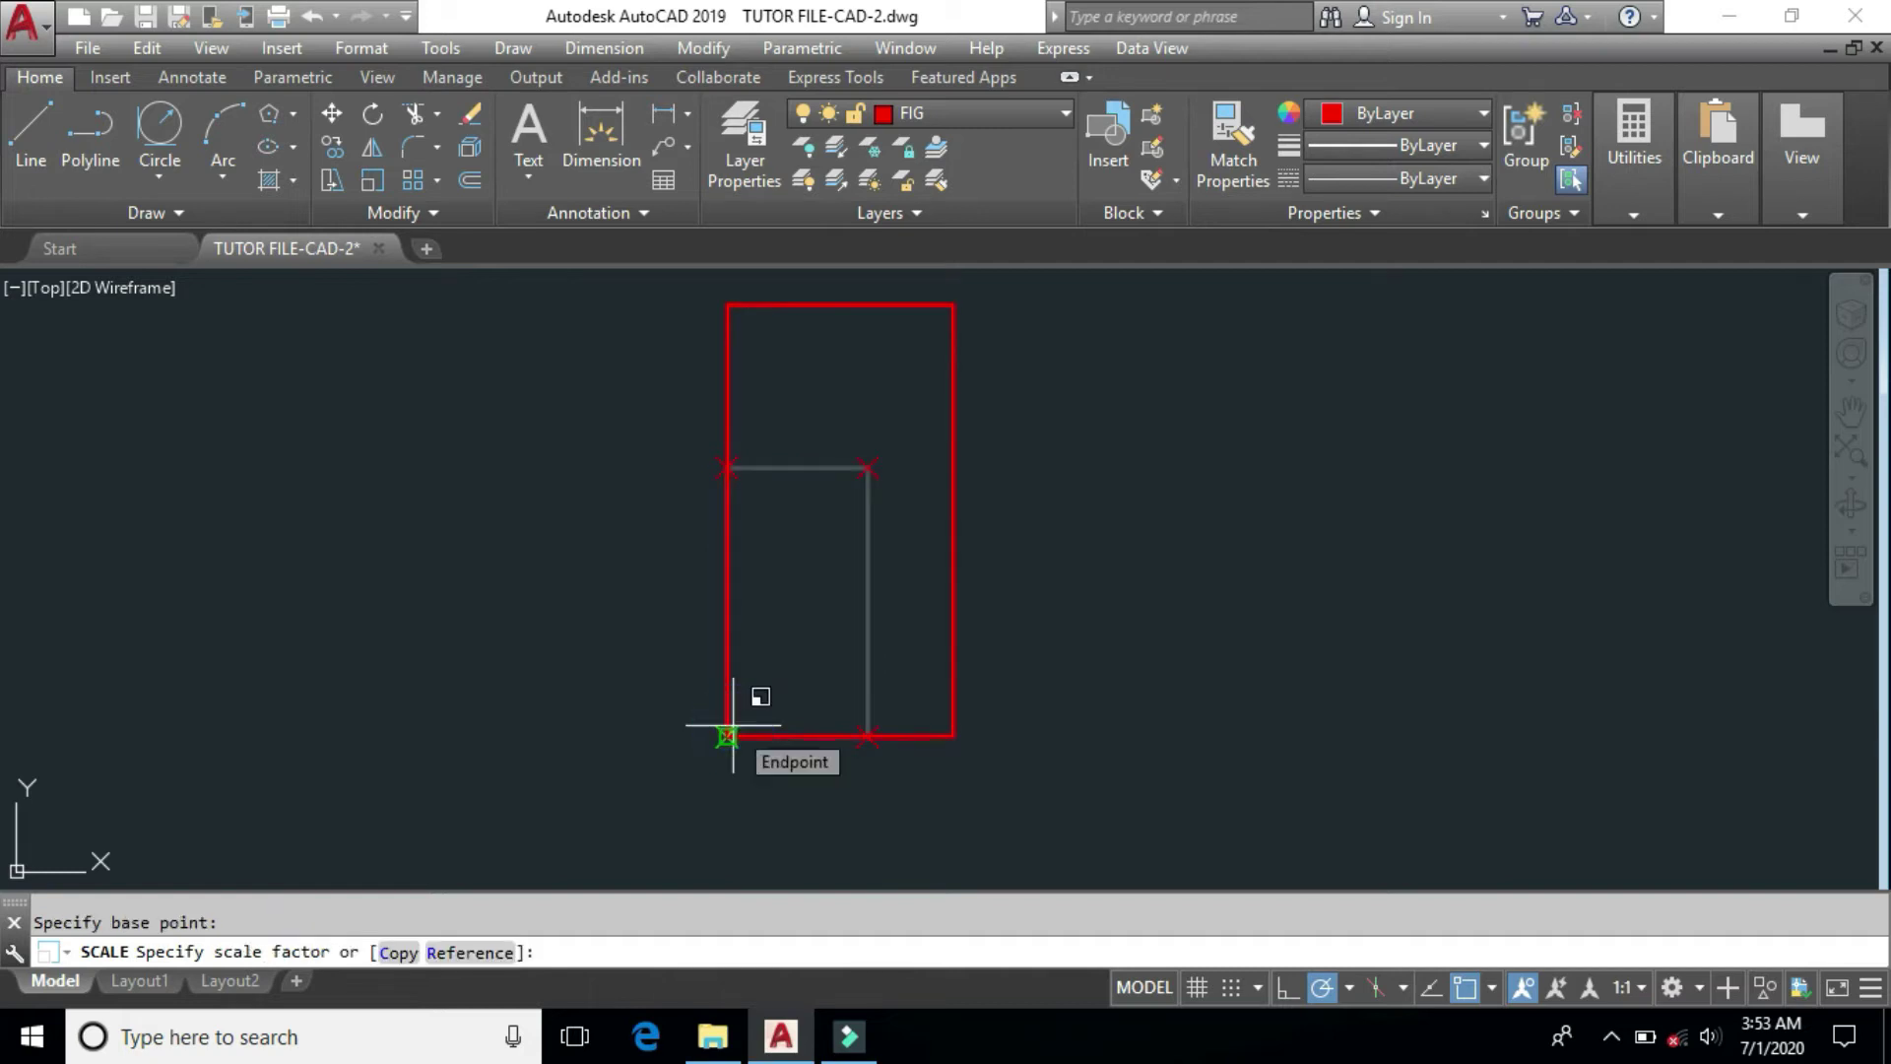
pyautogui.press('Return')
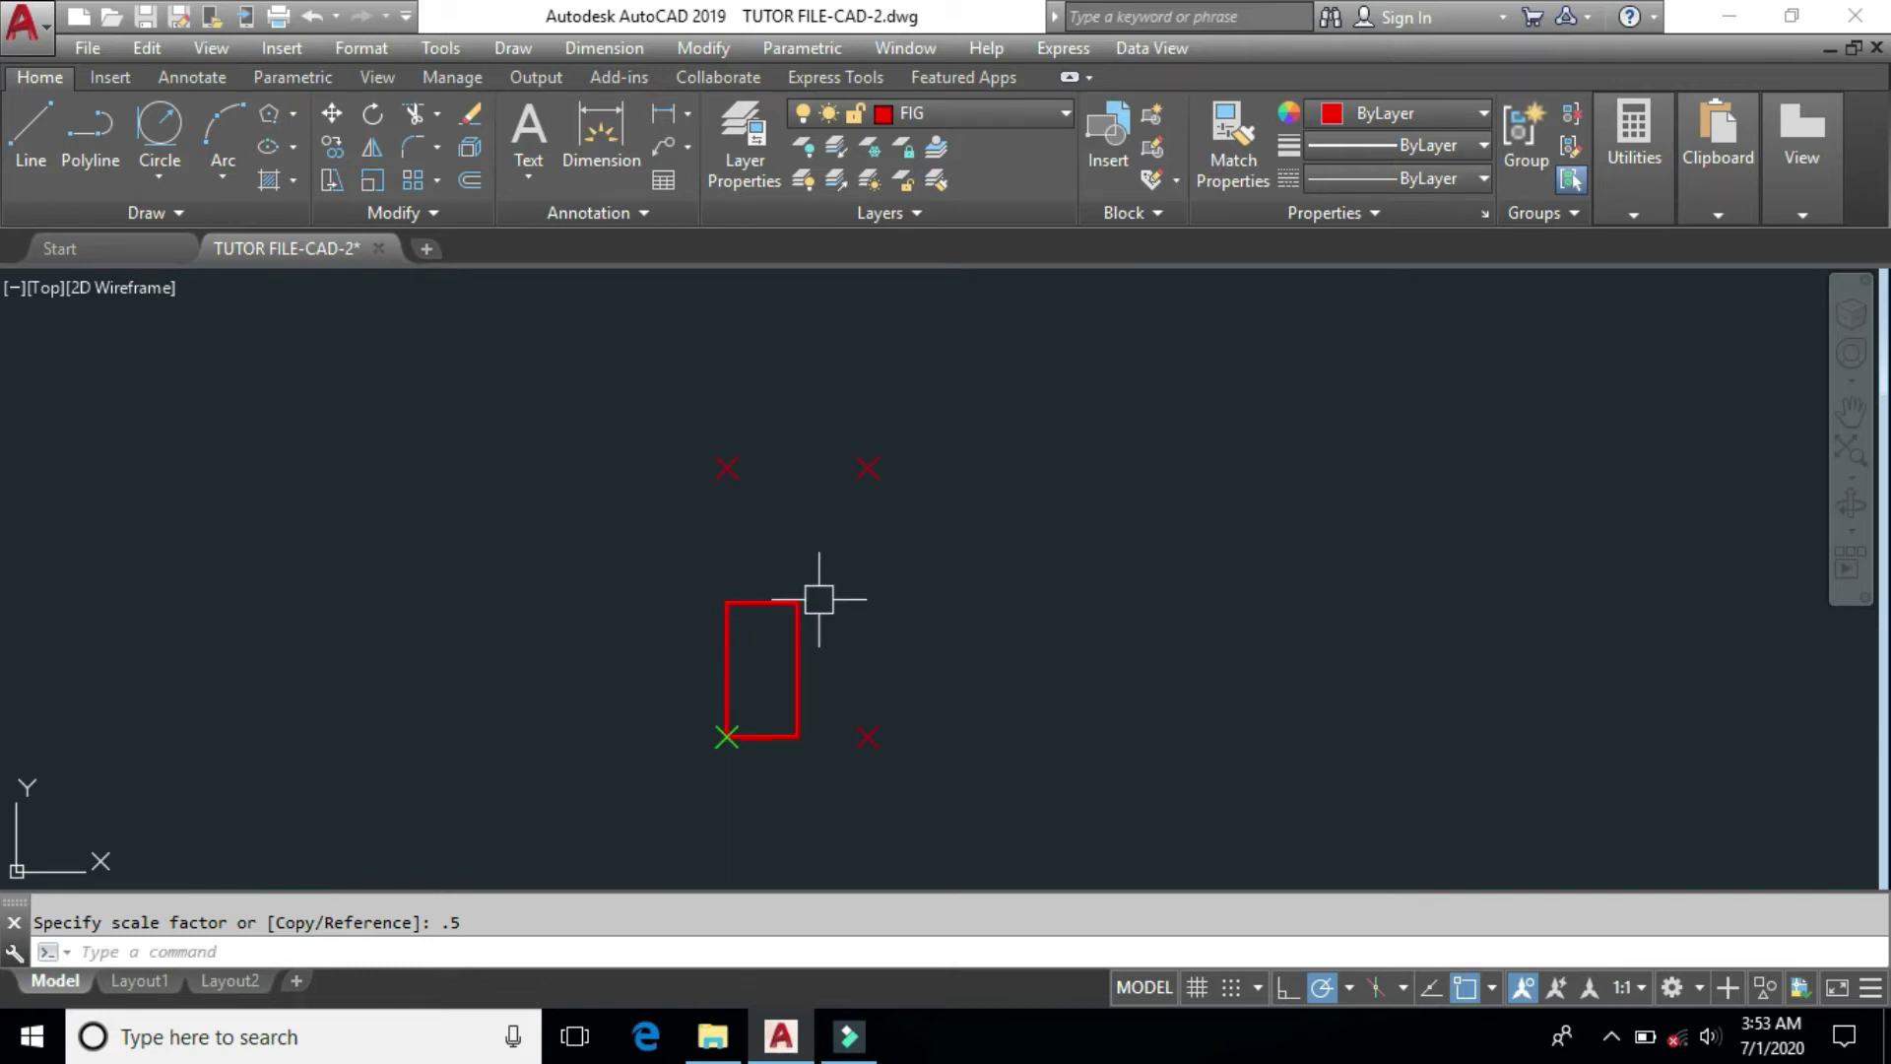
# Step: Select the half-size rectangle for another SCALE operation
pyautogui.write('sc')
pyautogui.press('Return')
pyautogui.click(788, 646)
pyautogui.press('Return')
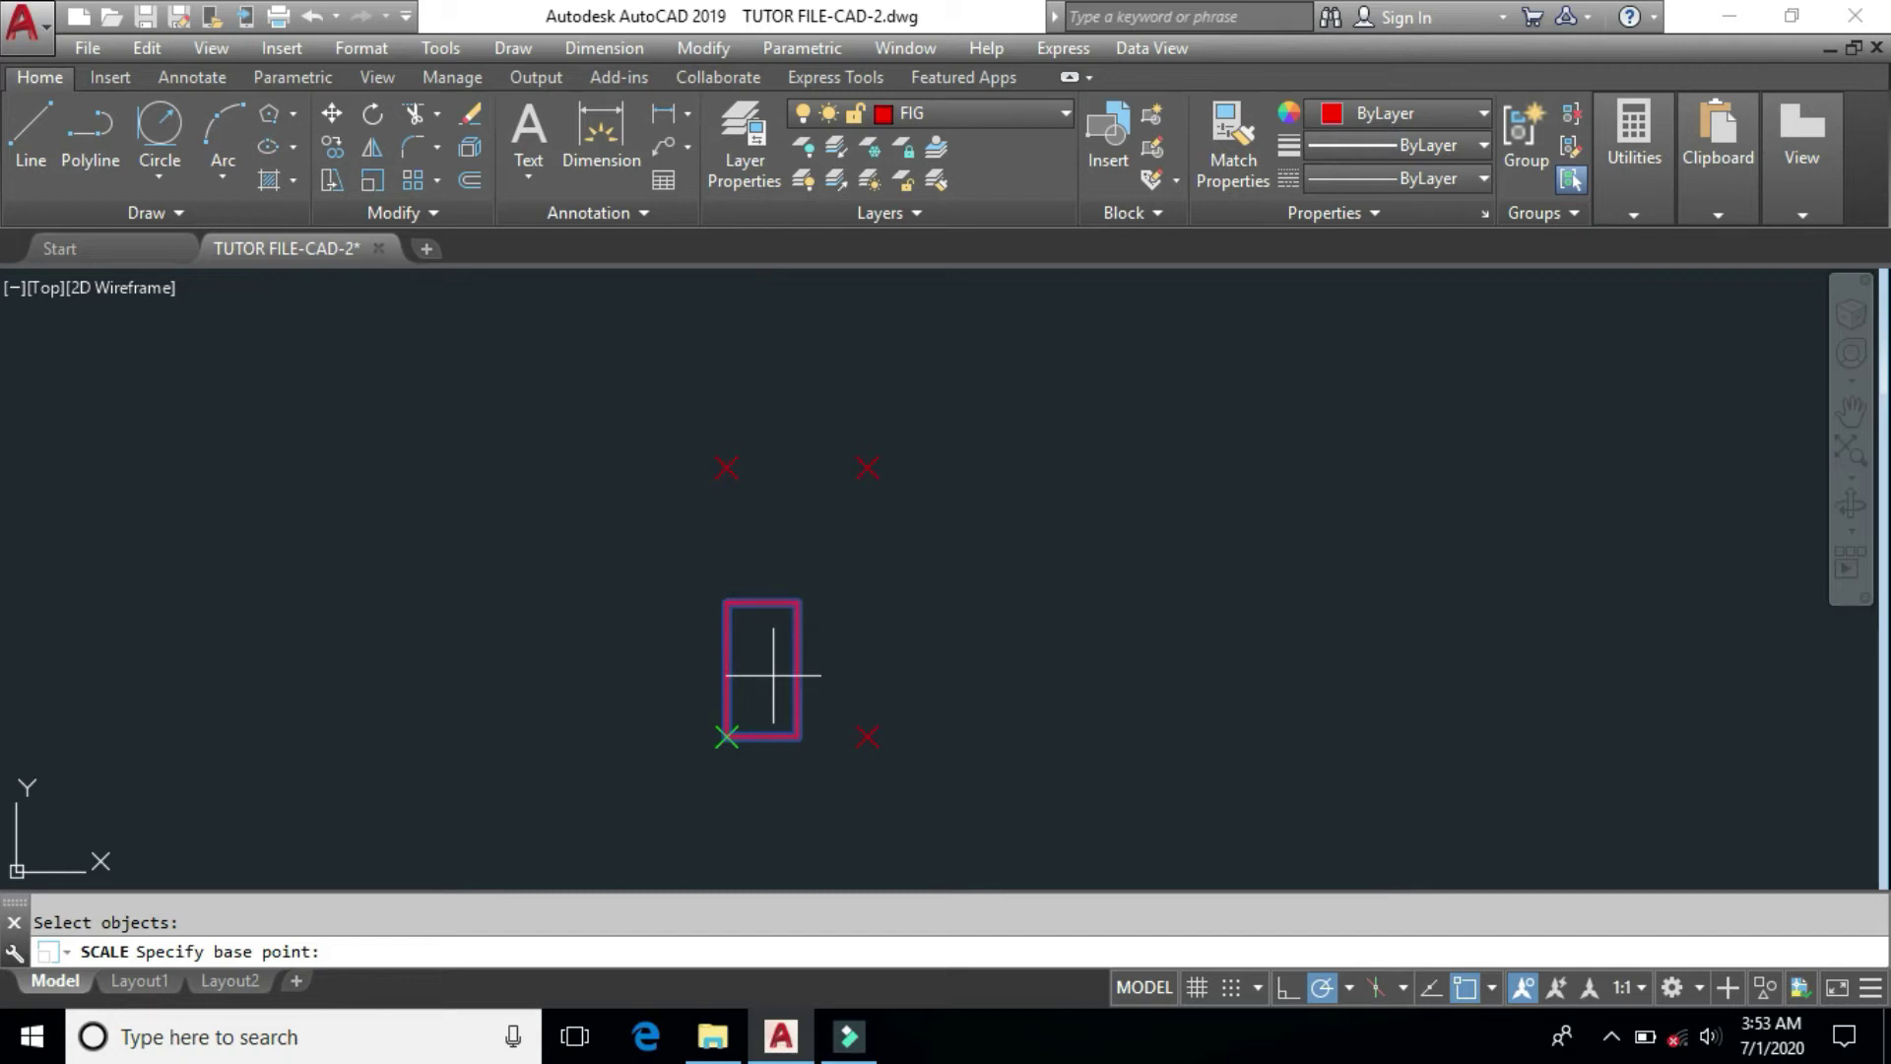
# Step: Scale a copy of the half-size rectangle by 2 from the lower-left corner, keeping the original
pyautogui.click(726, 736)
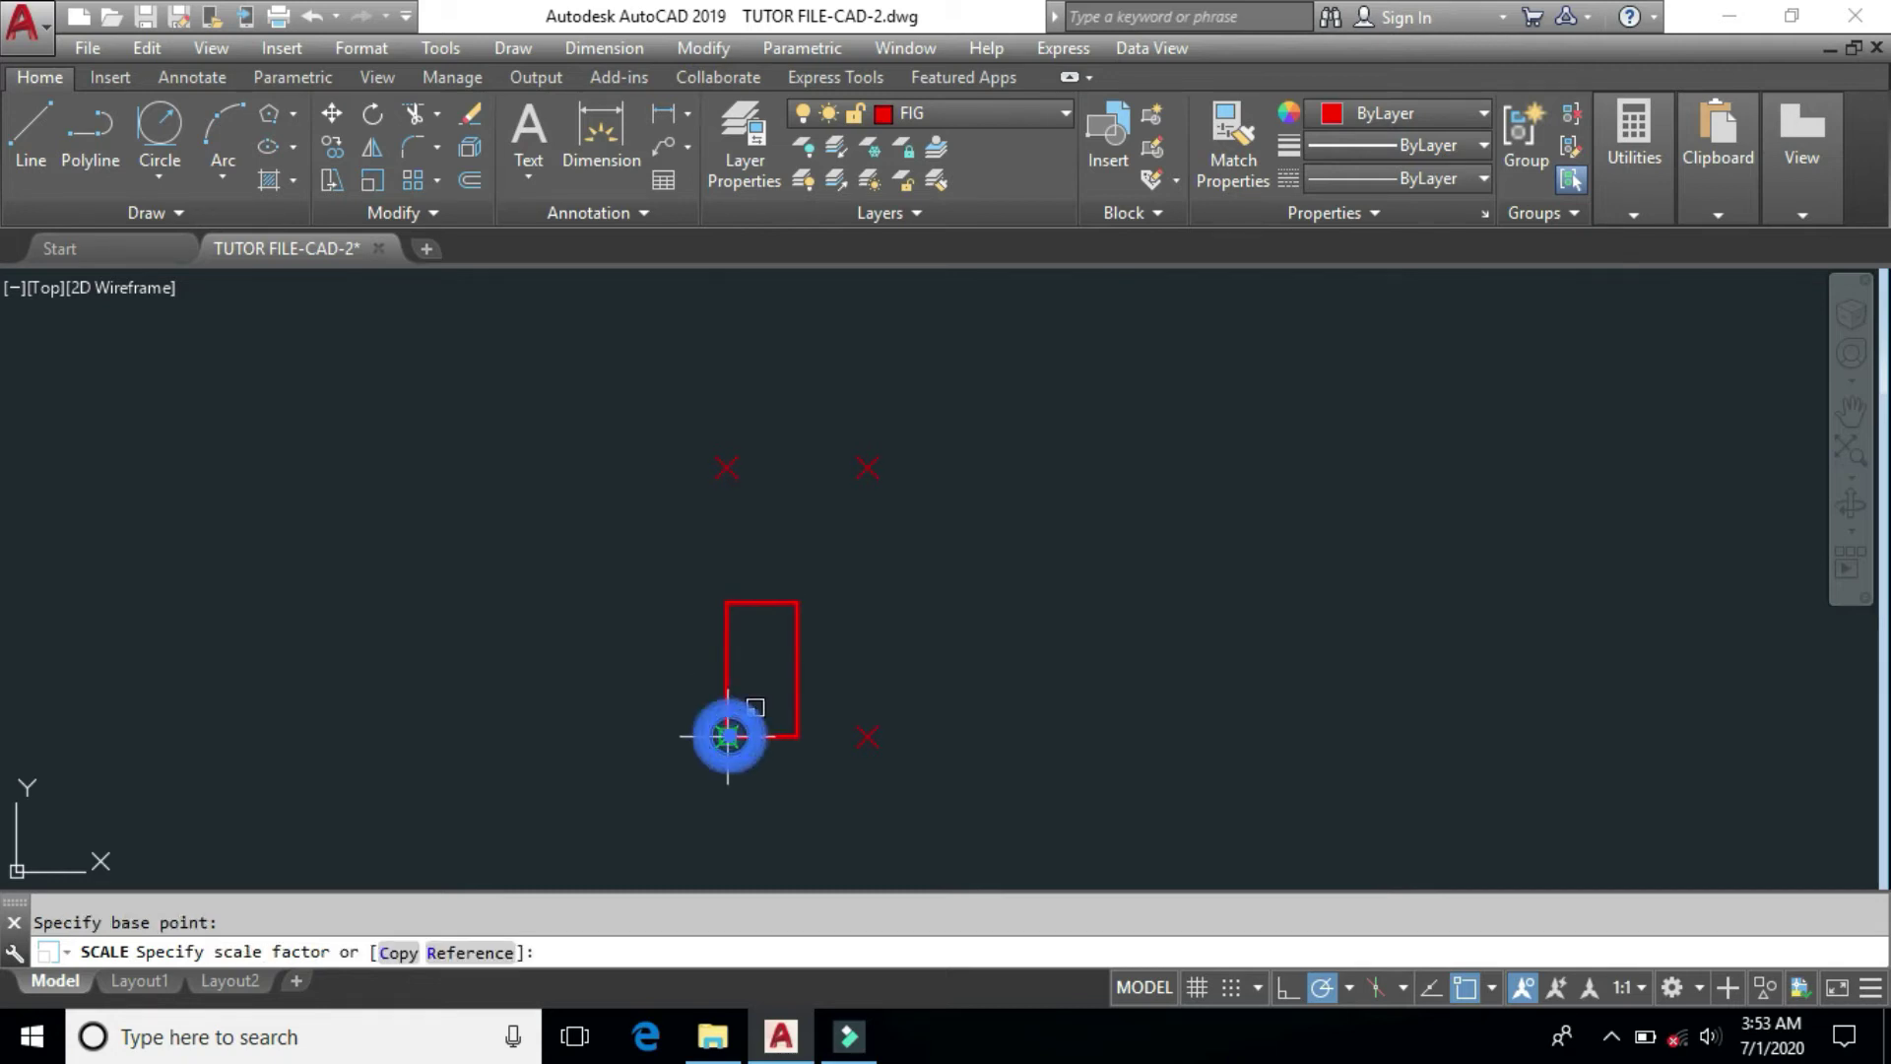
pyautogui.click(402, 953)
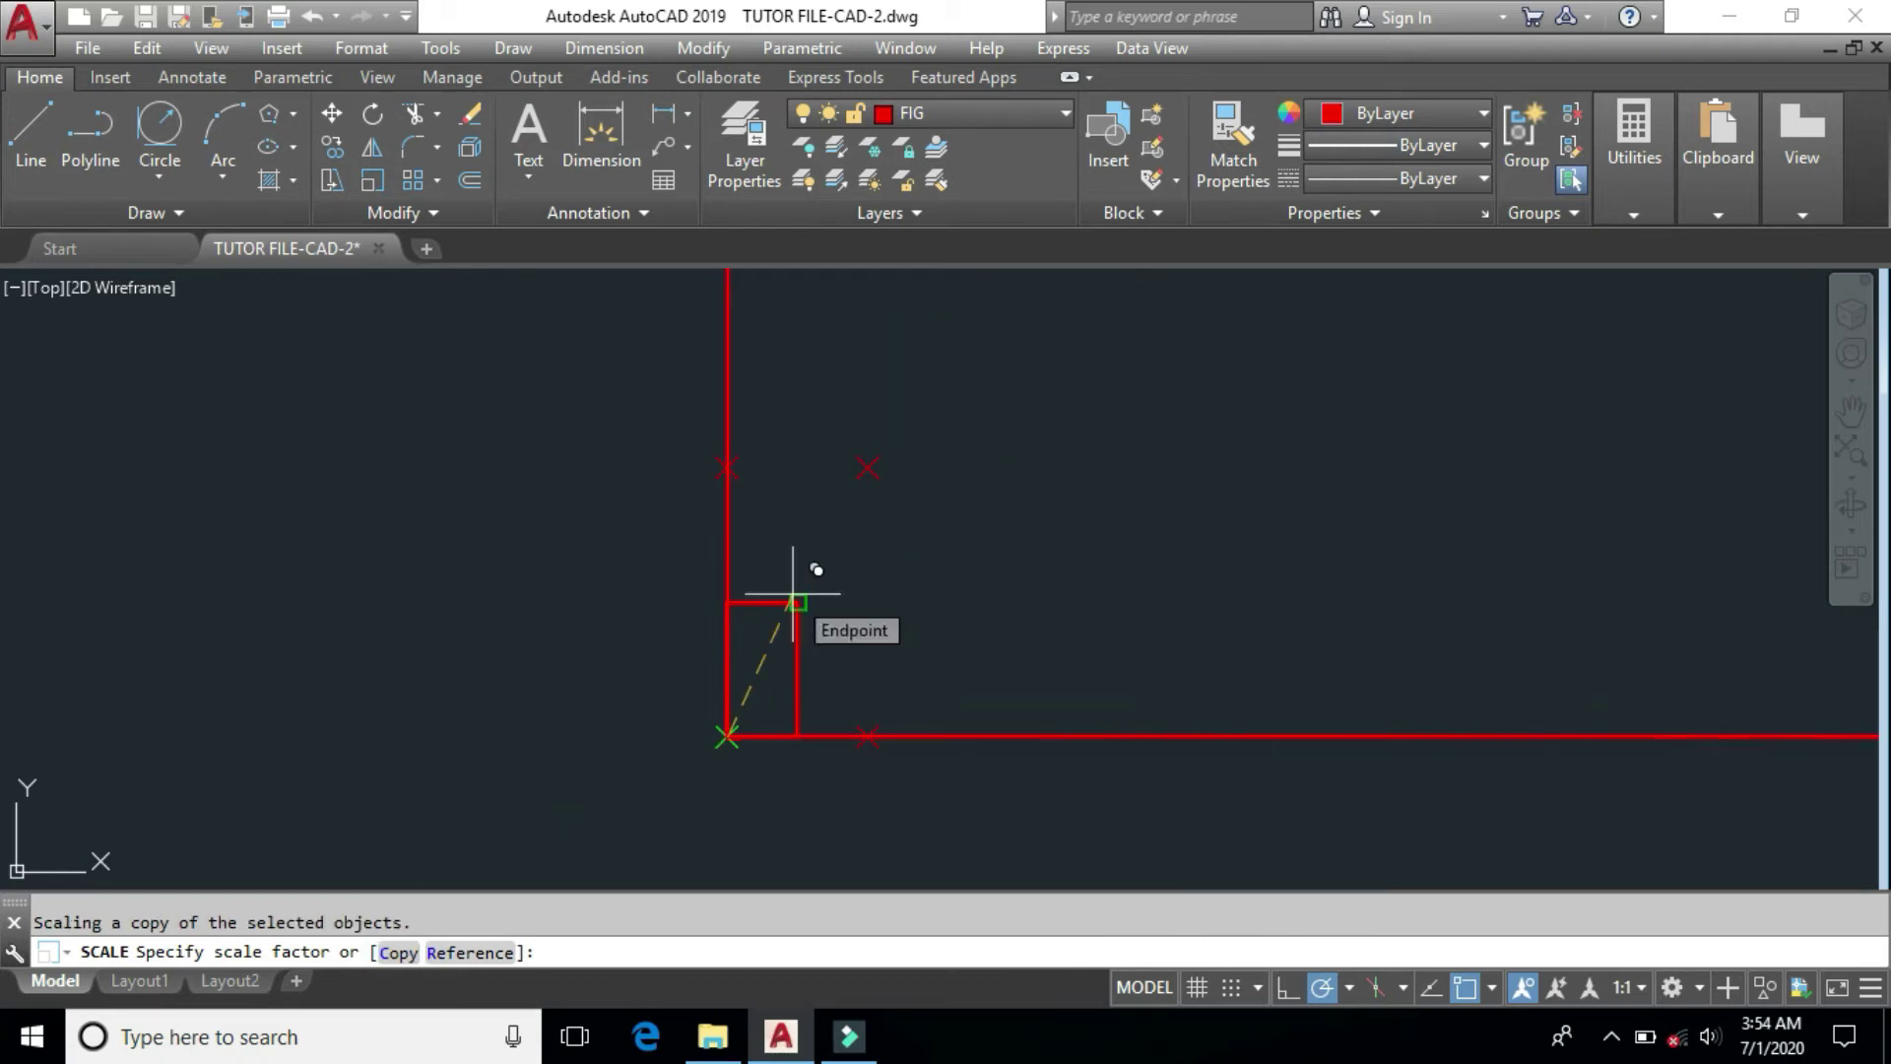
pyautogui.write('2')
pyautogui.press('Return')
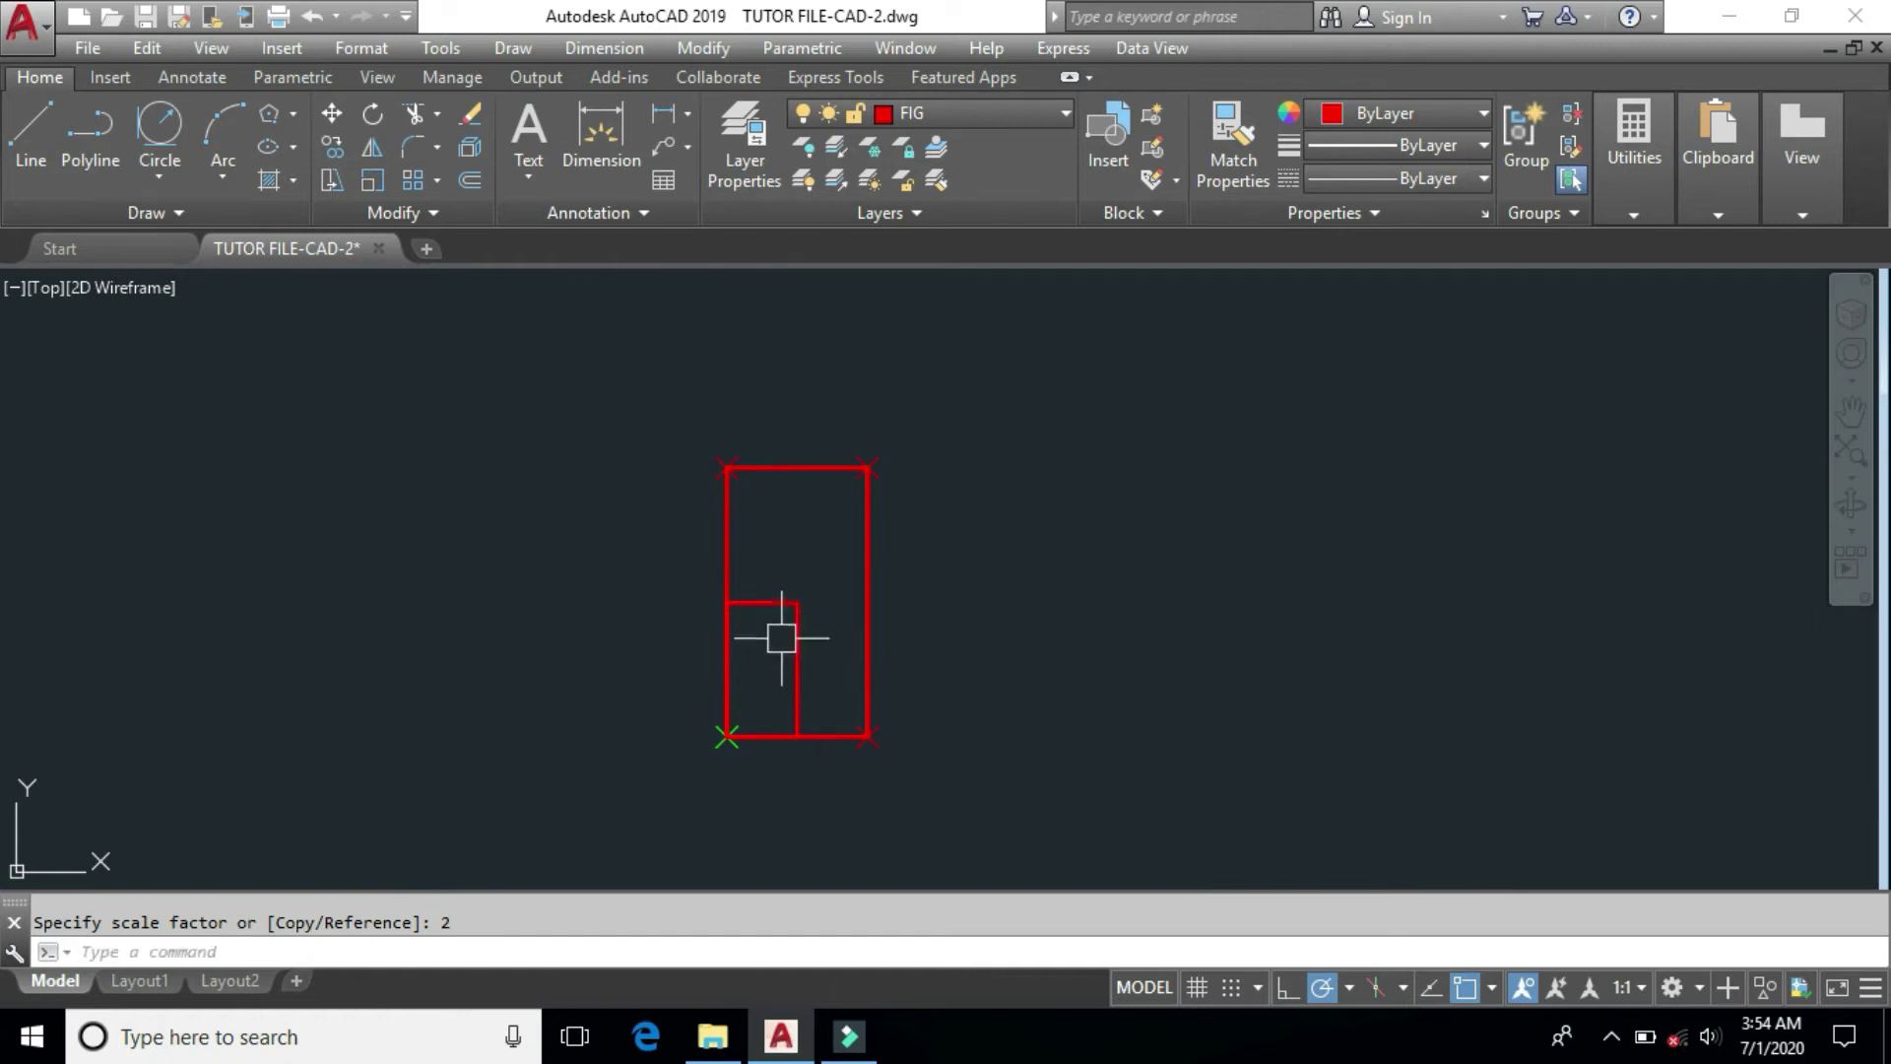
pyautogui.click(795, 704)
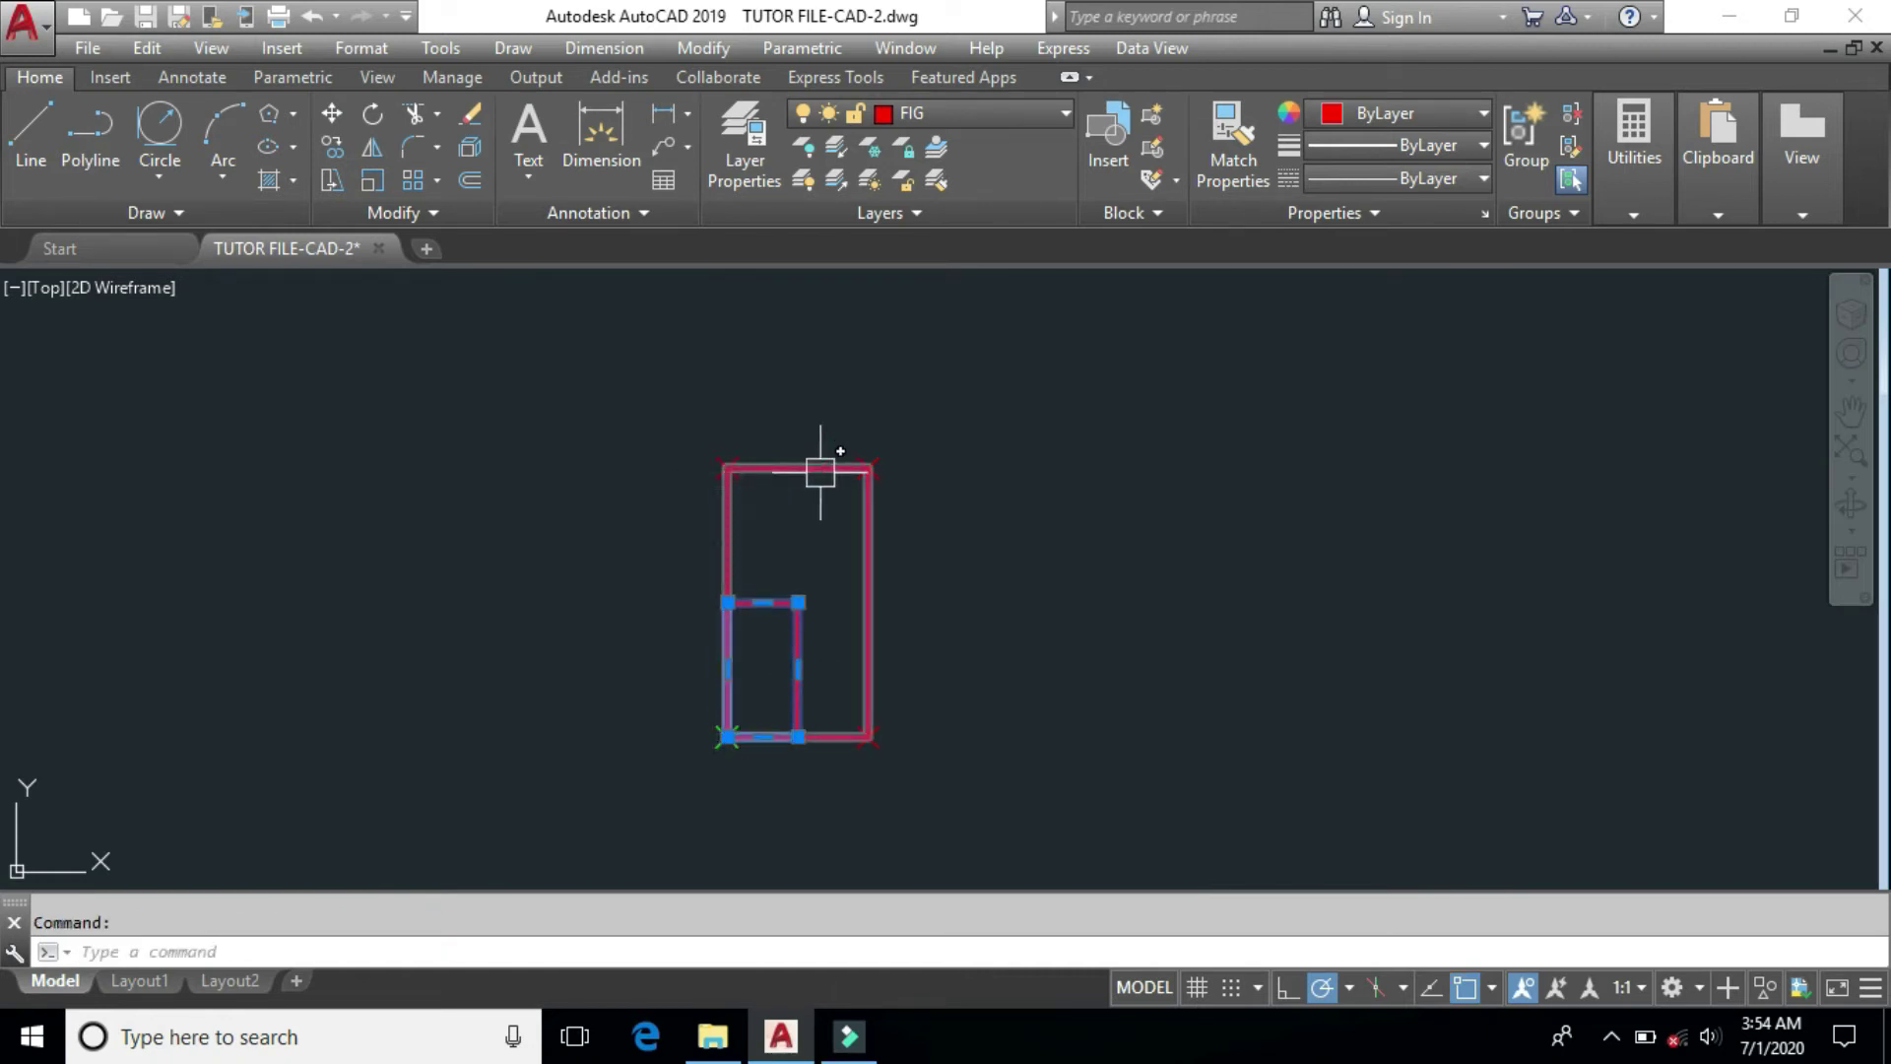
pyautogui.press('Escape')
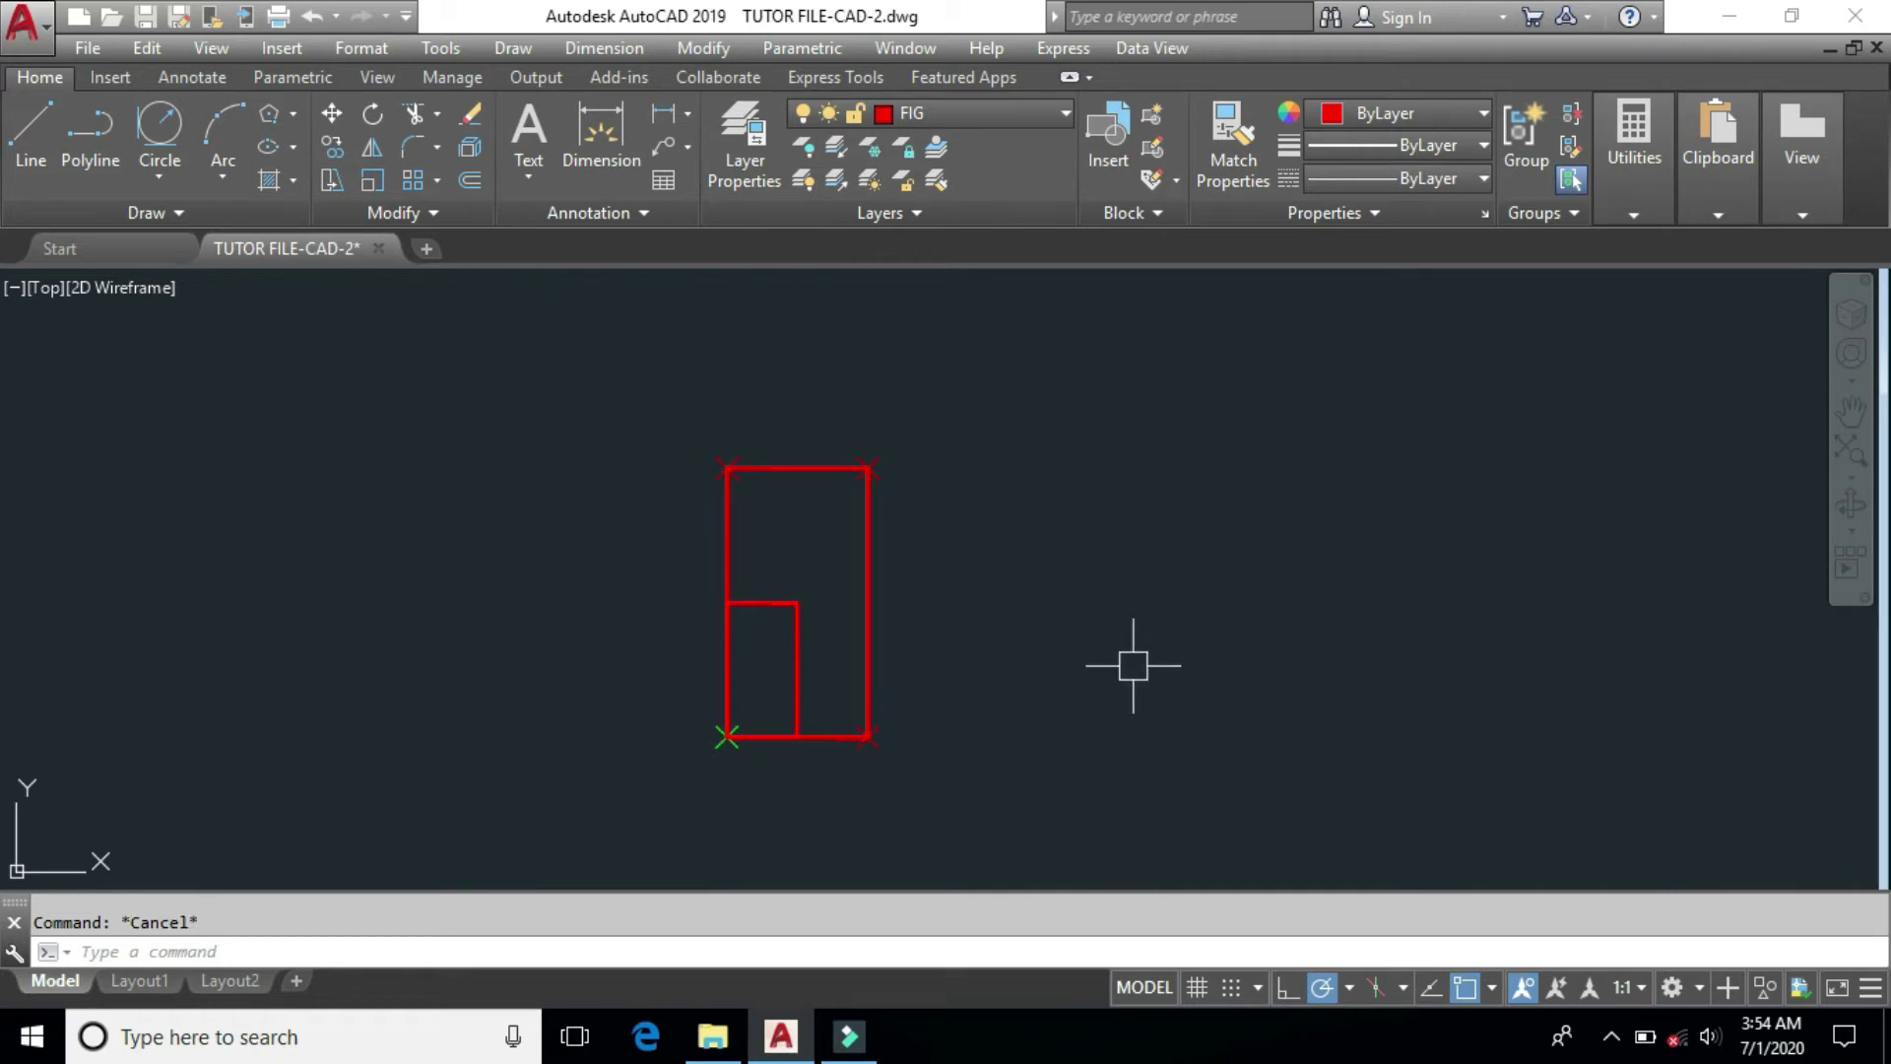
# Step: Erase everything and draw two long horizontal lines, one lower and one upper
pyautogui.click(691, 421)
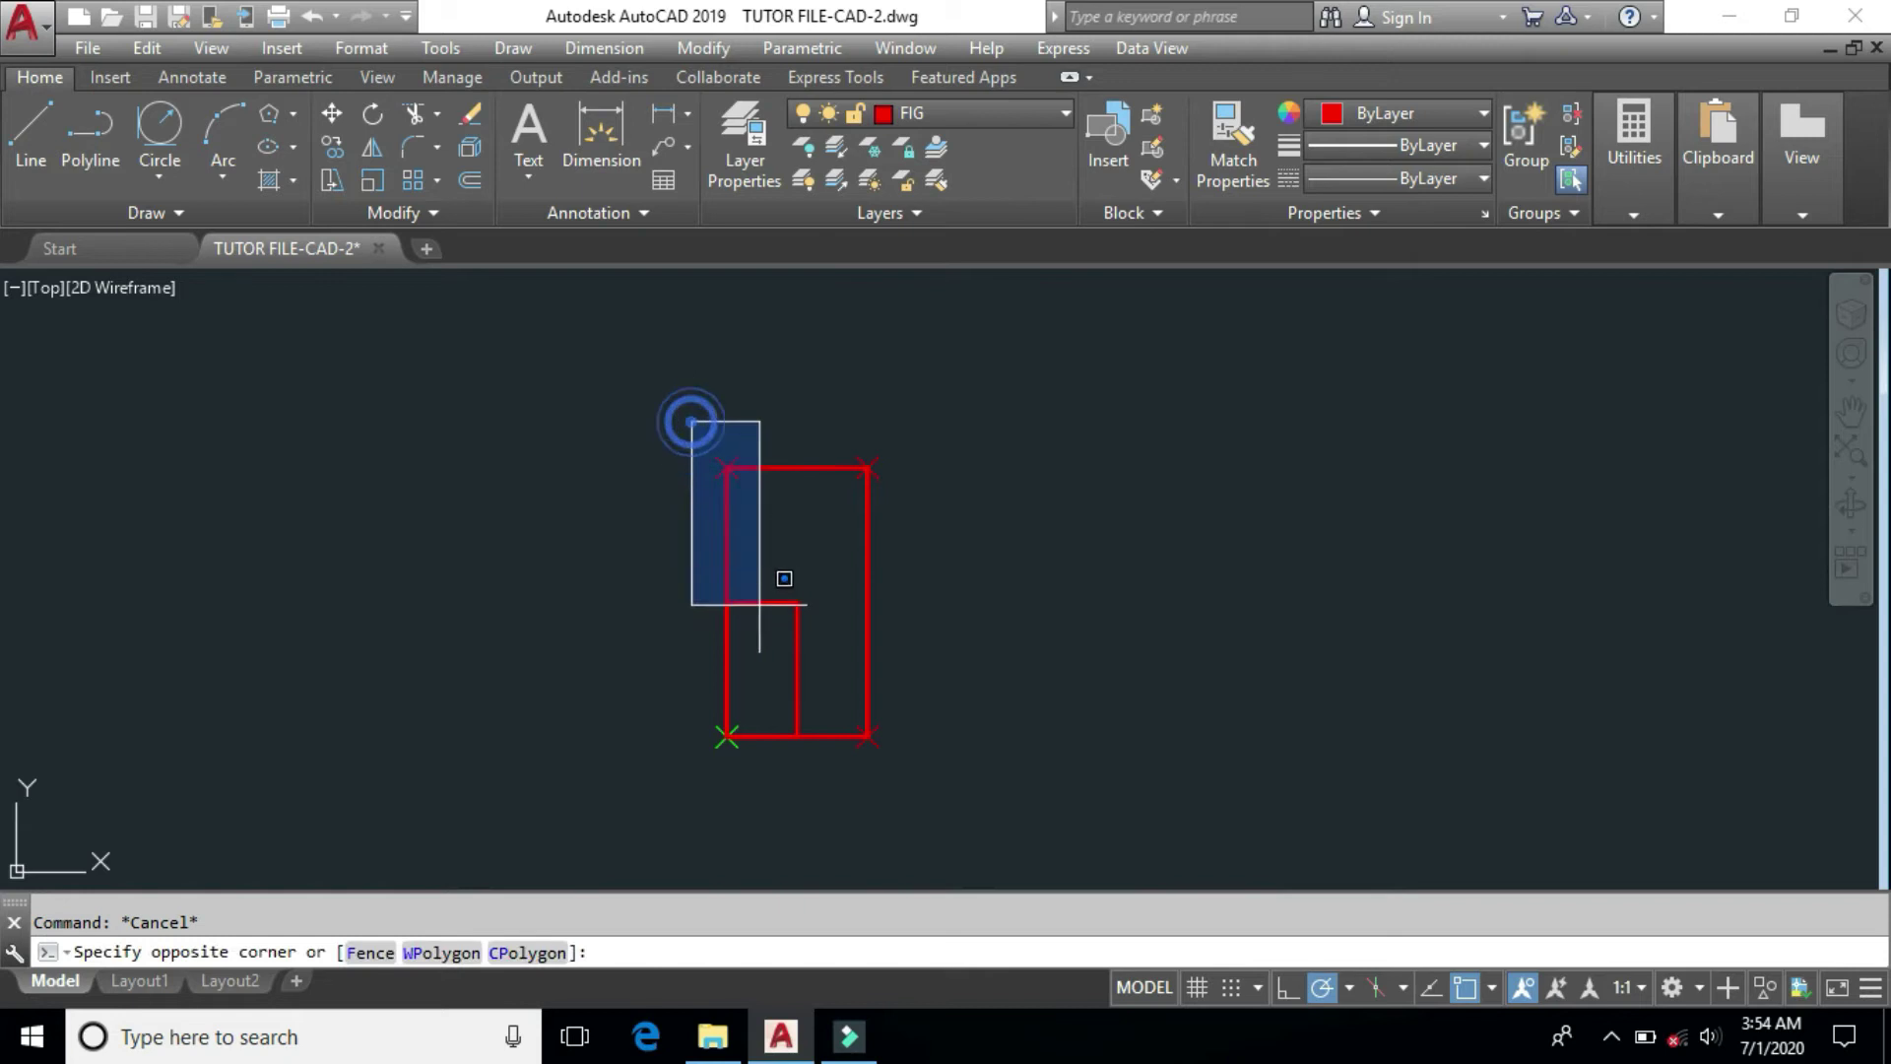
pyautogui.click(913, 808)
pyautogui.press('Delete')
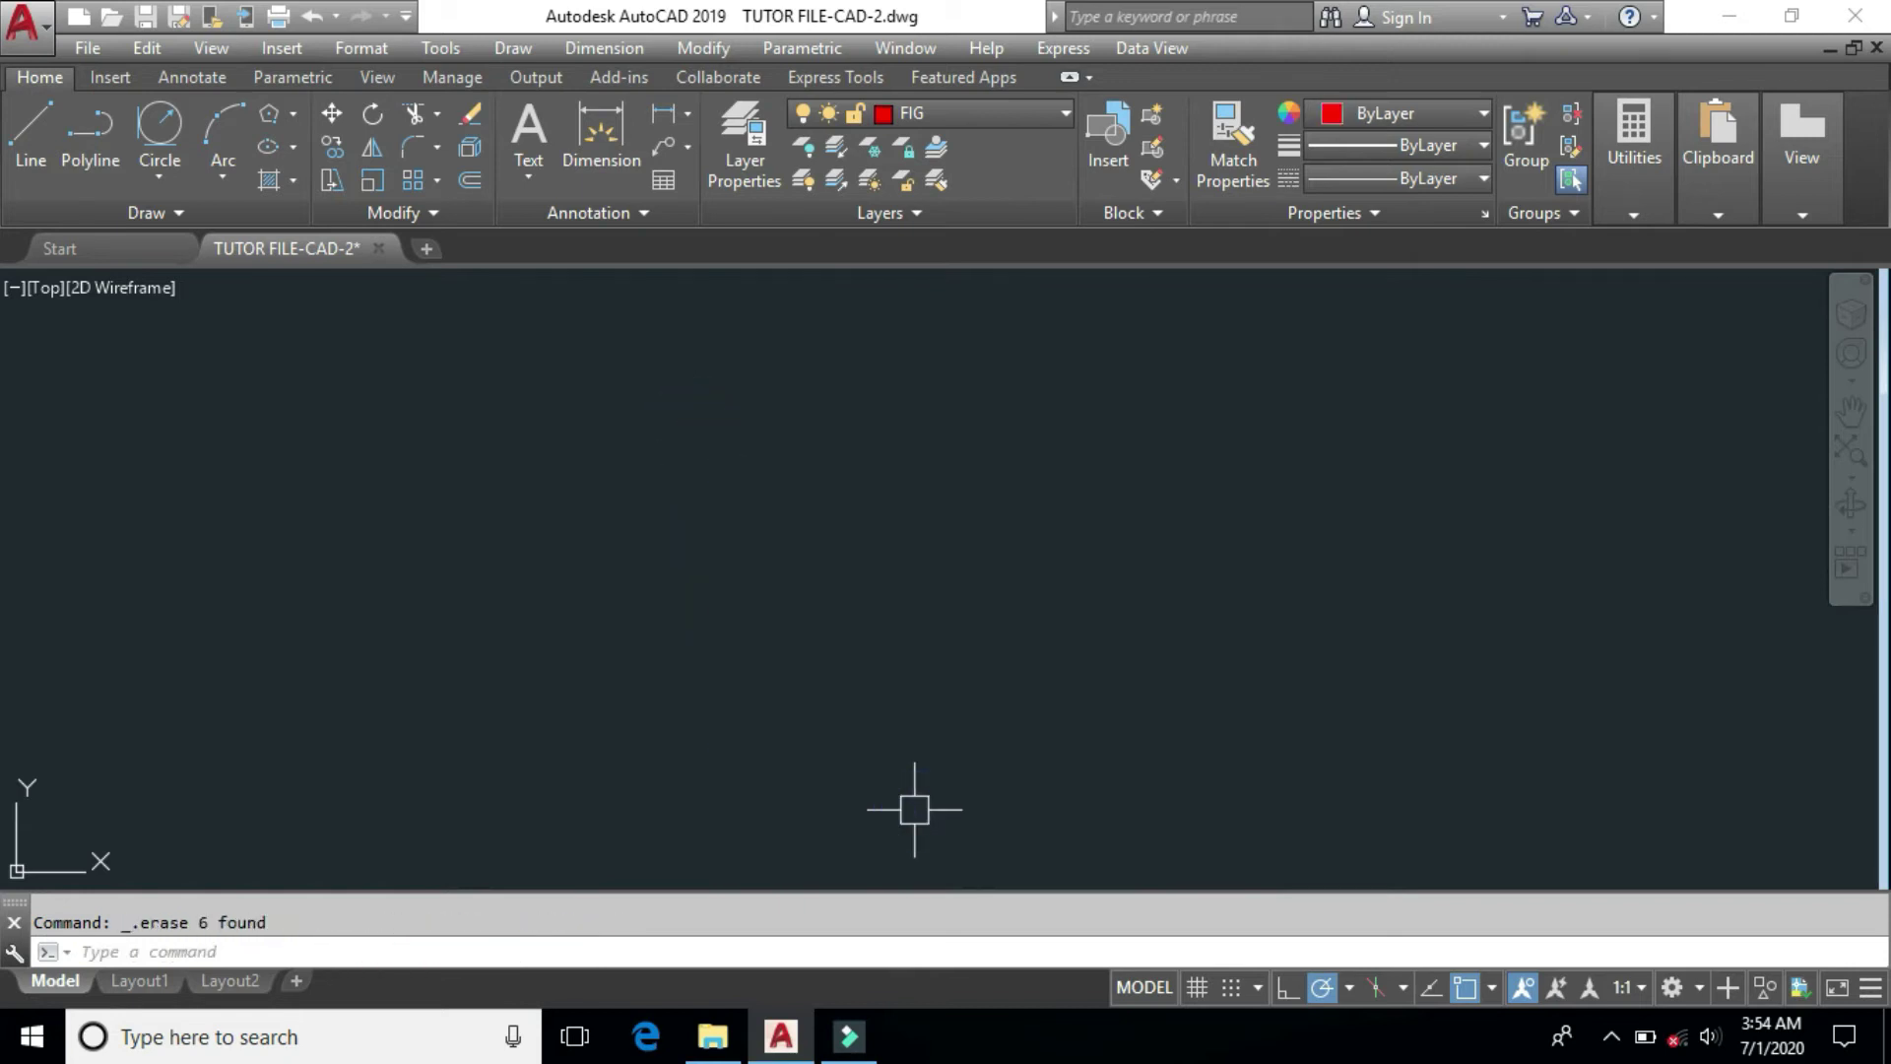
pyautogui.press('Return')
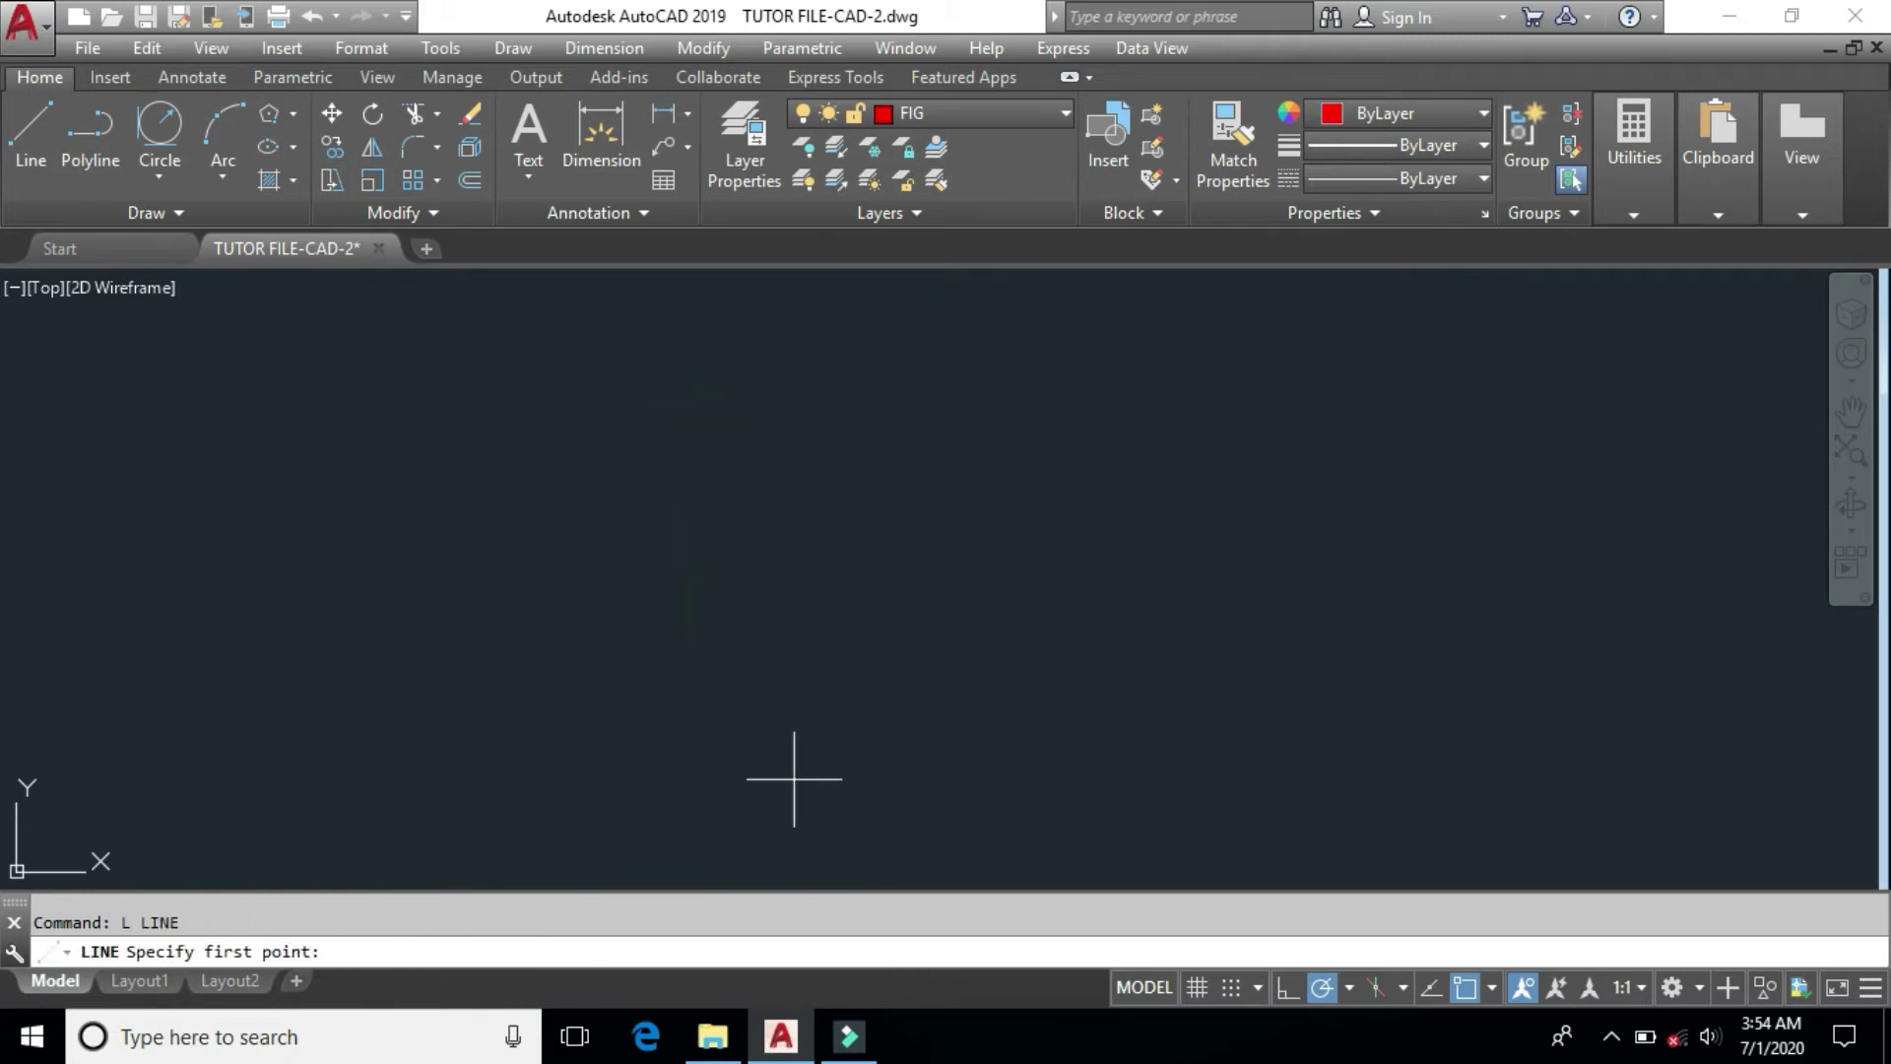
pyautogui.click(726, 758)
pyautogui.click(1114, 758)
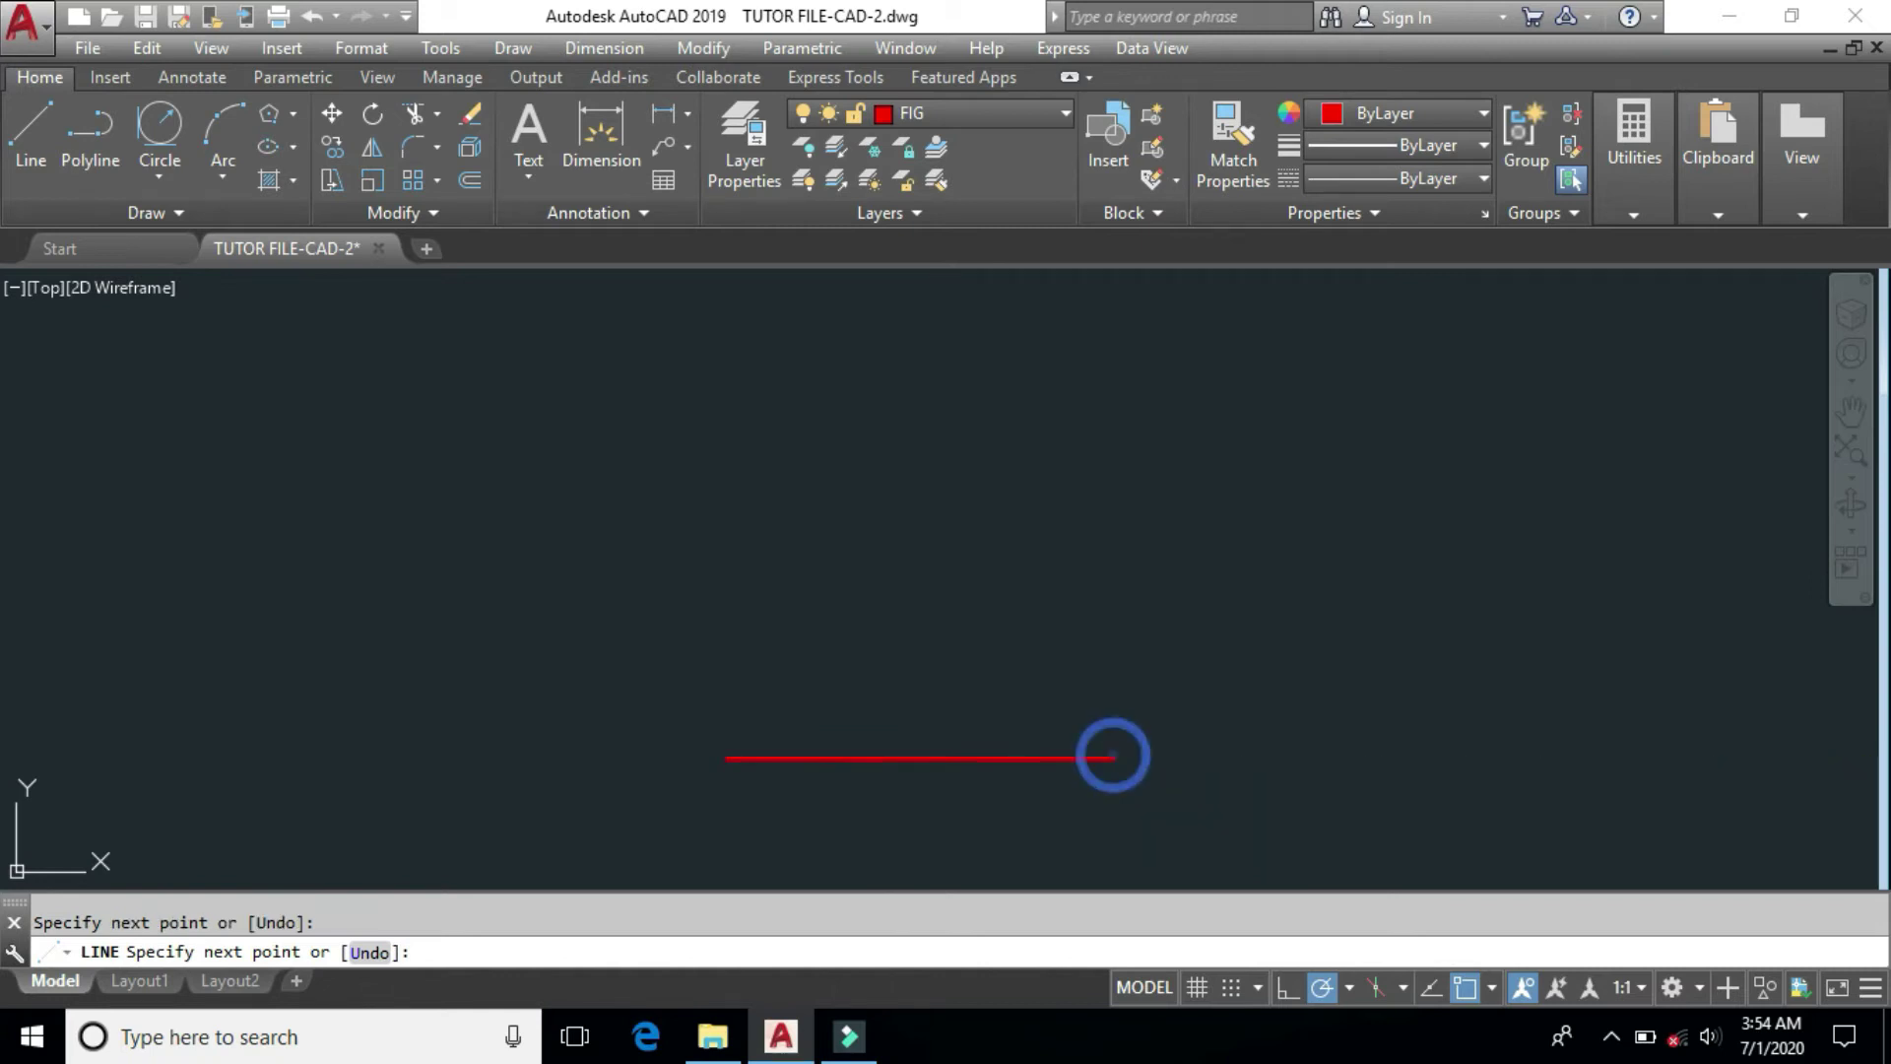
pyautogui.press('Return')
pyautogui.press('Return')
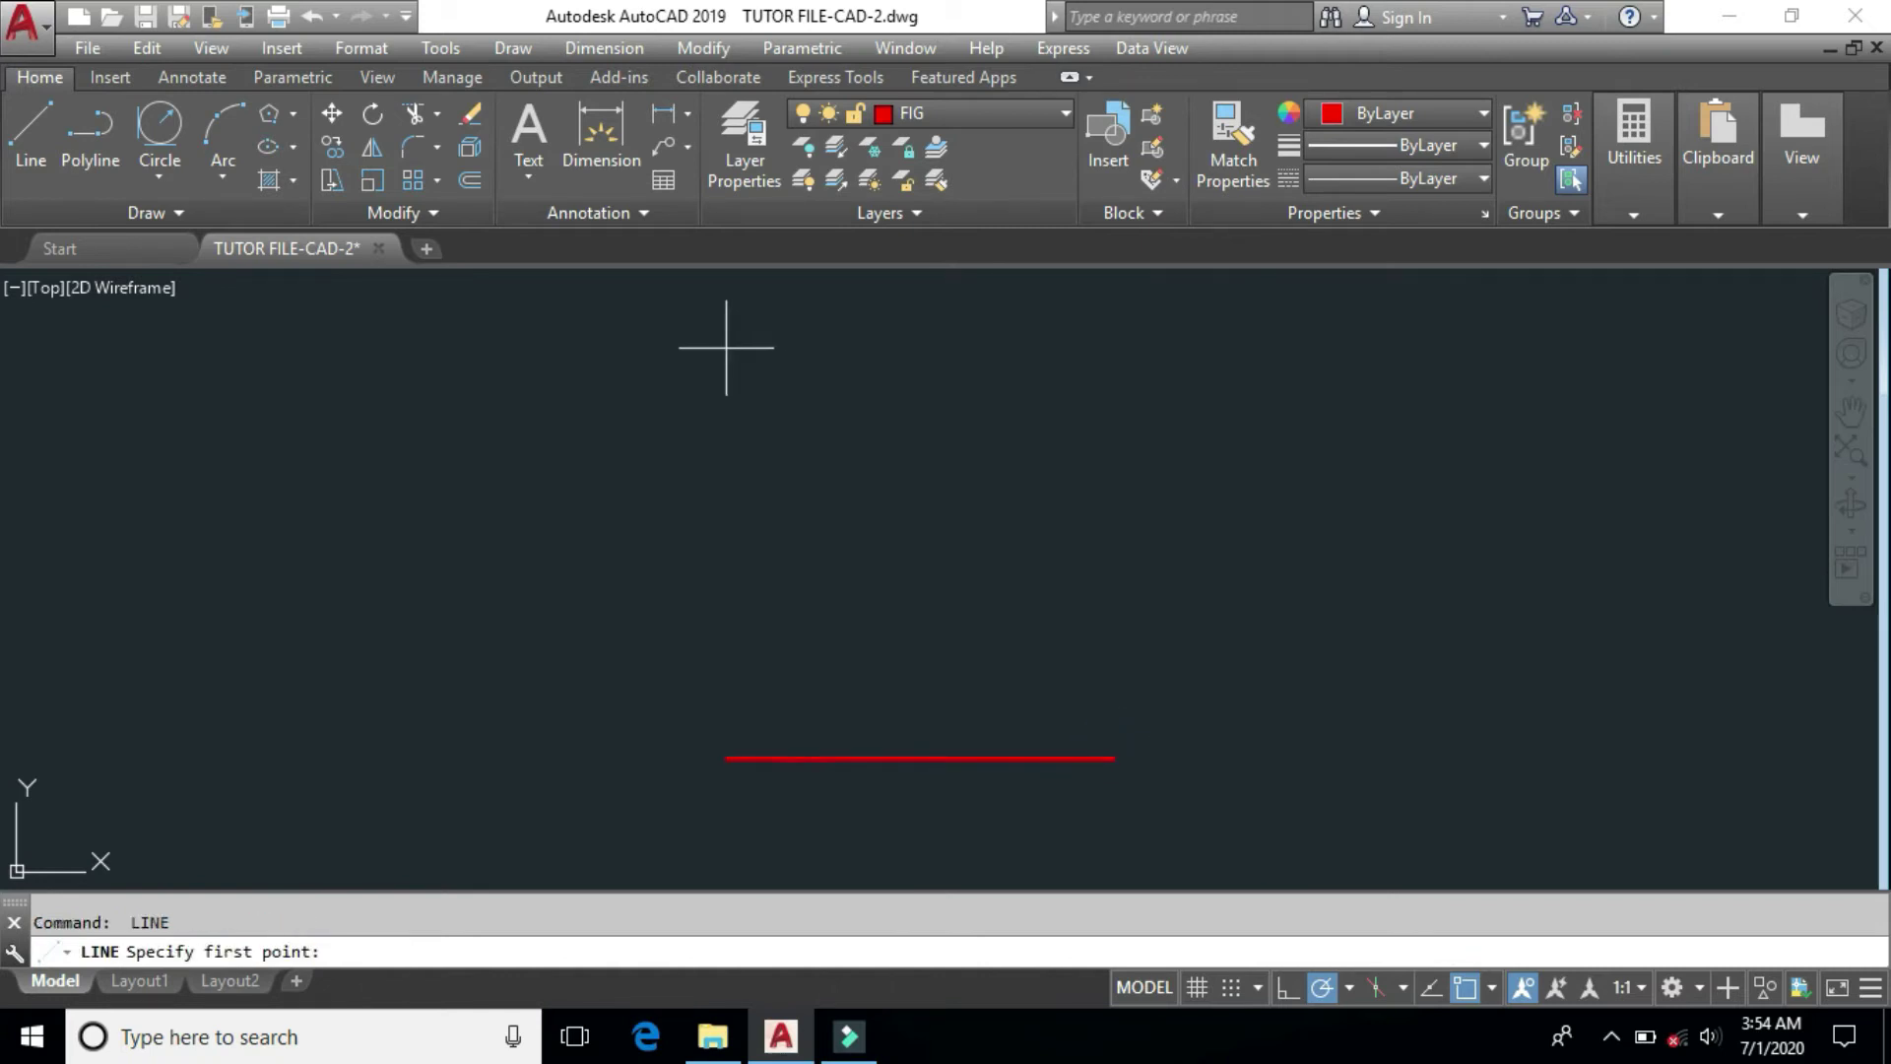
pyautogui.click(726, 346)
pyautogui.click(1110, 346)
pyautogui.press('Return')
# Step: Draw a tall door rectangle starting at the lower line's left end
pyautogui.moveTo(985, 650); pyautogui.dragTo(964, 670, button='middle')
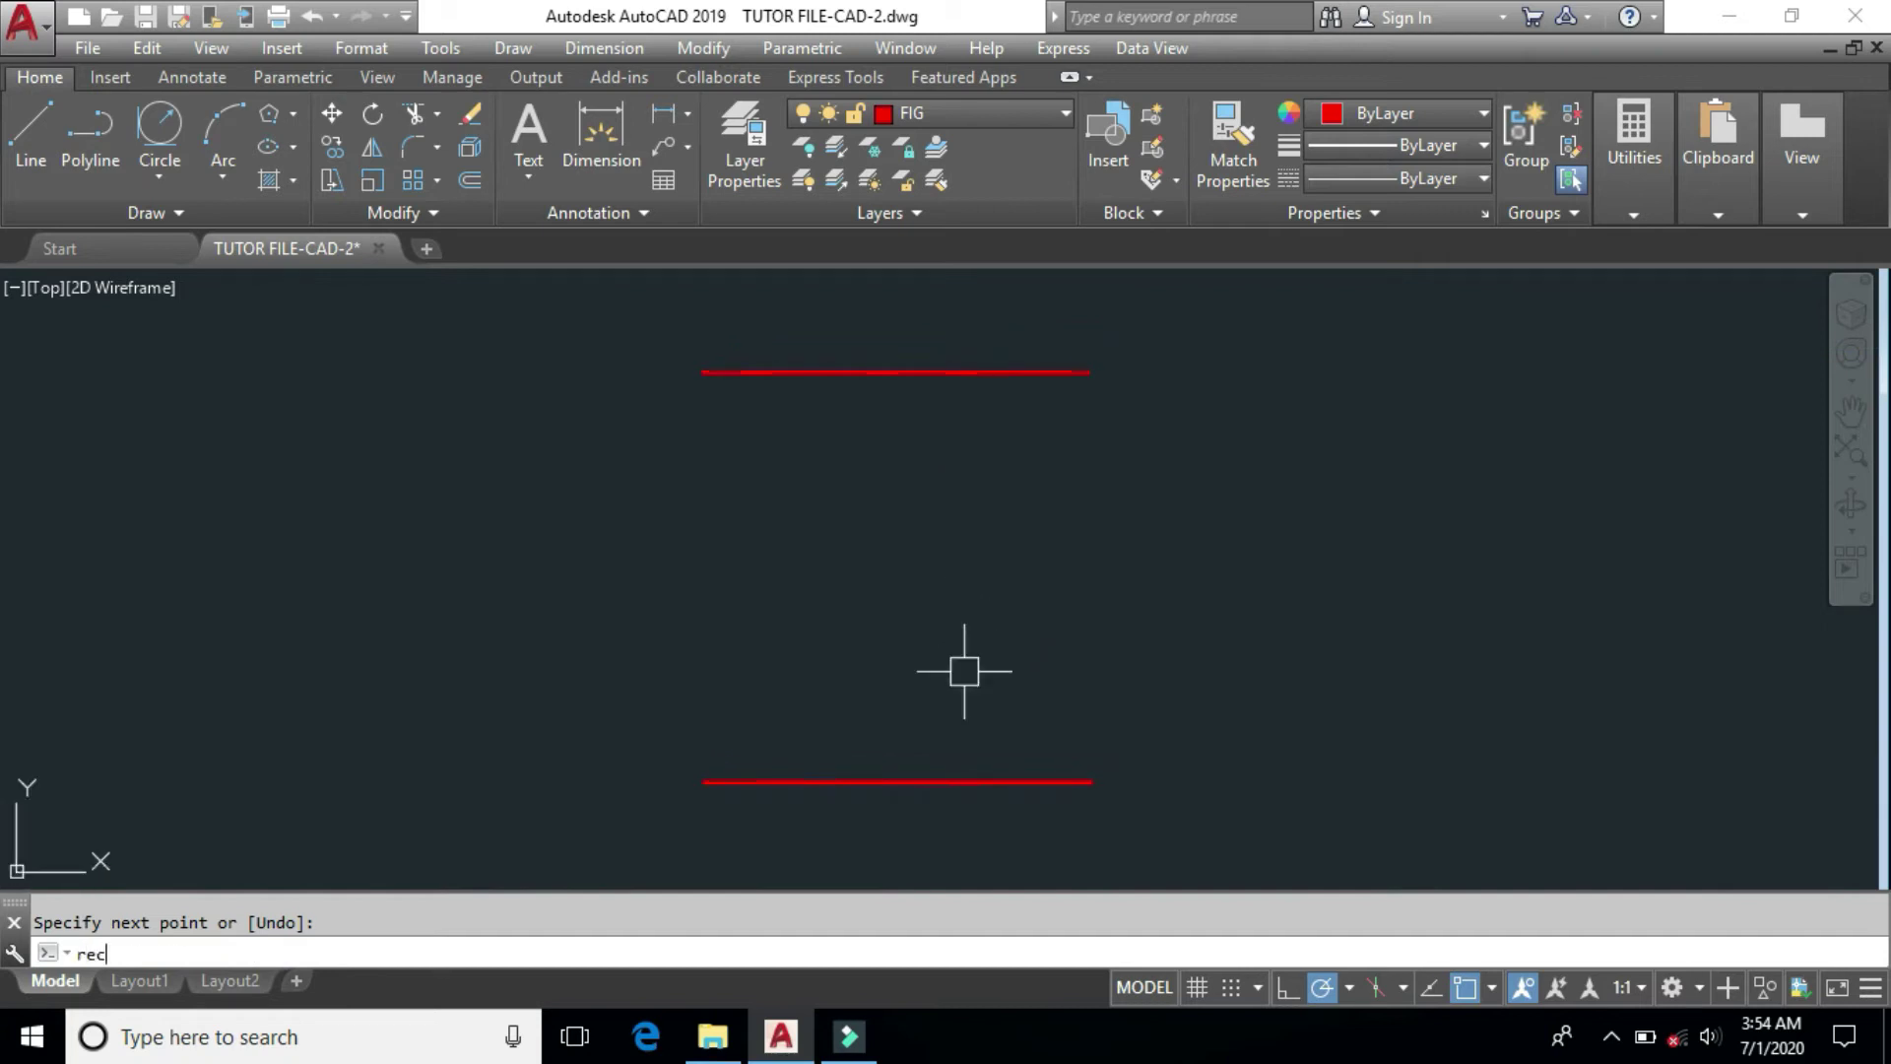
pyautogui.write('rec')
pyautogui.press('Return')
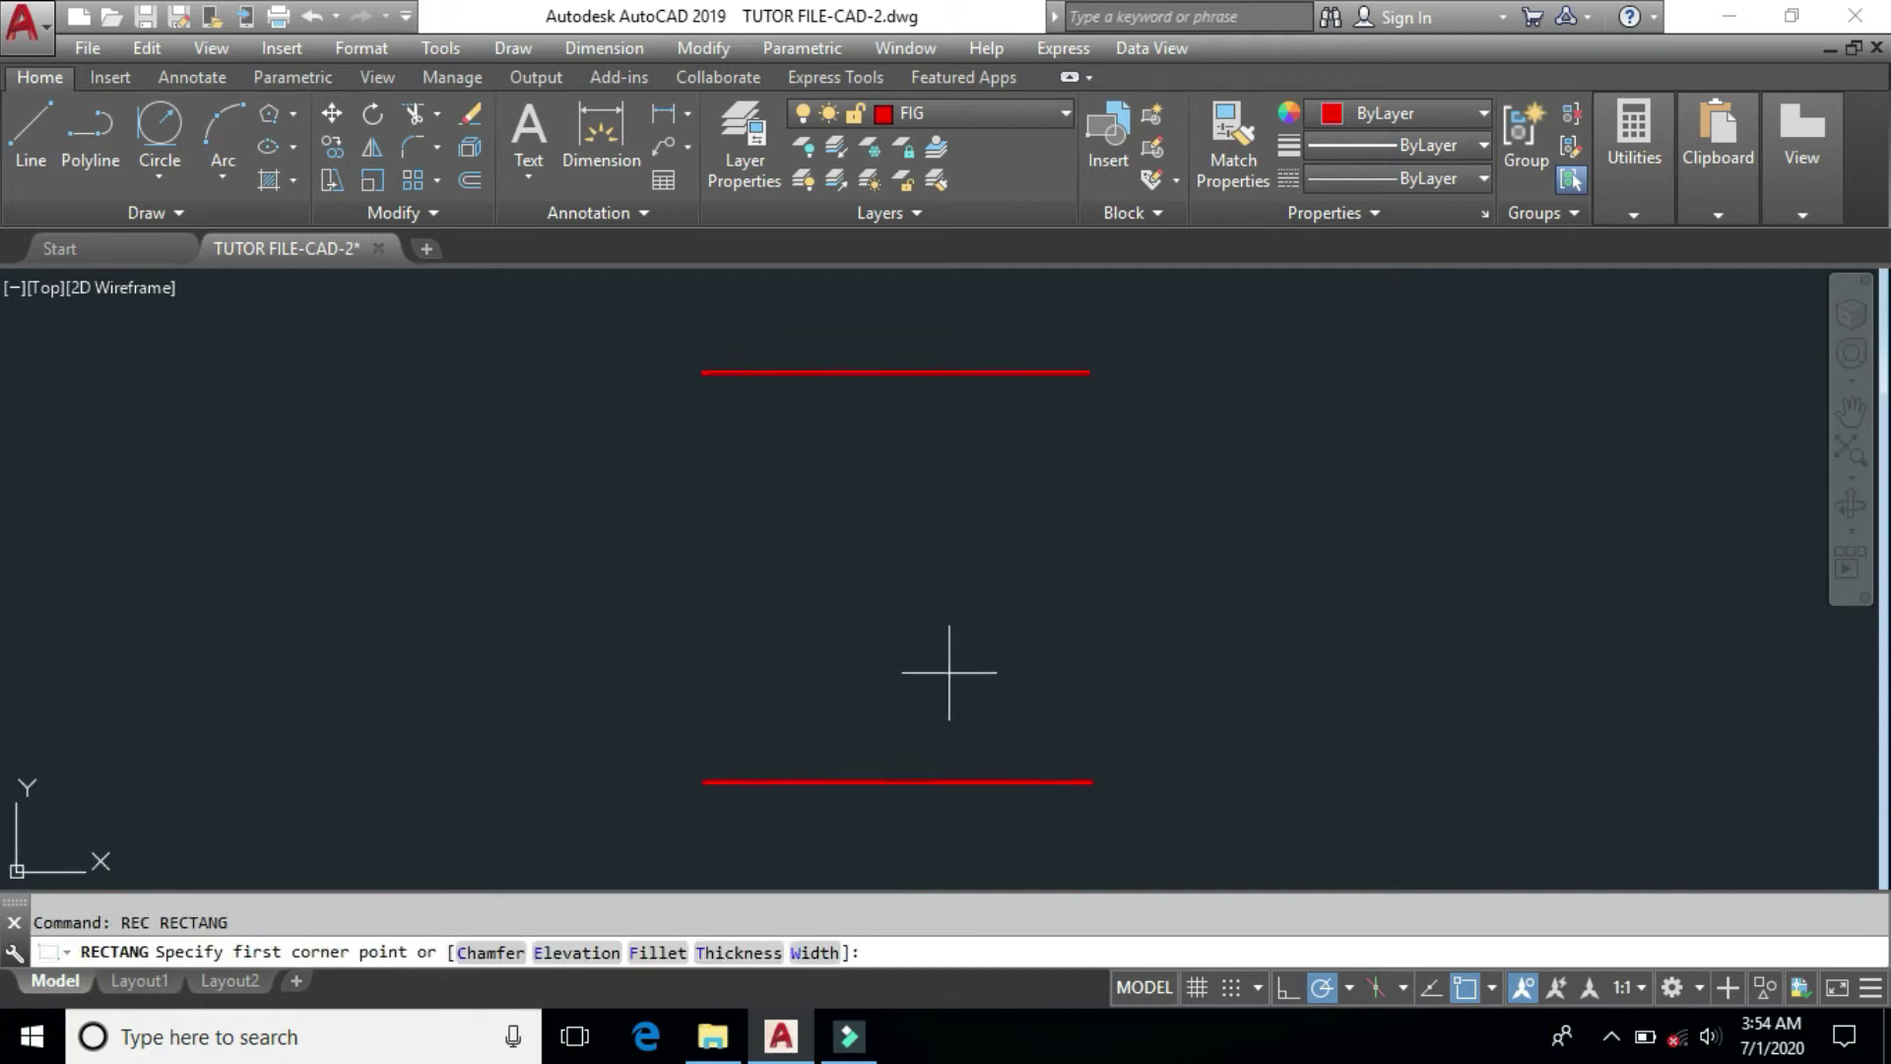
pyautogui.click(718, 783)
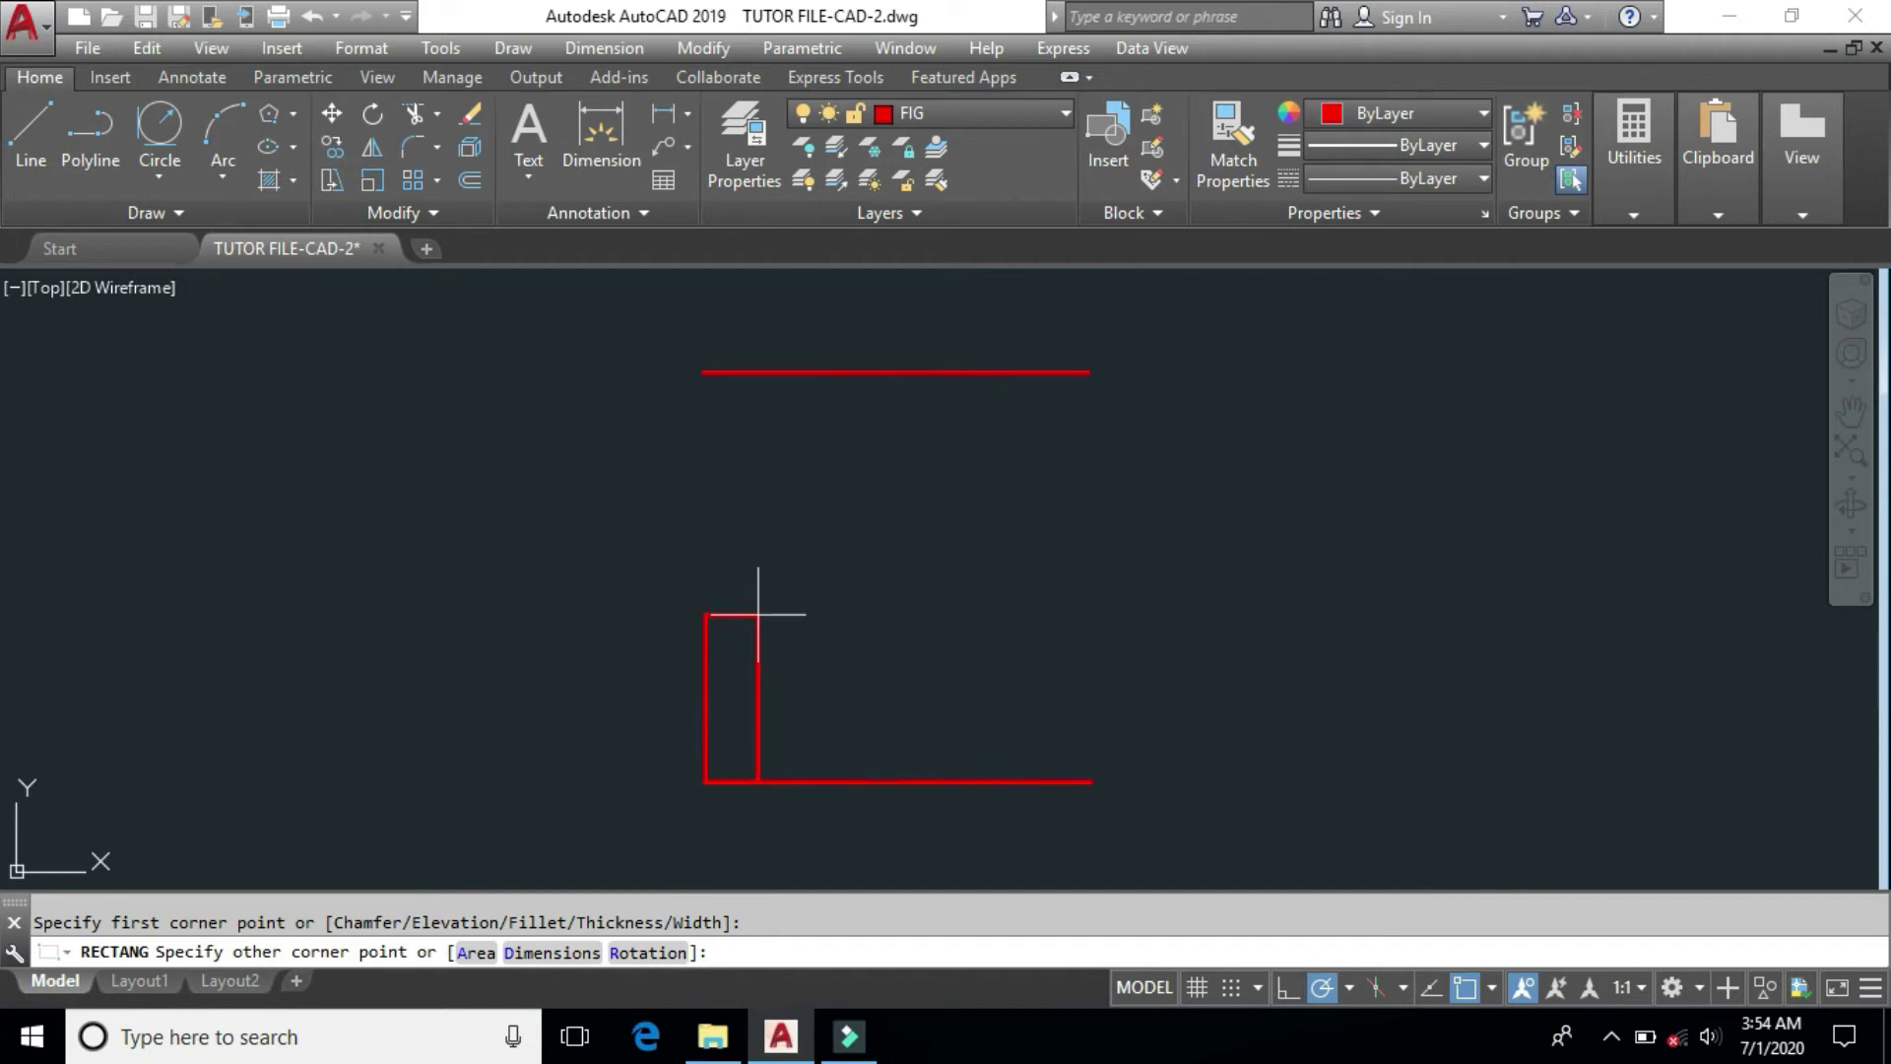
pyautogui.click(770, 586)
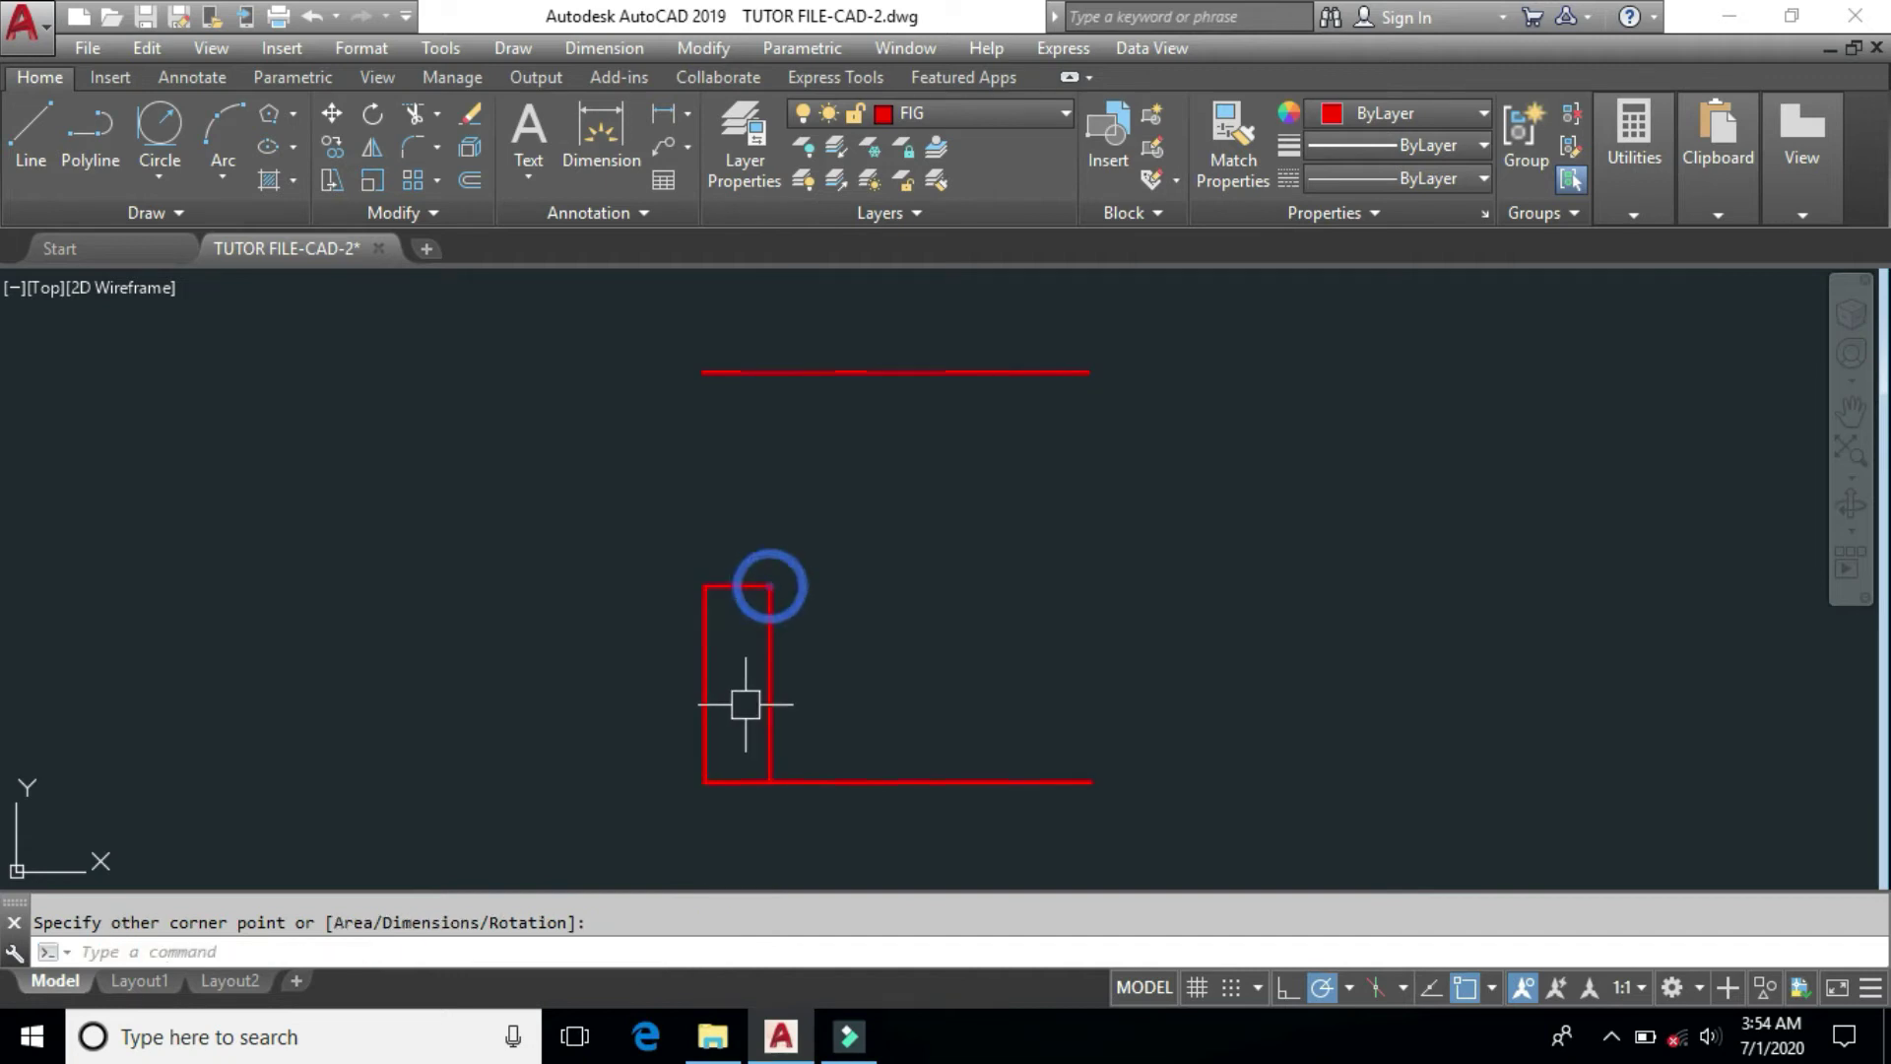
# Step: Draw two small rectangles inside the door outline
pyautogui.write('rec')
pyautogui.press('Return')
pyautogui.scroll(4, 718, 635)
pyautogui.click(718, 617)
pyautogui.click(781, 768)
pyautogui.moveTo(765, 840); pyautogui.dragTo(836, 667, button='middle')
pyautogui.press('Return')
pyautogui.click(803, 718)
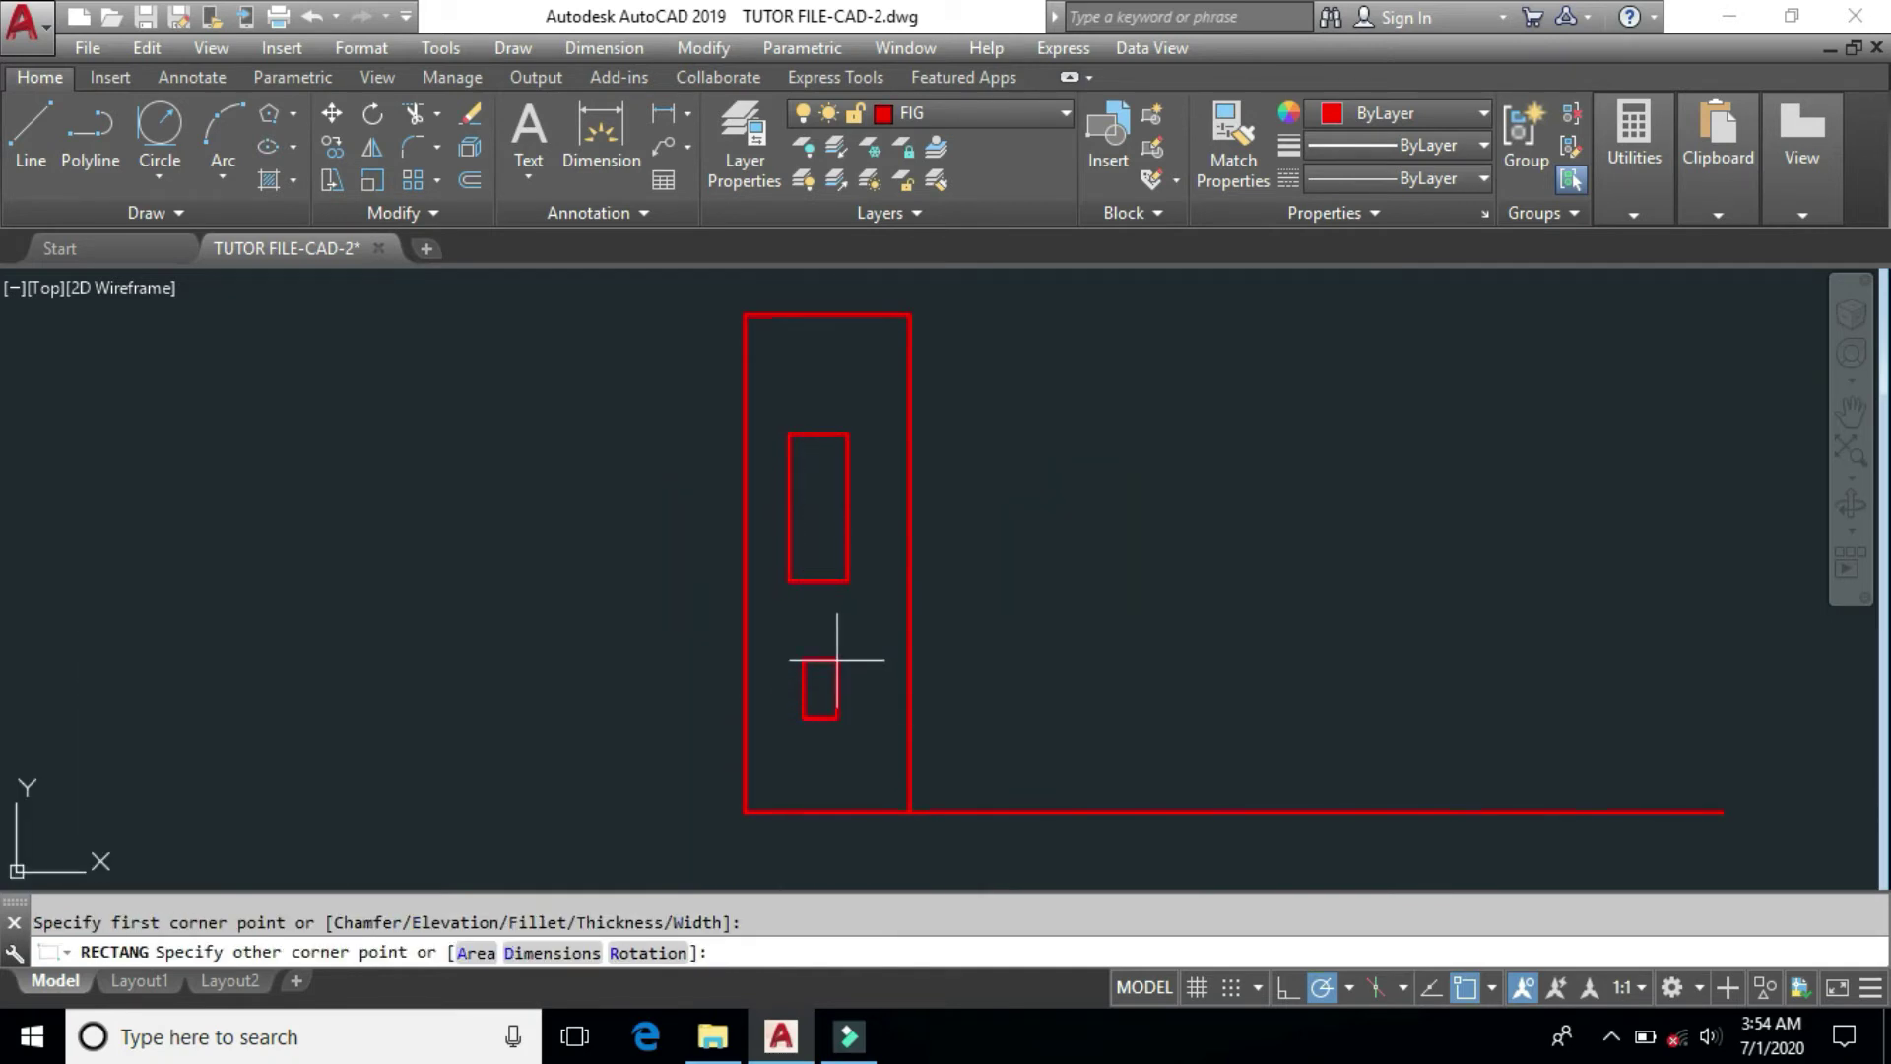
pyautogui.click(844, 642)
# Step: Select the three door rectangles and begin moving them from a base point
pyautogui.scroll(-2, 910, 645)
pyautogui.moveTo(951, 595); pyautogui.dragTo(890, 709, button='middle')
pyautogui.scroll(-4, 865, 633)
pyautogui.scroll(2, 883, 566)
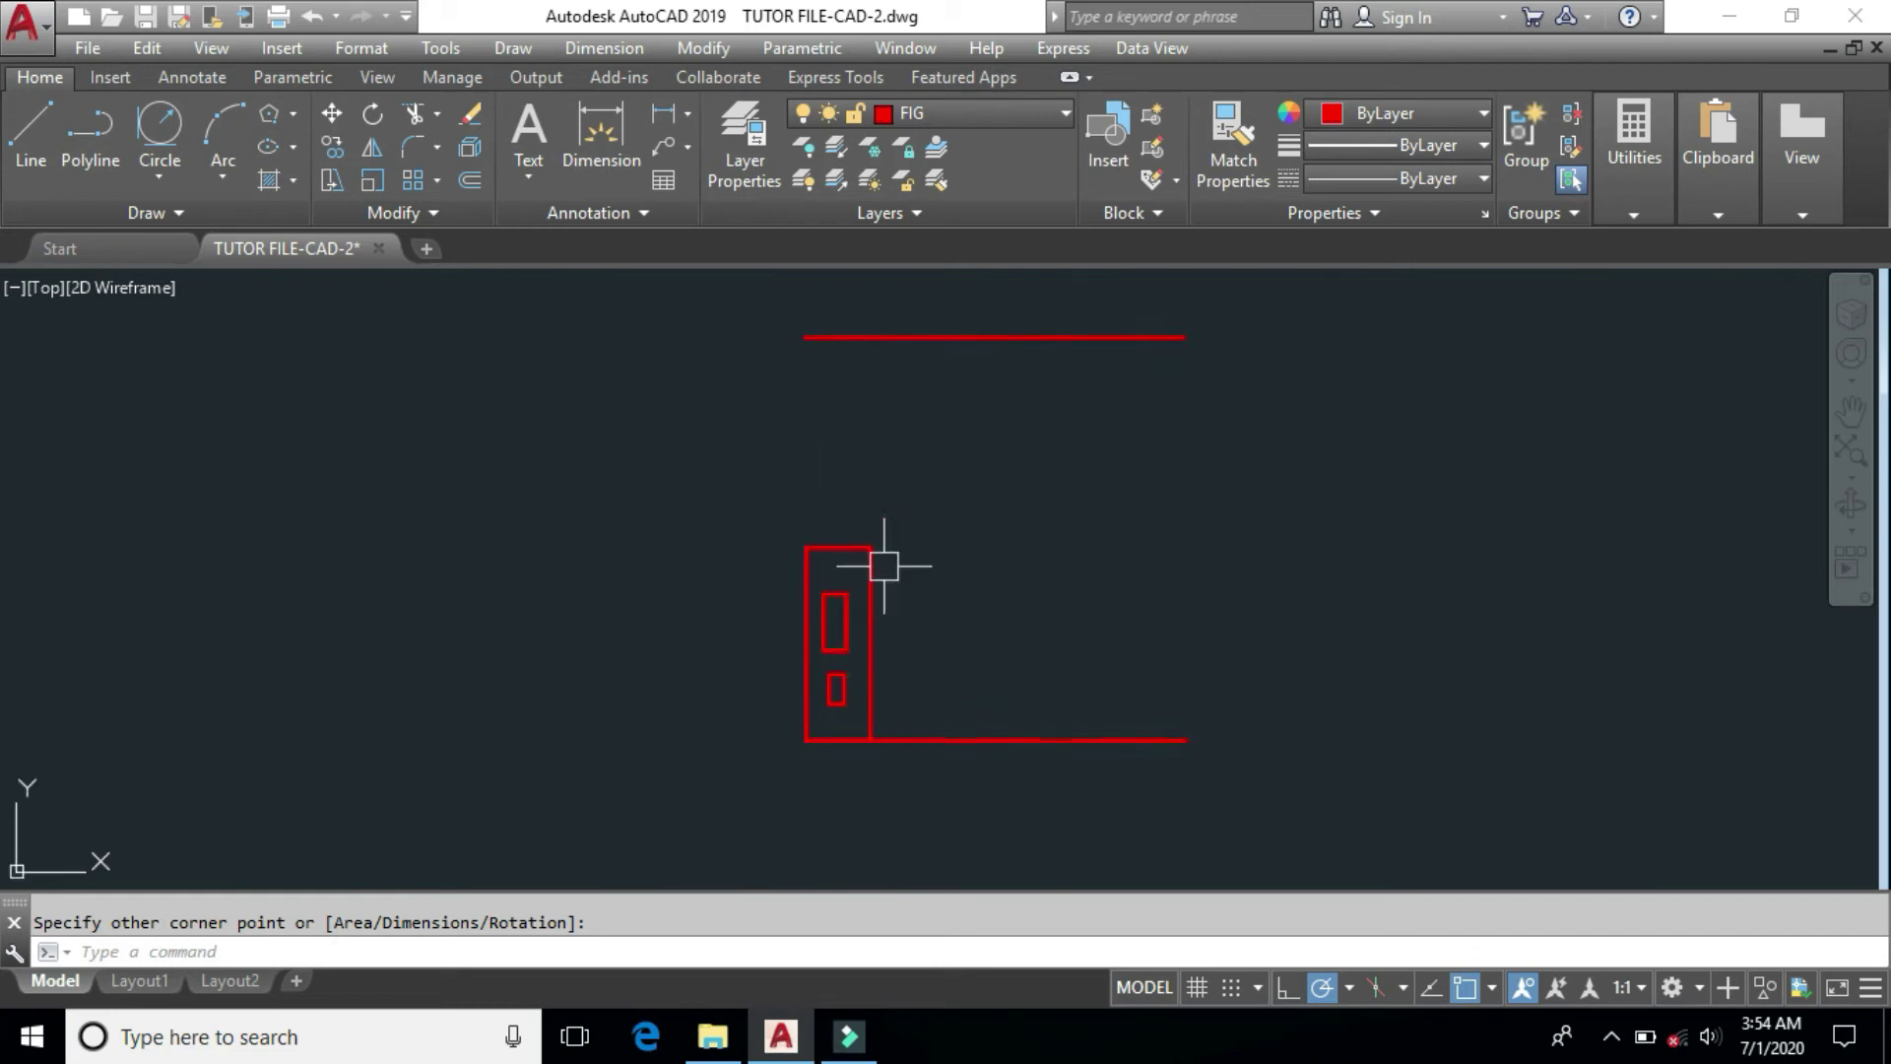
pyautogui.click(924, 490)
pyautogui.click(767, 708)
pyautogui.write('m')
pyautogui.press('Return')
pyautogui.click(842, 784)
# Step: Drop the door near the bottom line's middle and move the top red line down
pyautogui.click(977, 786)
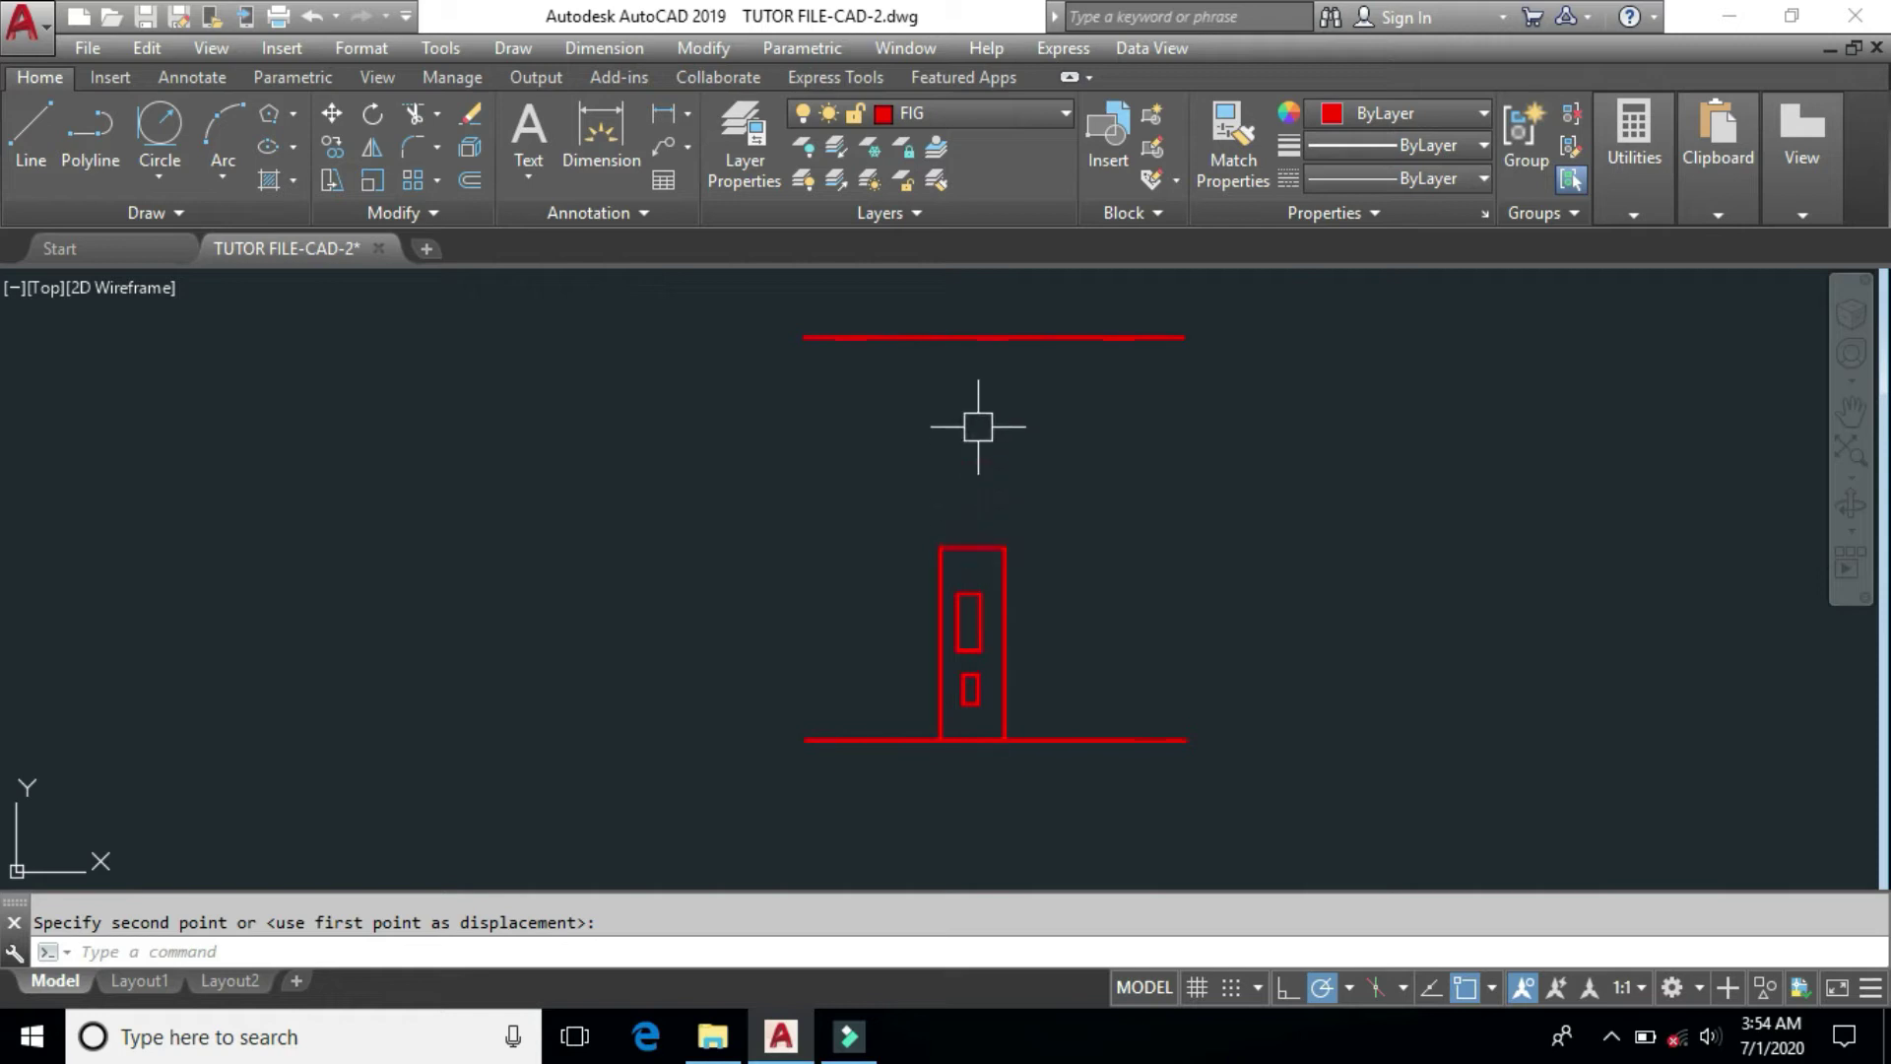
pyautogui.click(980, 338)
pyautogui.write('m')
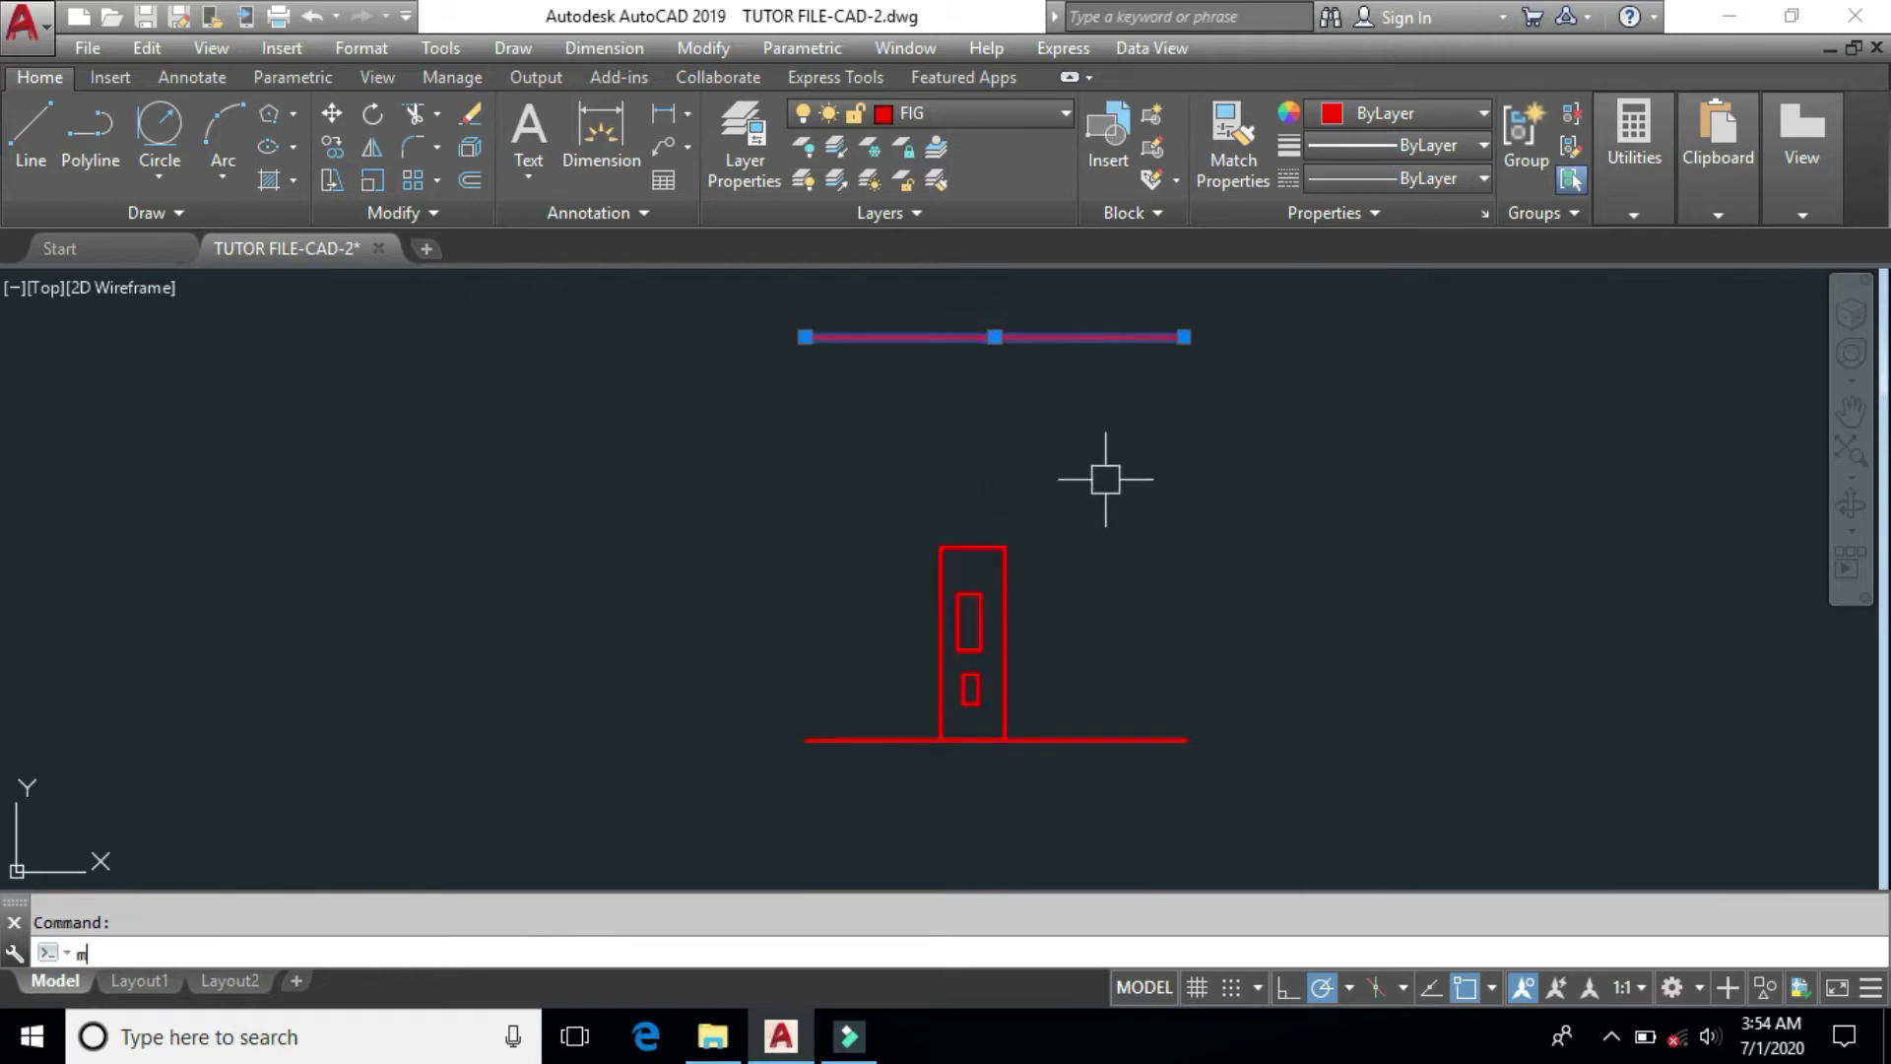
pyautogui.press('Return')
pyautogui.click(1106, 511)
pyautogui.scroll(2, 945, 652)
pyautogui.scroll(-2, 927, 650)
pyautogui.moveTo(926, 650); pyautogui.dragTo(895, 641, button='middle')
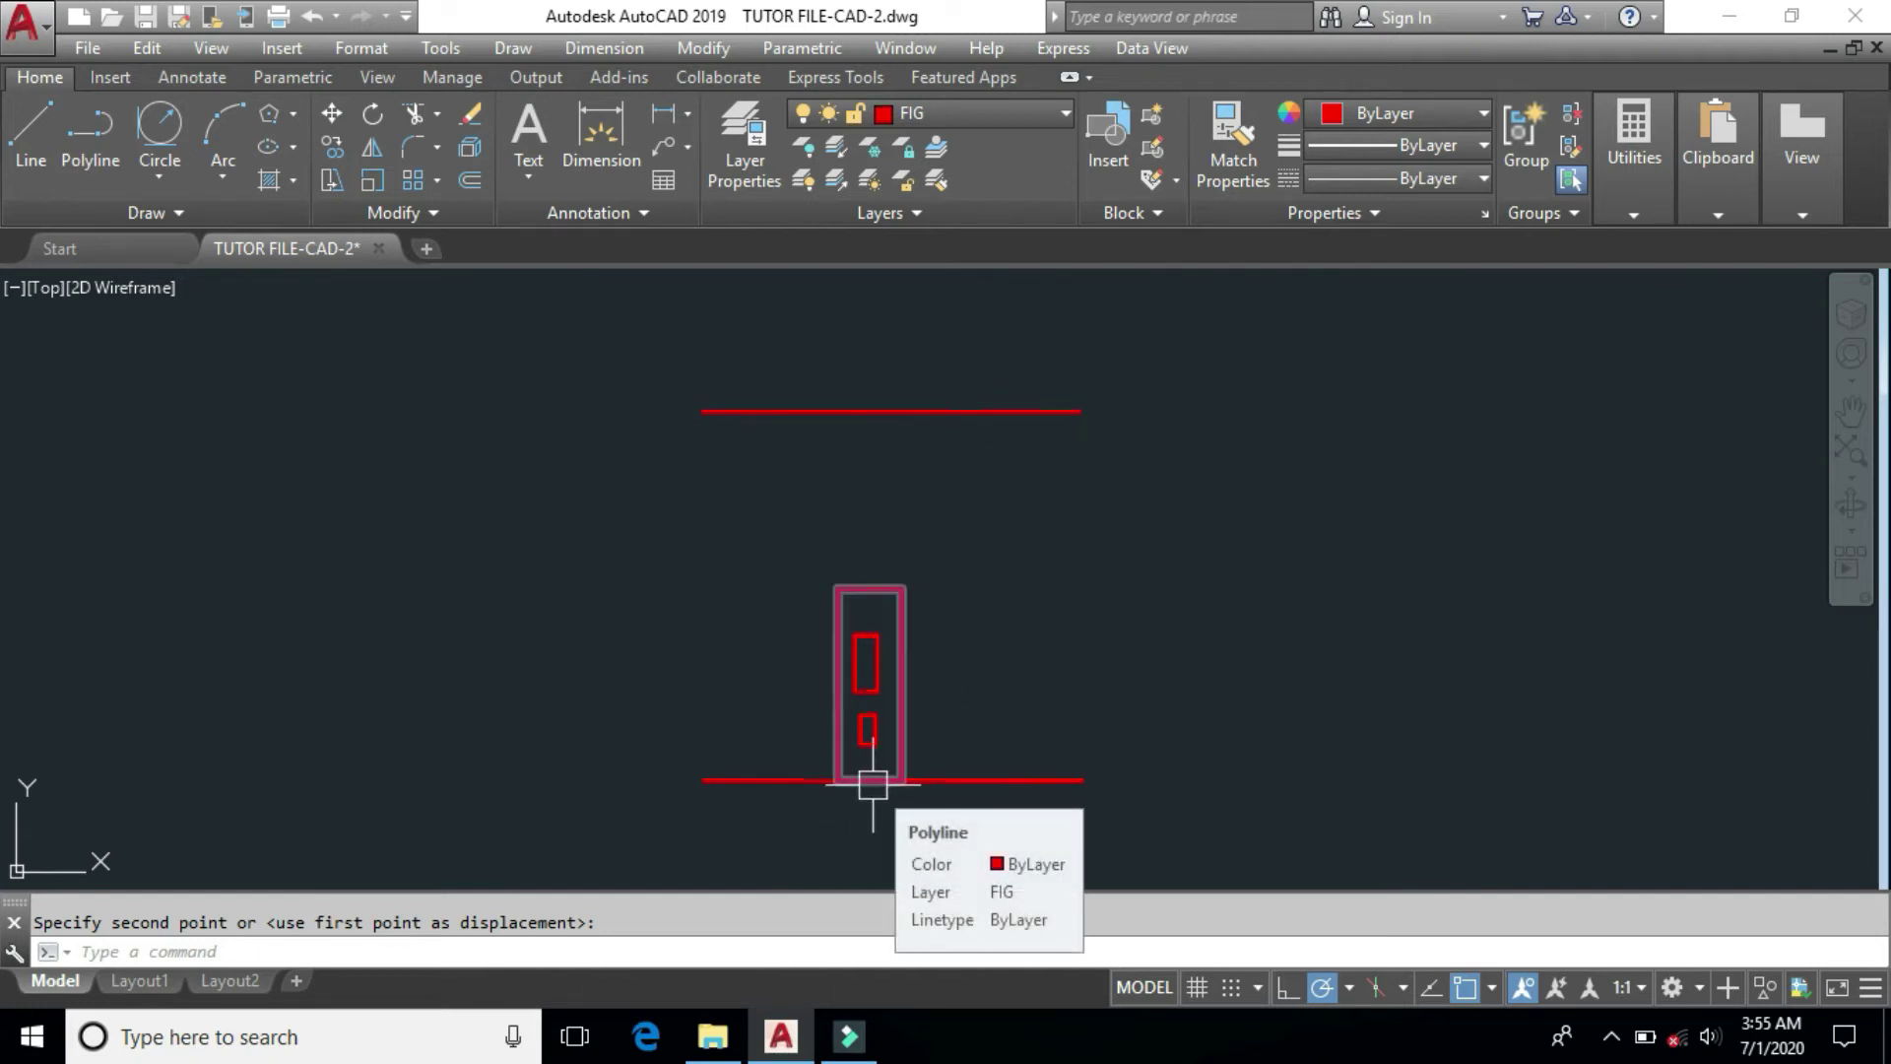
# Step: Start SCALE on the door's three rectangles
pyautogui.write('sc')
pyautogui.press('Return')
pyautogui.click(788, 535)
pyautogui.click(951, 860)
pyautogui.press('Return')
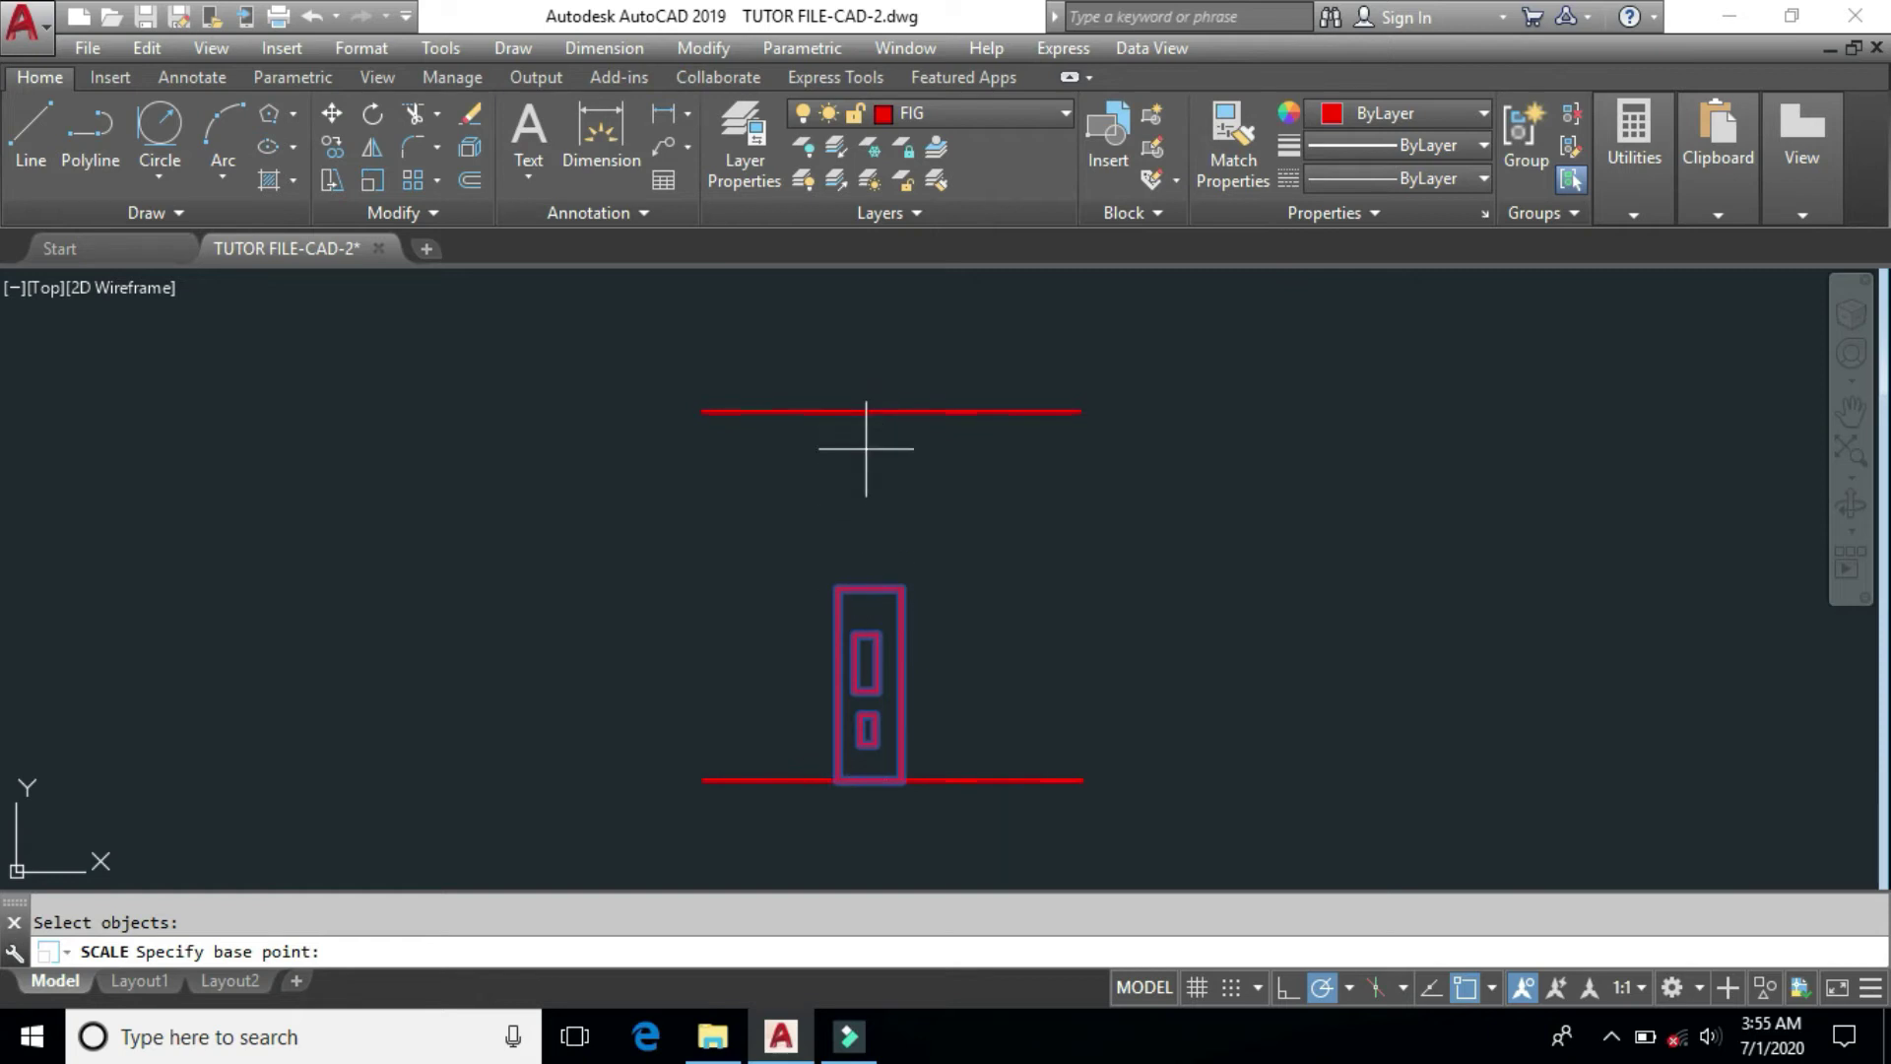
# Step: Scale the door by reference from its bottom midpoint so it reaches the top red line
pyautogui.click(870, 781)
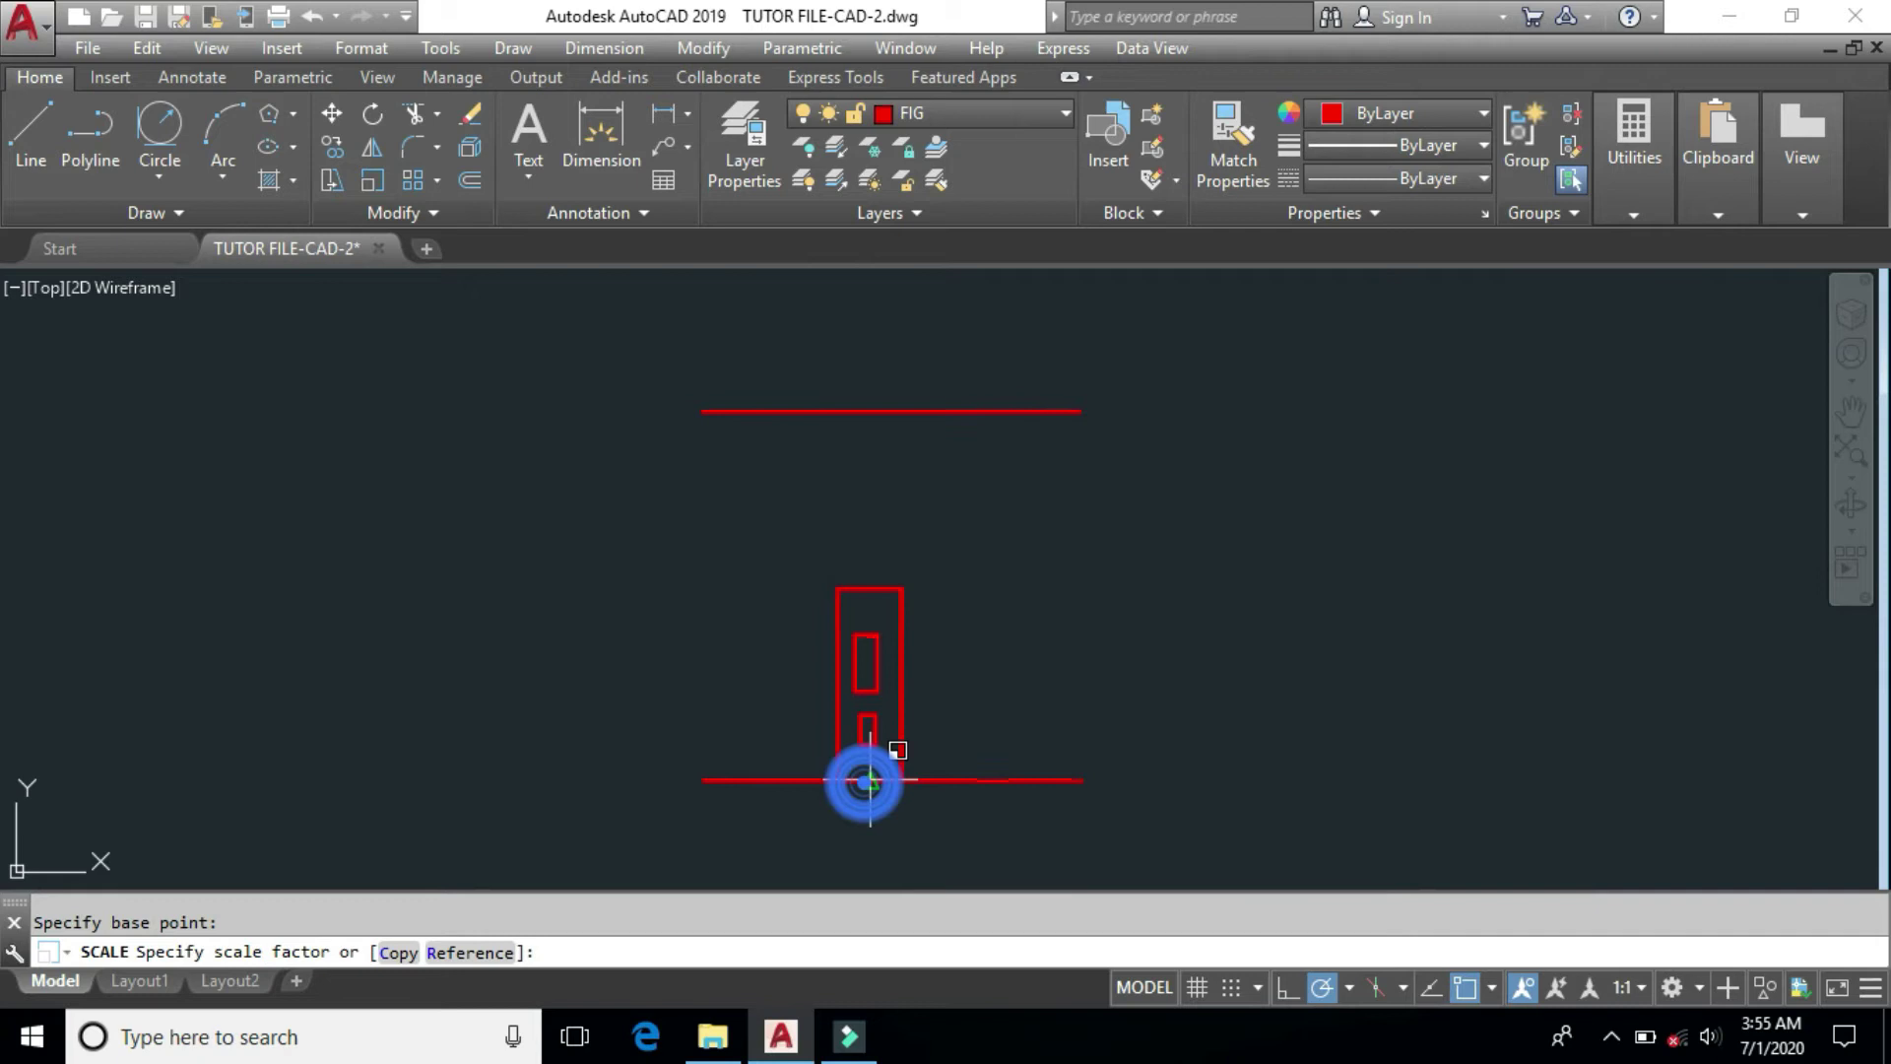
pyautogui.click(495, 953)
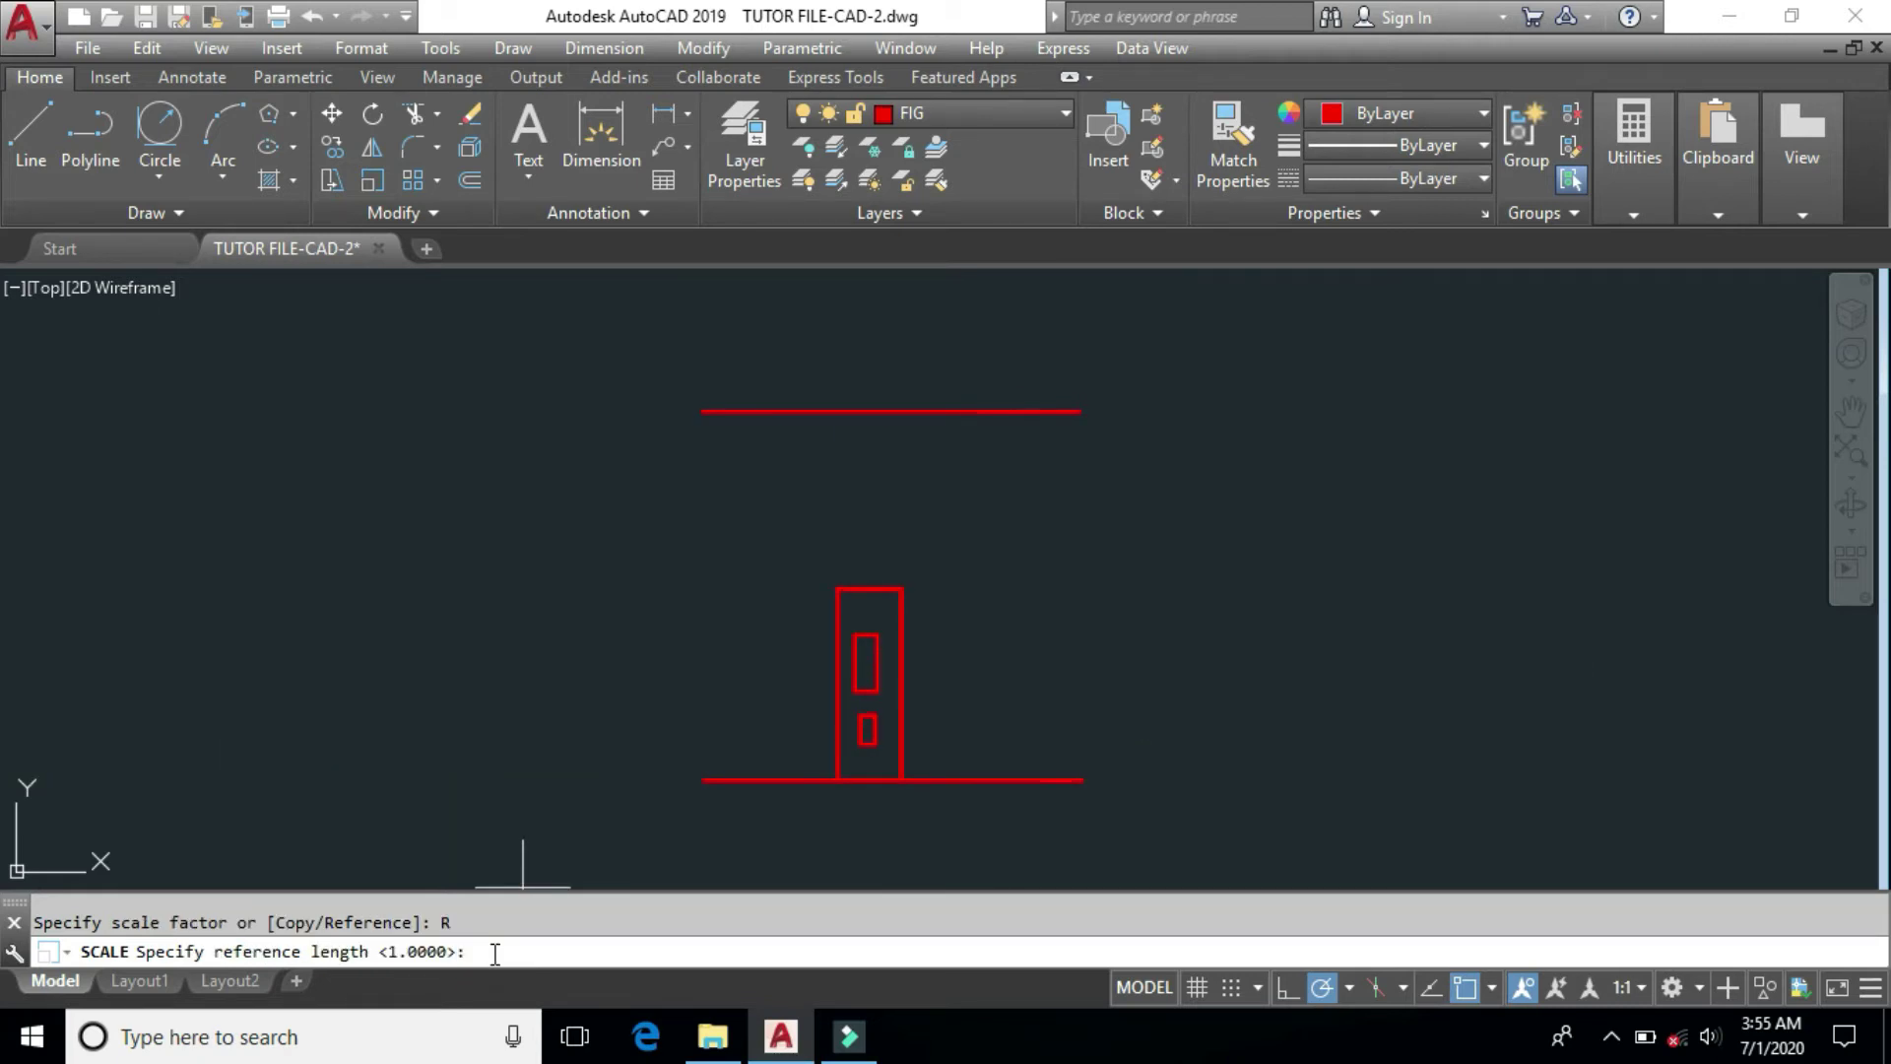
pyautogui.click(869, 781)
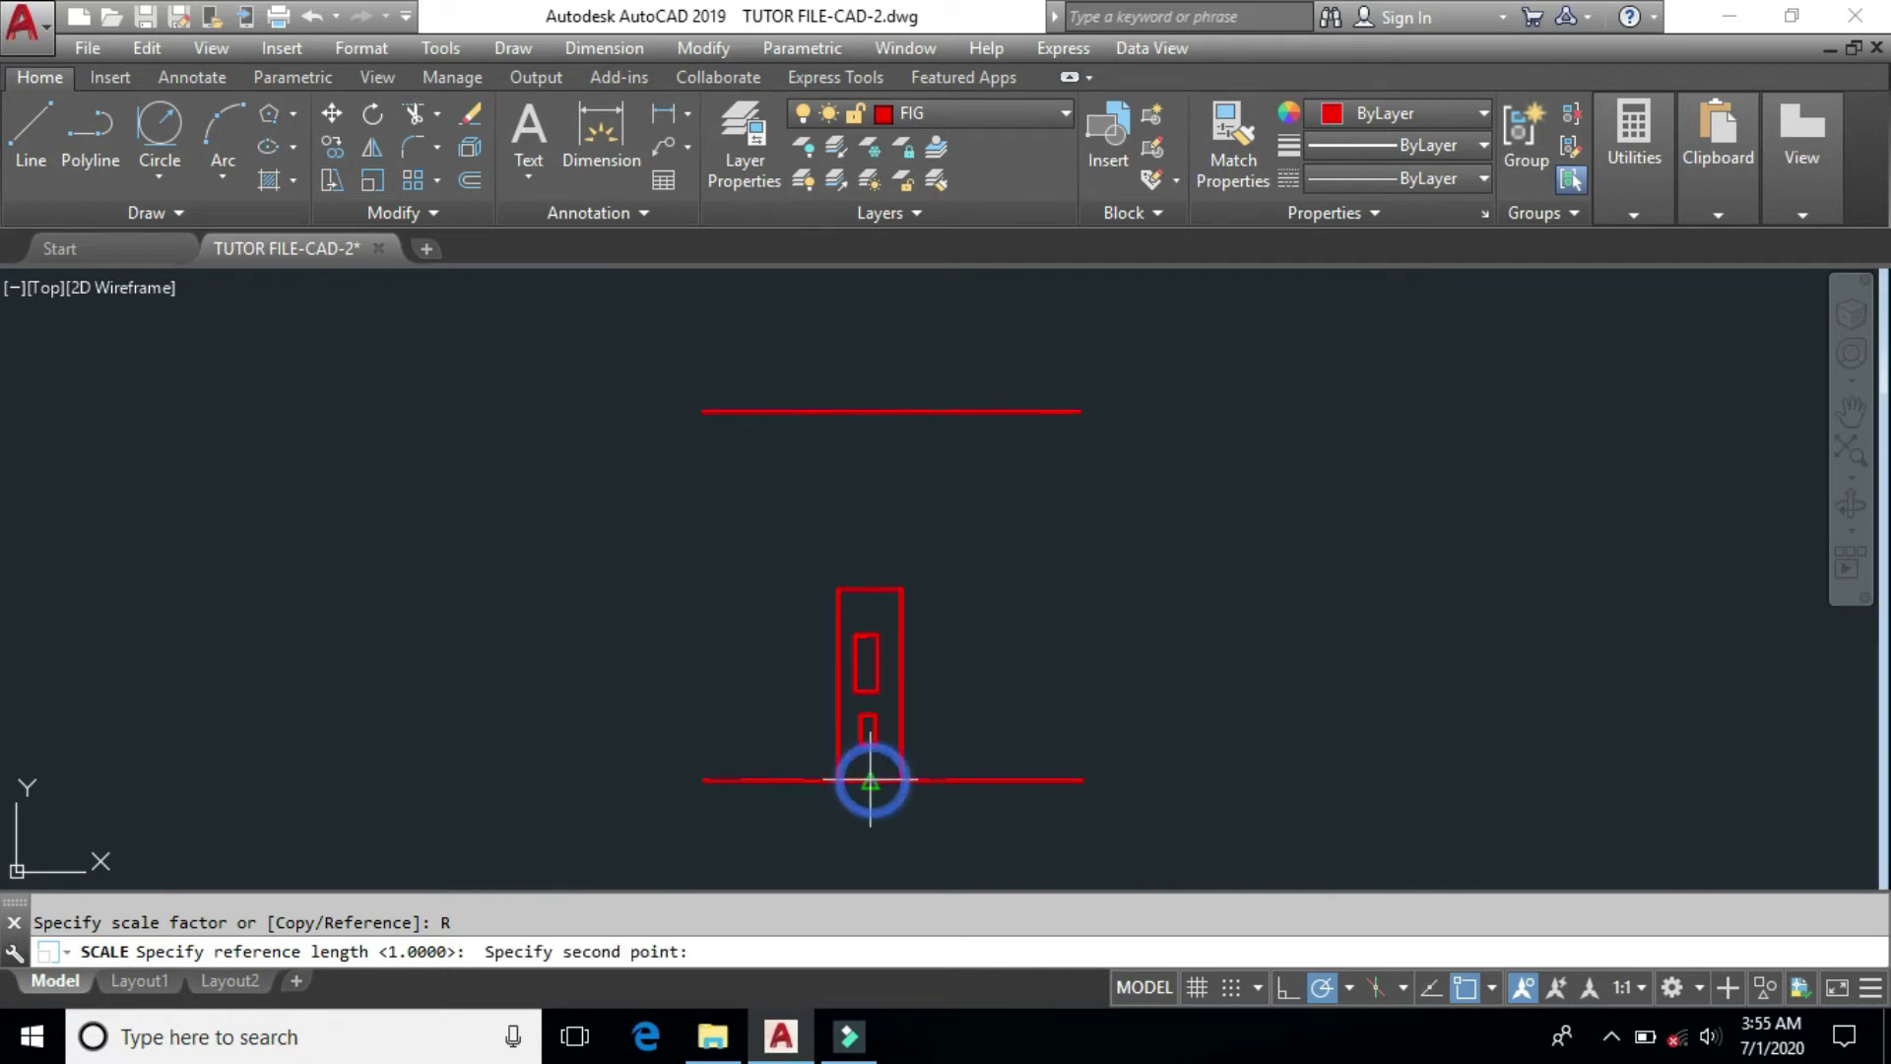
pyautogui.click(870, 589)
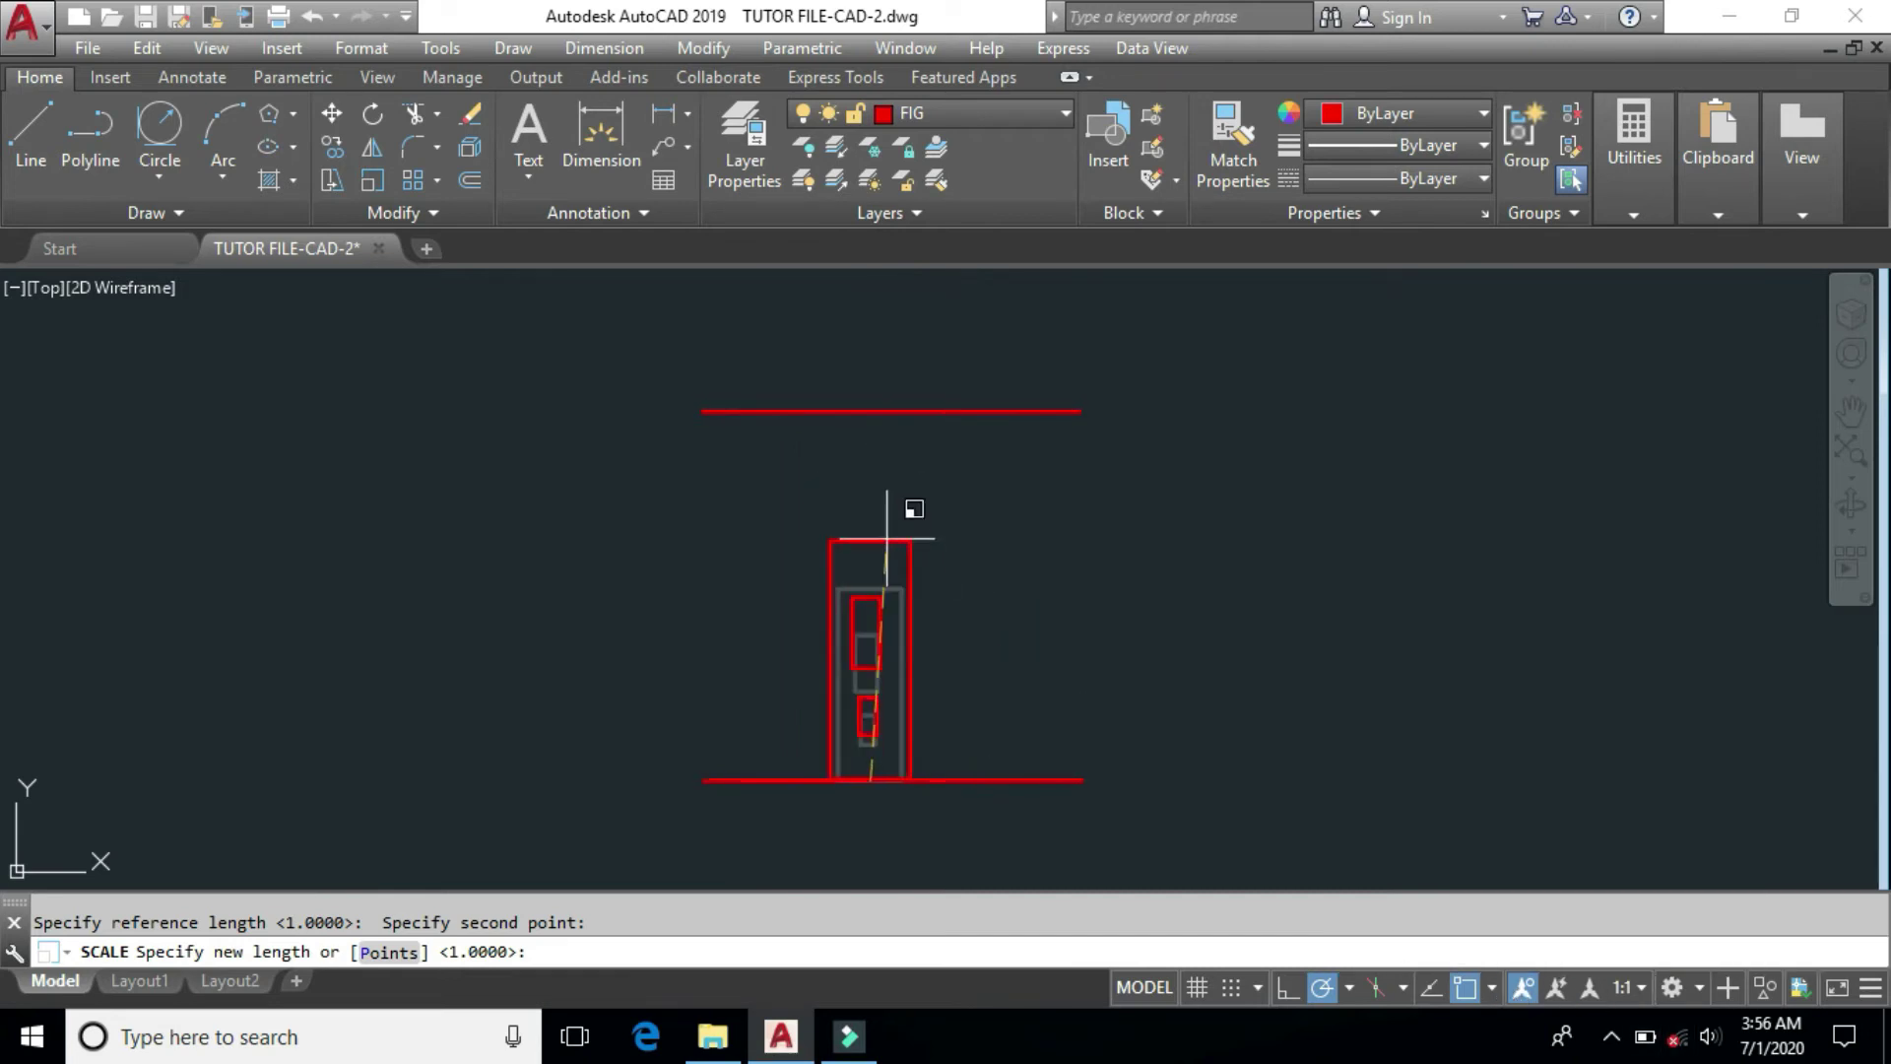
pyautogui.click(870, 411)
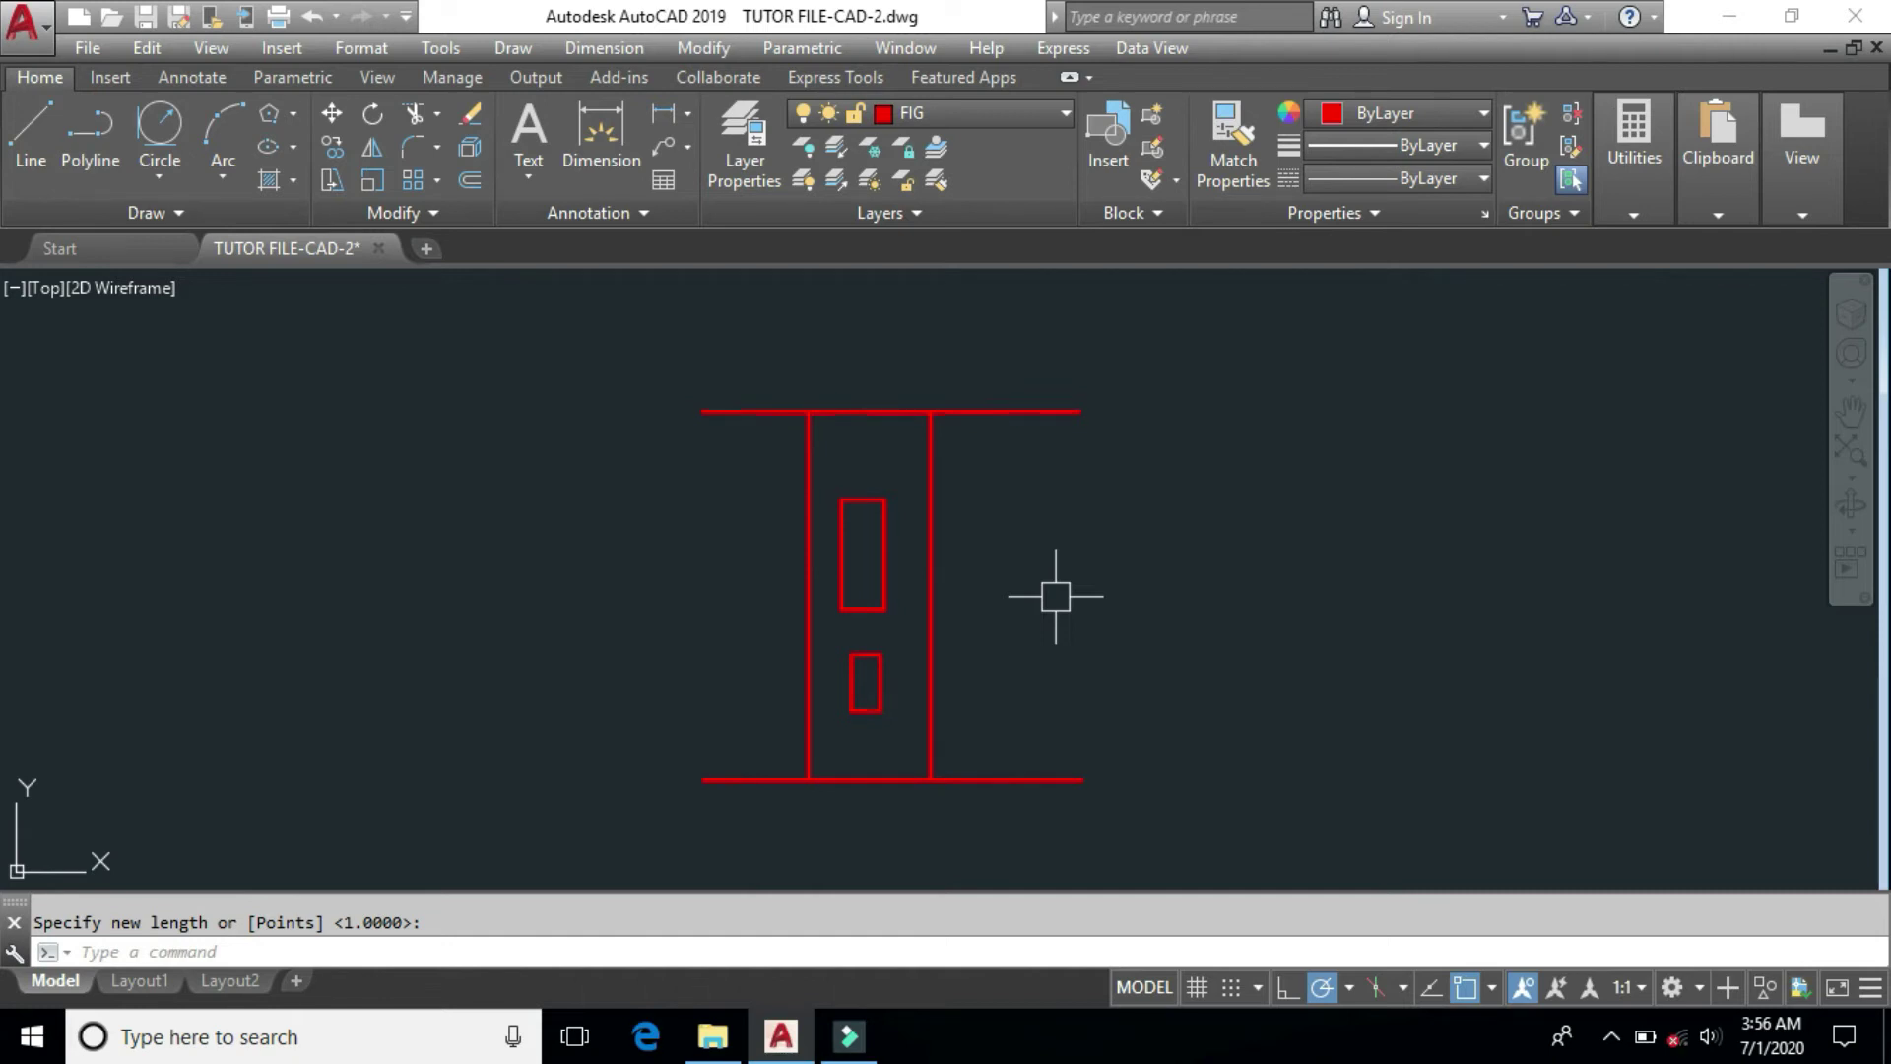
pyautogui.click(713, 54)
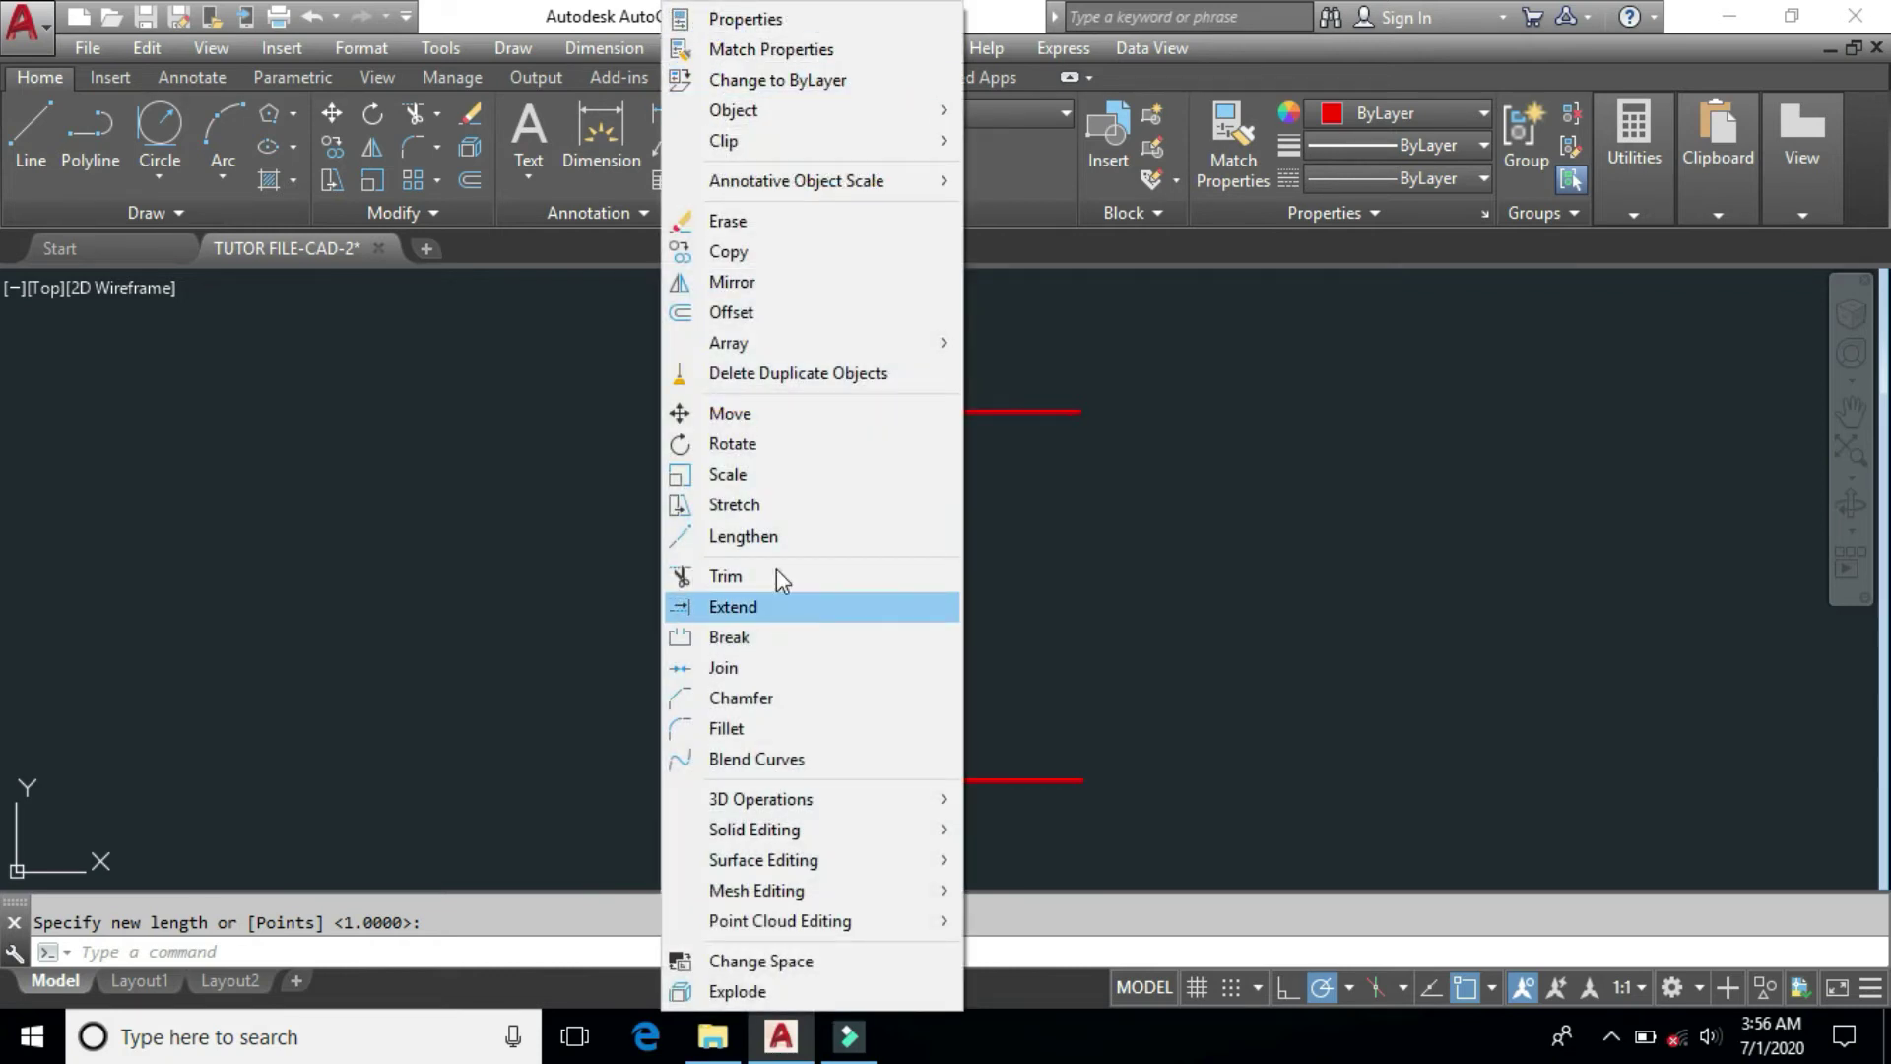
# Step: Delete the two red lines and the two inner rectangles
pyautogui.click(777, 506)
pyautogui.click(1025, 588)
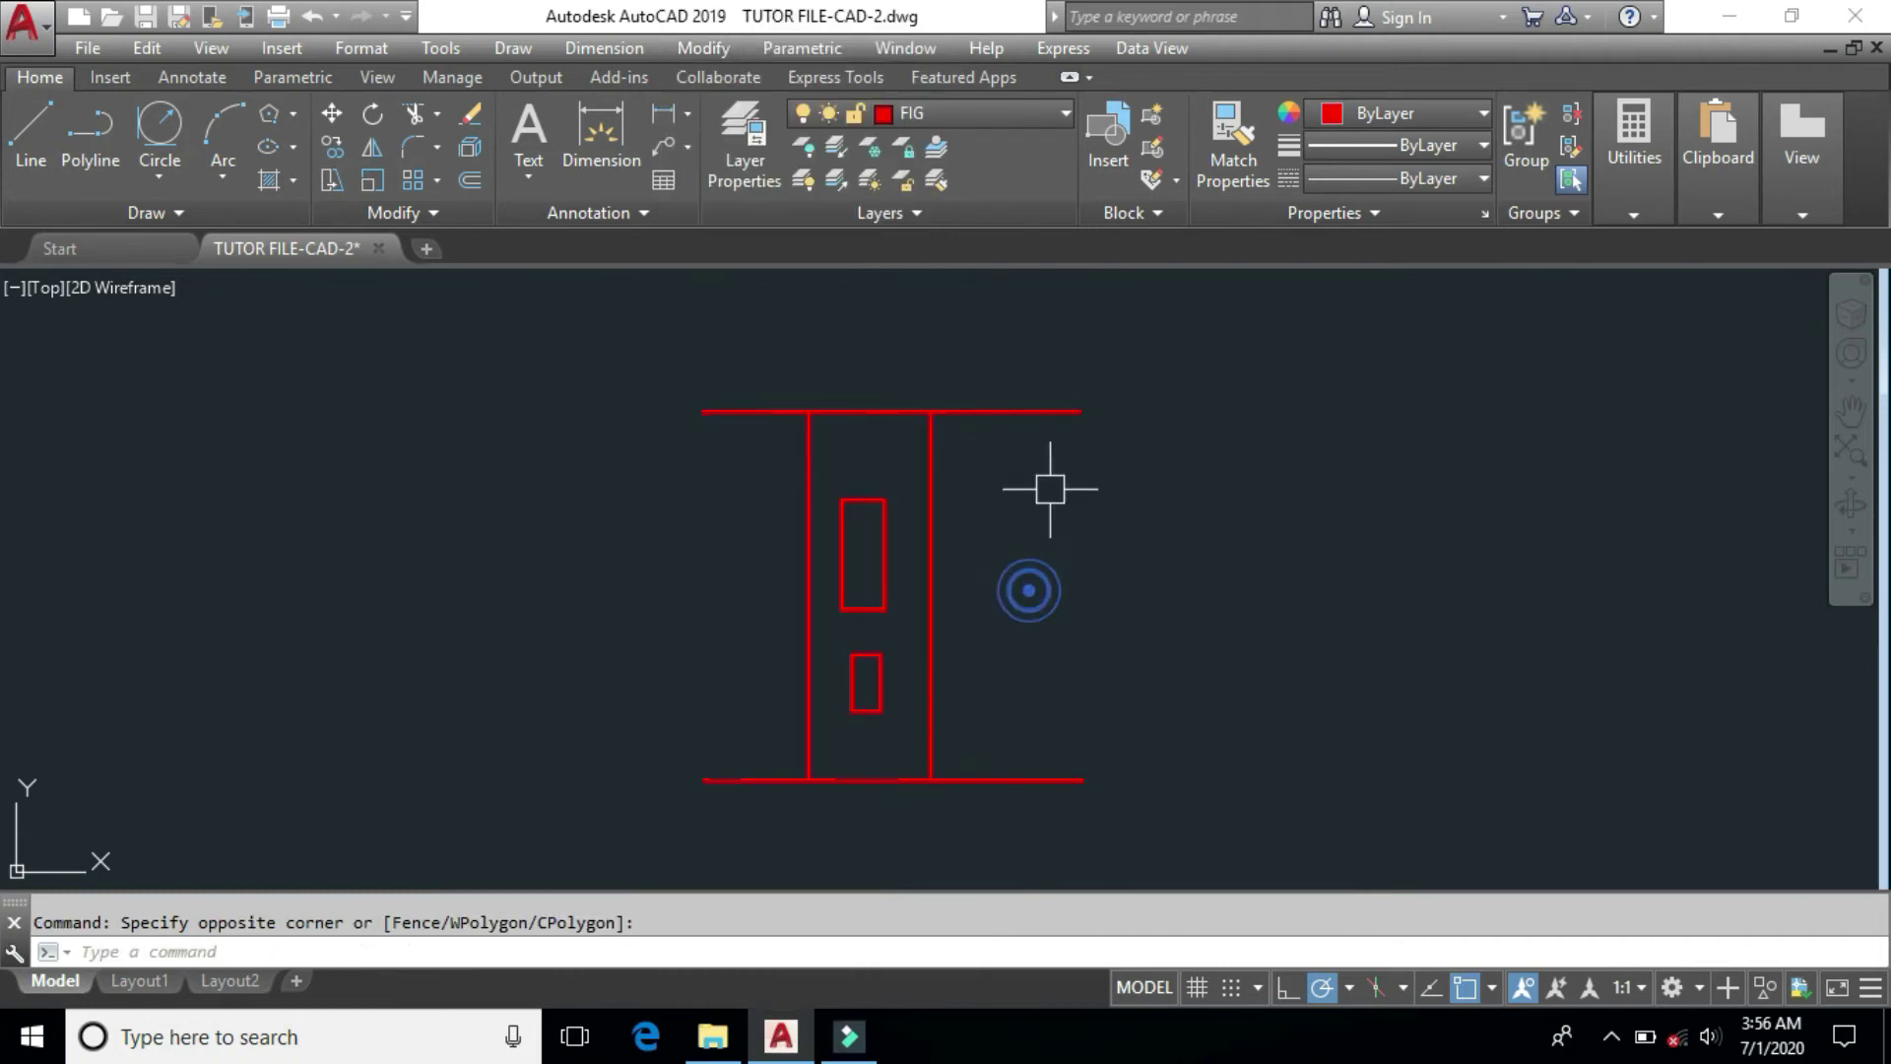
pyautogui.click(1103, 355)
pyautogui.click(998, 839)
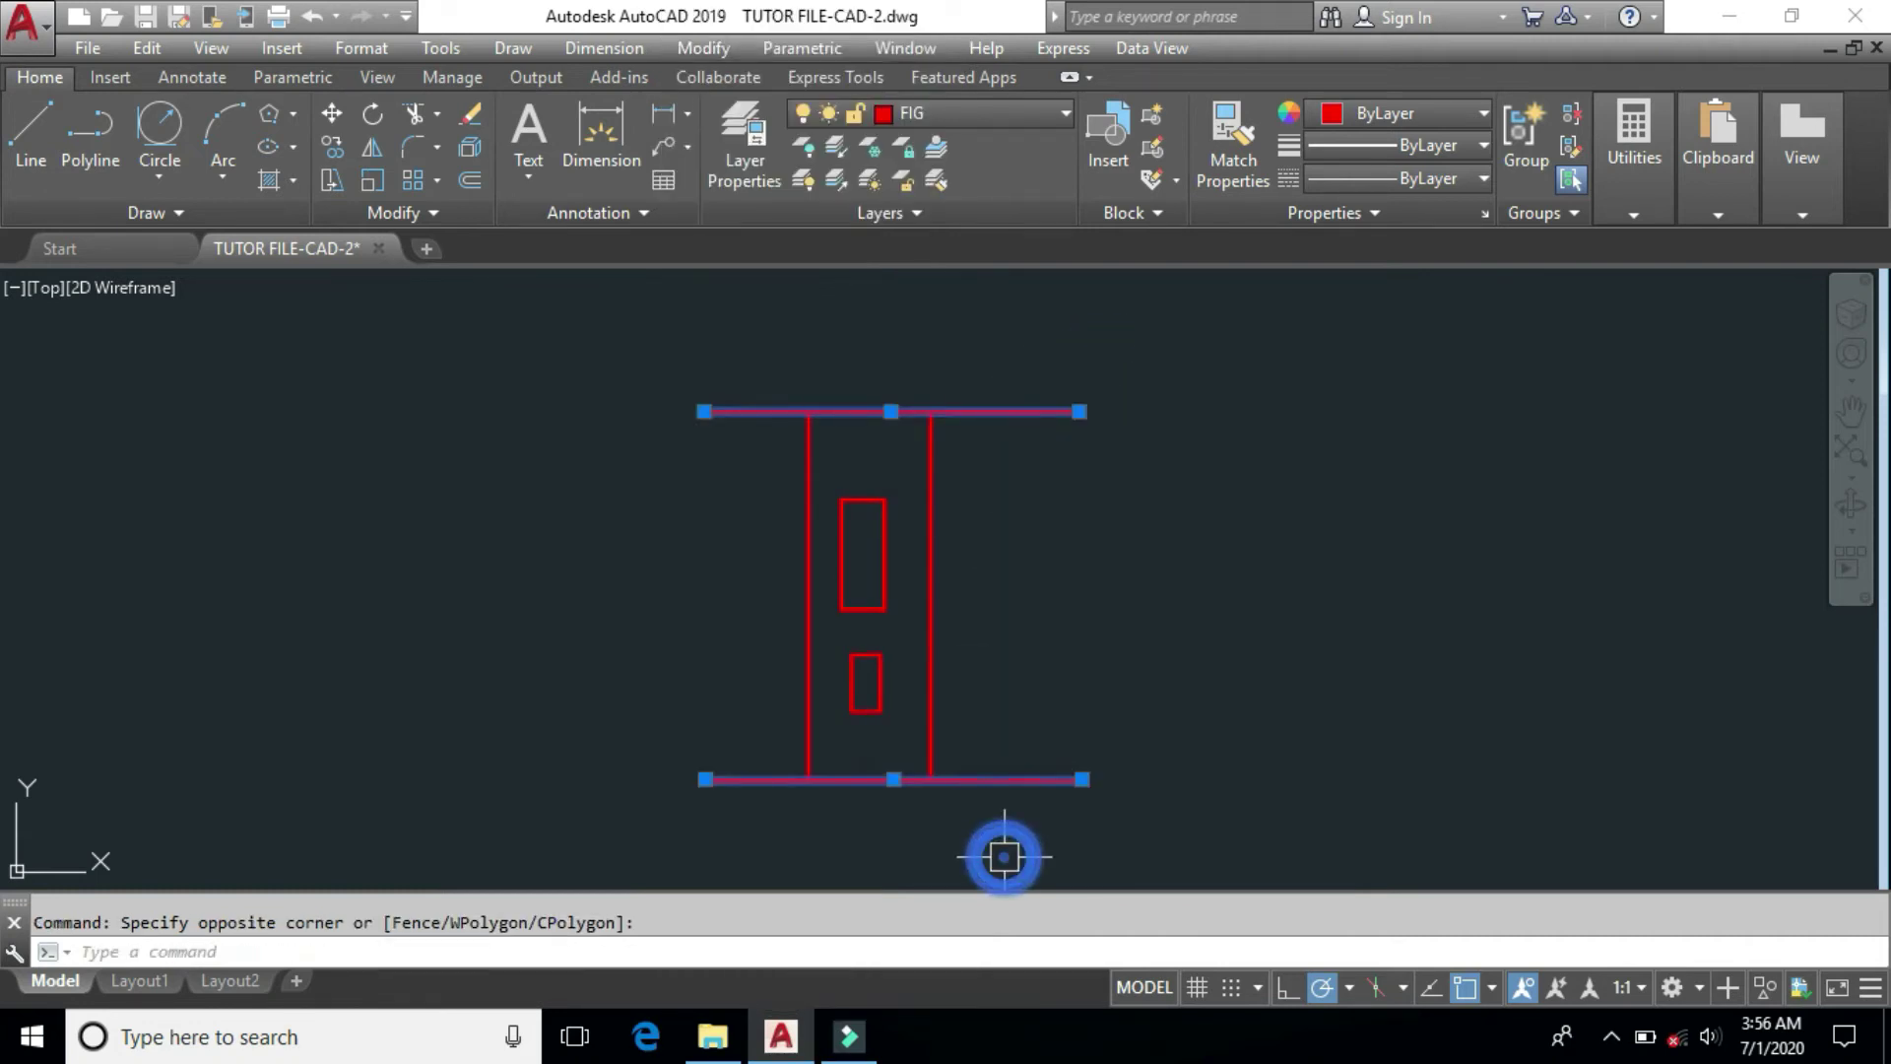
pyautogui.press('Delete')
pyautogui.click(764, 469)
pyautogui.click(986, 750)
pyautogui.press('Delete')
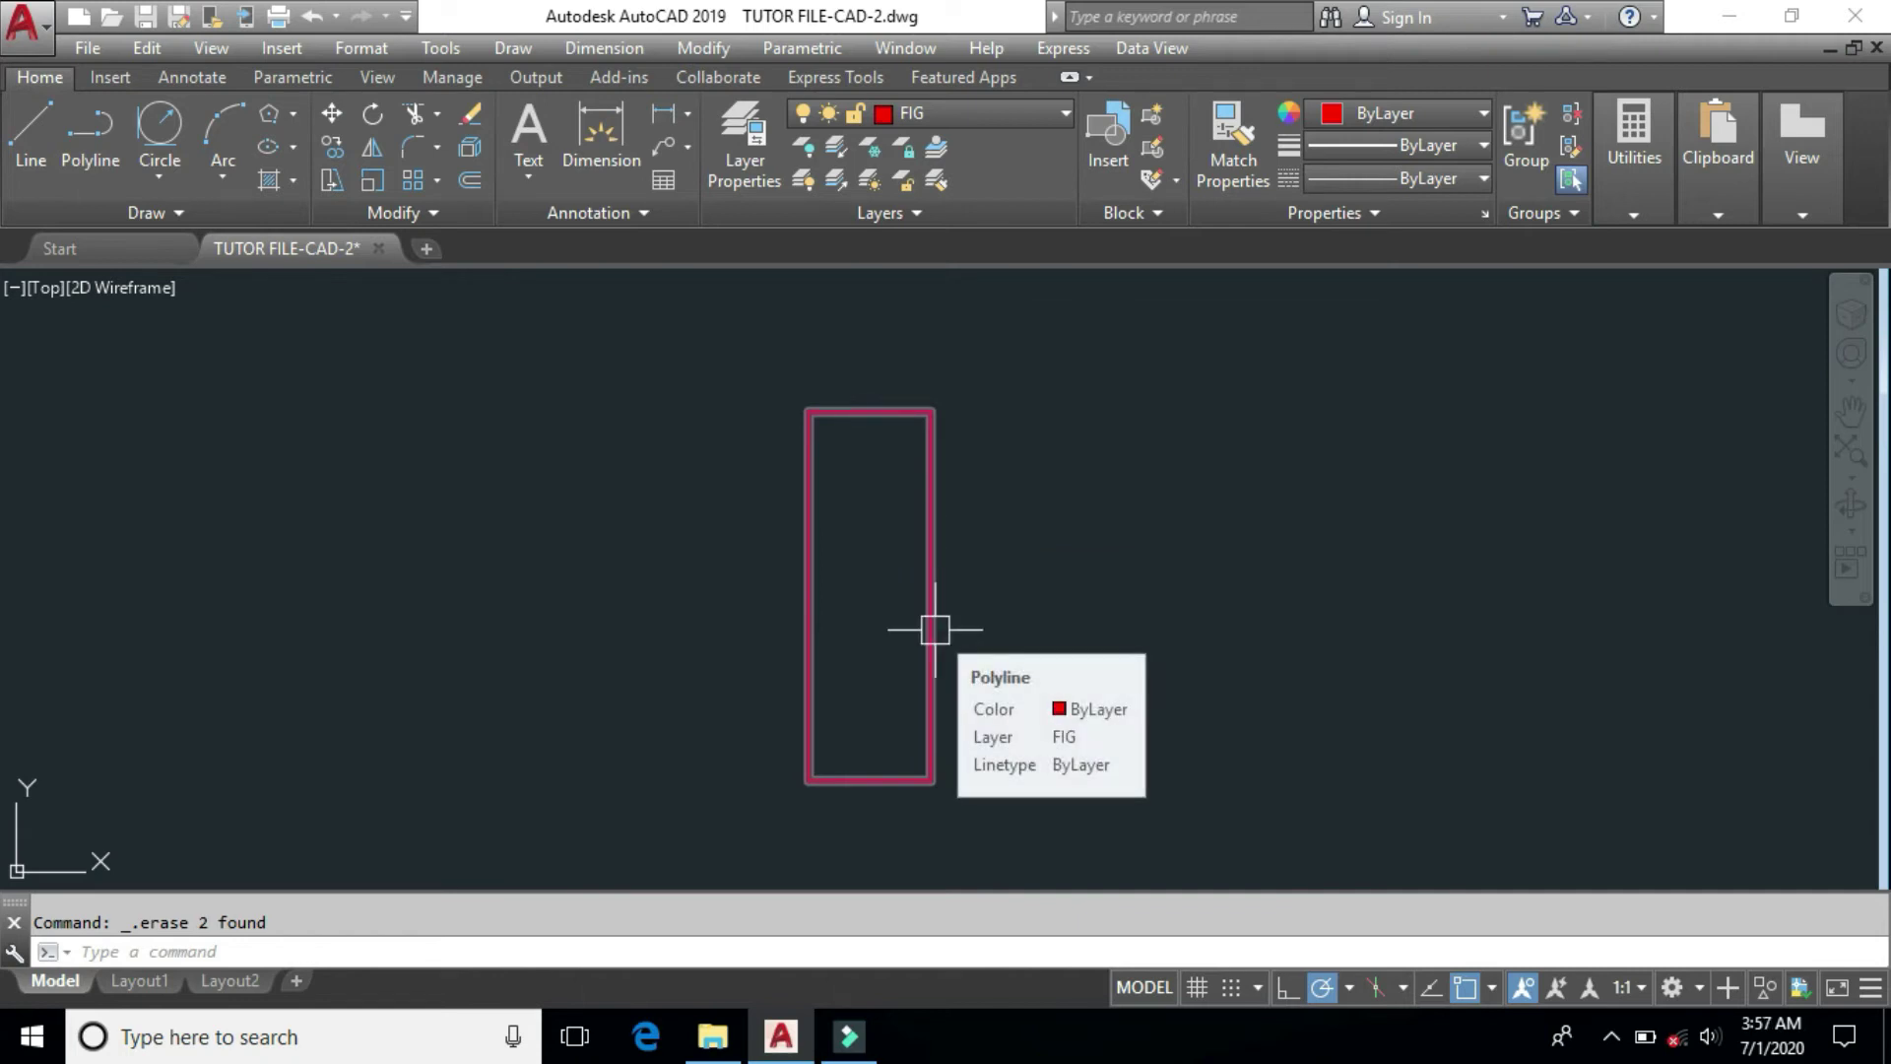
# Step: Stretch the door outline to shift it to the right
pyautogui.moveTo(979, 683); pyautogui.dragTo(901, 716, button='middle')
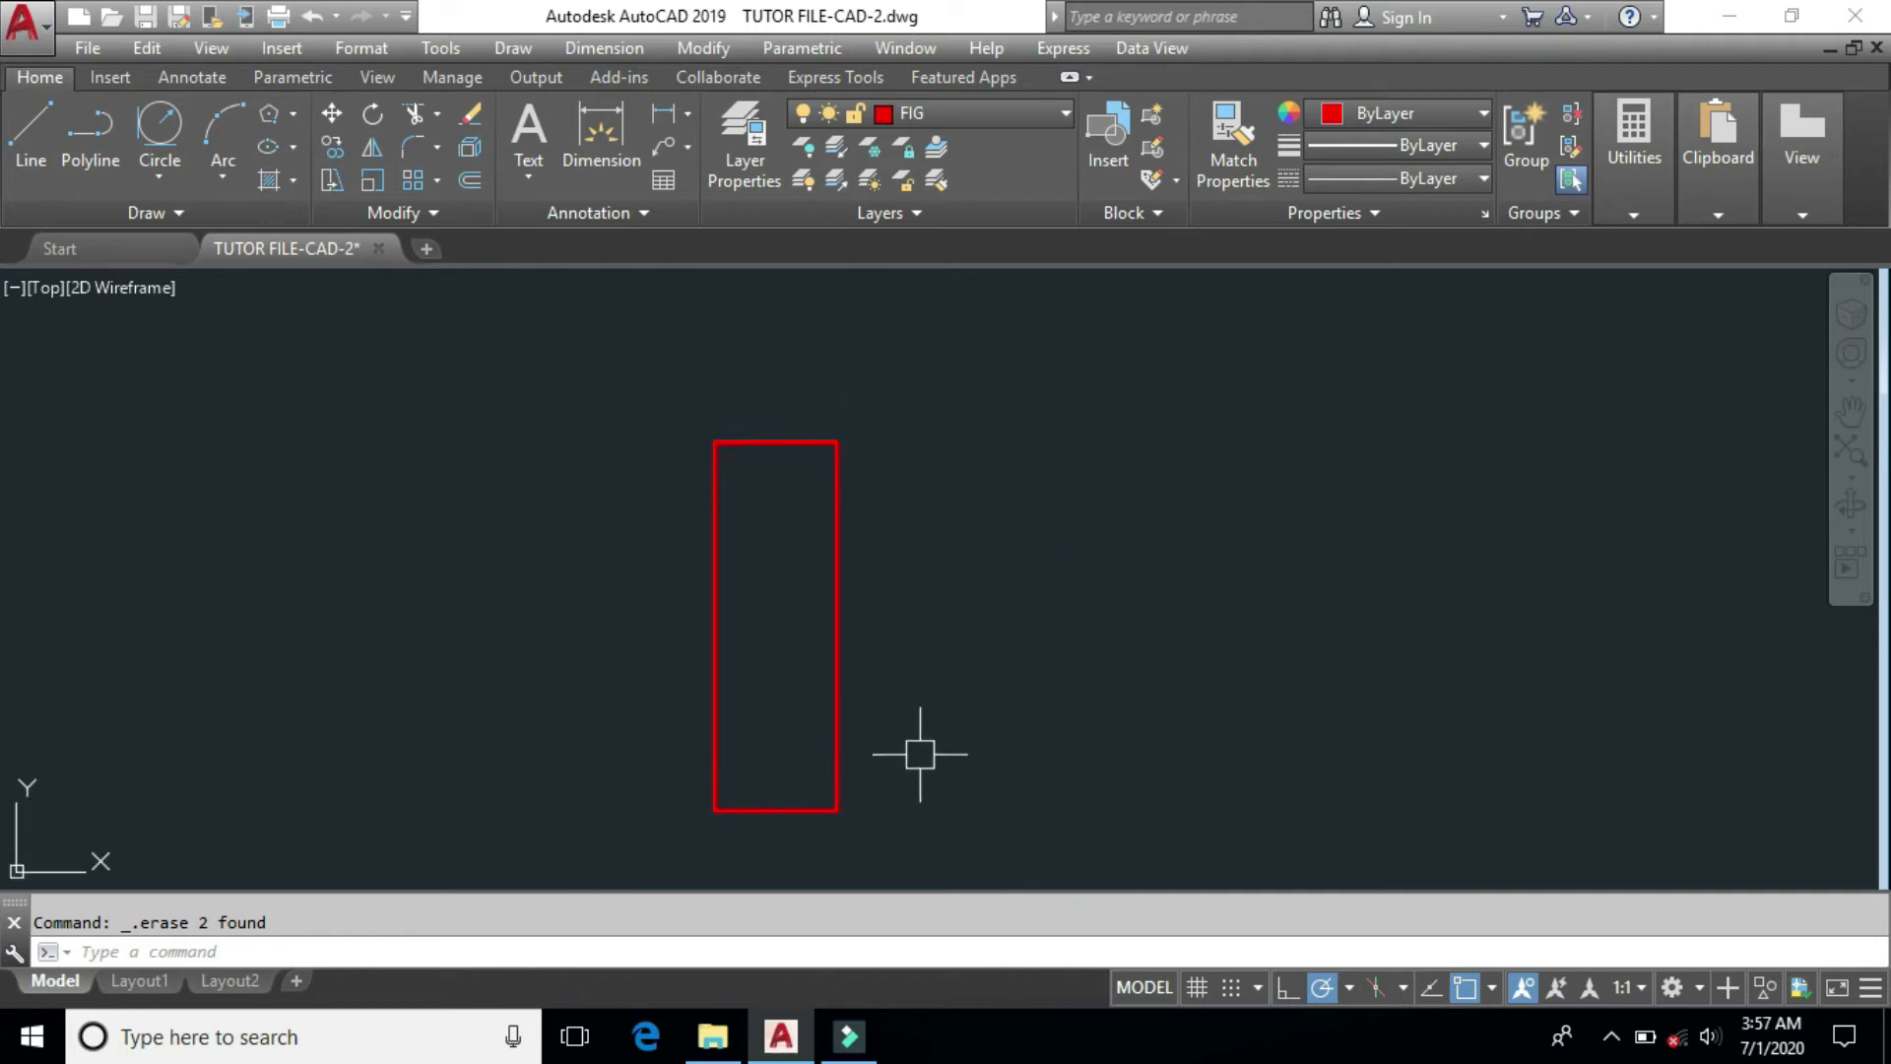
pyautogui.write('s')
pyautogui.press('Return')
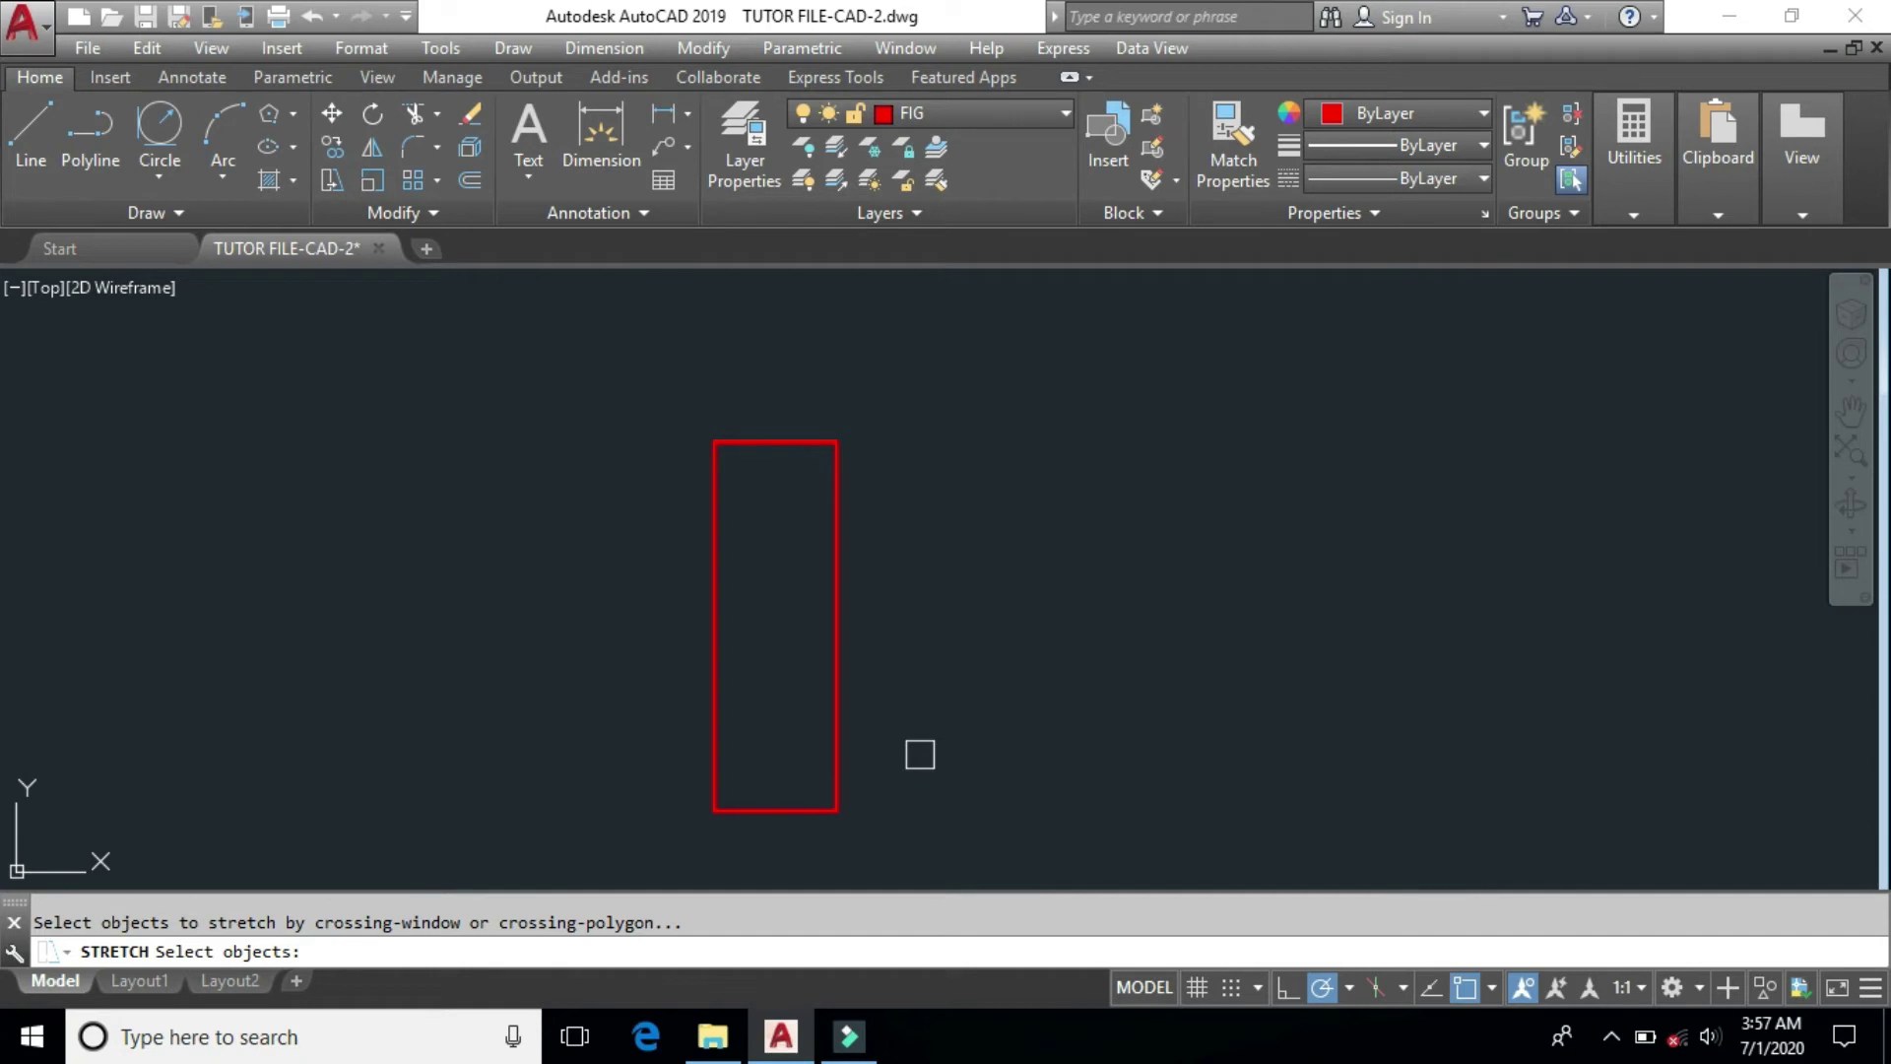
pyautogui.click(953, 355)
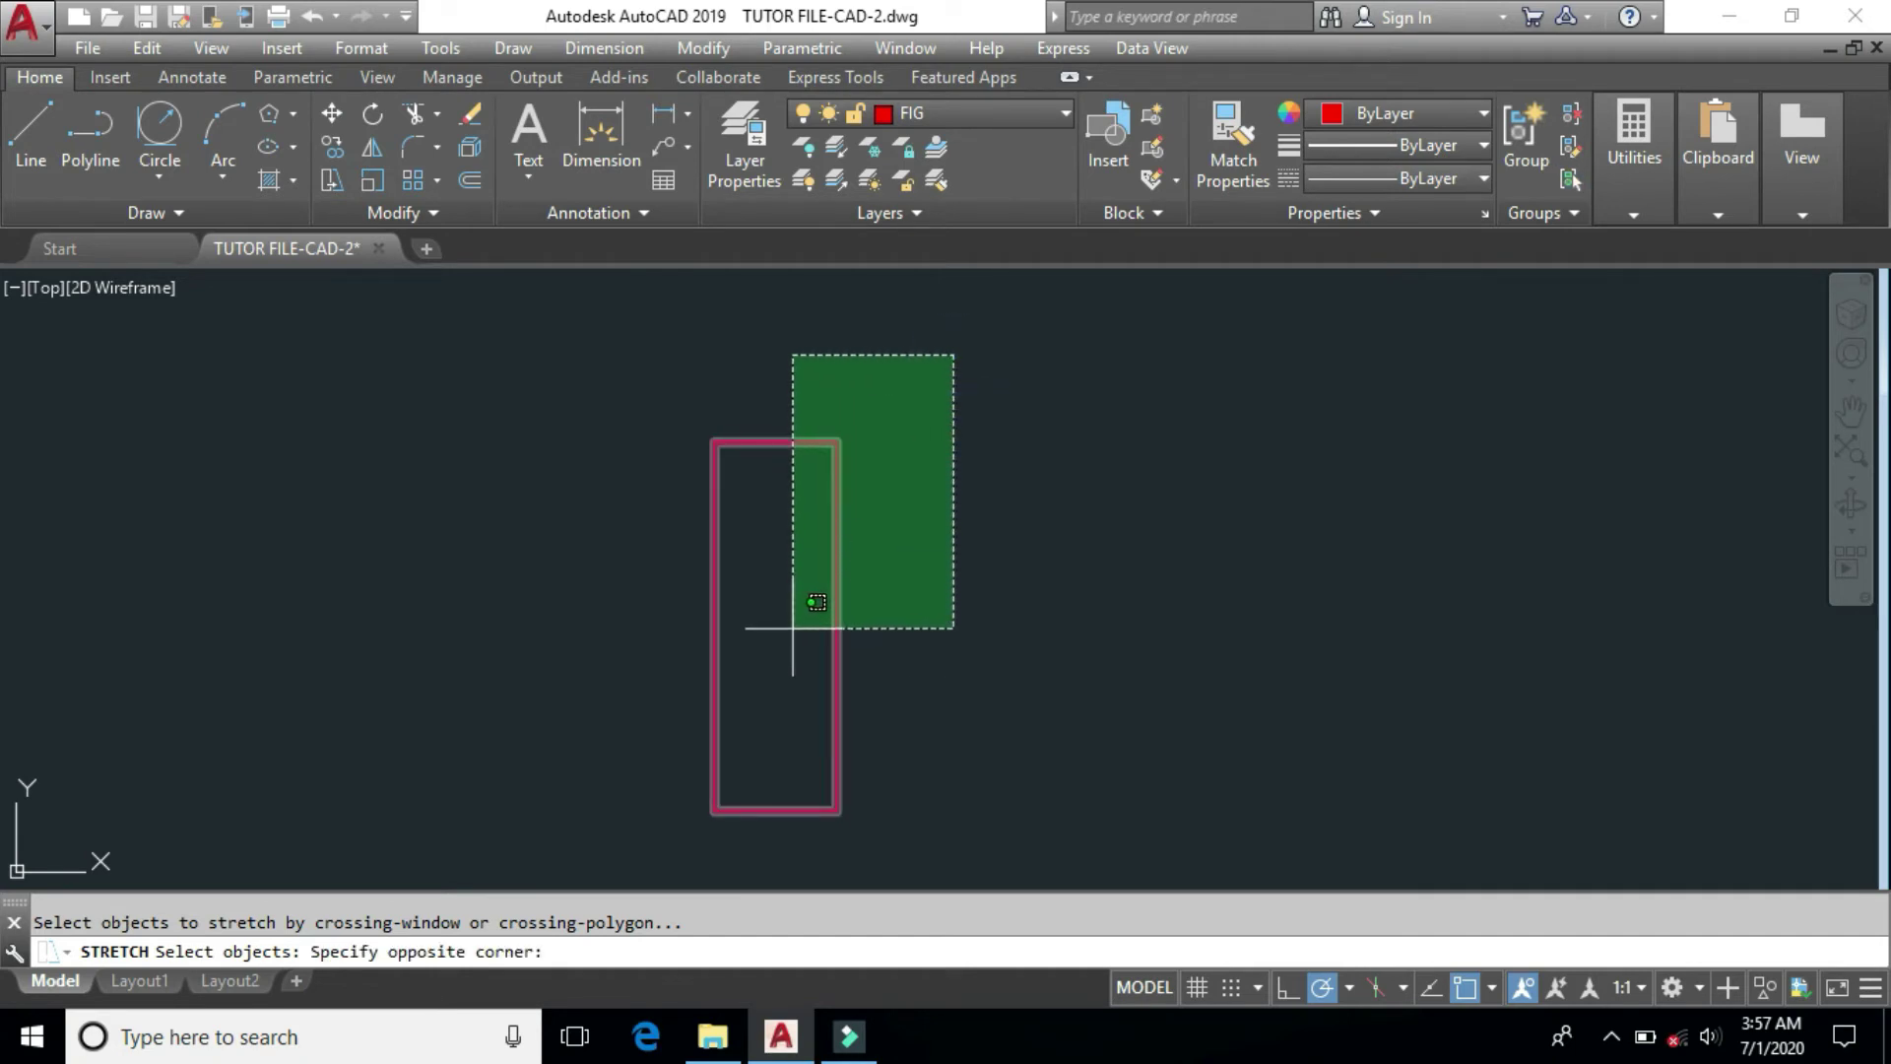
pyautogui.click(1025, 501)
pyautogui.click(756, 441)
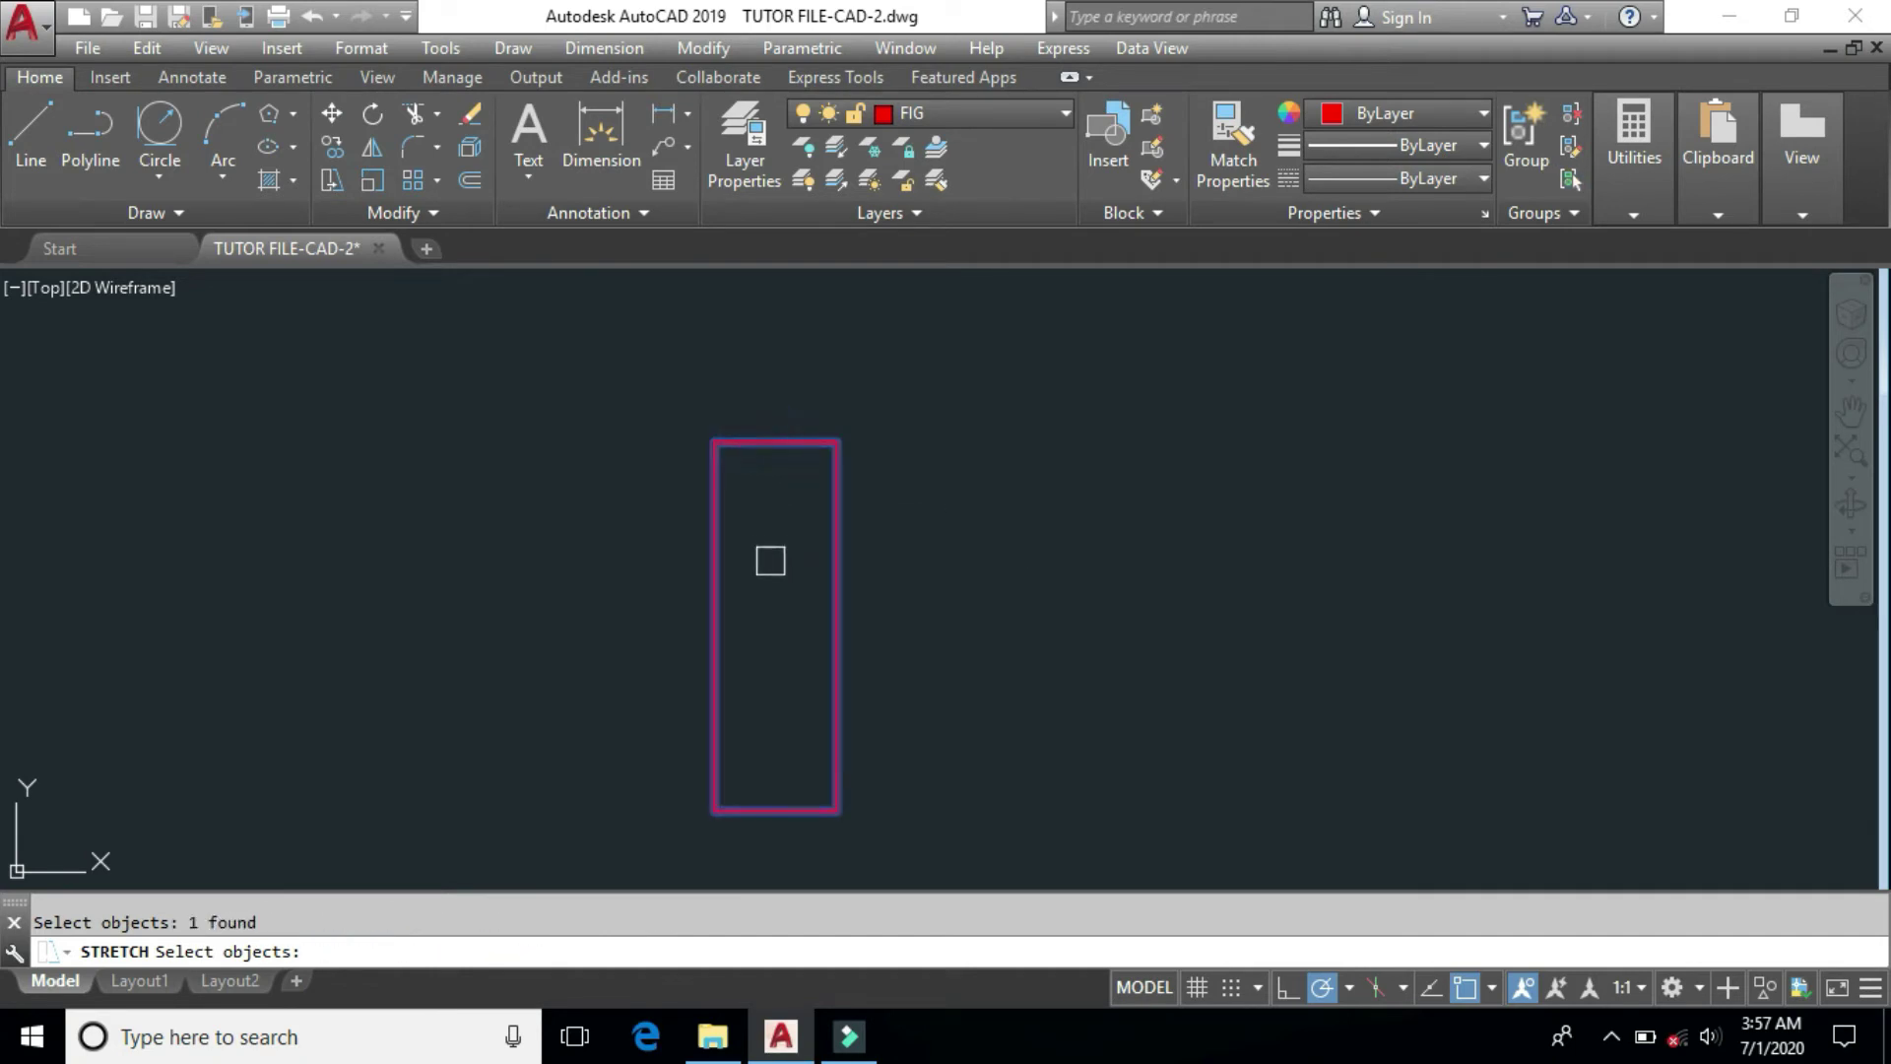
pyautogui.press('Return')
pyautogui.click(771, 612)
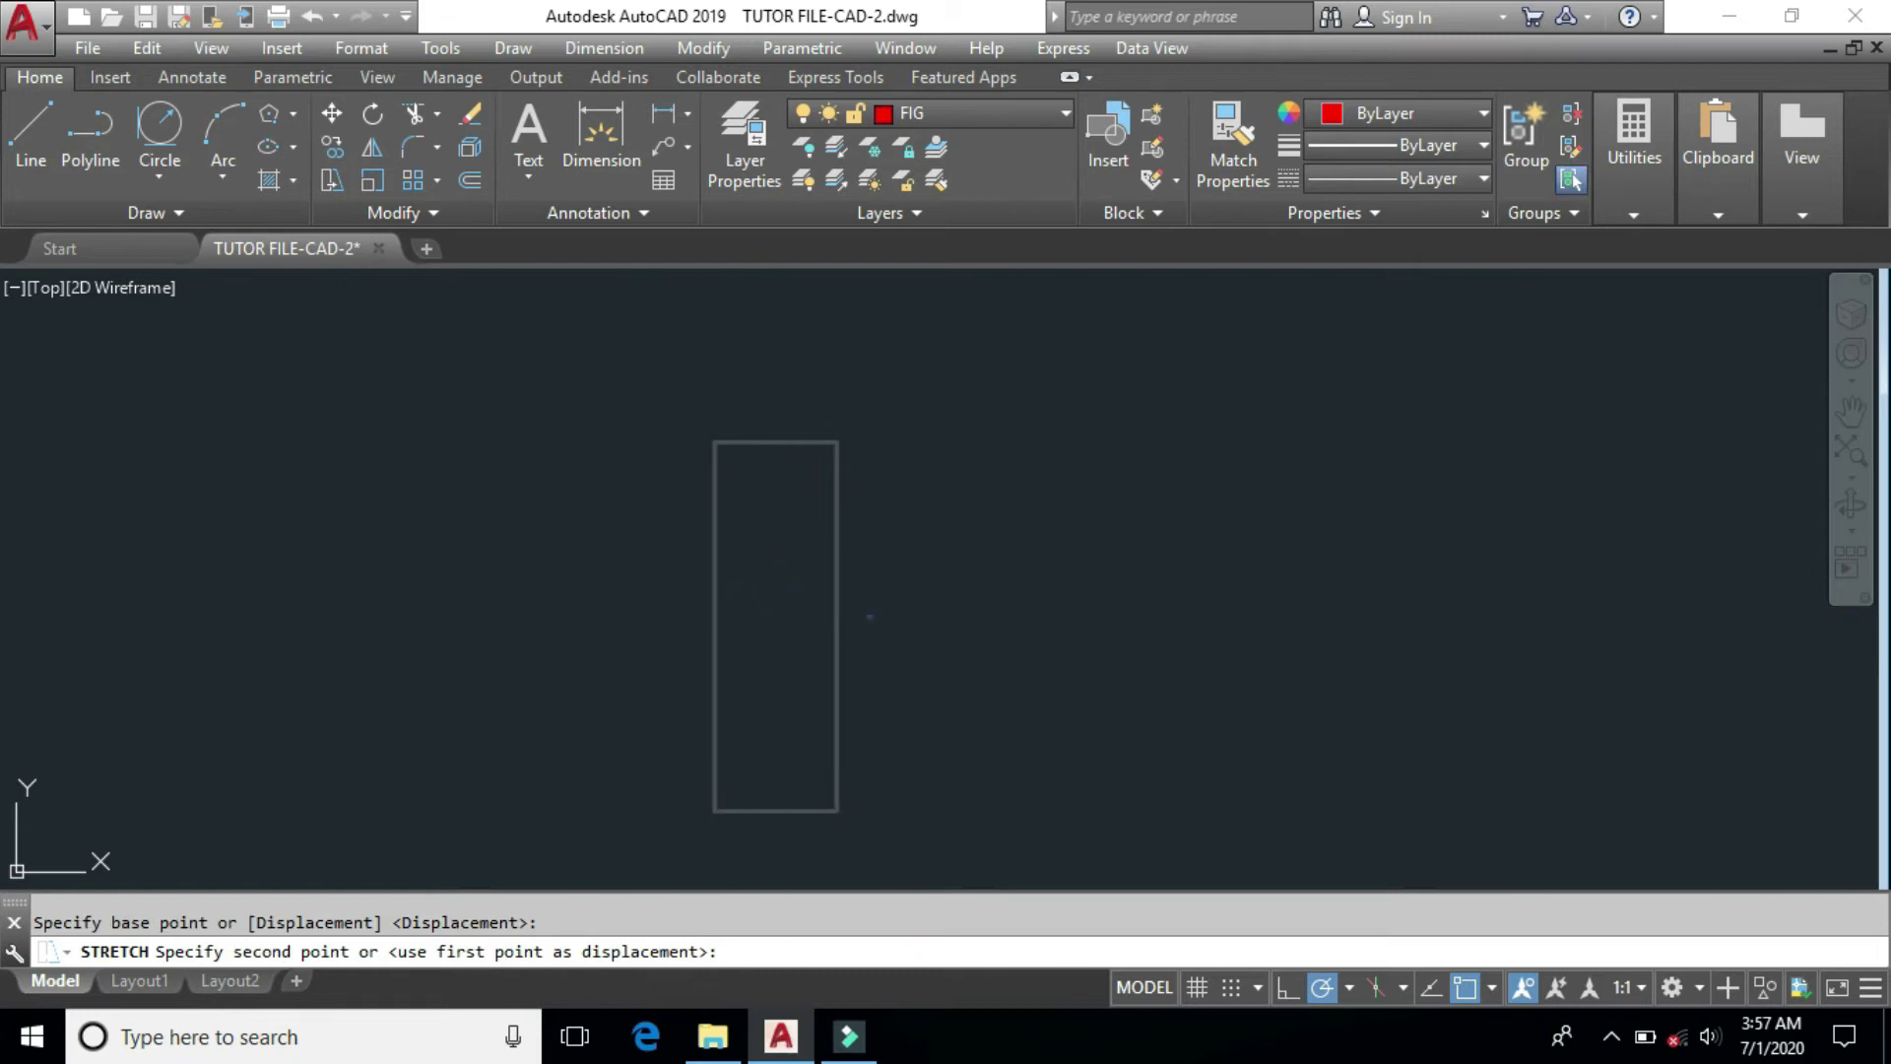
pyautogui.click(870, 616)
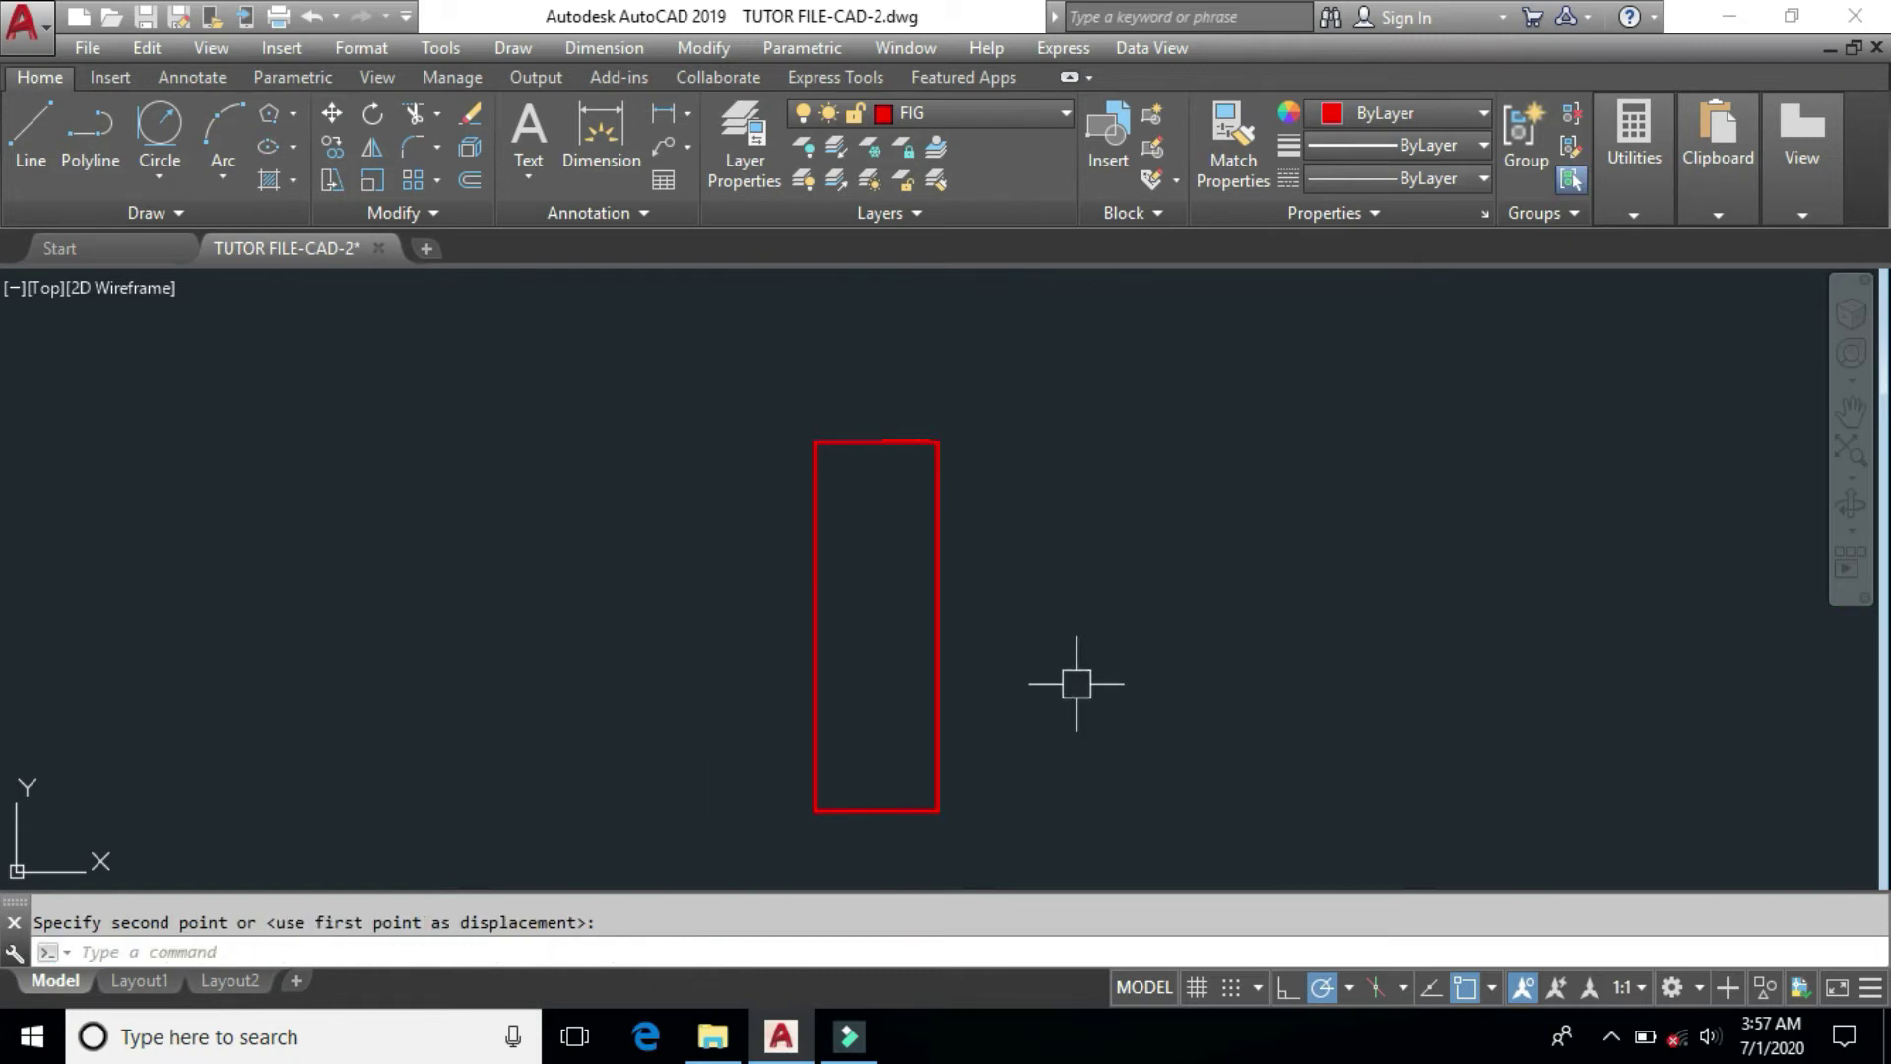
pyautogui.write('s')
pyautogui.press('Return')
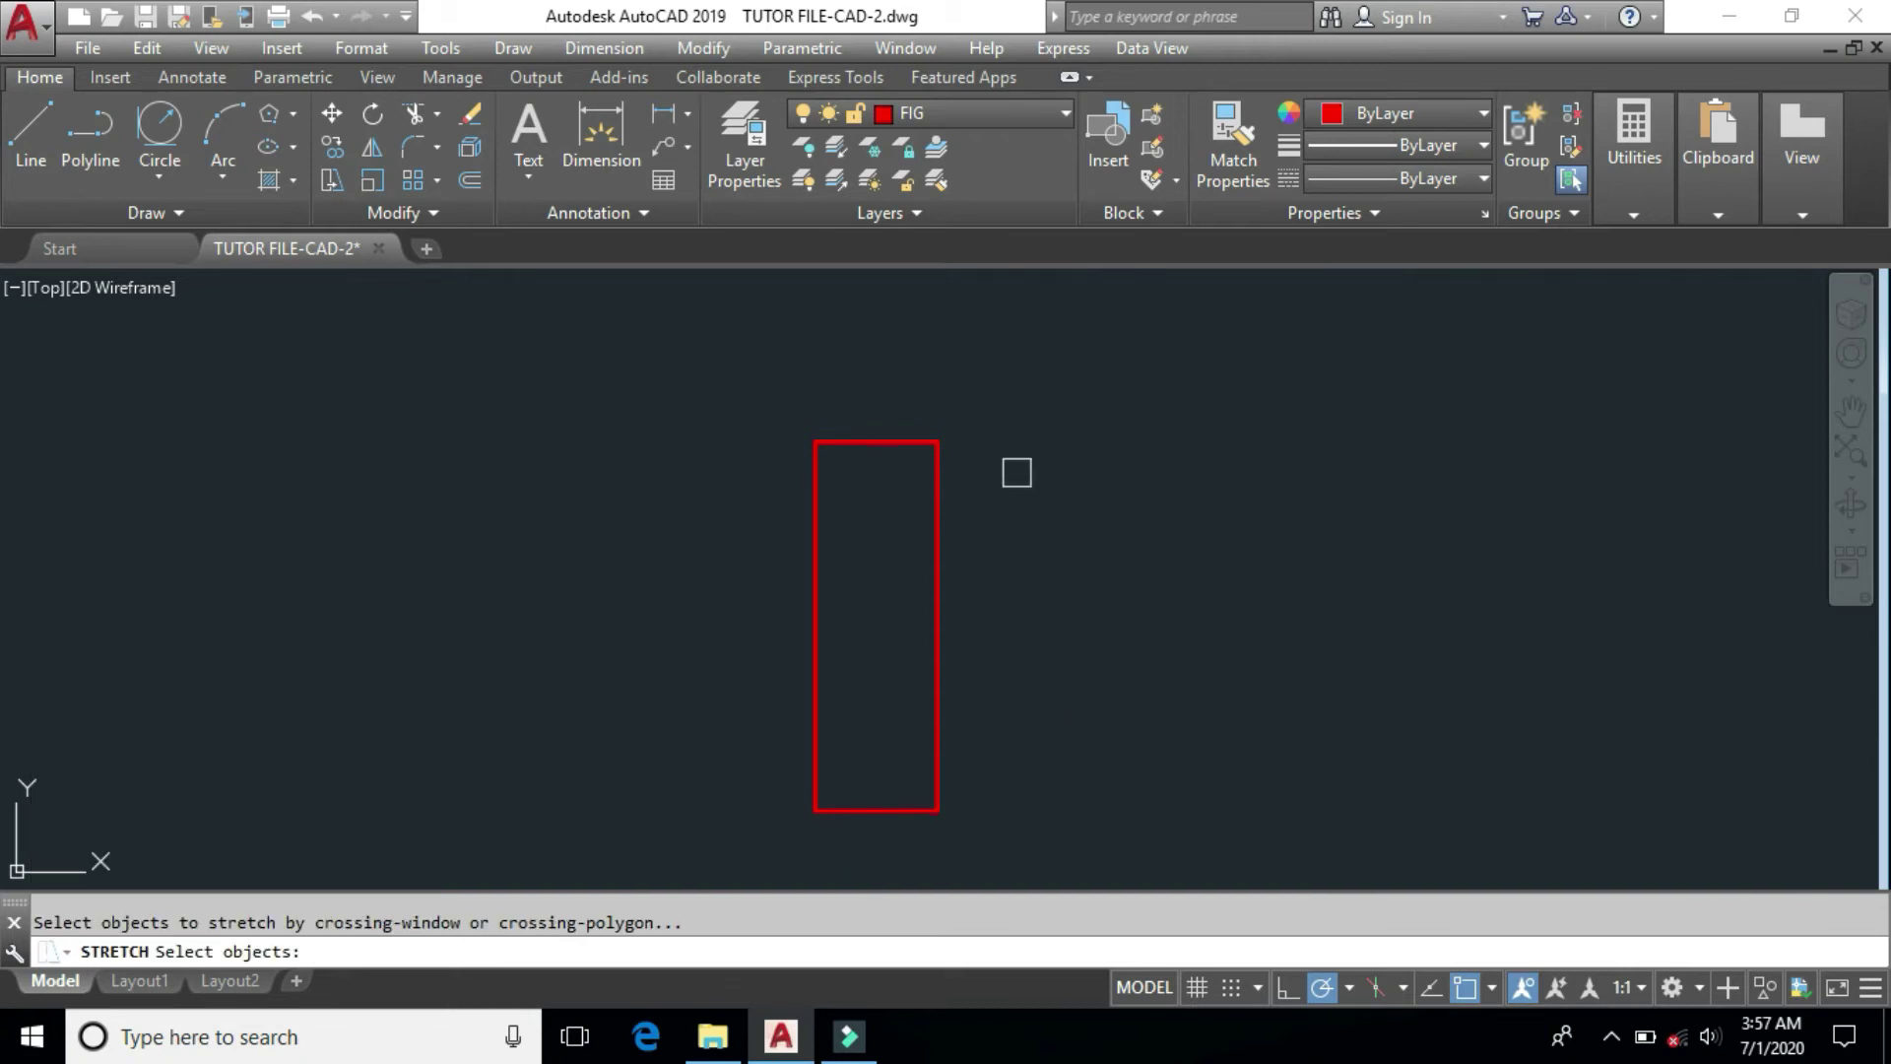
pyautogui.click(999, 351)
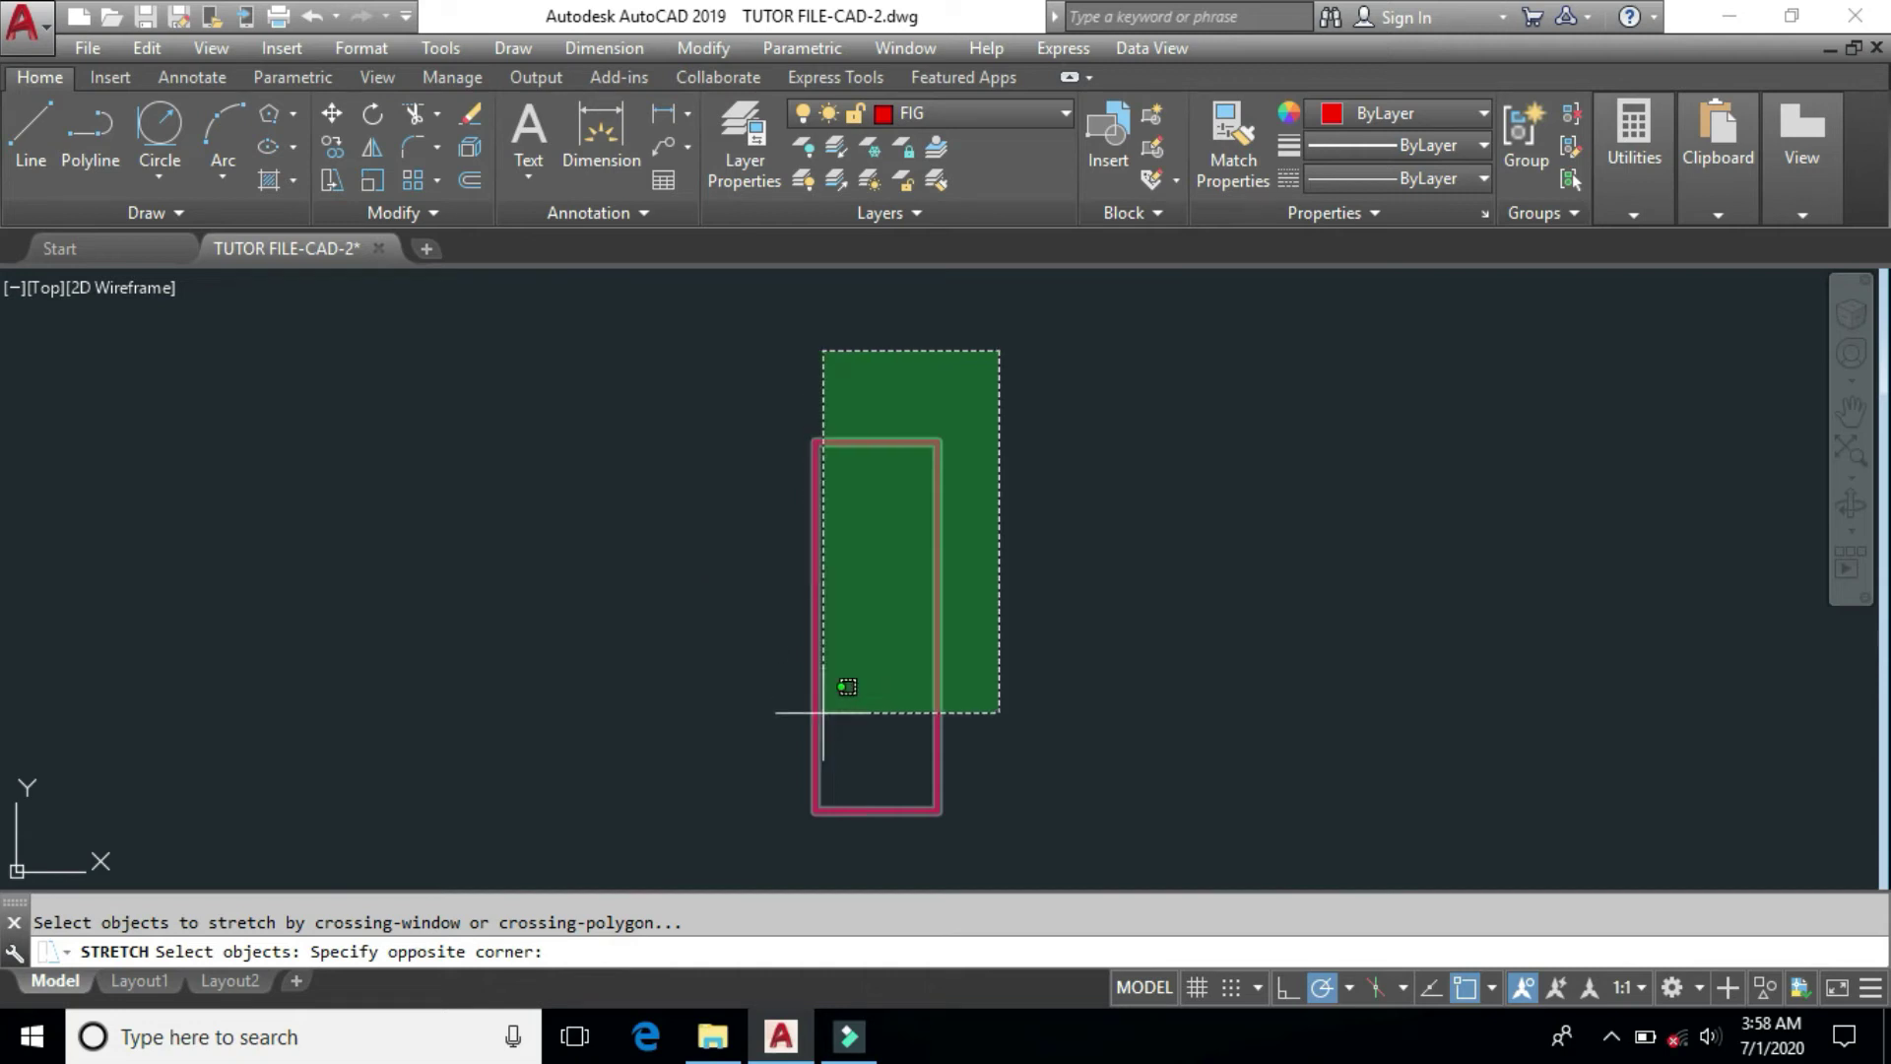
# Step: Stretch the door outline's right side 20 units to the right with Ortho on
pyautogui.click(859, 848)
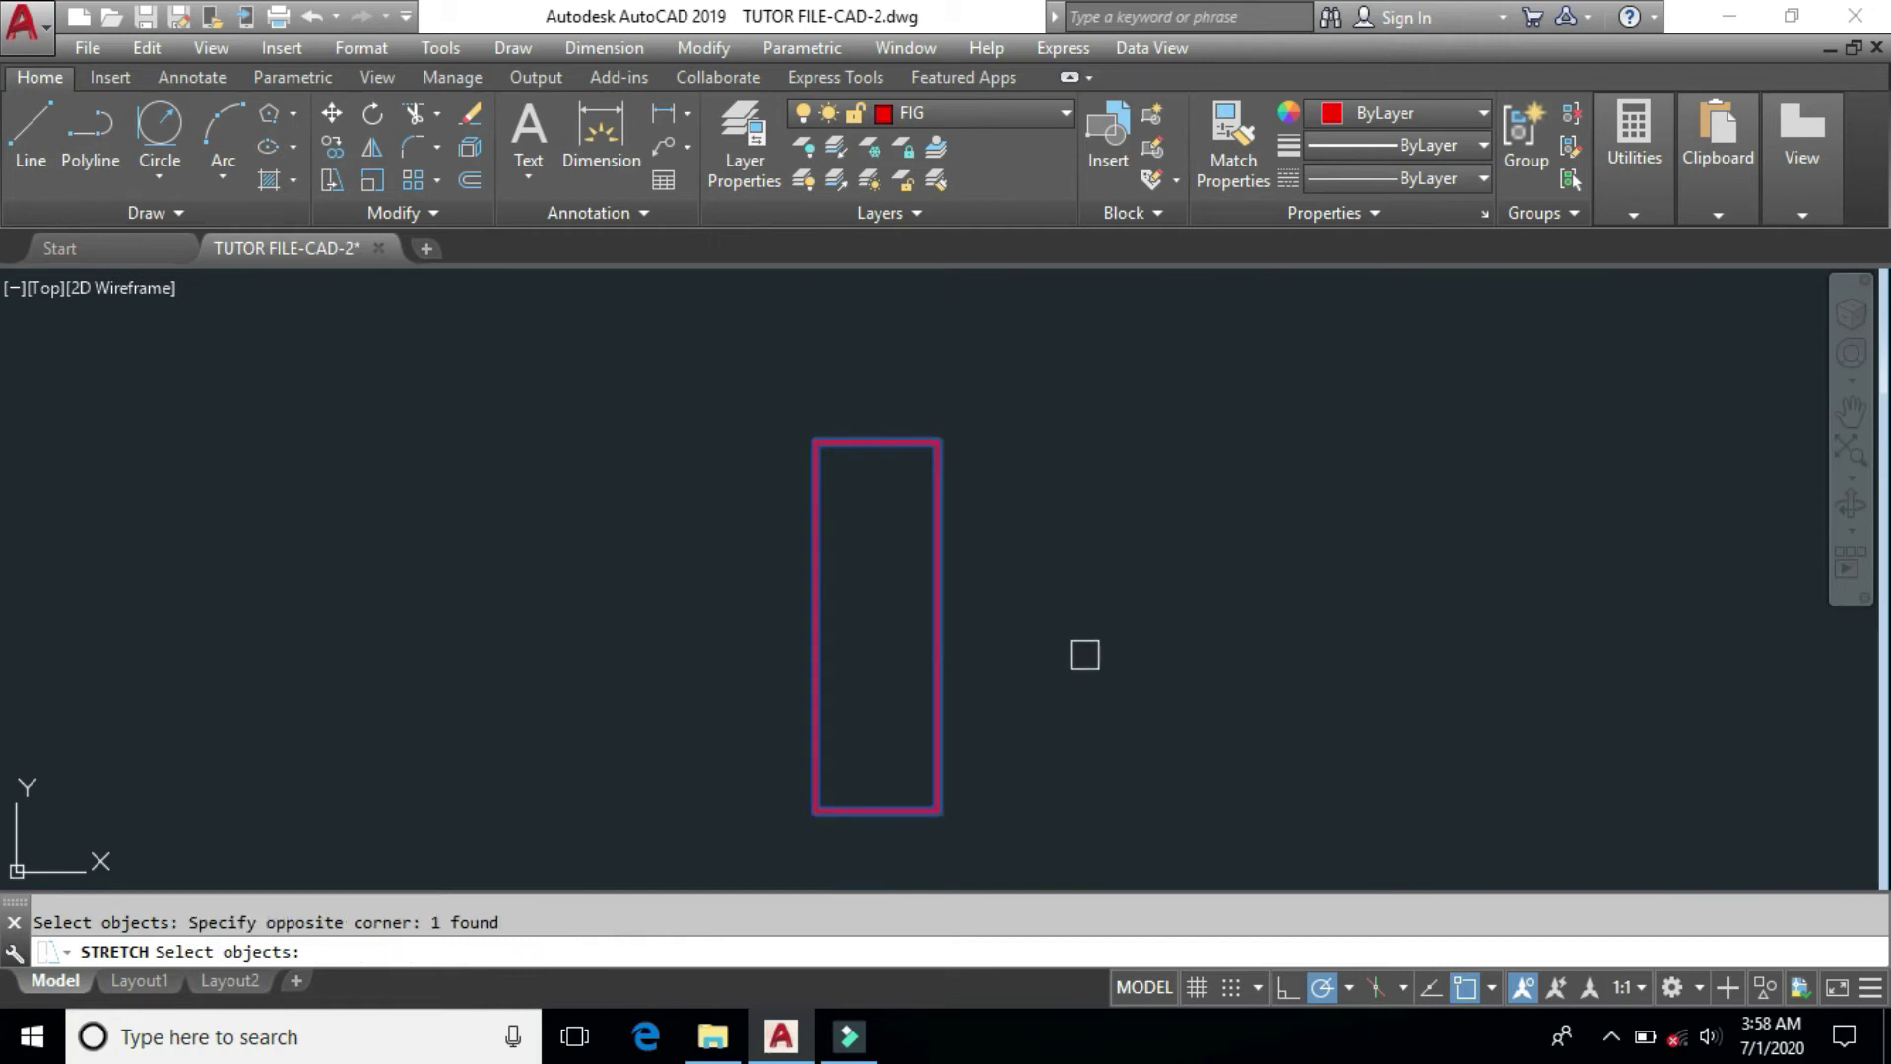
pyautogui.press('Return')
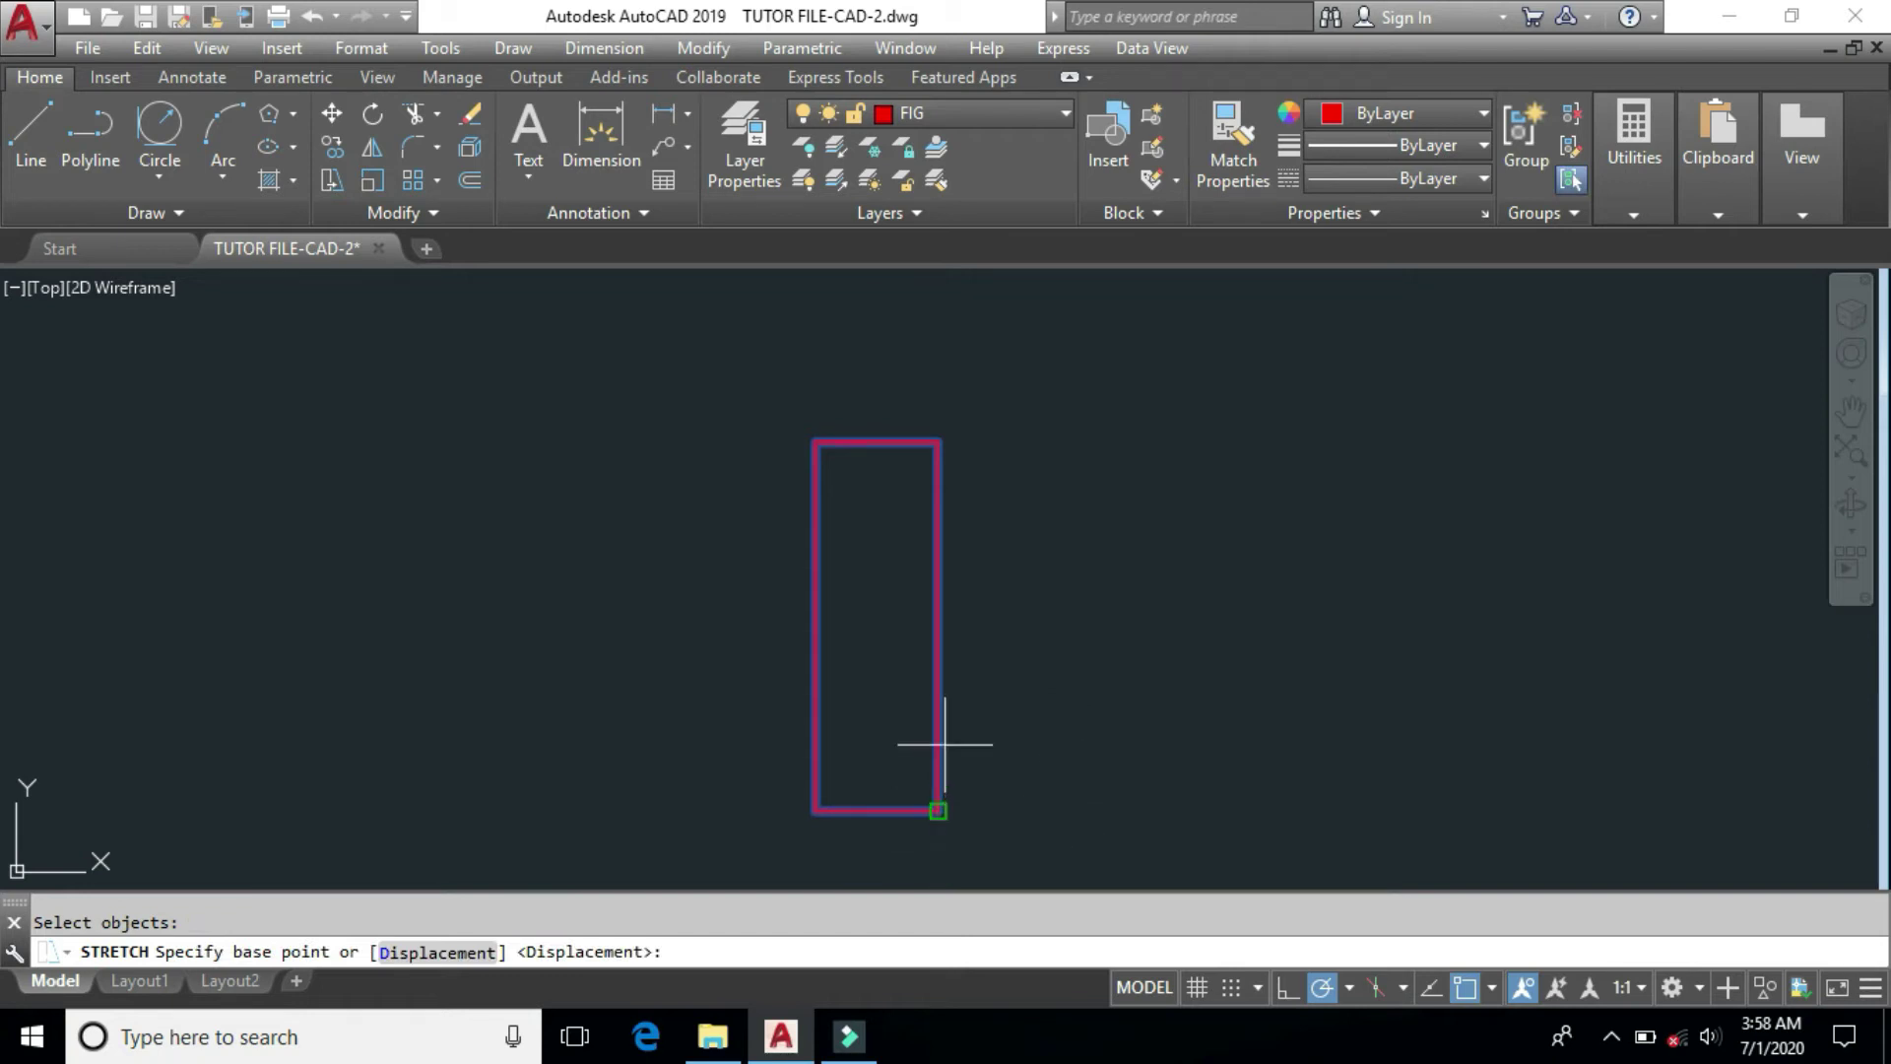
pyautogui.click(937, 810)
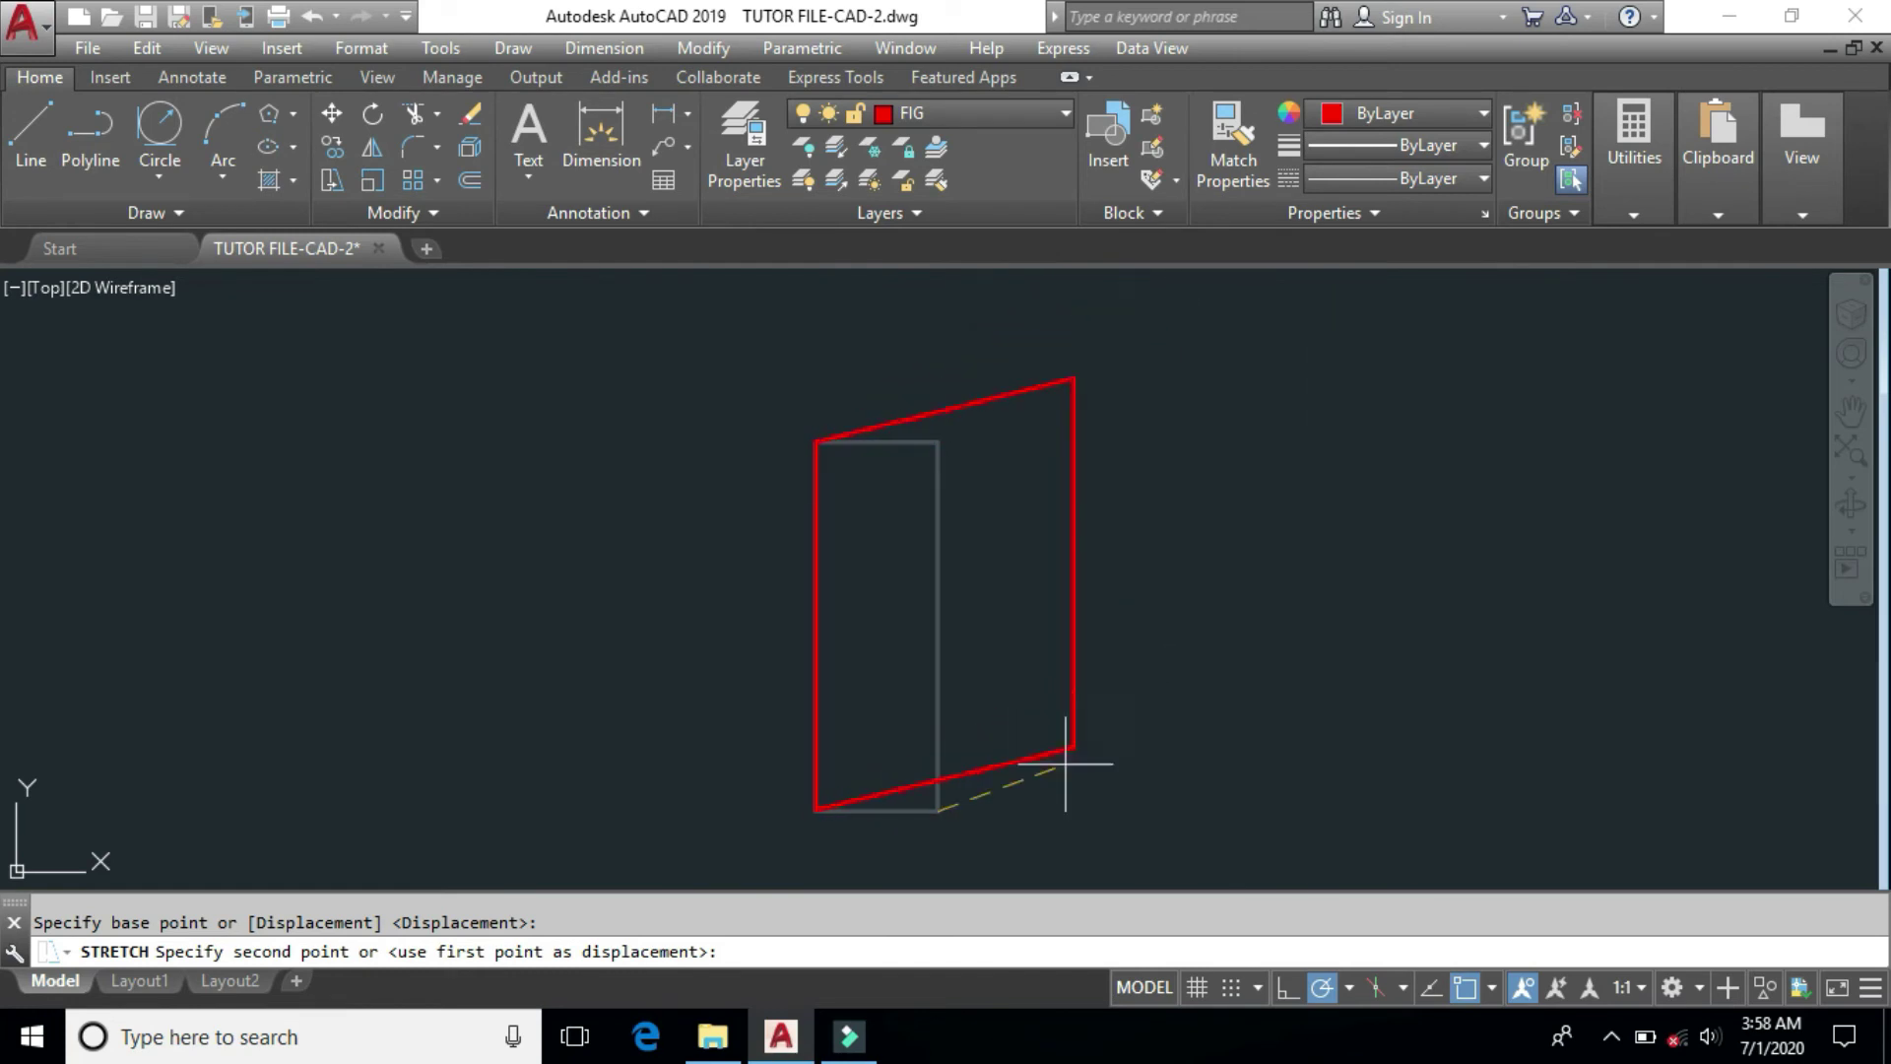
pyautogui.press('F8')
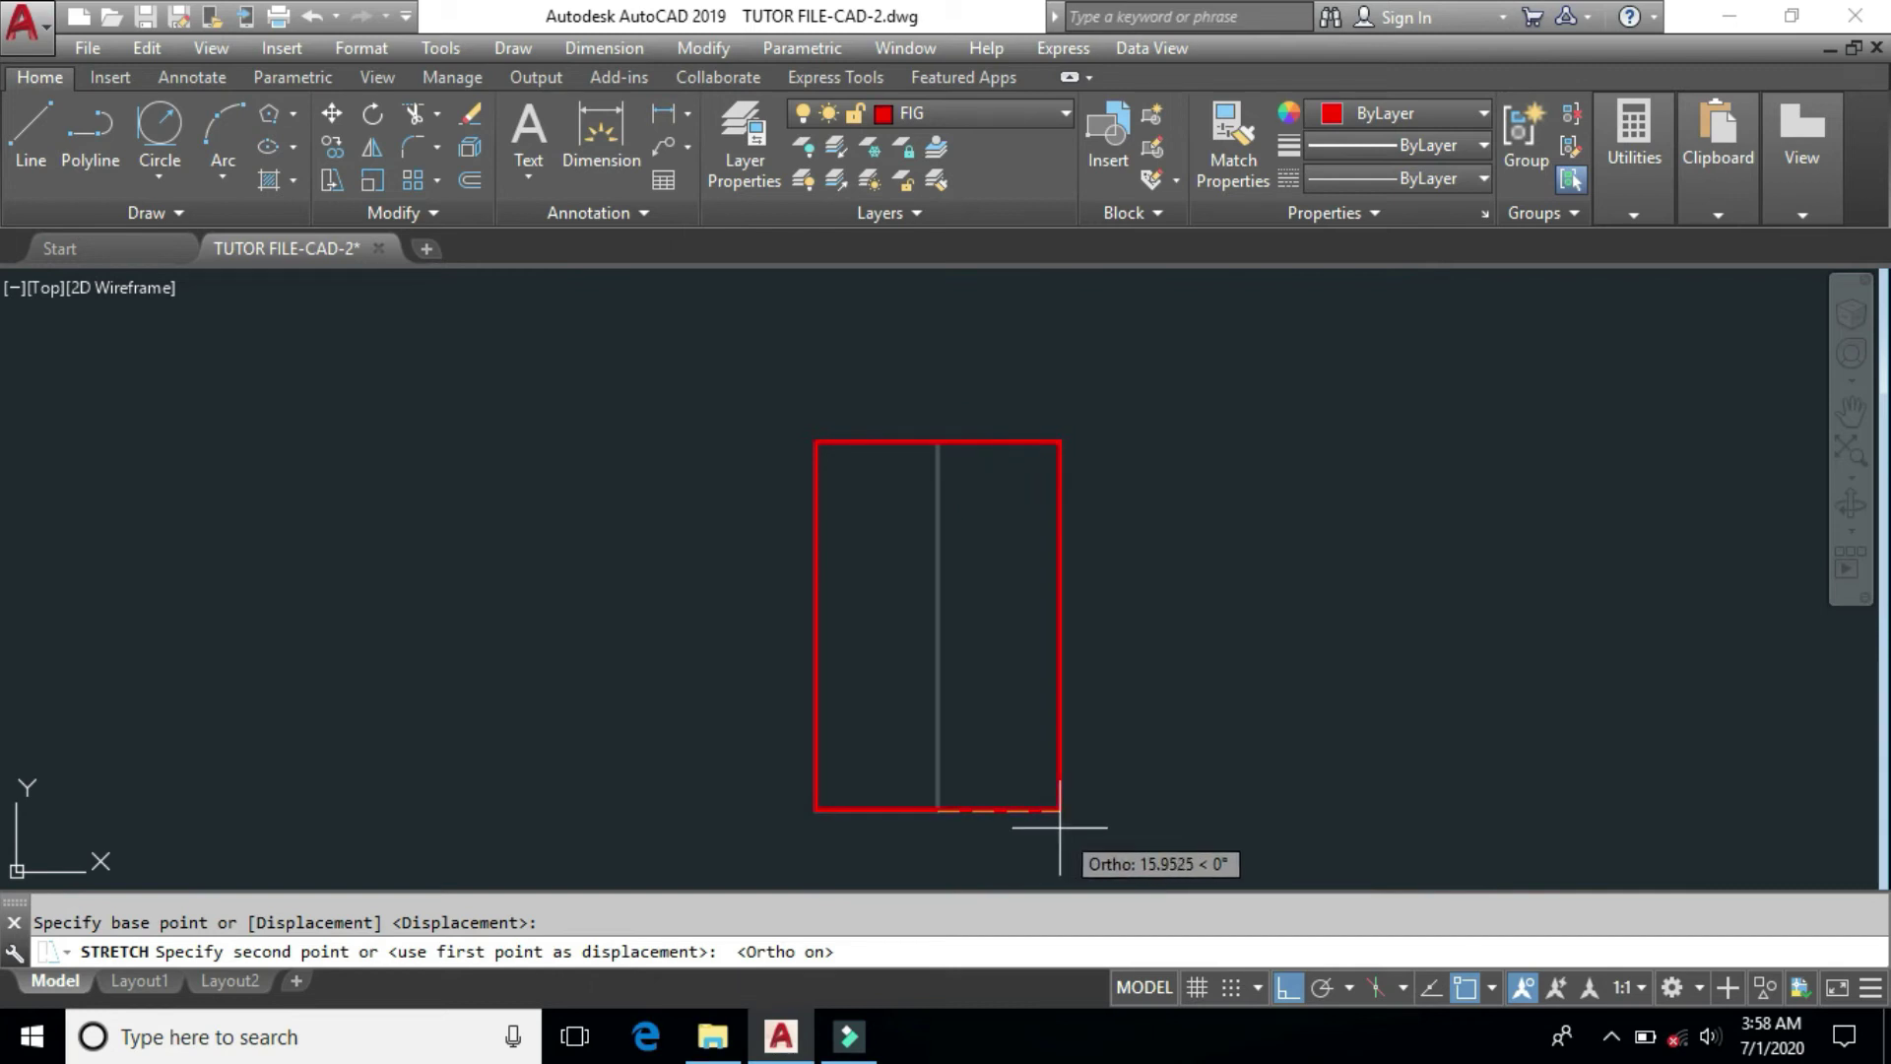
pyautogui.press('Return')
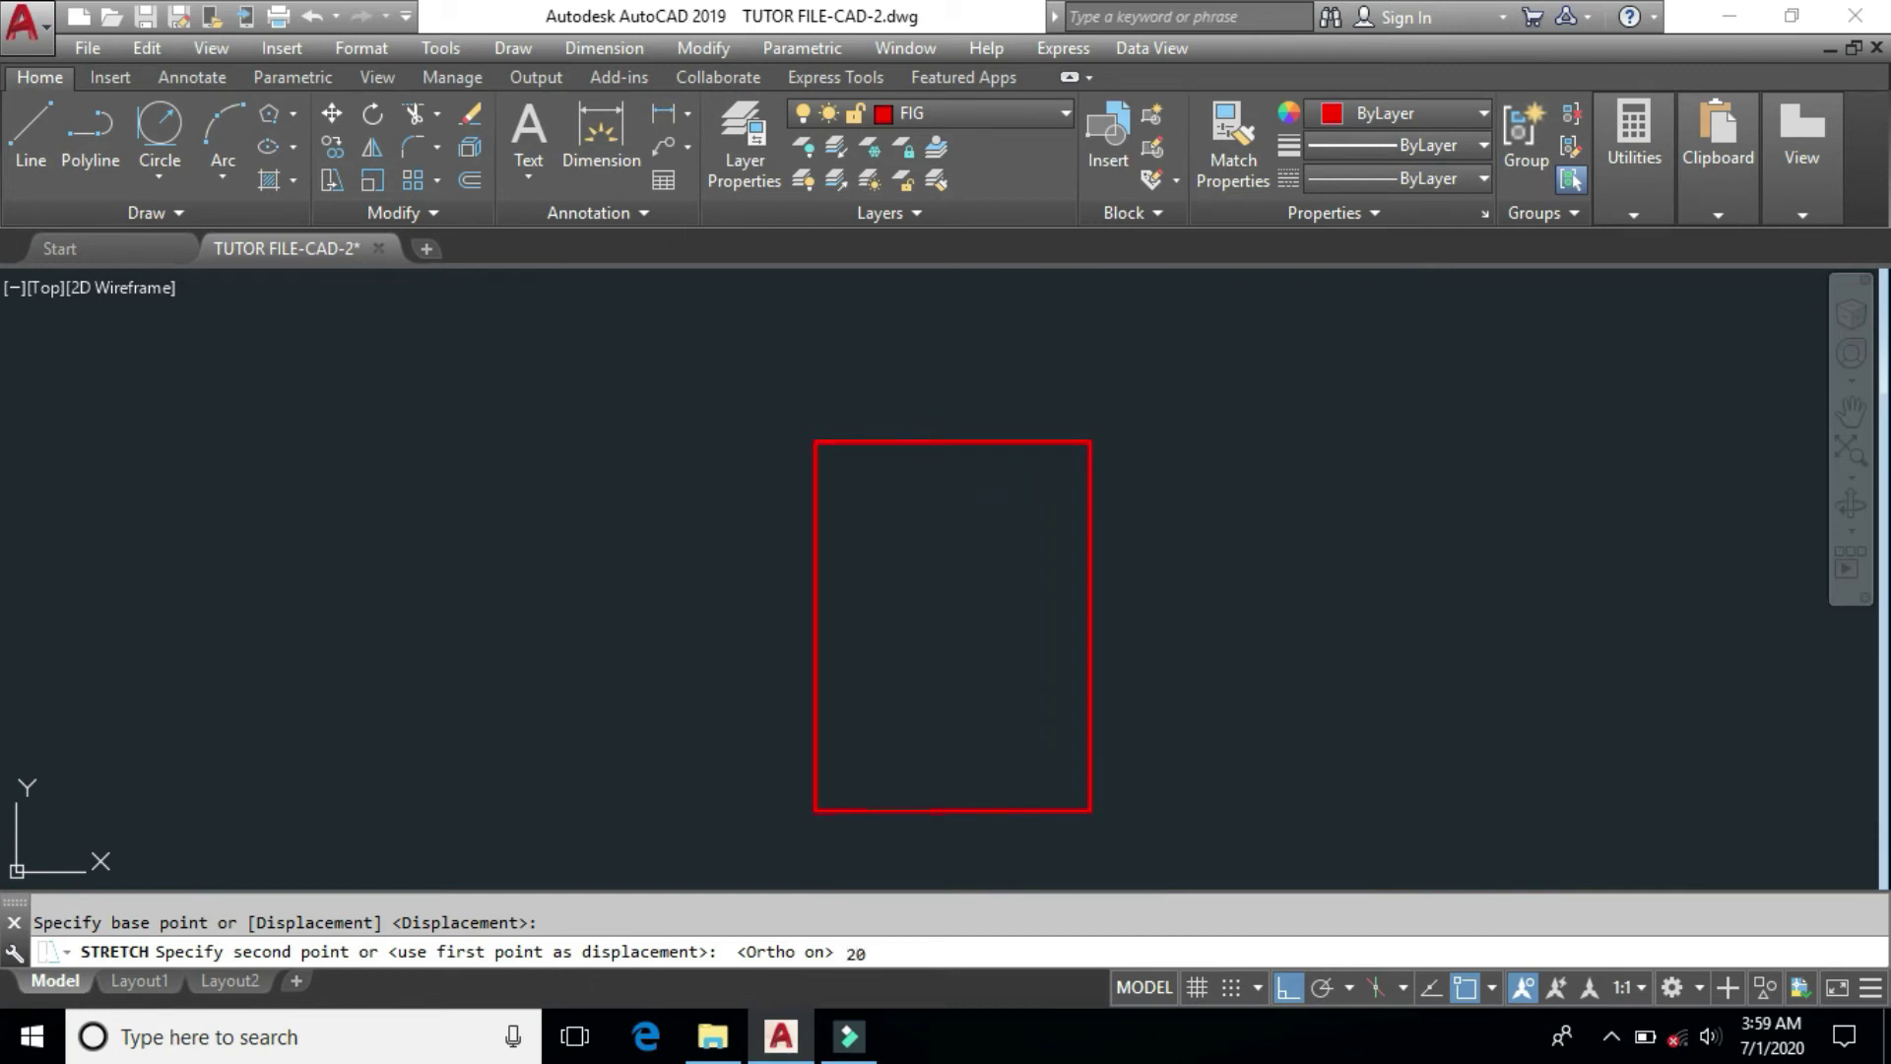
pyautogui.press('Return')
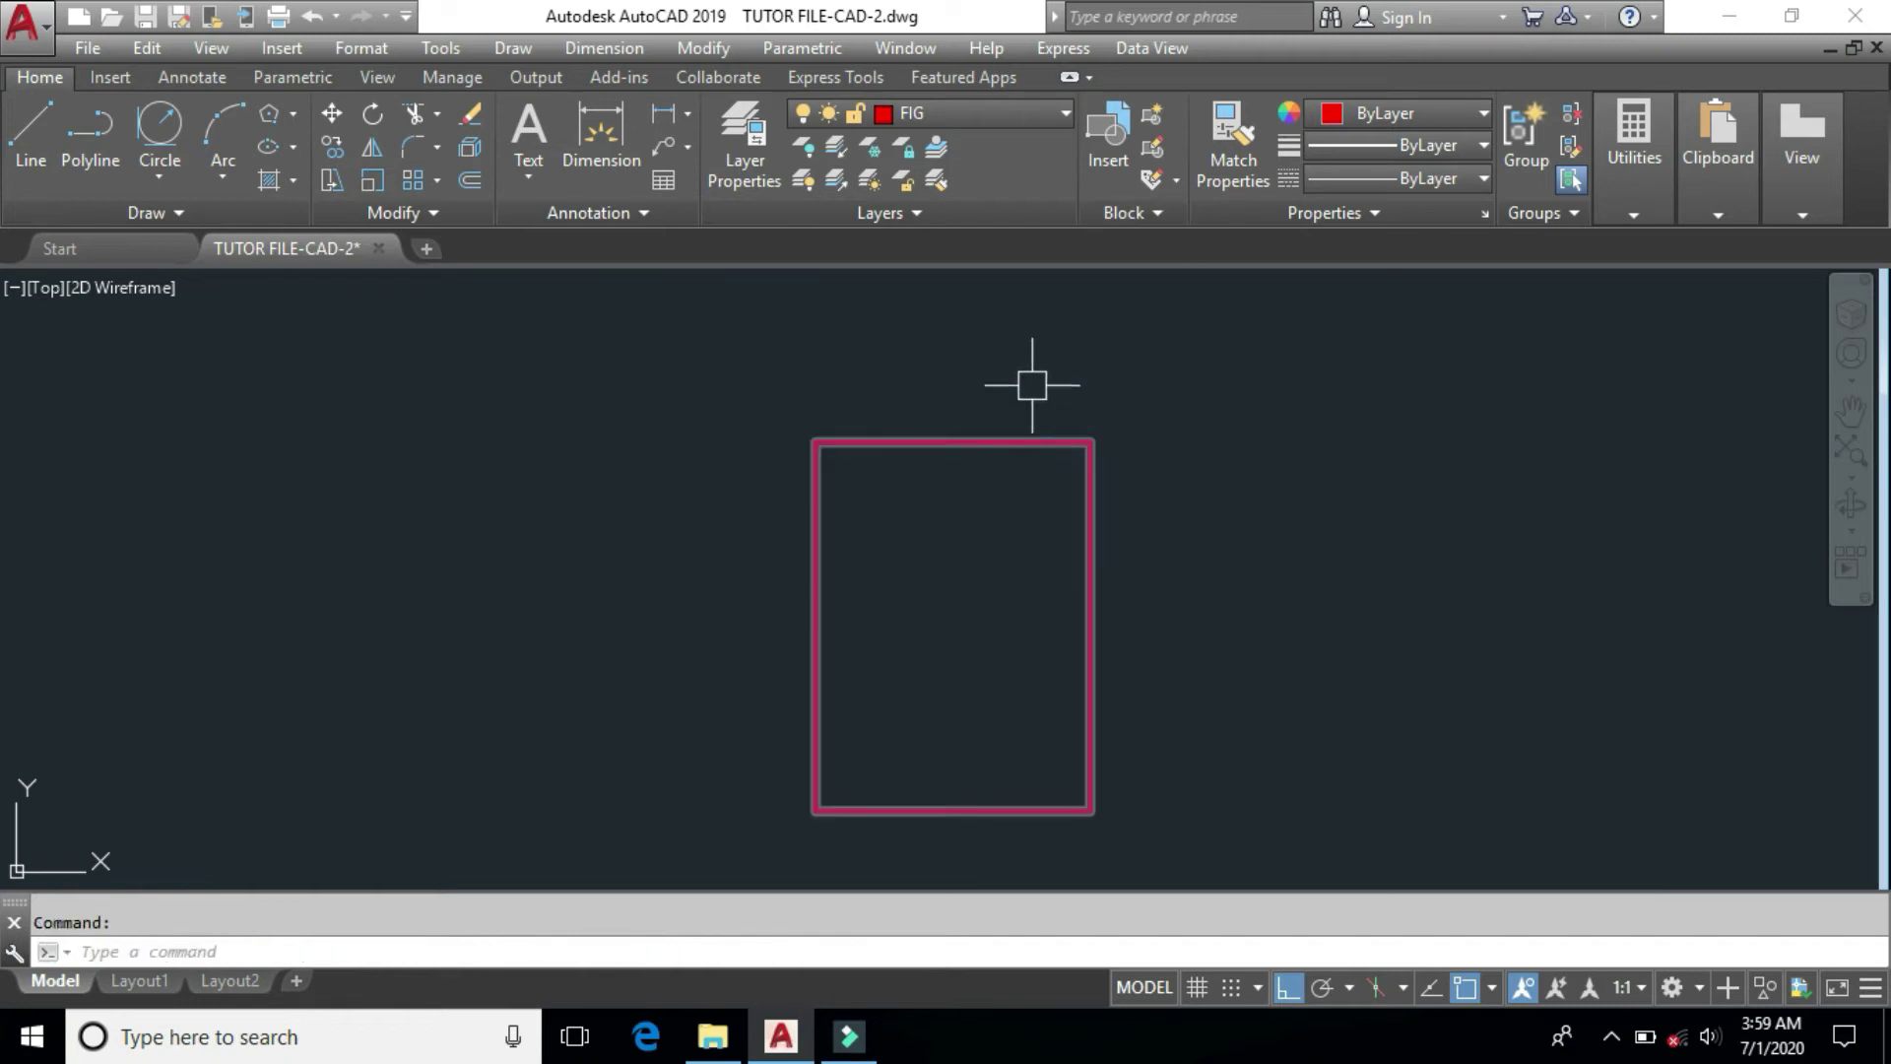
# Step: Stretch the rectangle's top edge down 25 units to shorten it
pyautogui.write('s')
pyautogui.press('Return')
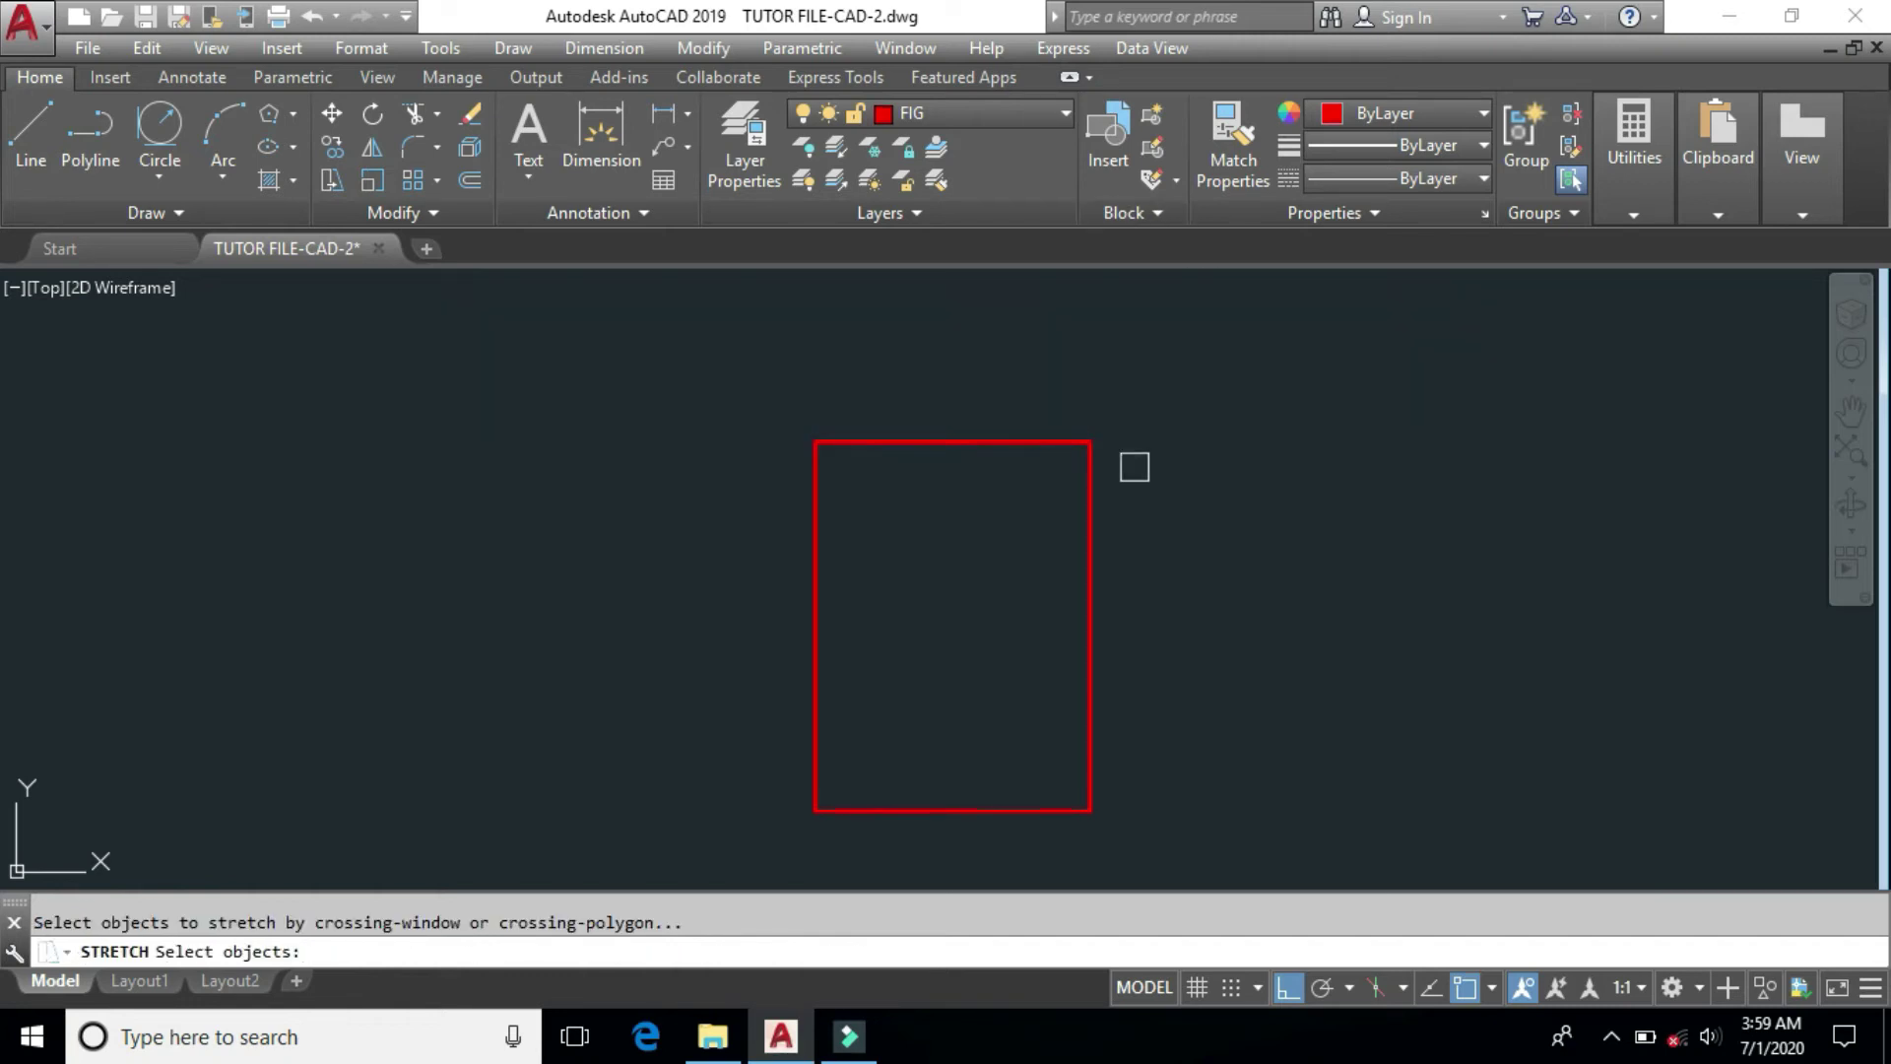
pyautogui.click(1166, 372)
pyautogui.click(726, 523)
pyautogui.press('Return')
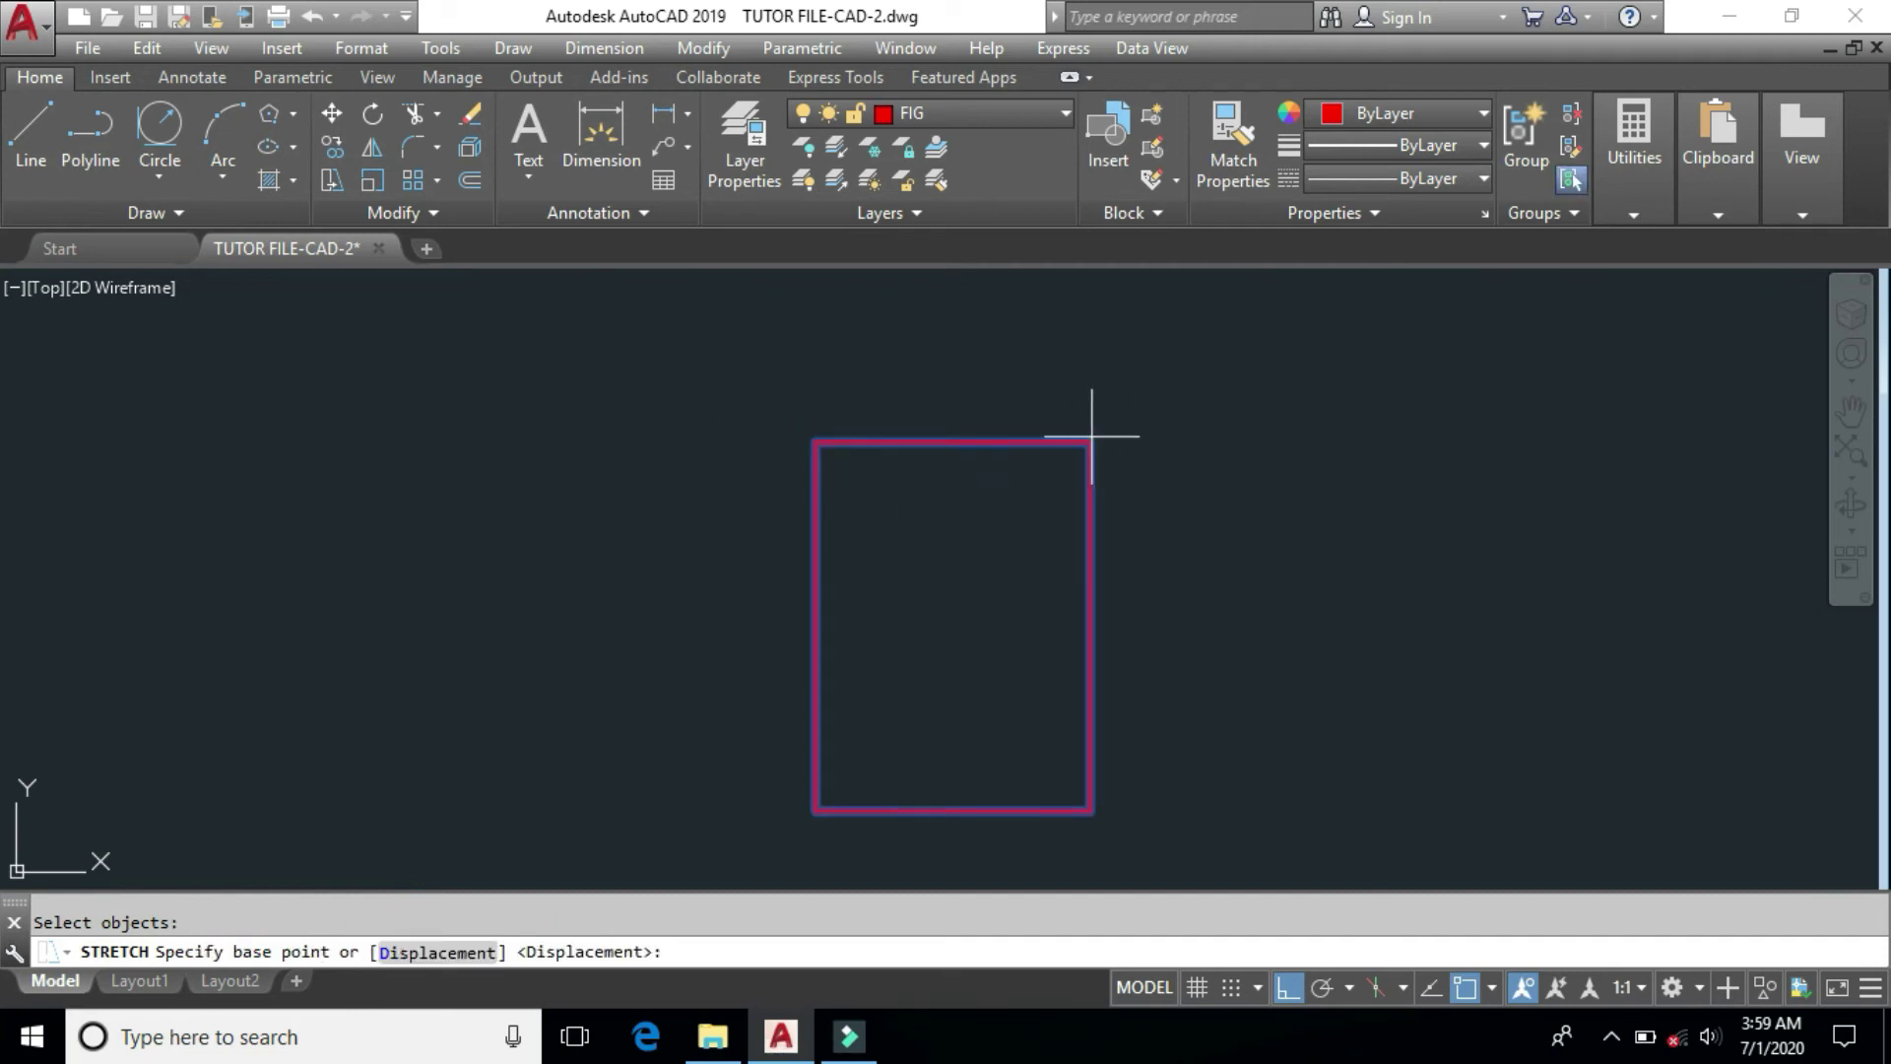
pyautogui.click(1333, 441)
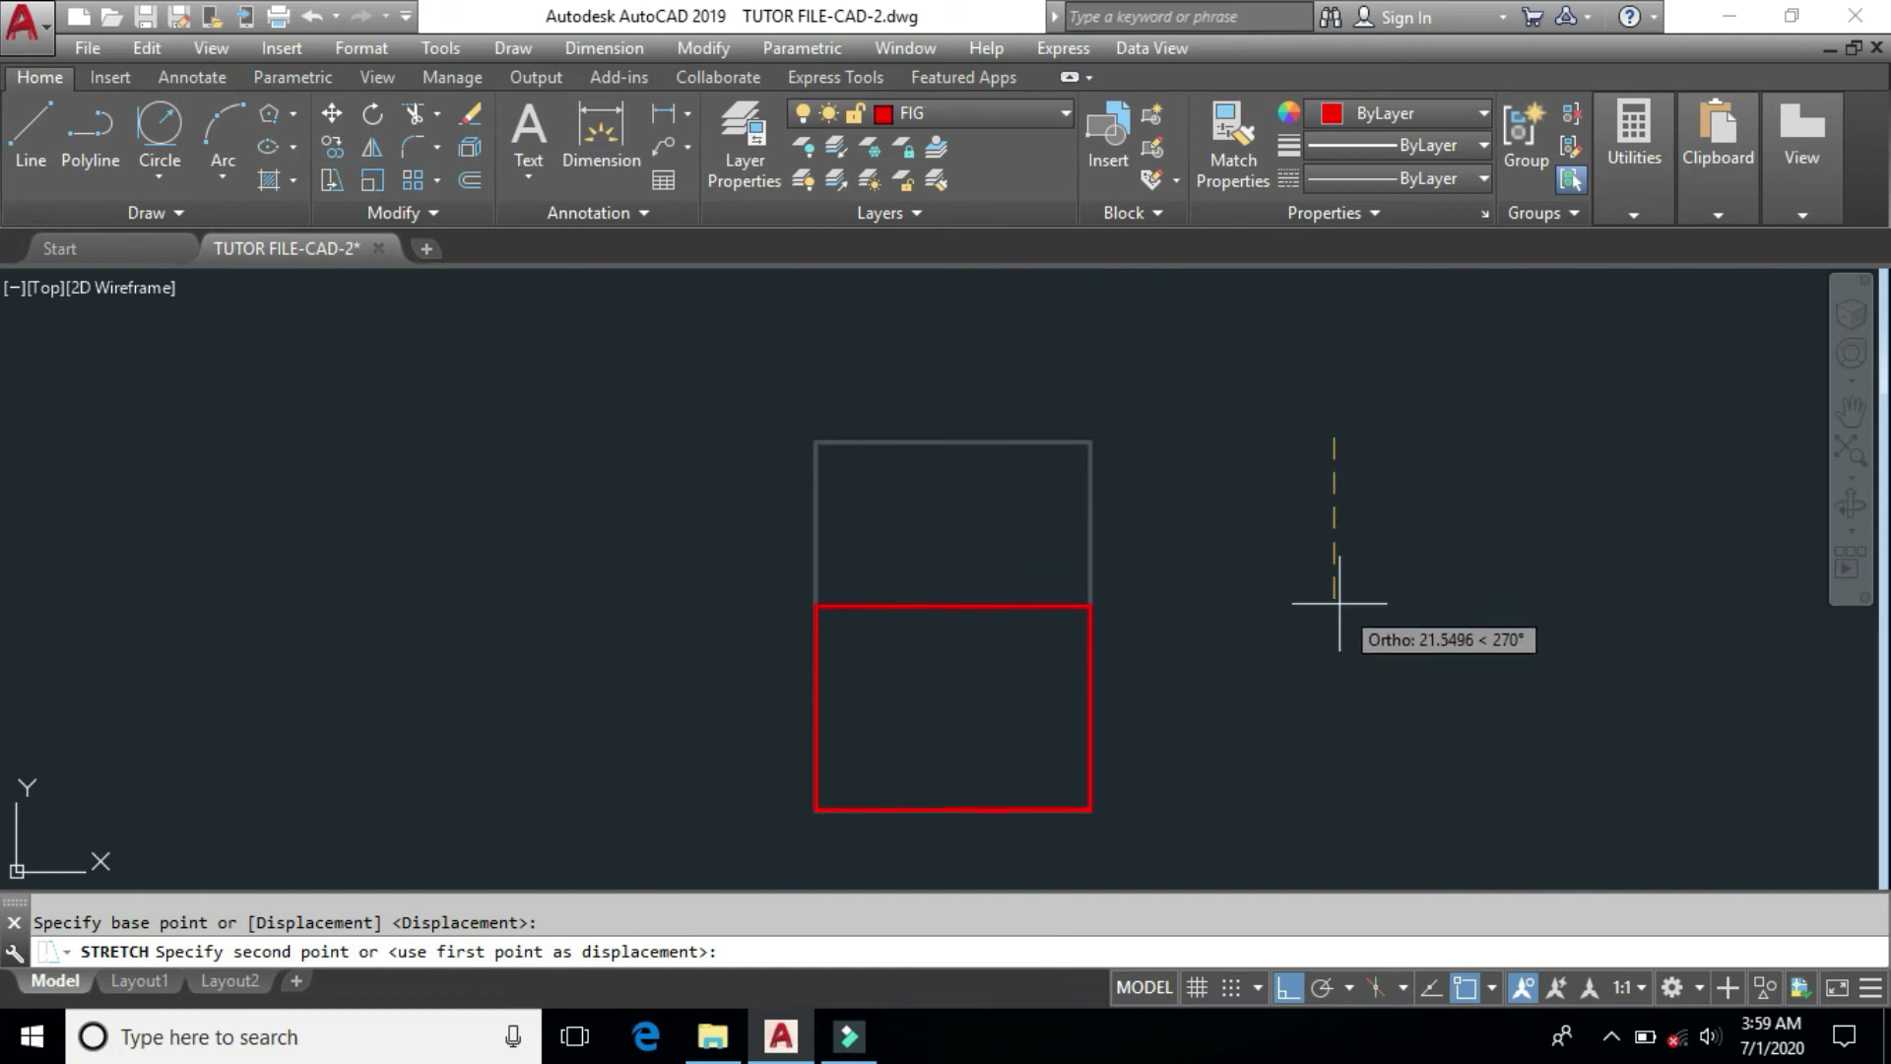
pyautogui.write('25')
pyautogui.press('Return')
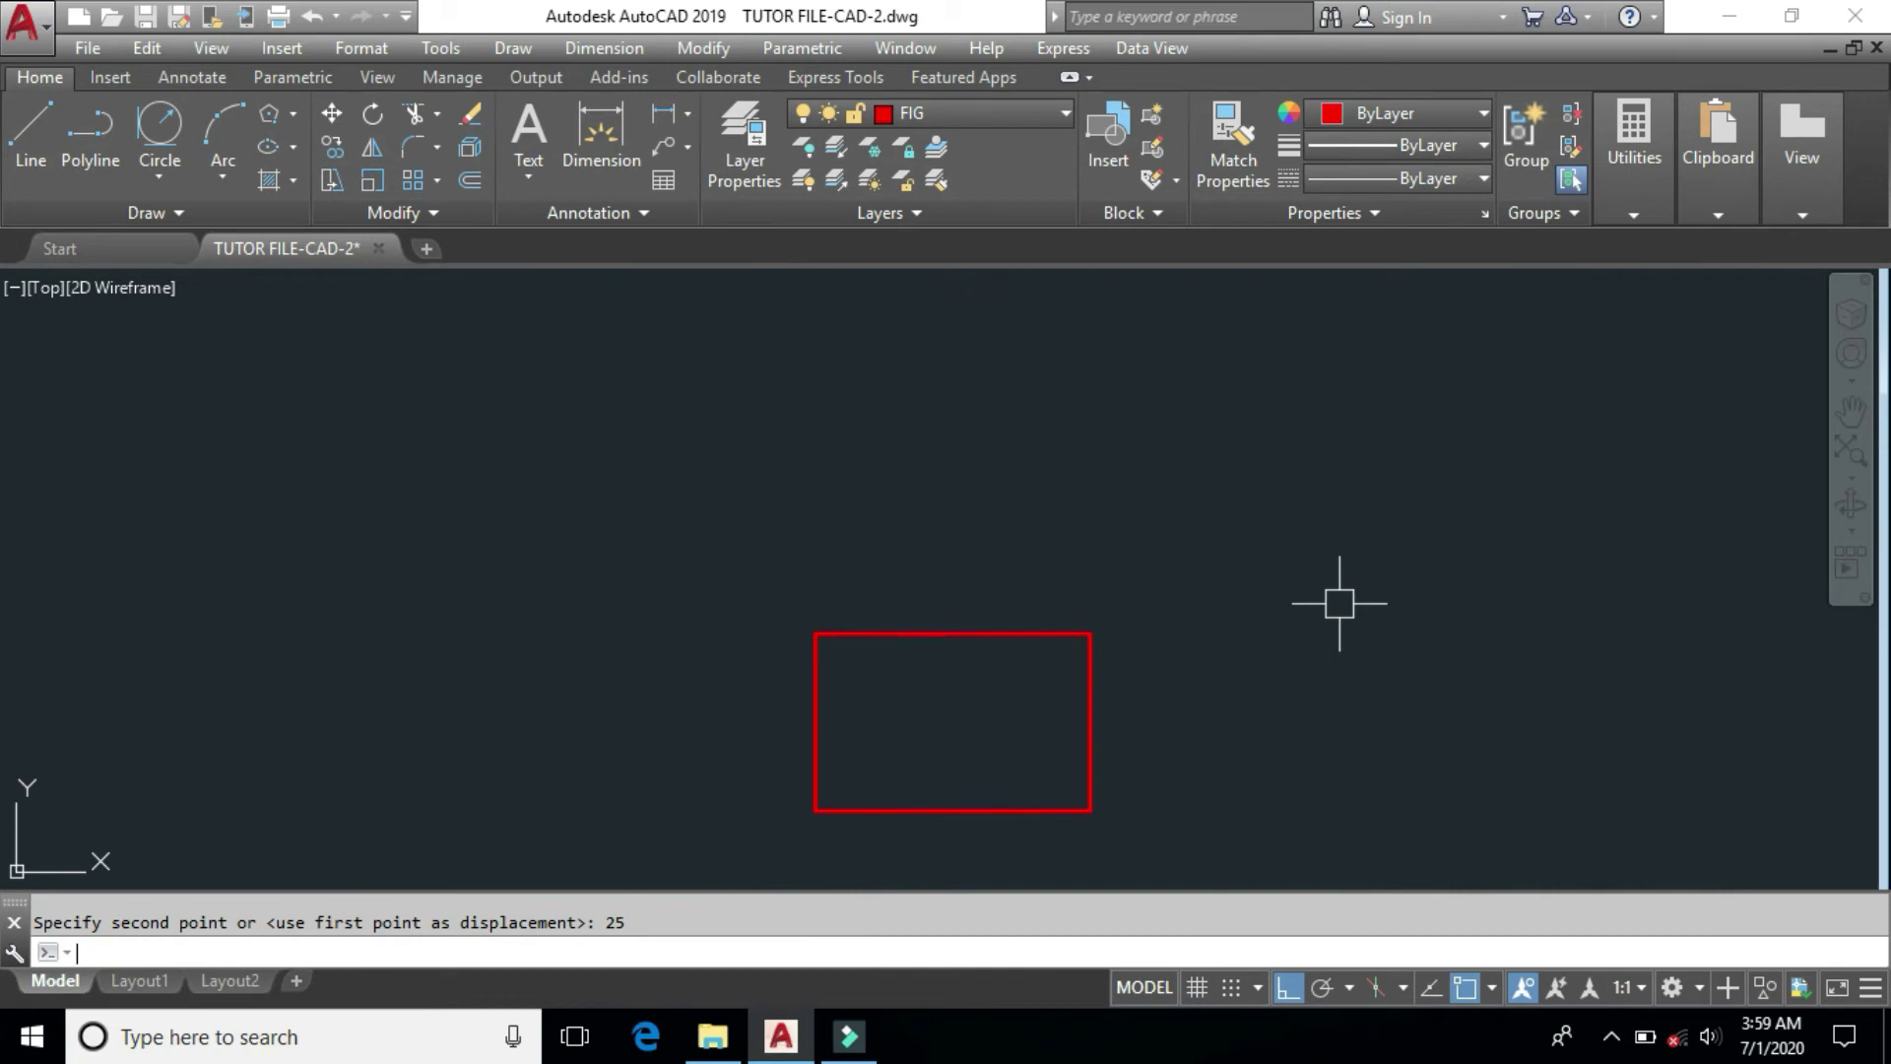
# Step: With Ortho off, stretch the upper-right corner far up and right into a skewed quadrilateral
pyautogui.click(1200, 548)
pyautogui.click(1178, 573)
pyautogui.write('s')
pyautogui.press('Return')
pyautogui.click(1192, 520)
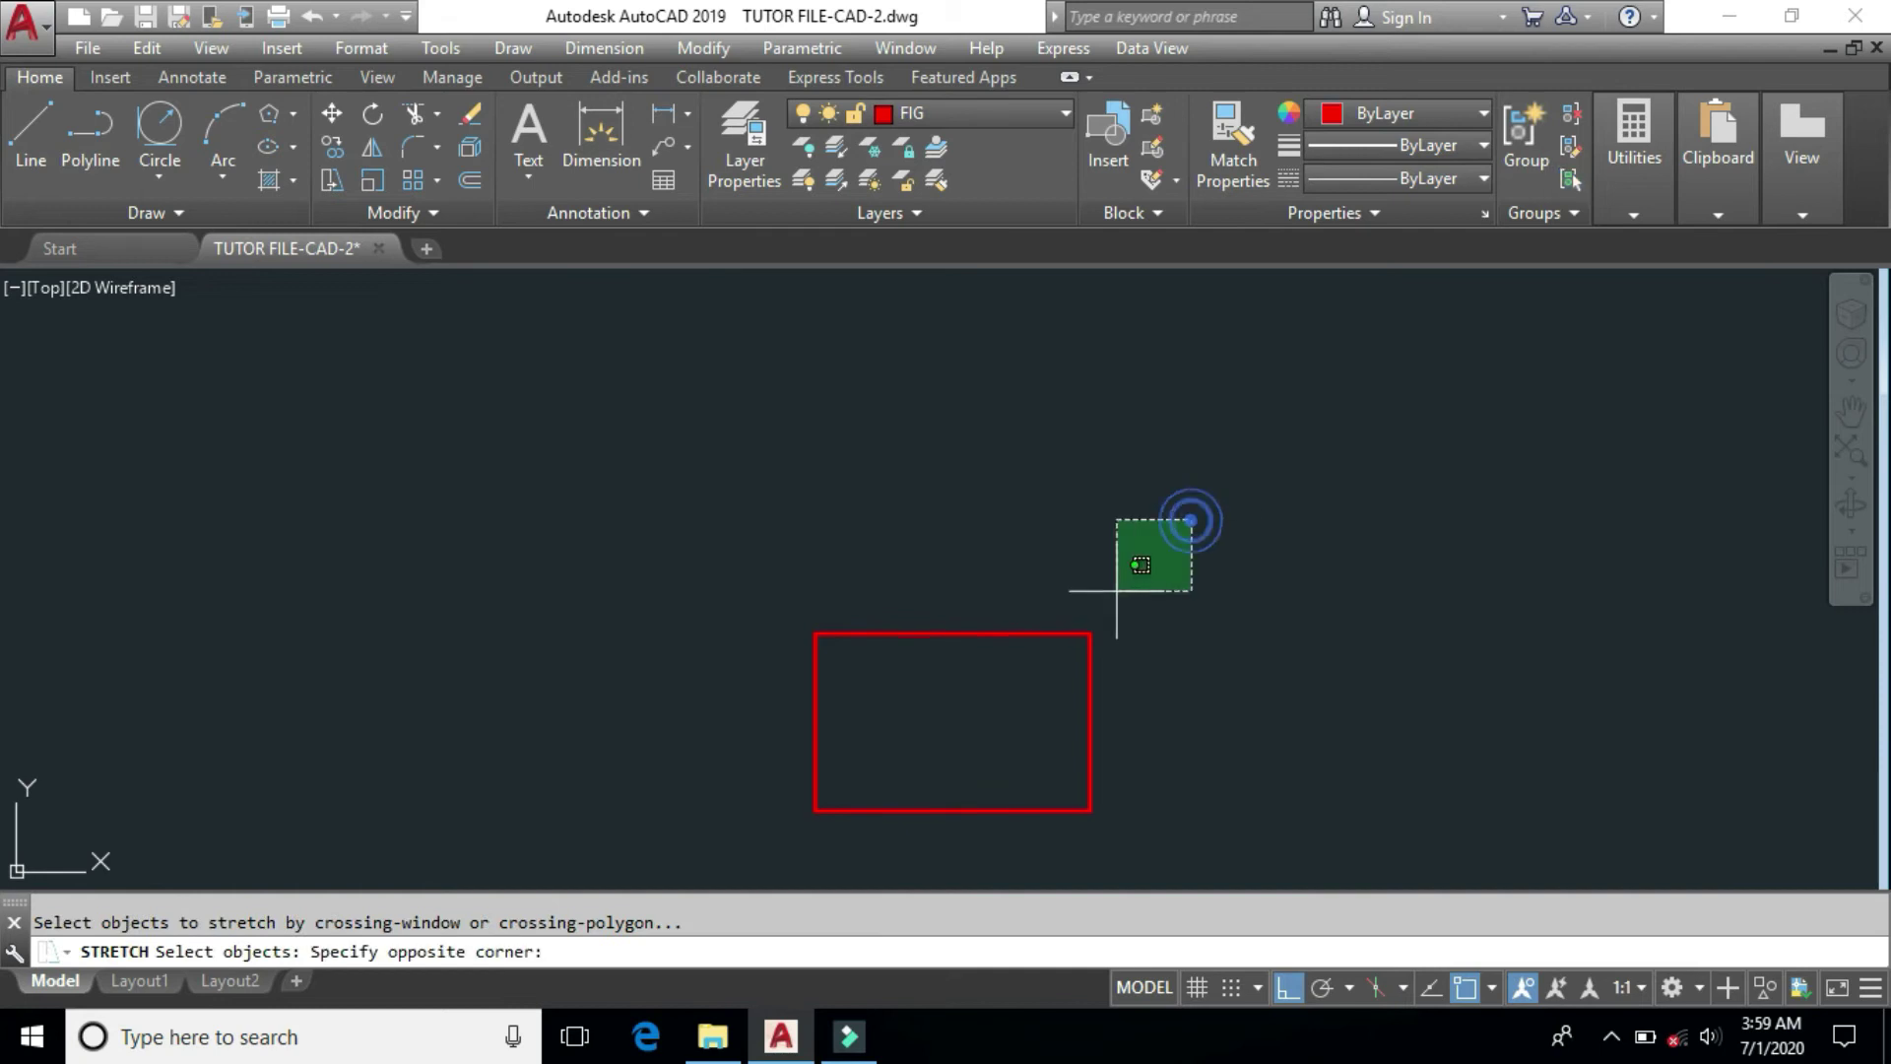
pyautogui.click(1033, 689)
pyautogui.press('Return')
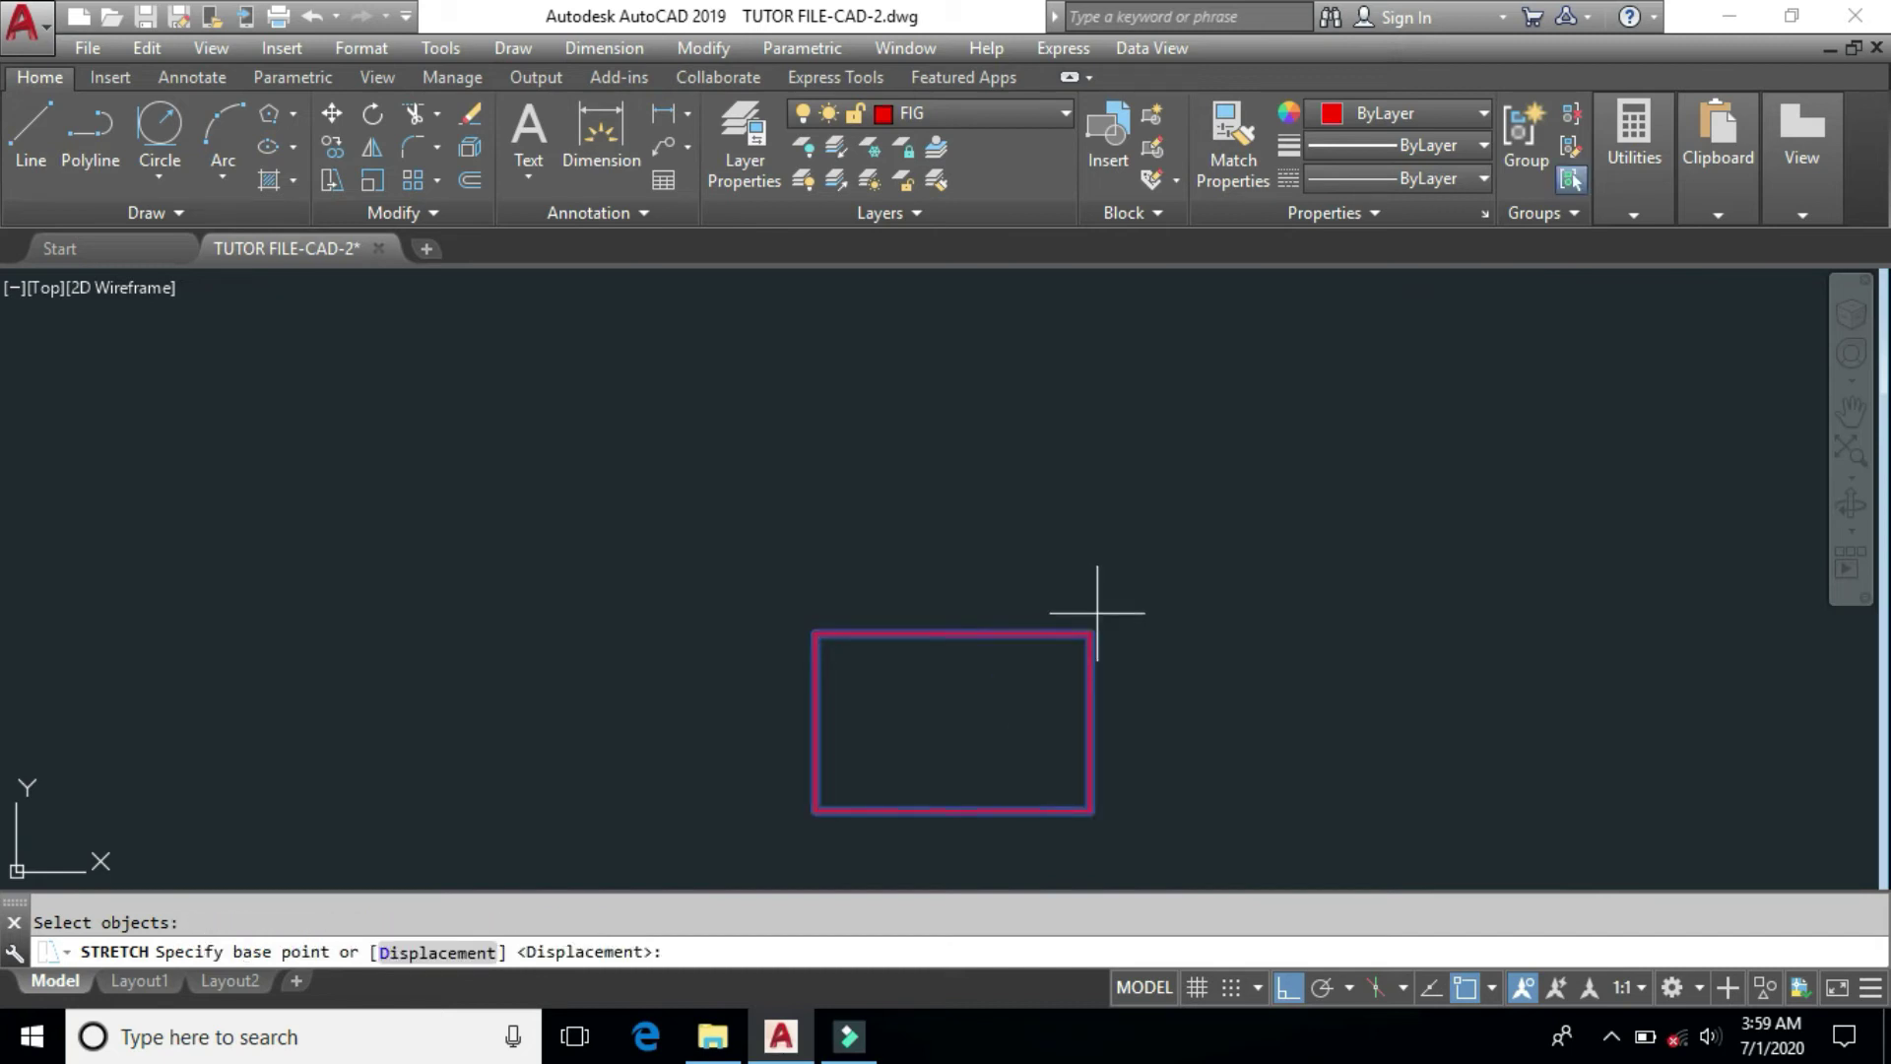
pyautogui.click(1090, 633)
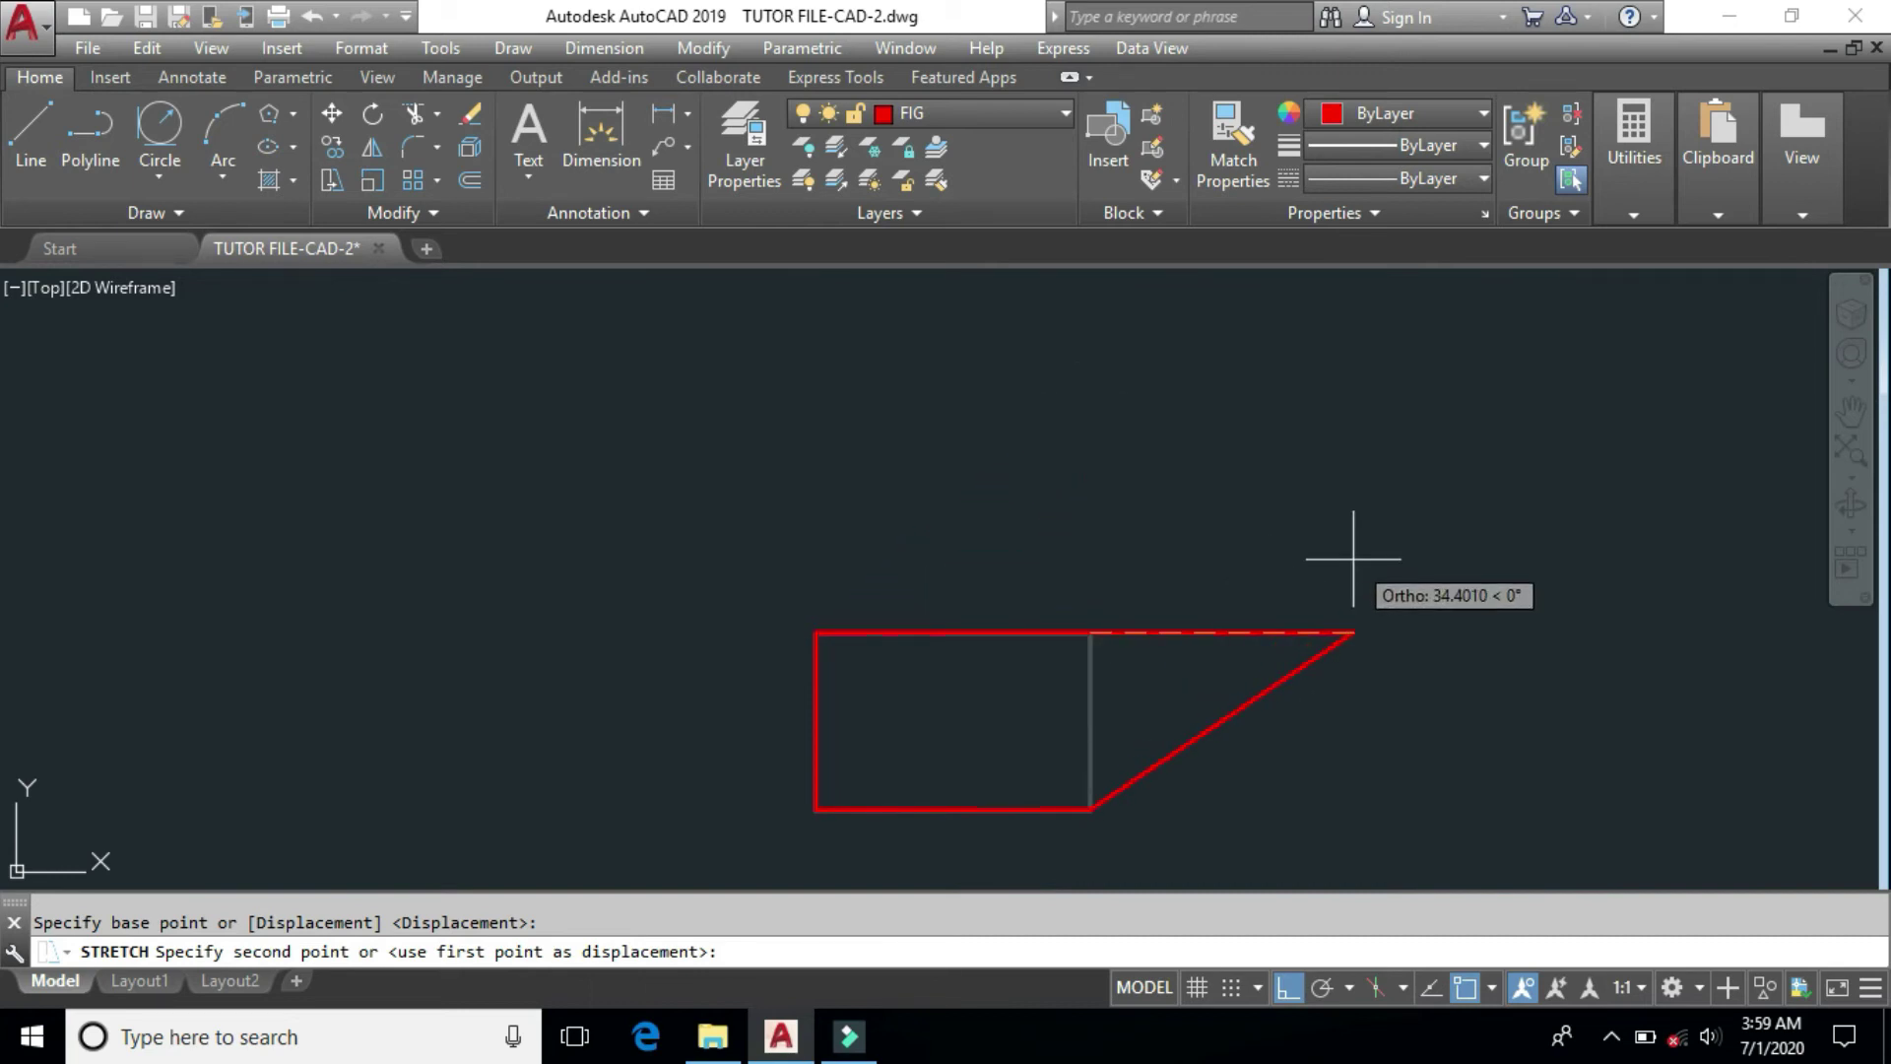
pyautogui.press('F8')
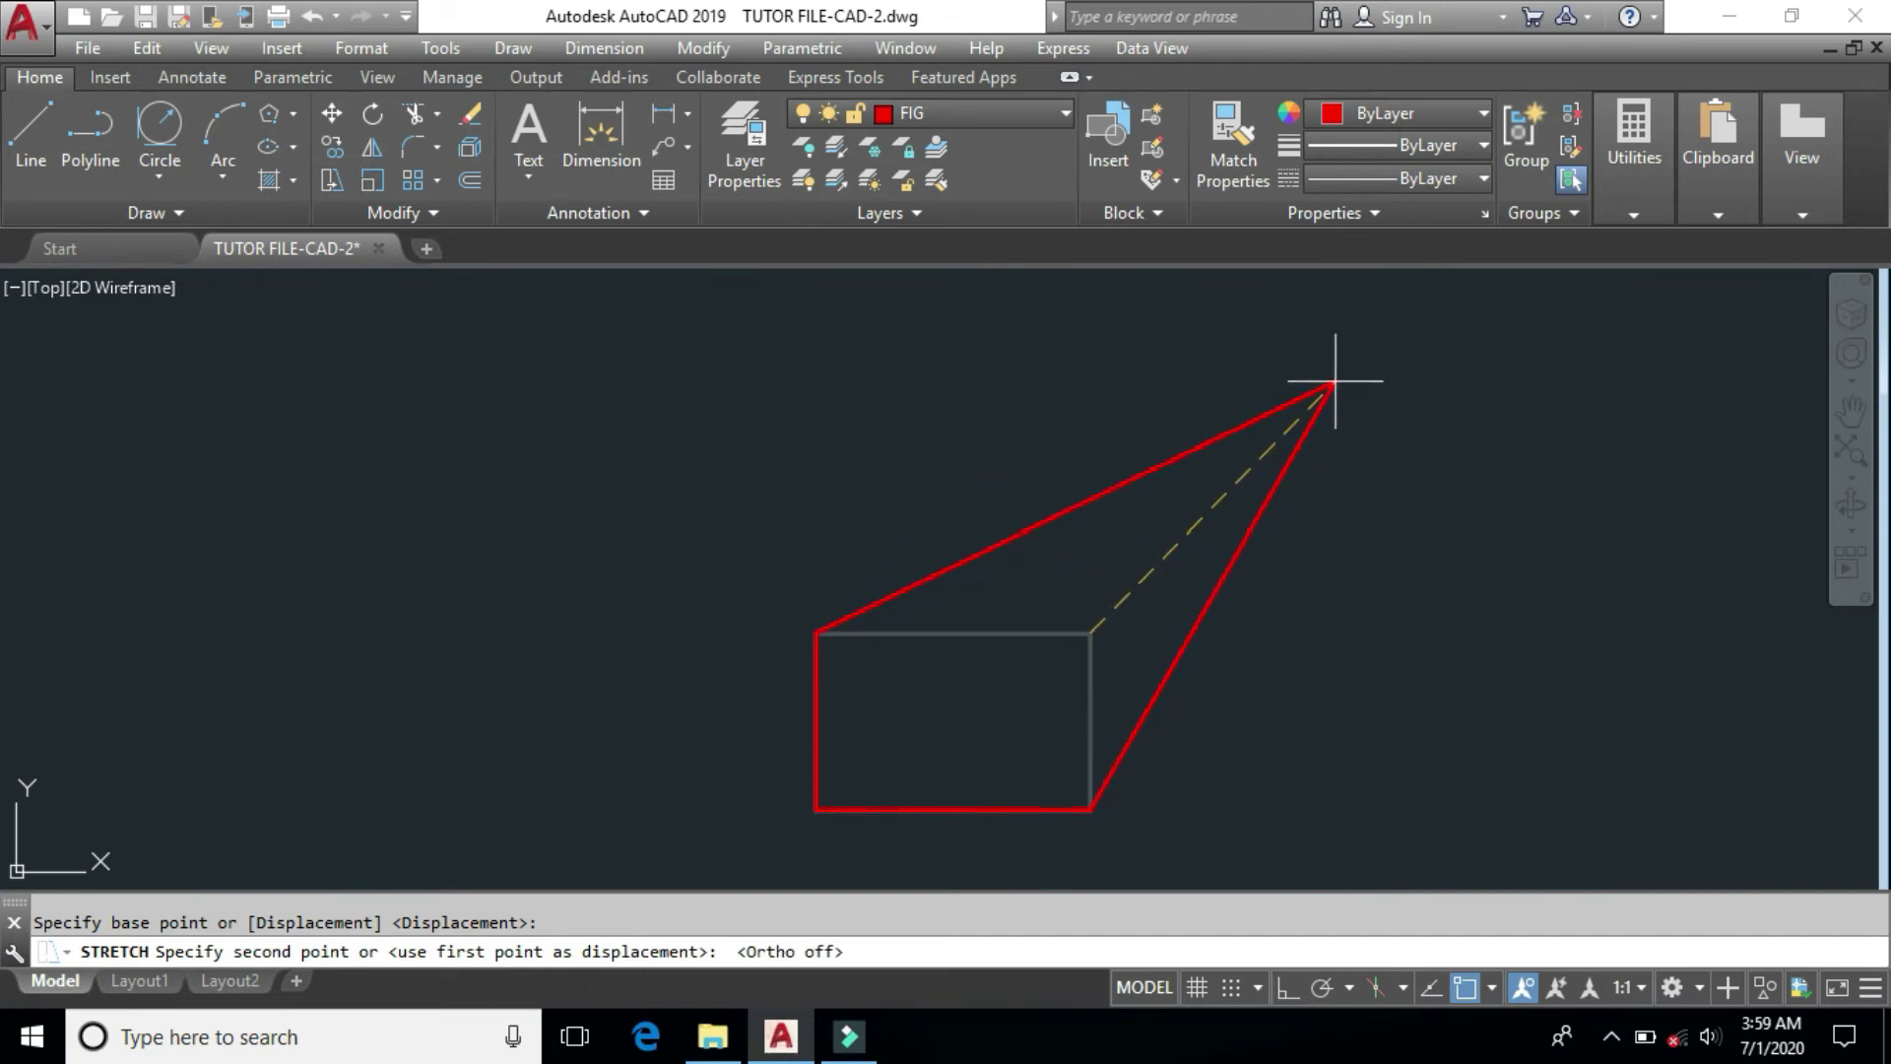
pyautogui.click(1333, 384)
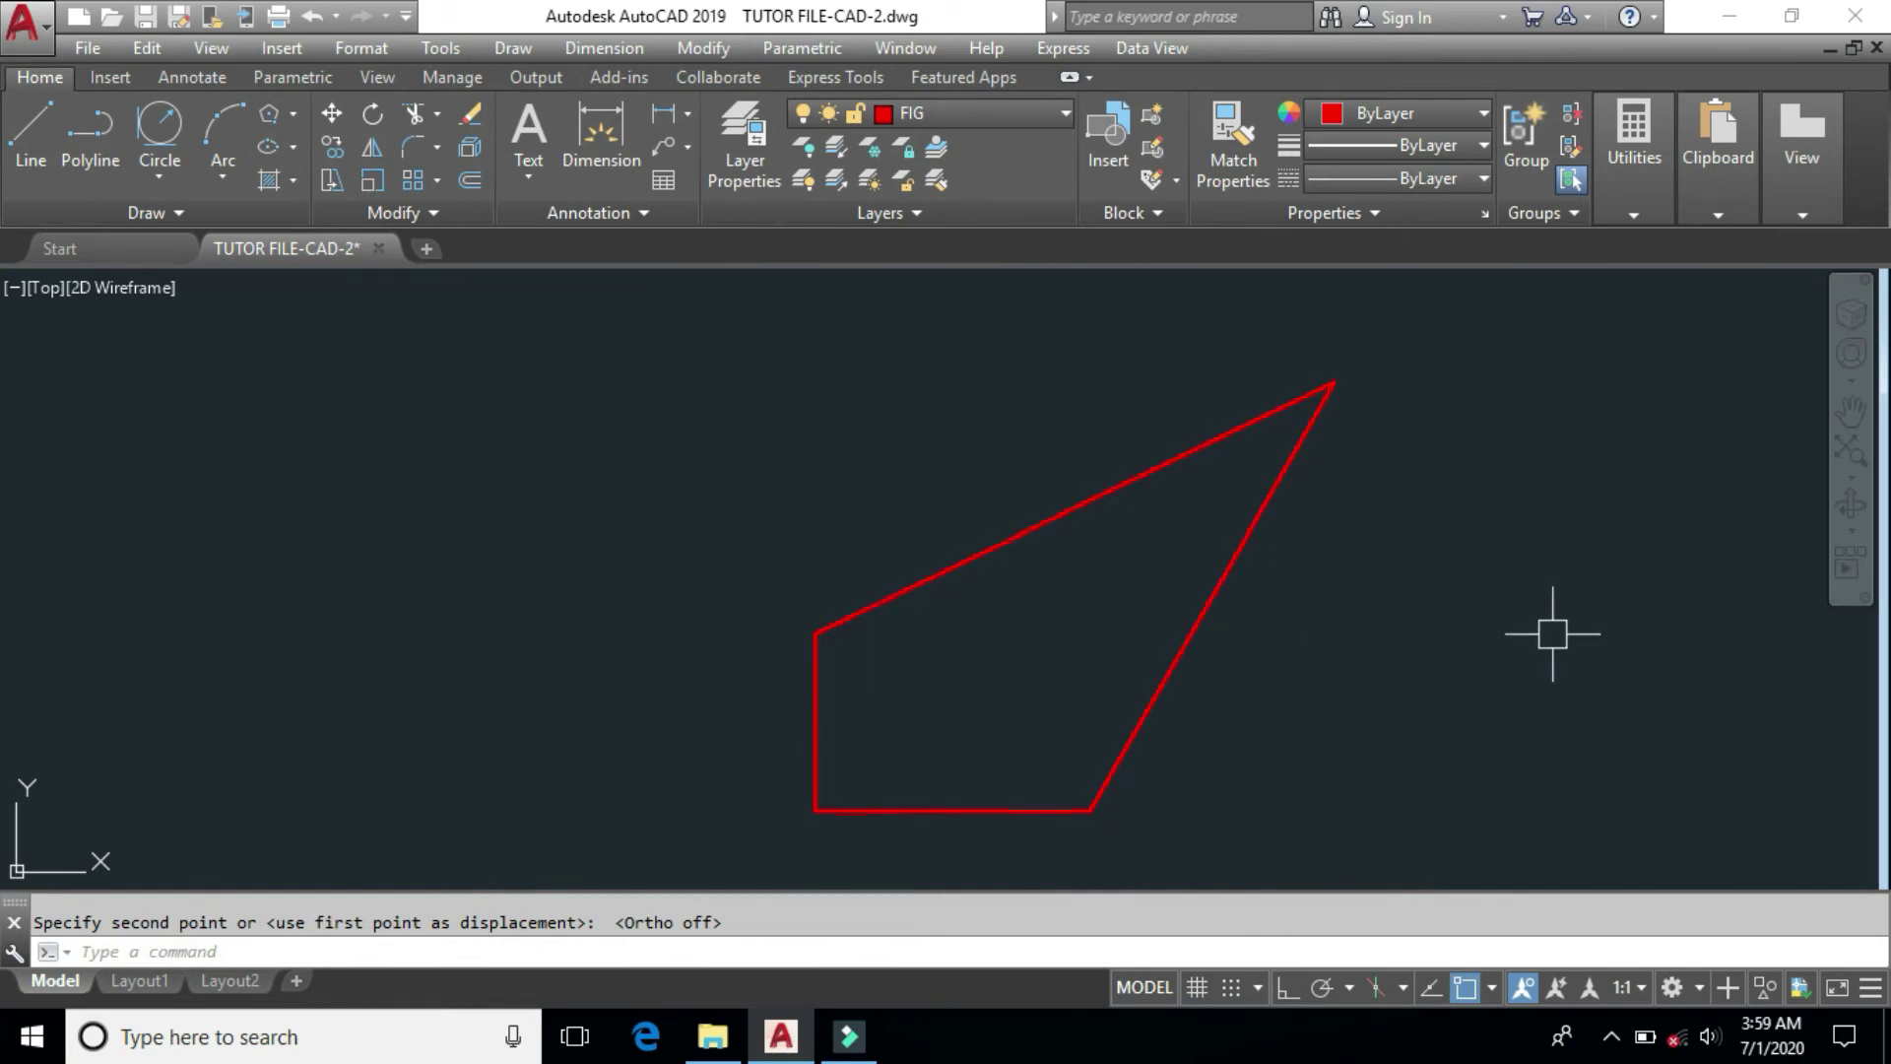
pyautogui.click(1507, 624)
# Step: Erase the skewed shape and start an L polyline: short top edge, tall inner edge, base to the tab
pyautogui.click(975, 405)
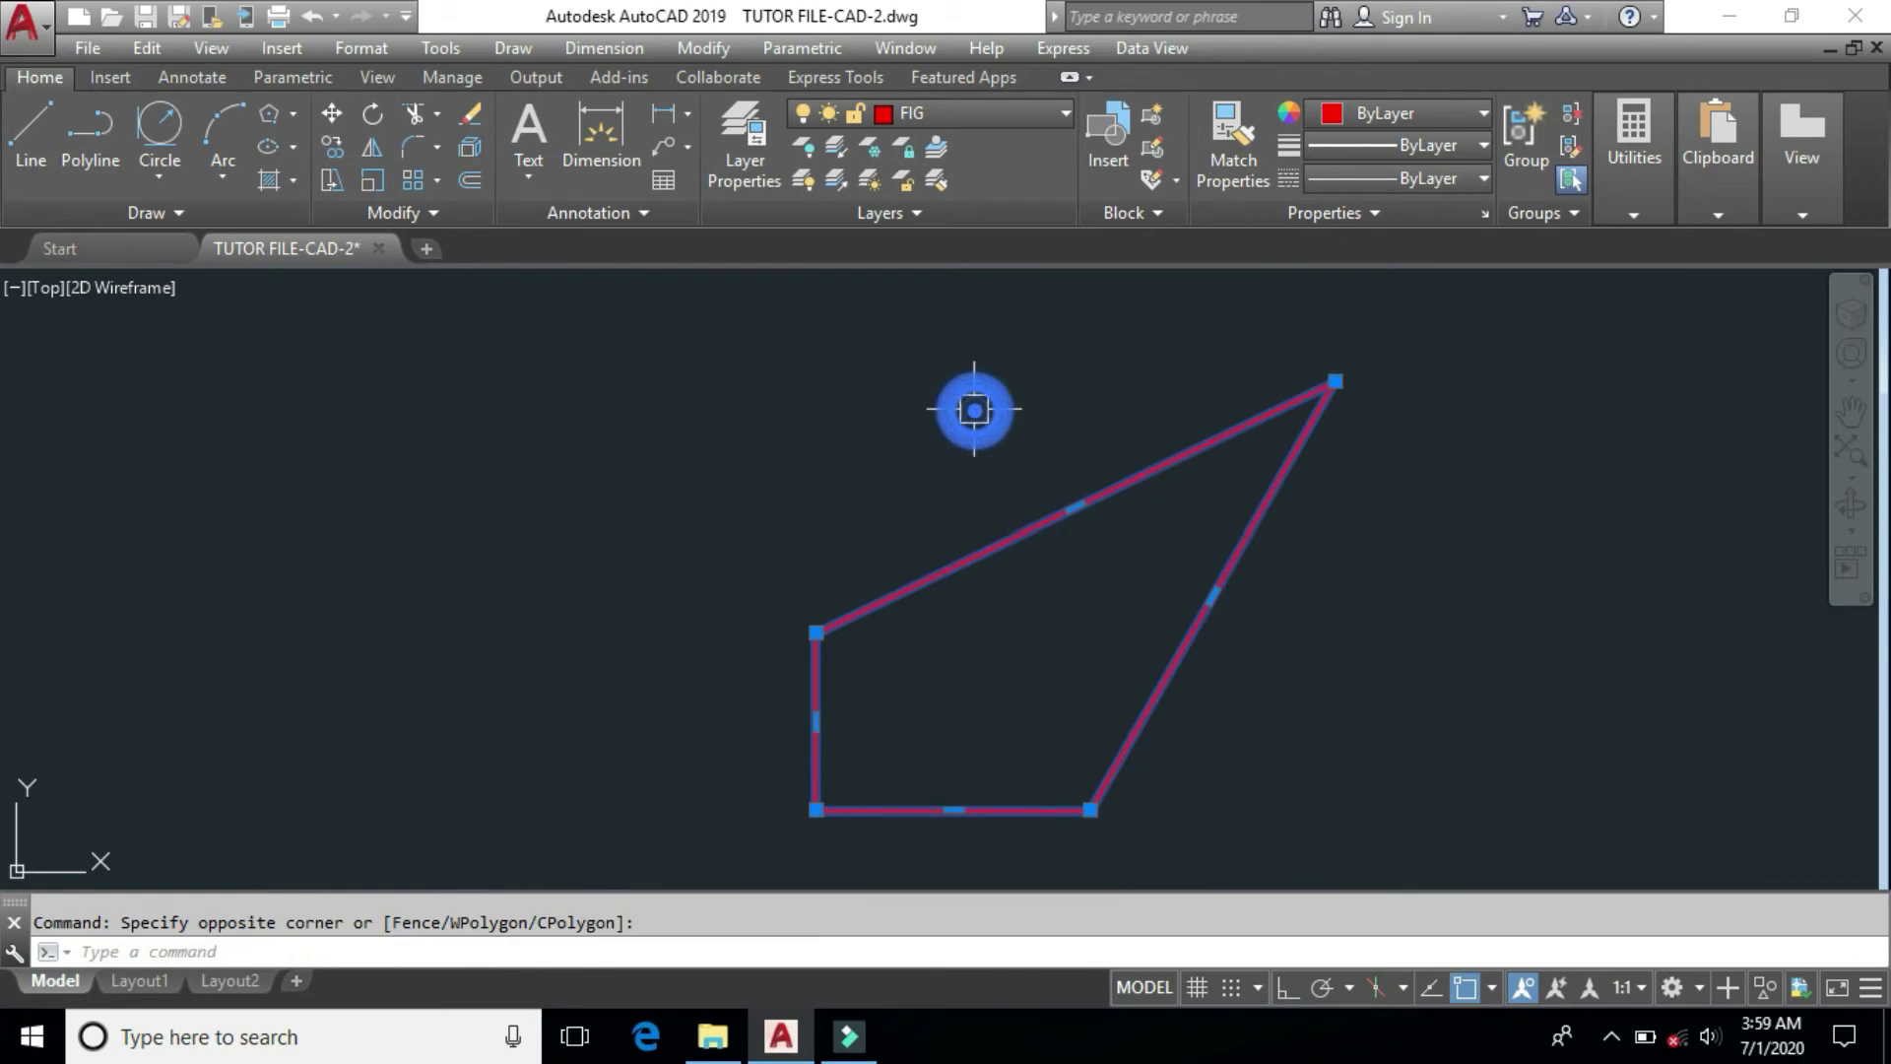
pyautogui.press('Delete')
pyautogui.write('p')
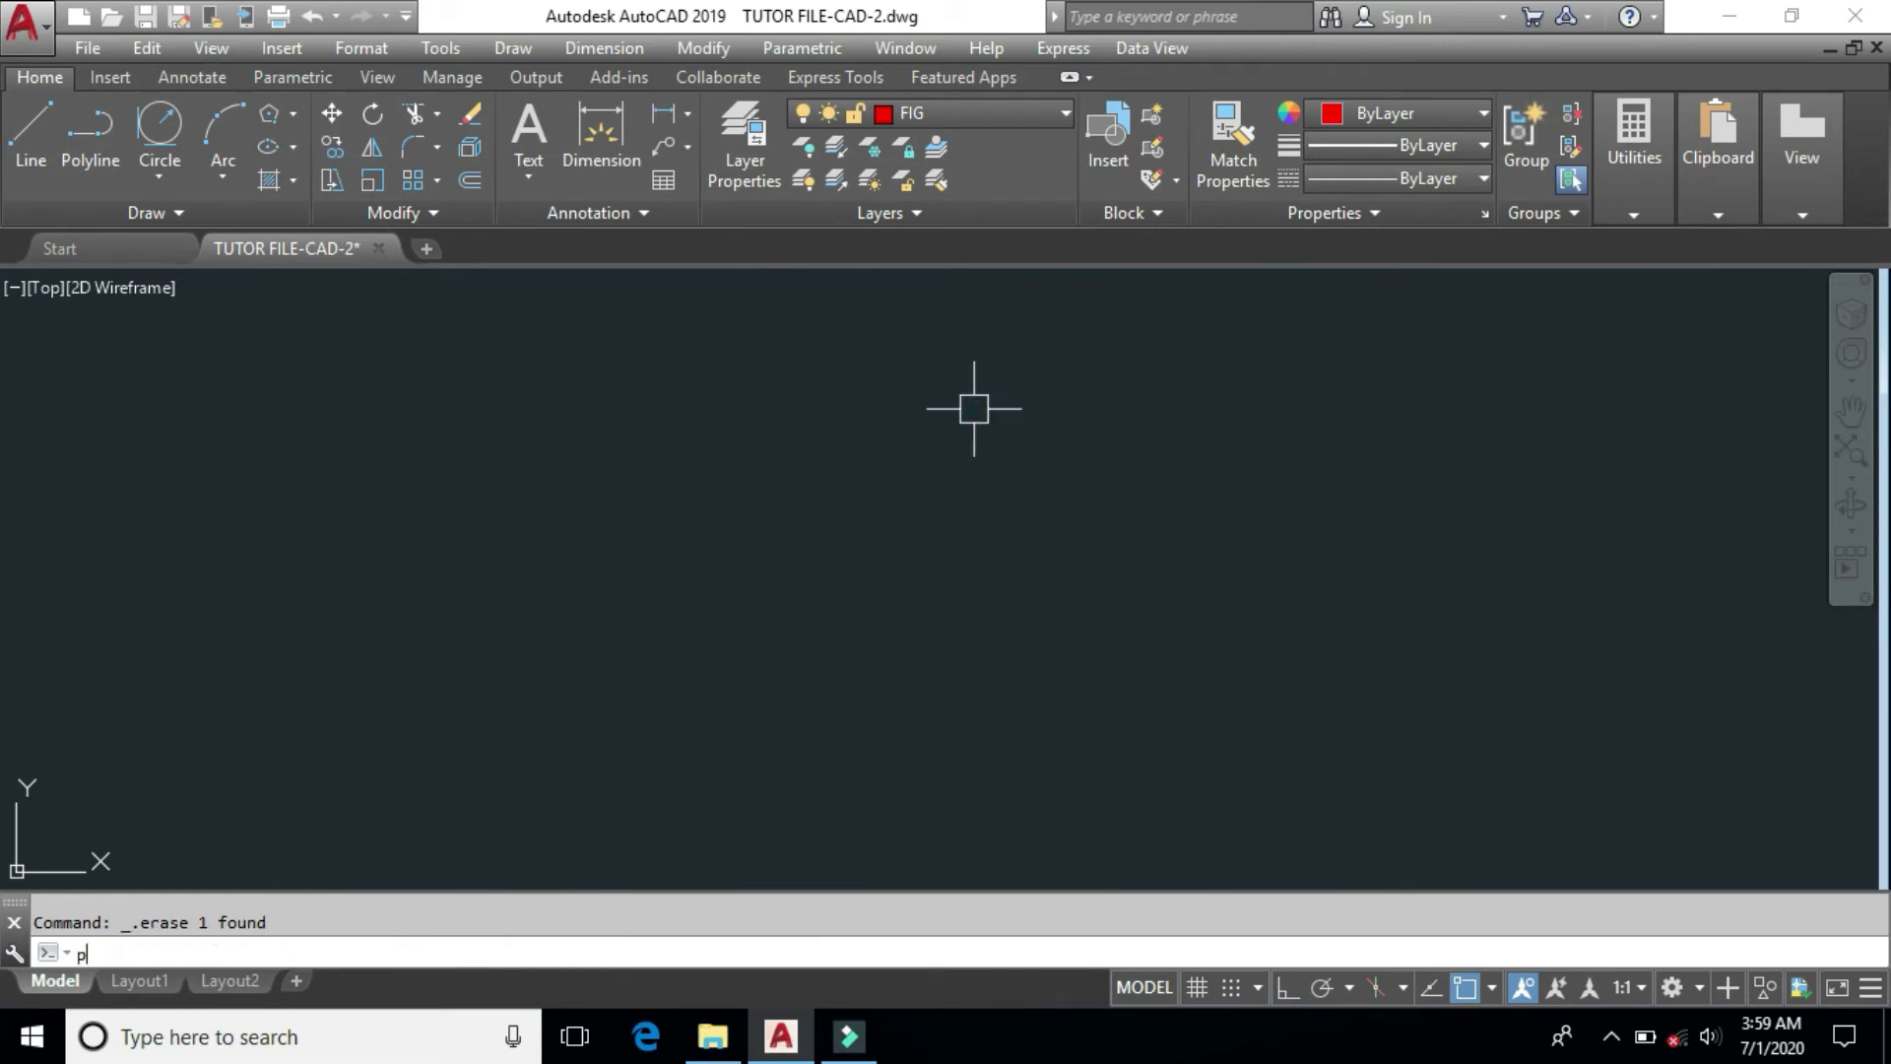
pyautogui.write('l')
pyautogui.press('Return')
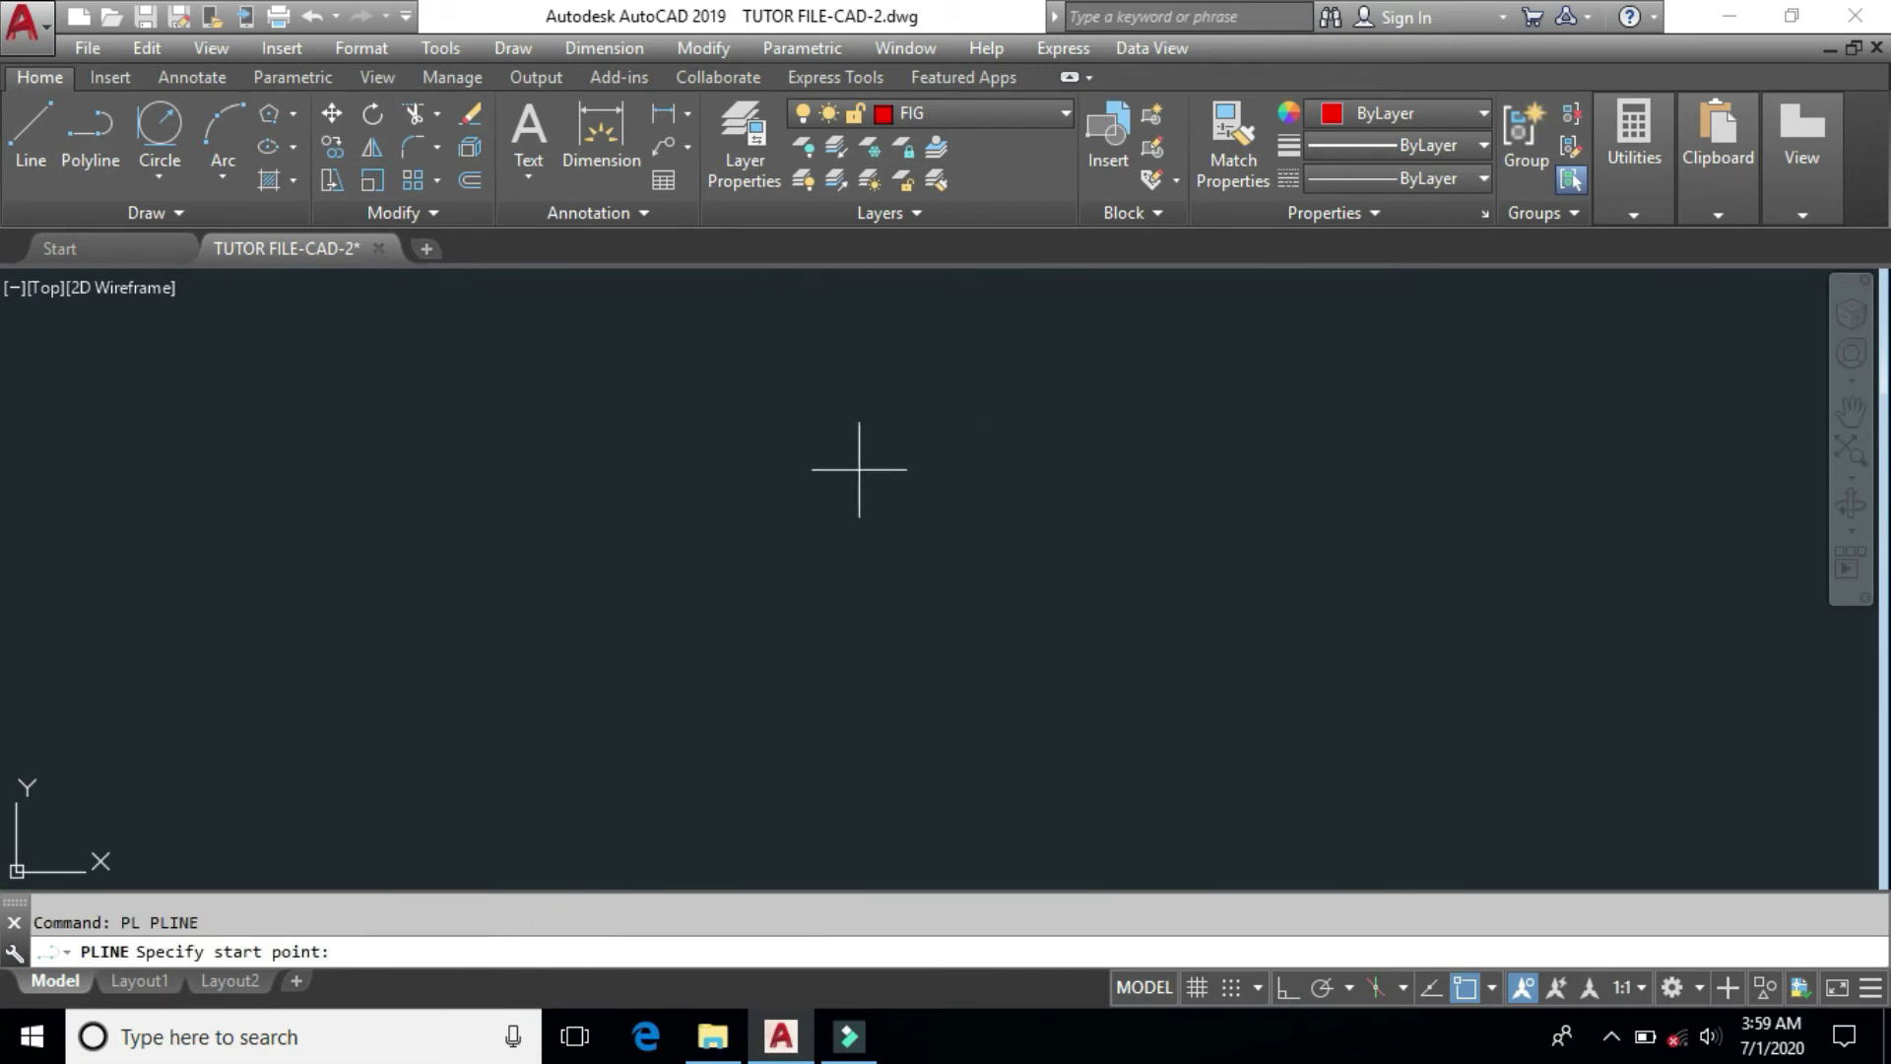
pyautogui.click(836, 440)
pyautogui.click(909, 441)
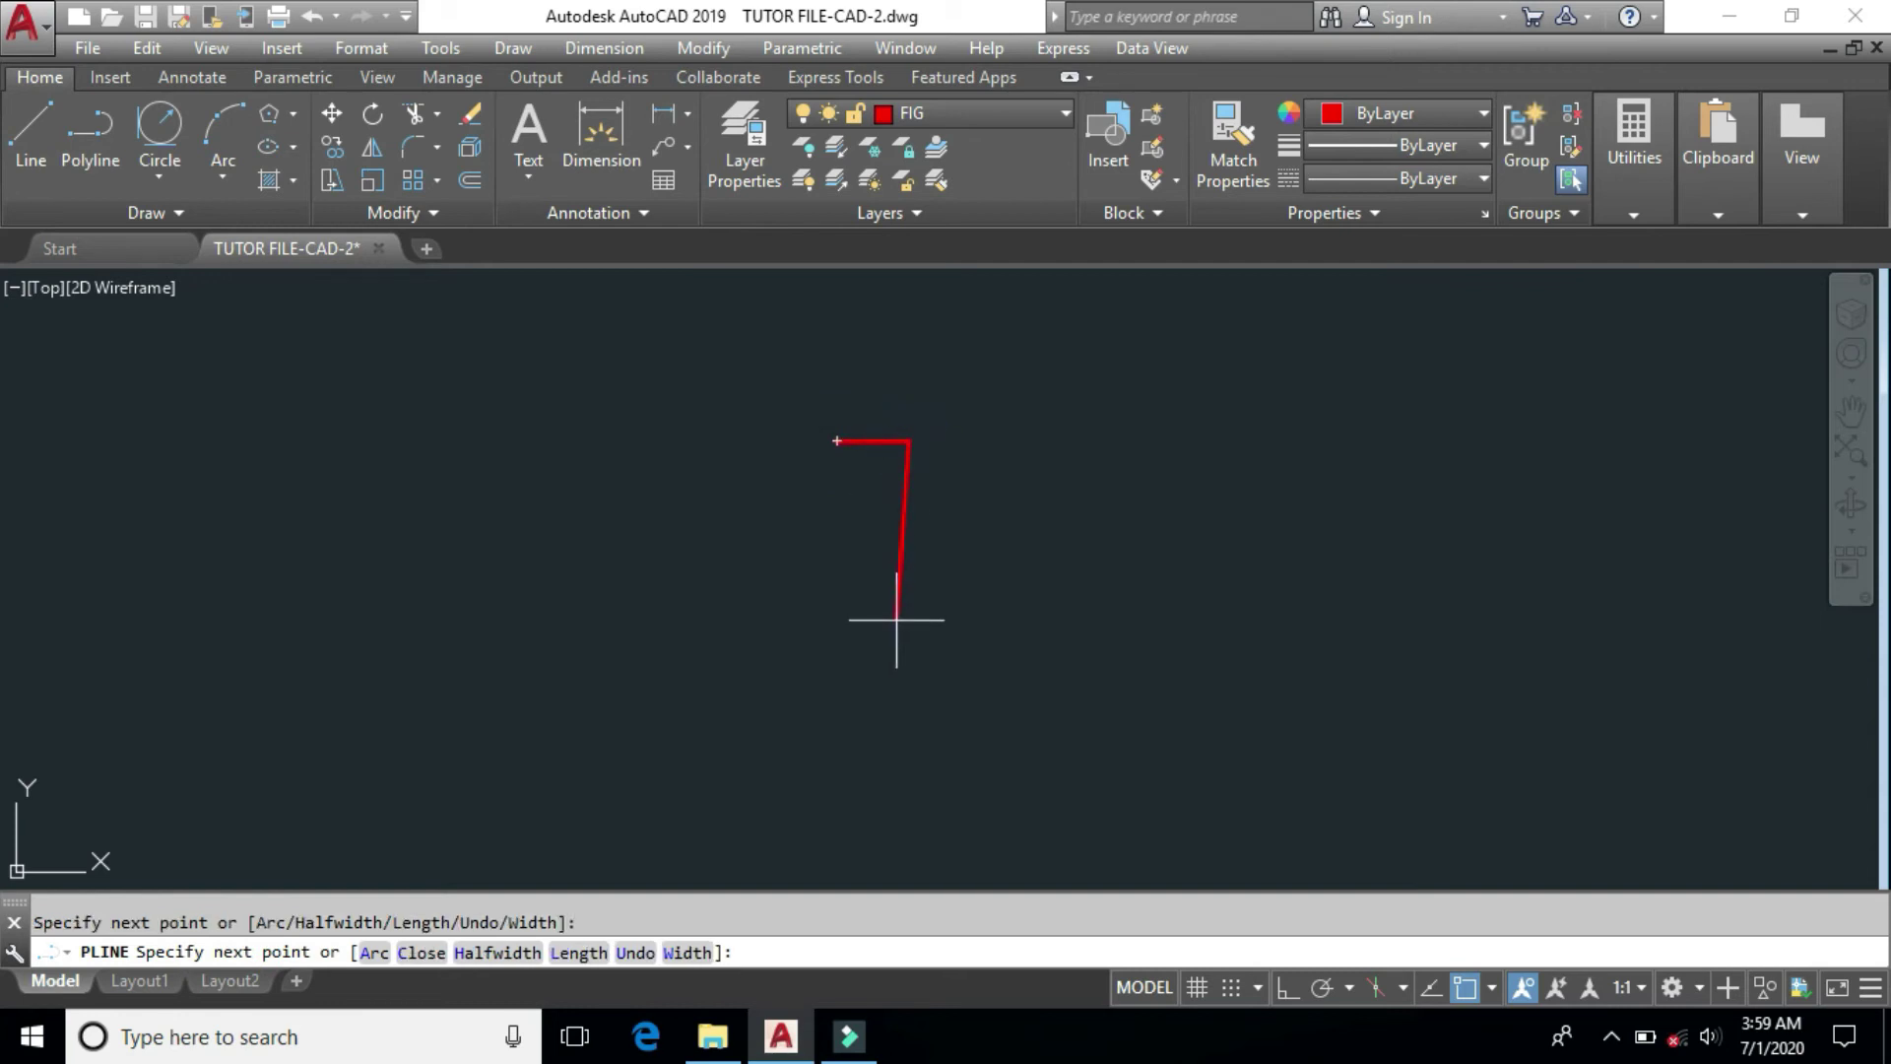
pyautogui.press('F8')
pyautogui.click(905, 678)
pyautogui.click(1031, 661)
# Step: Draw the narrow upright tab and the foot, then close the L-shaped polyline
pyautogui.click(1031, 563)
pyautogui.click(1070, 562)
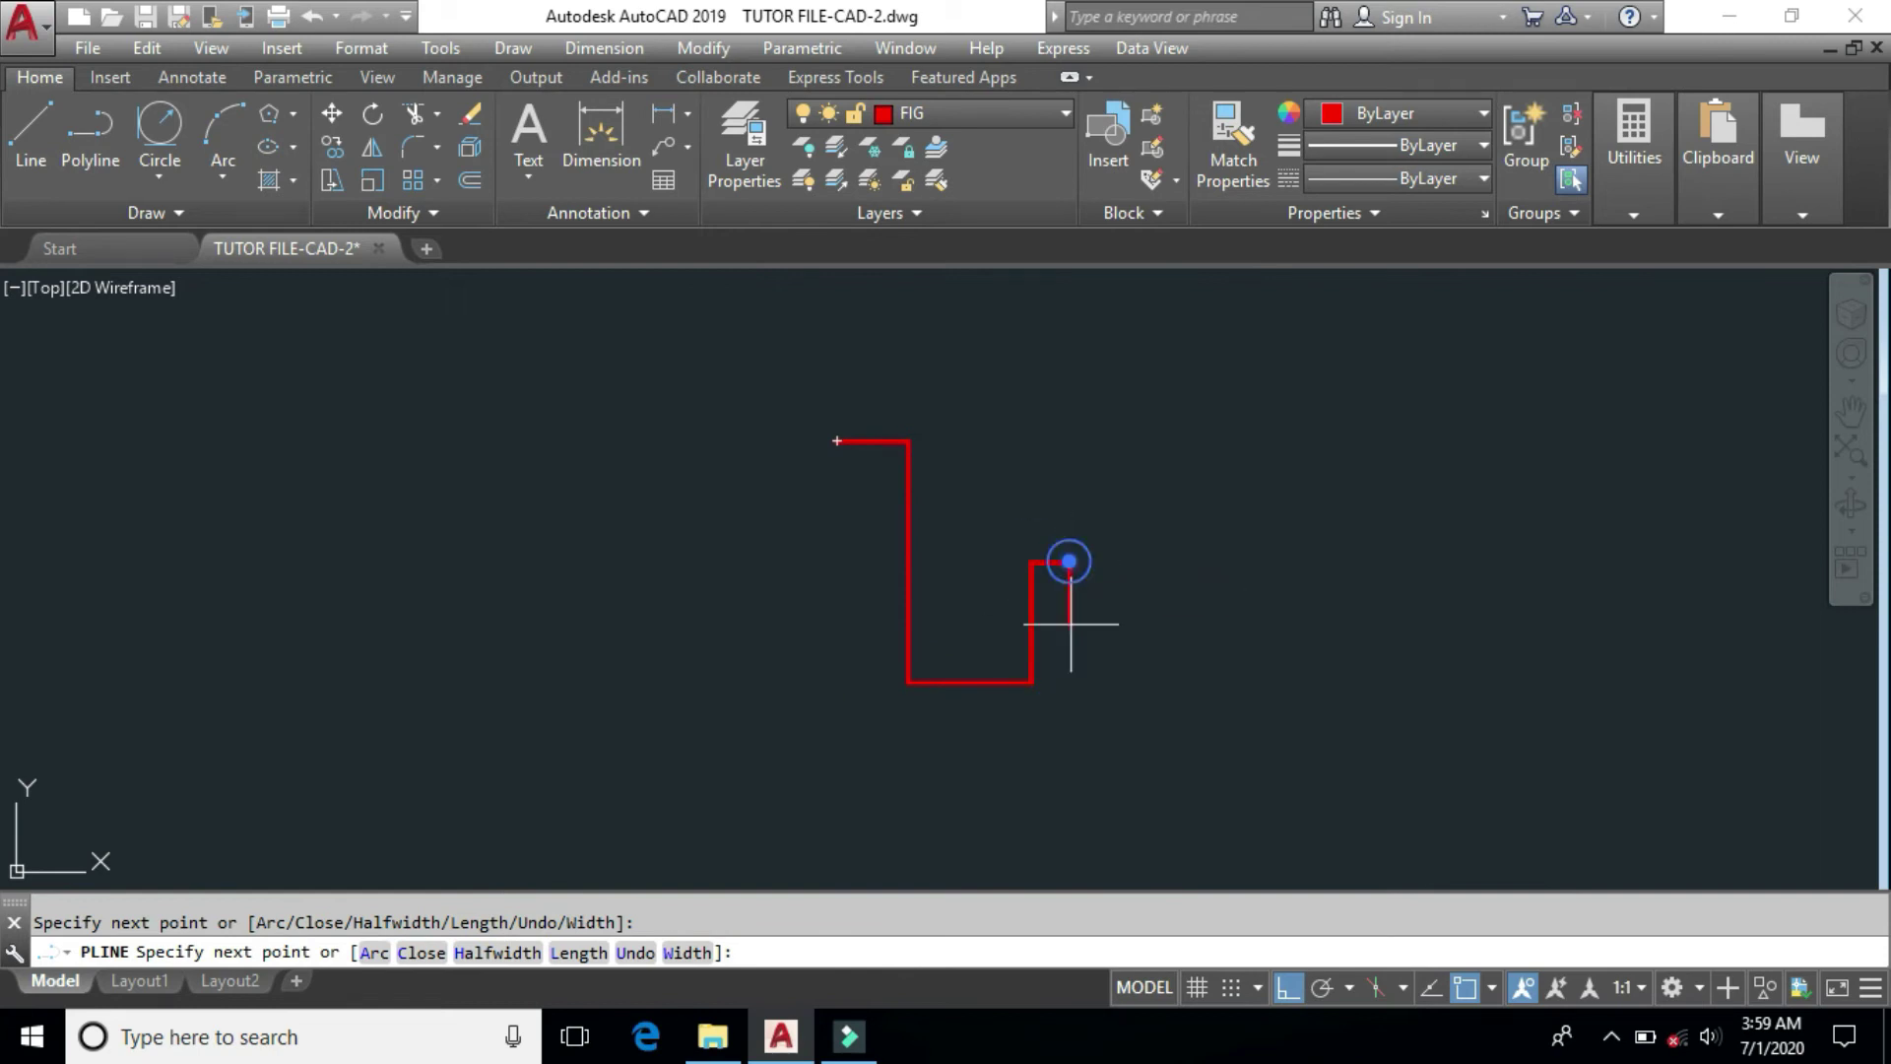
pyautogui.click(1069, 679)
pyautogui.click(1251, 677)
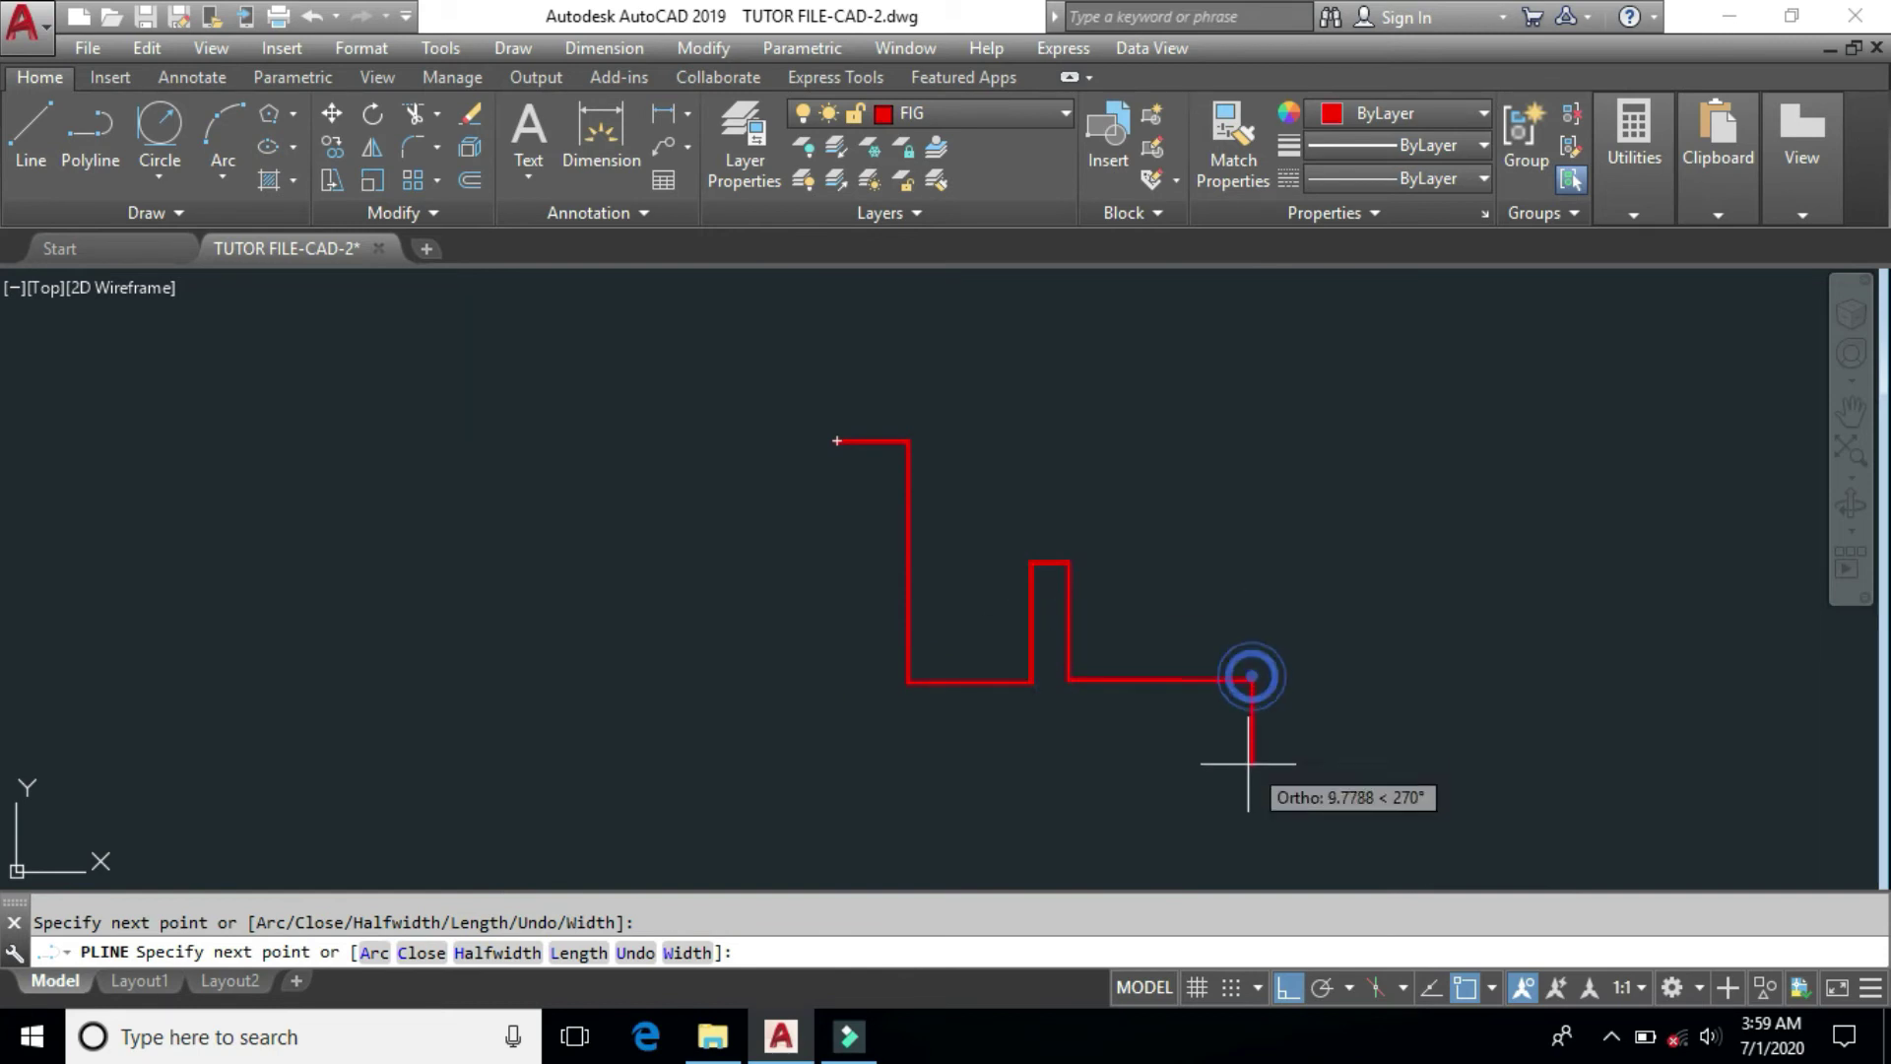
pyautogui.click(1250, 719)
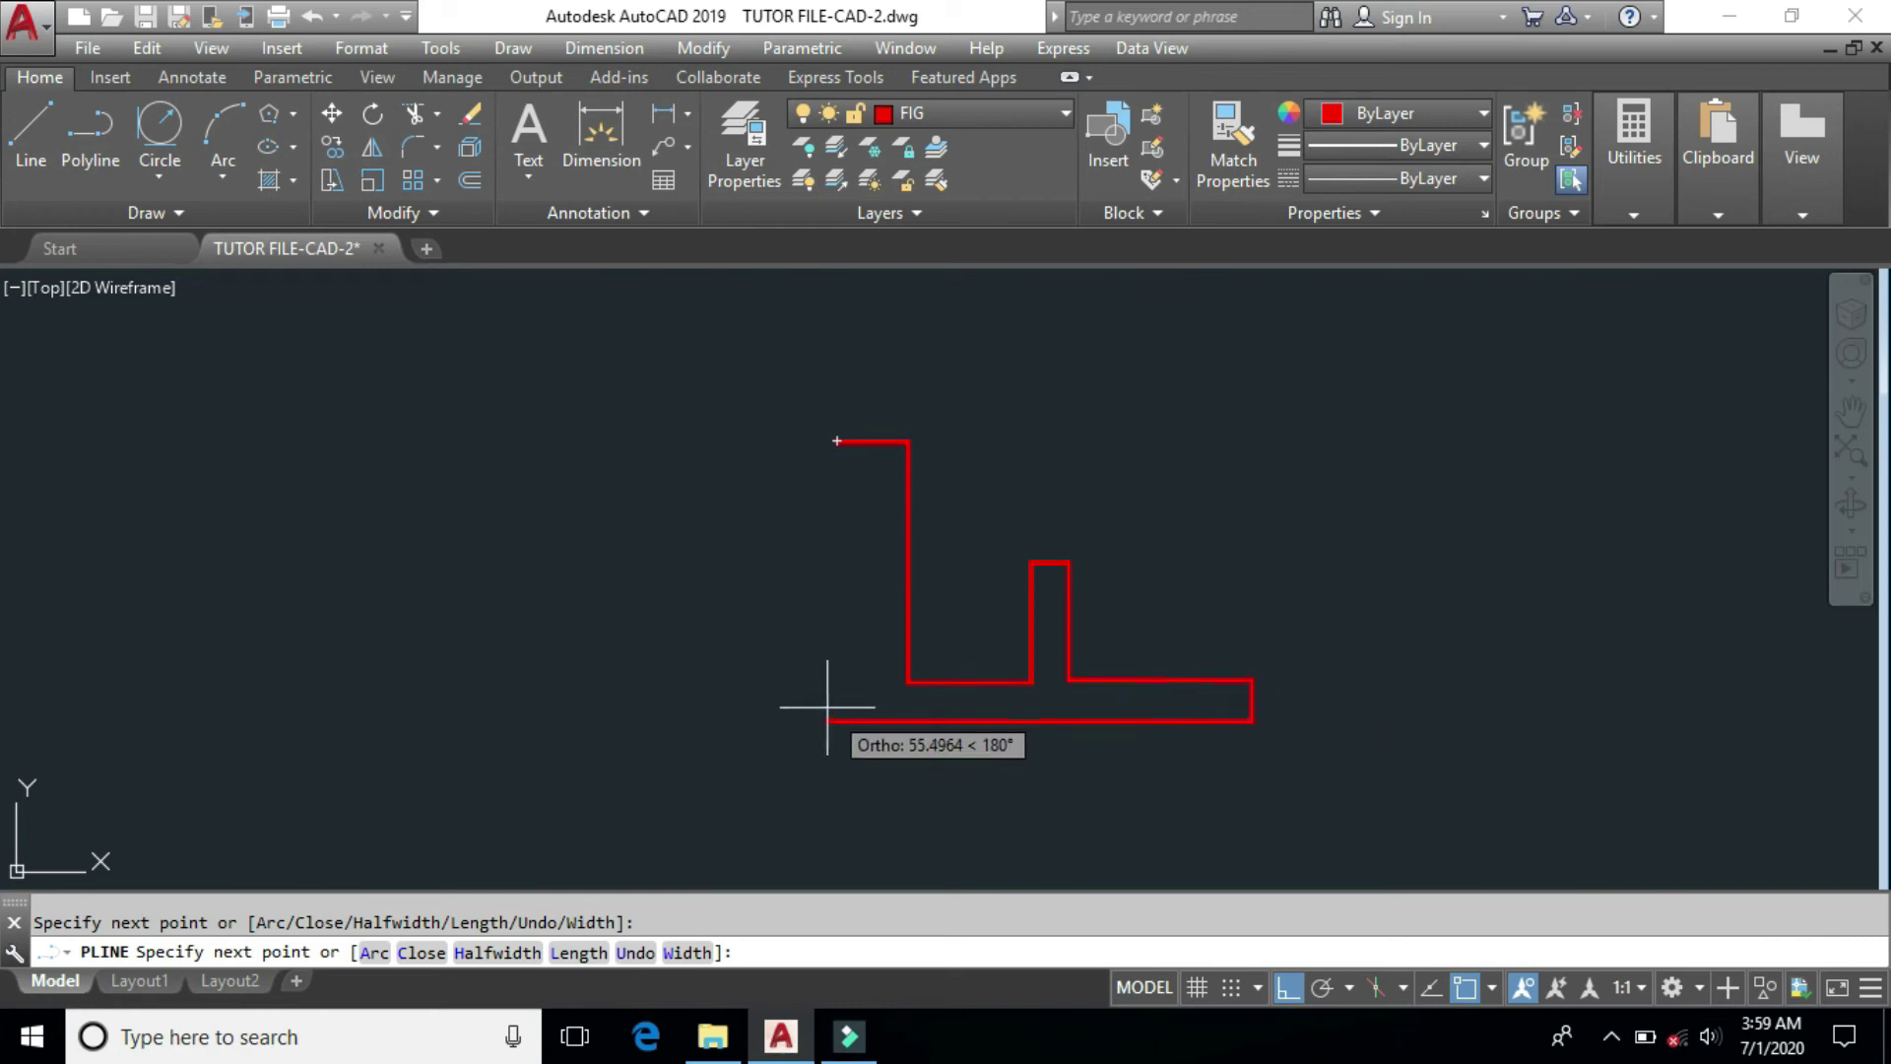
pyautogui.click(838, 638)
pyautogui.click(837, 438)
pyautogui.press('Return')
pyautogui.moveTo(1051, 804); pyautogui.dragTo(985, 797, button='middle')
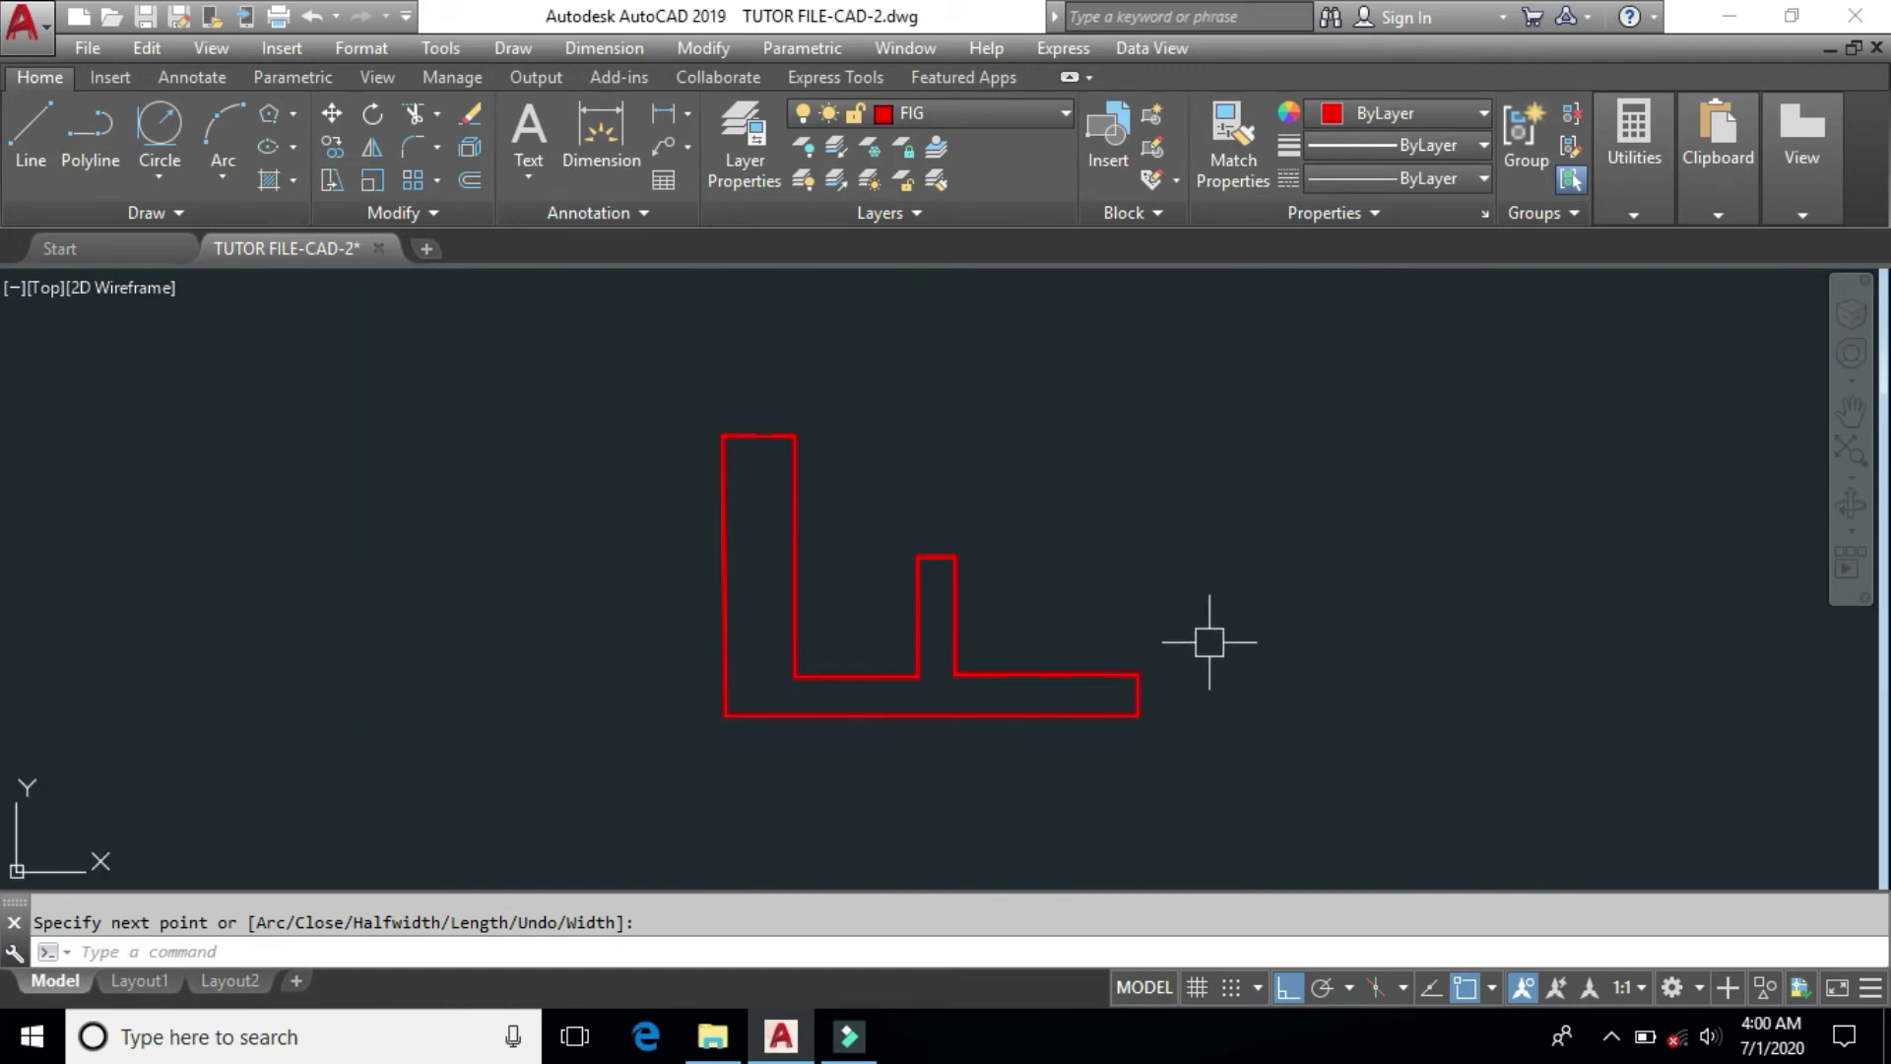
# Step: Place a point right of the L, aligned with the foot's top edge via object snap tracking
pyautogui.write('po')
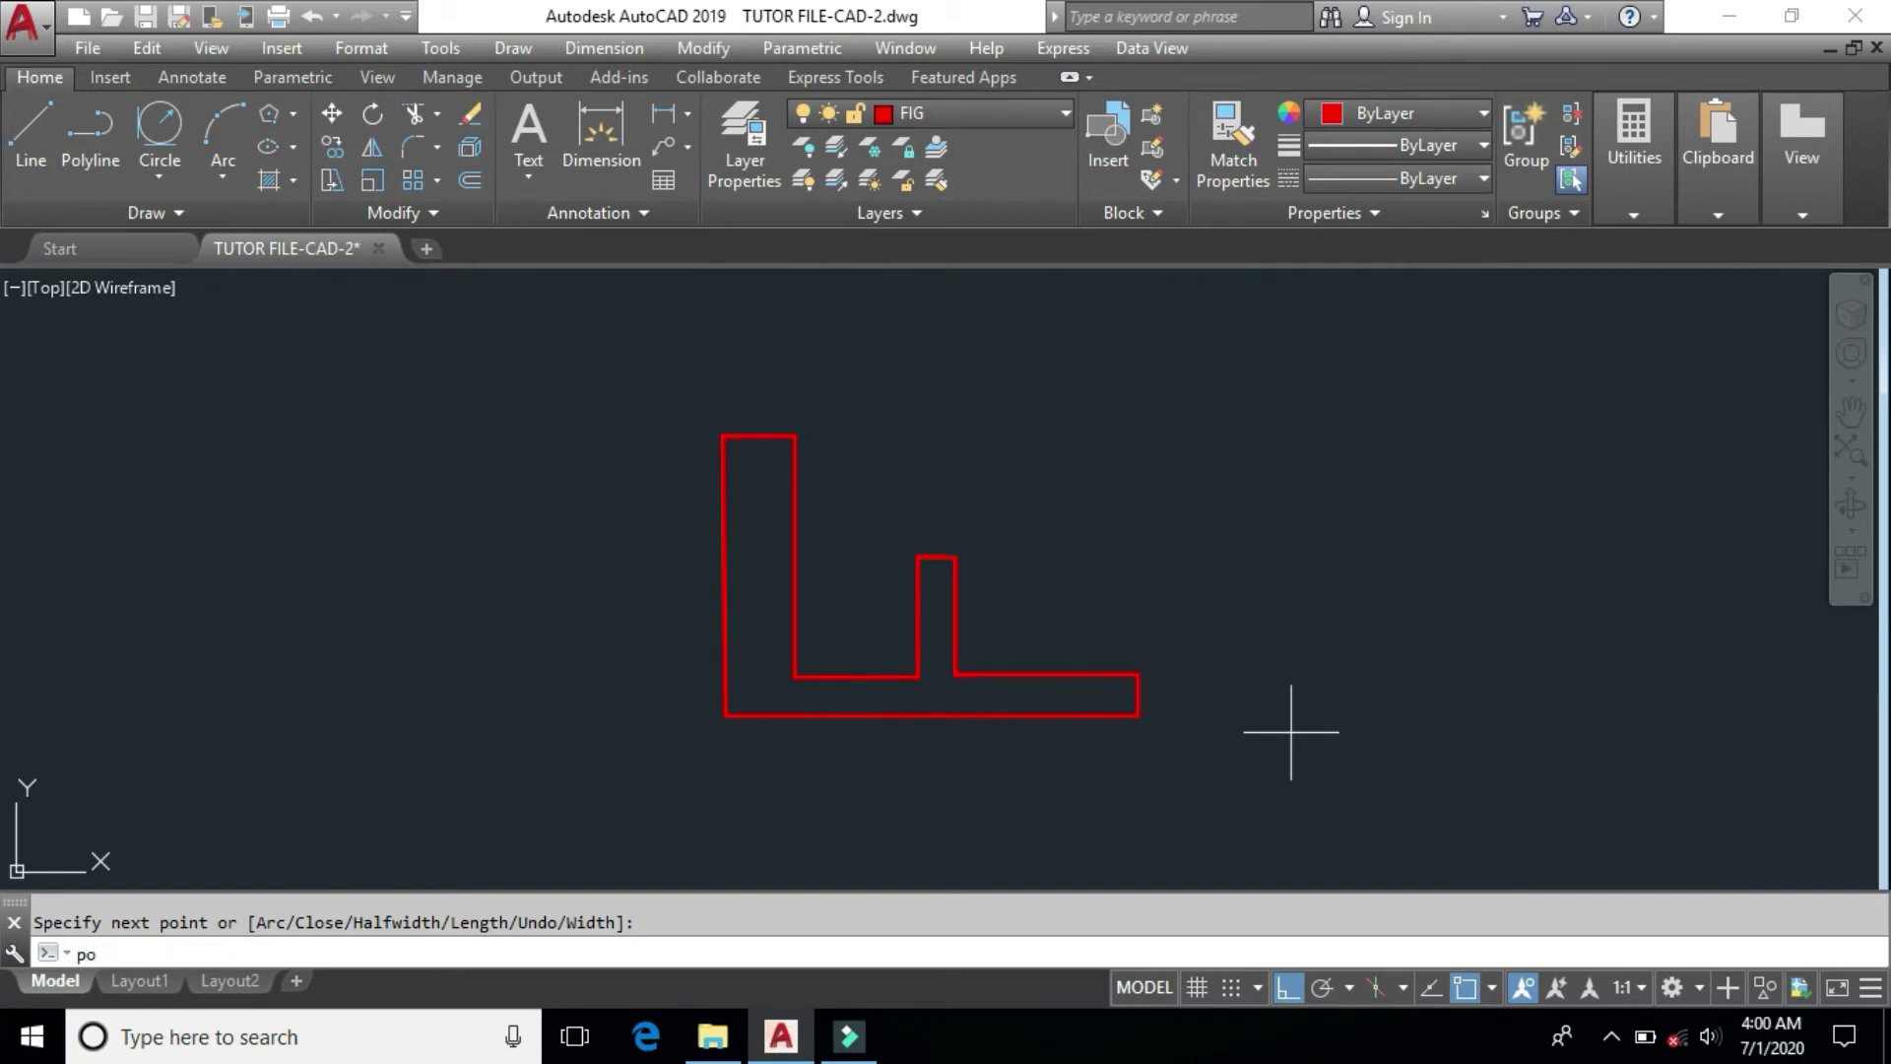
pyautogui.press('Return')
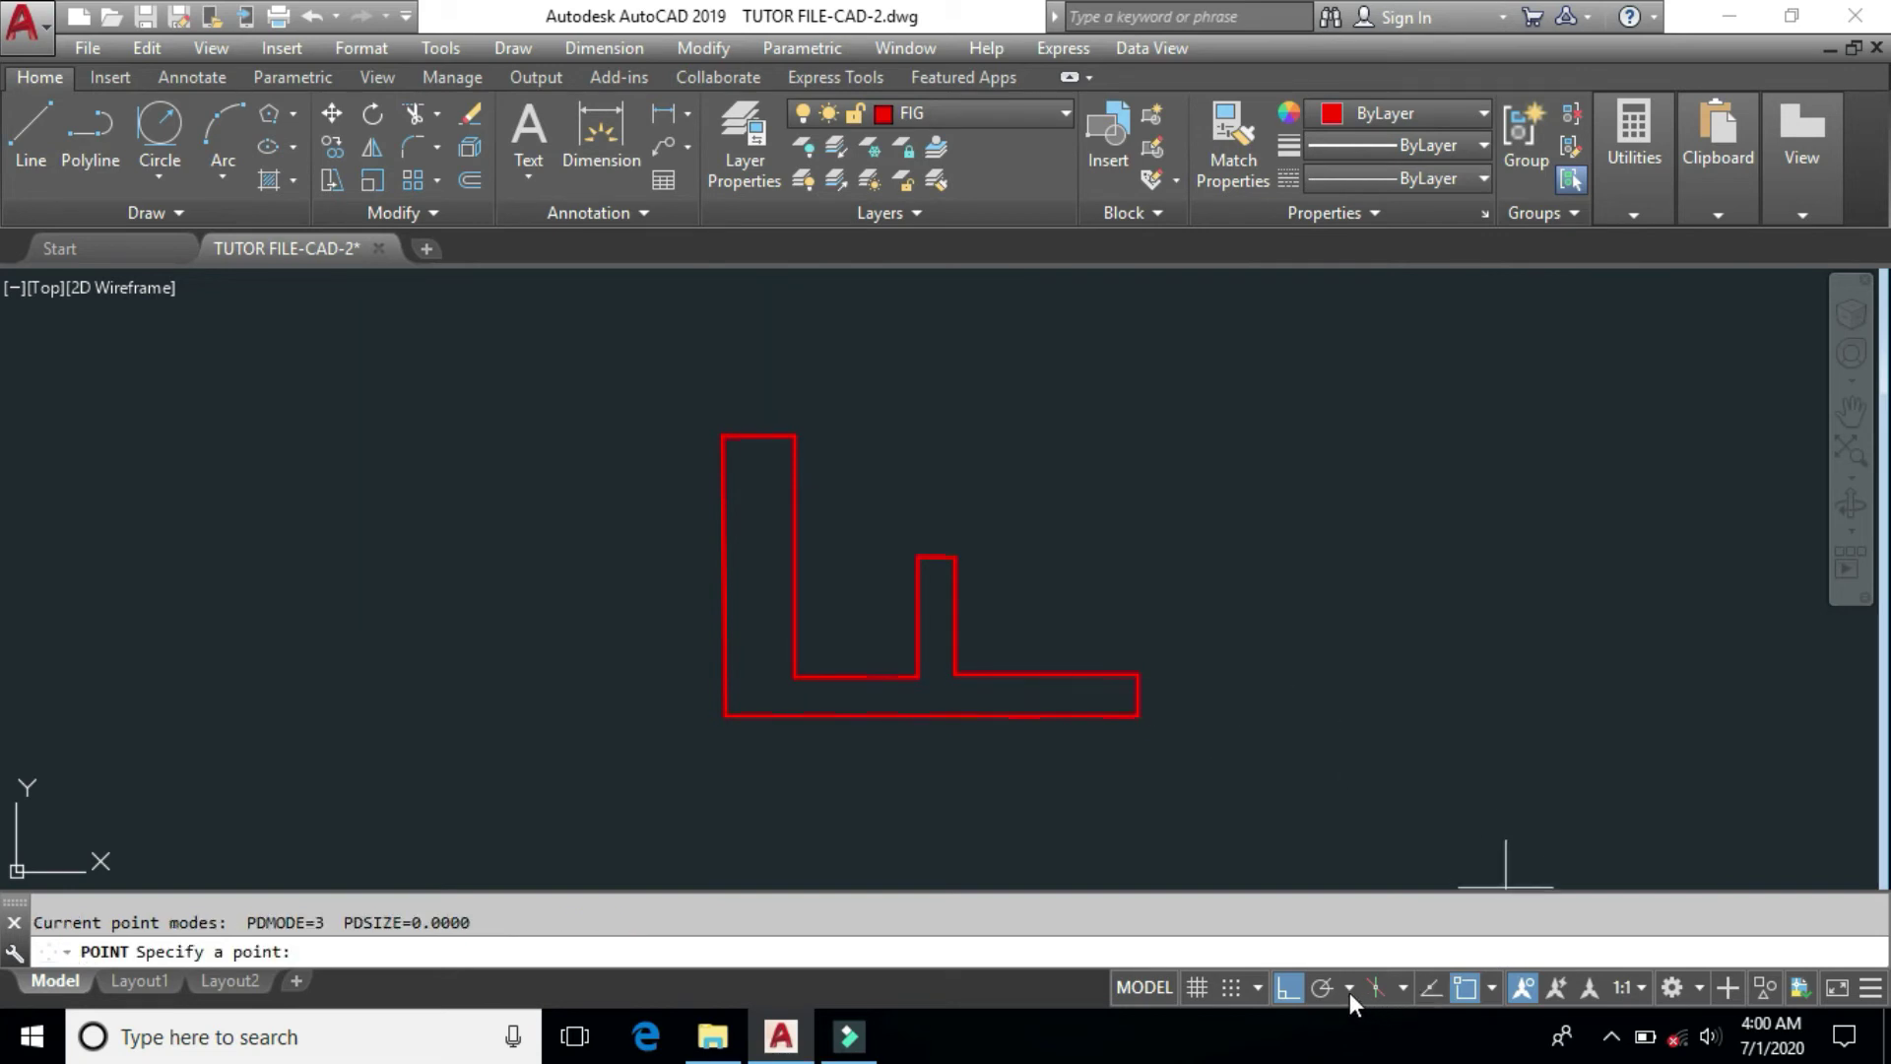
pyautogui.click(1430, 986)
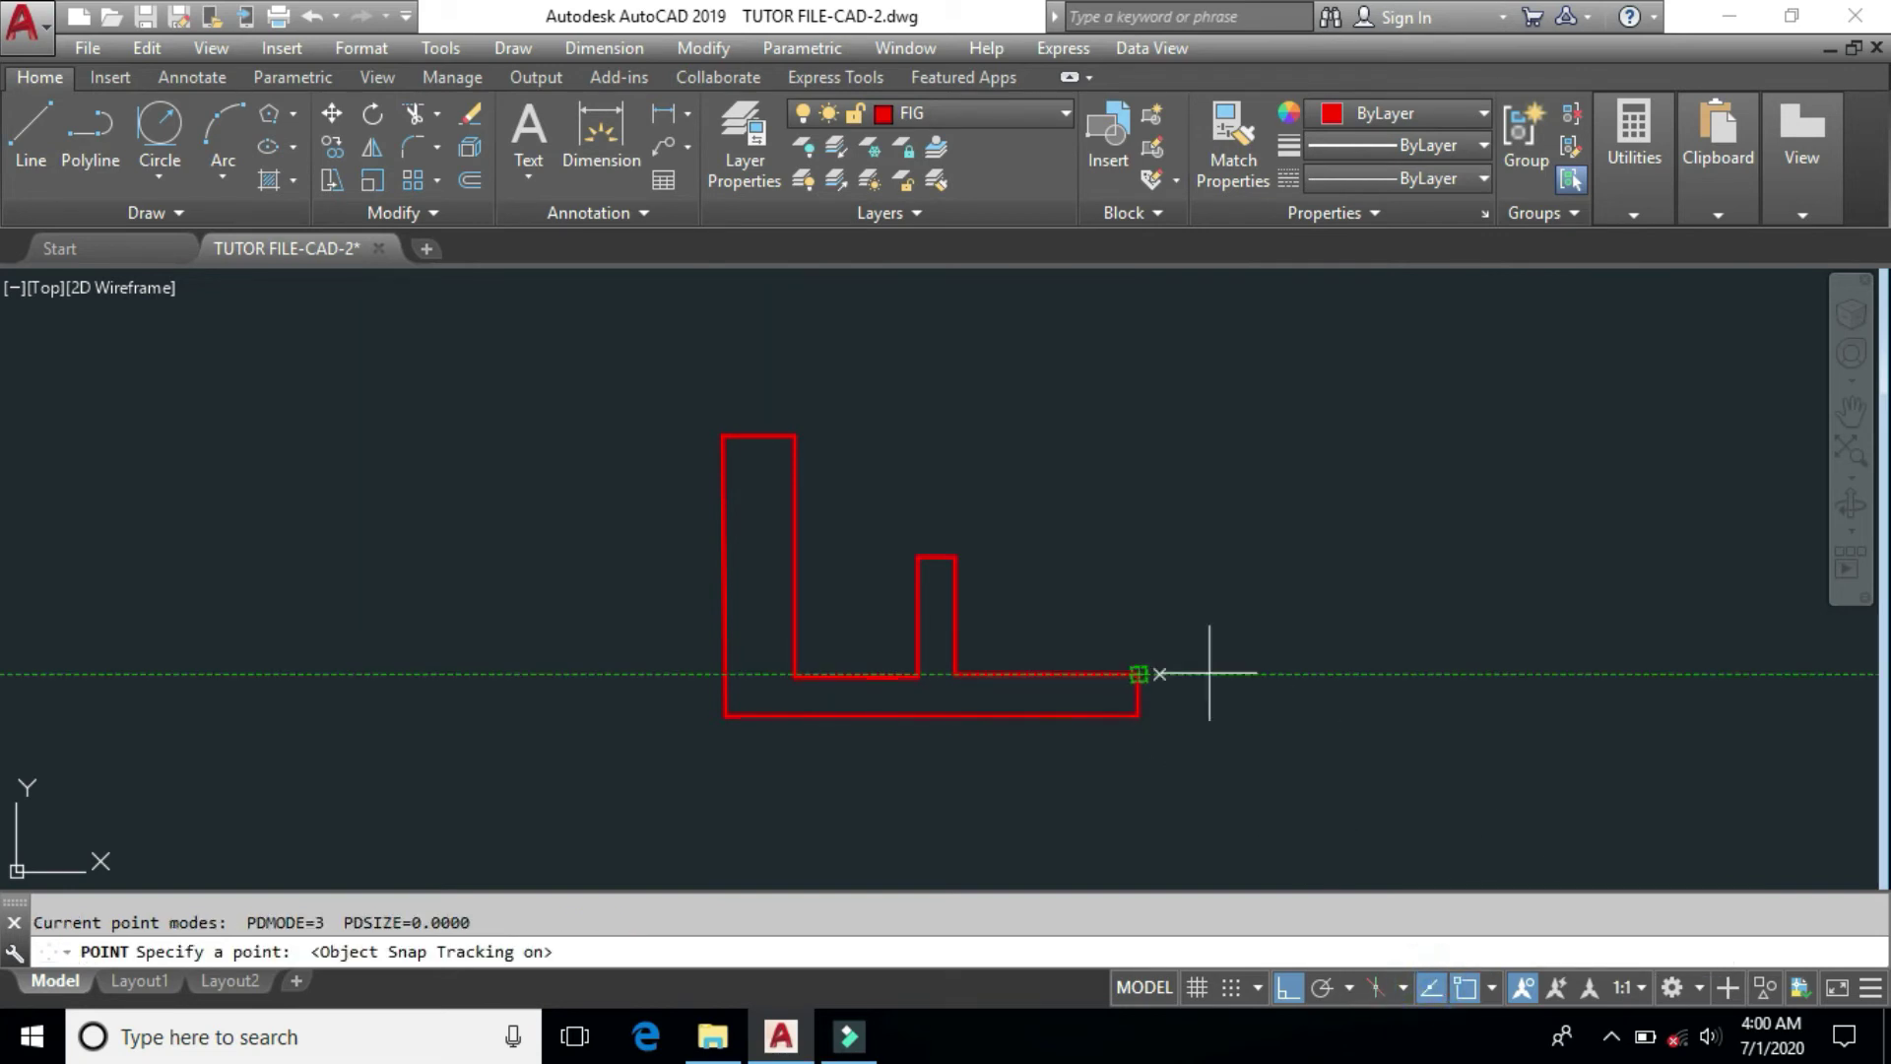
pyautogui.click(1313, 673)
pyautogui.press('Escape')
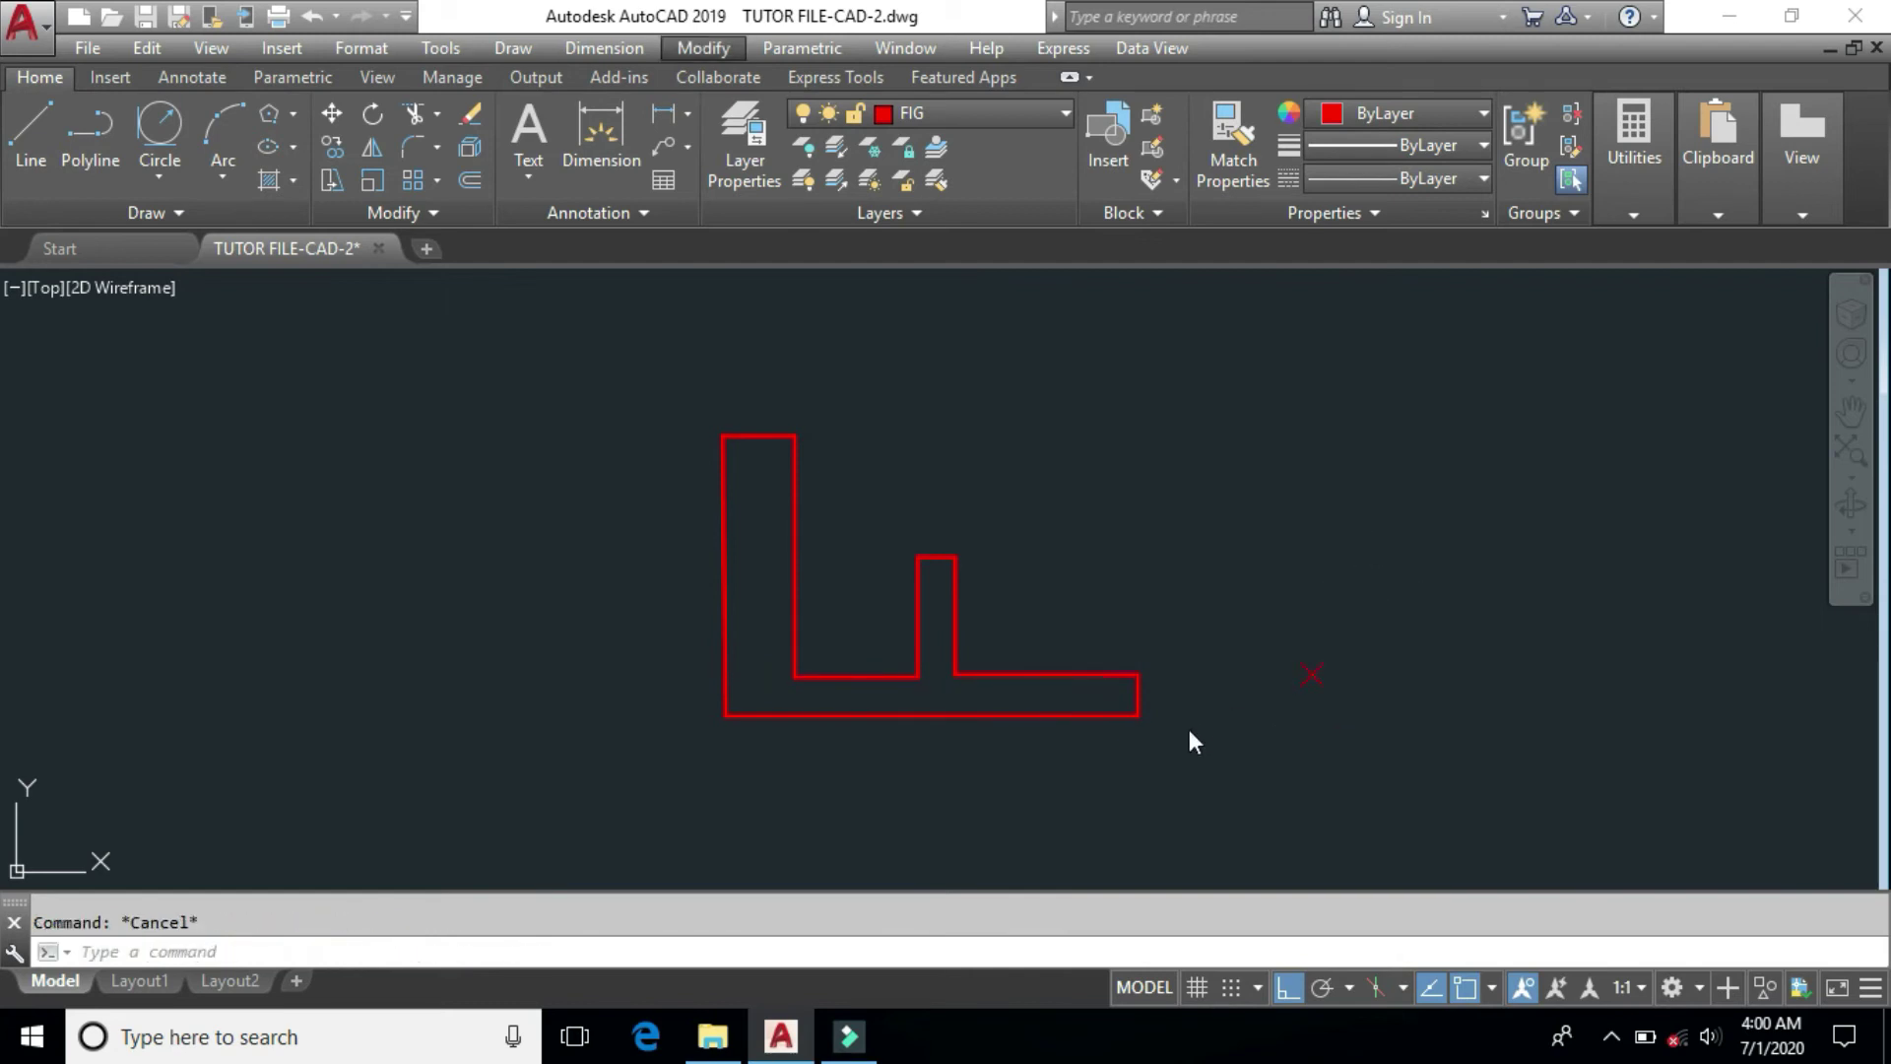
pyautogui.click(1228, 624)
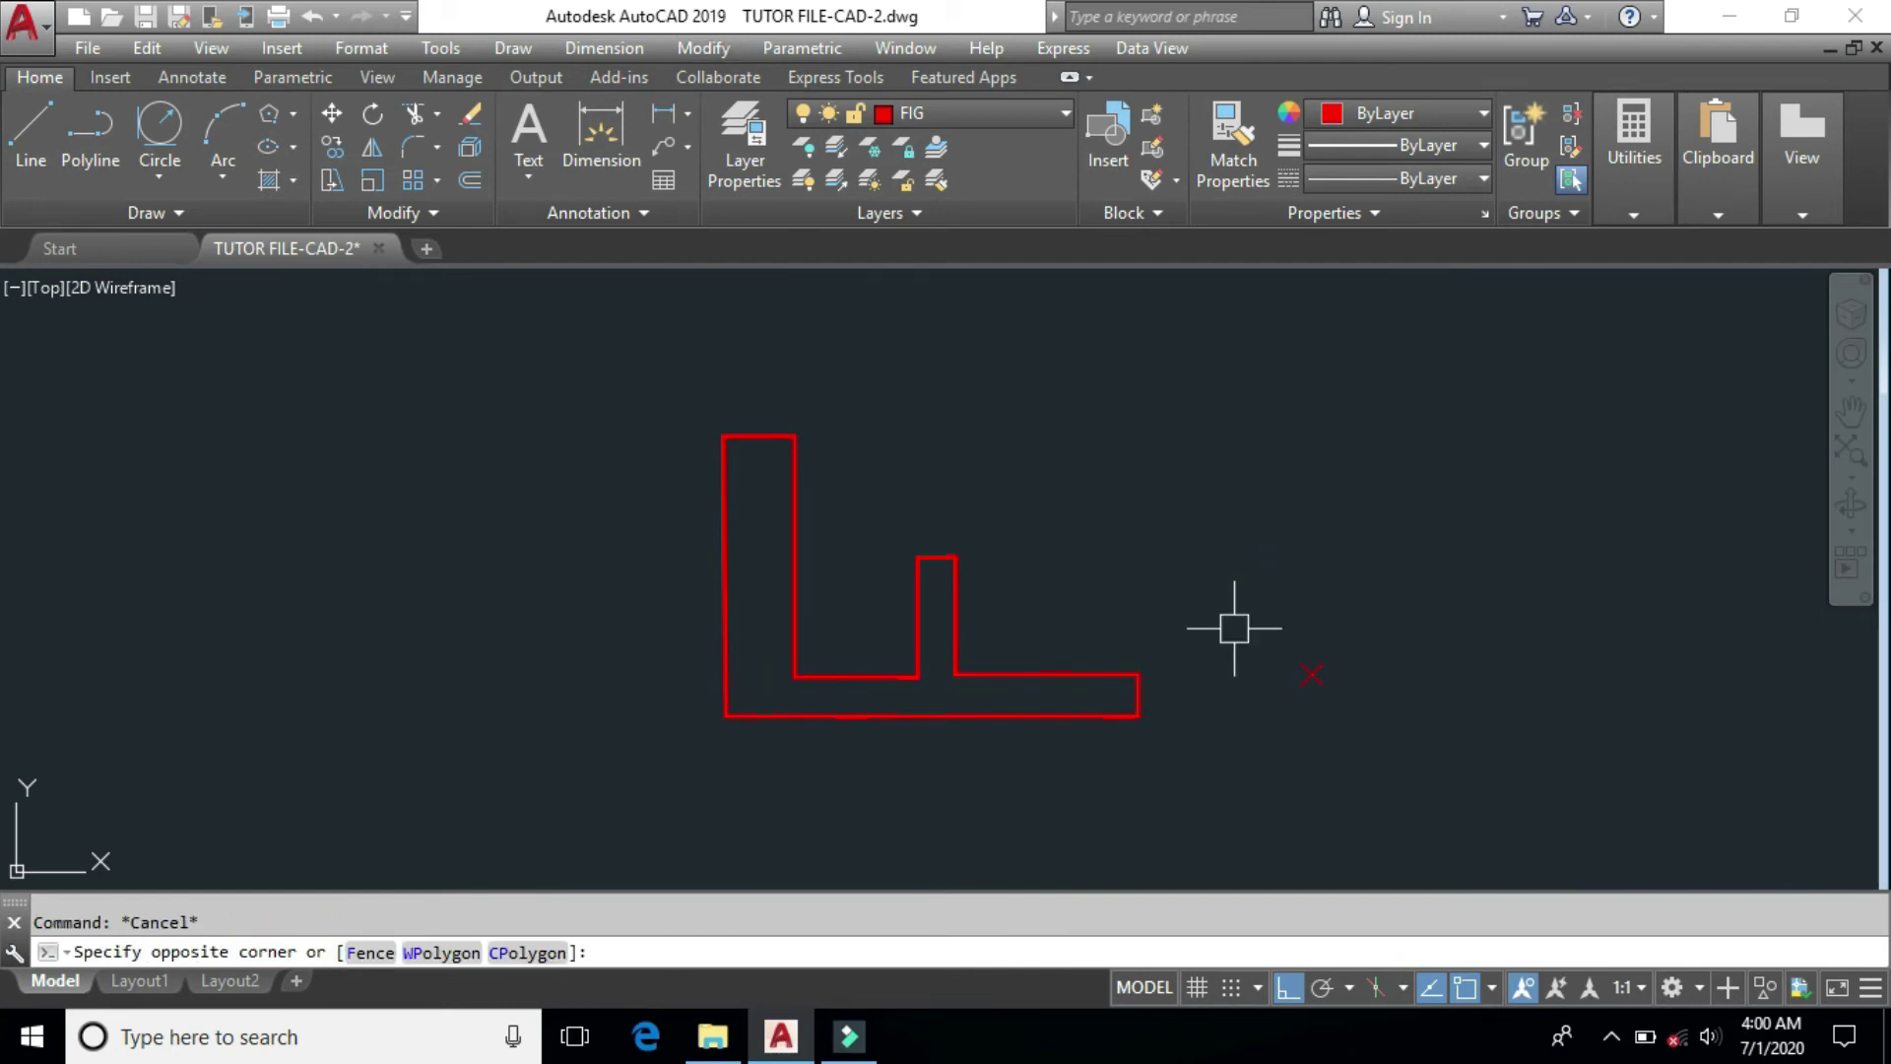
pyautogui.click(1228, 624)
# Step: Stretch the L's foot out to the point marker
pyautogui.write('s')
pyautogui.press('Return')
pyautogui.click(1215, 579)
pyautogui.click(1123, 744)
pyautogui.press('Return')
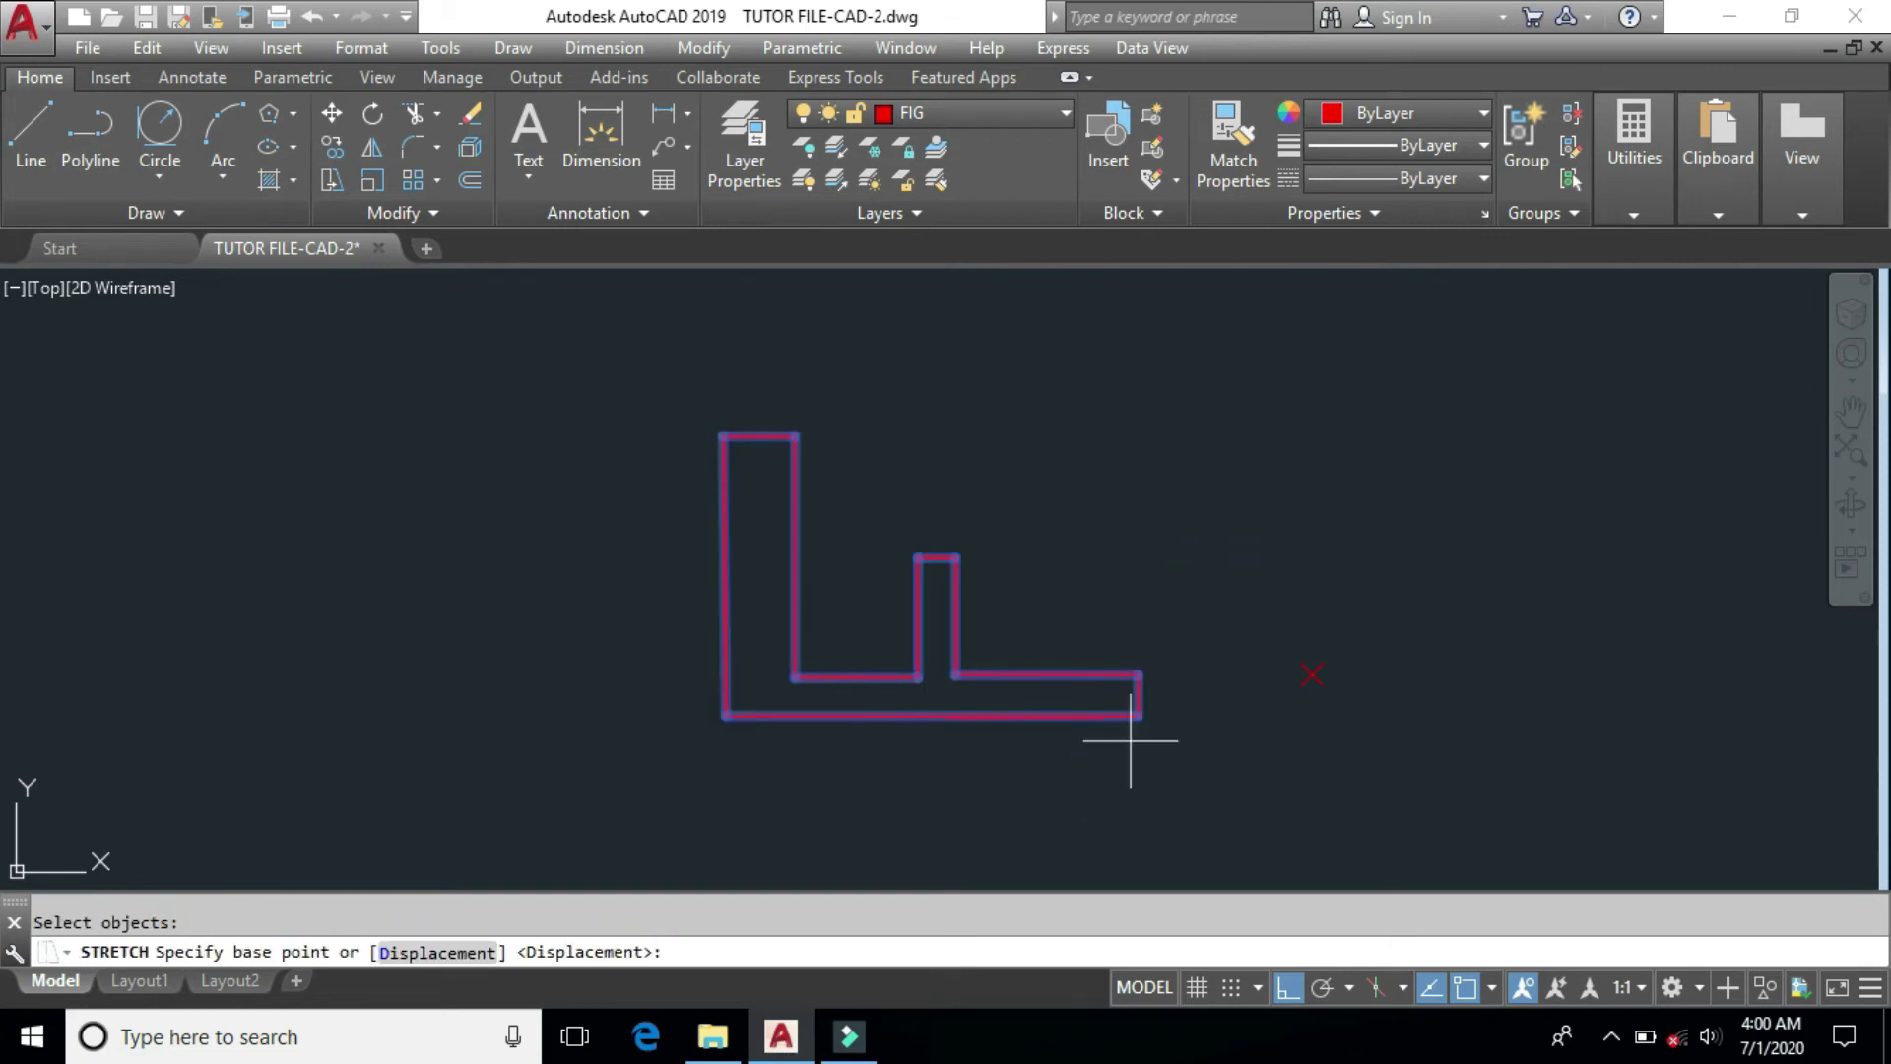
pyautogui.click(1138, 674)
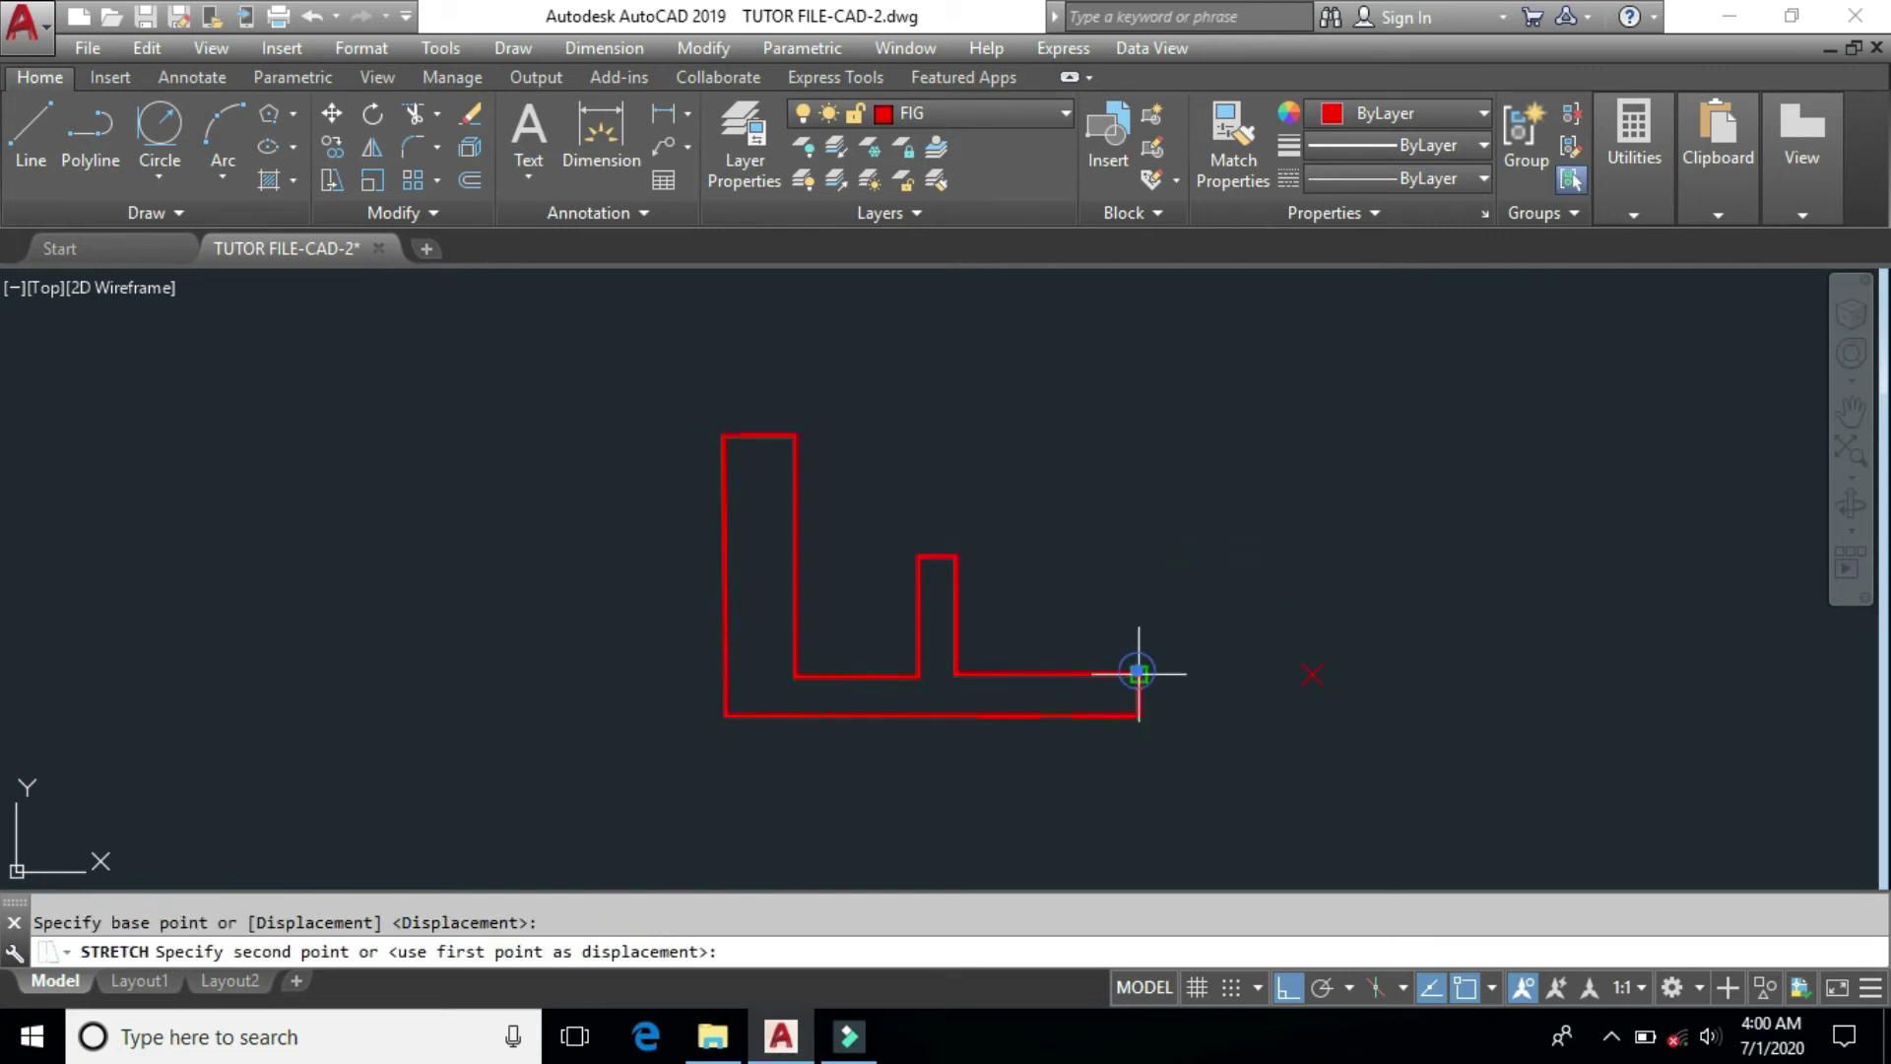
pyautogui.click(1313, 673)
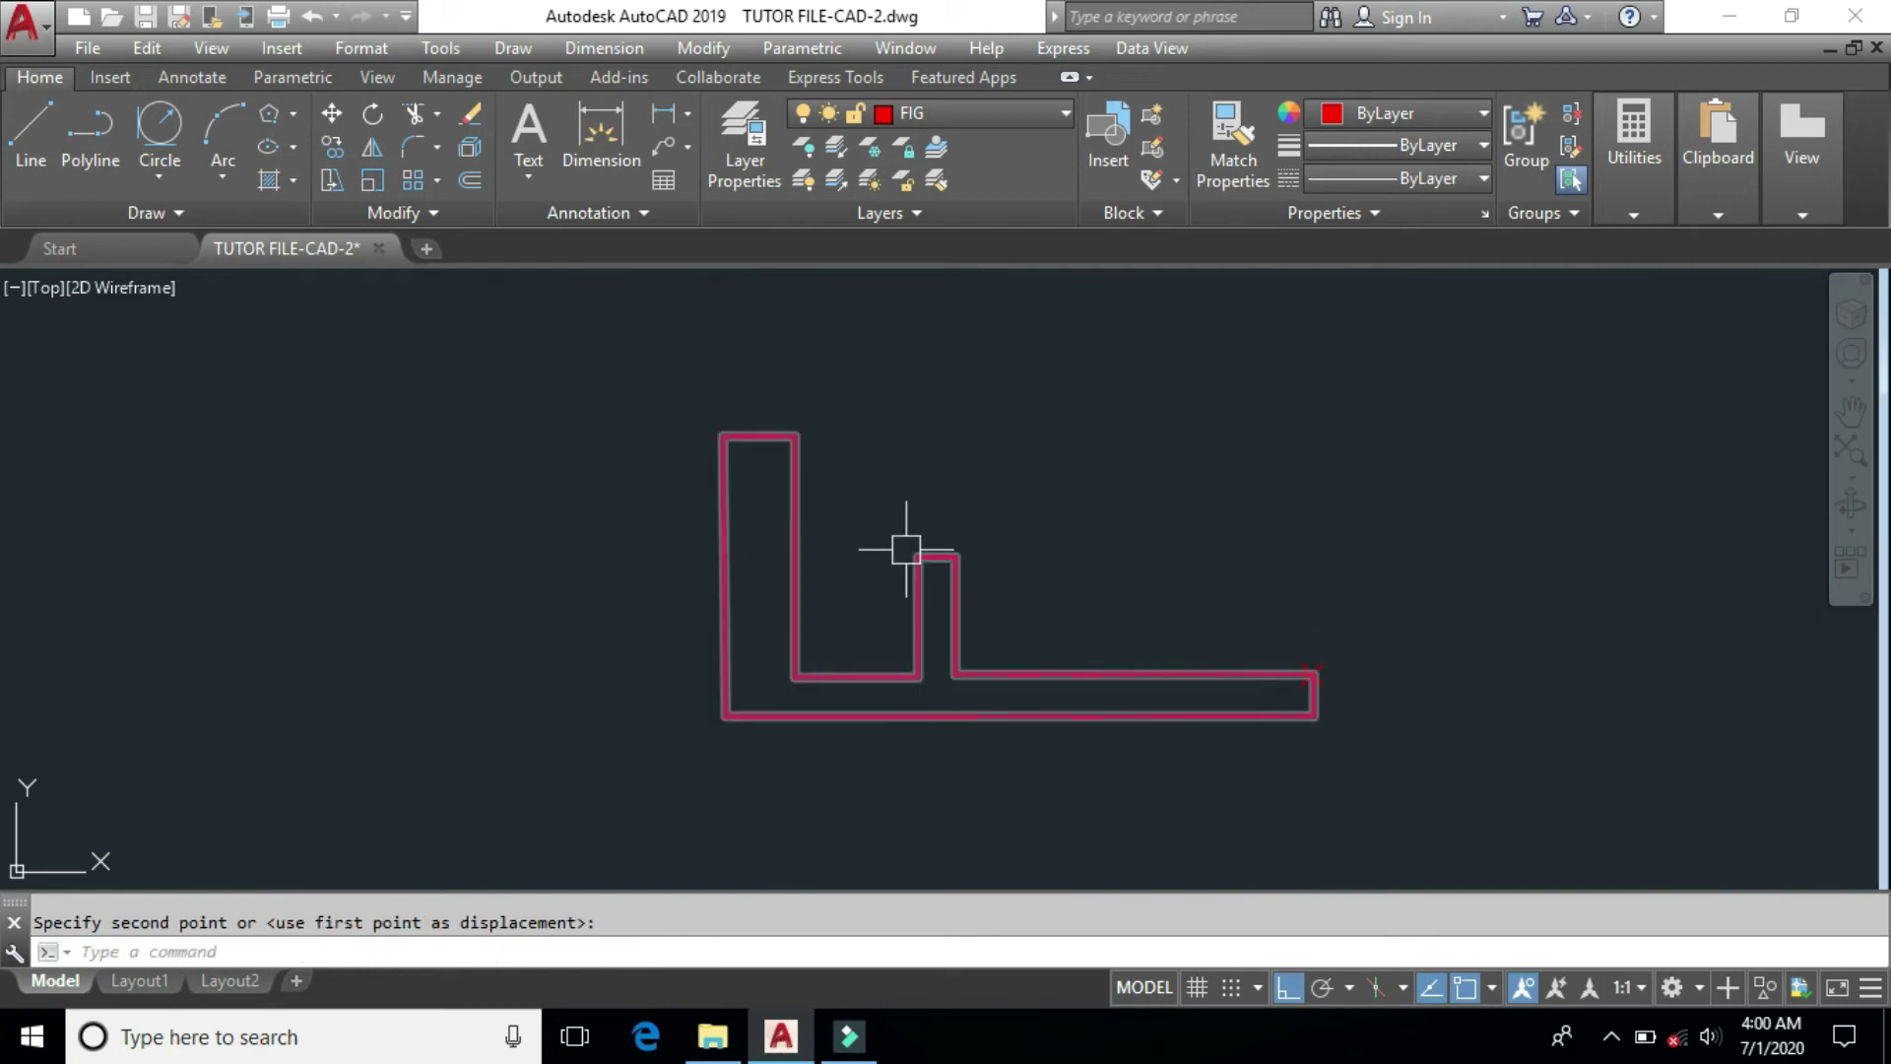
# Step: Stretch the tab's top up to the top edge's height, then select the whole L shape
pyautogui.write('s')
pyautogui.press('Return')
pyautogui.click(1052, 484)
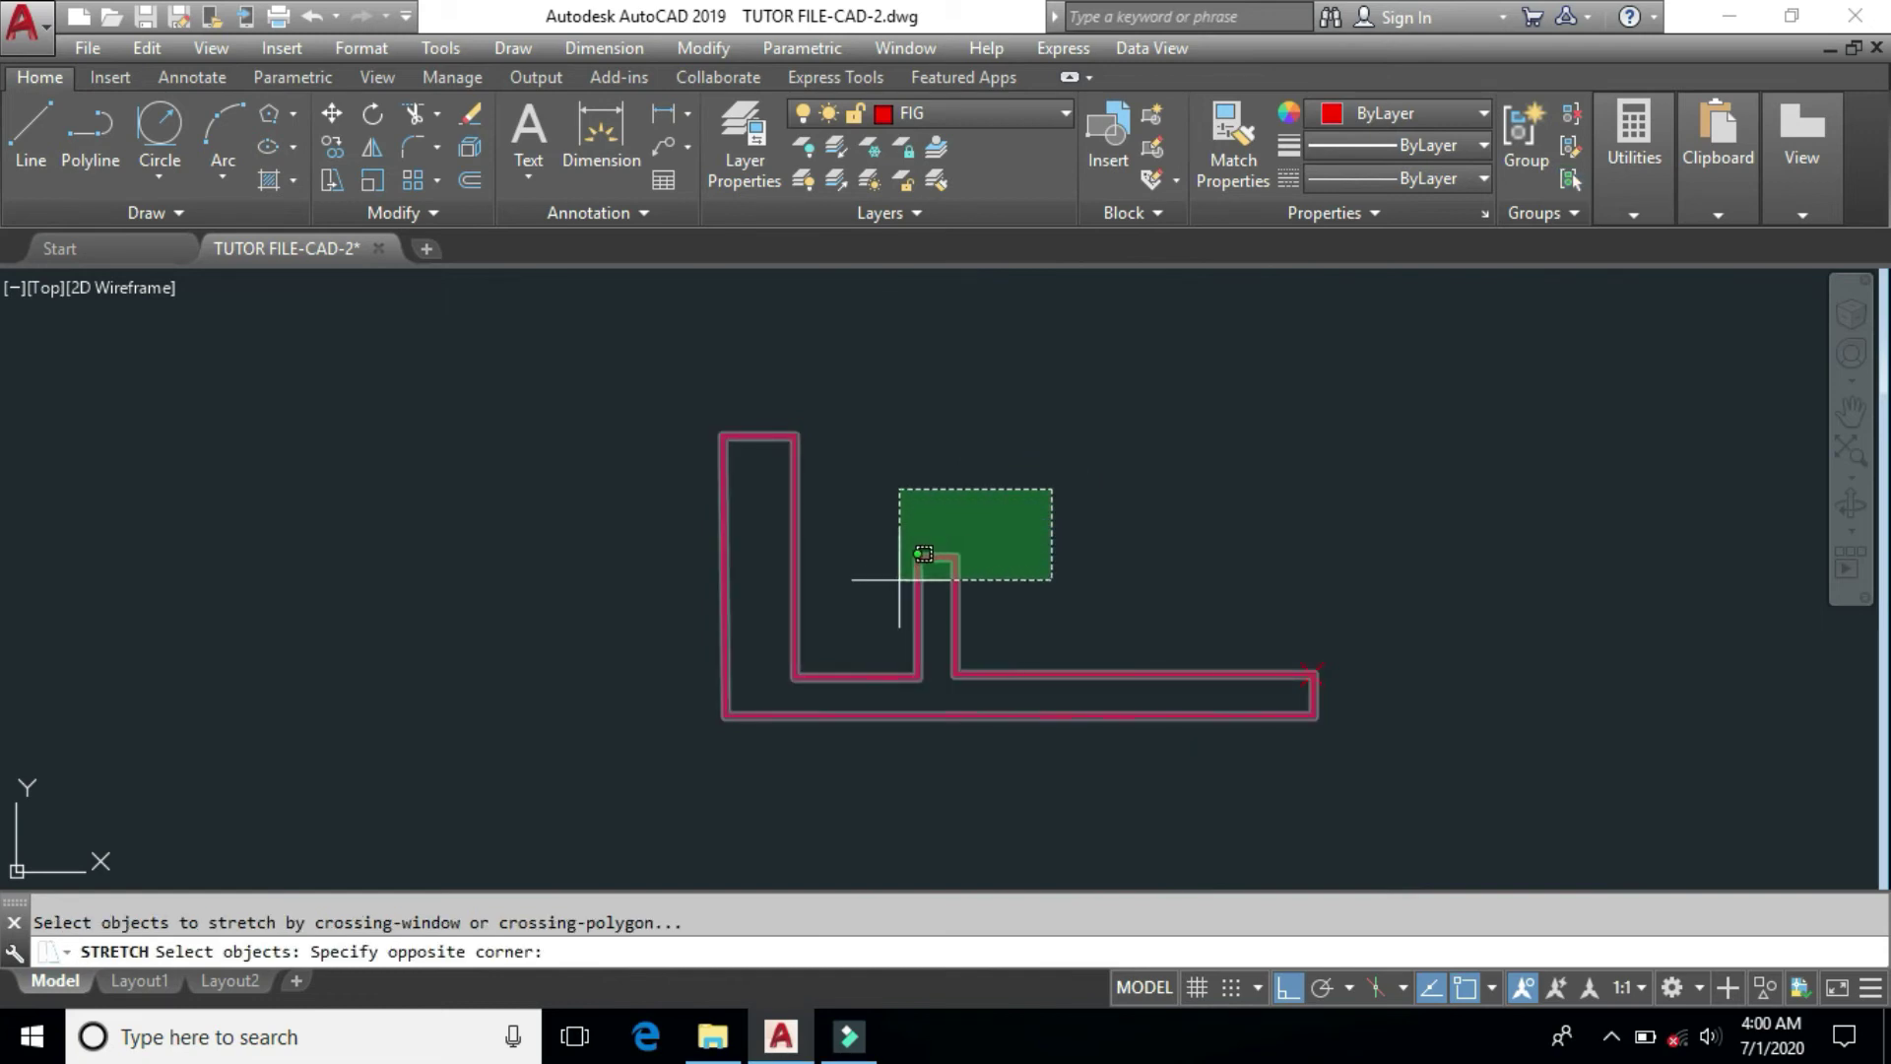
pyautogui.click(899, 579)
pyautogui.press('Return')
pyautogui.click(919, 557)
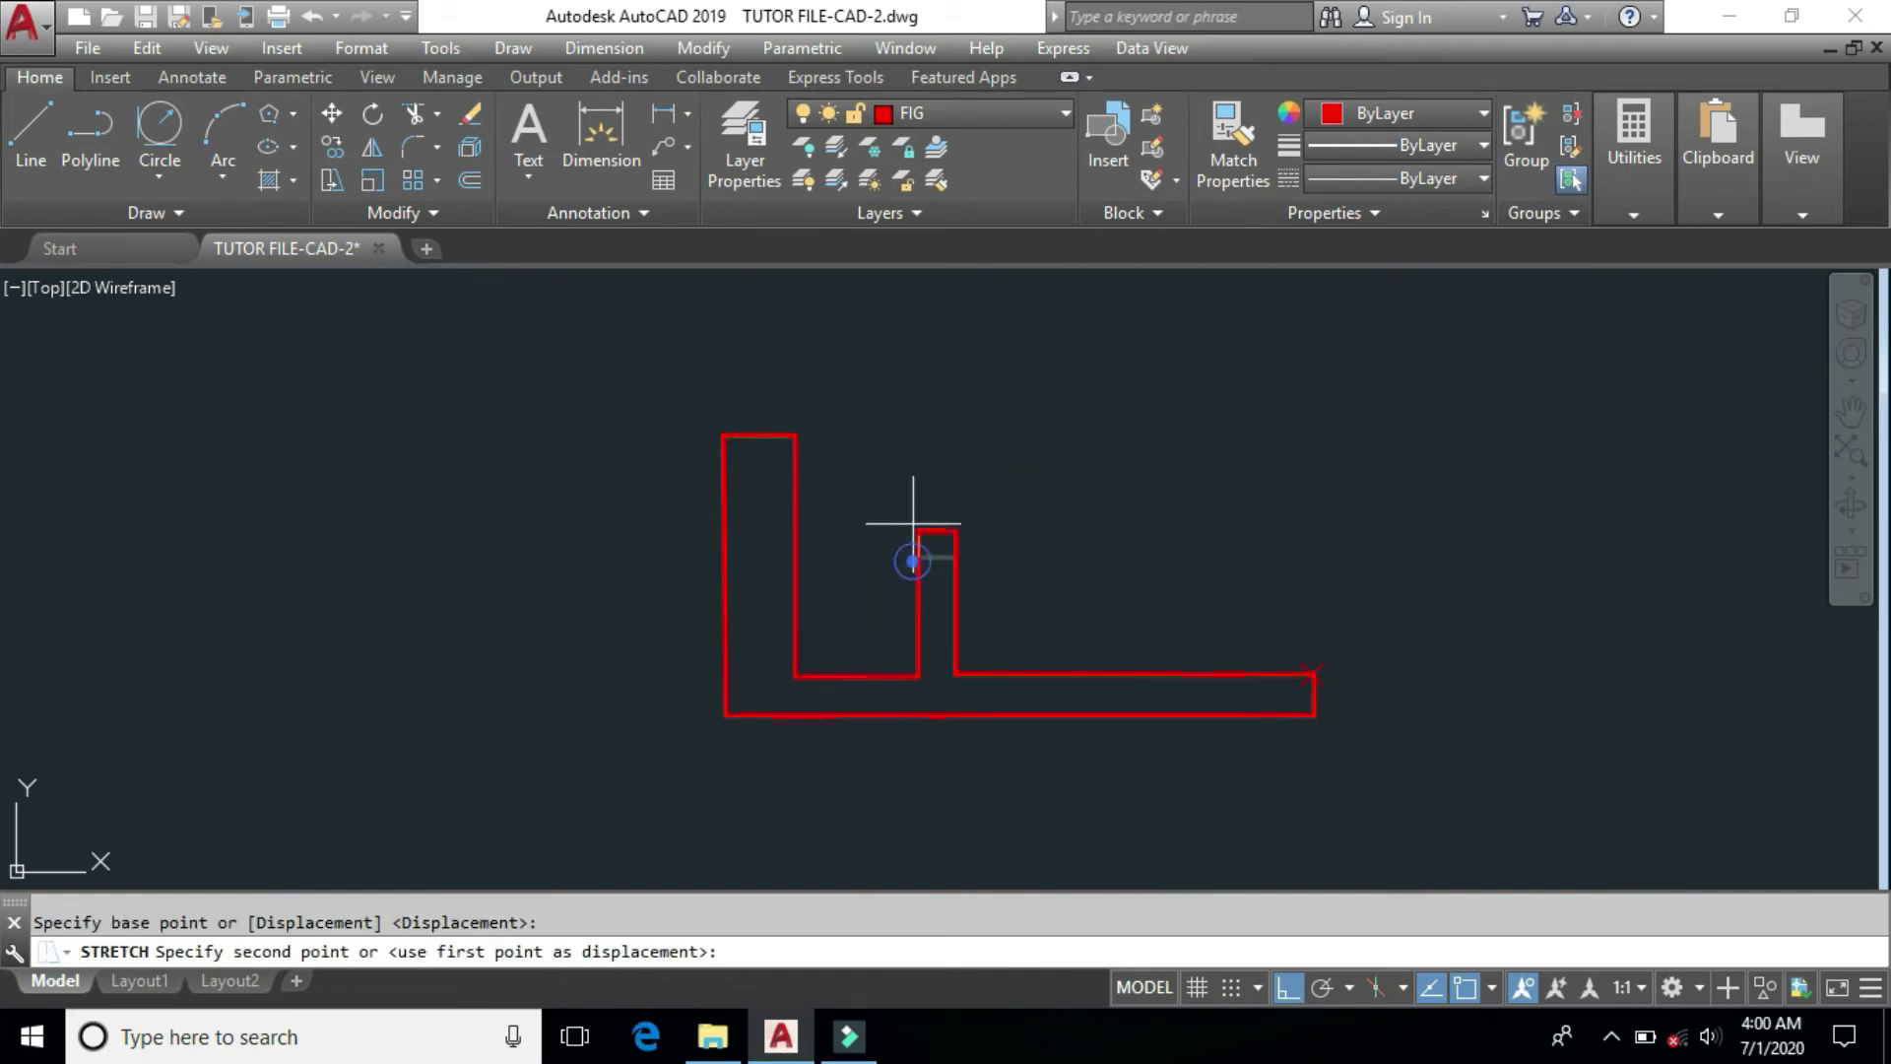
pyautogui.click(915, 434)
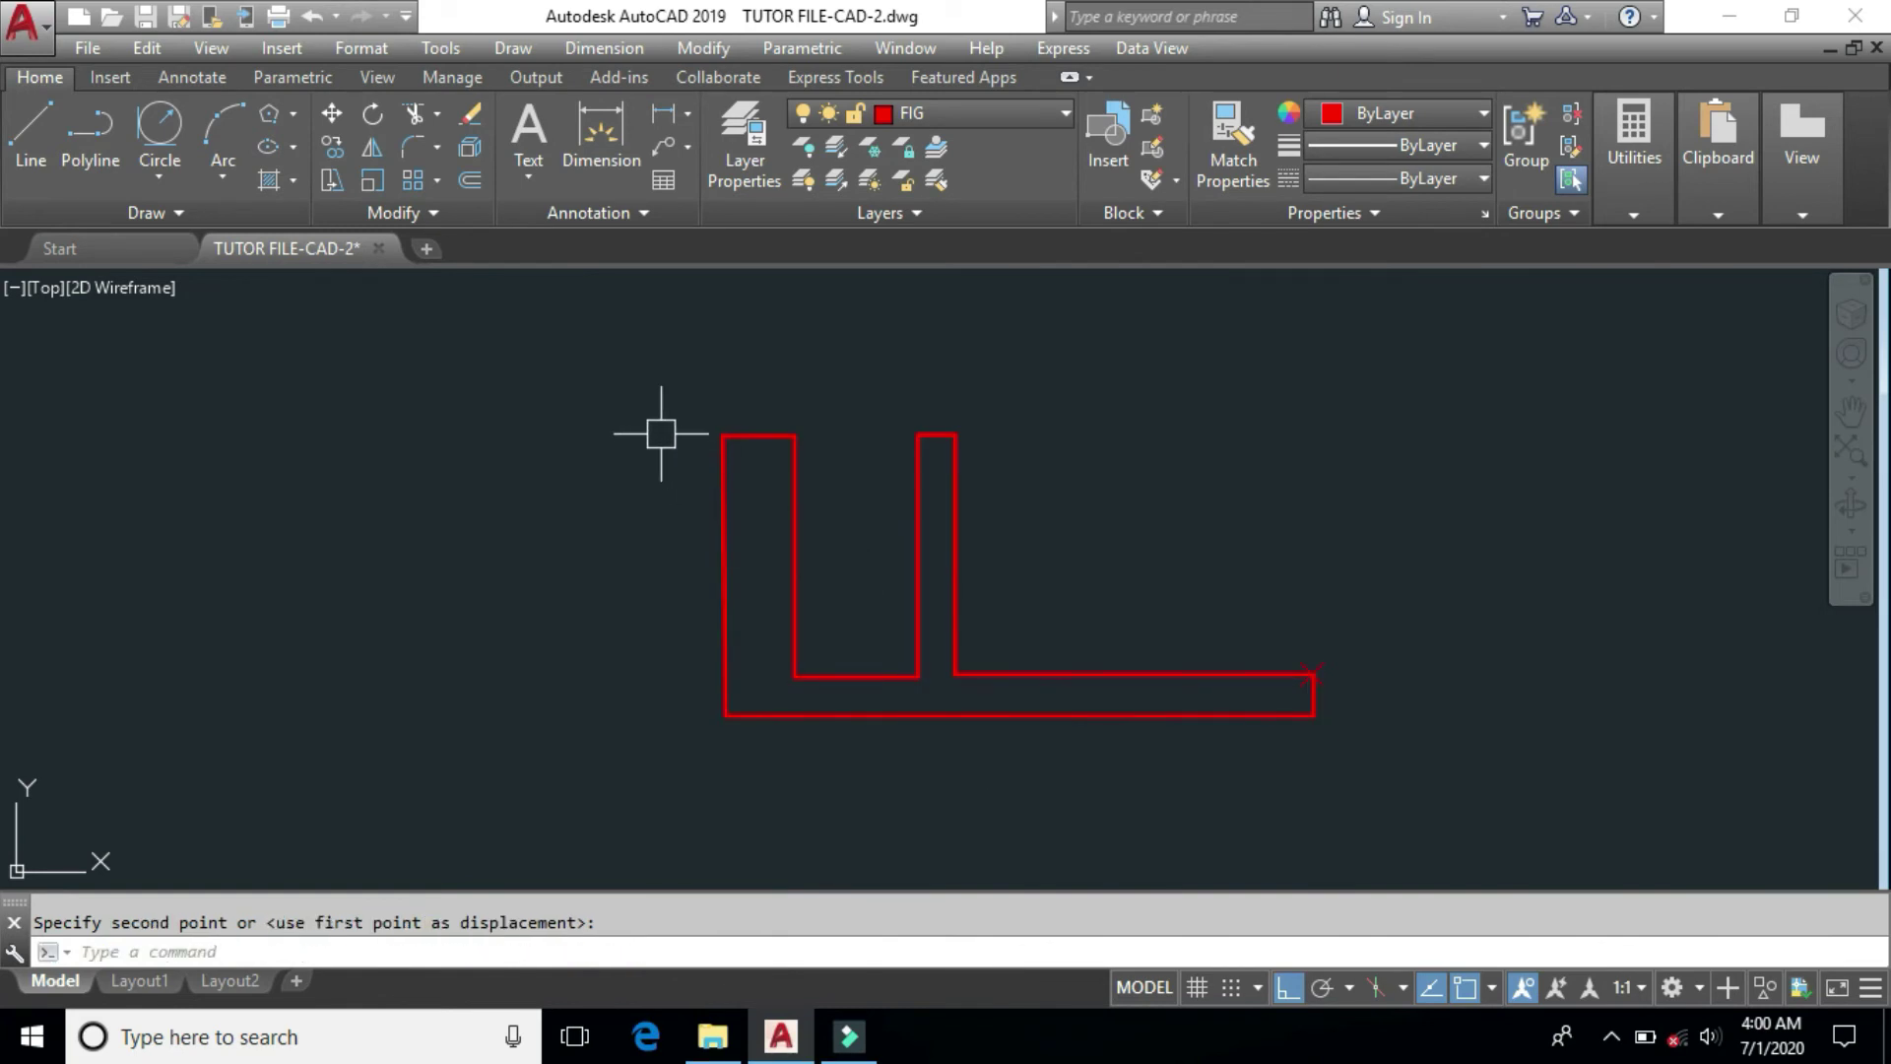
pyautogui.click(638, 391)
pyautogui.click(1456, 818)
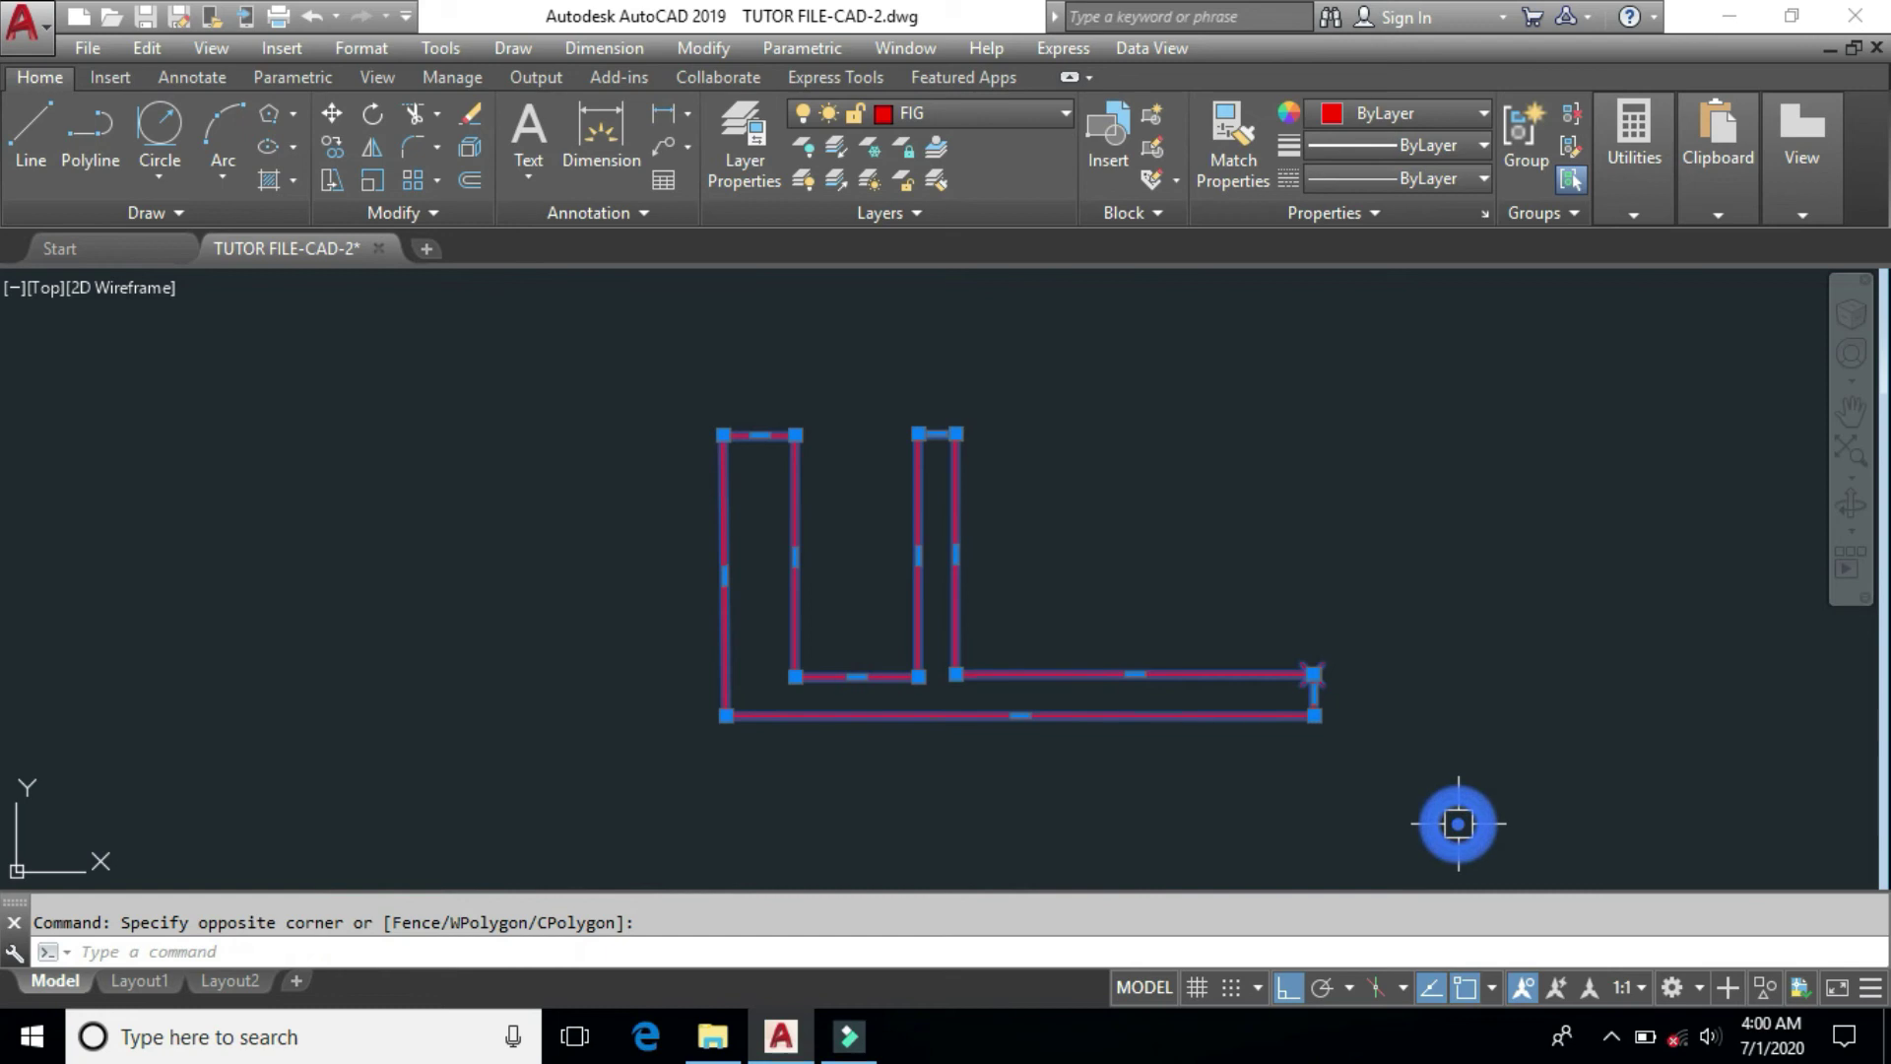
# Step: Erase the L outline and start a new line from the left of the cleared area
pyautogui.press('Delete')
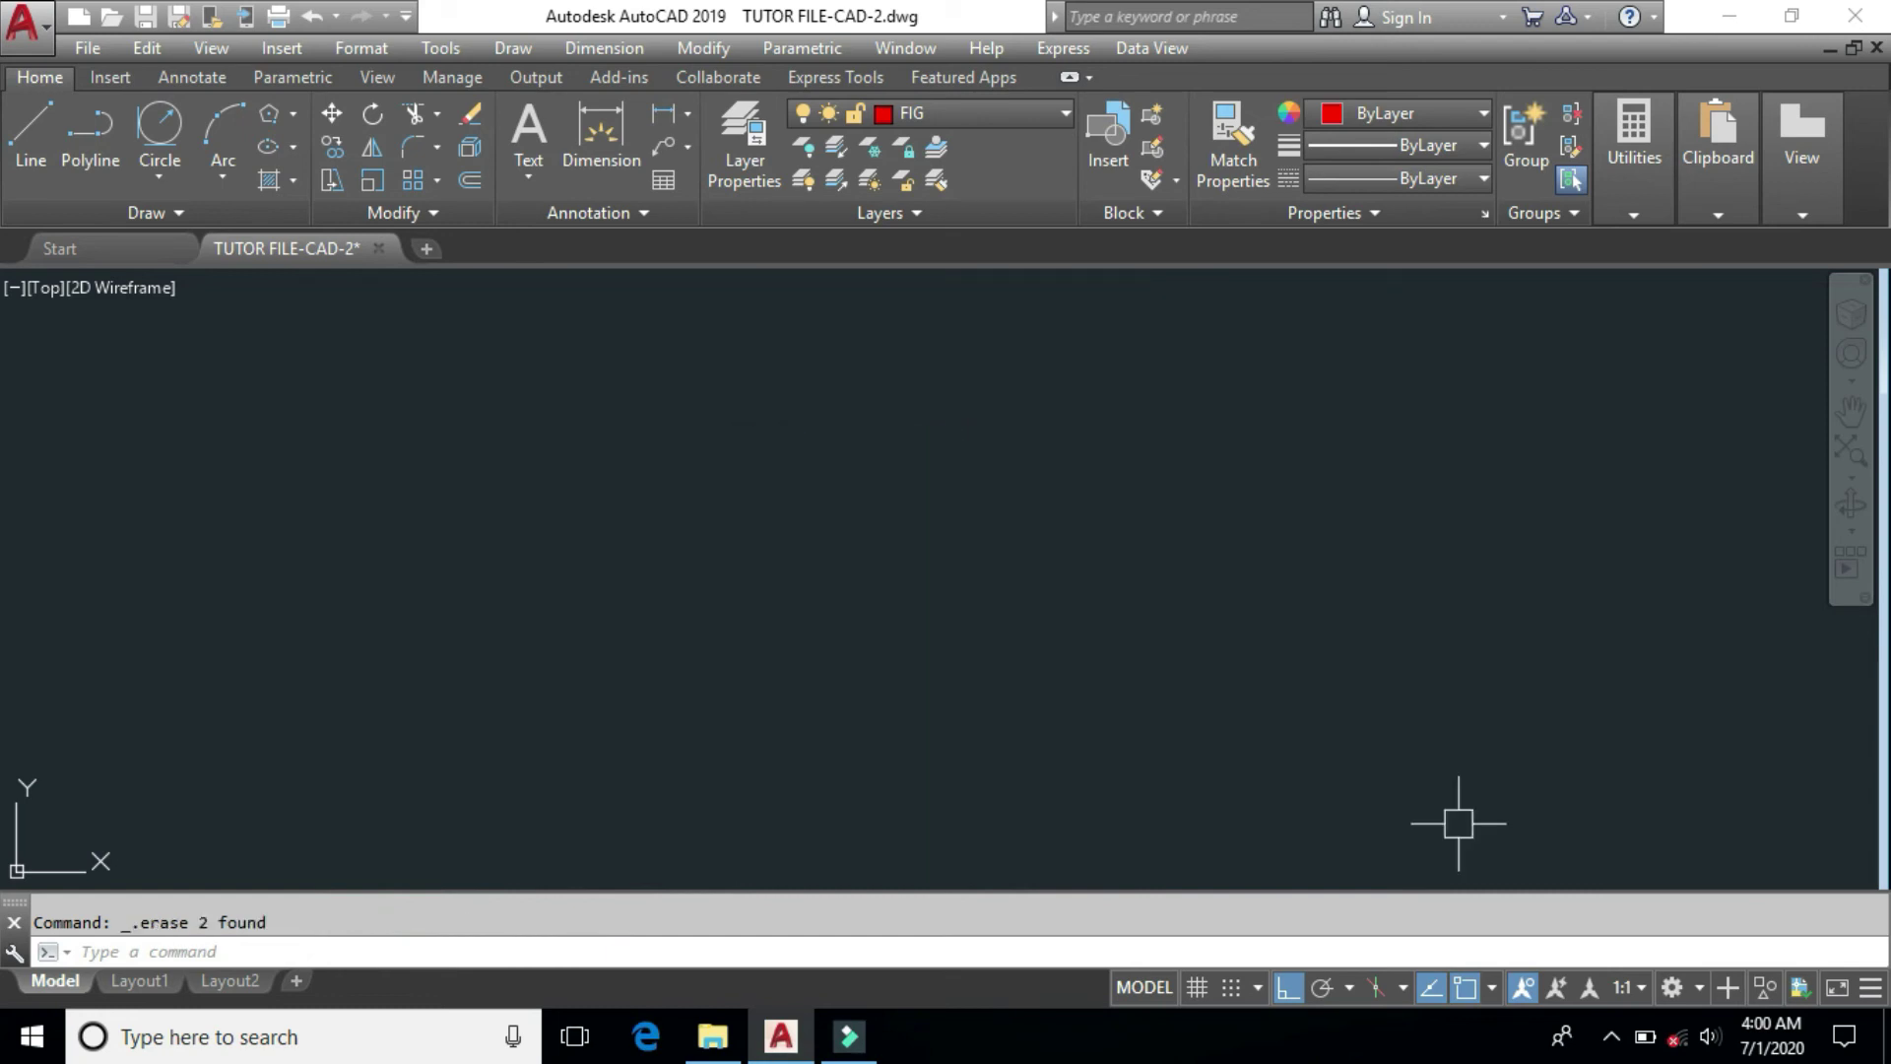
pyautogui.click(704, 48)
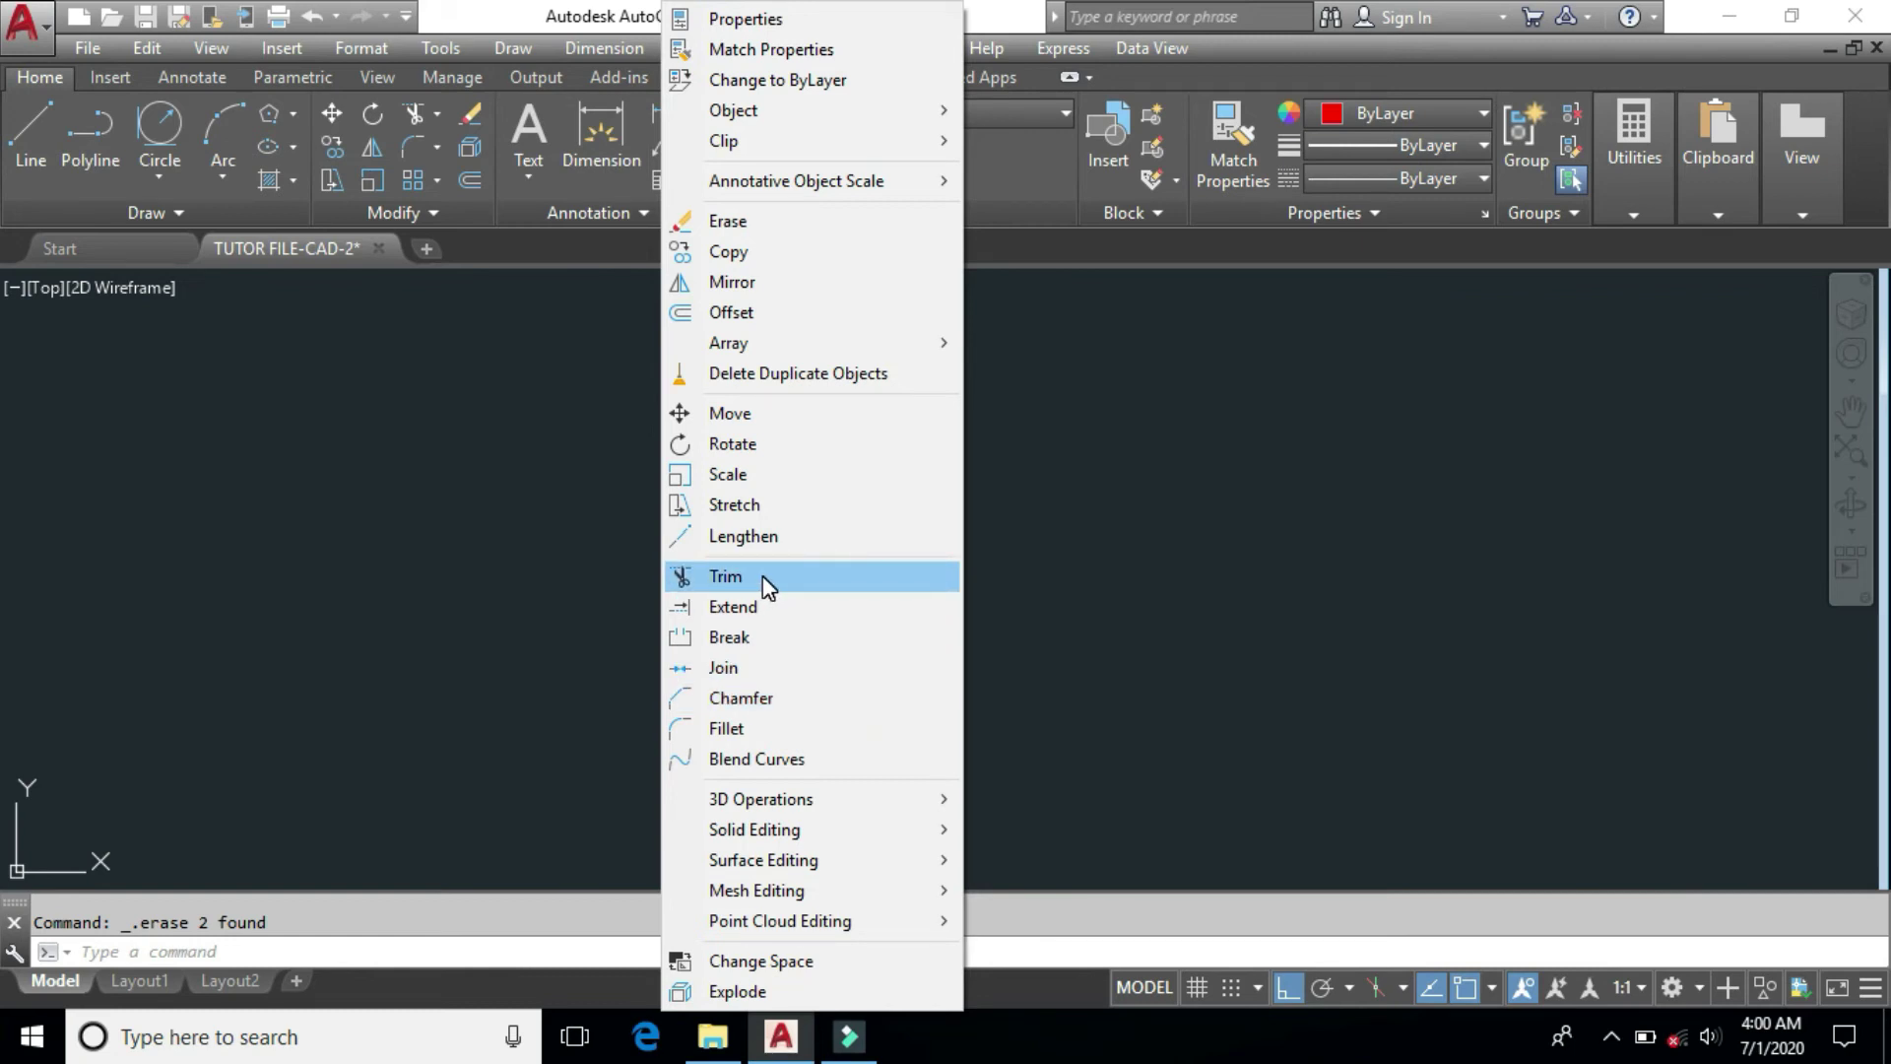
pyautogui.click(922, 571)
pyautogui.click(1140, 498)
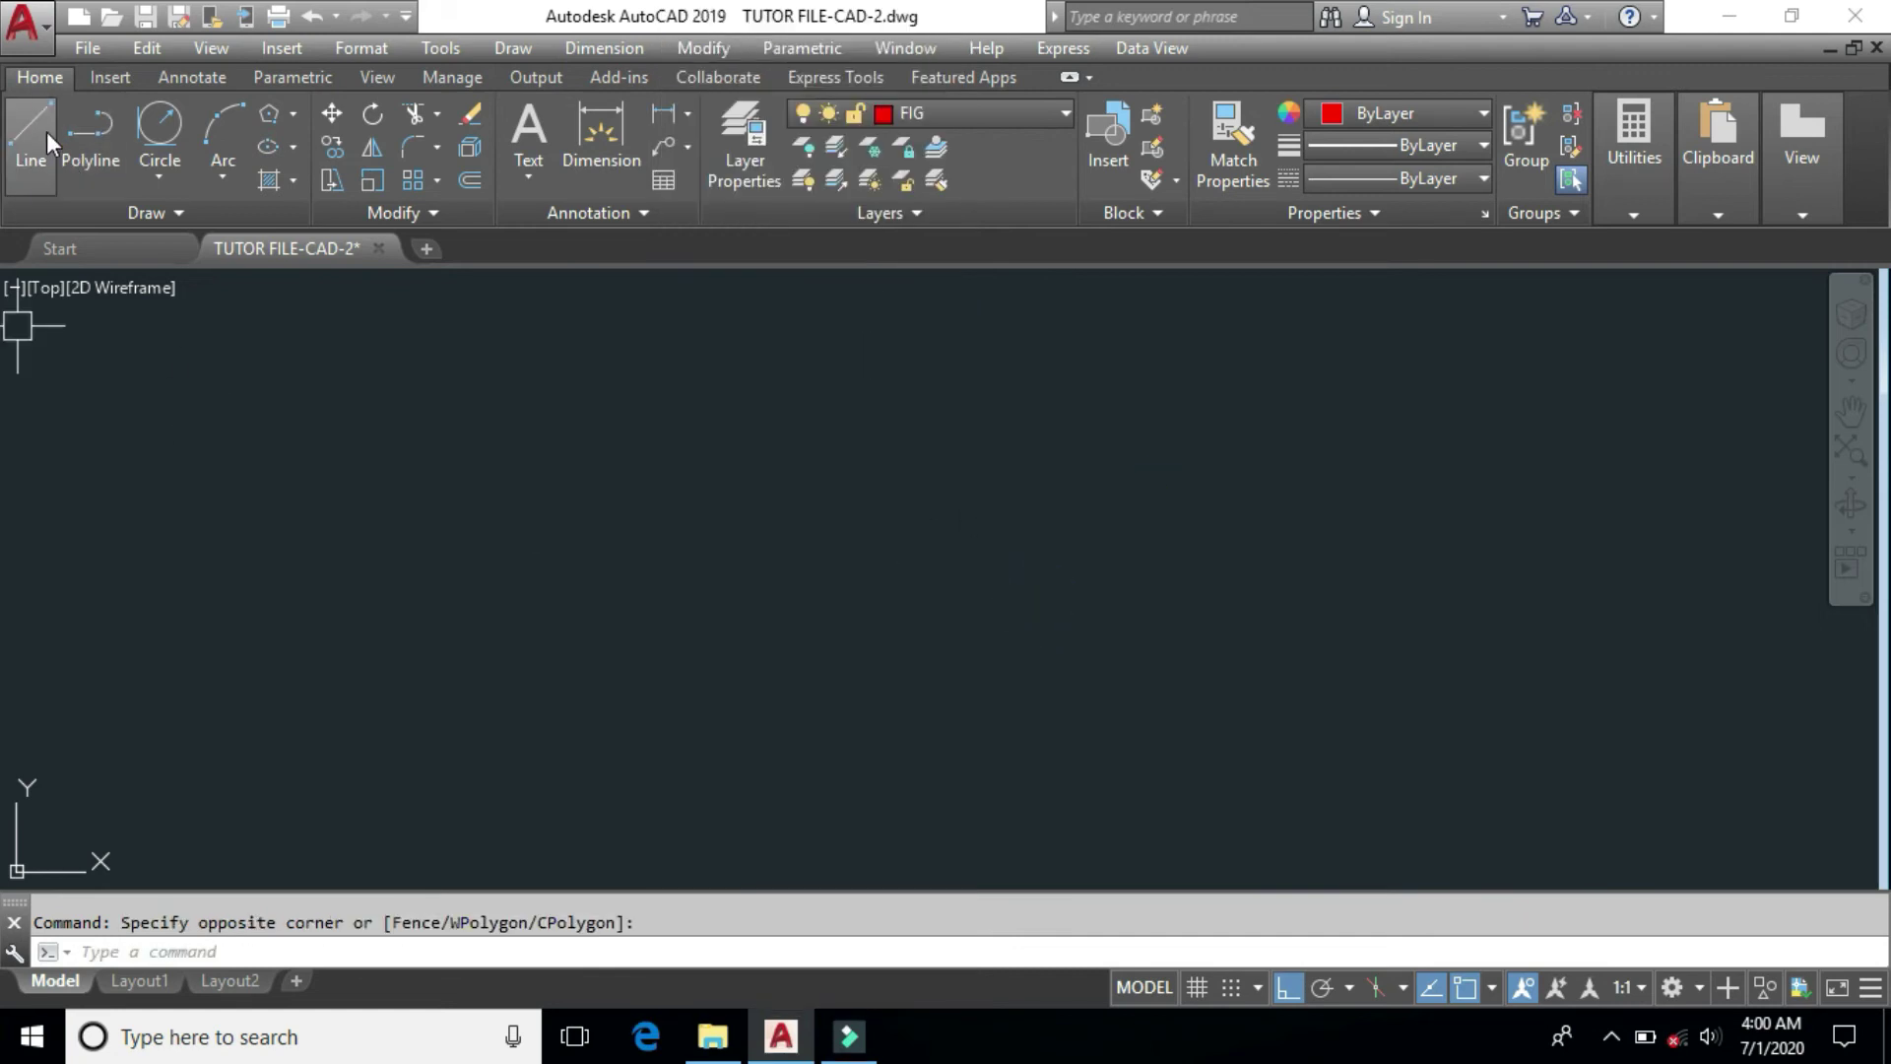
pyautogui.click(47, 143)
pyautogui.click(669, 638)
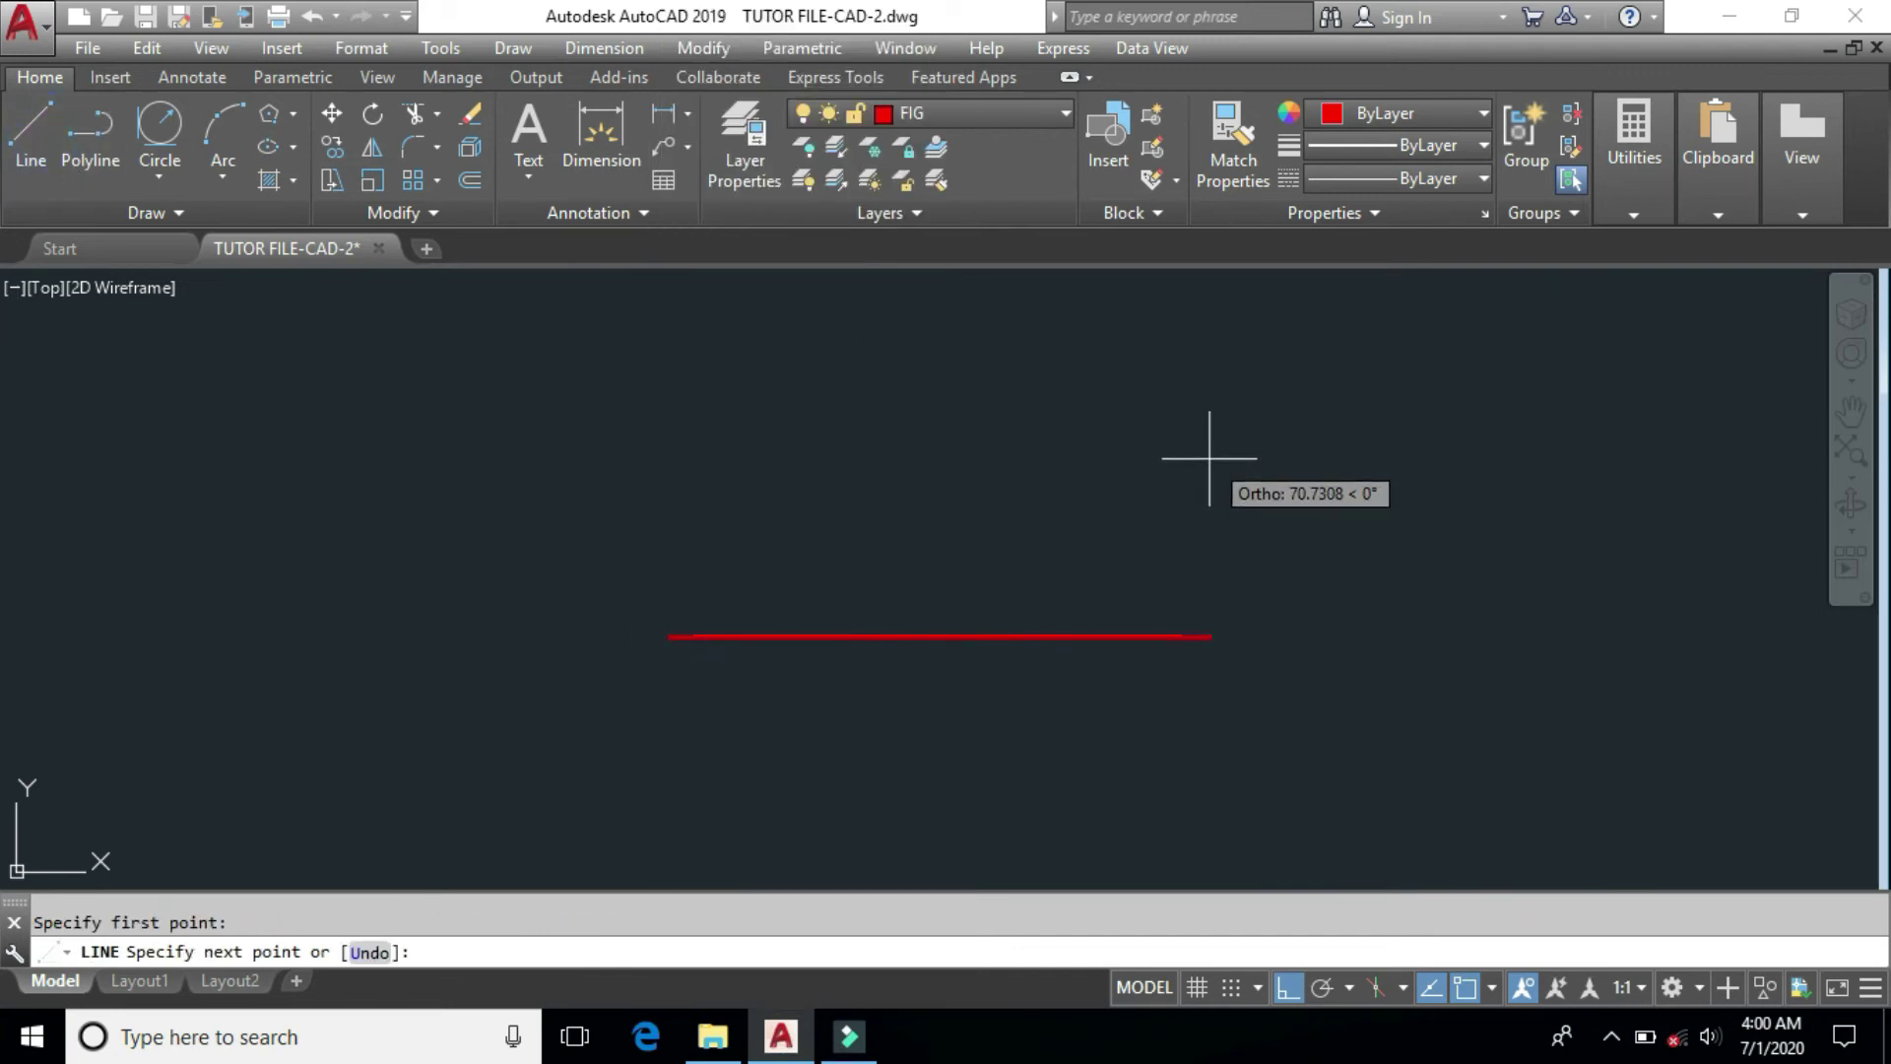
# Step: Finish the horizontal line and draw a vertical line crossing it
pyautogui.click(1352, 495)
pyautogui.rightClick(1352, 496)
pyautogui.write('L')
pyautogui.press('Return')
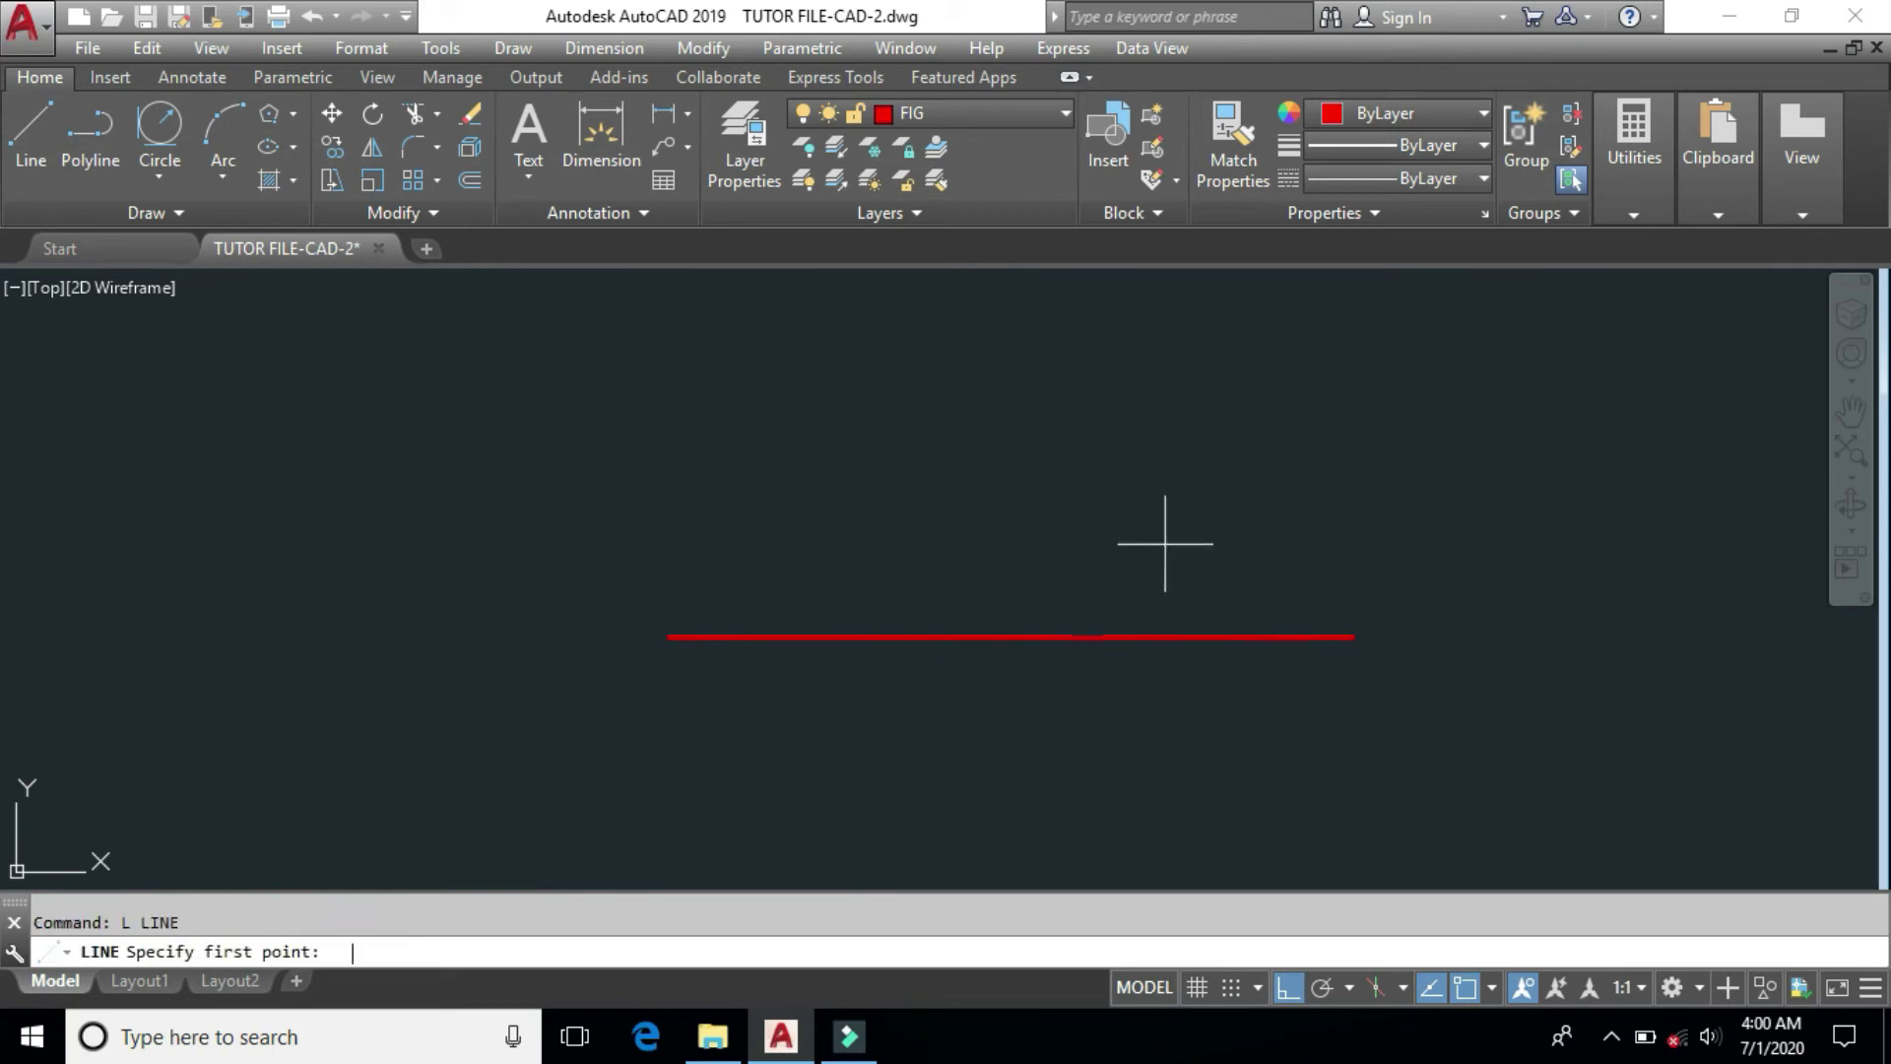
pyautogui.click(890, 377)
pyautogui.click(858, 804)
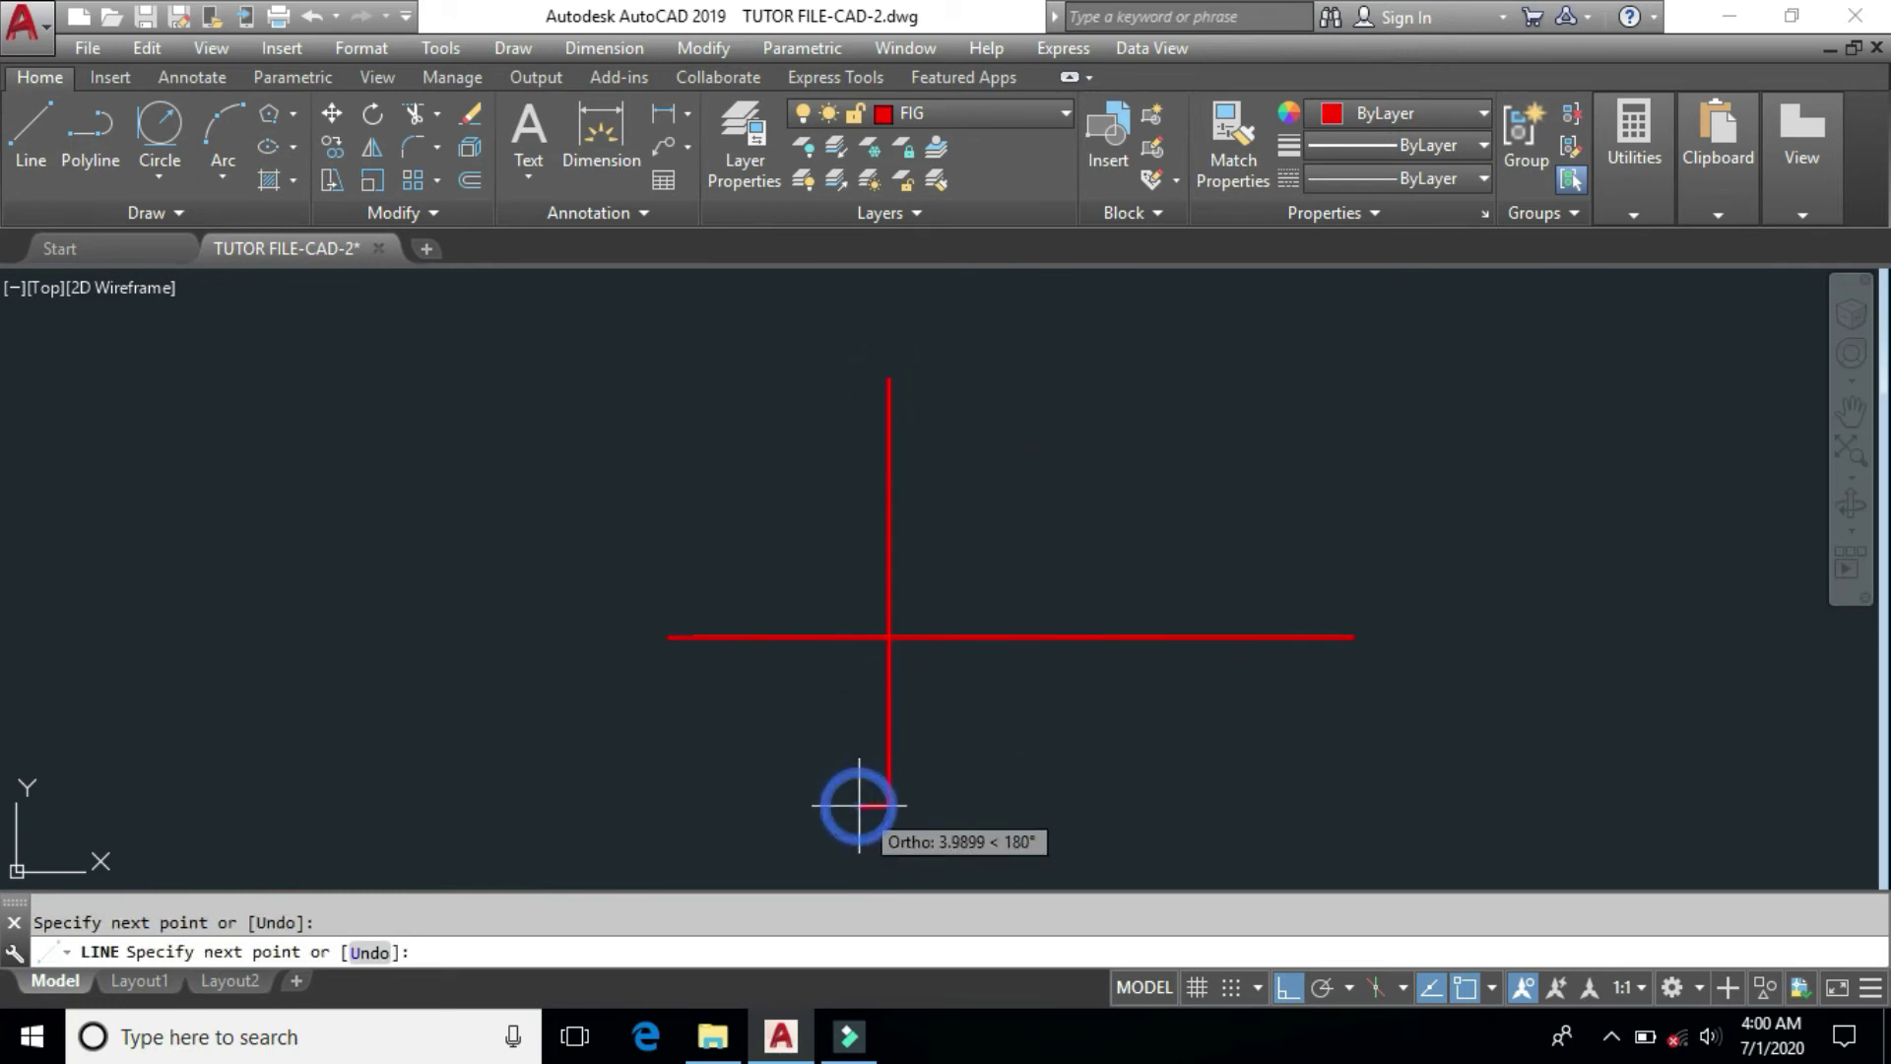
pyautogui.rightClick(858, 803)
pyautogui.moveTo(1166, 689); pyautogui.dragTo(954, 665, button='middle')
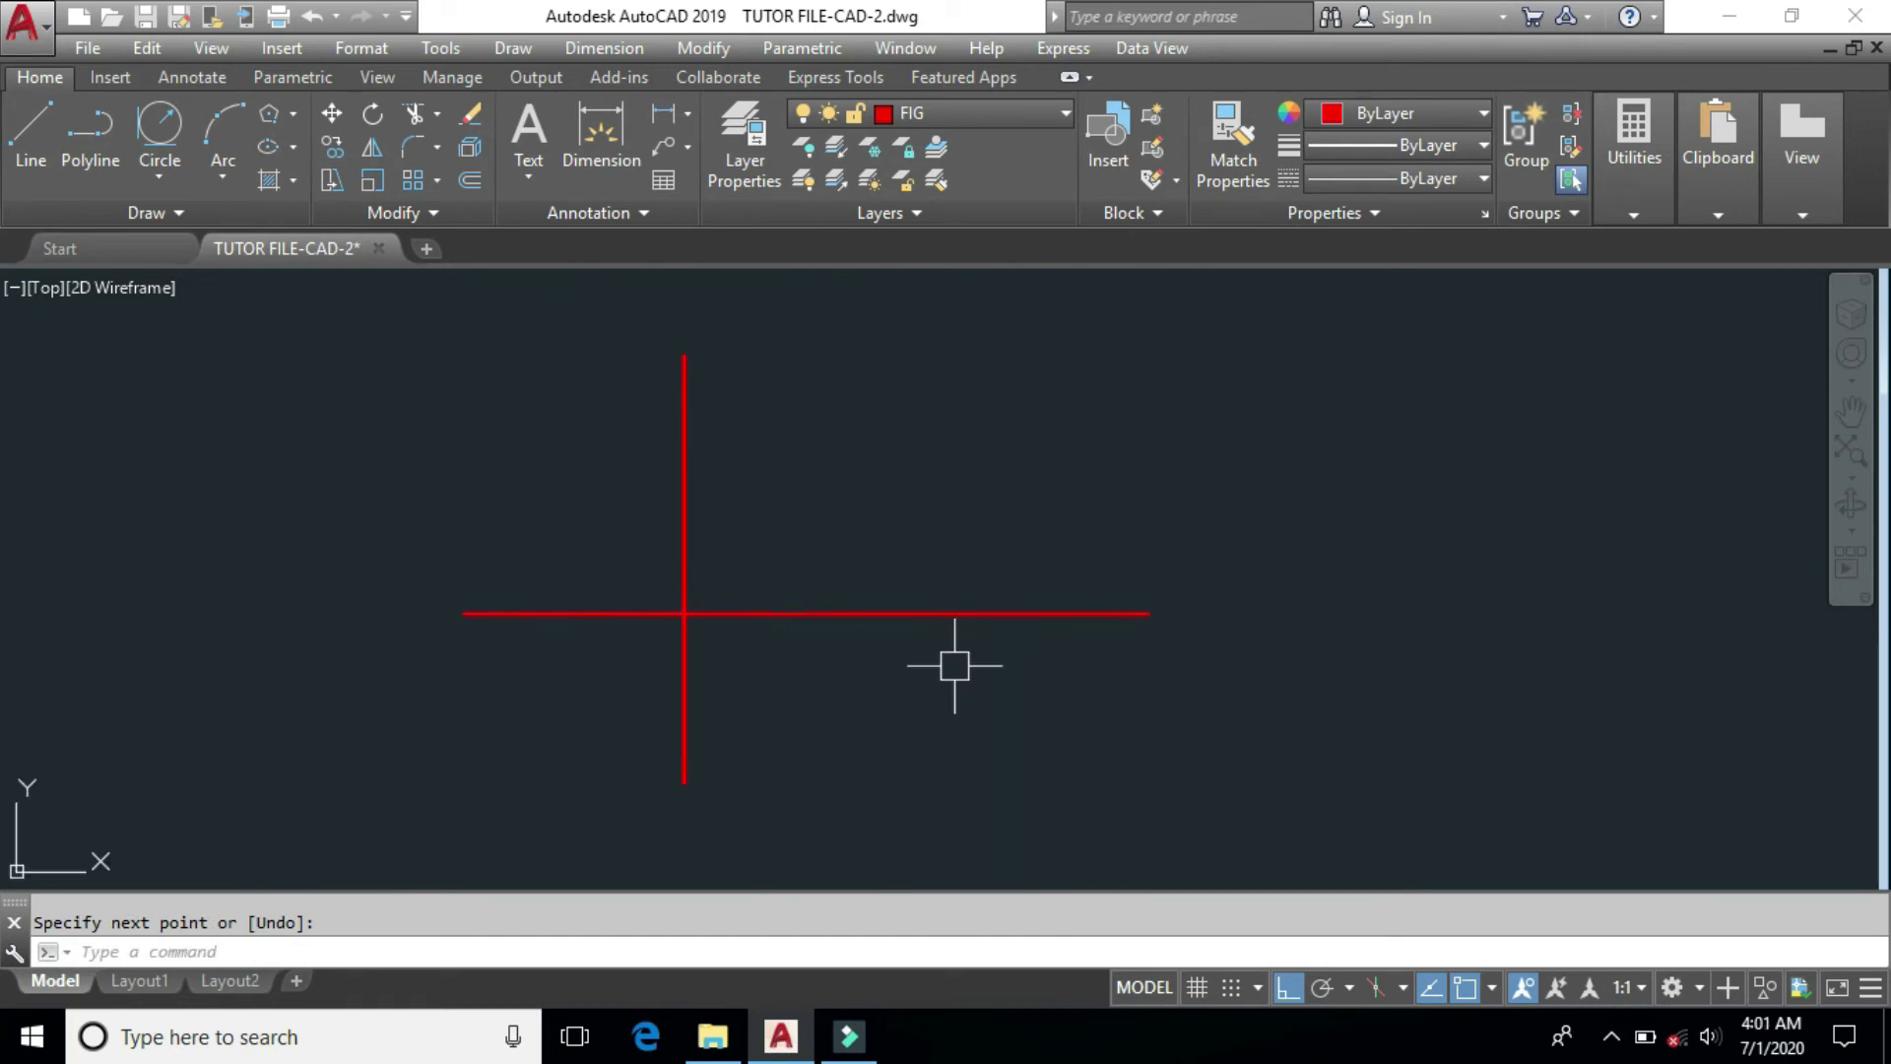
# Step: Draw a separate slanted line to the right with Ortho turned off
pyautogui.write('L')
pyautogui.press('Return')
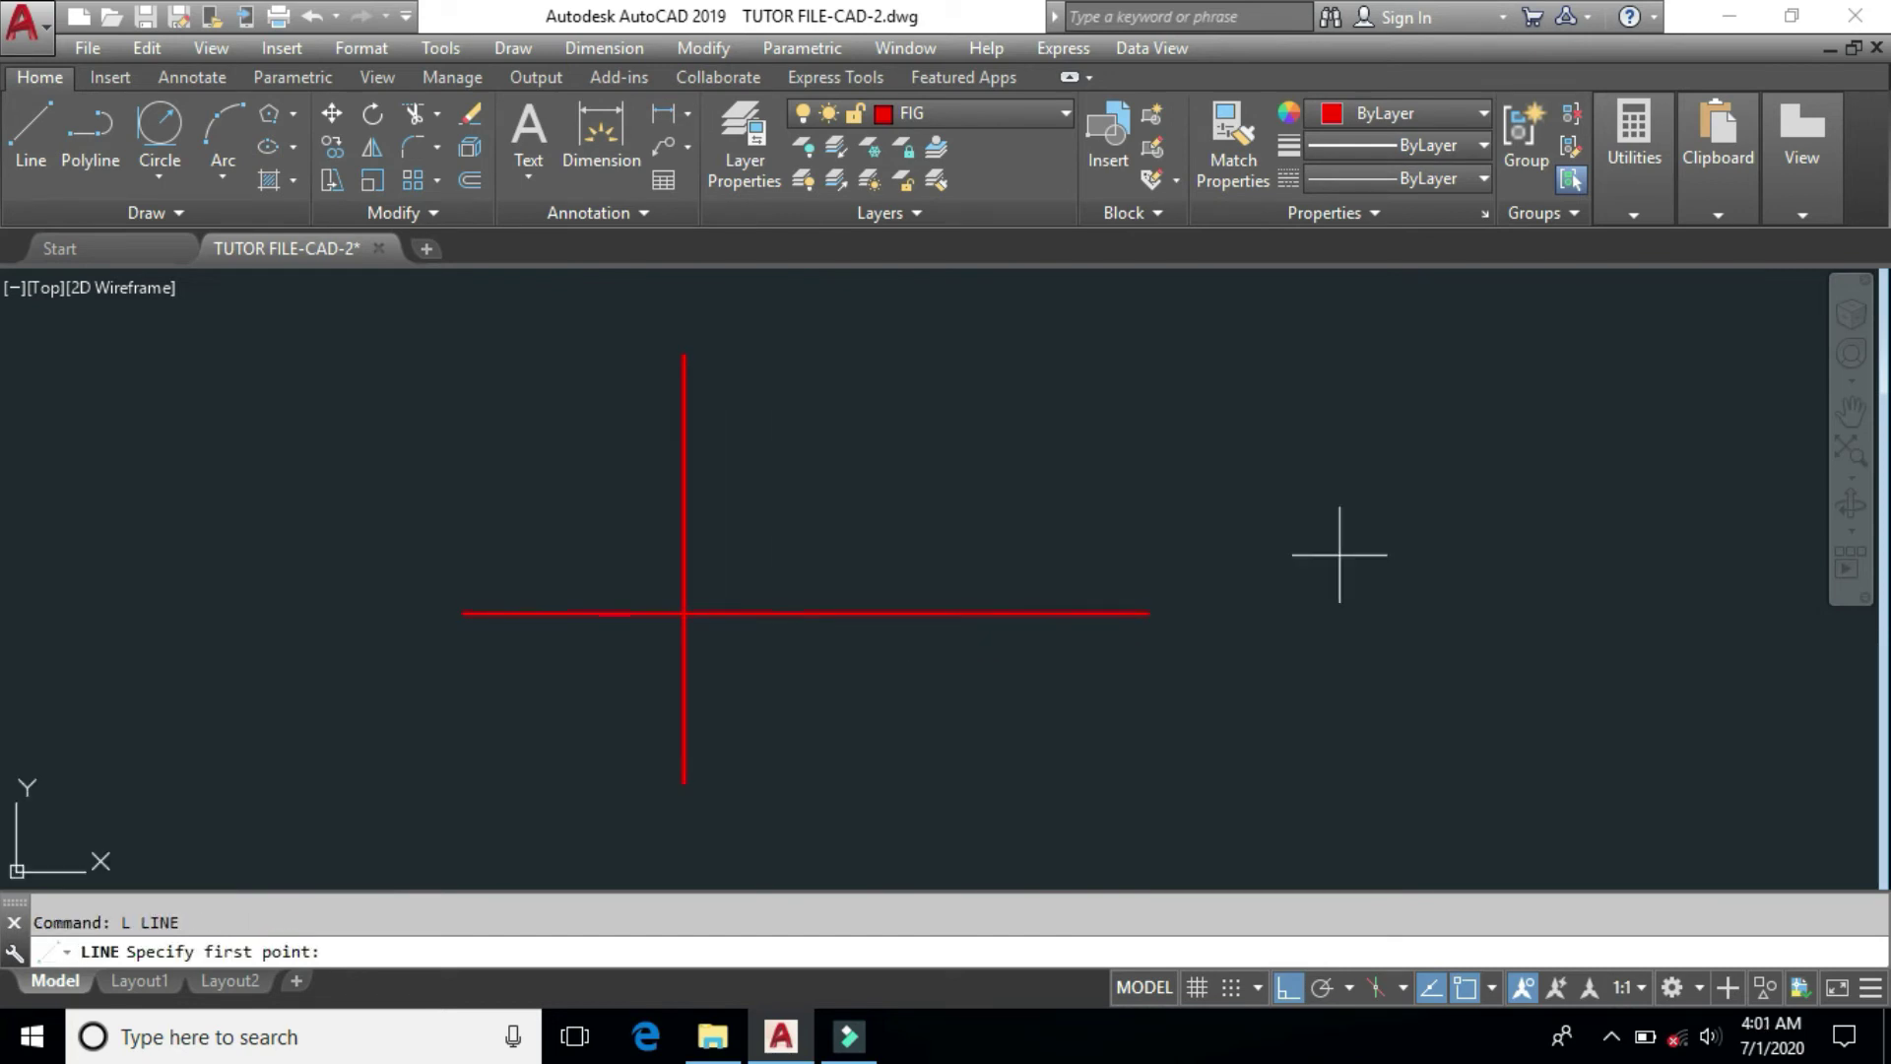
pyautogui.click(1251, 352)
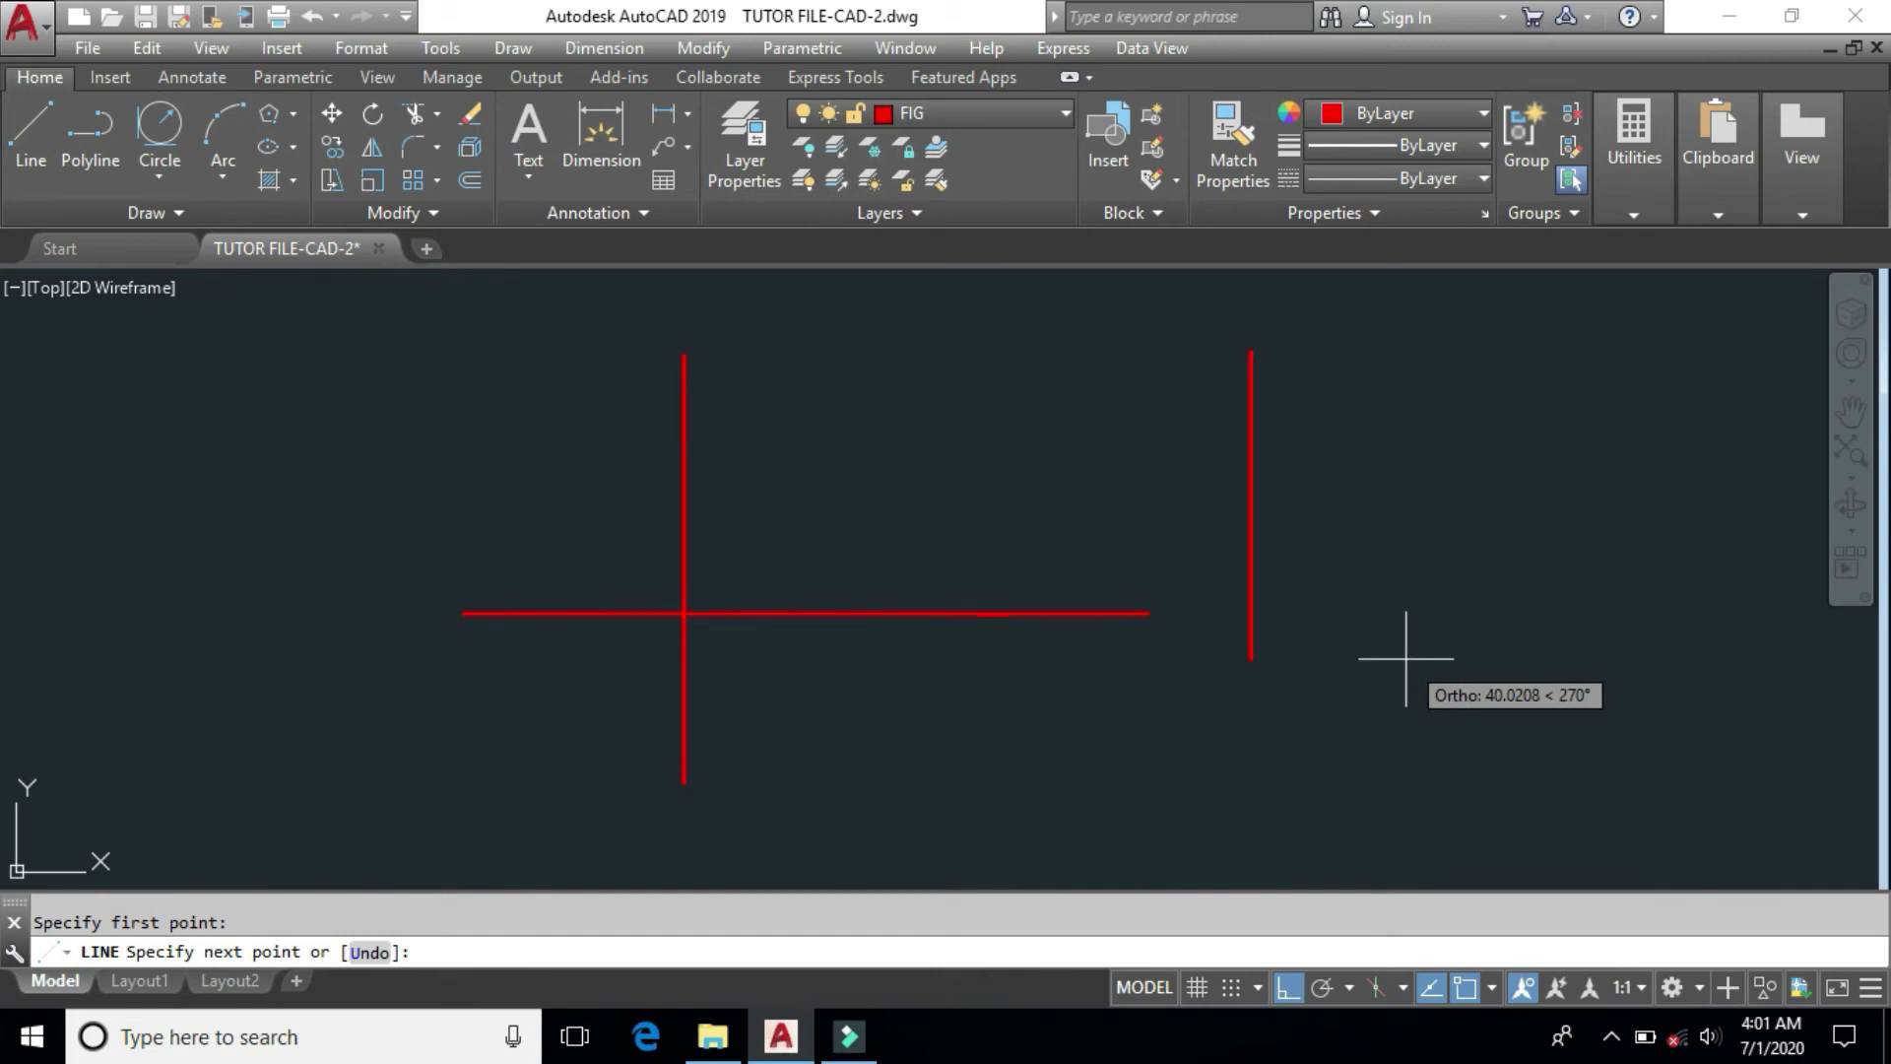
pyautogui.press('F8')
pyautogui.click(1453, 784)
pyautogui.press('Return')
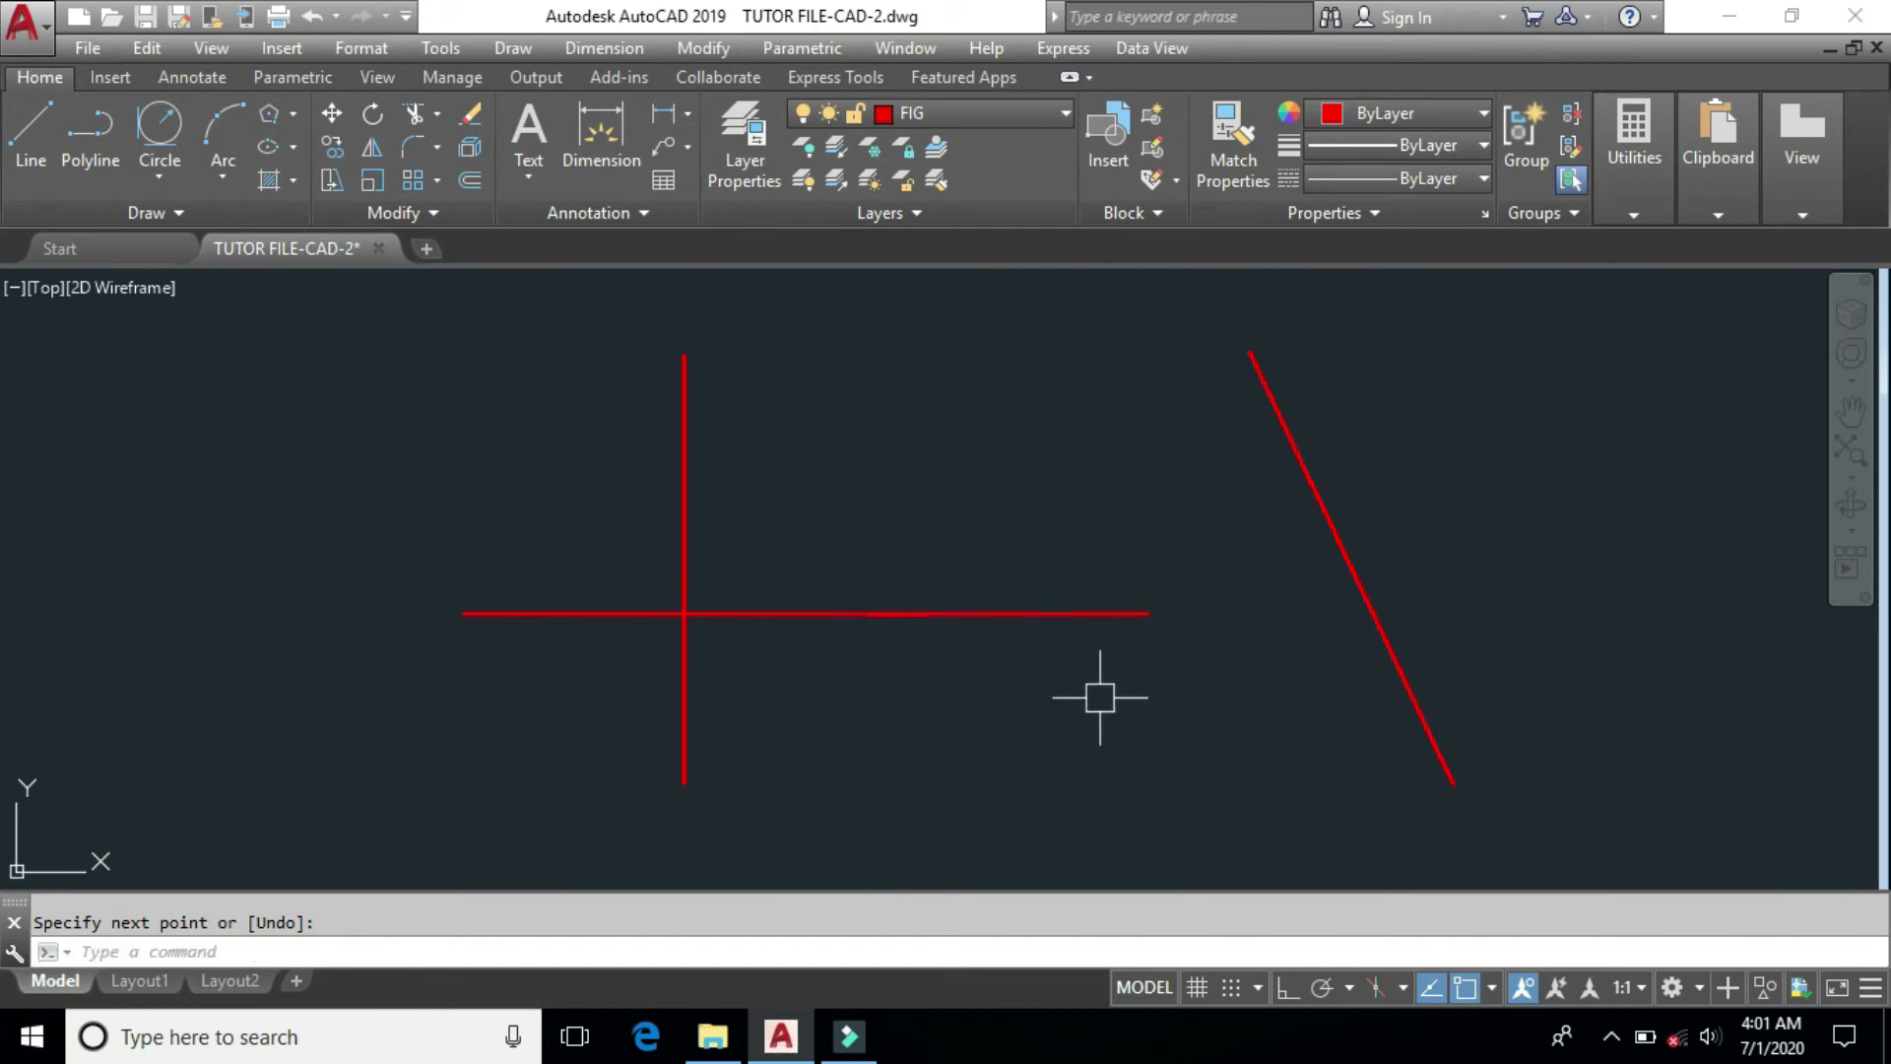
# Step: Trim the horizontal line's left stub using the vertical line as the cutting edge
pyautogui.write('tr')
pyautogui.press('Return')
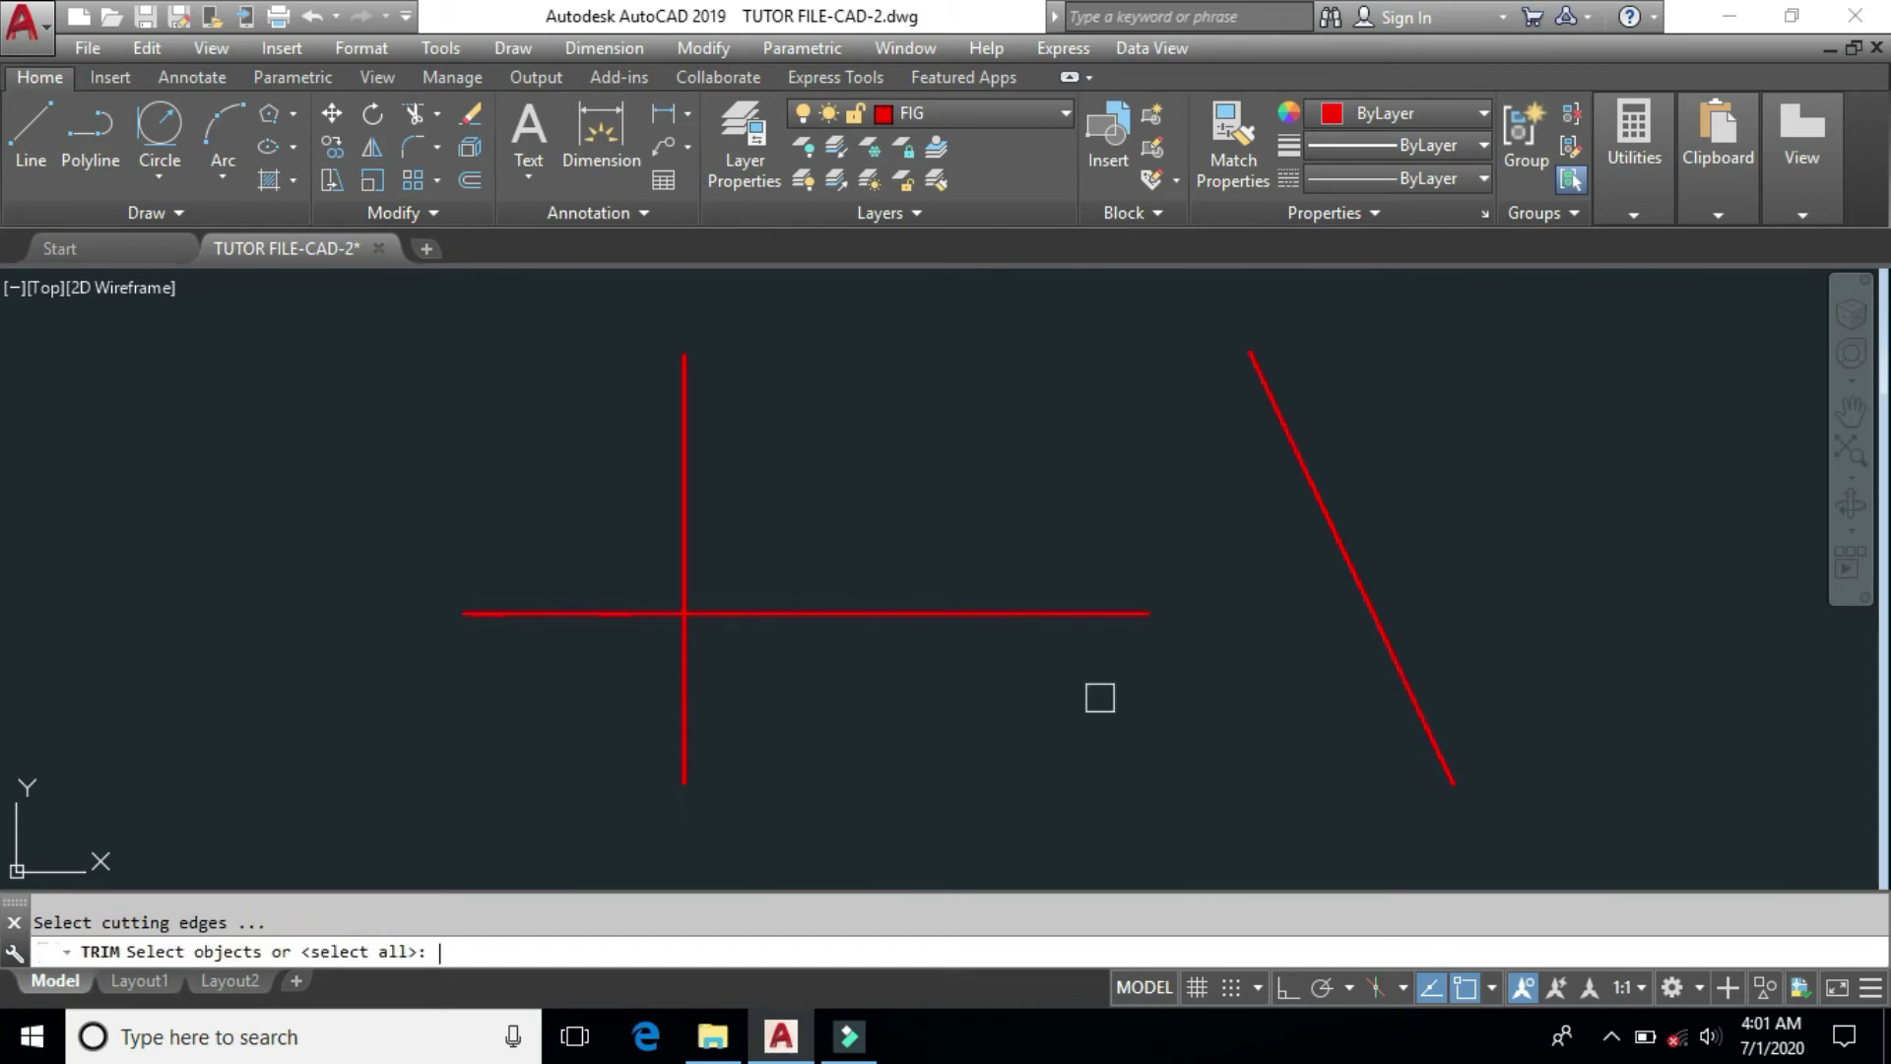
pyautogui.moveTo(808, 673); pyautogui.dragTo(883, 679, button='middle')
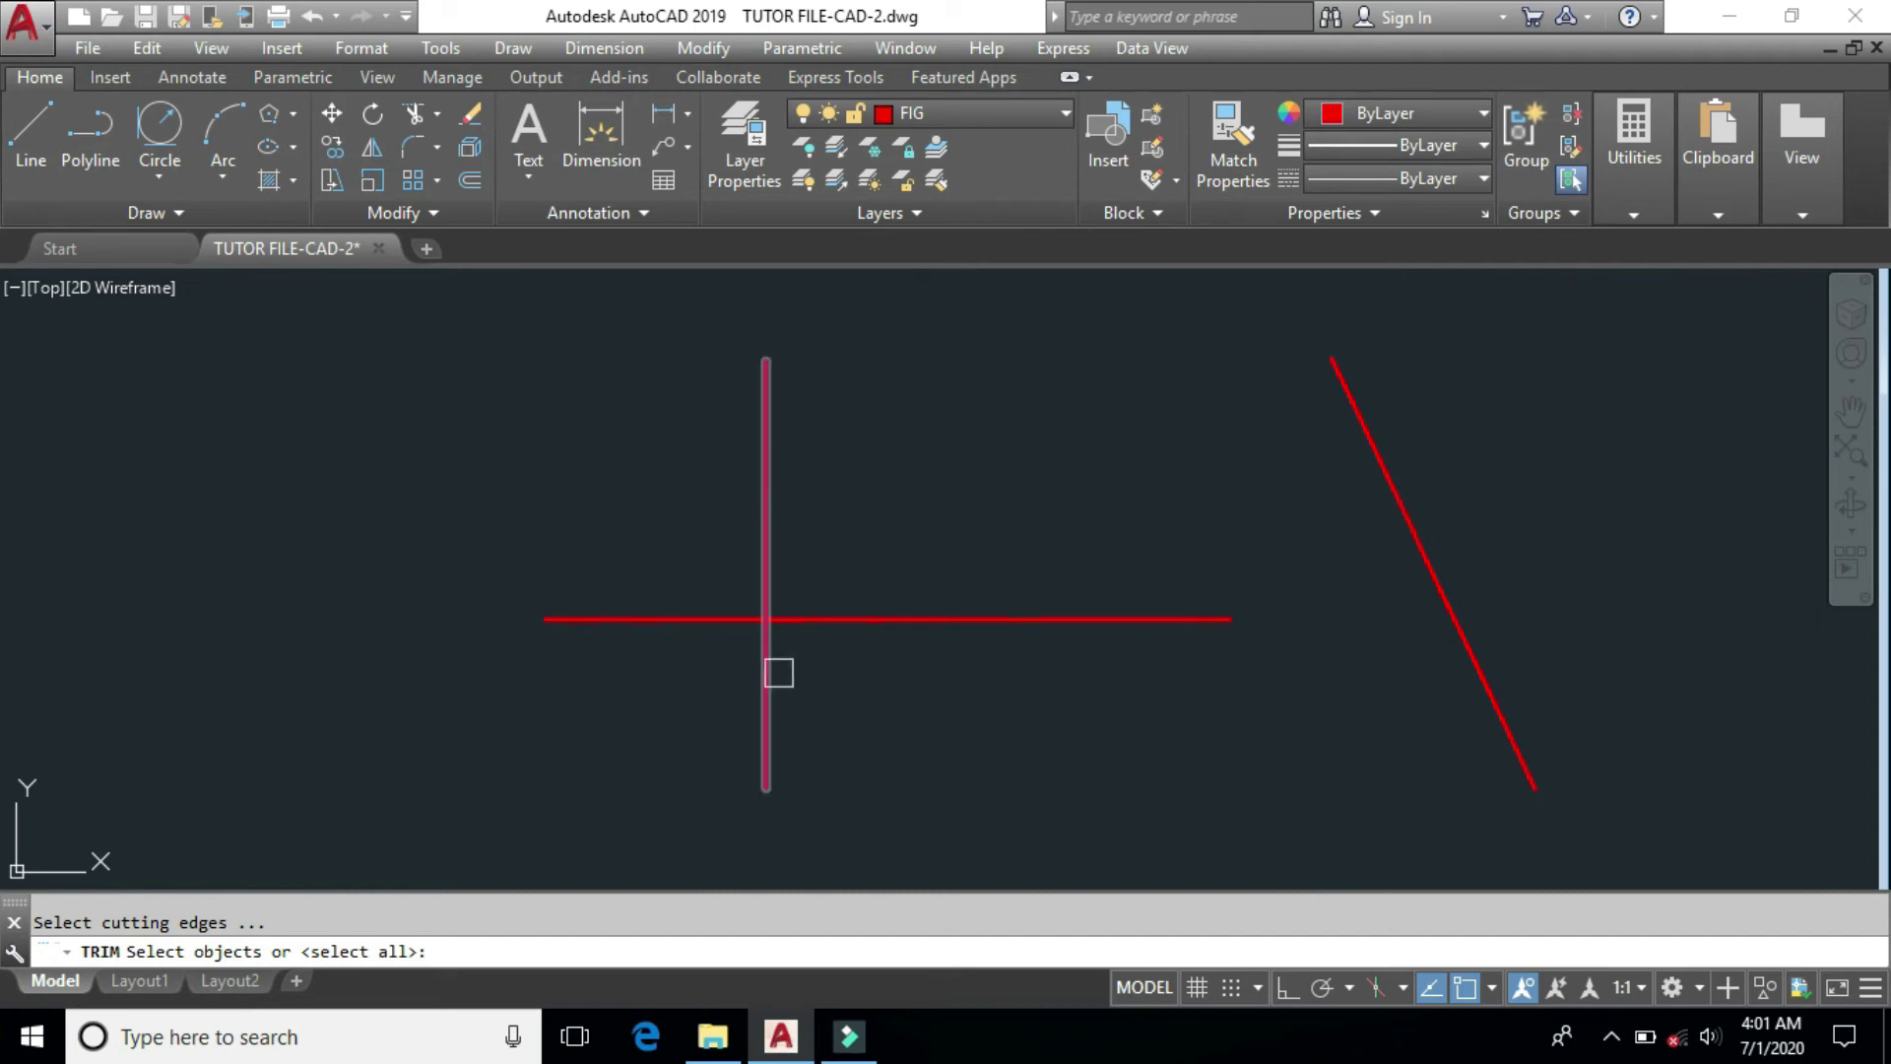
pyautogui.click(767, 451)
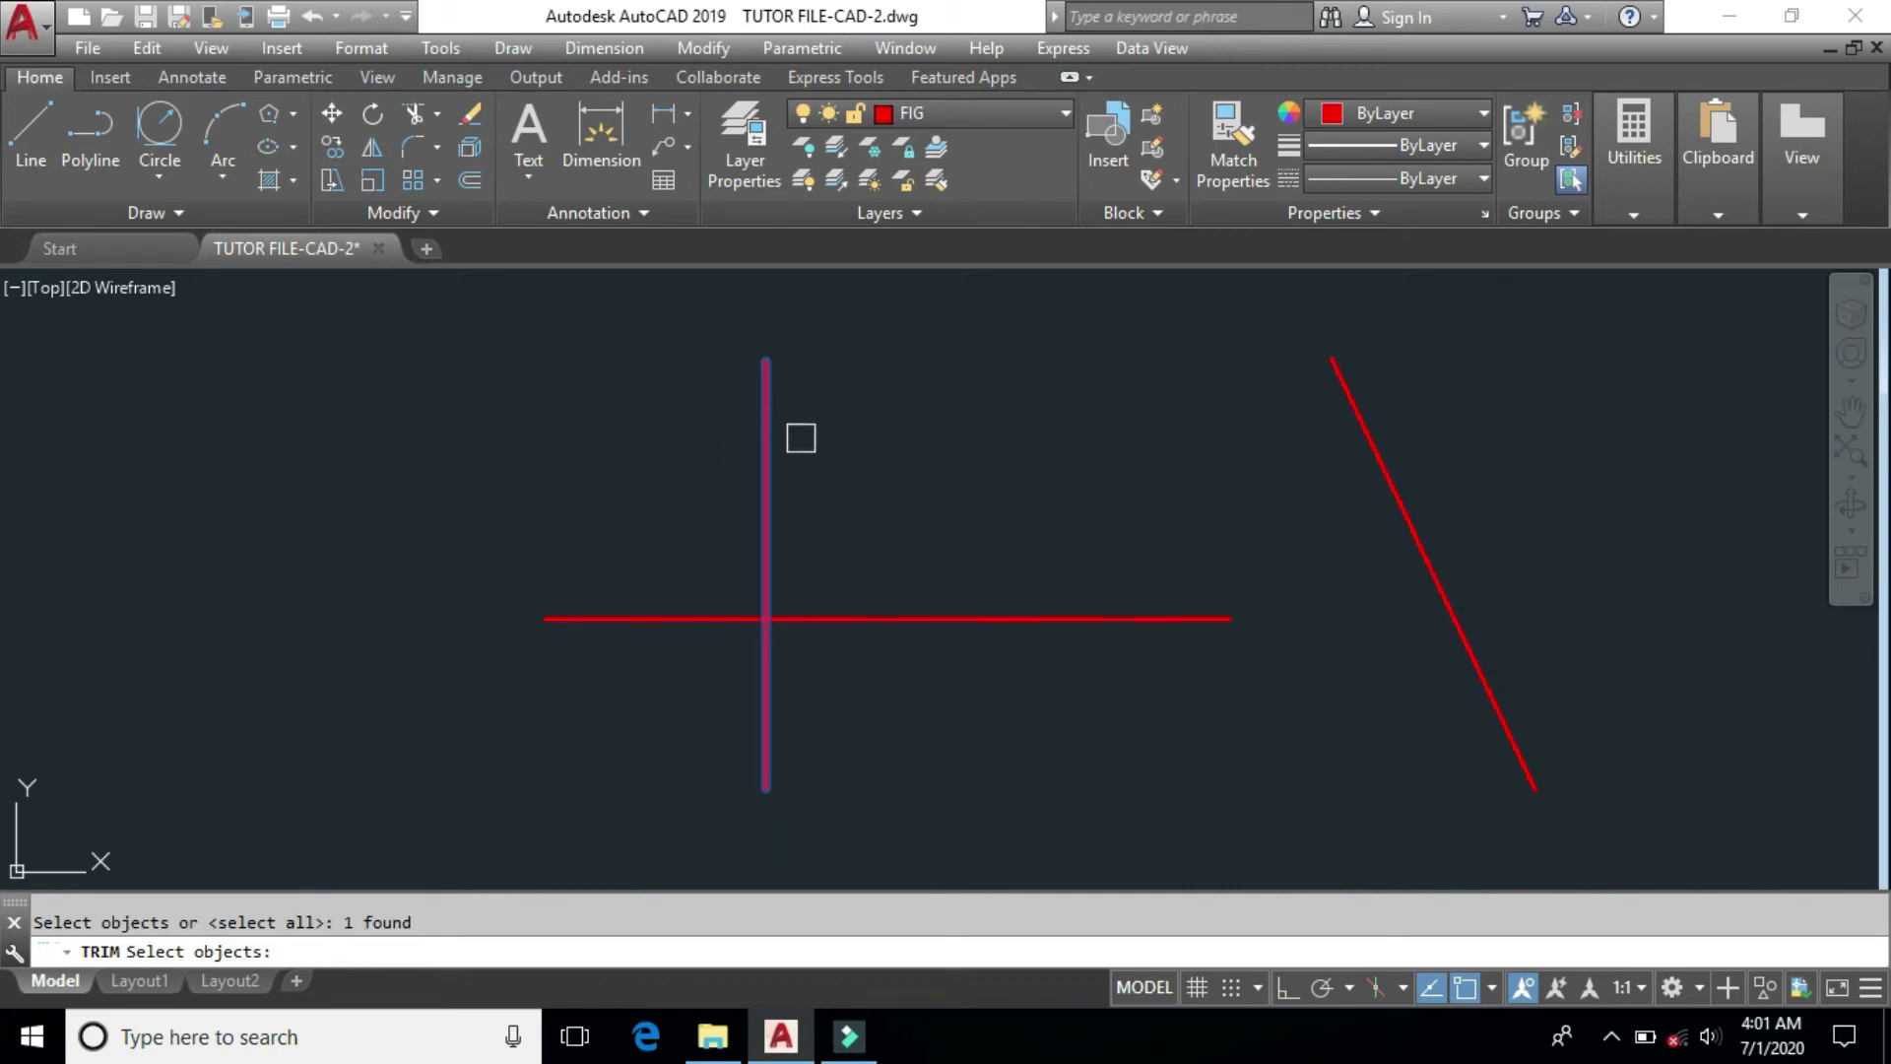
pyautogui.press('Return')
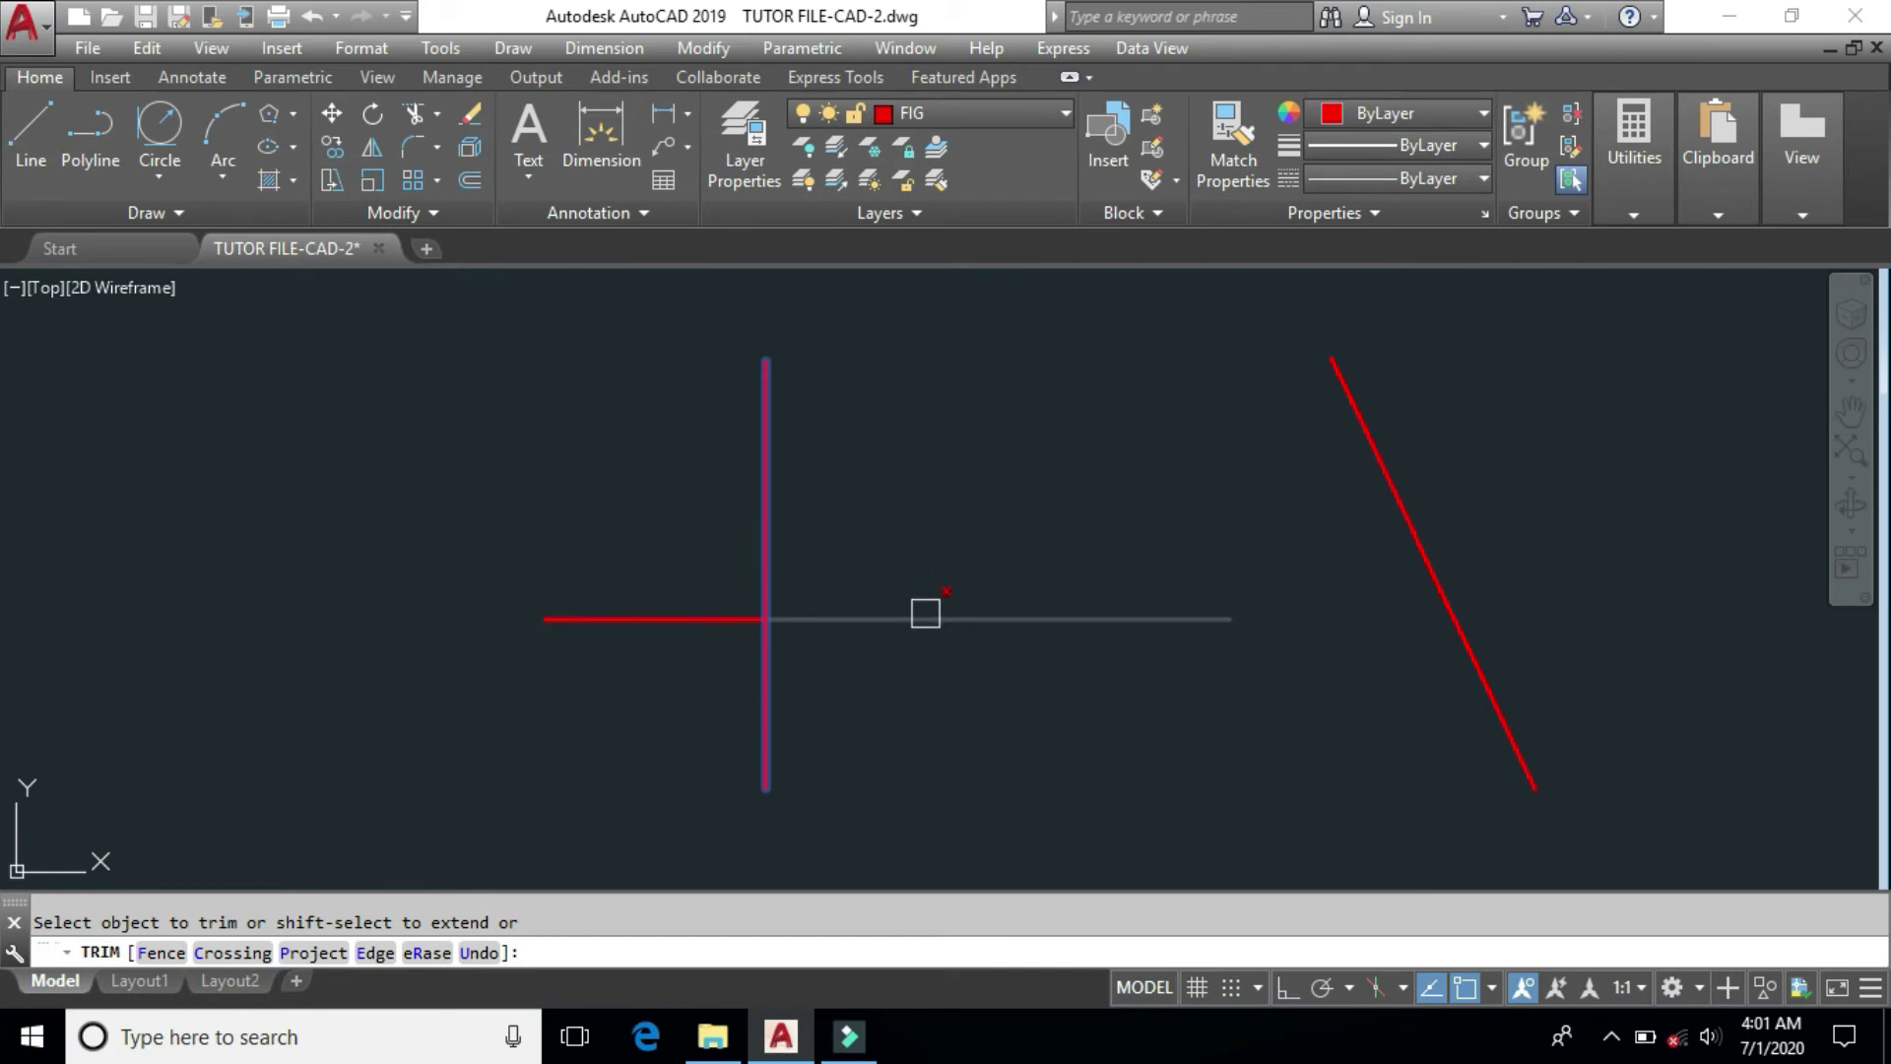
pyautogui.click(683, 610)
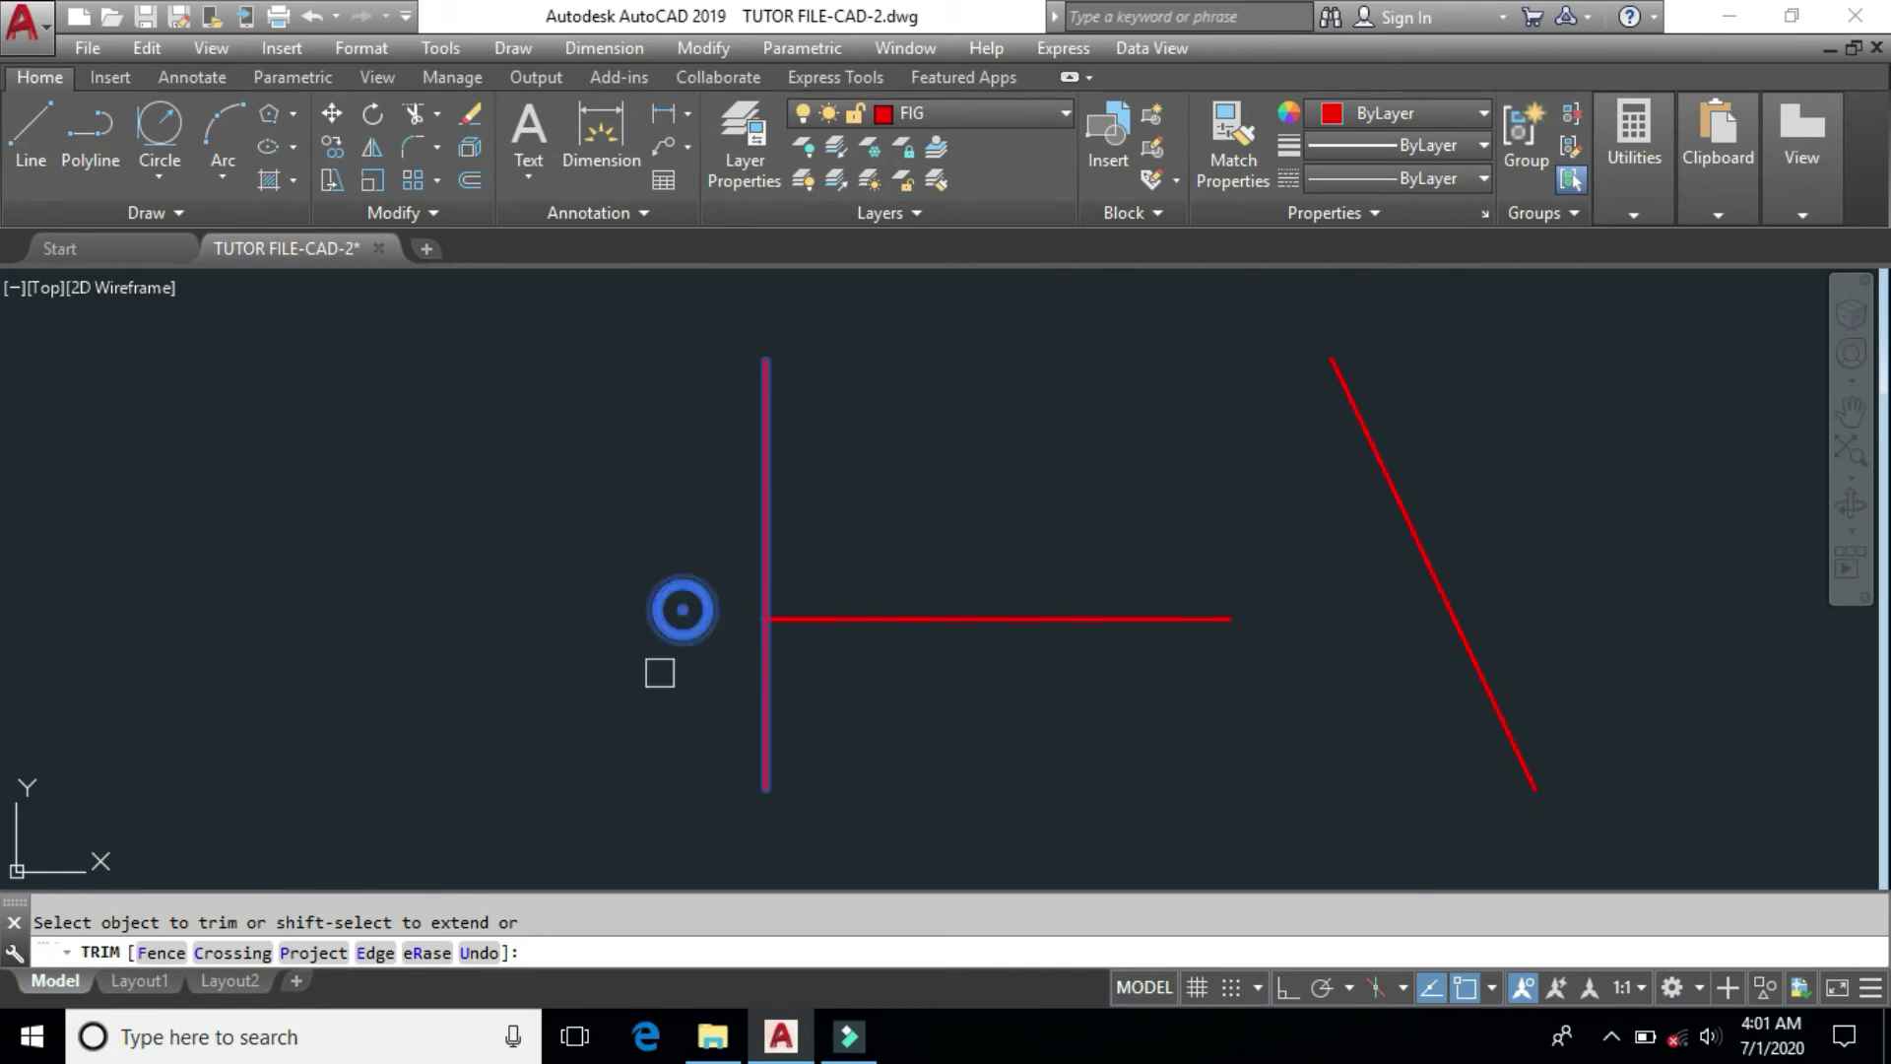
pyautogui.press('Return')
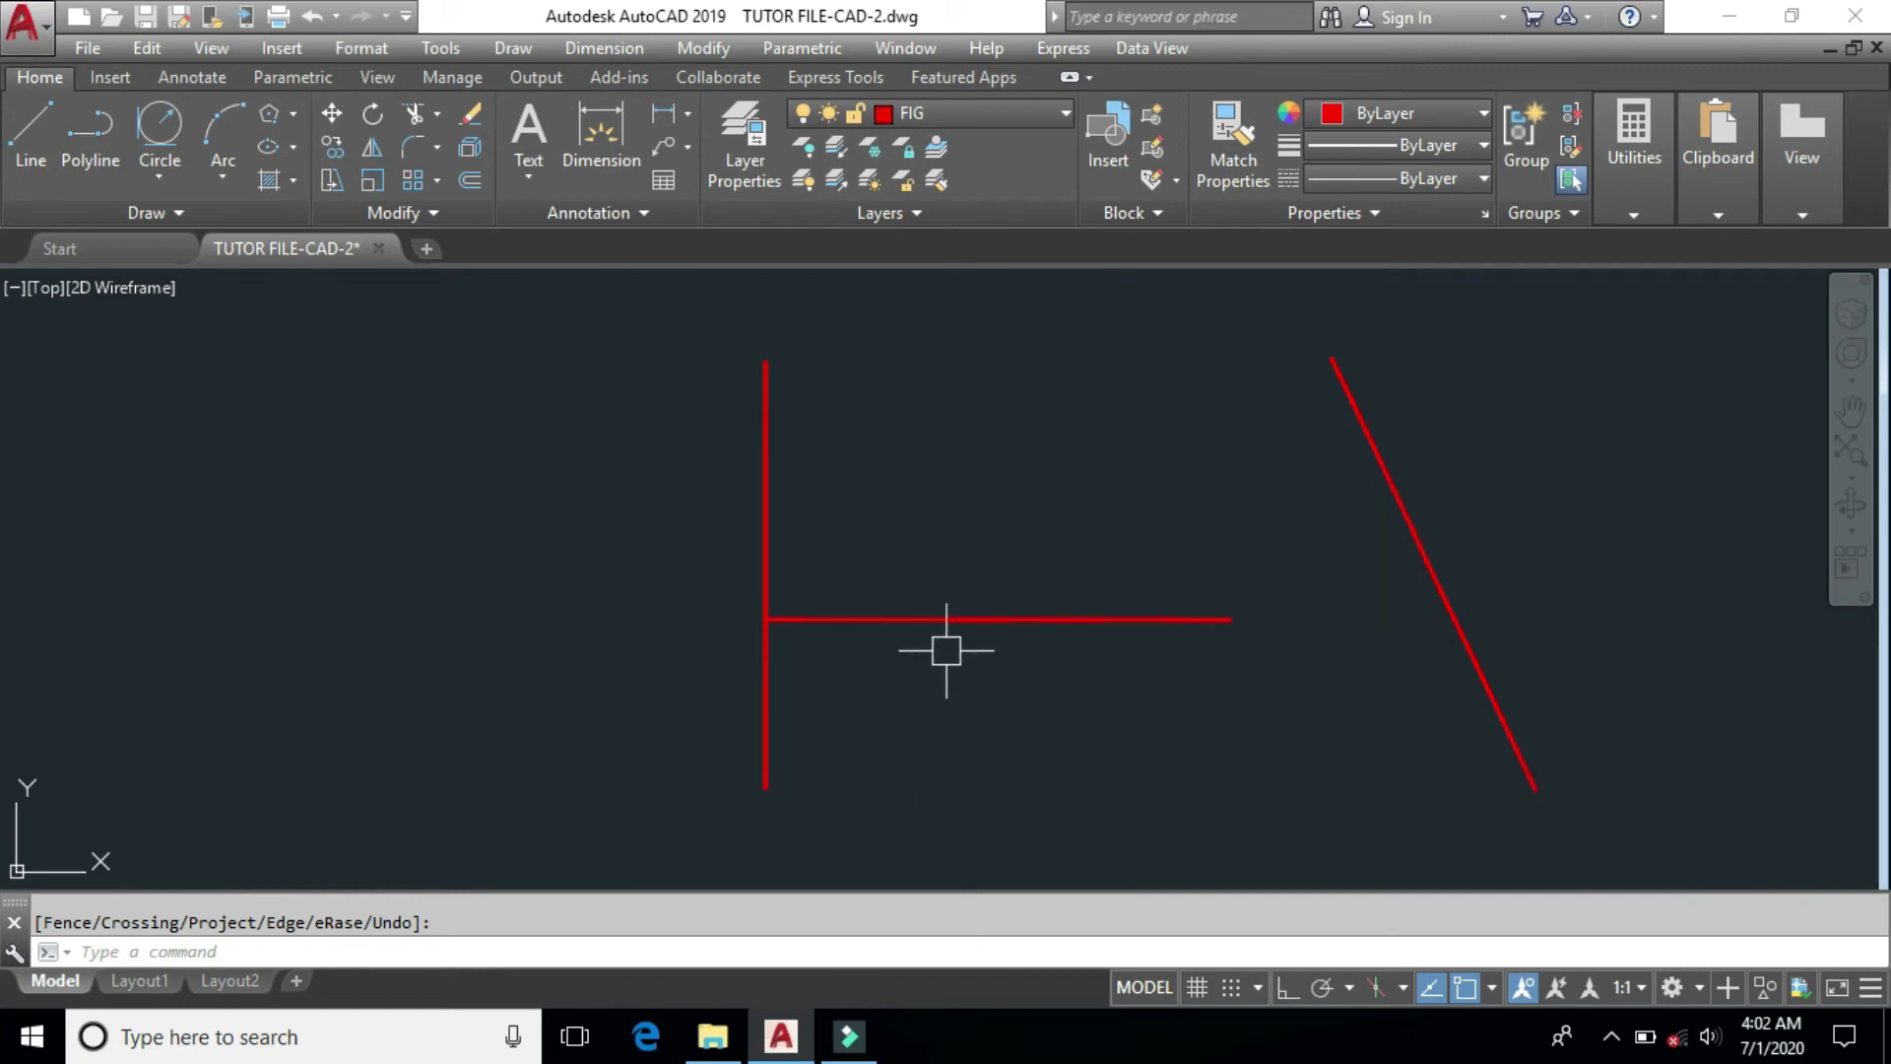
# Step: Trim the vertical line below the horizontal one, then undo to restore the full cross
pyautogui.write('t')
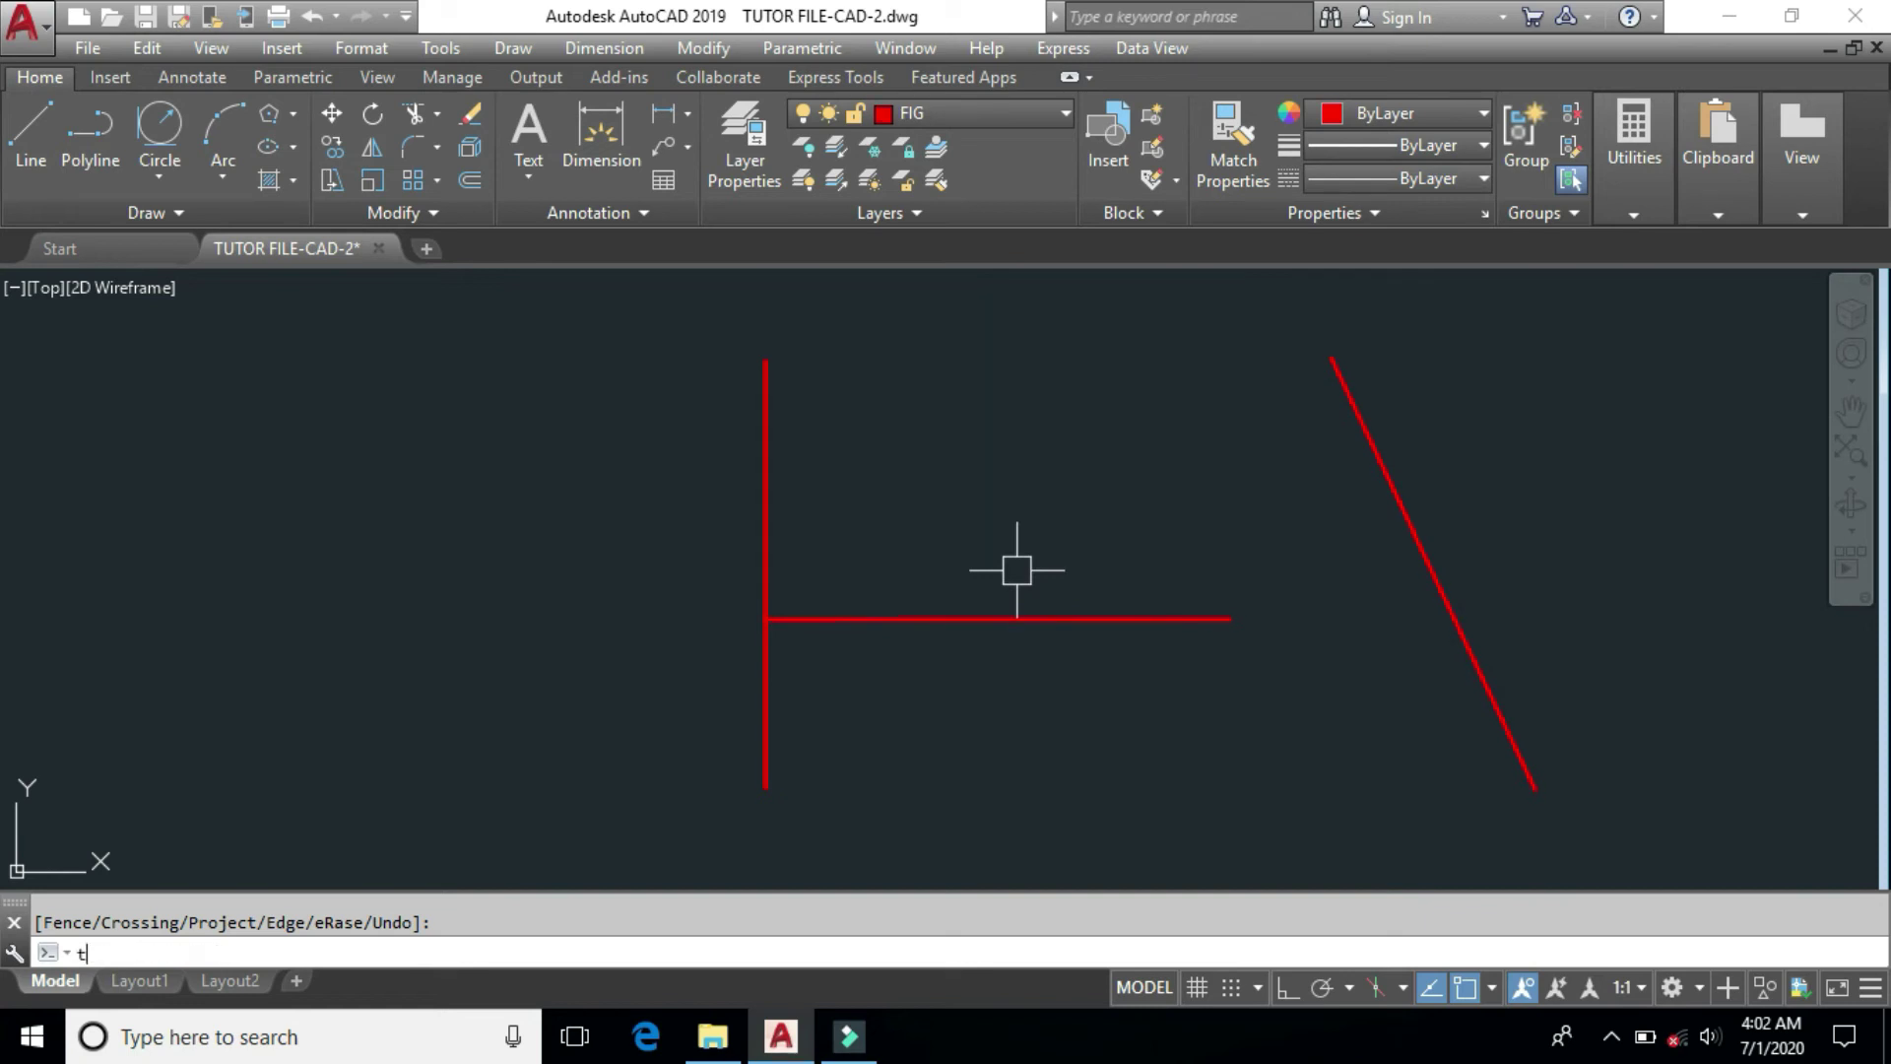
pyautogui.write('s or')
pyautogui.press('Return')
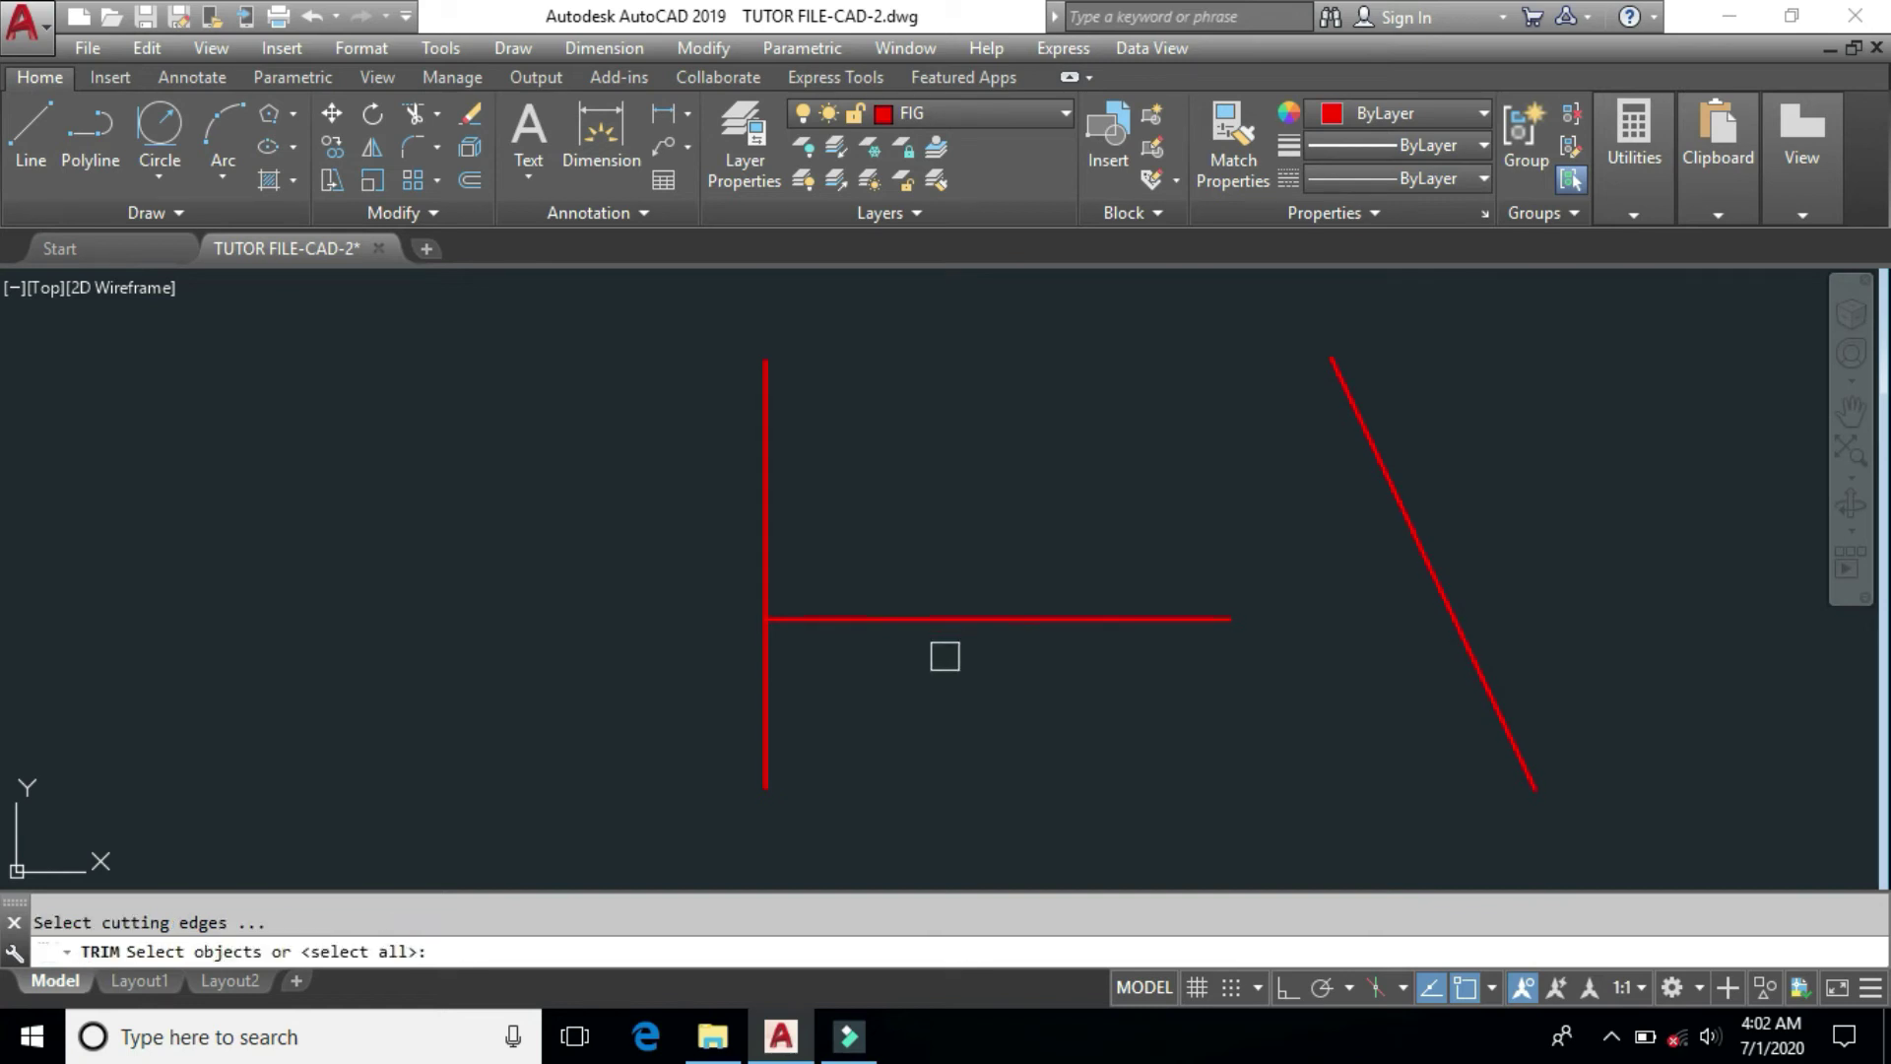
pyautogui.click(950, 620)
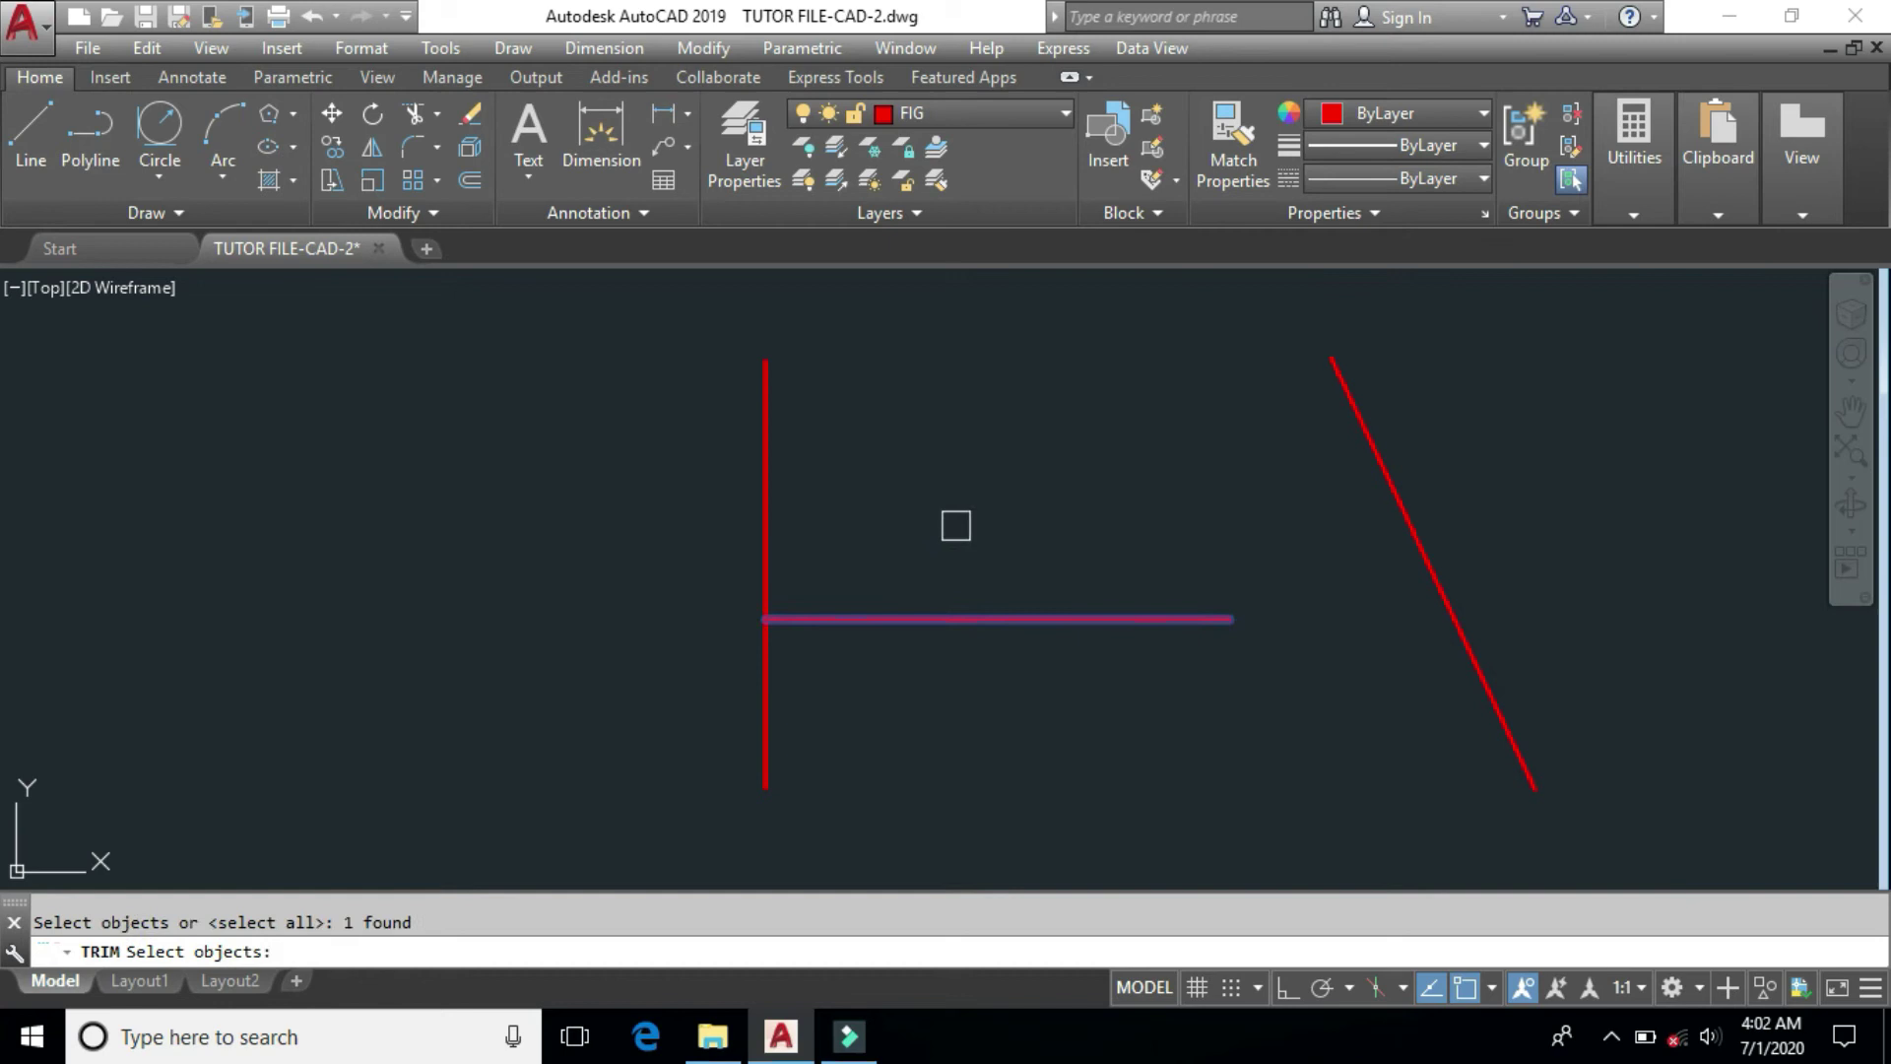
pyautogui.press('Return')
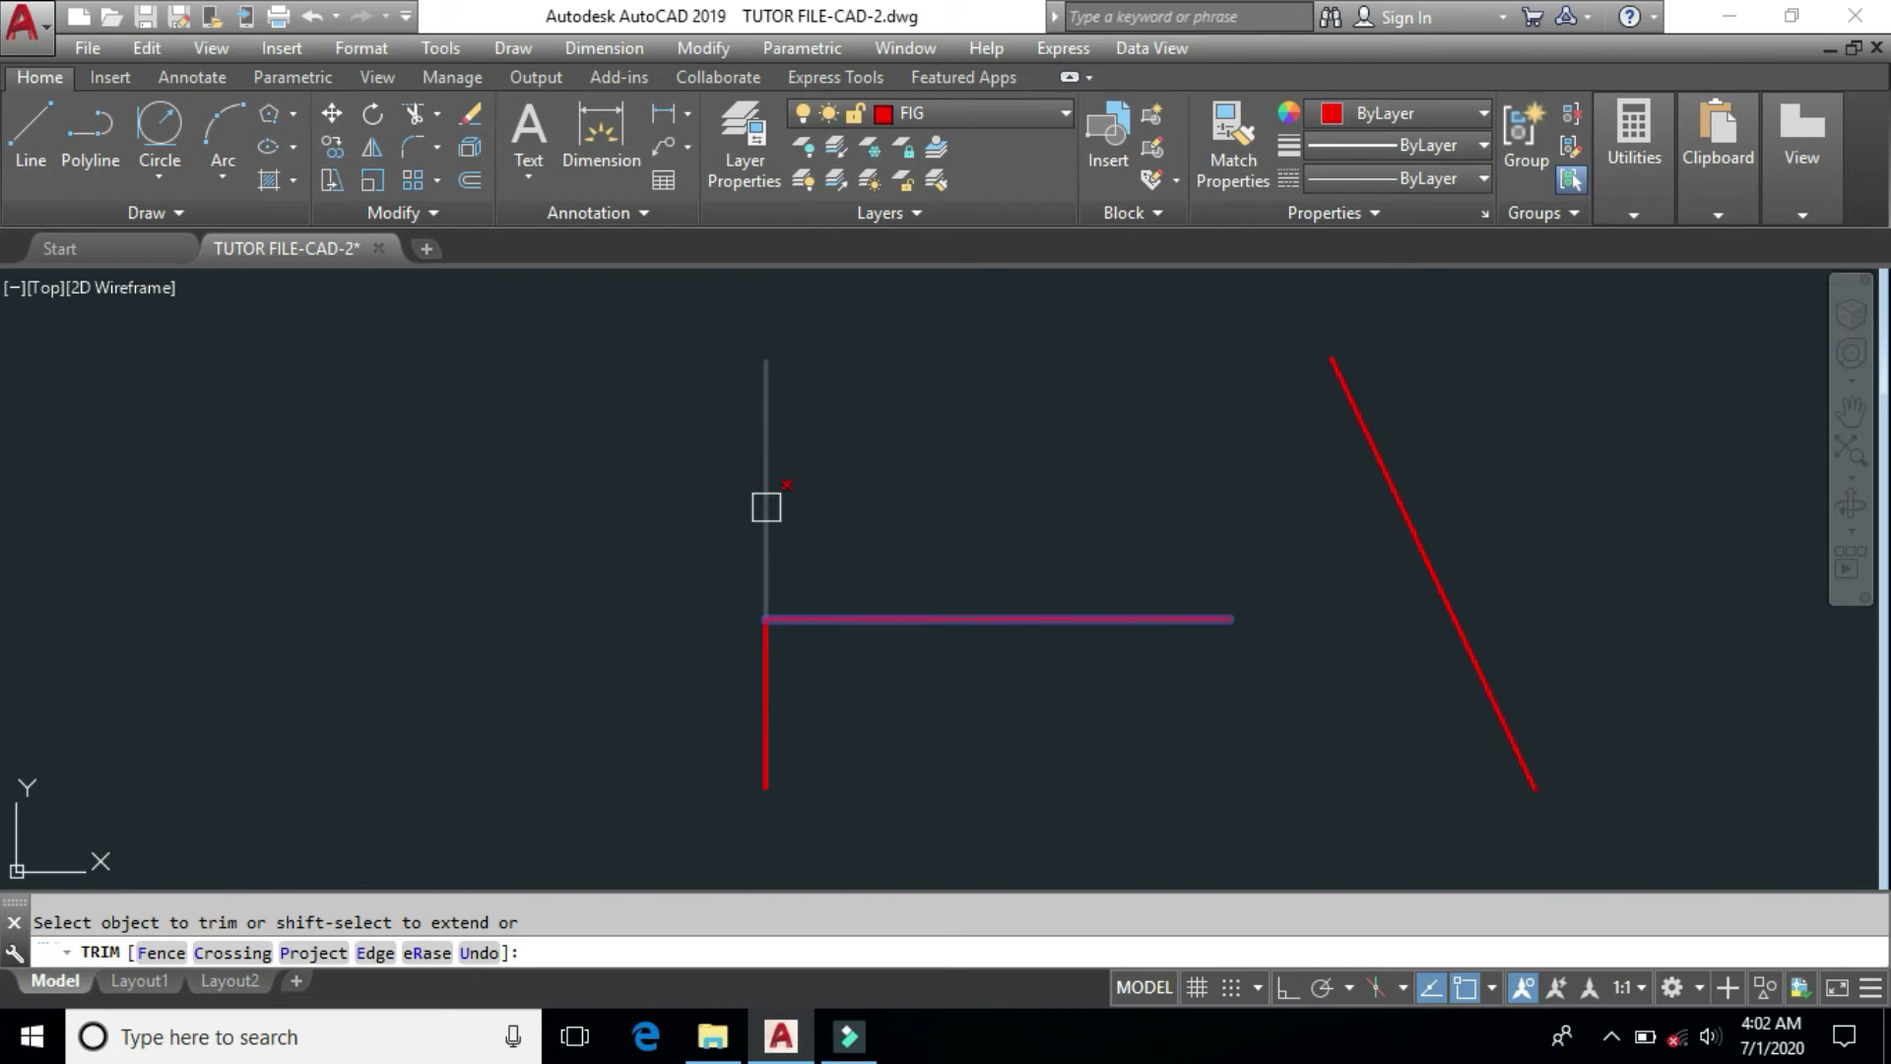
pyautogui.click(766, 646)
pyautogui.rightClick(940, 458)
pyautogui.click(973, 476)
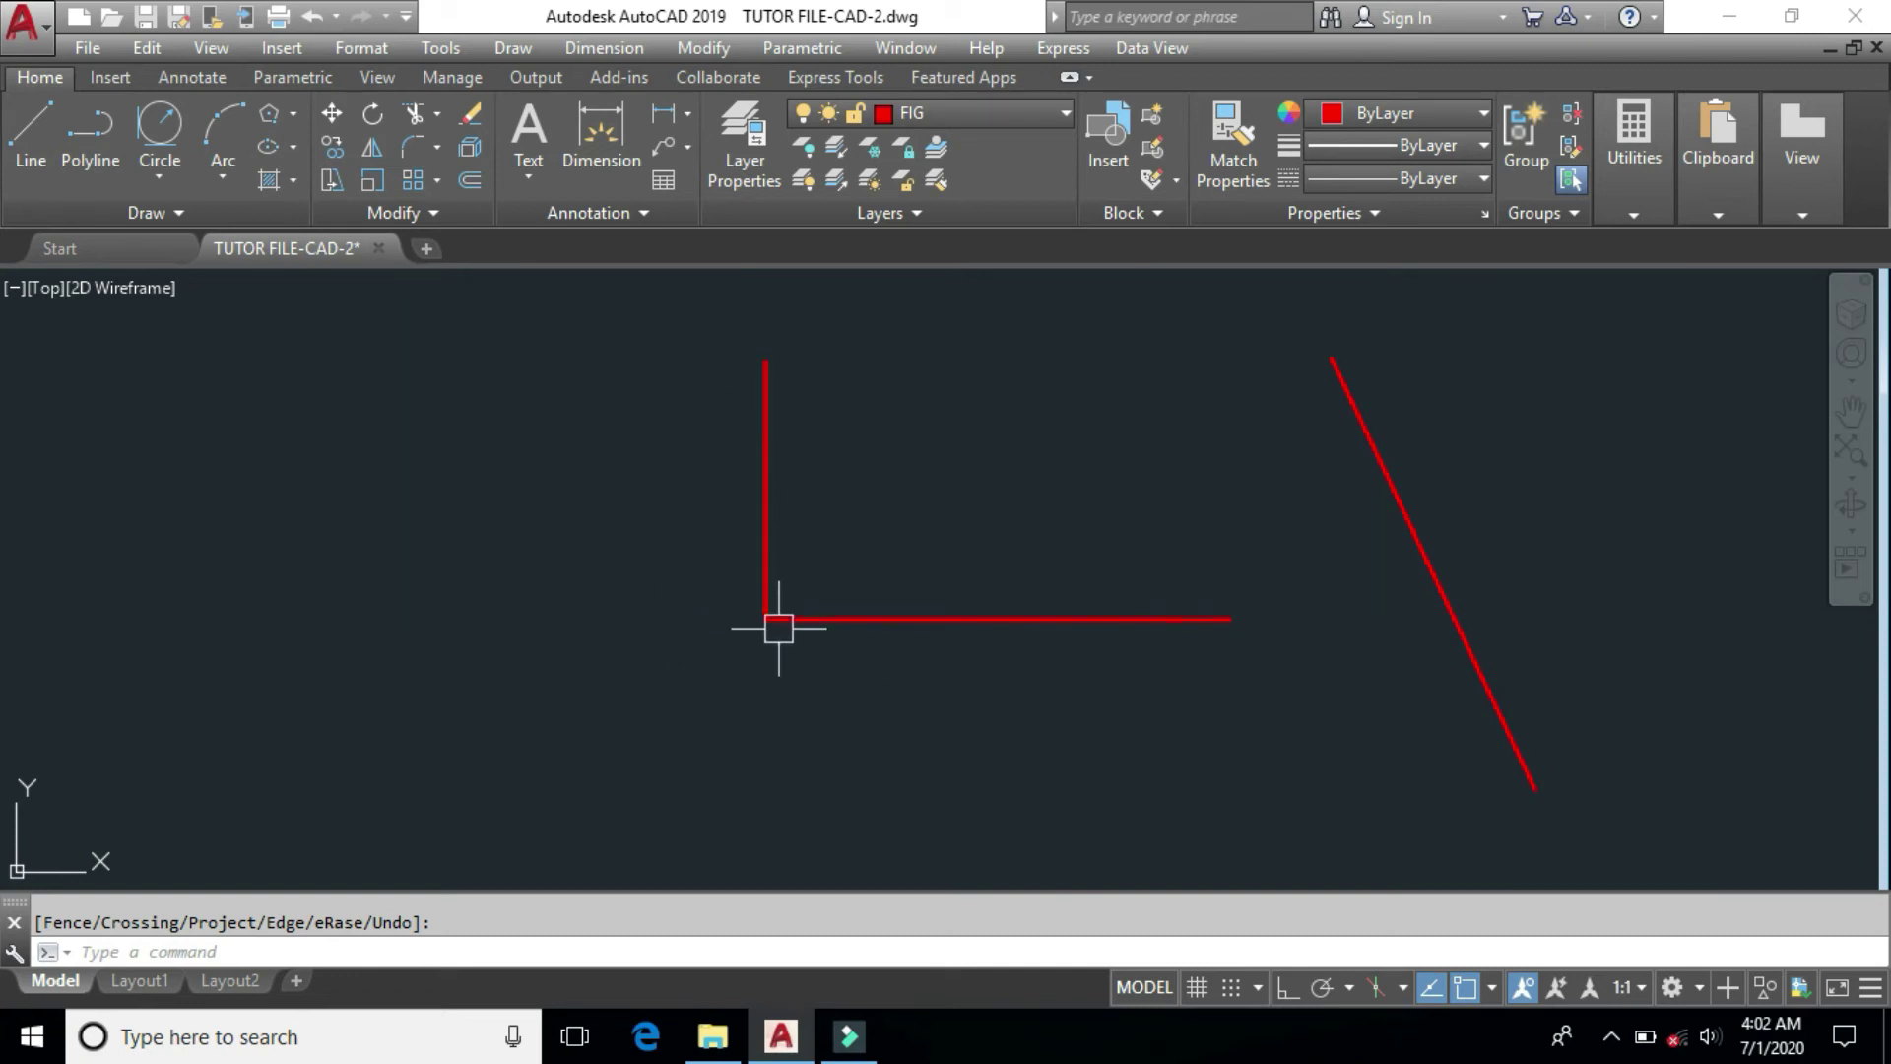
pyautogui.hotkey('ctrl', 'z')
pyautogui.hotkey('ctrl', 'z')
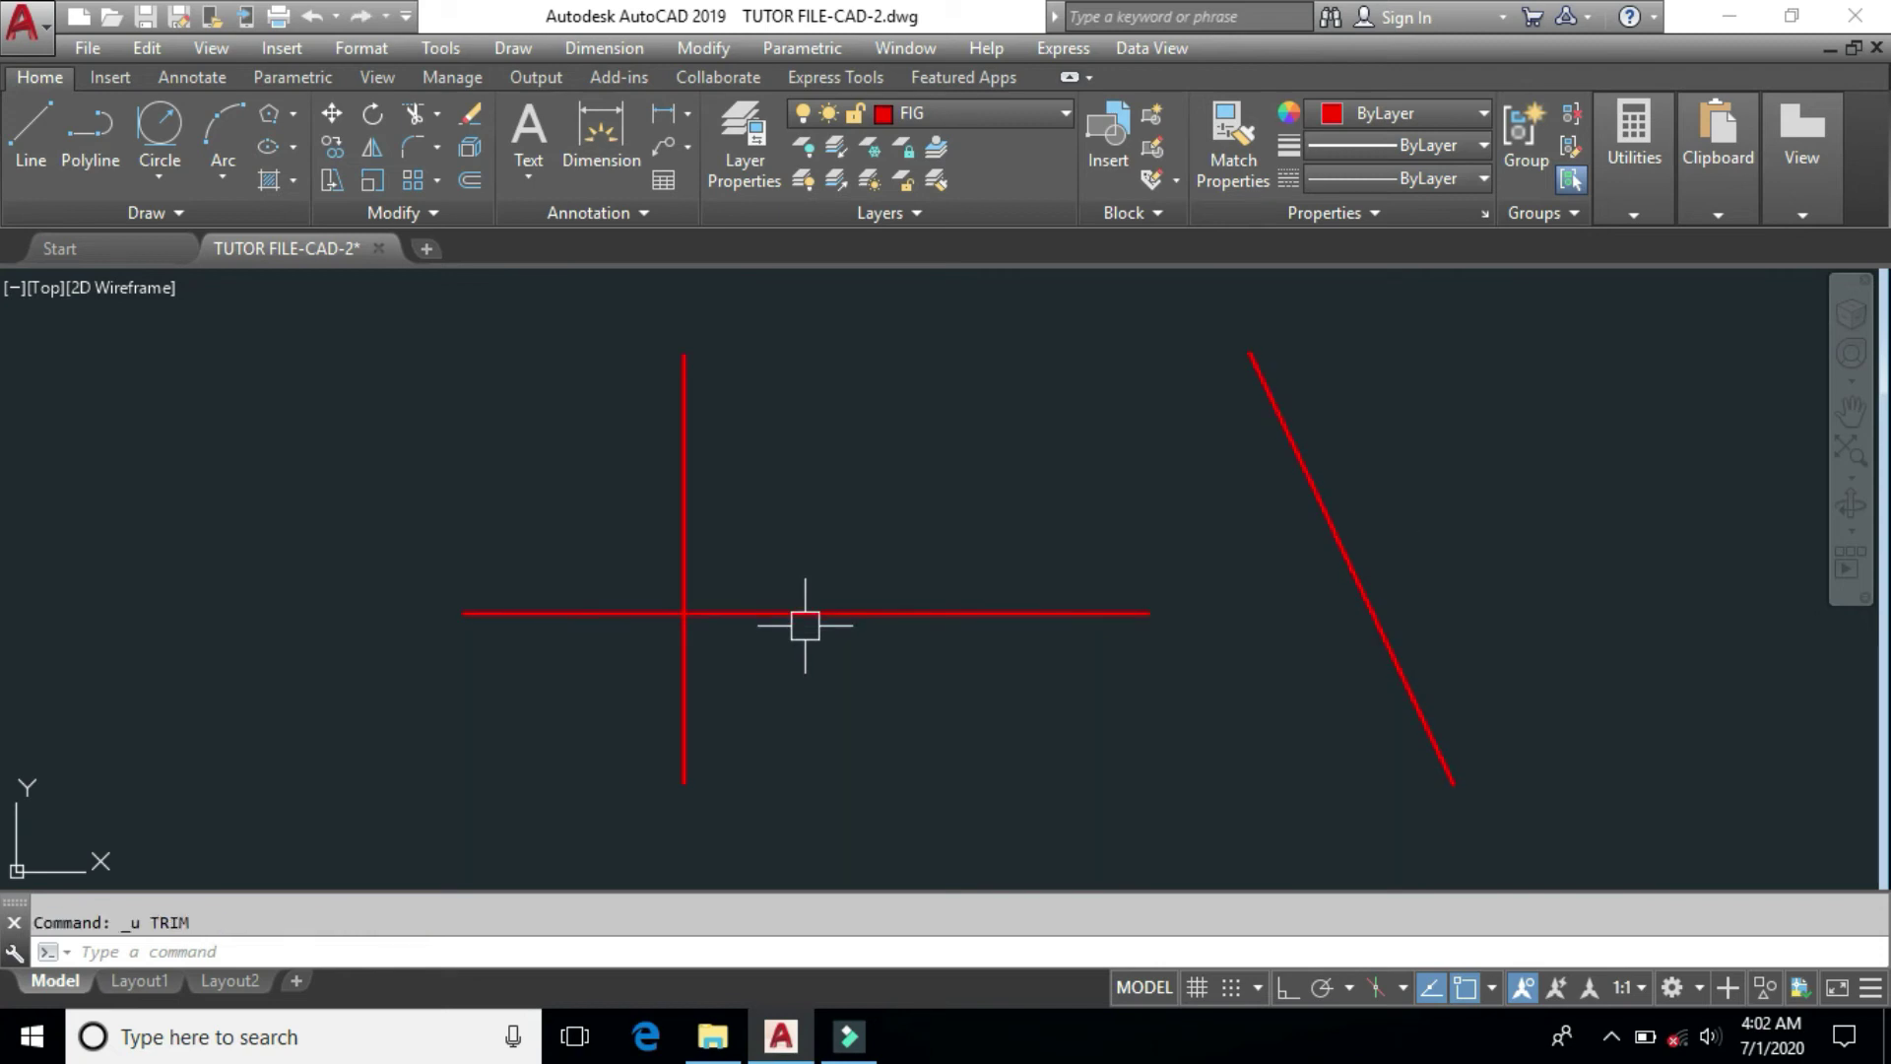
pyautogui.moveTo(1006, 726); pyautogui.dragTo(917, 710, button='middle')
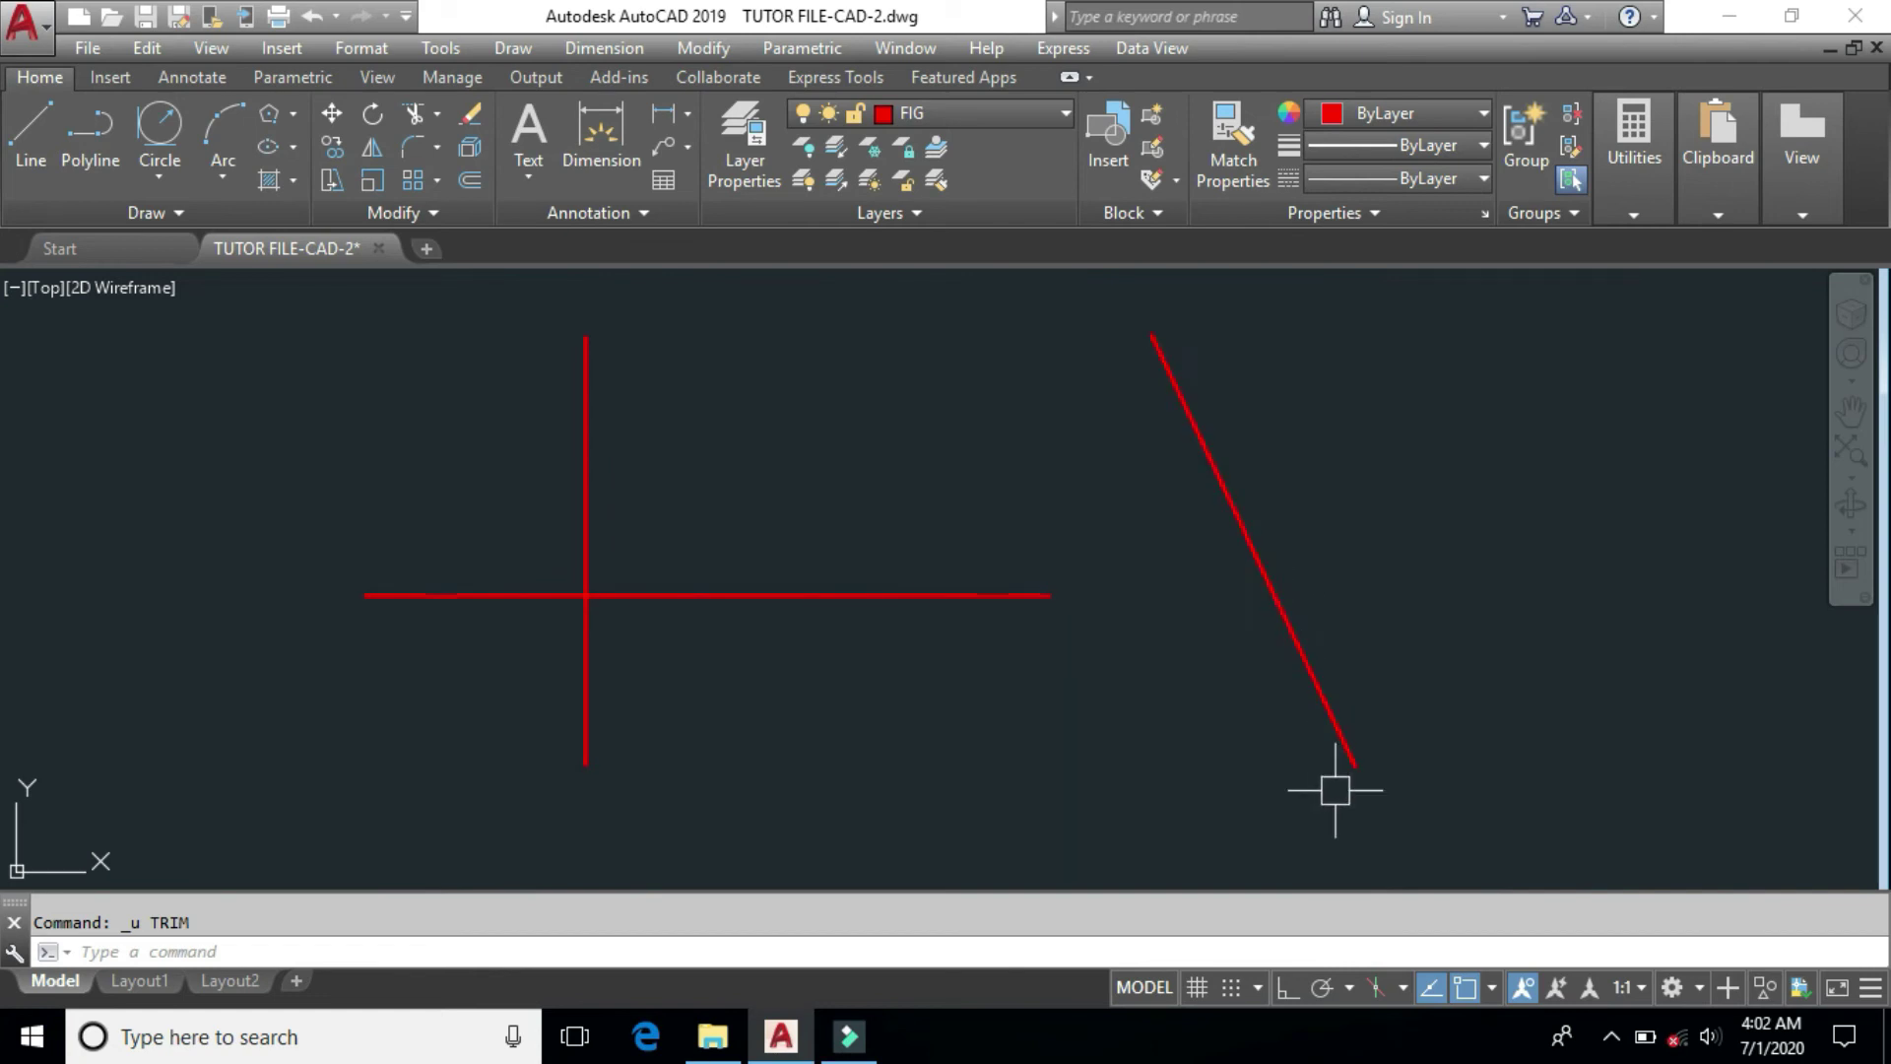
pyautogui.write('ts o')
pyautogui.write('r')
pyautogui.press('Return')
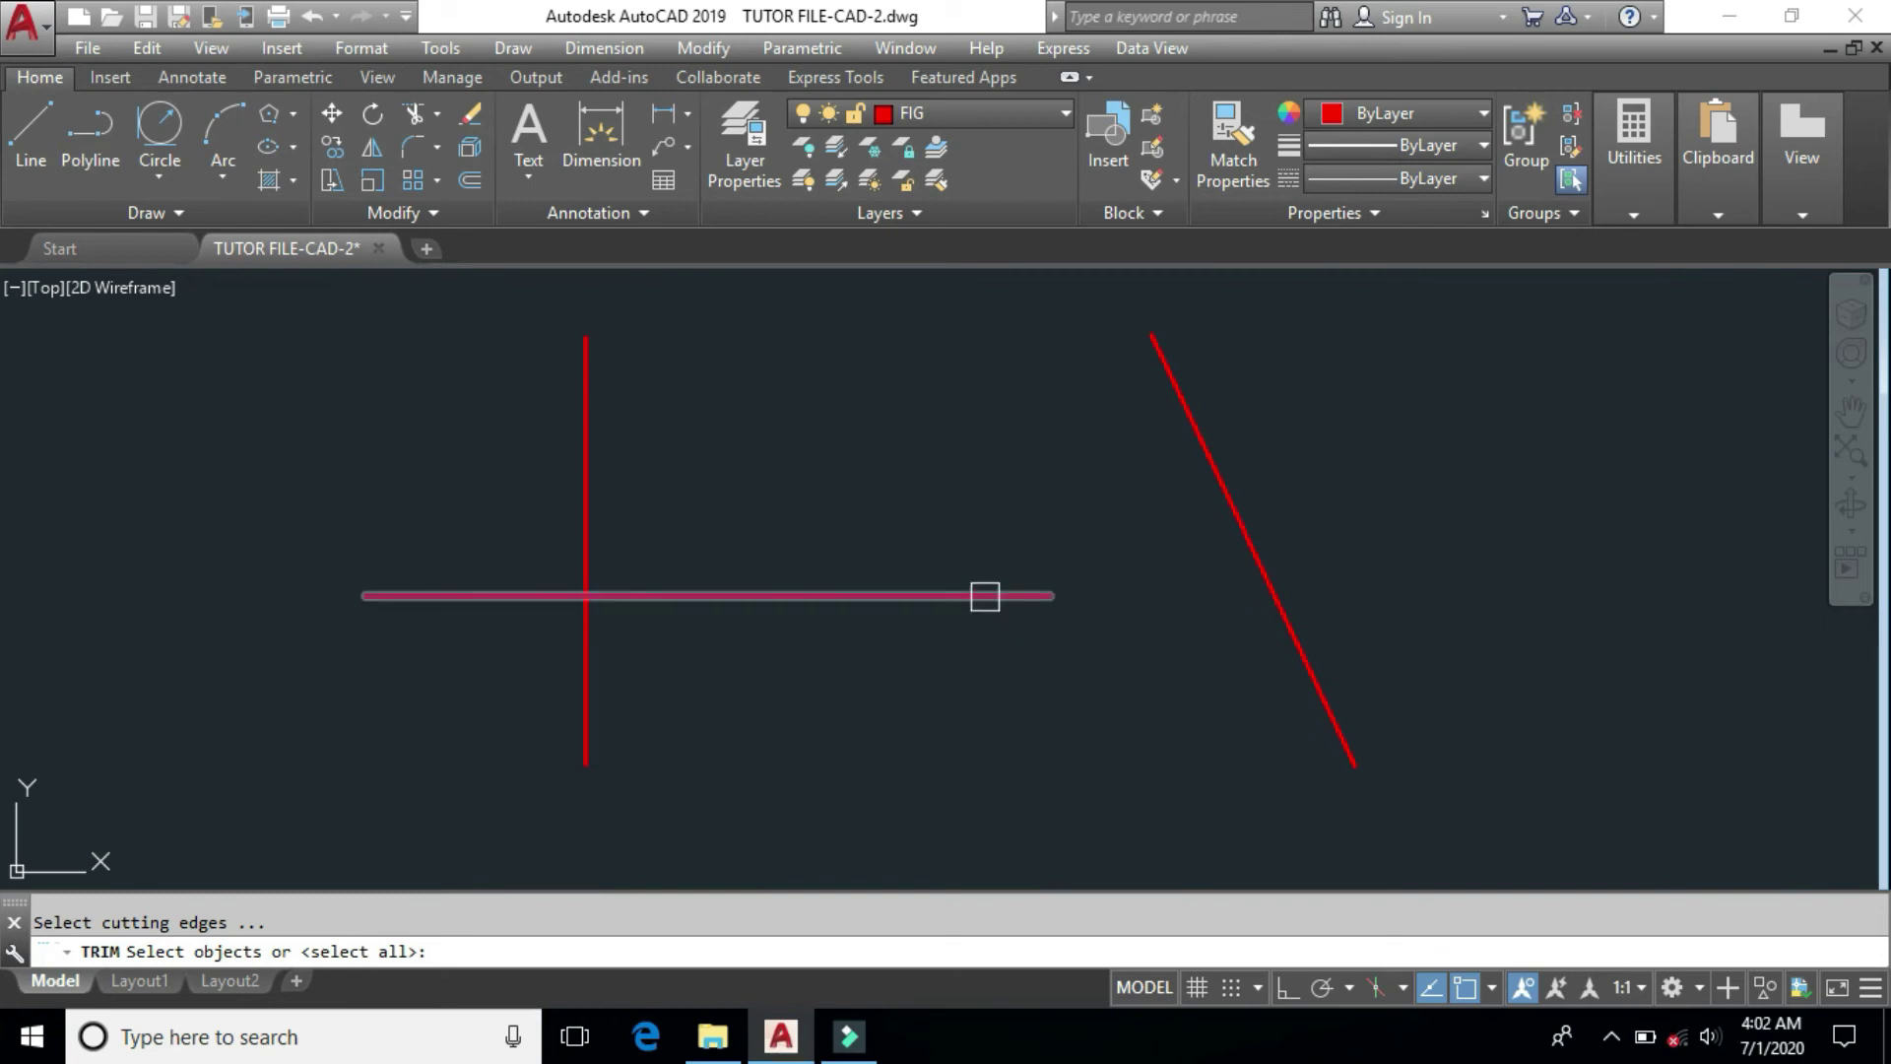
pyautogui.click(985, 595)
pyautogui.press('Return')
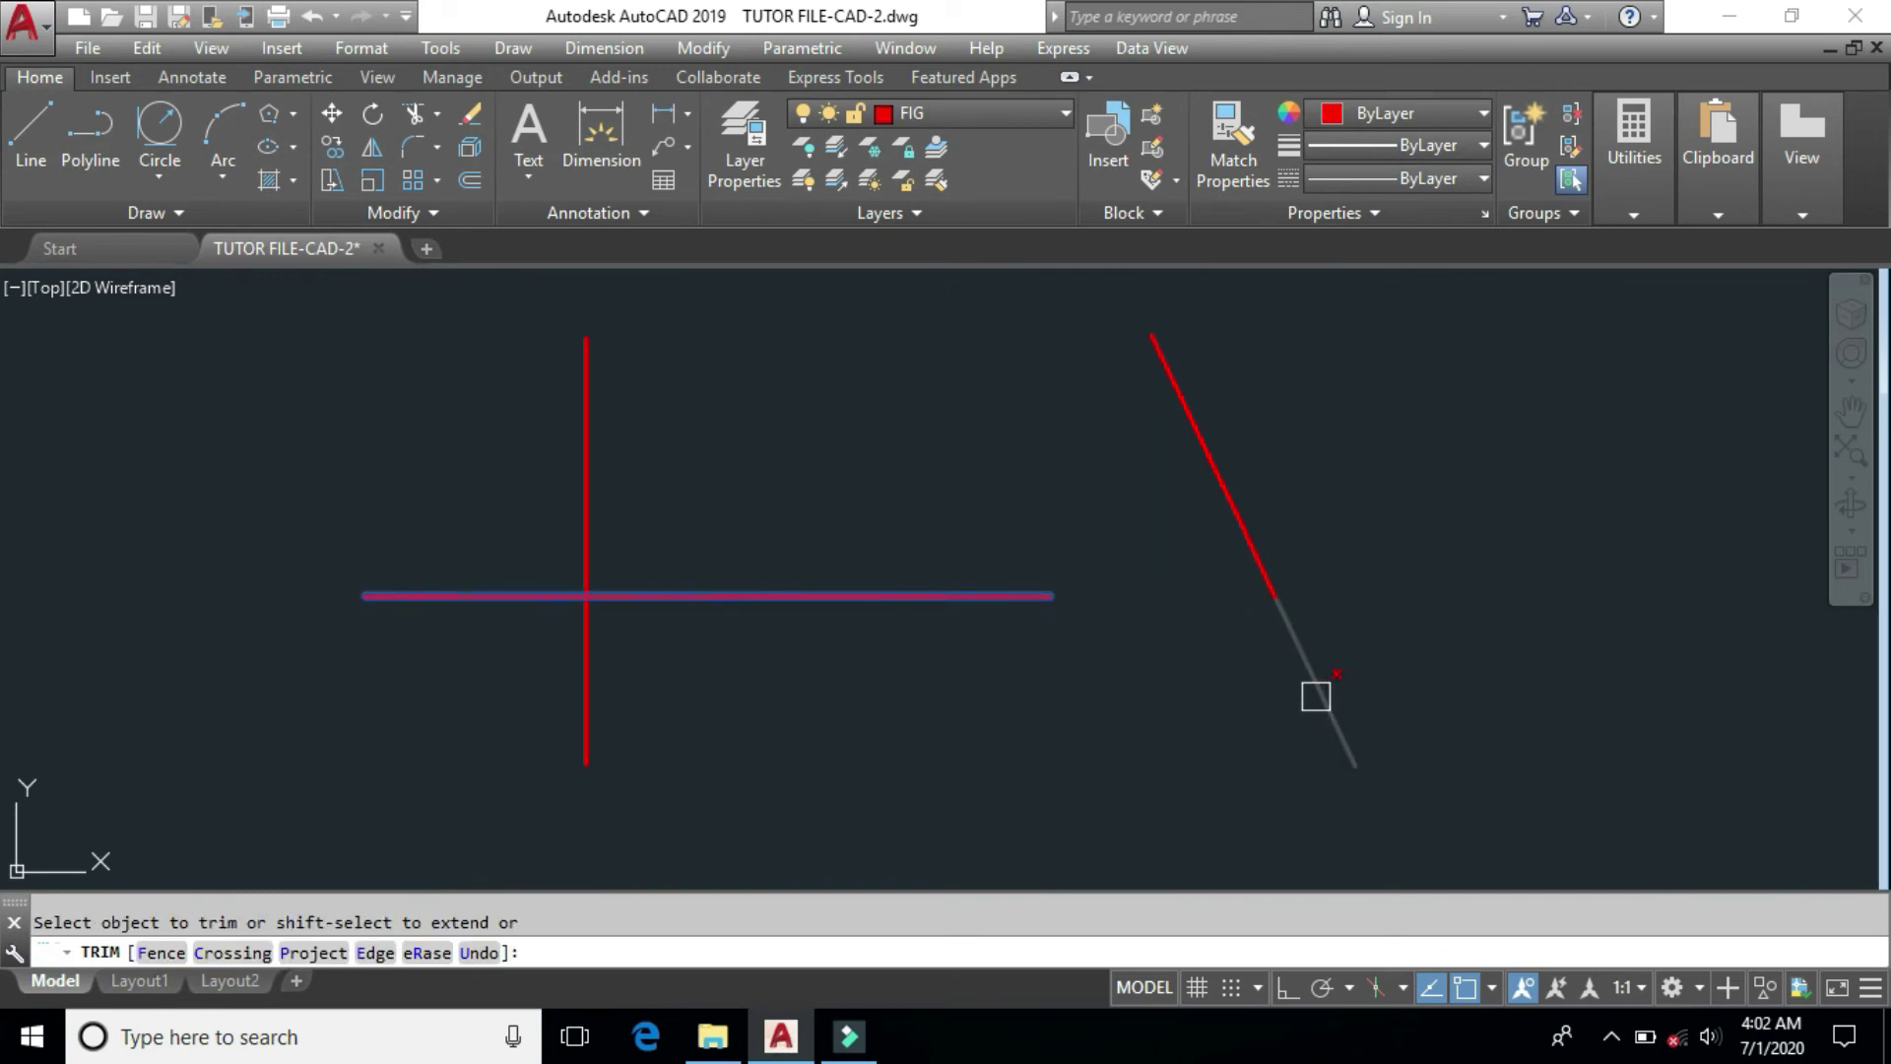
pyautogui.click(1311, 679)
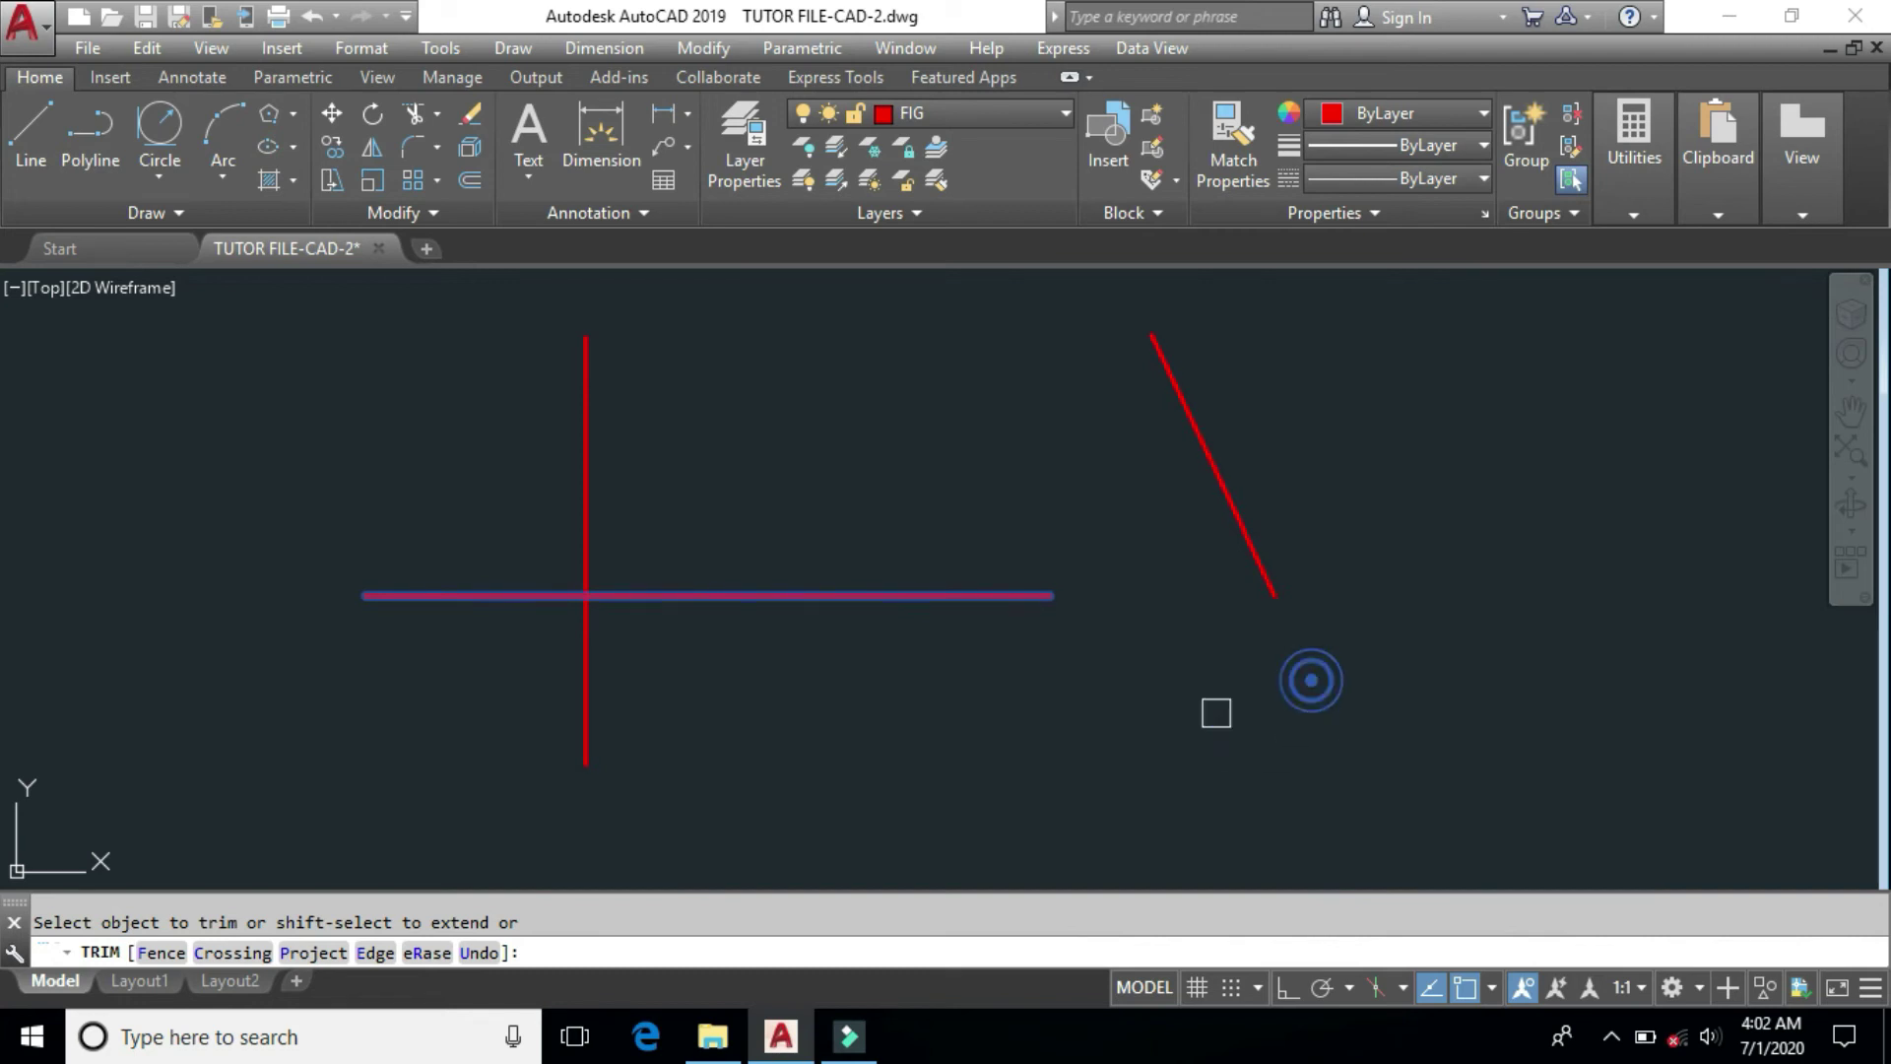
pyautogui.hotkey('ctrl', 'z')
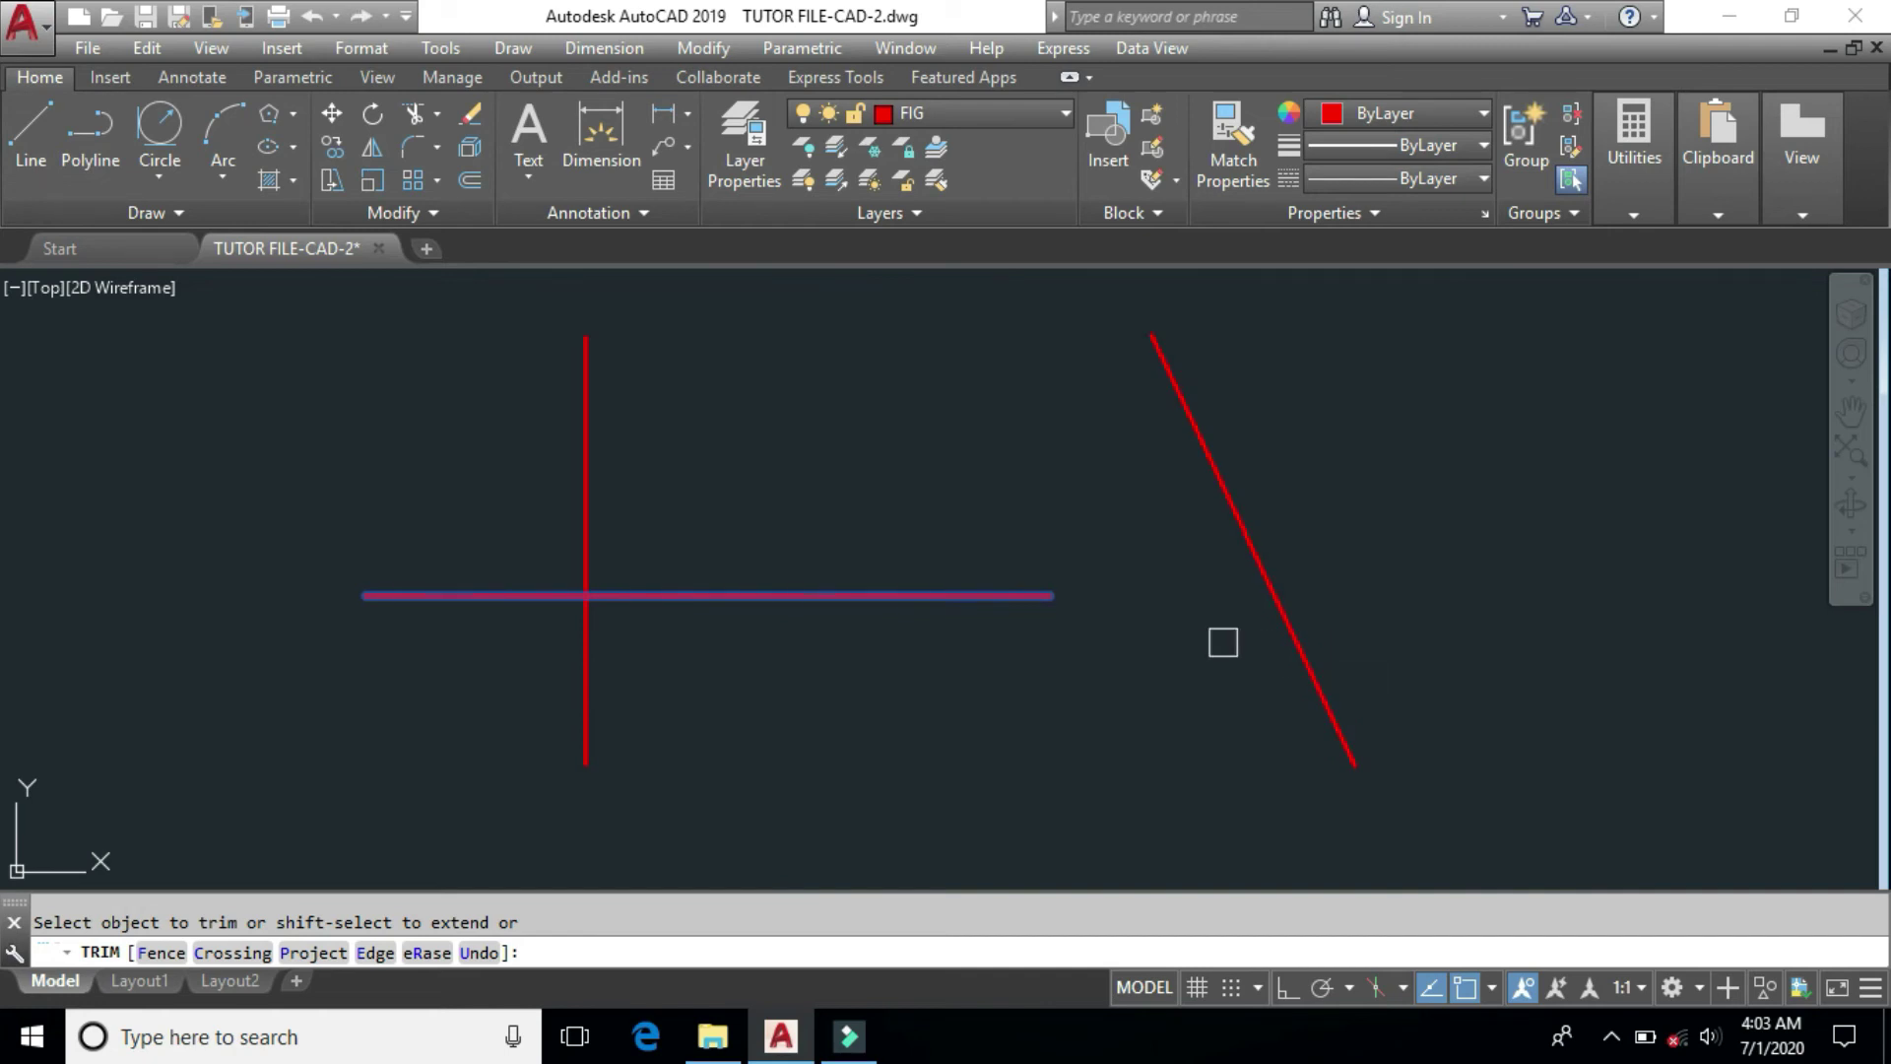
pyautogui.press('Escape')
pyautogui.click(1192, 701)
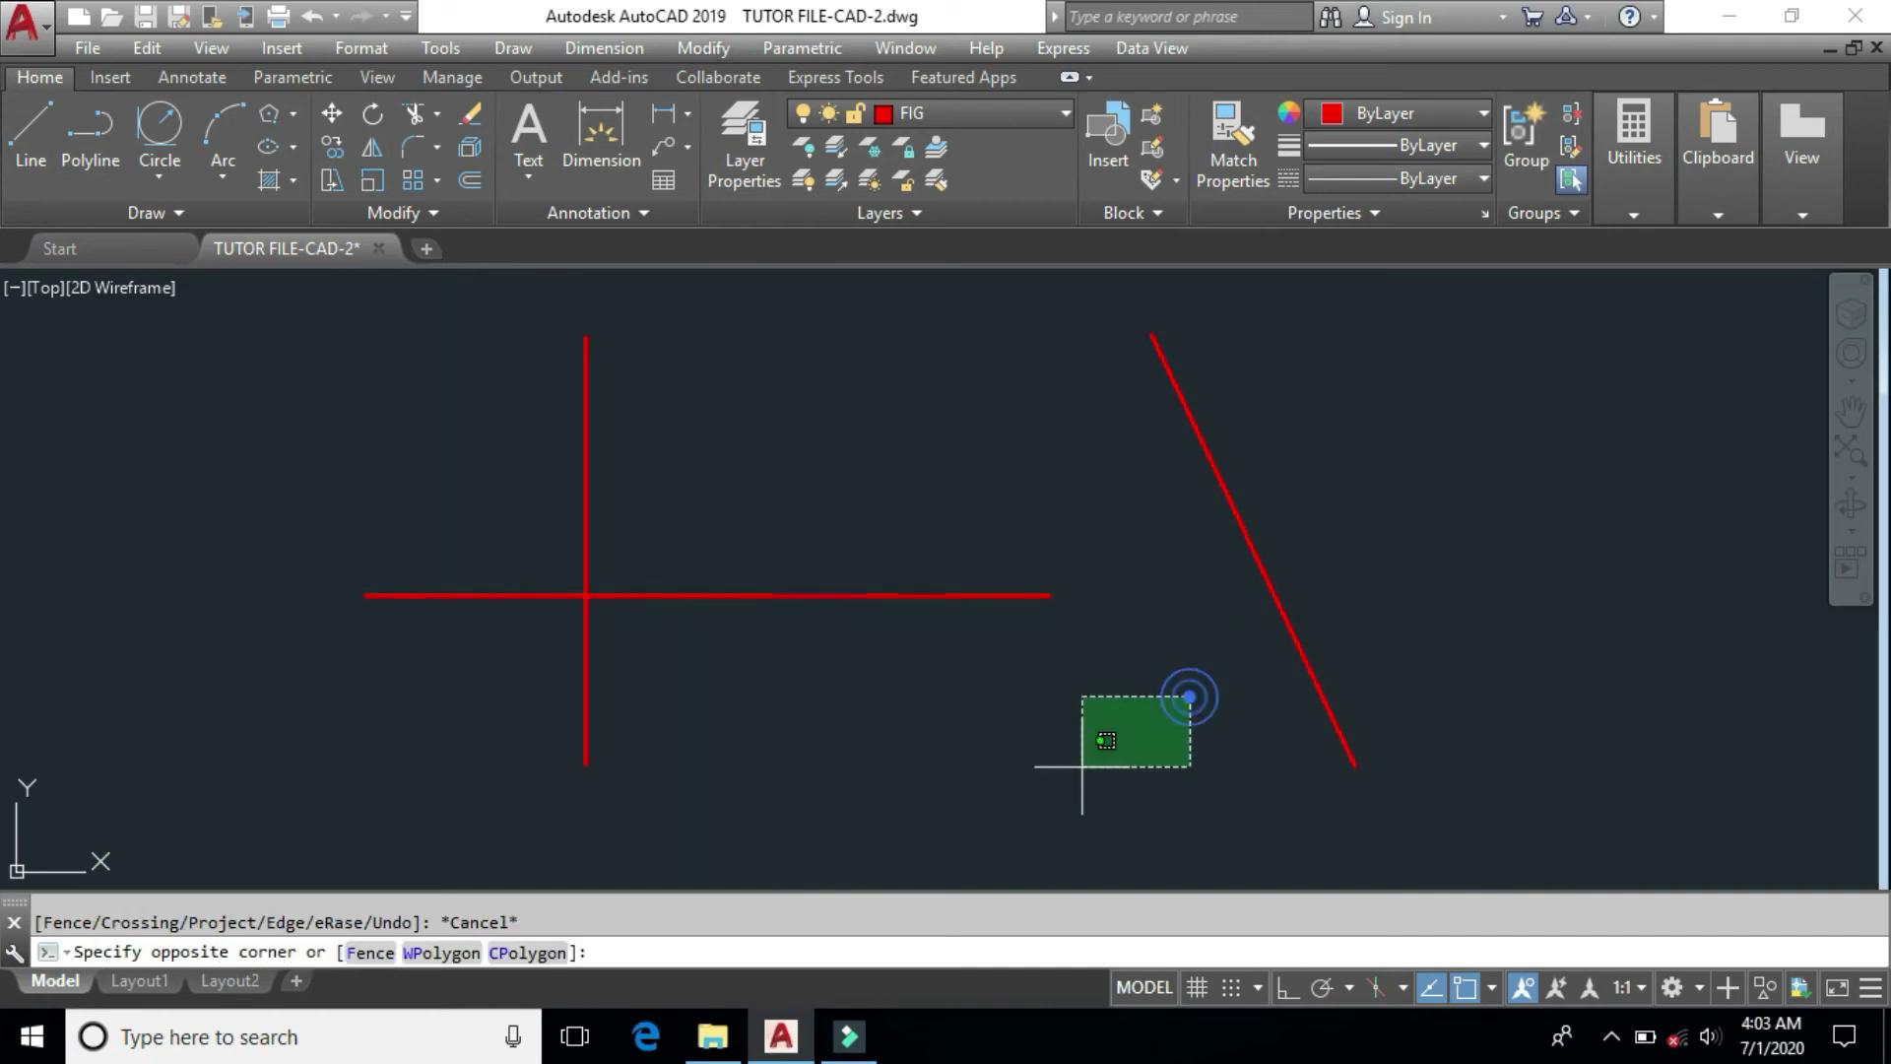
pyautogui.click(1081, 765)
pyautogui.write('ts o')
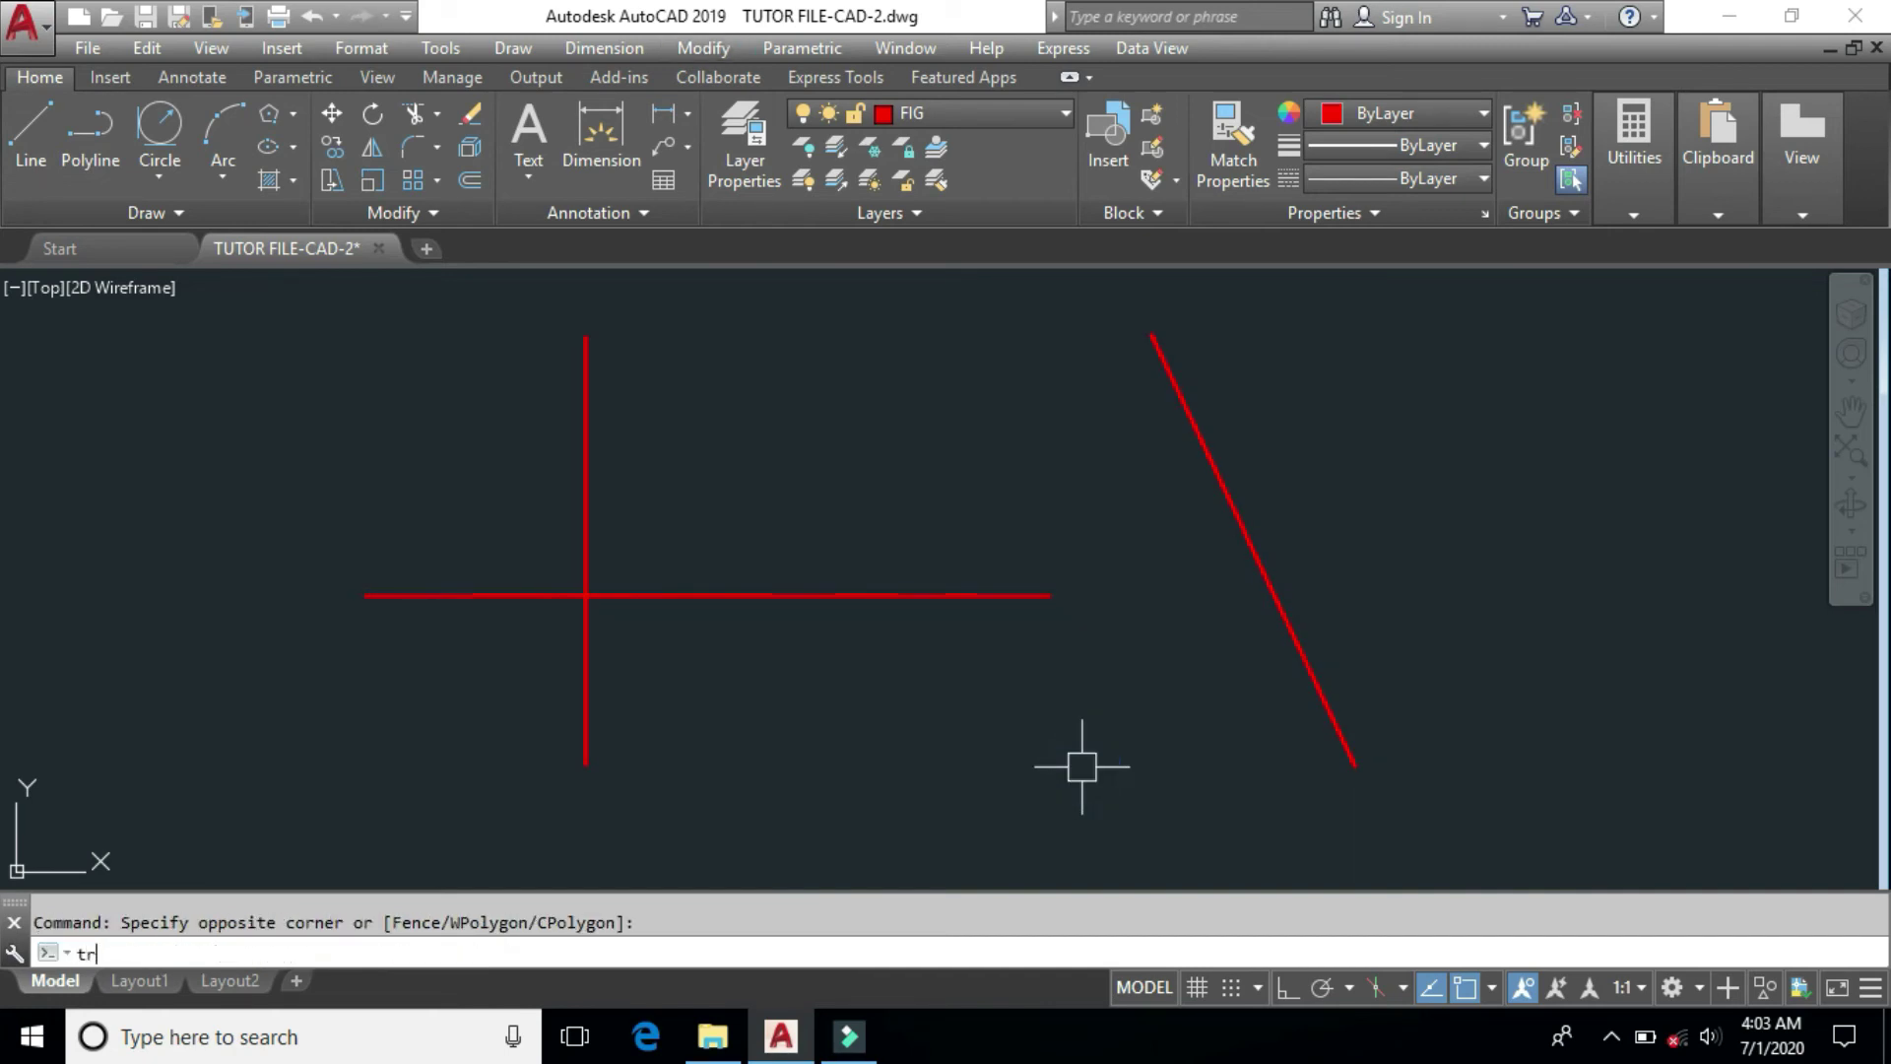
pyautogui.write('r')
# Step: With Edge mode set to Extend, trim the diagonal's upper part at the horizontal line's extension
pyautogui.press('Return')
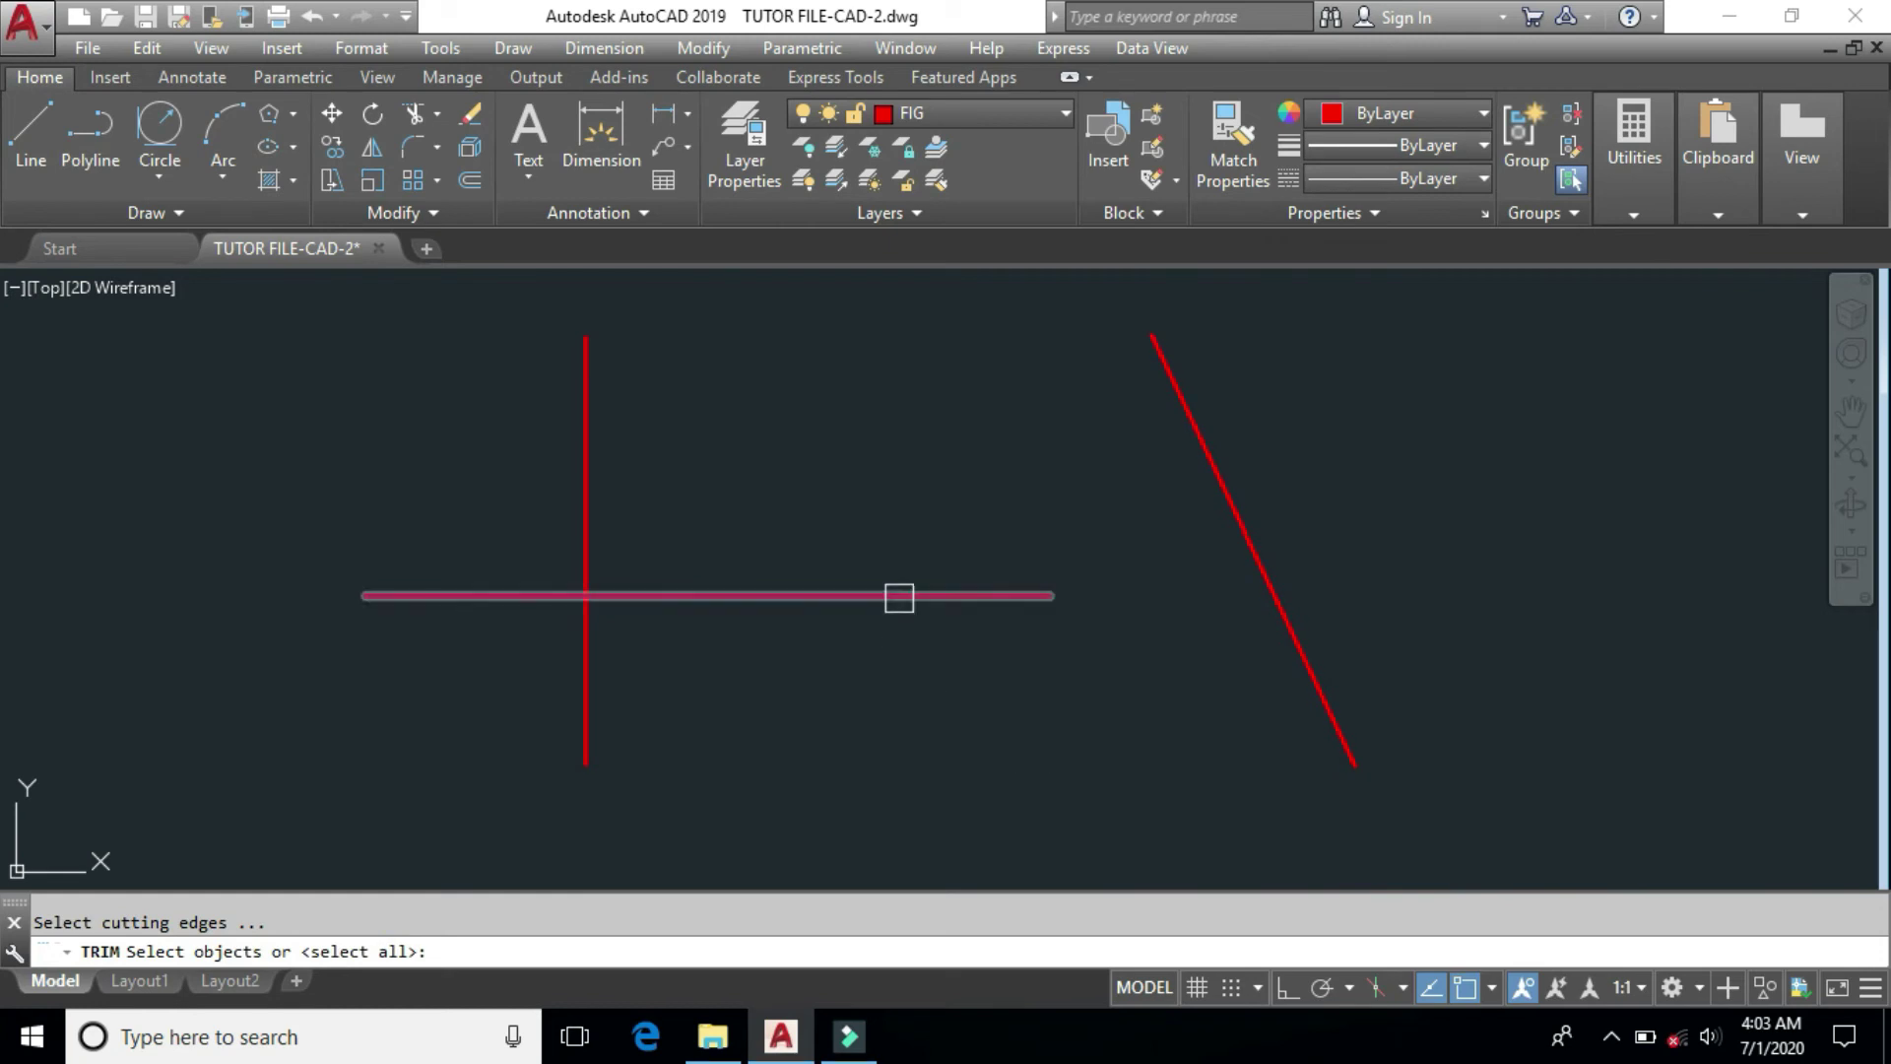
pyautogui.click(900, 596)
pyautogui.press('Return')
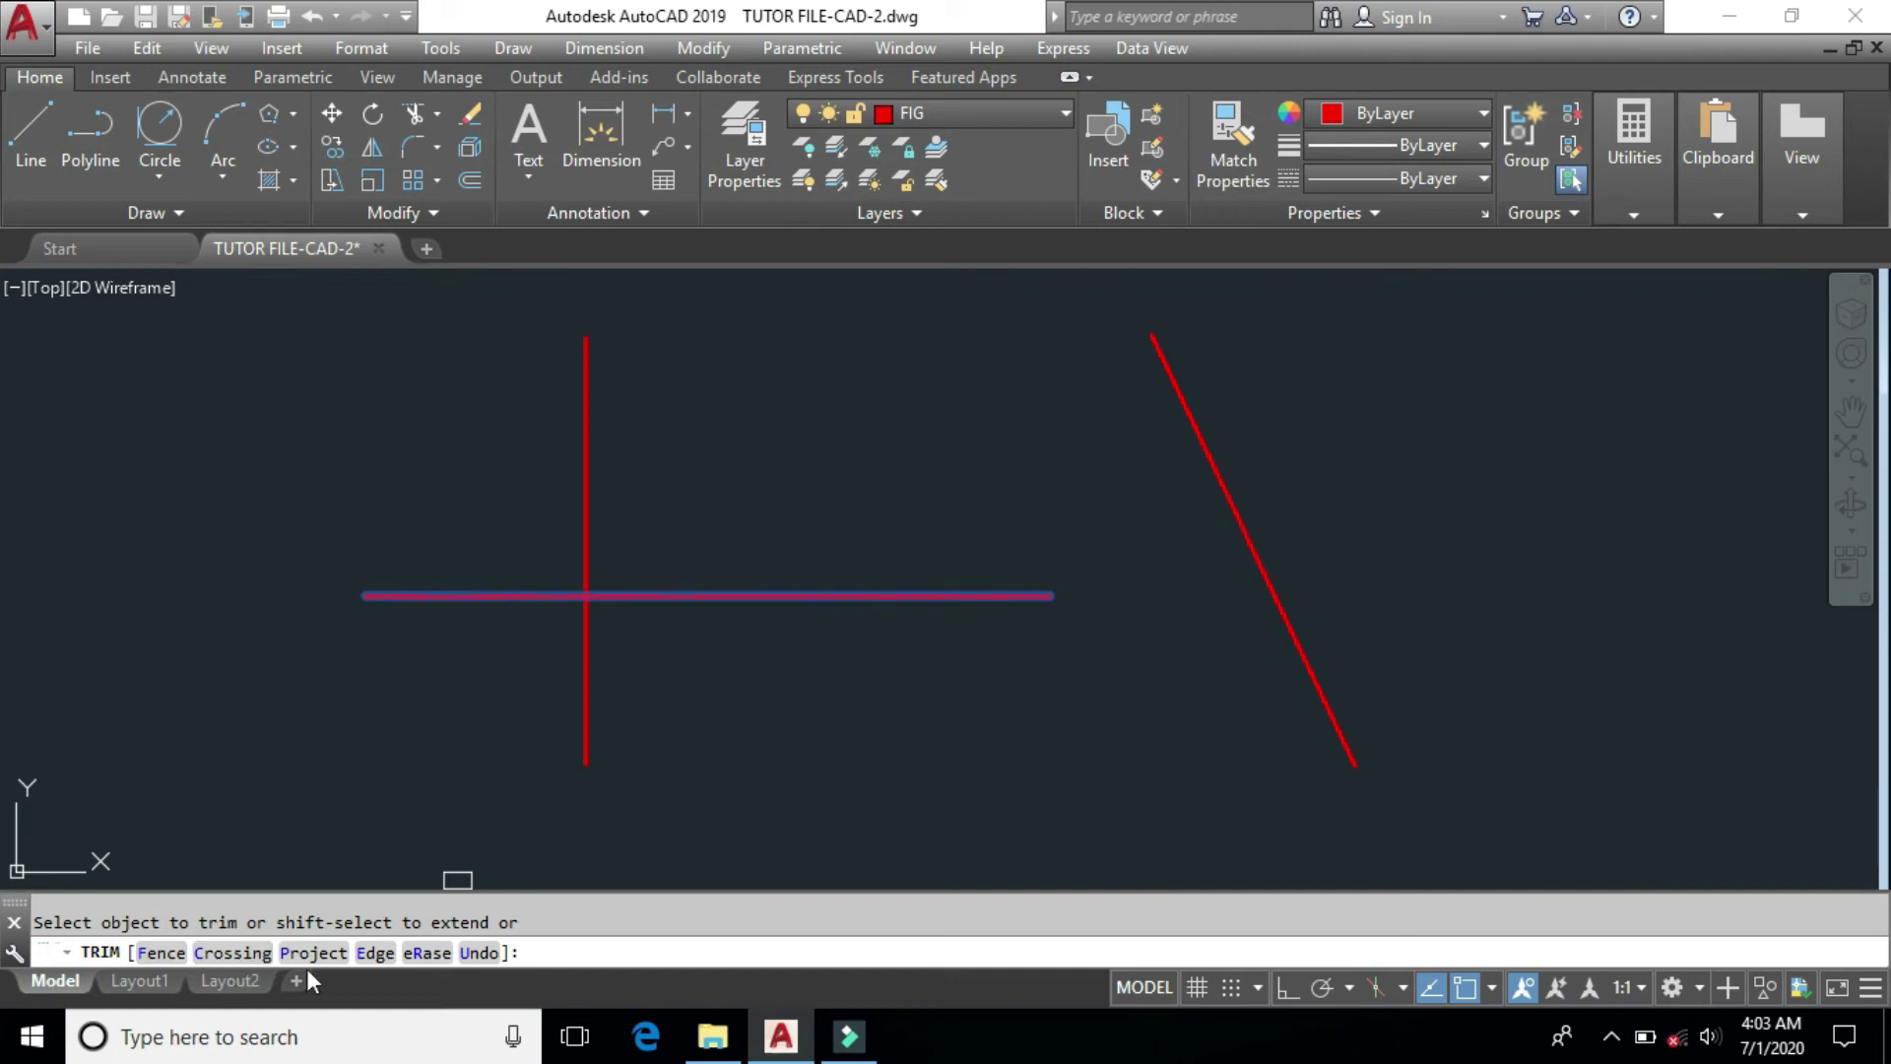
pyautogui.click(373, 953)
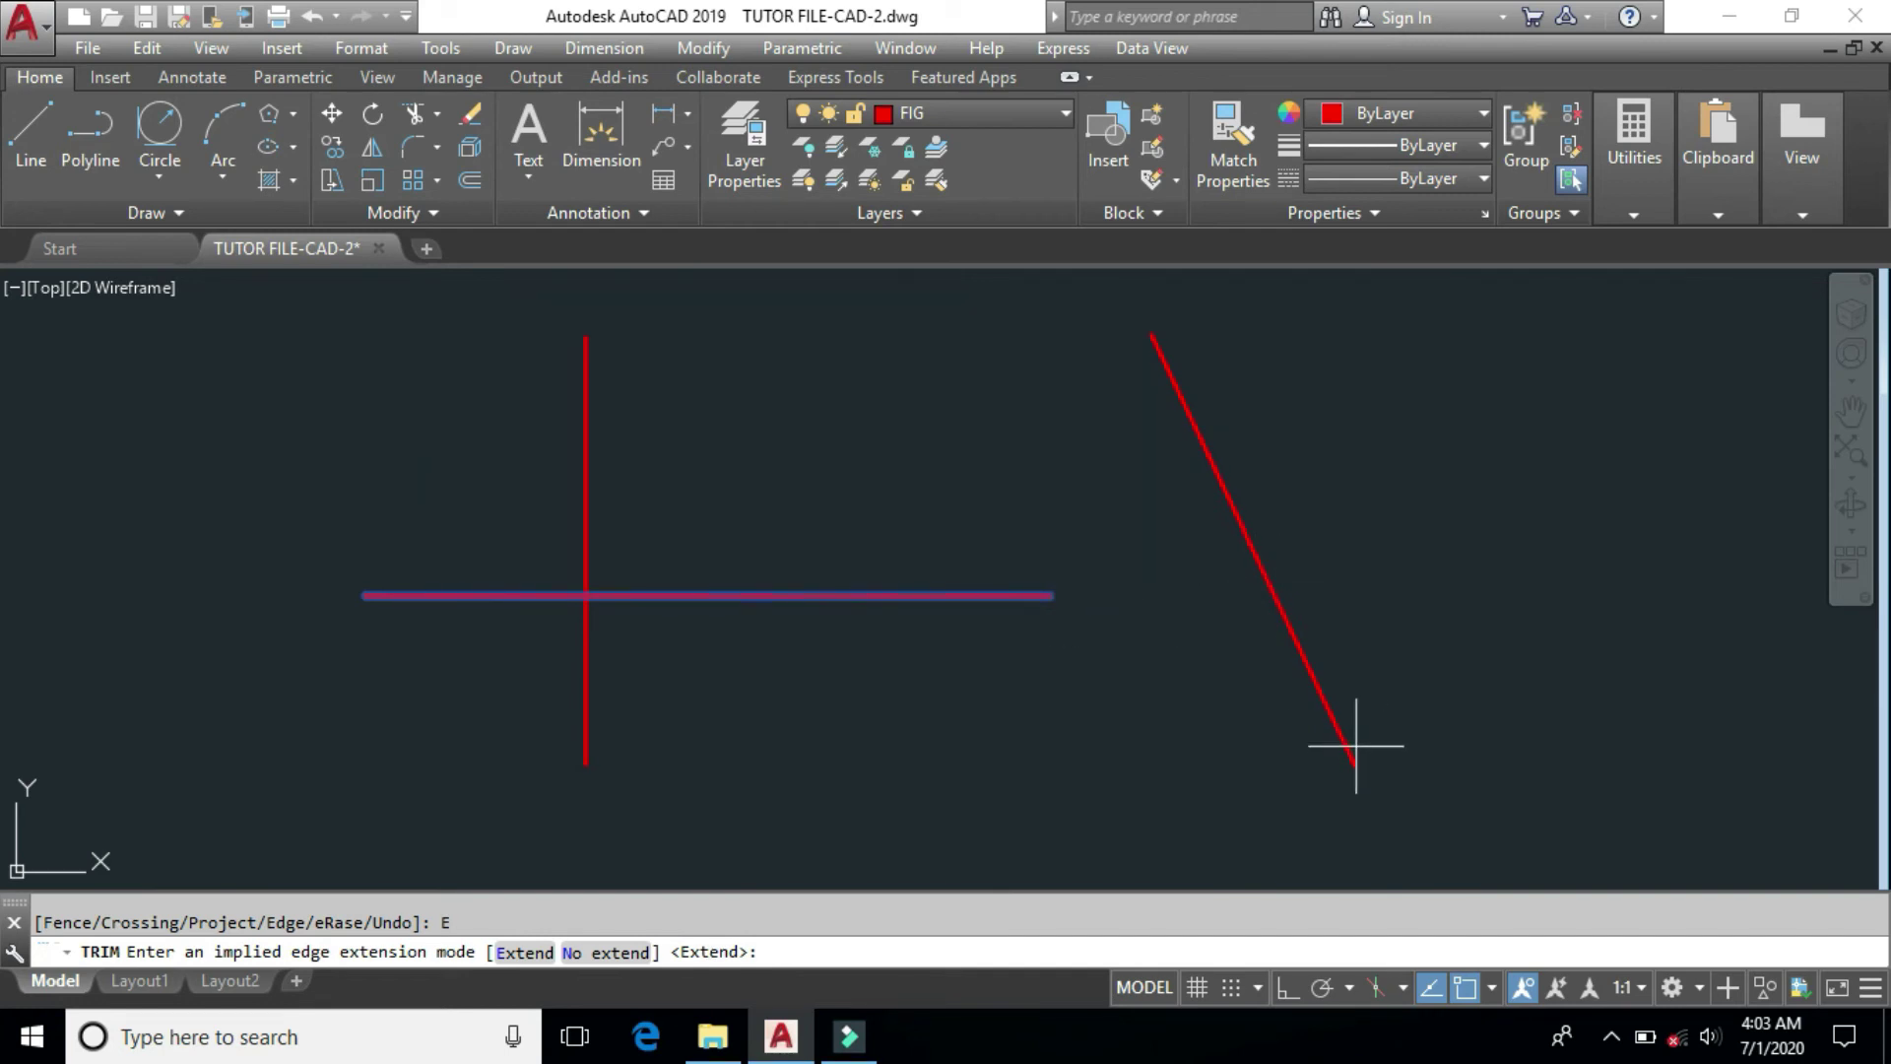
pyautogui.click(600, 951)
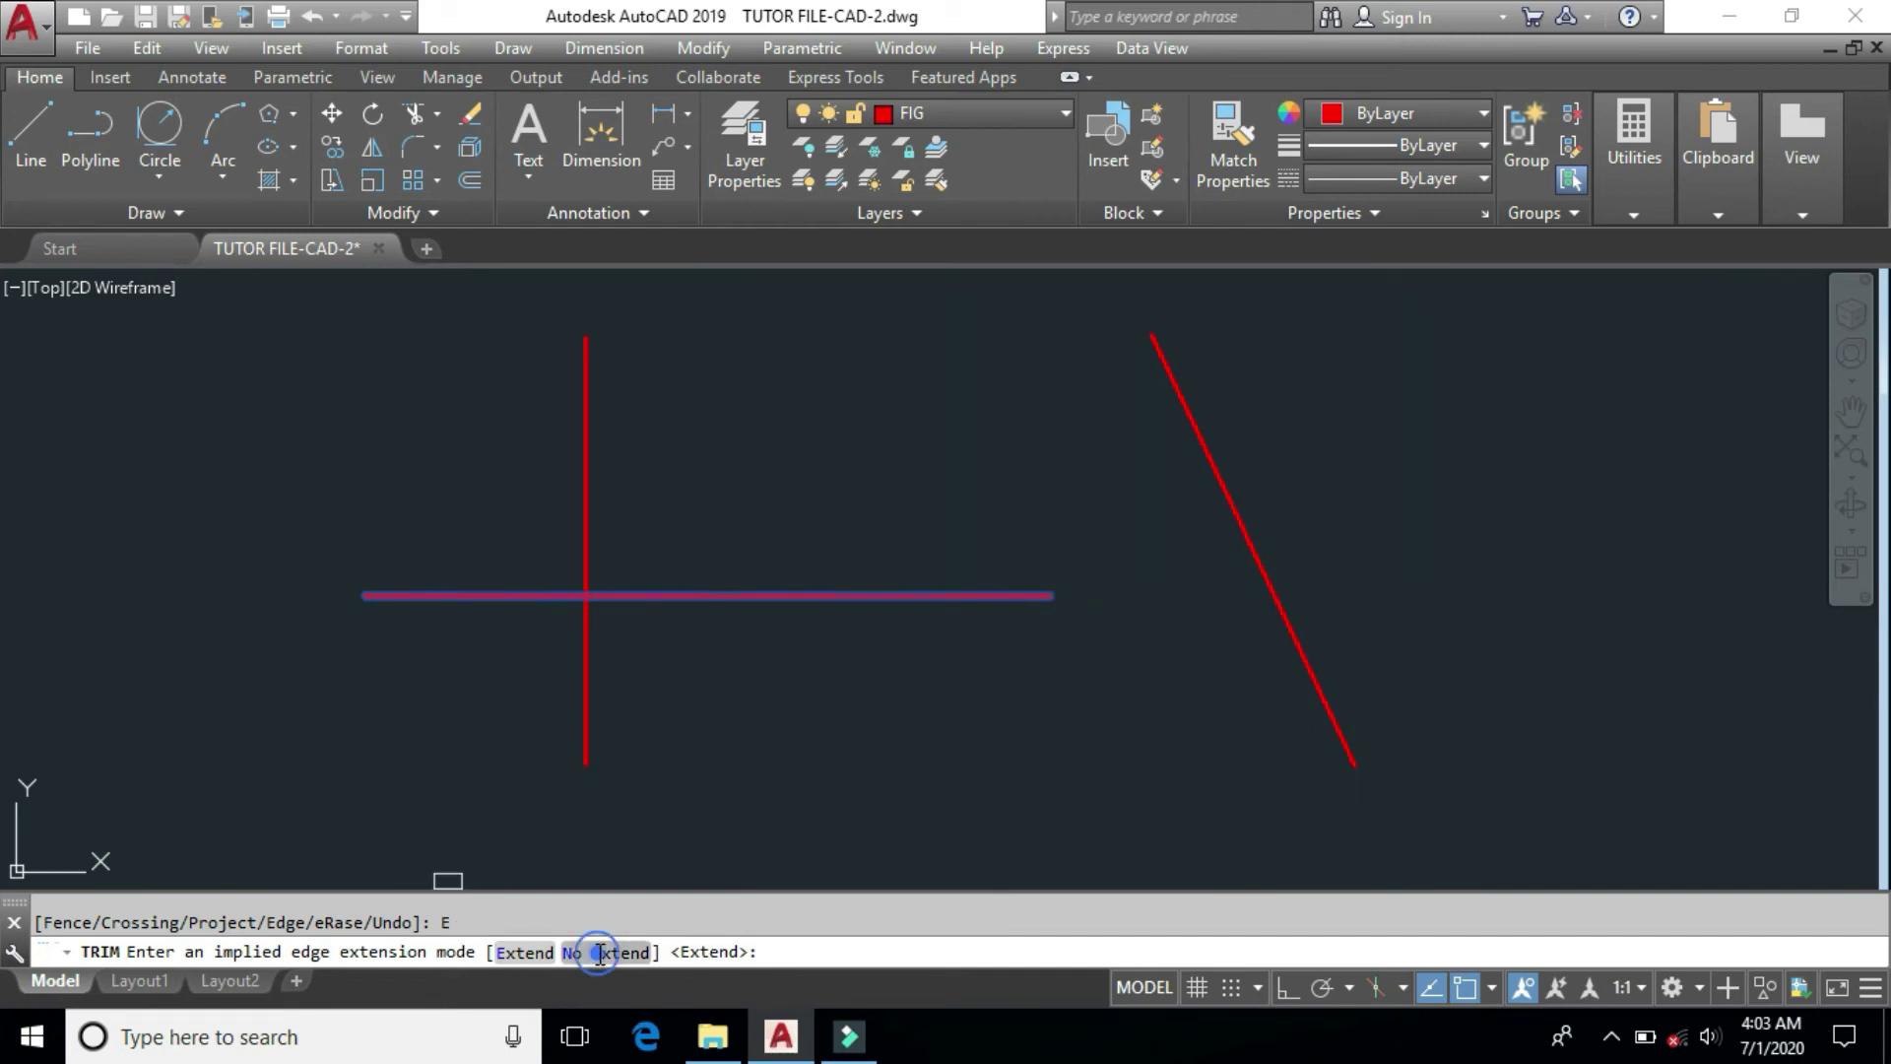
pyautogui.click(1299, 648)
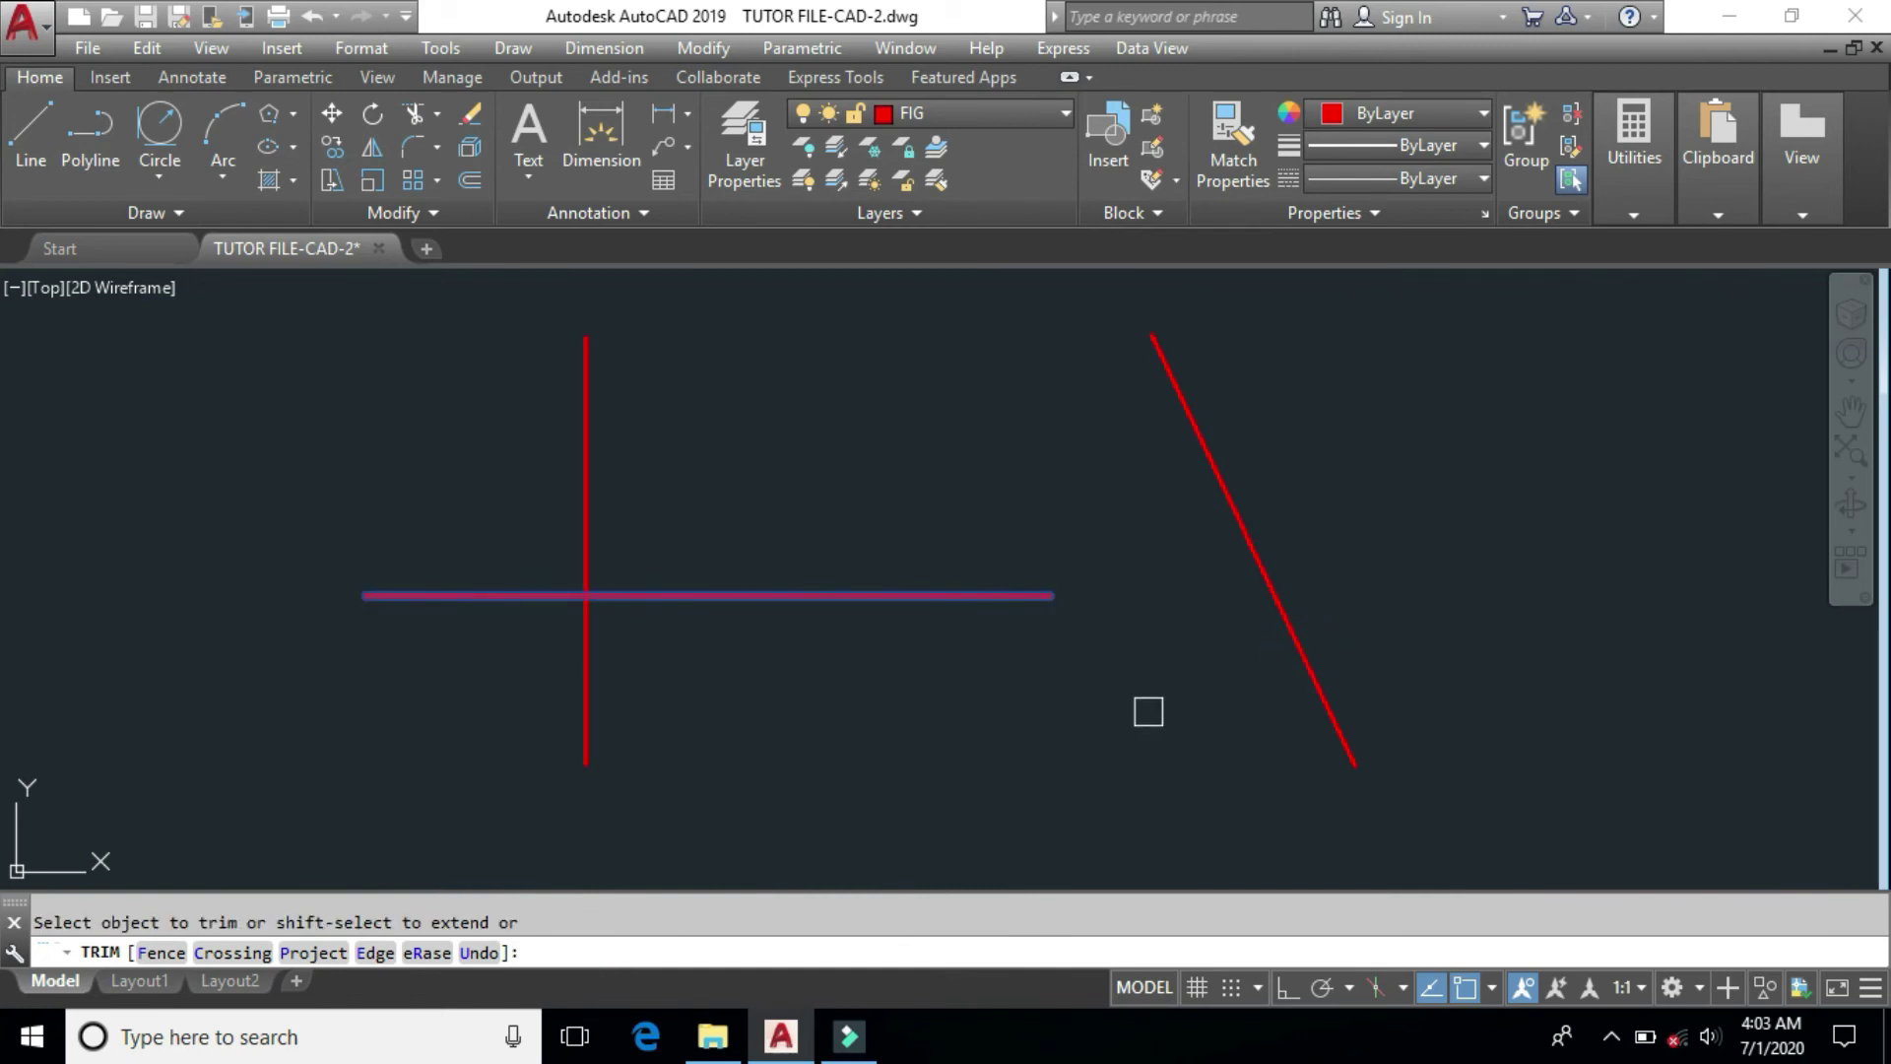
pyautogui.click(1322, 690)
pyautogui.click(375, 952)
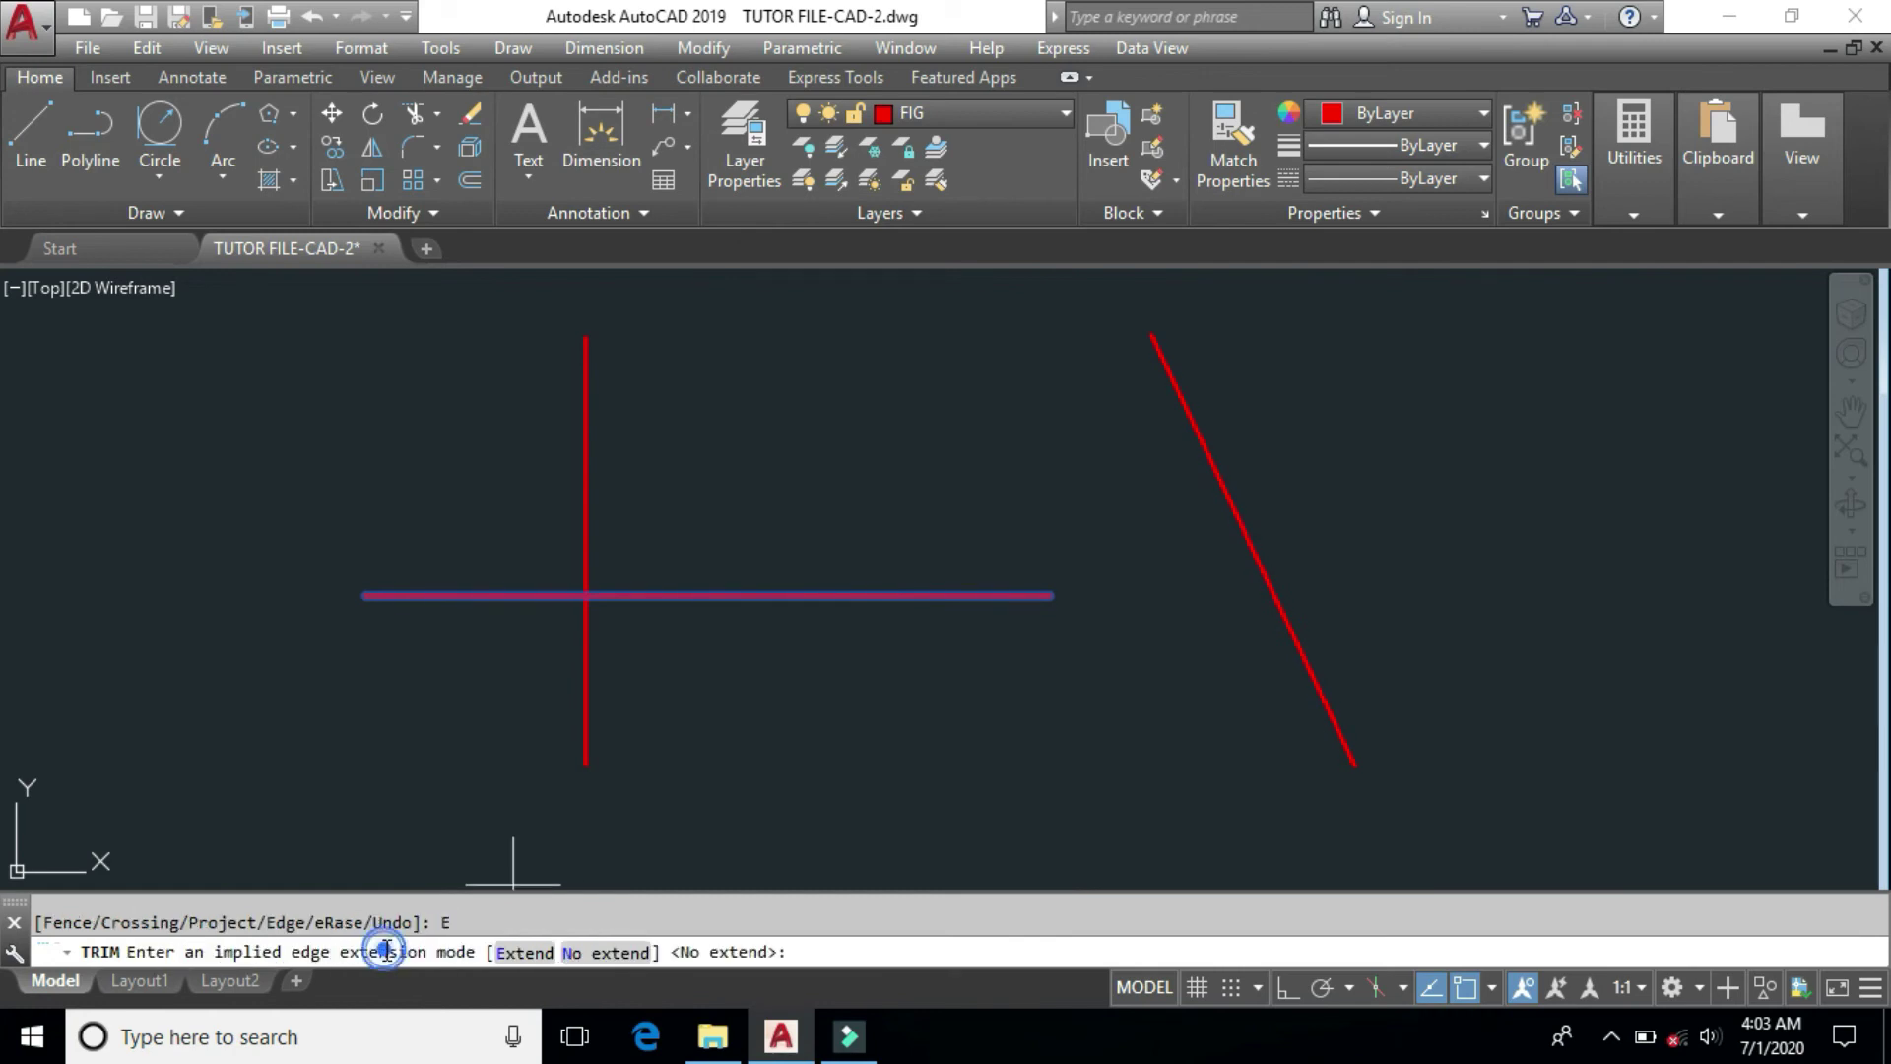
pyautogui.click(532, 952)
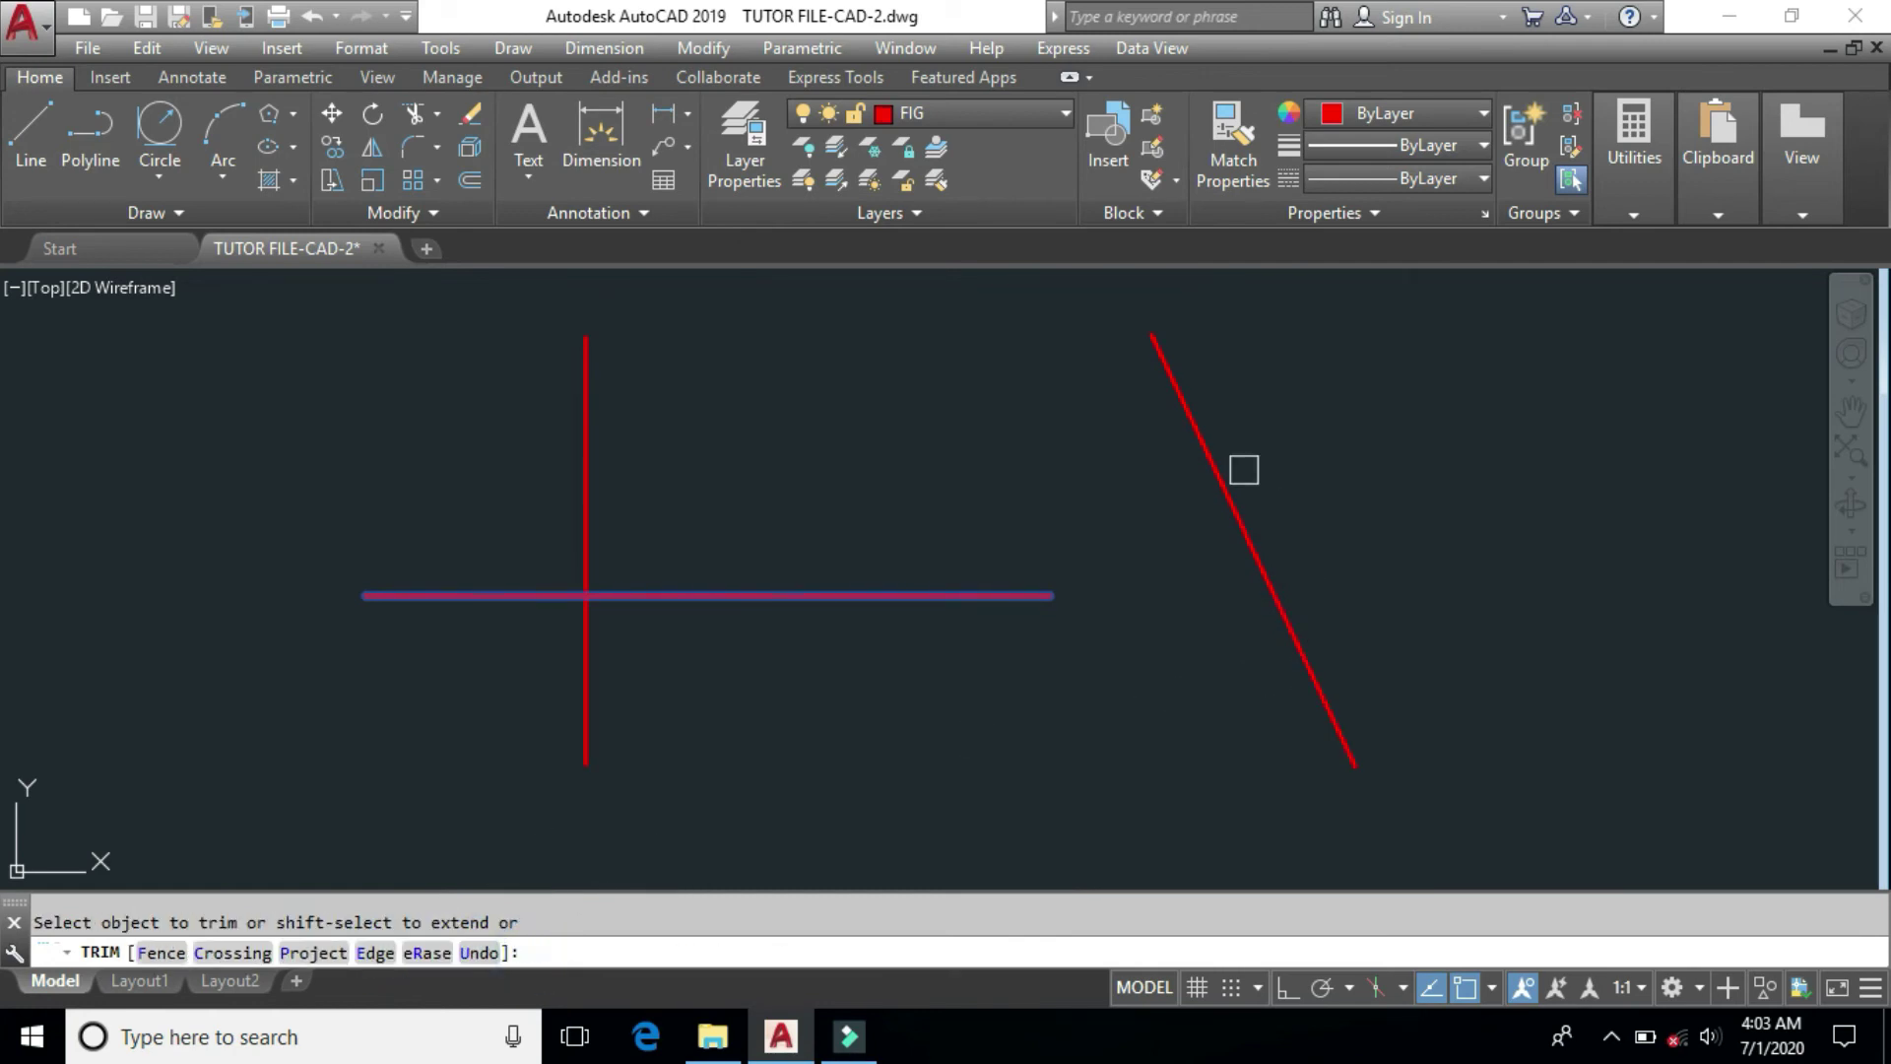
pyautogui.click(1218, 435)
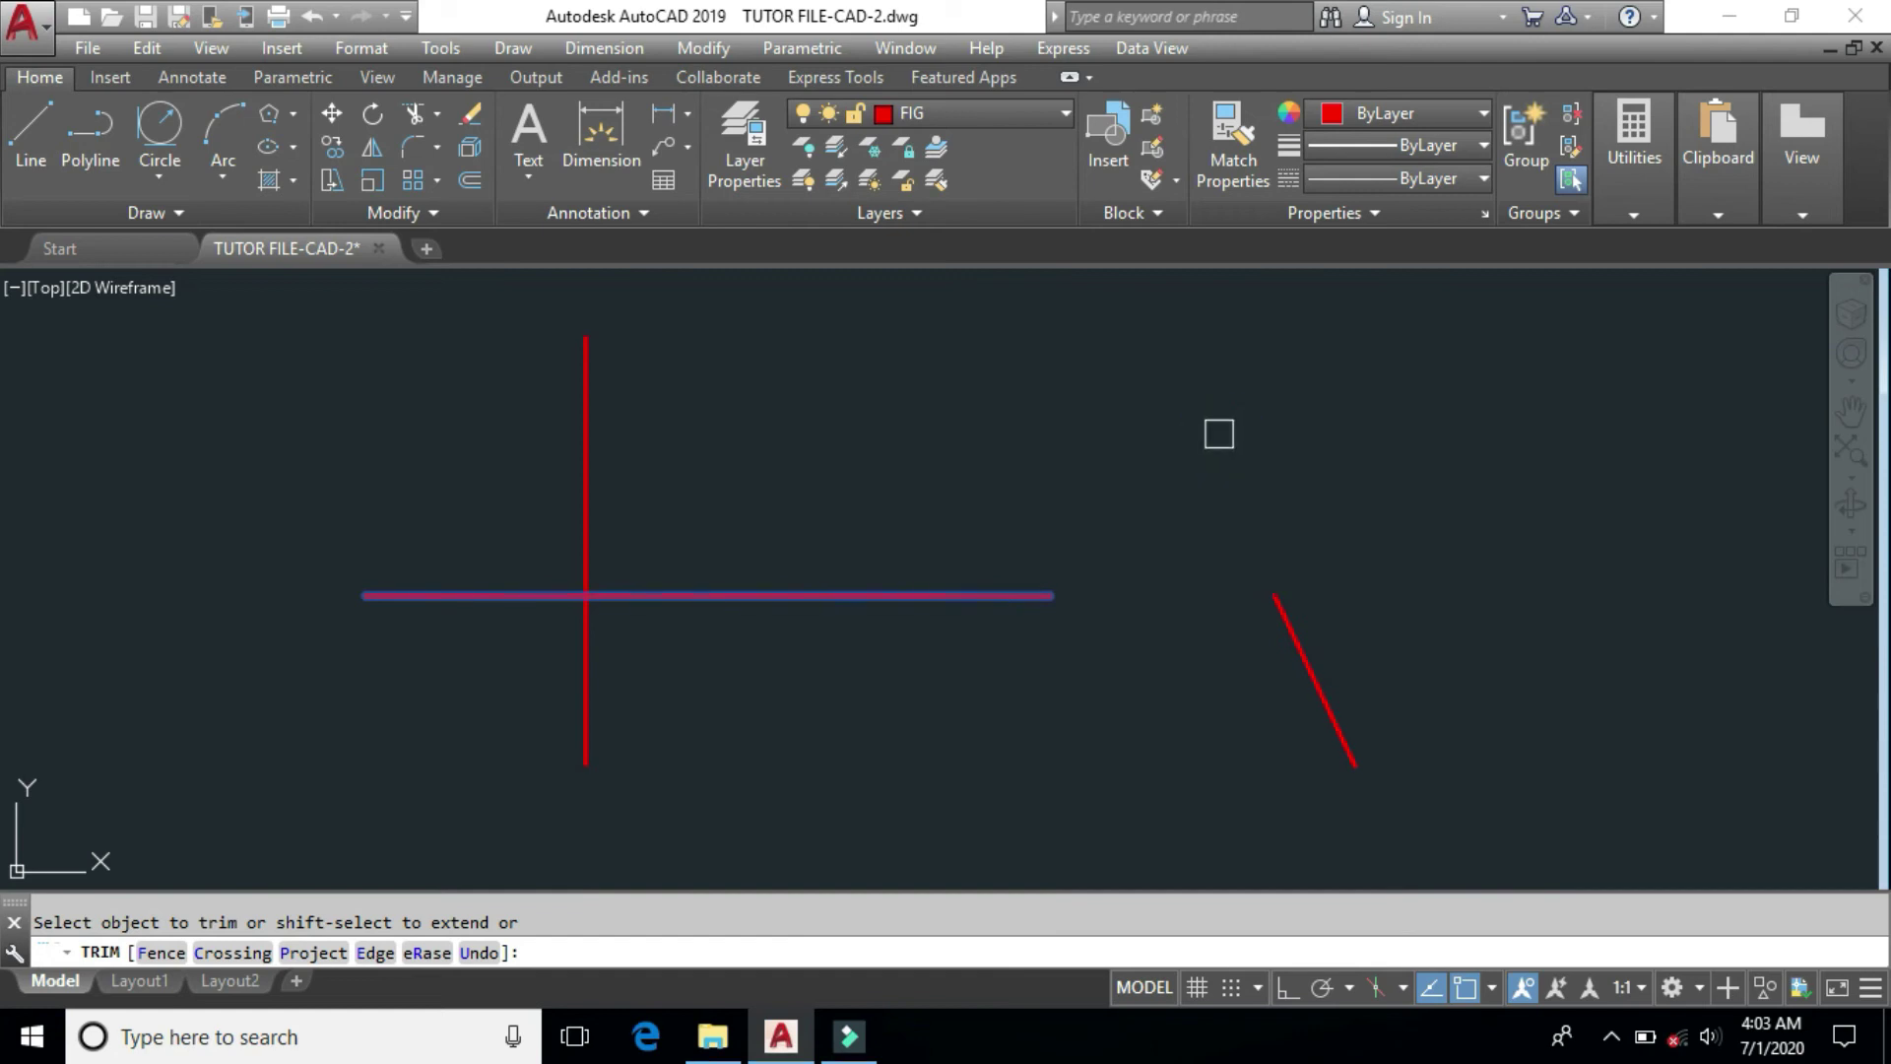
pyautogui.rightClick(1113, 476)
pyautogui.press('Escape')
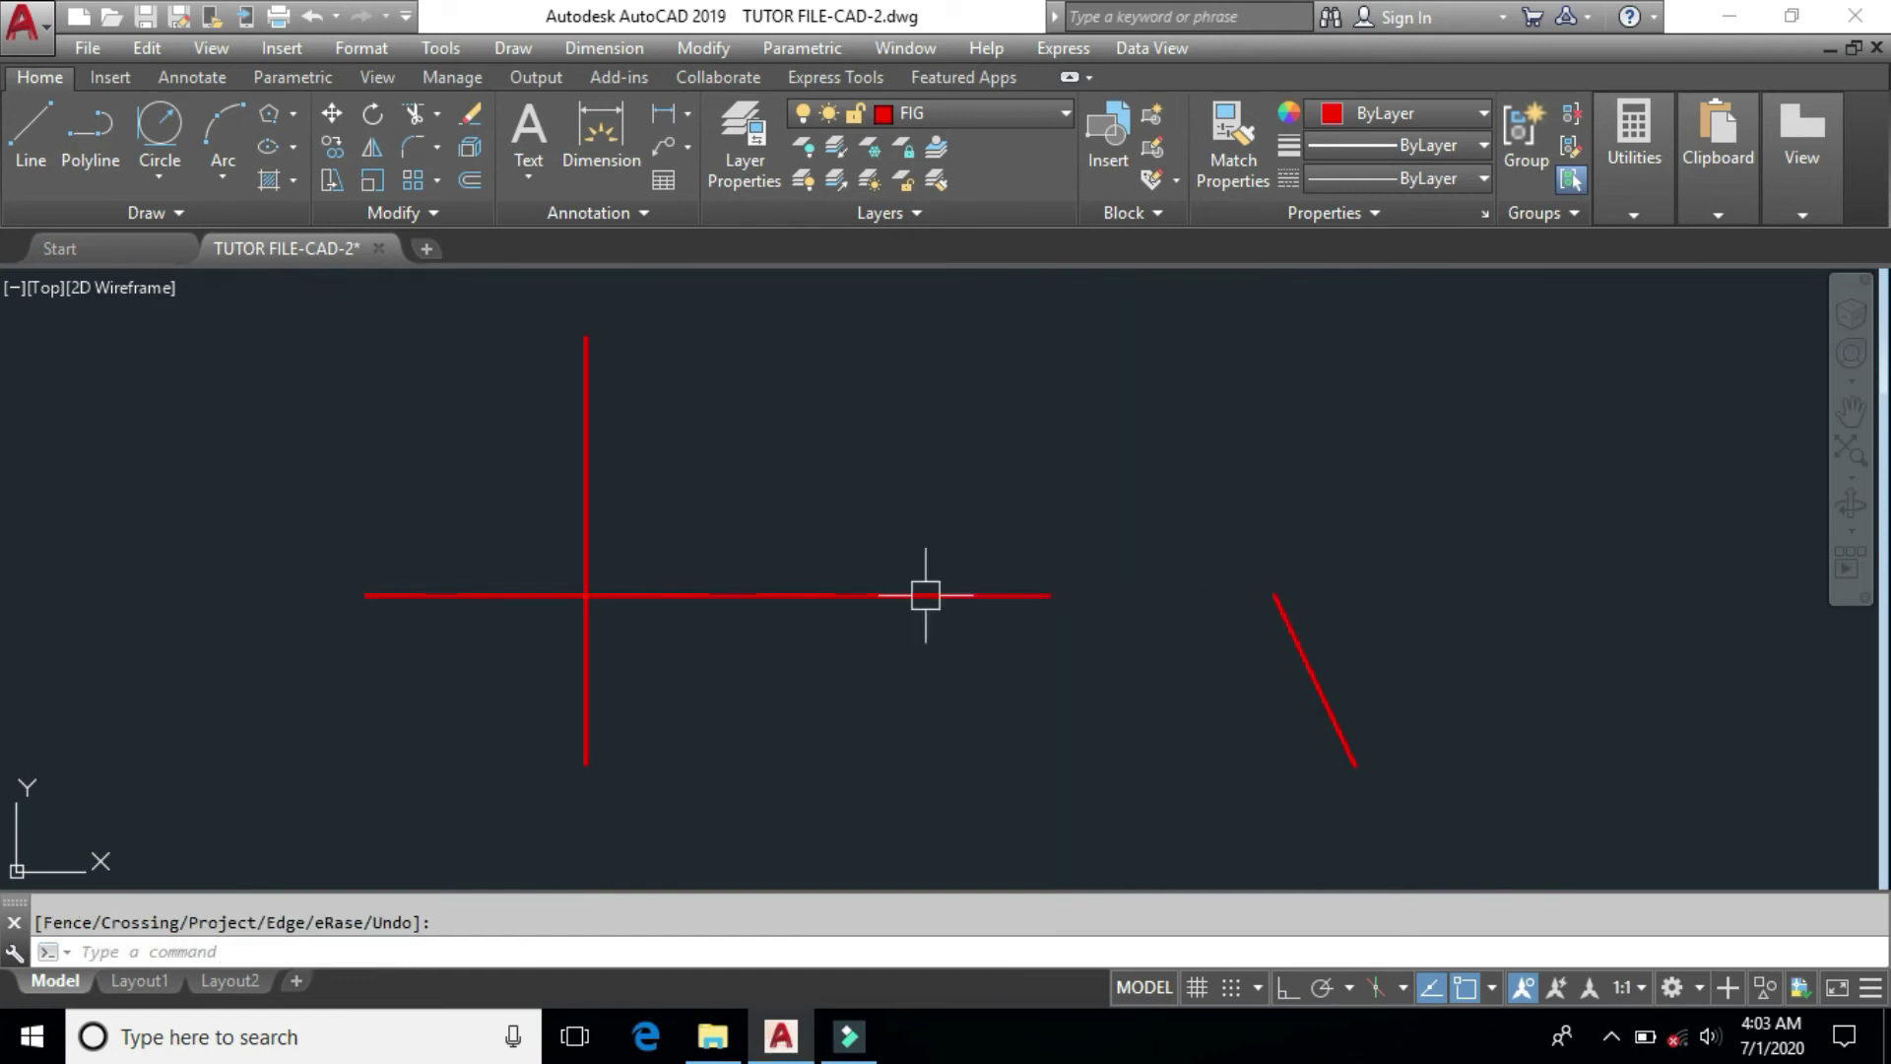
# Step: Crossing-select and delete the three existing lines
pyautogui.click(1485, 414)
pyautogui.click(506, 707)
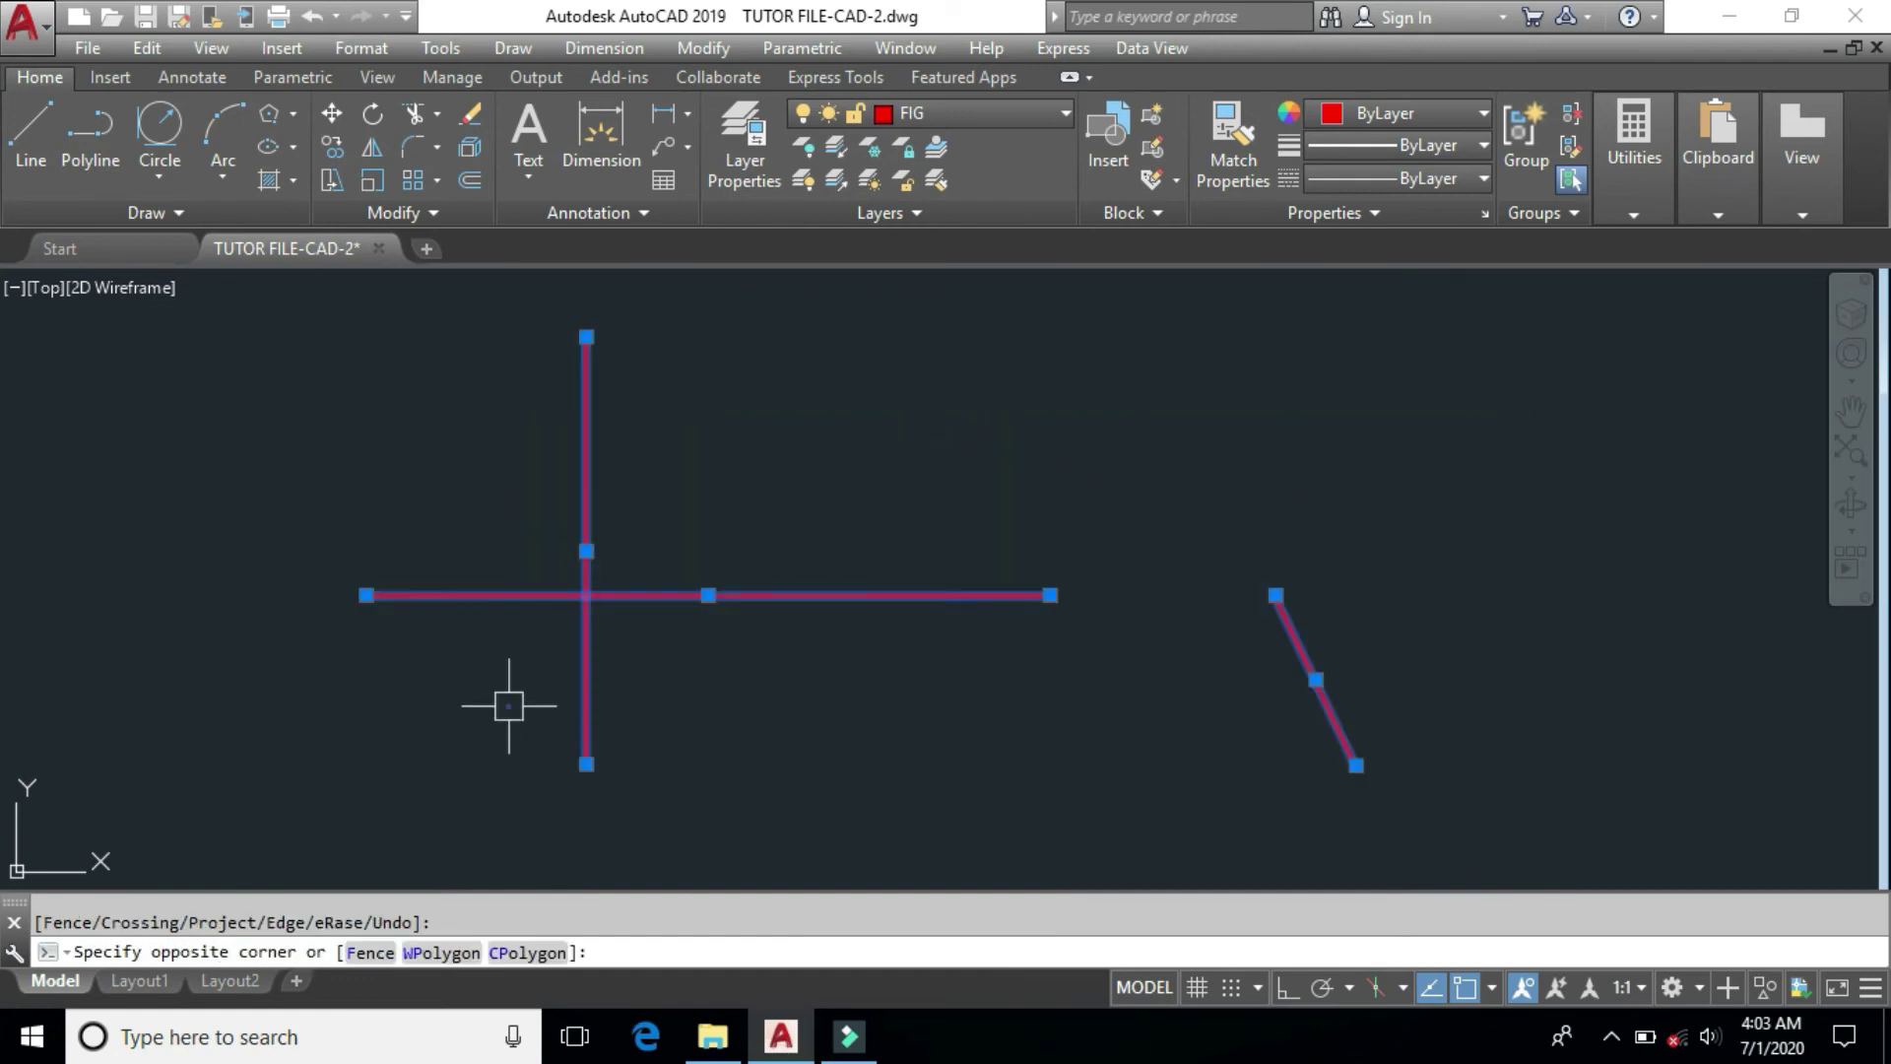
pyautogui.press('Delete')
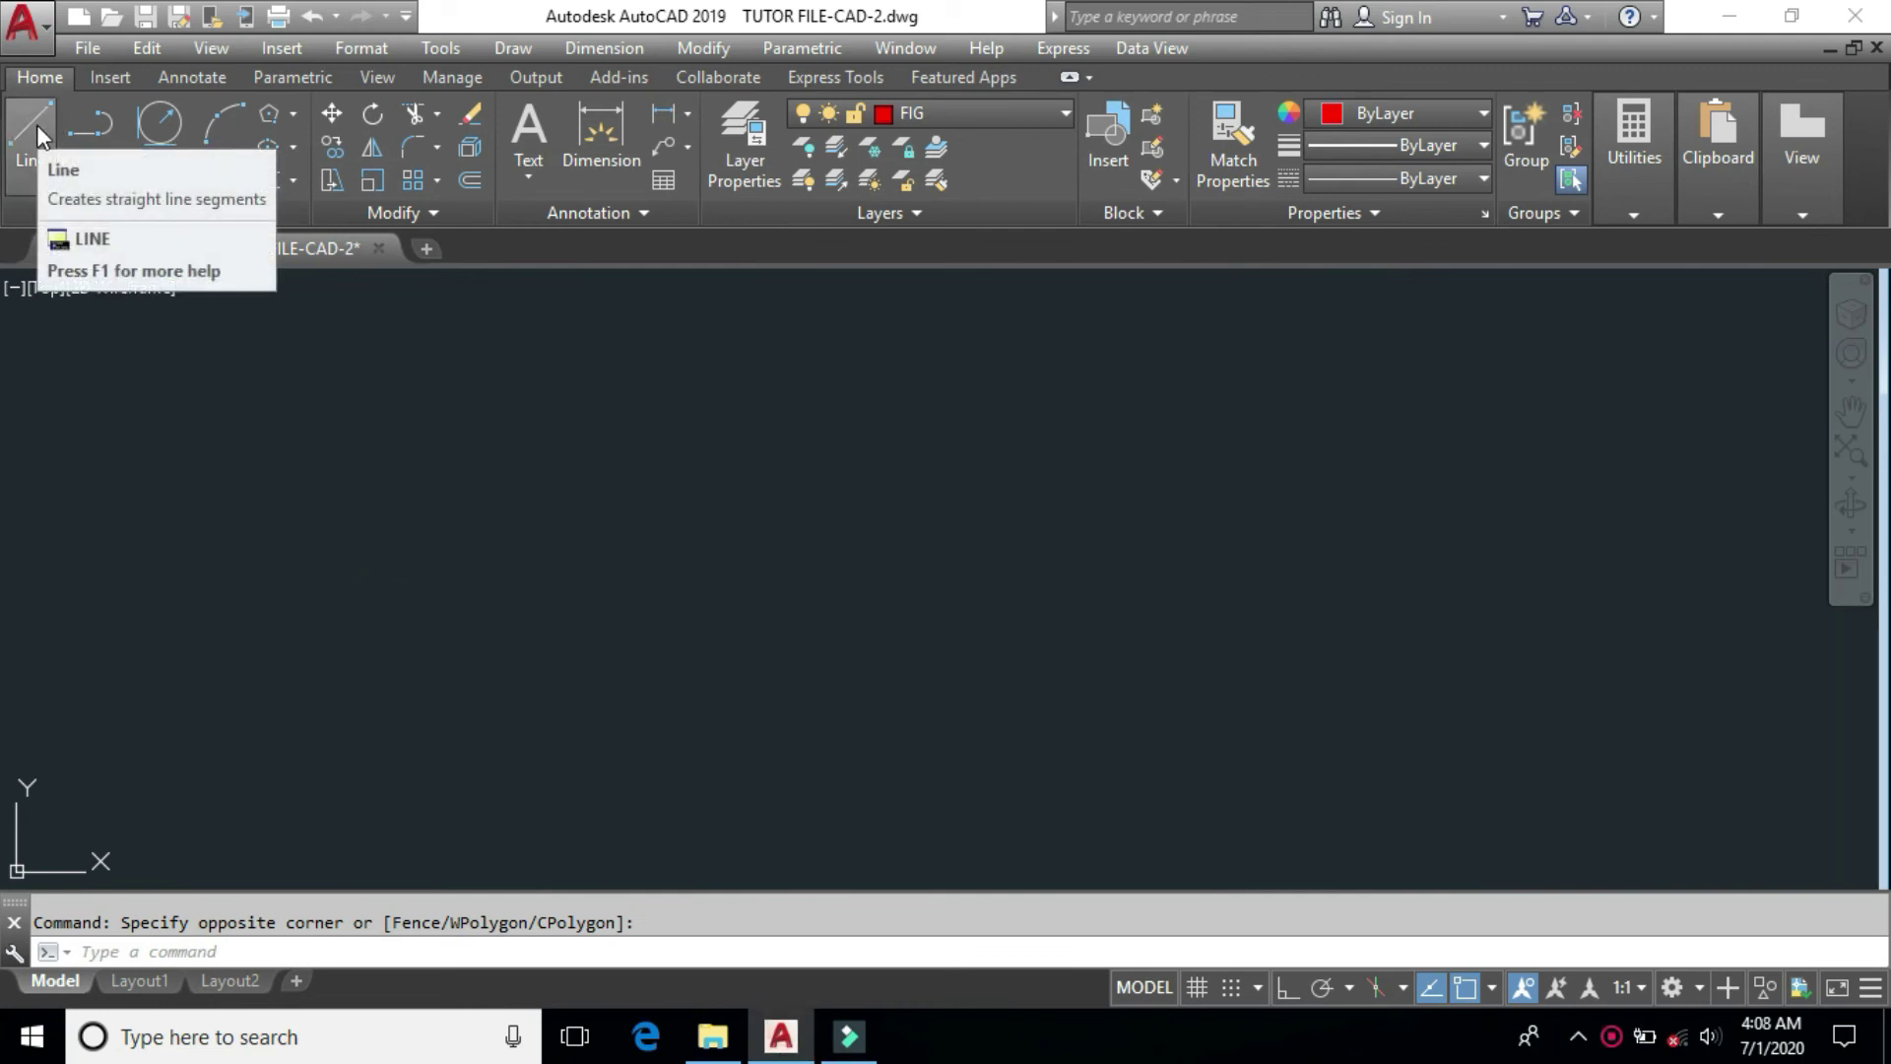
# Step: Draw a single new horizontal line with Ortho on
pyautogui.click(39, 135)
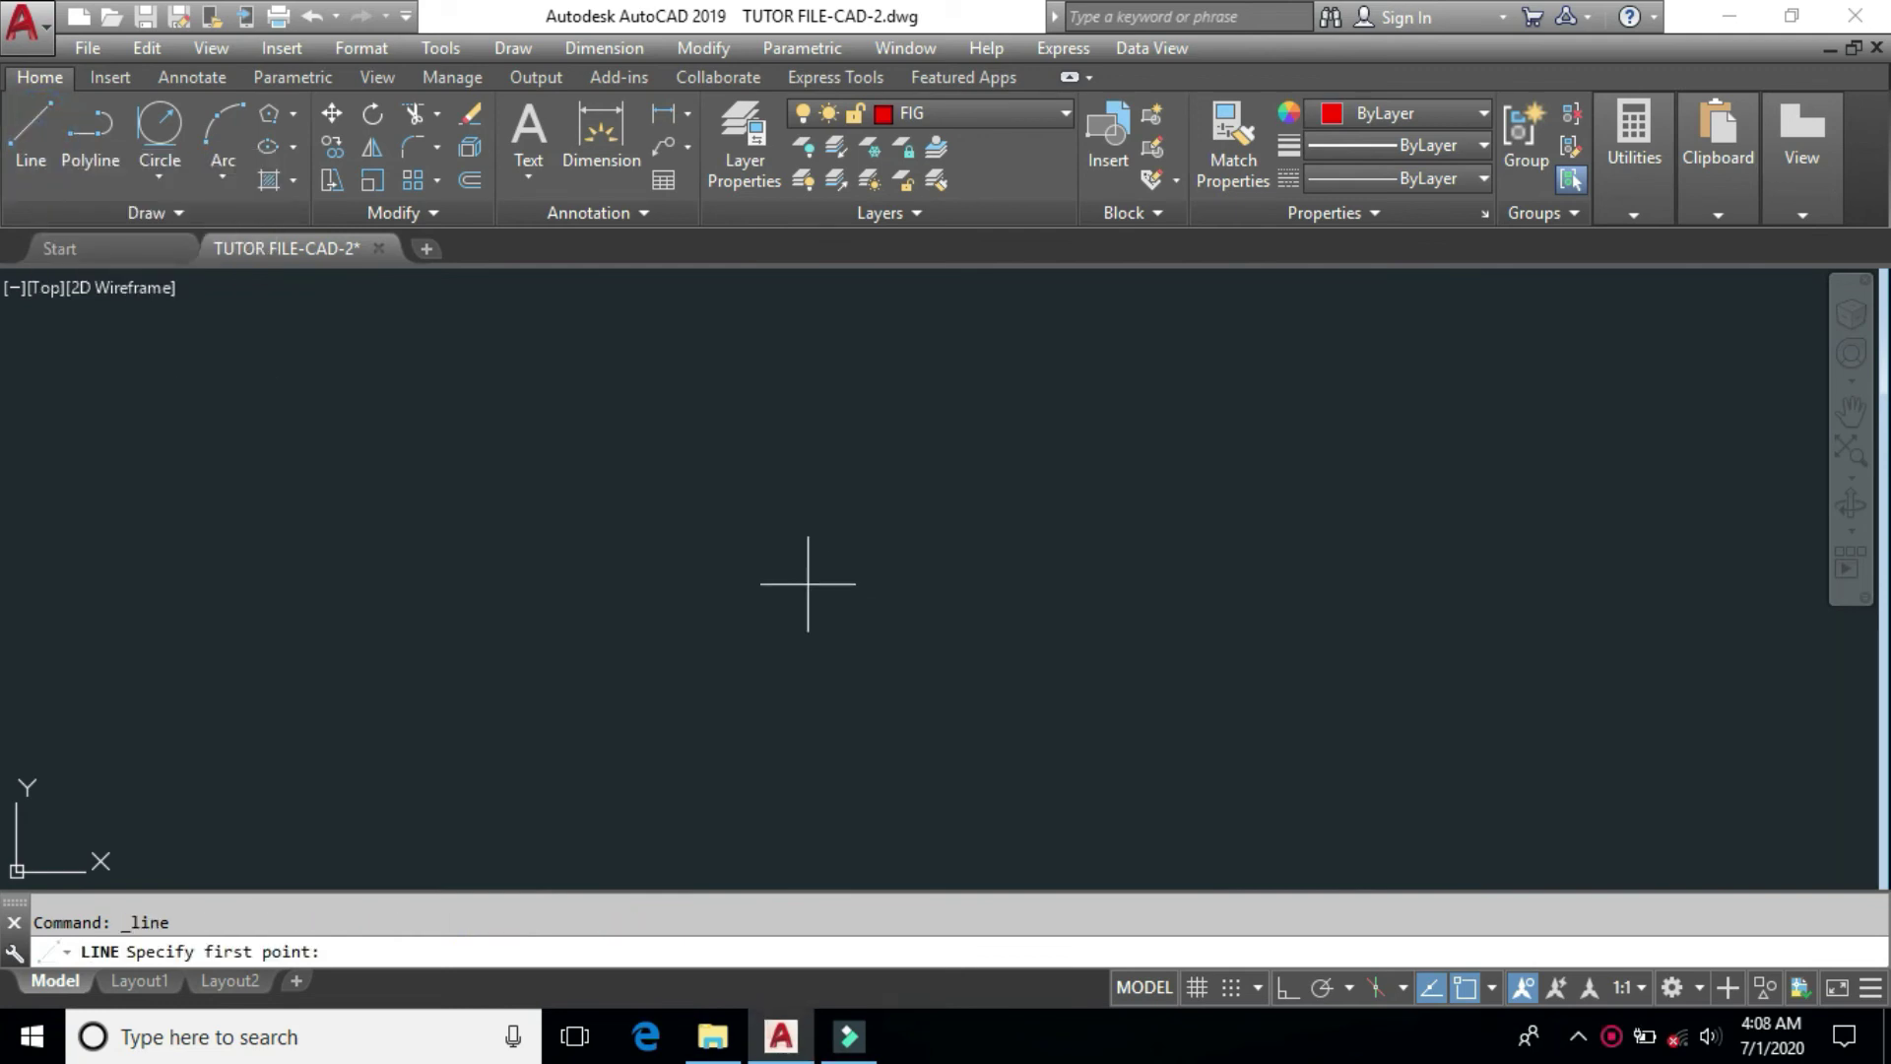
pyautogui.click(663, 485)
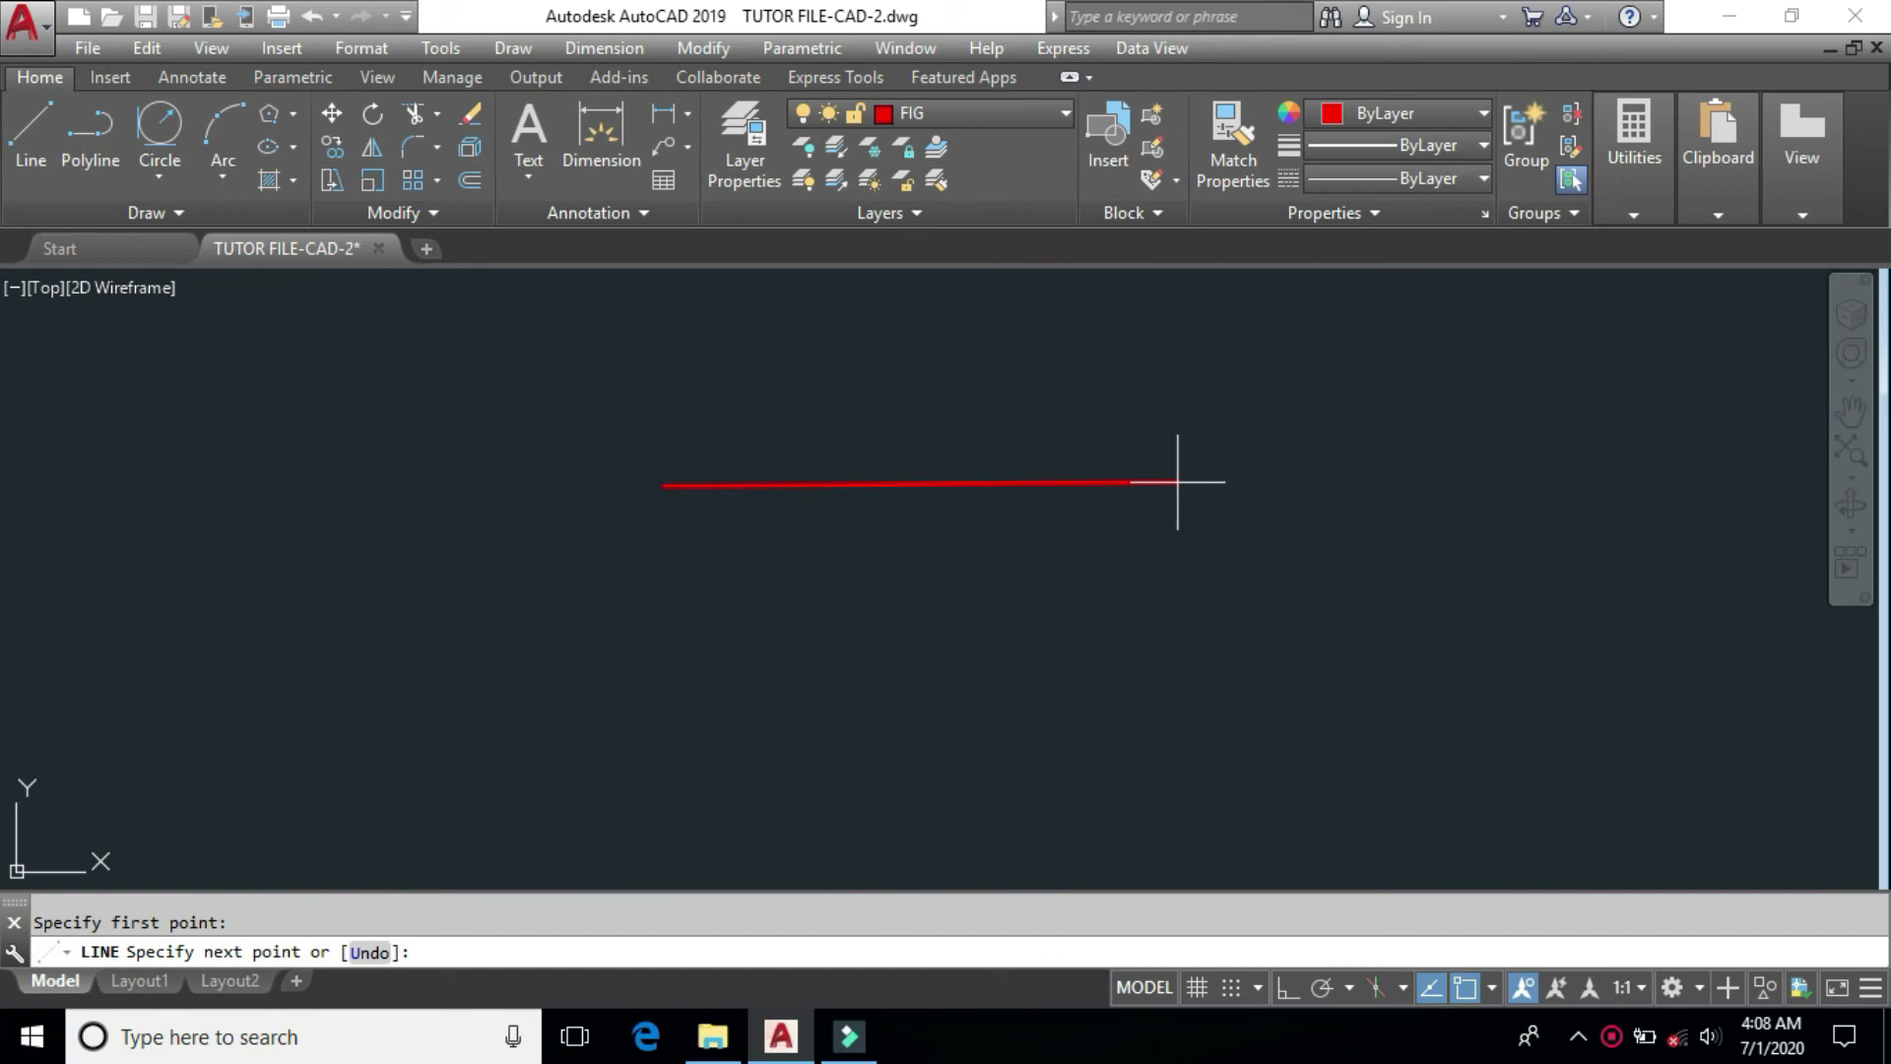
pyautogui.press('F8')
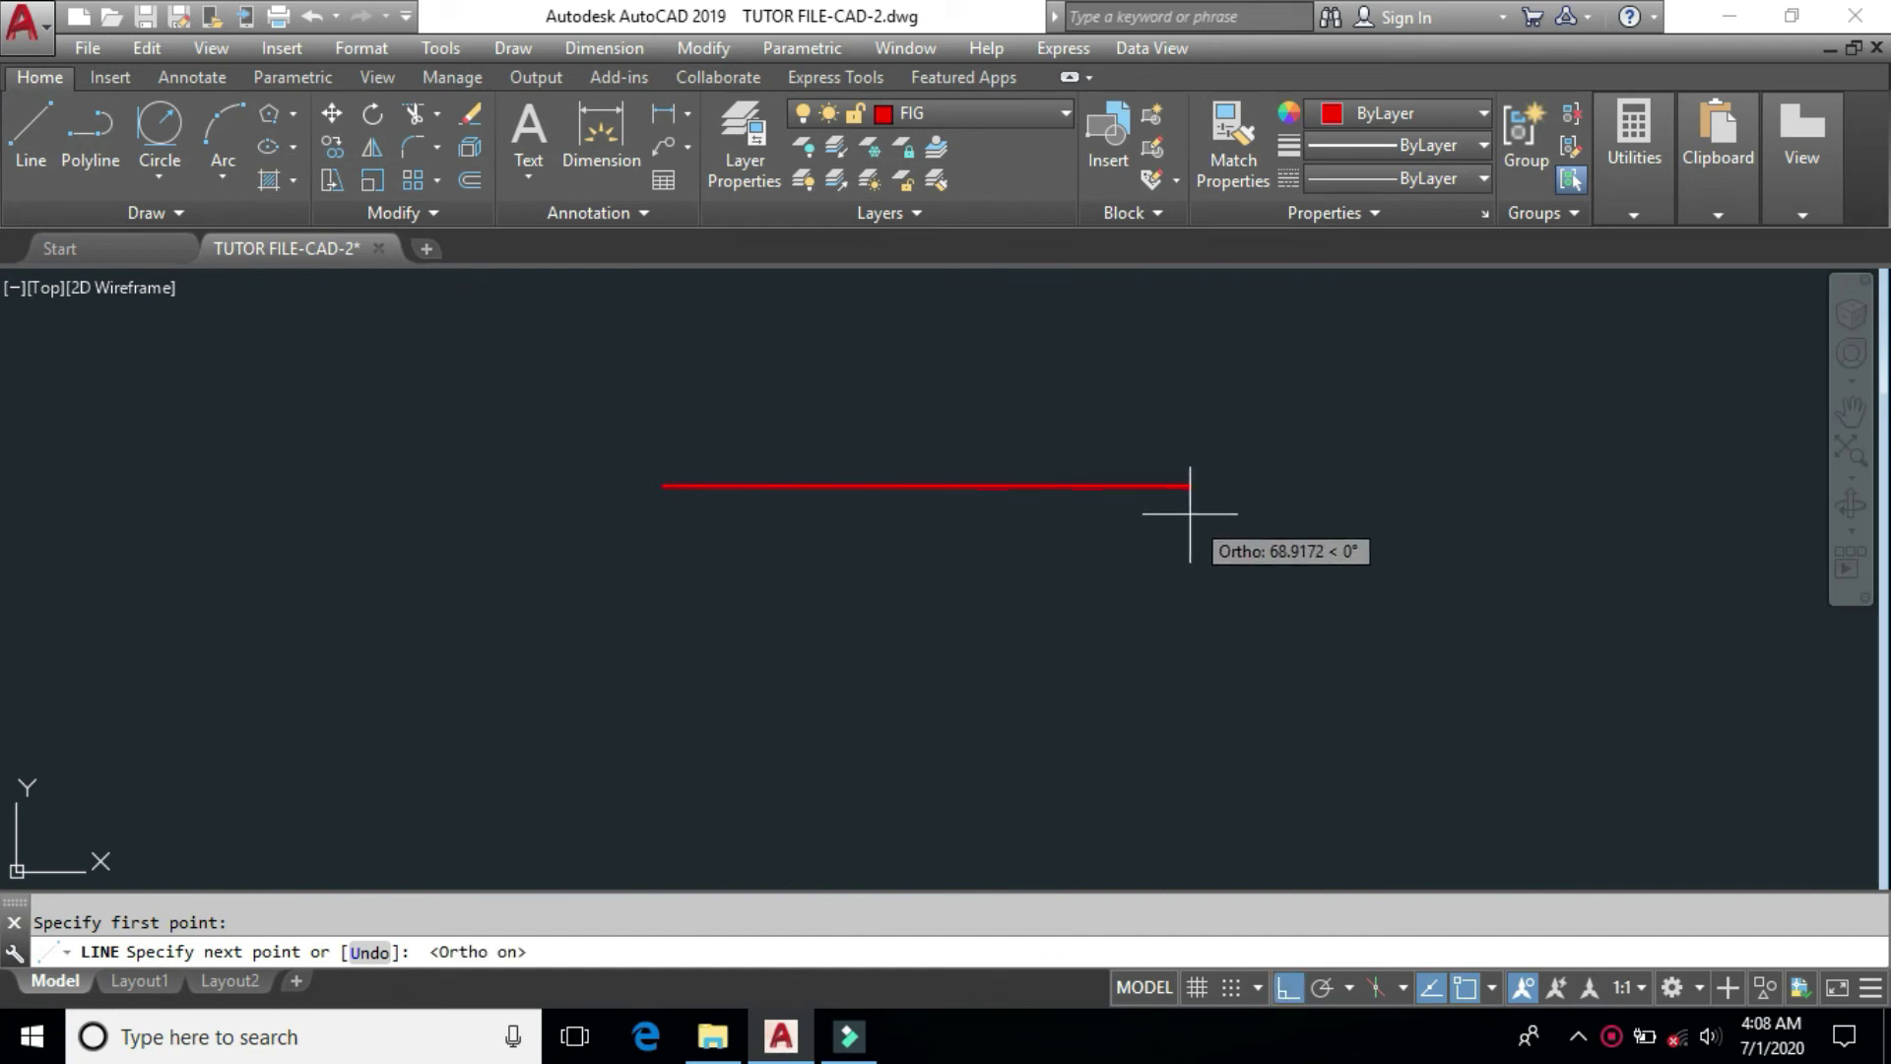
pyautogui.click(1190, 512)
pyautogui.press('Escape')
pyautogui.write('o')
pyautogui.press('Return')
# Step: Offset the horizontal line six times with Multiple to get seven evenly spaced horizontals
pyautogui.click(1230, 508)
pyautogui.click(1230, 577)
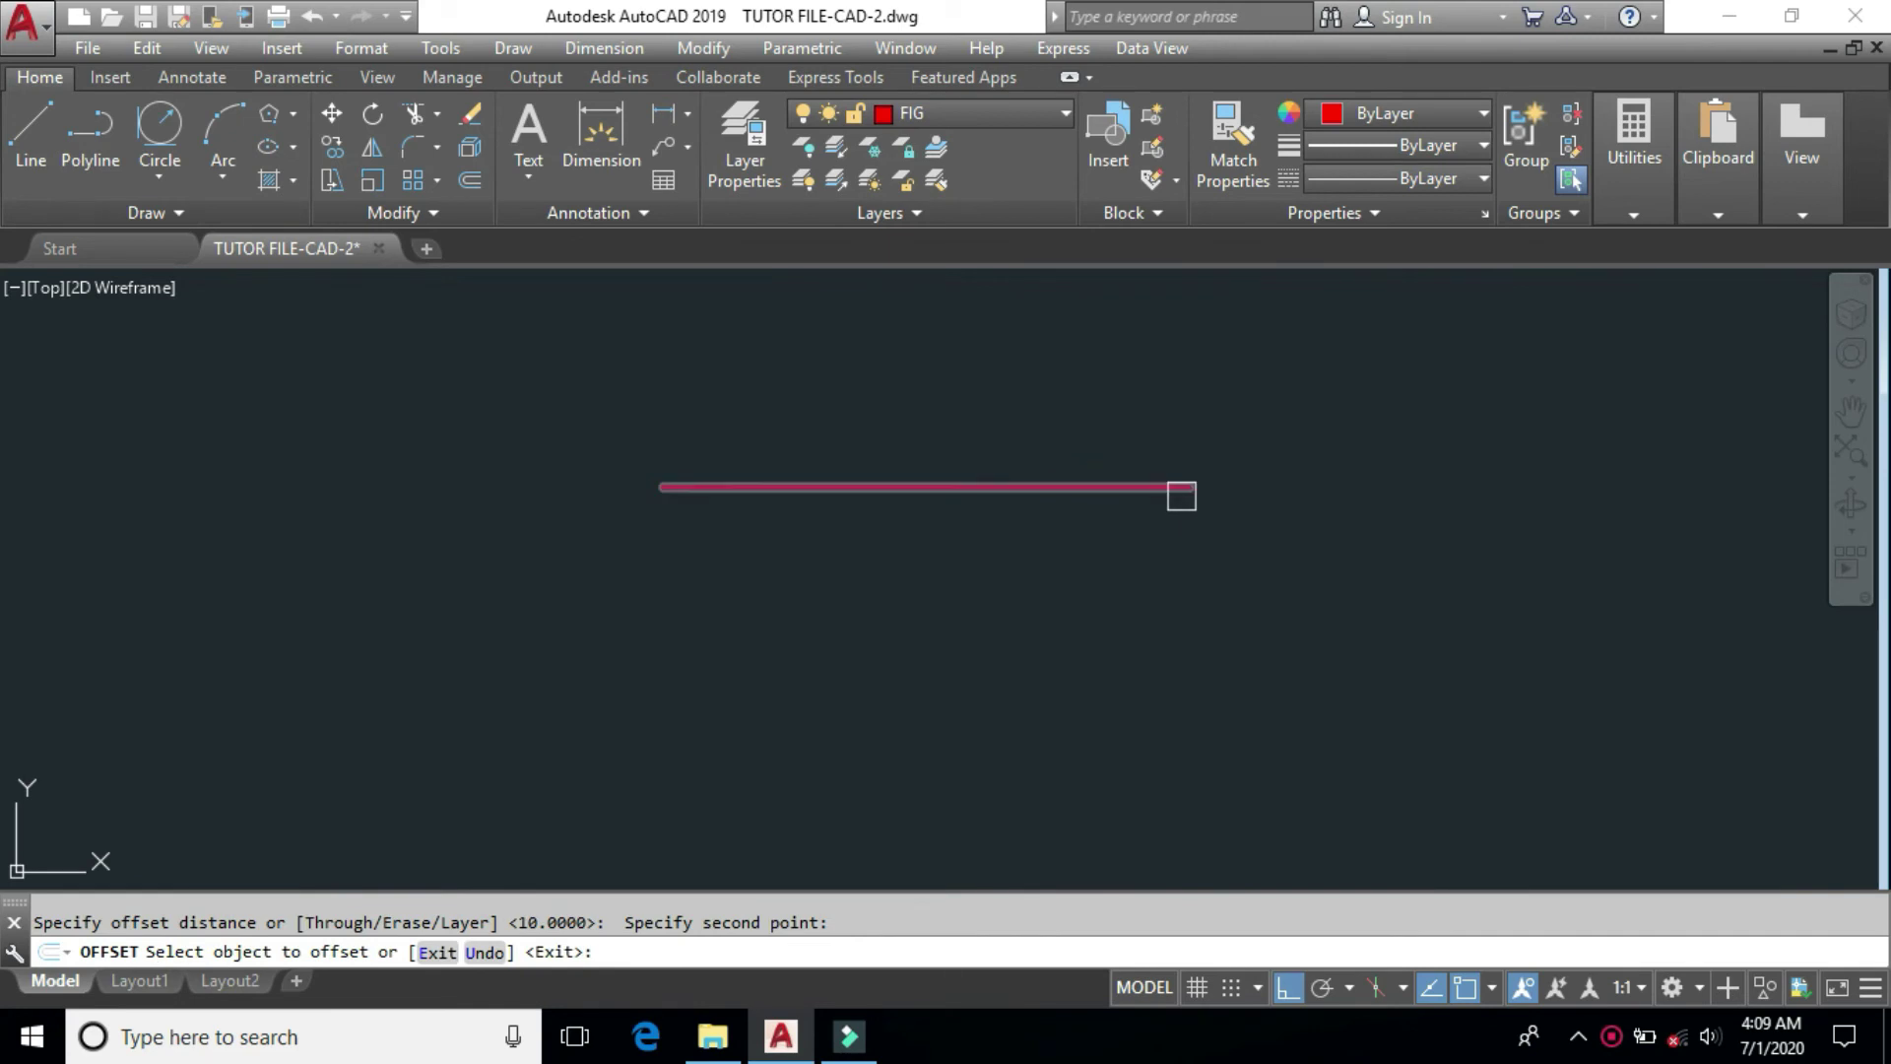
pyautogui.click(1187, 488)
pyautogui.write('m')
pyautogui.press('Return')
pyautogui.click(1173, 613)
pyautogui.click(1174, 633)
pyautogui.click(1177, 706)
pyautogui.click(1178, 725)
pyautogui.click(1225, 421)
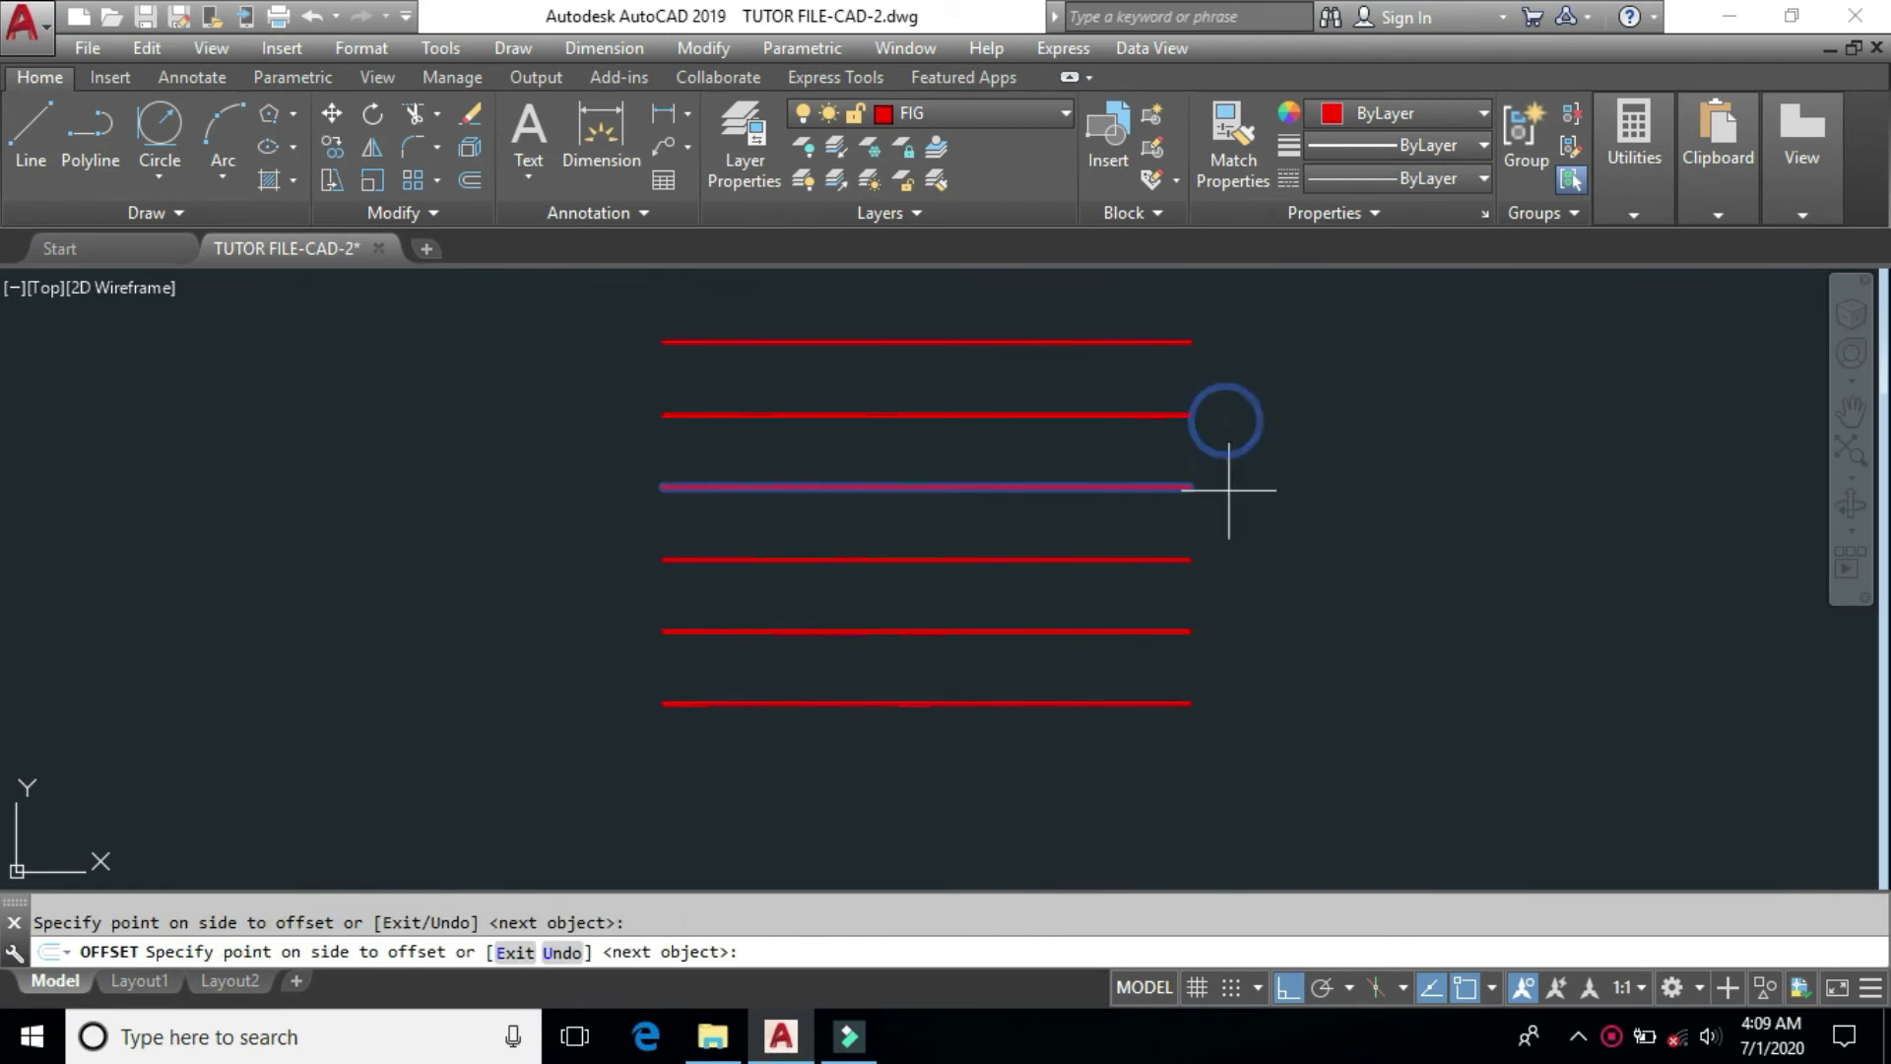
pyautogui.click(1199, 751)
pyautogui.press('Return')
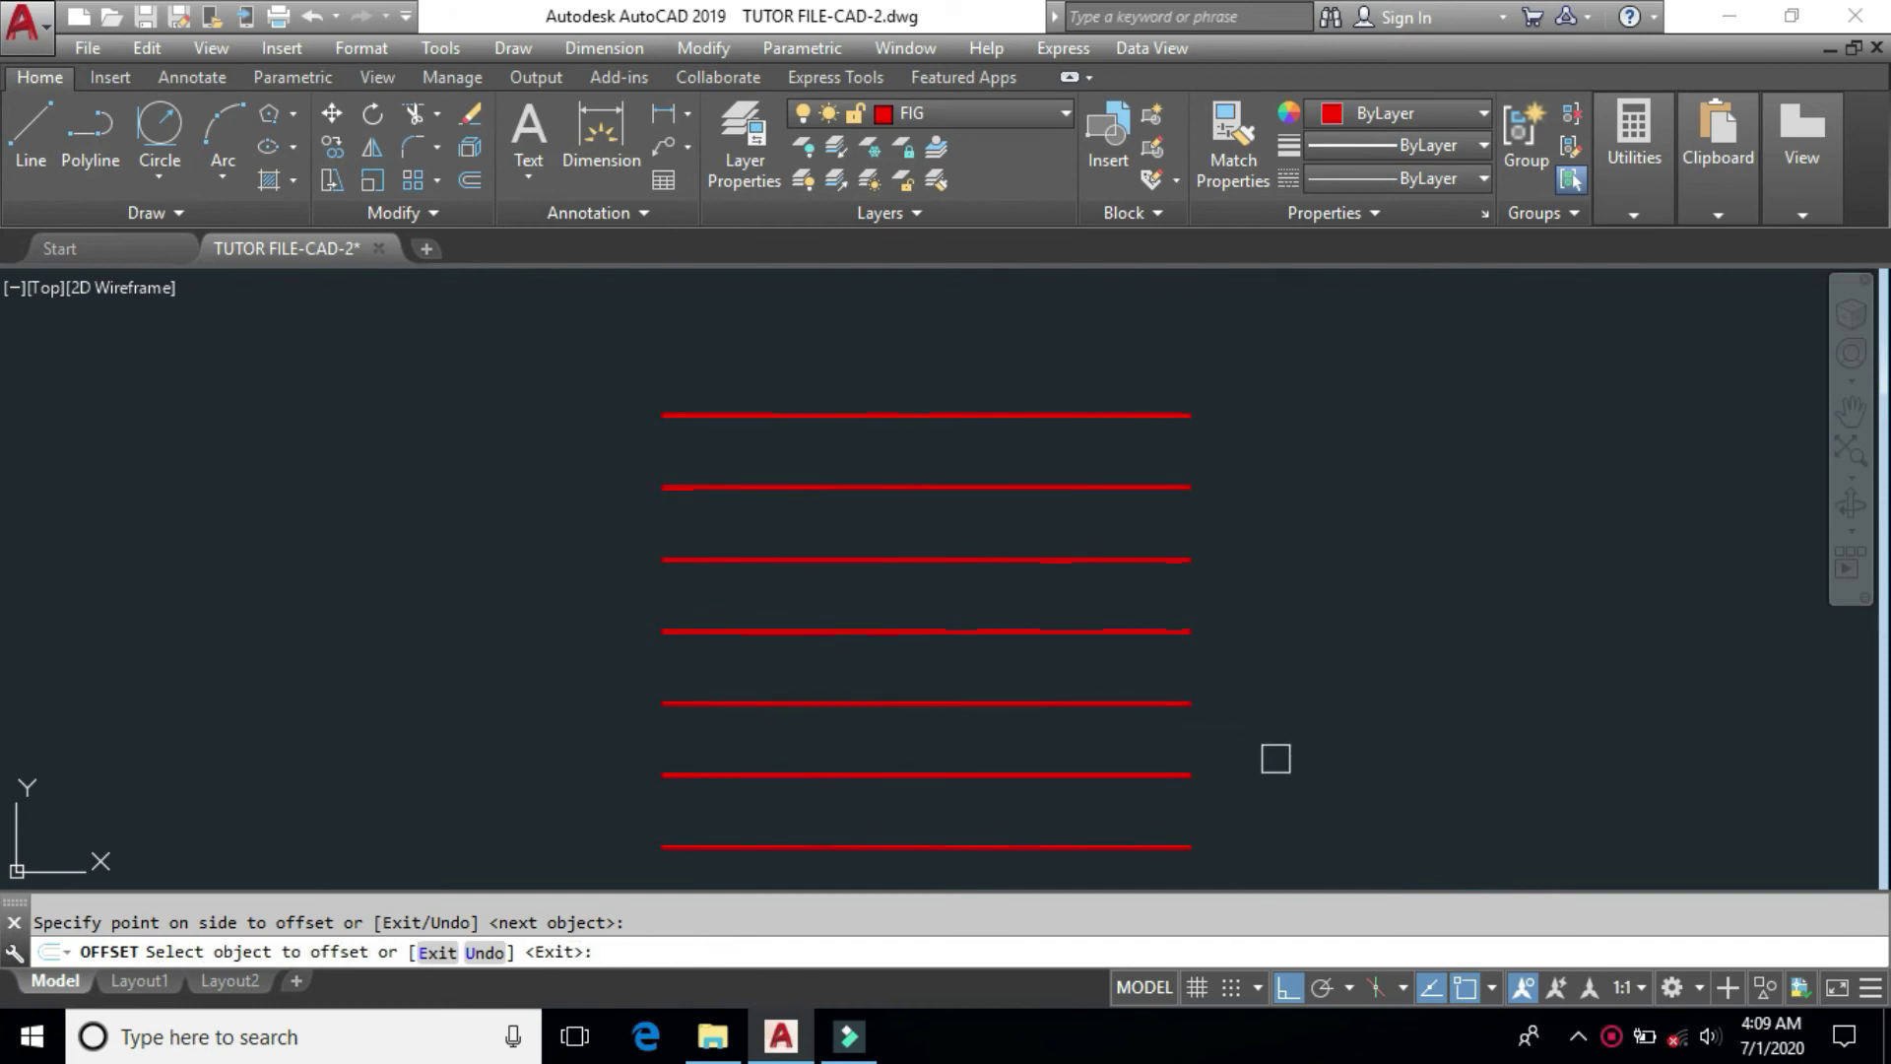
pyautogui.press('Return')
# Step: Draw a vertical line crossing from above the top horizontal to below the bottom one
pyautogui.write('l')
pyautogui.press('Return')
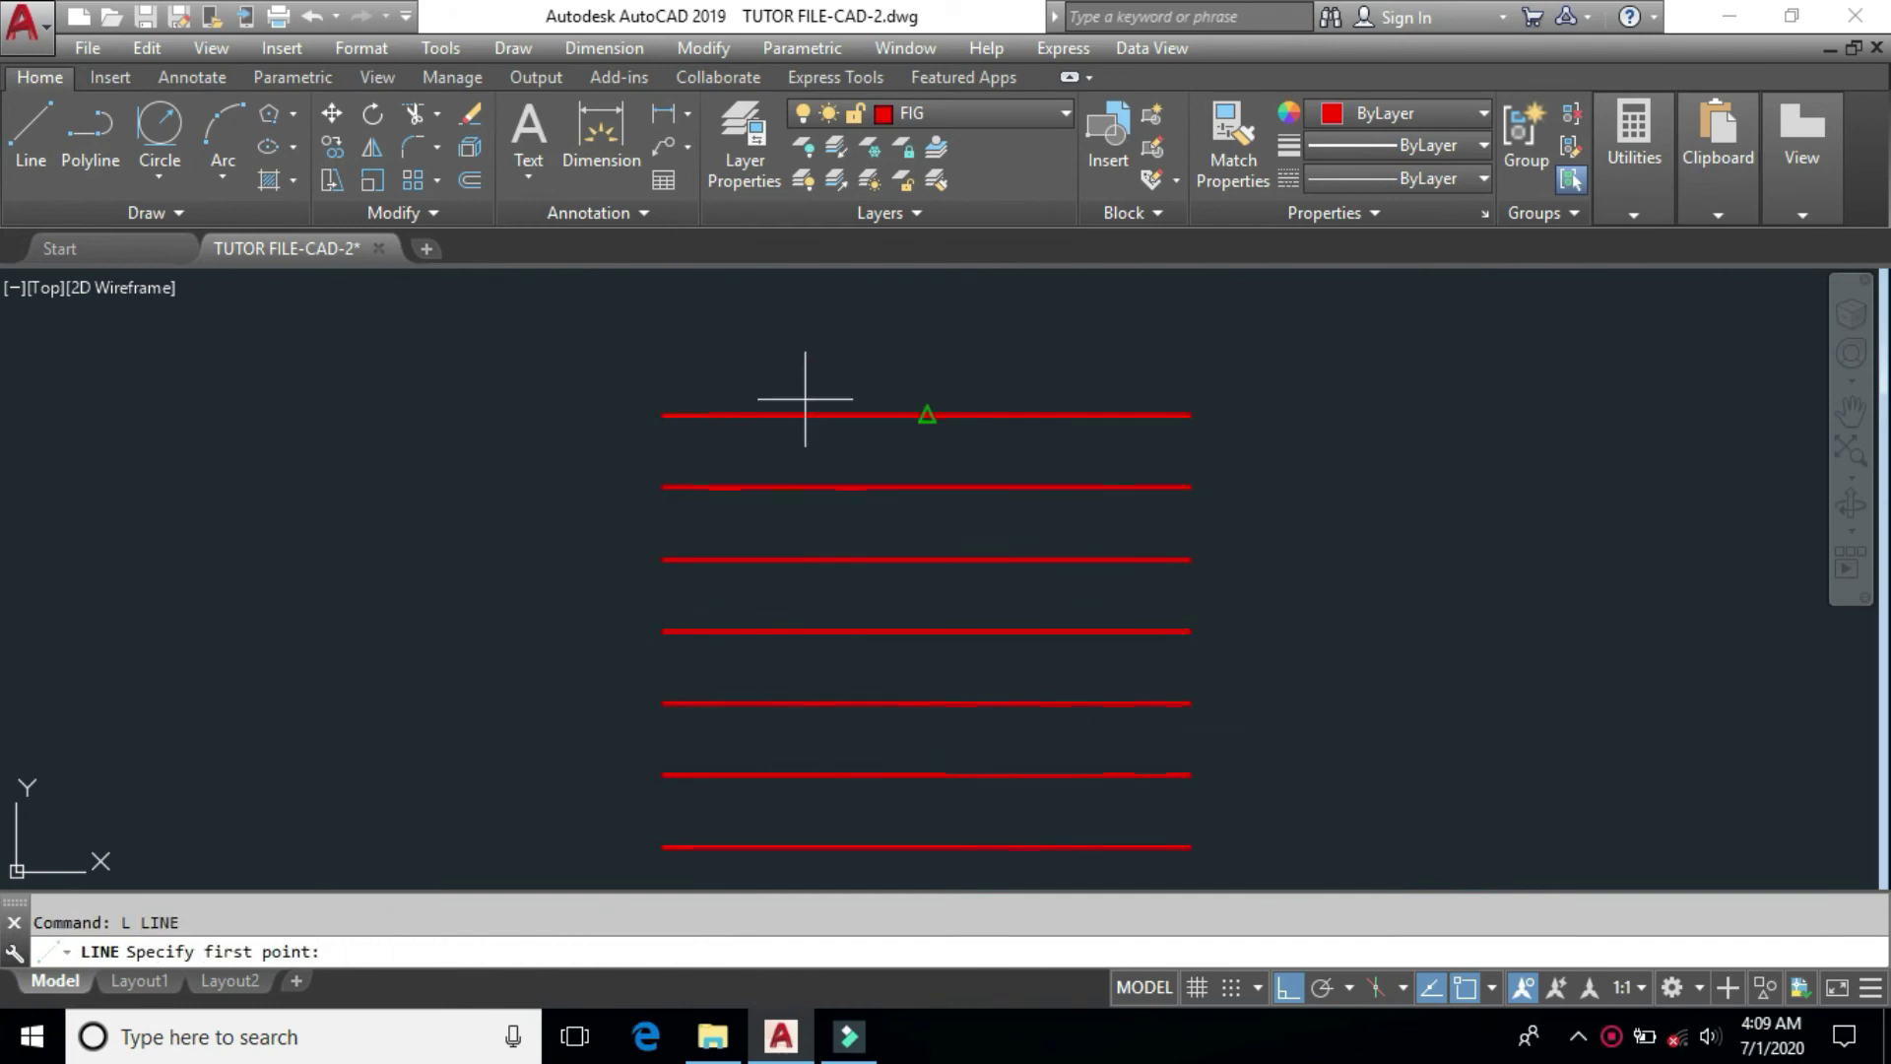
pyautogui.click(802, 392)
pyautogui.moveTo(779, 704); pyautogui.dragTo(768, 627, button='middle')
pyautogui.click(751, 778)
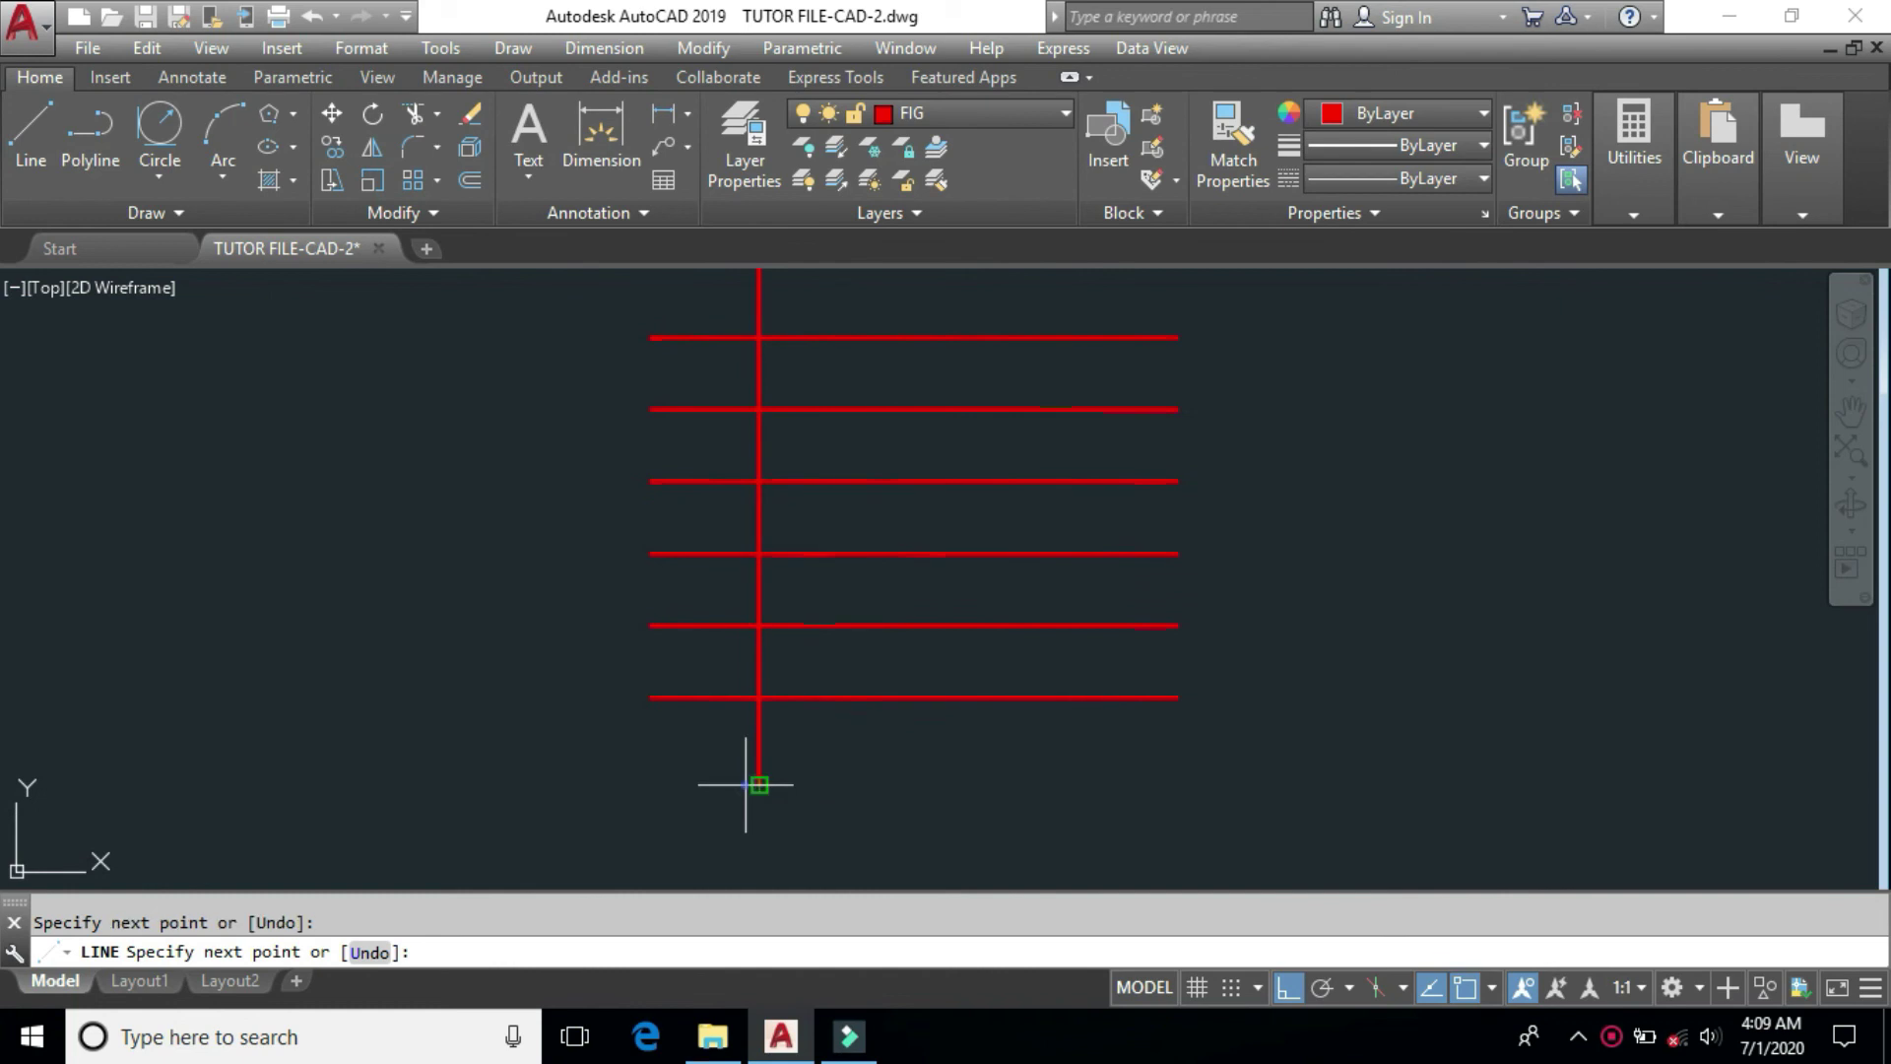
pyautogui.press('Return')
# Step: Offset the vertical line three times to the right to complete the four-column grid
pyautogui.write('o')
pyautogui.press('Return')
pyautogui.click(760, 785)
pyautogui.click(880, 807)
pyautogui.click(757, 787)
pyautogui.write('m')
pyautogui.press('Return')
pyautogui.click(871, 810)
pyautogui.click(946, 813)
pyautogui.click(1025, 813)
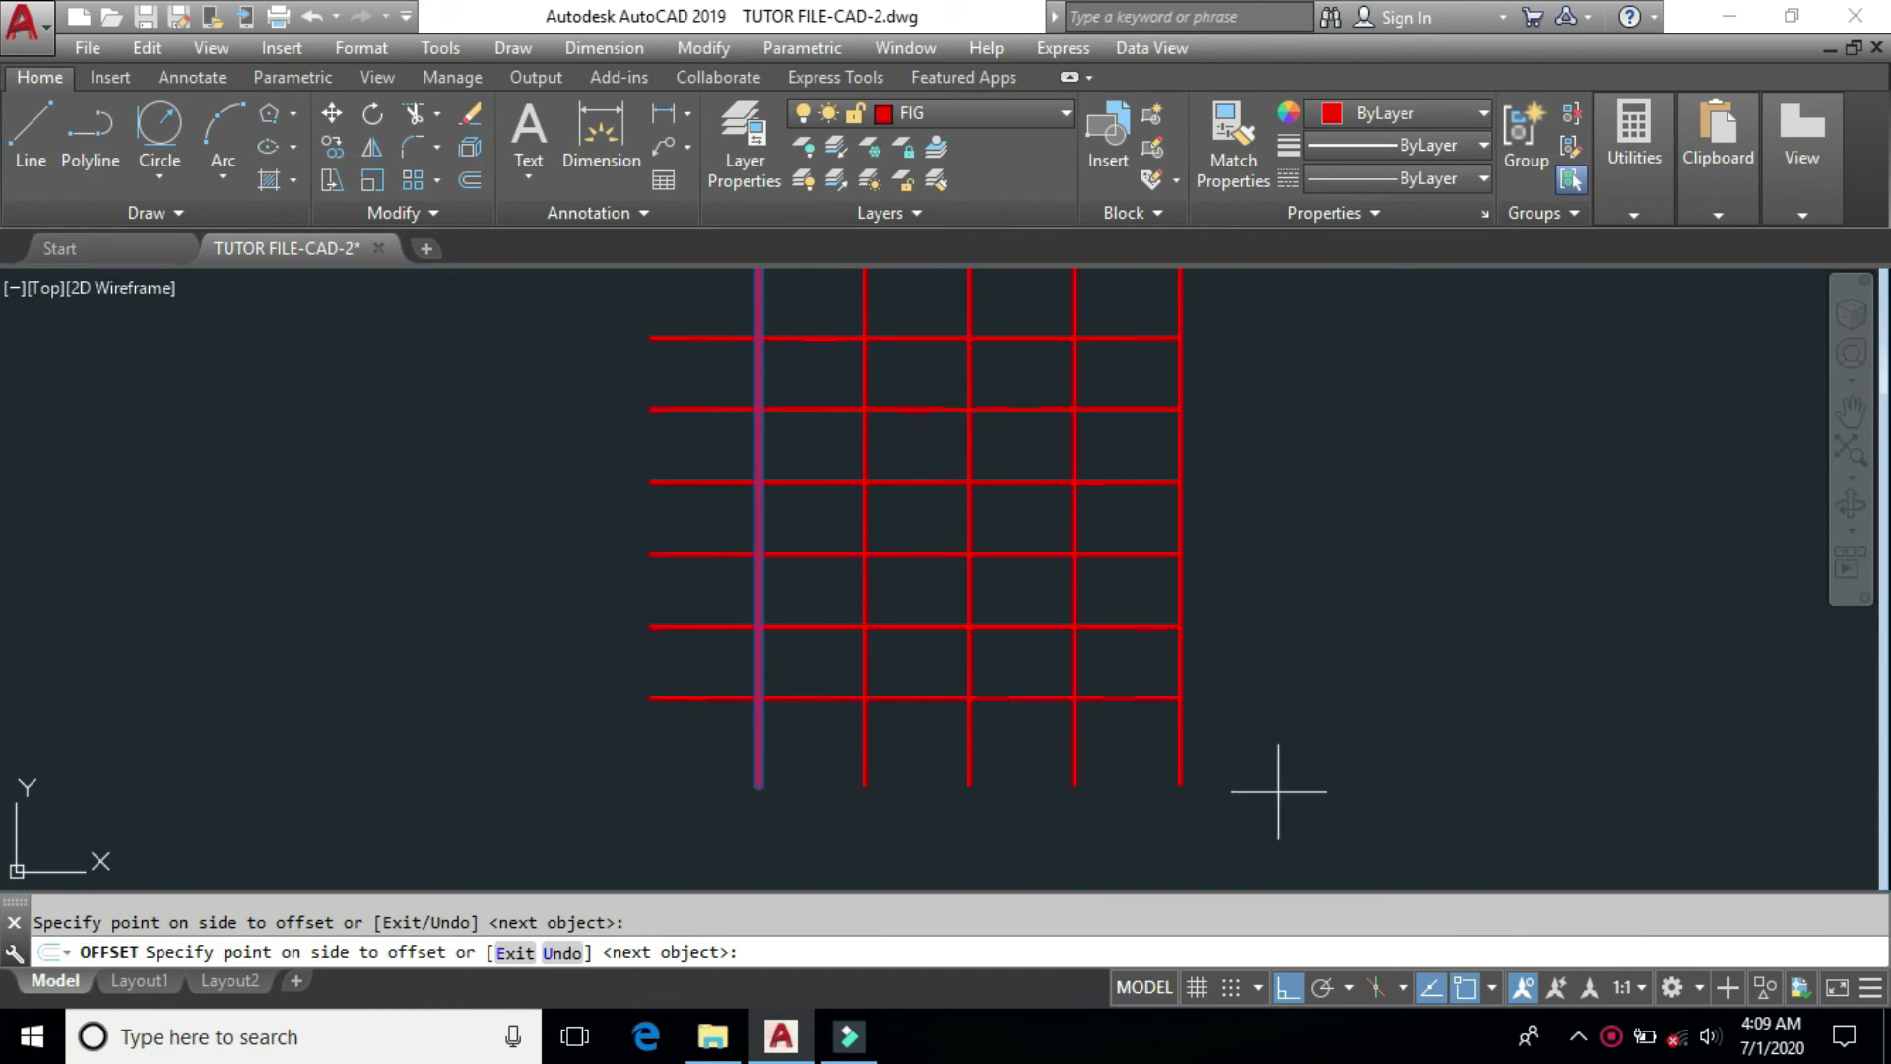
pyautogui.press('Return')
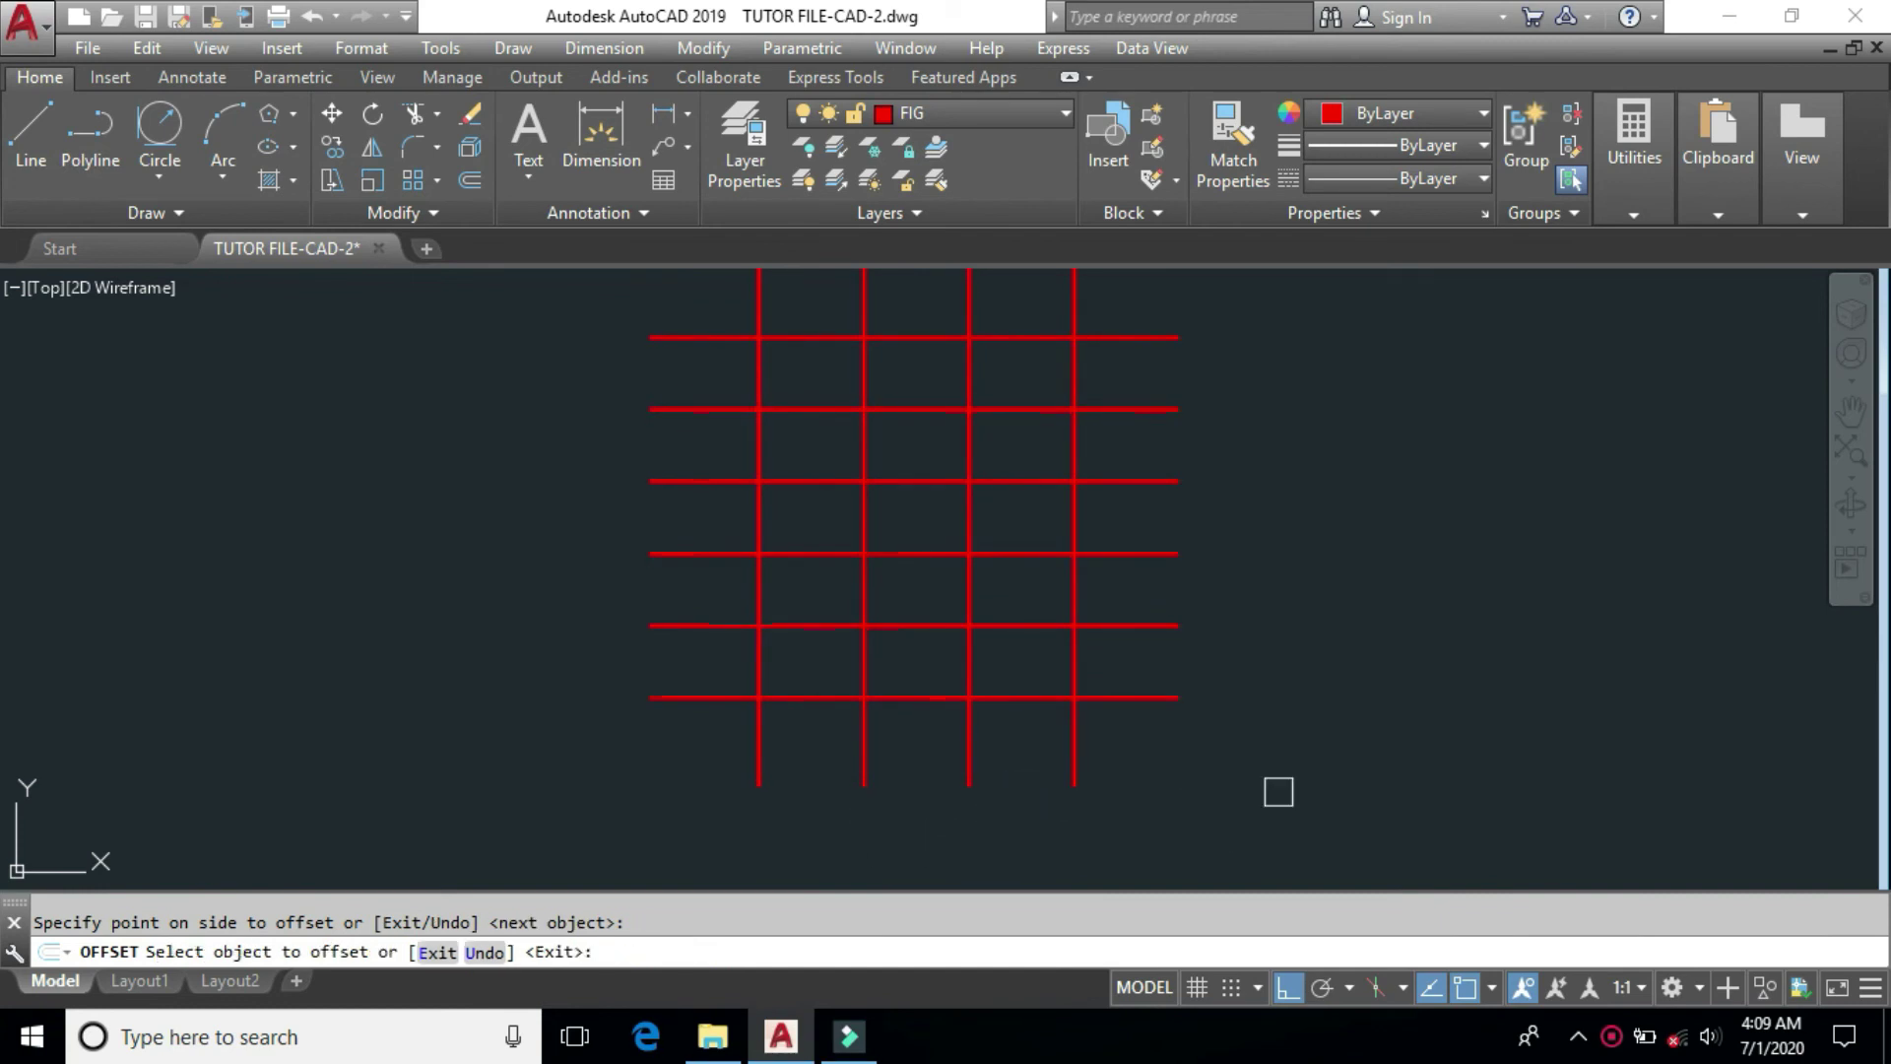
pyautogui.press('Return')
pyautogui.moveTo(1148, 646); pyautogui.dragTo(1110, 710, button='middle')
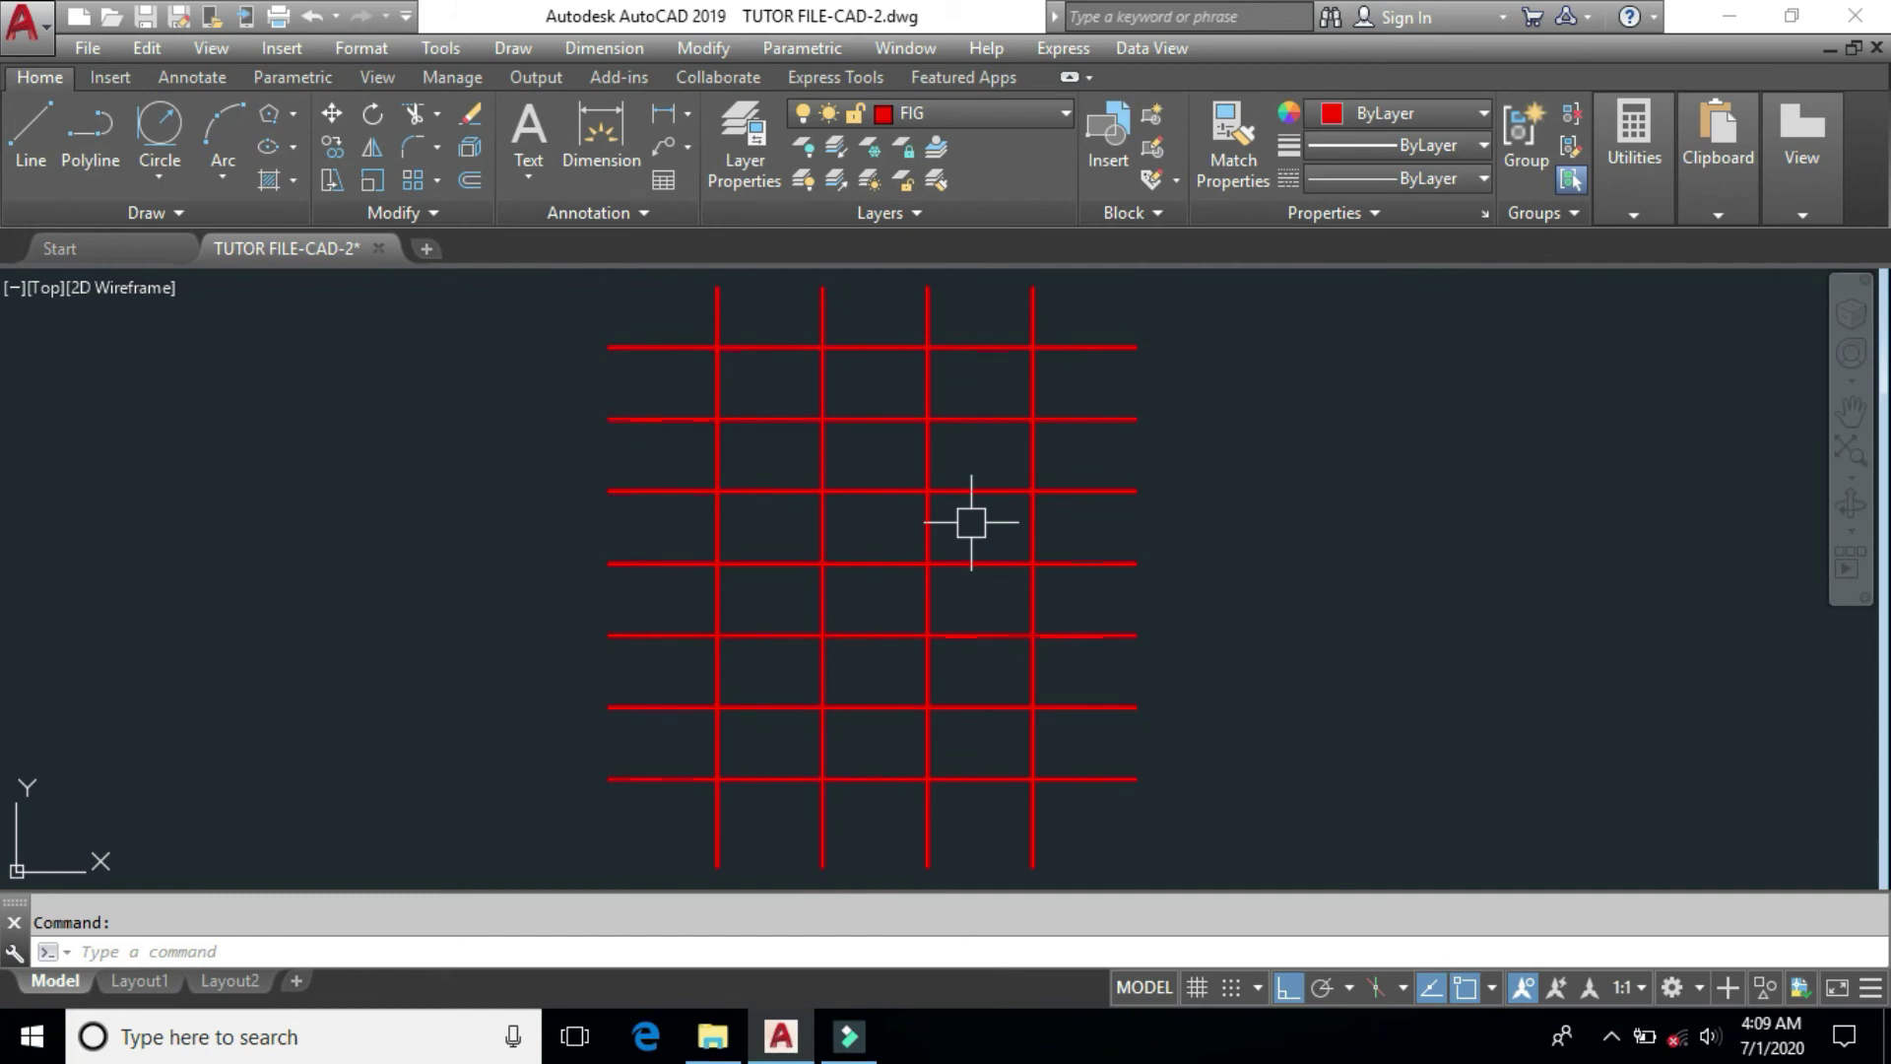
pyautogui.write('tr')
pyautogui.press('Return')
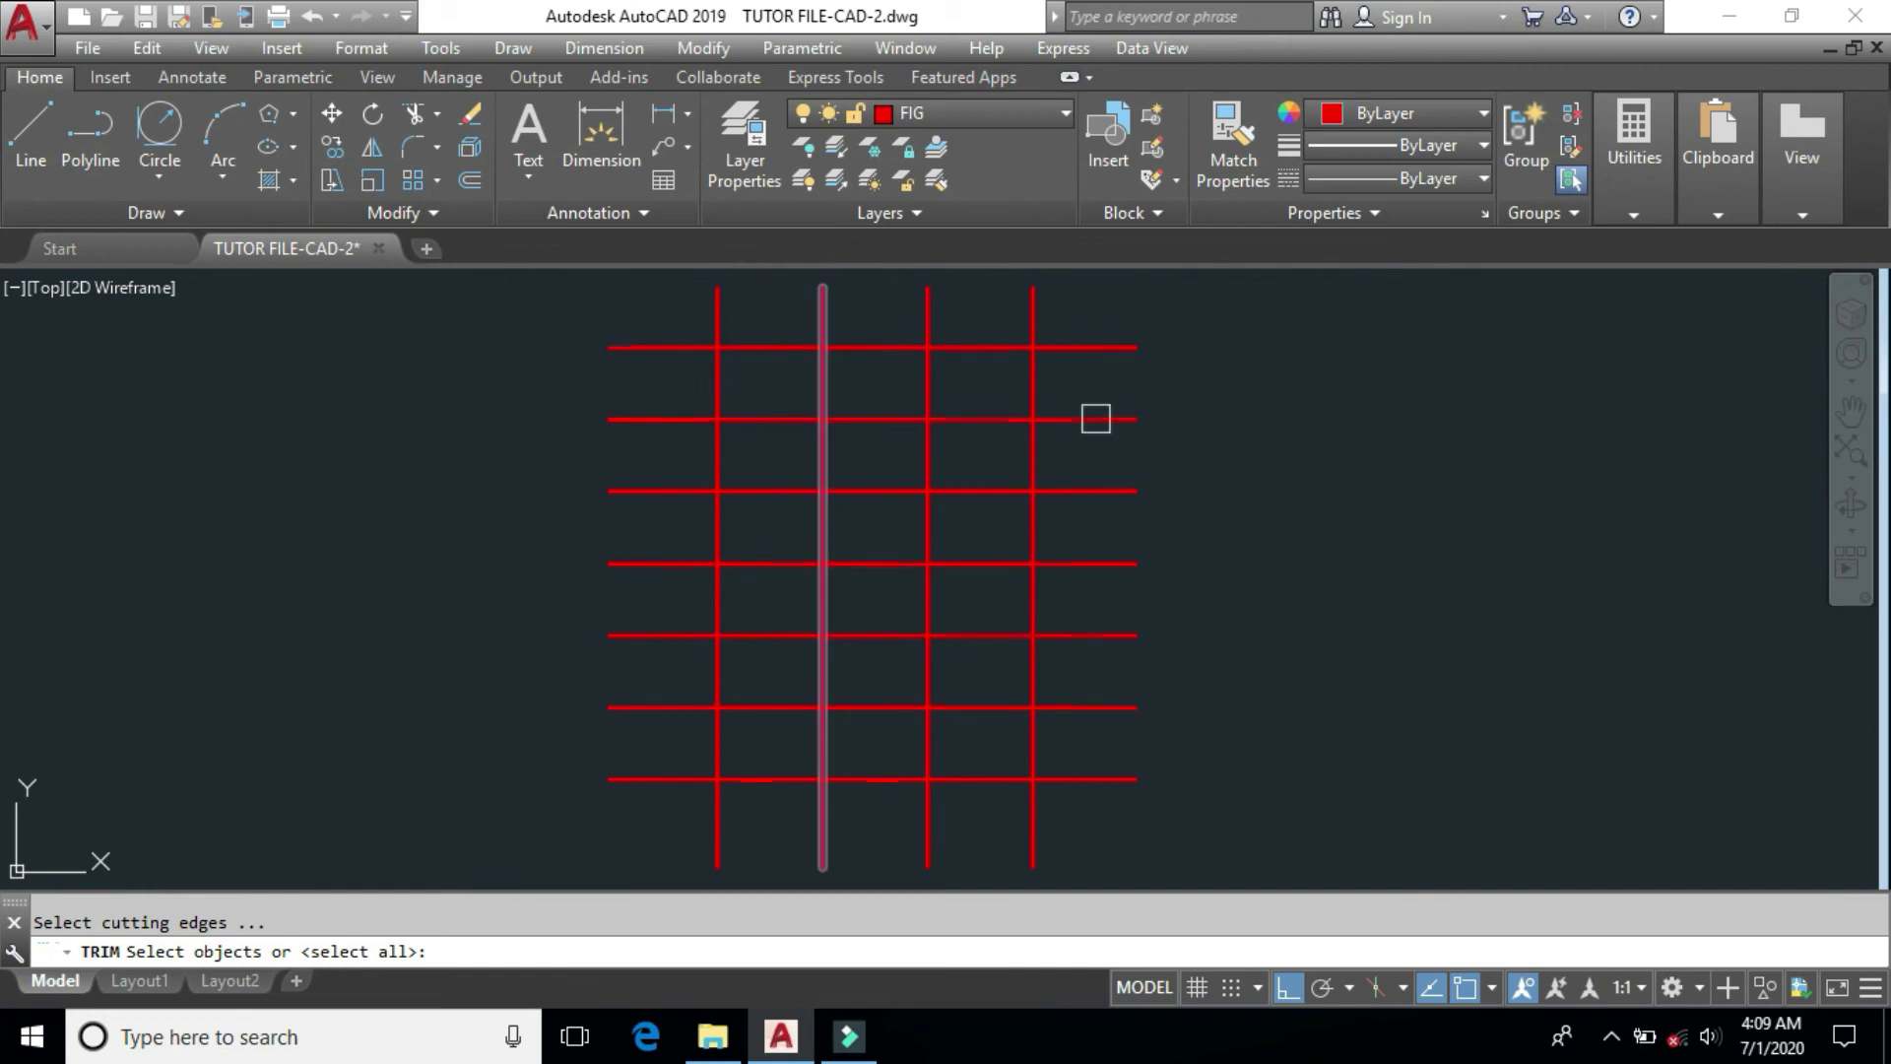
# Step: Using all grid lines as cutting edges, trim five segments out of the grid
pyautogui.click(1214, 313)
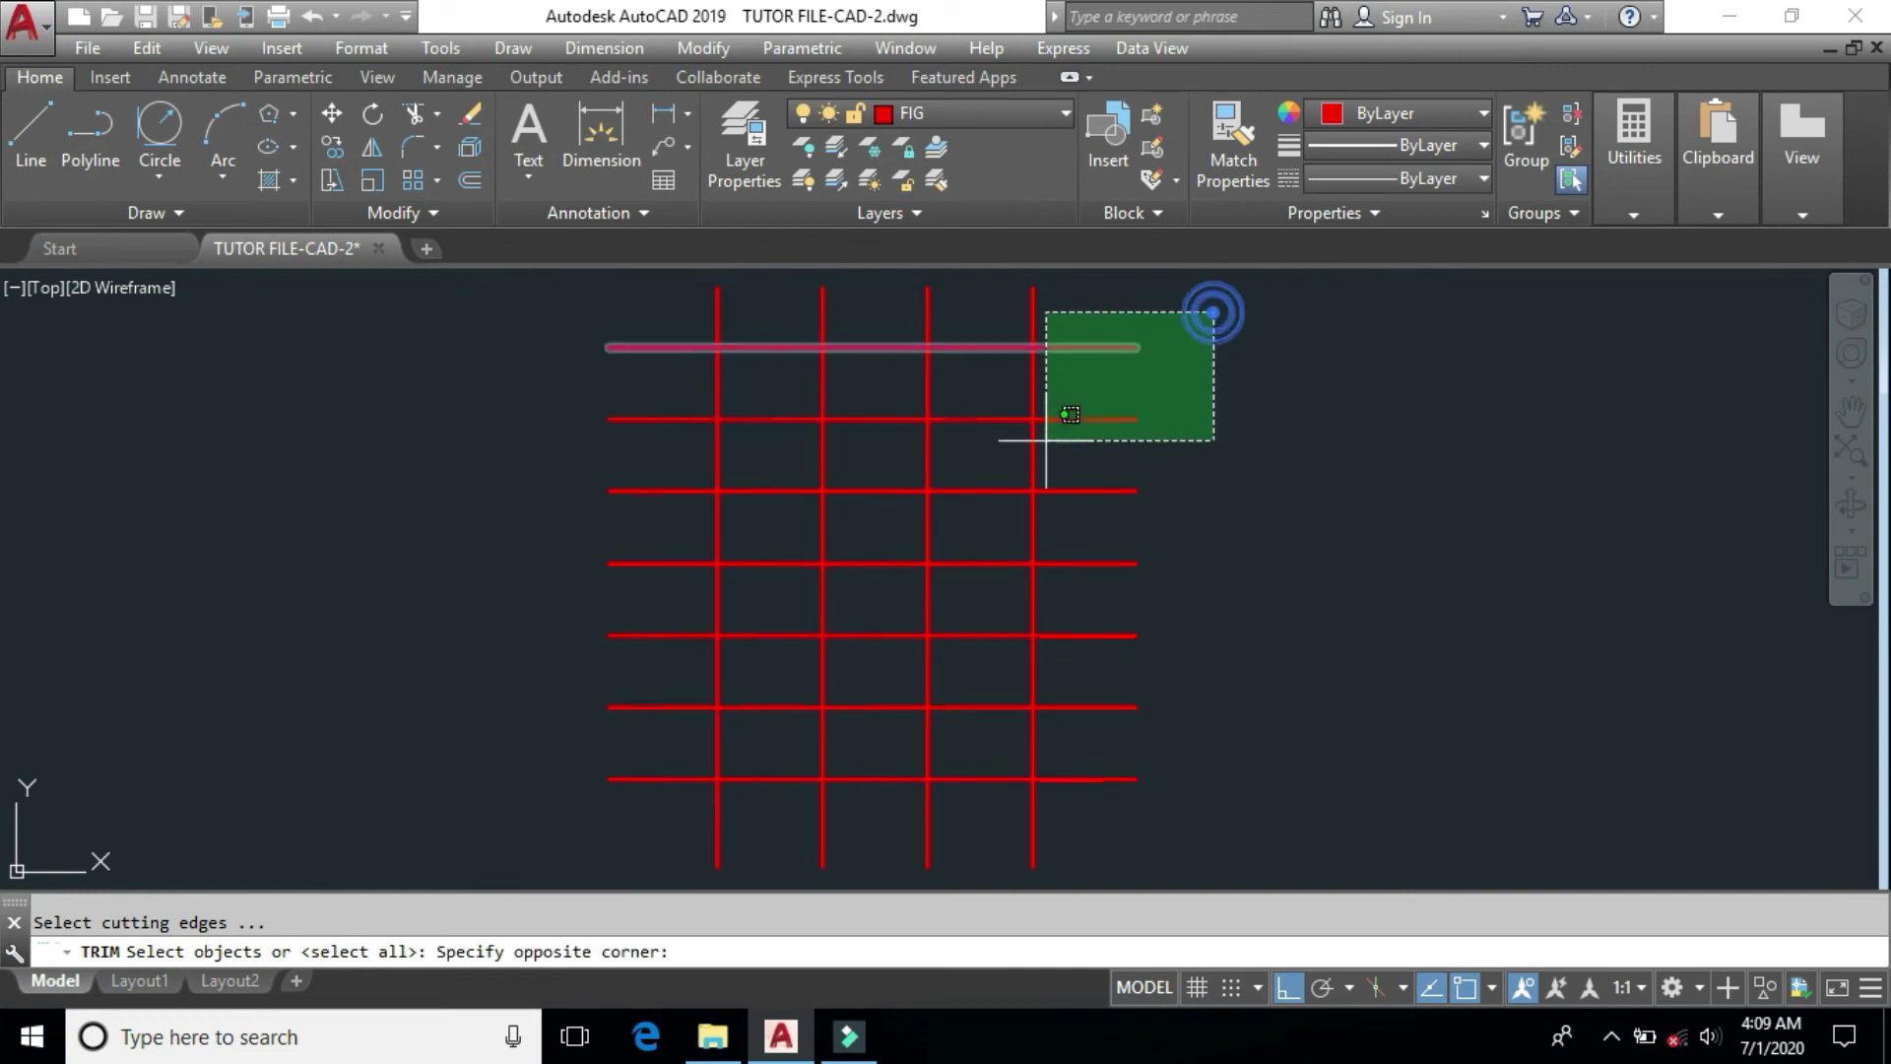
pyautogui.click(598, 803)
pyautogui.click(1215, 309)
pyautogui.click(1428, 546)
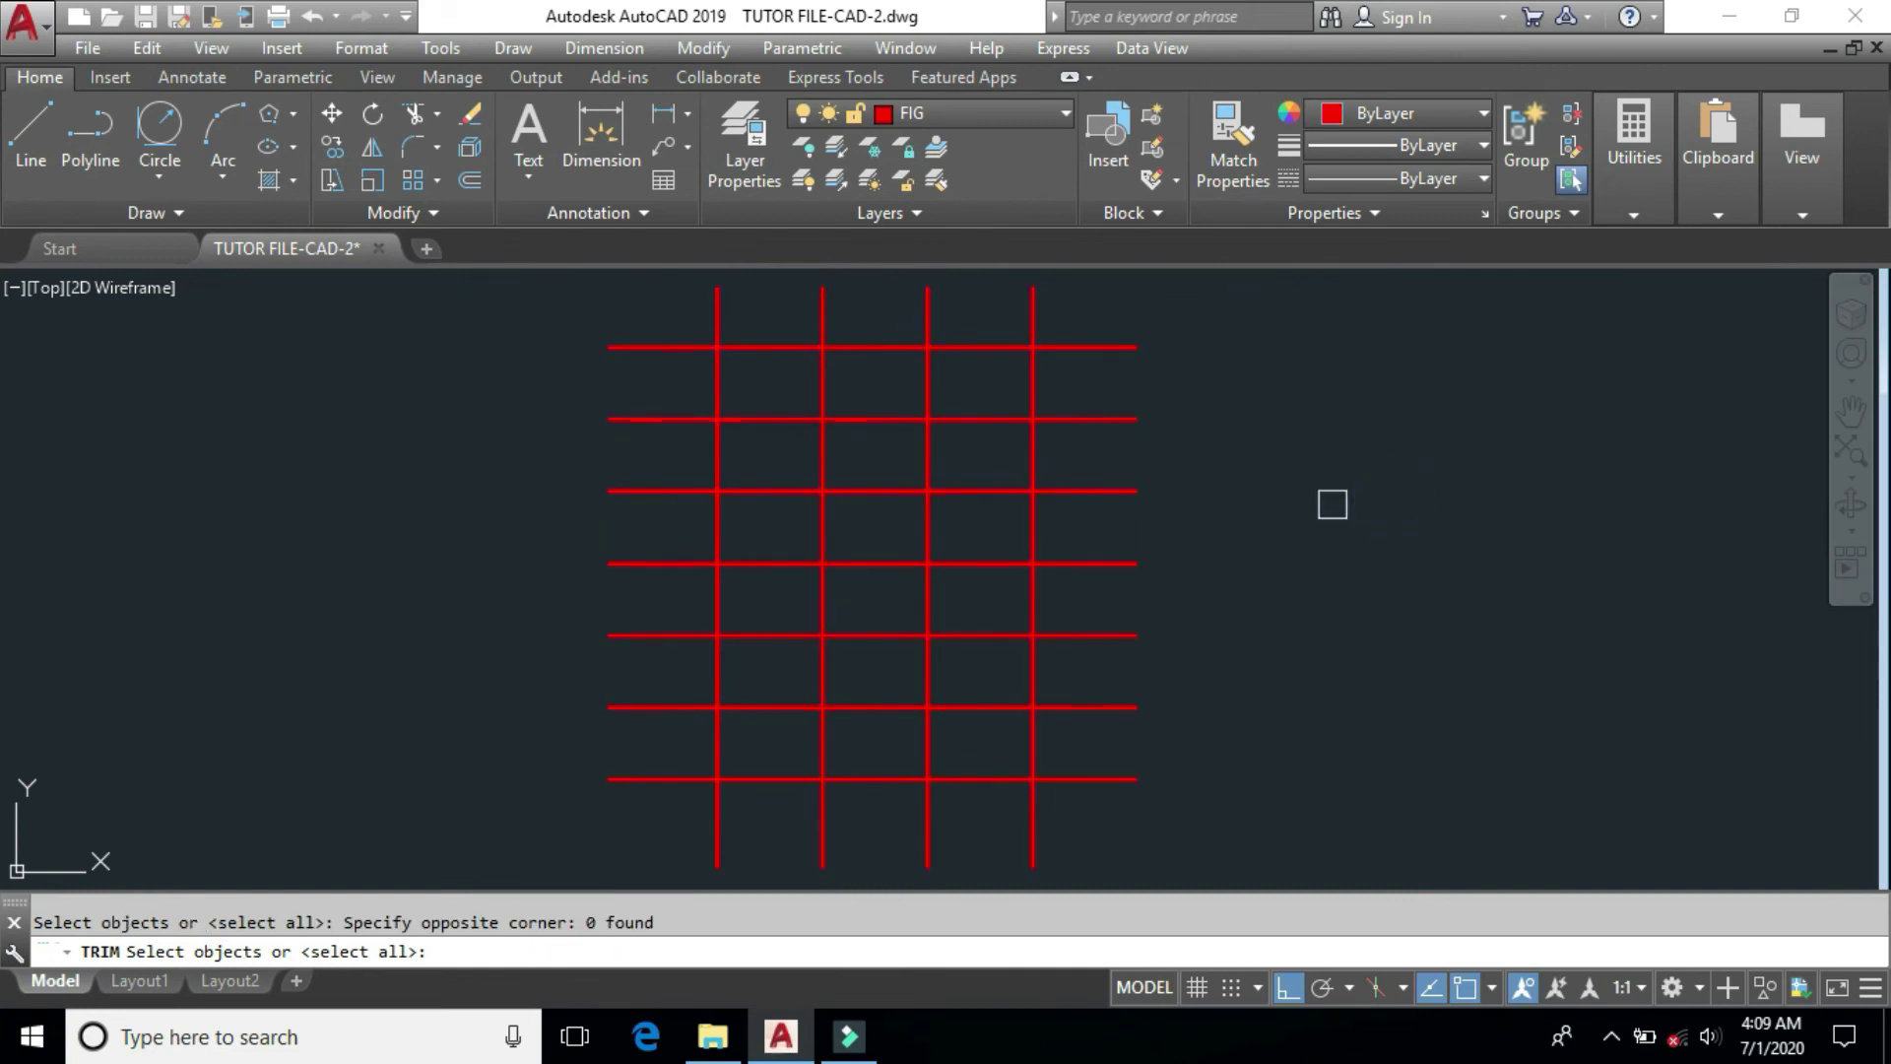
pyautogui.press('Return')
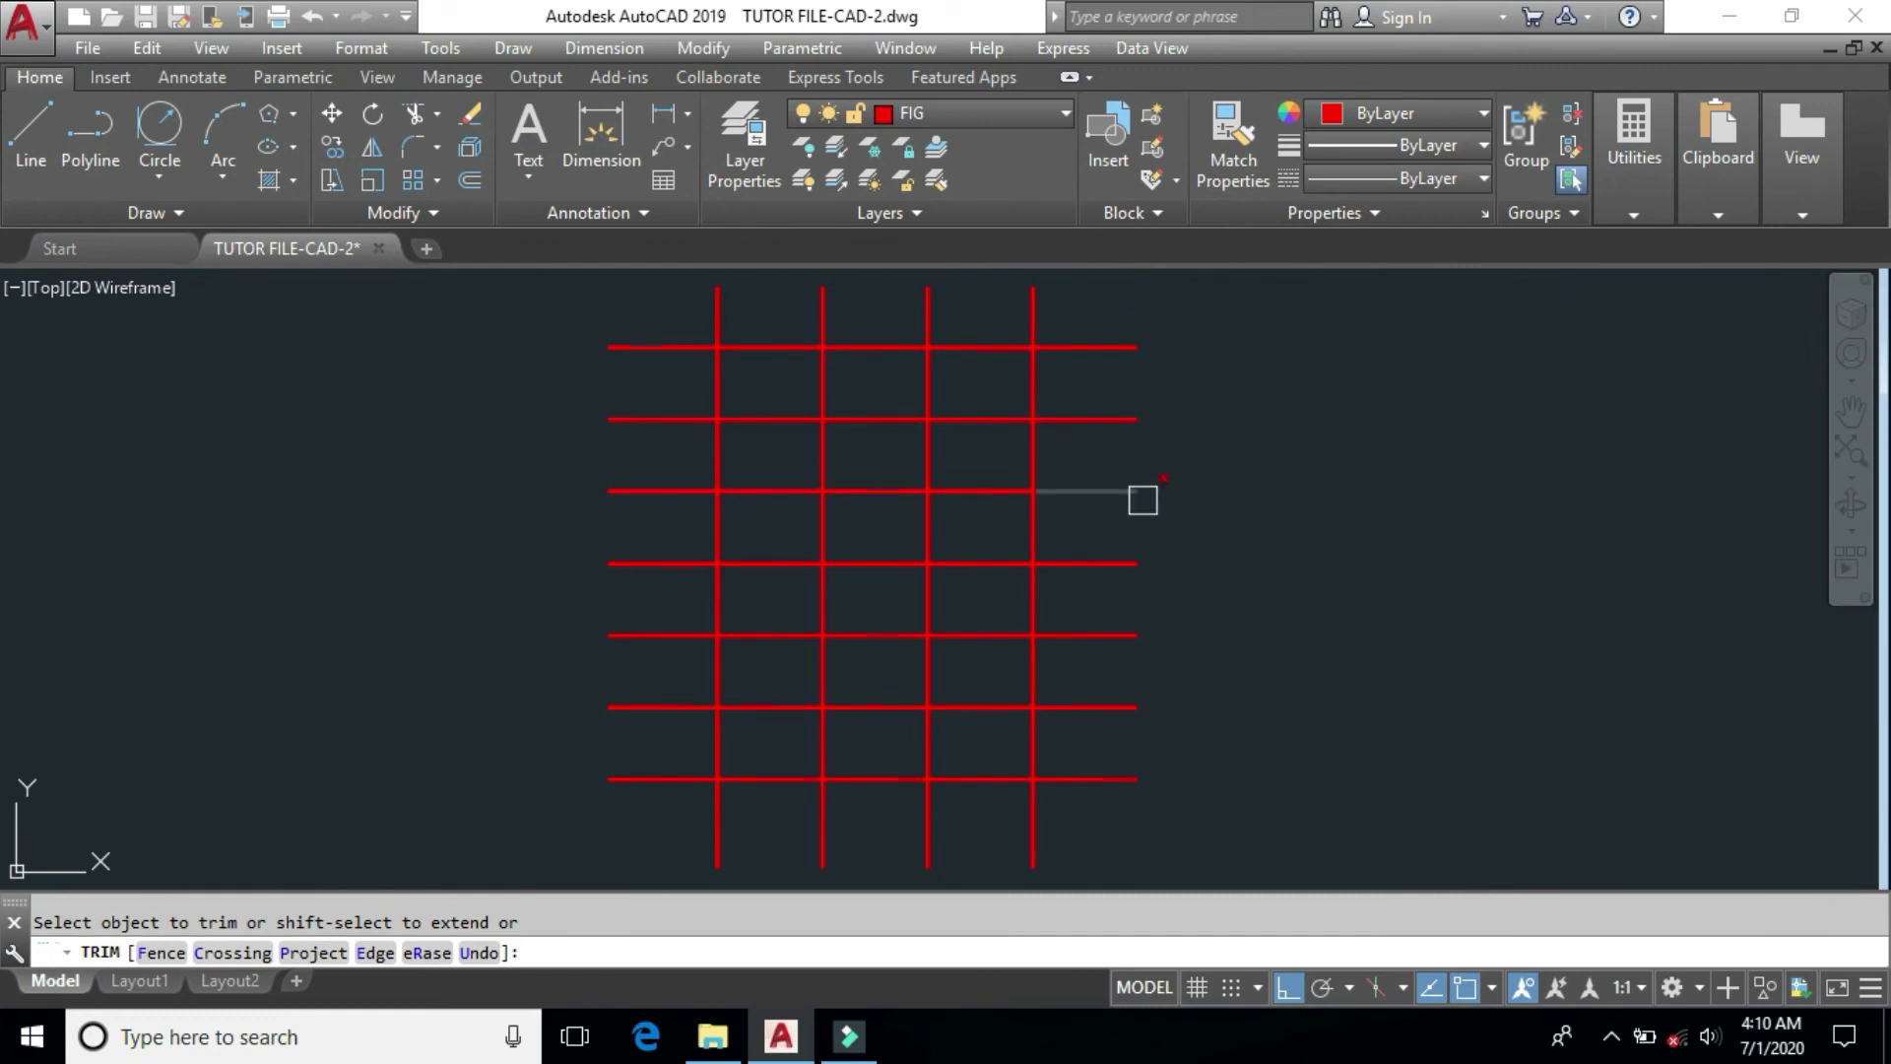
pyautogui.click(973, 490)
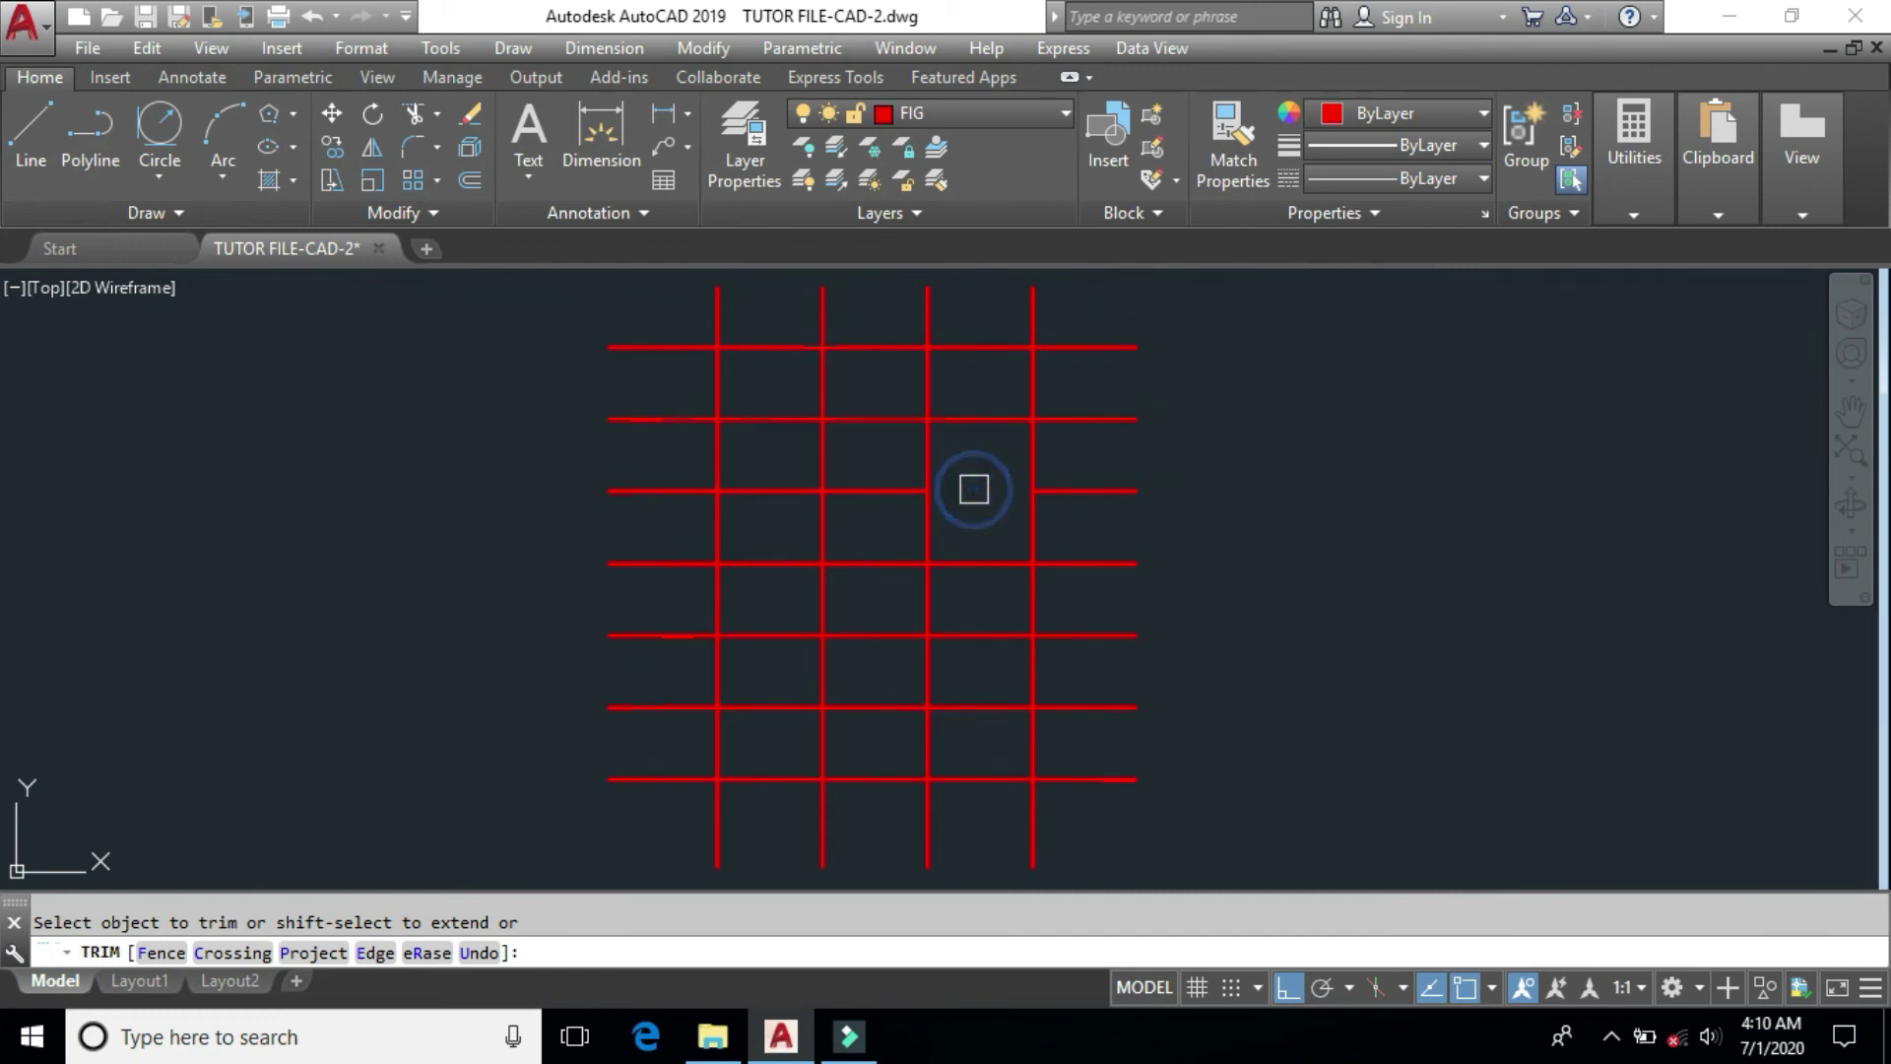
pyautogui.click(929, 382)
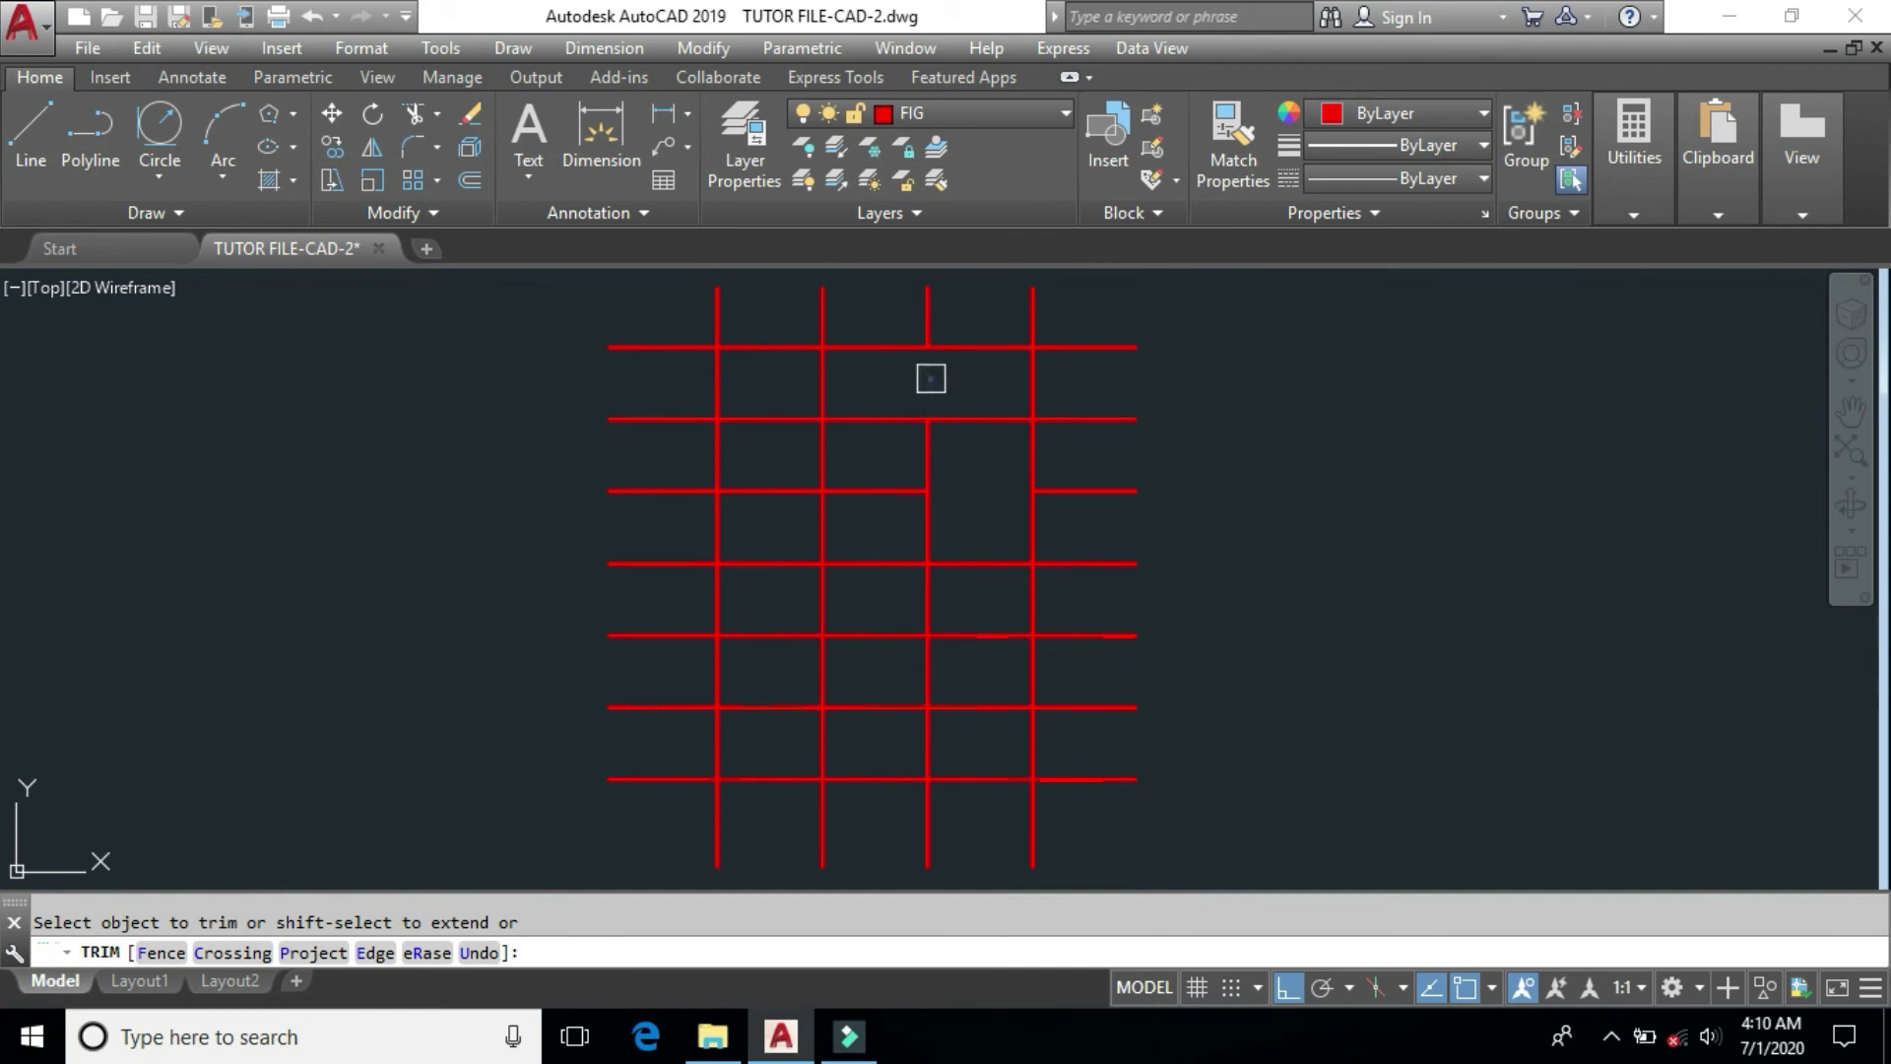
pyautogui.click(831, 522)
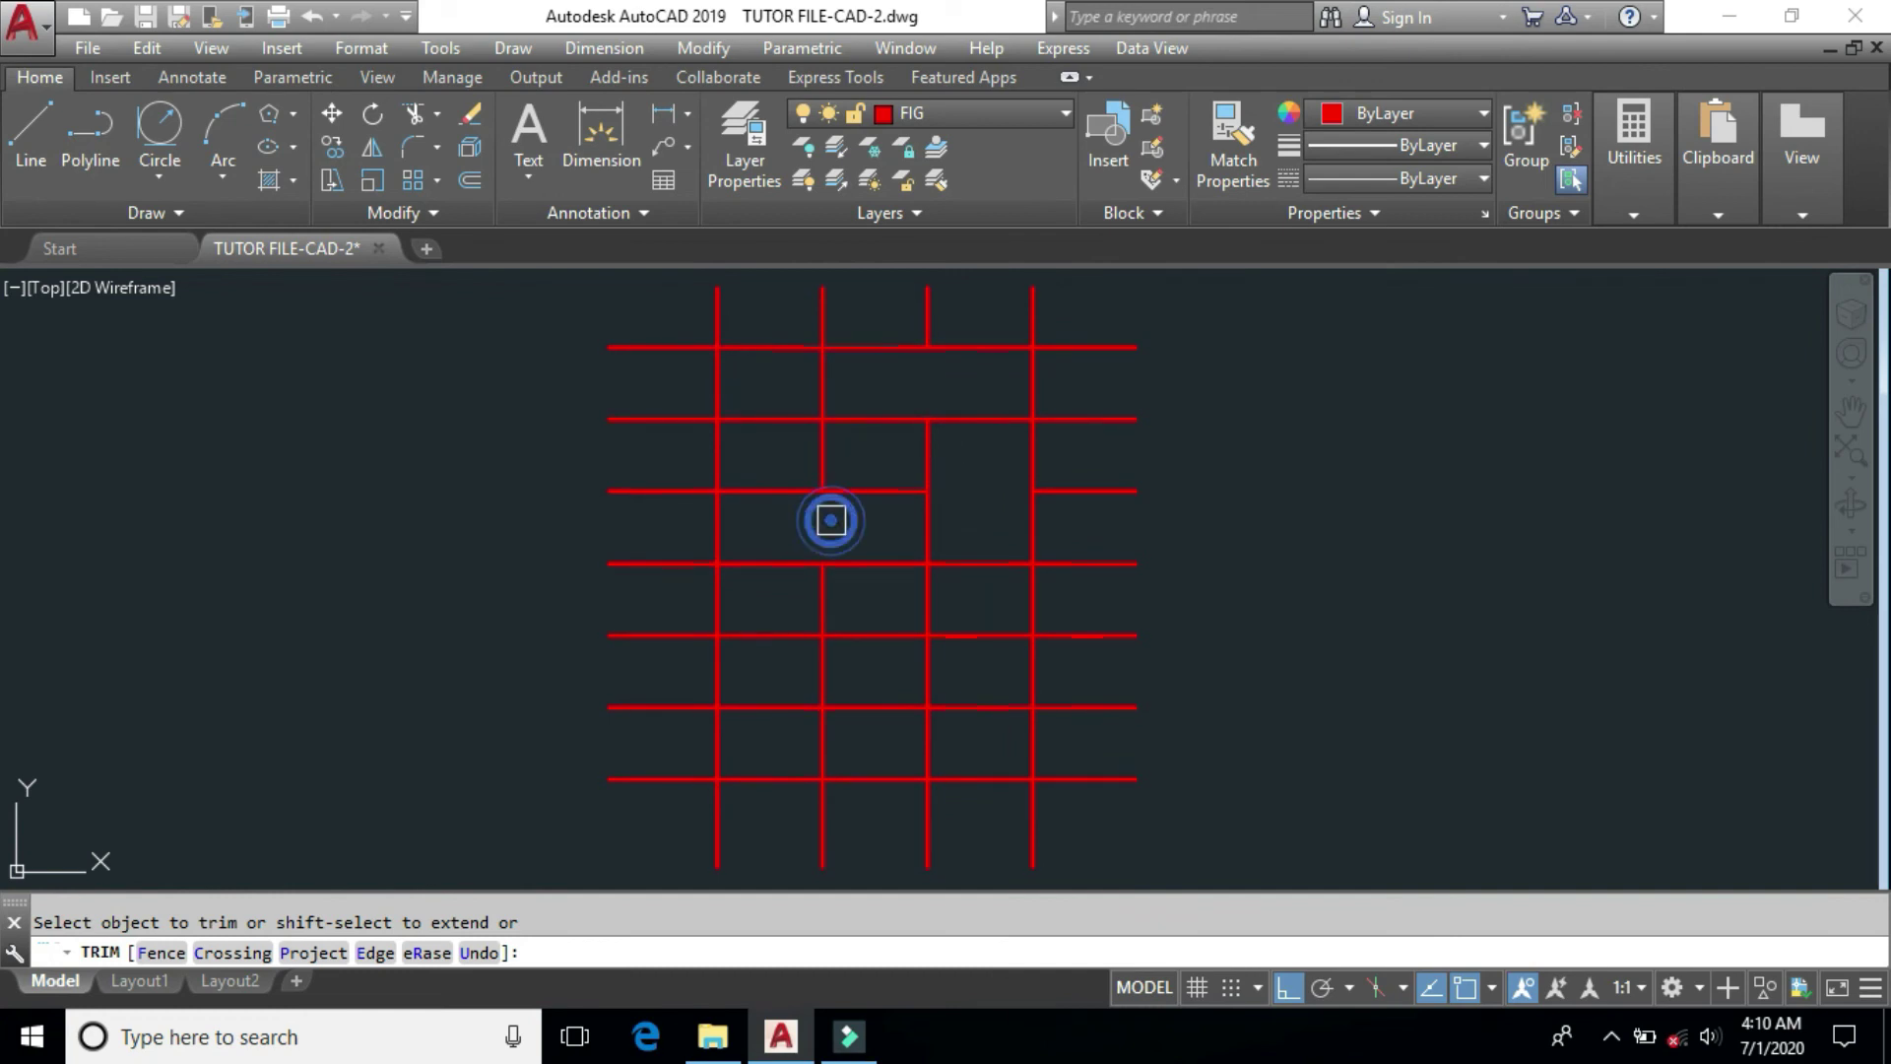
pyautogui.click(1114, 635)
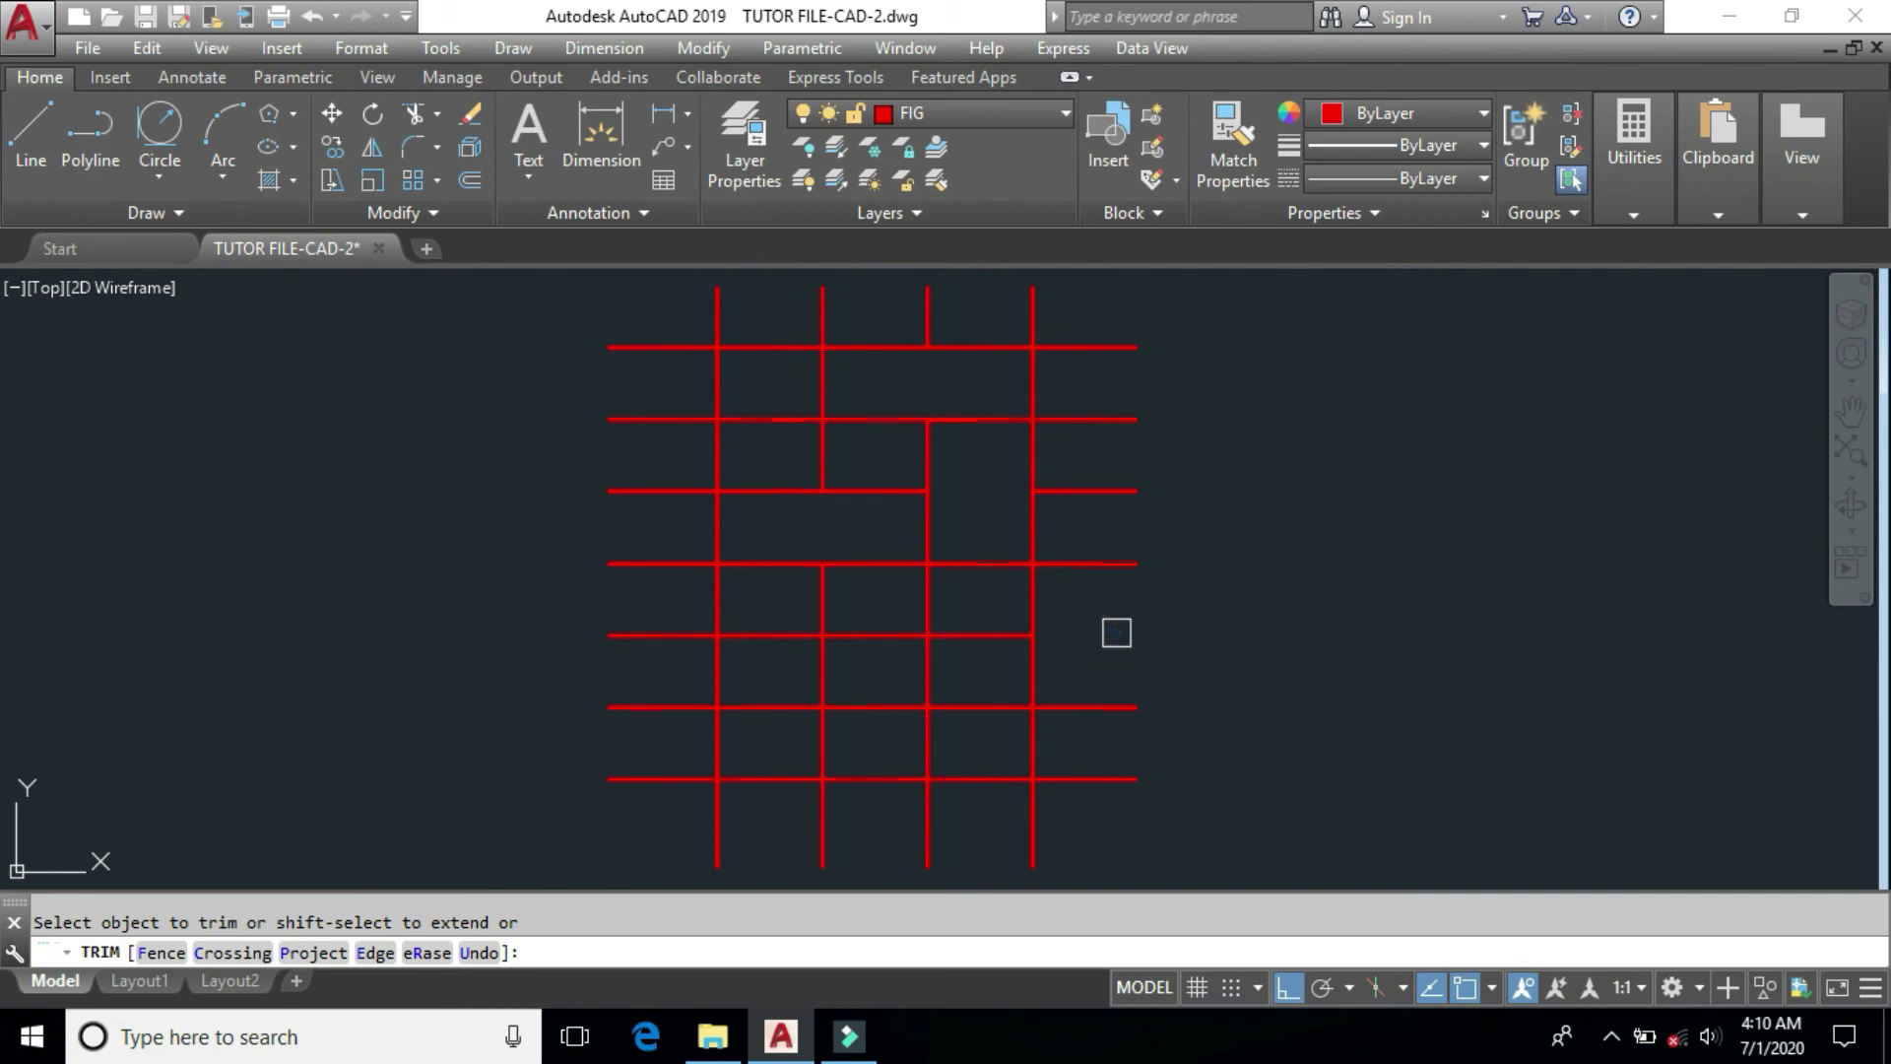
pyautogui.click(865, 633)
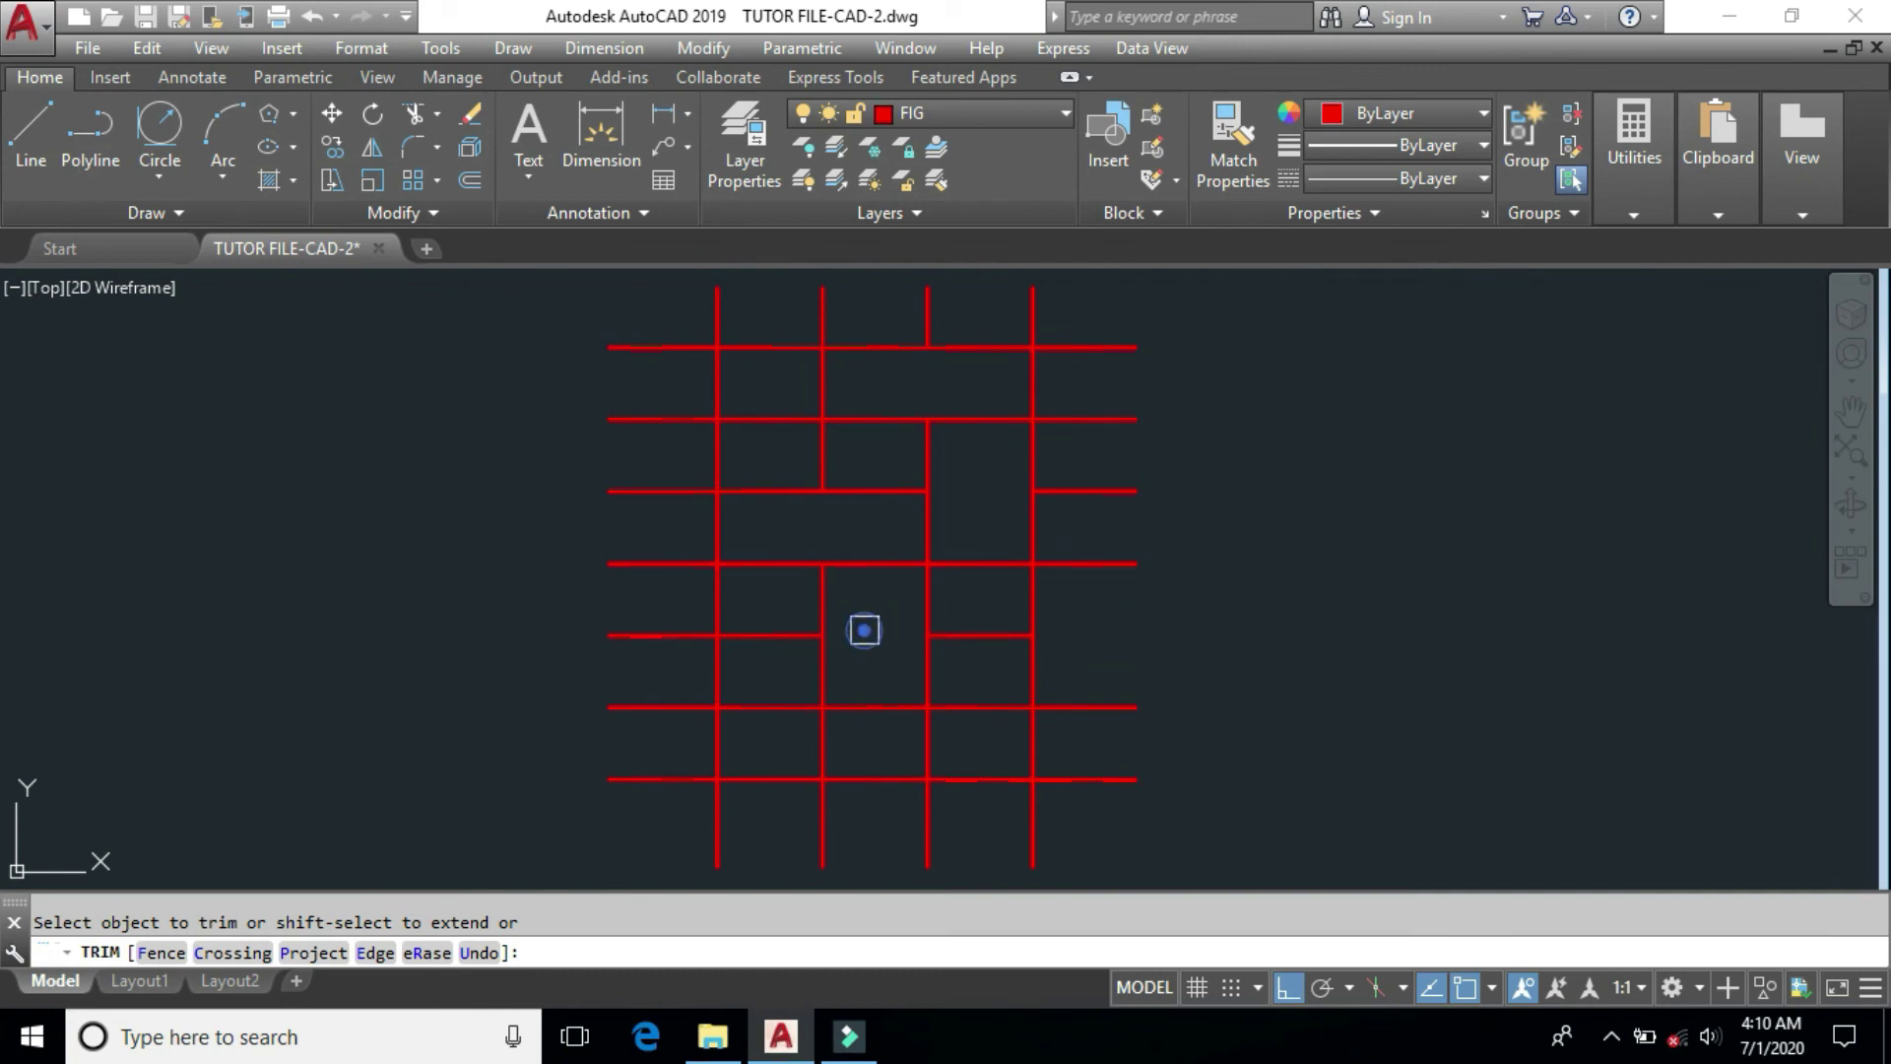
pyautogui.press('Escape')
# Step: Delete the leftover short segment, then erase every grid line with a crossing window
pyautogui.click(975, 635)
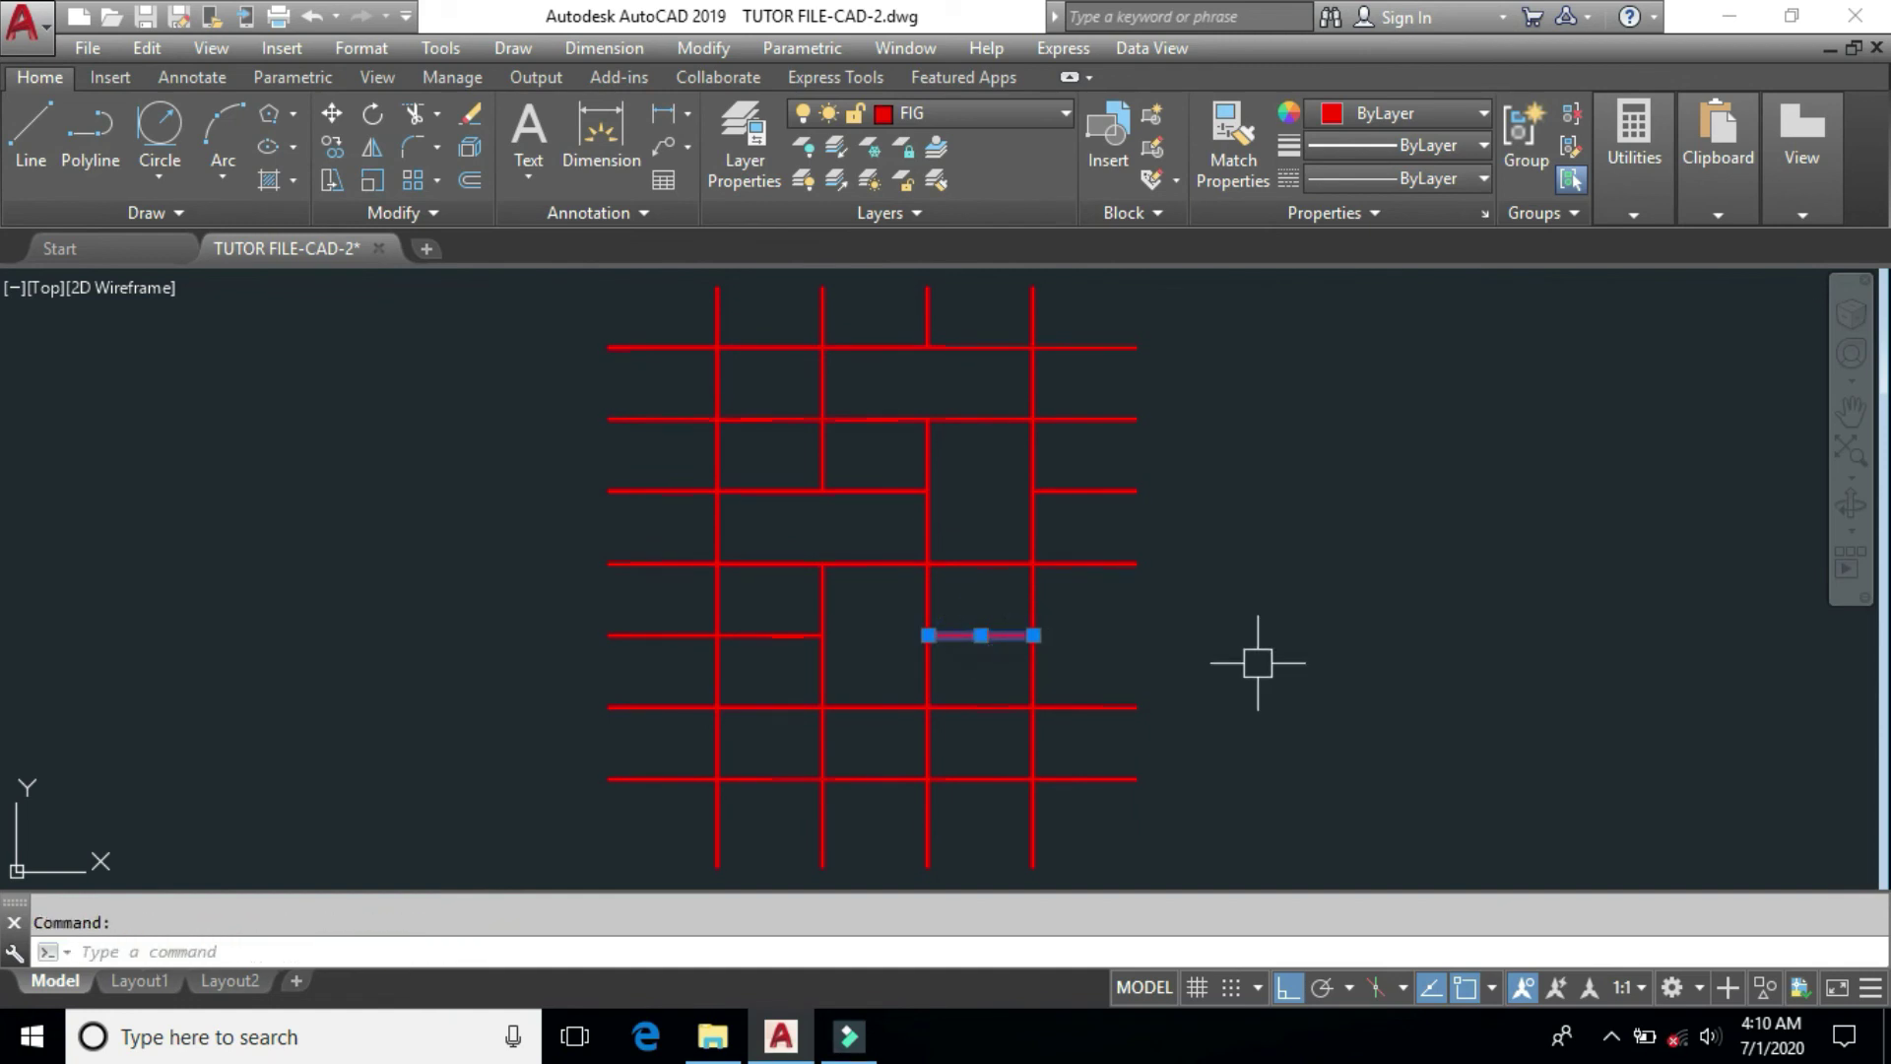
pyautogui.press('Delete')
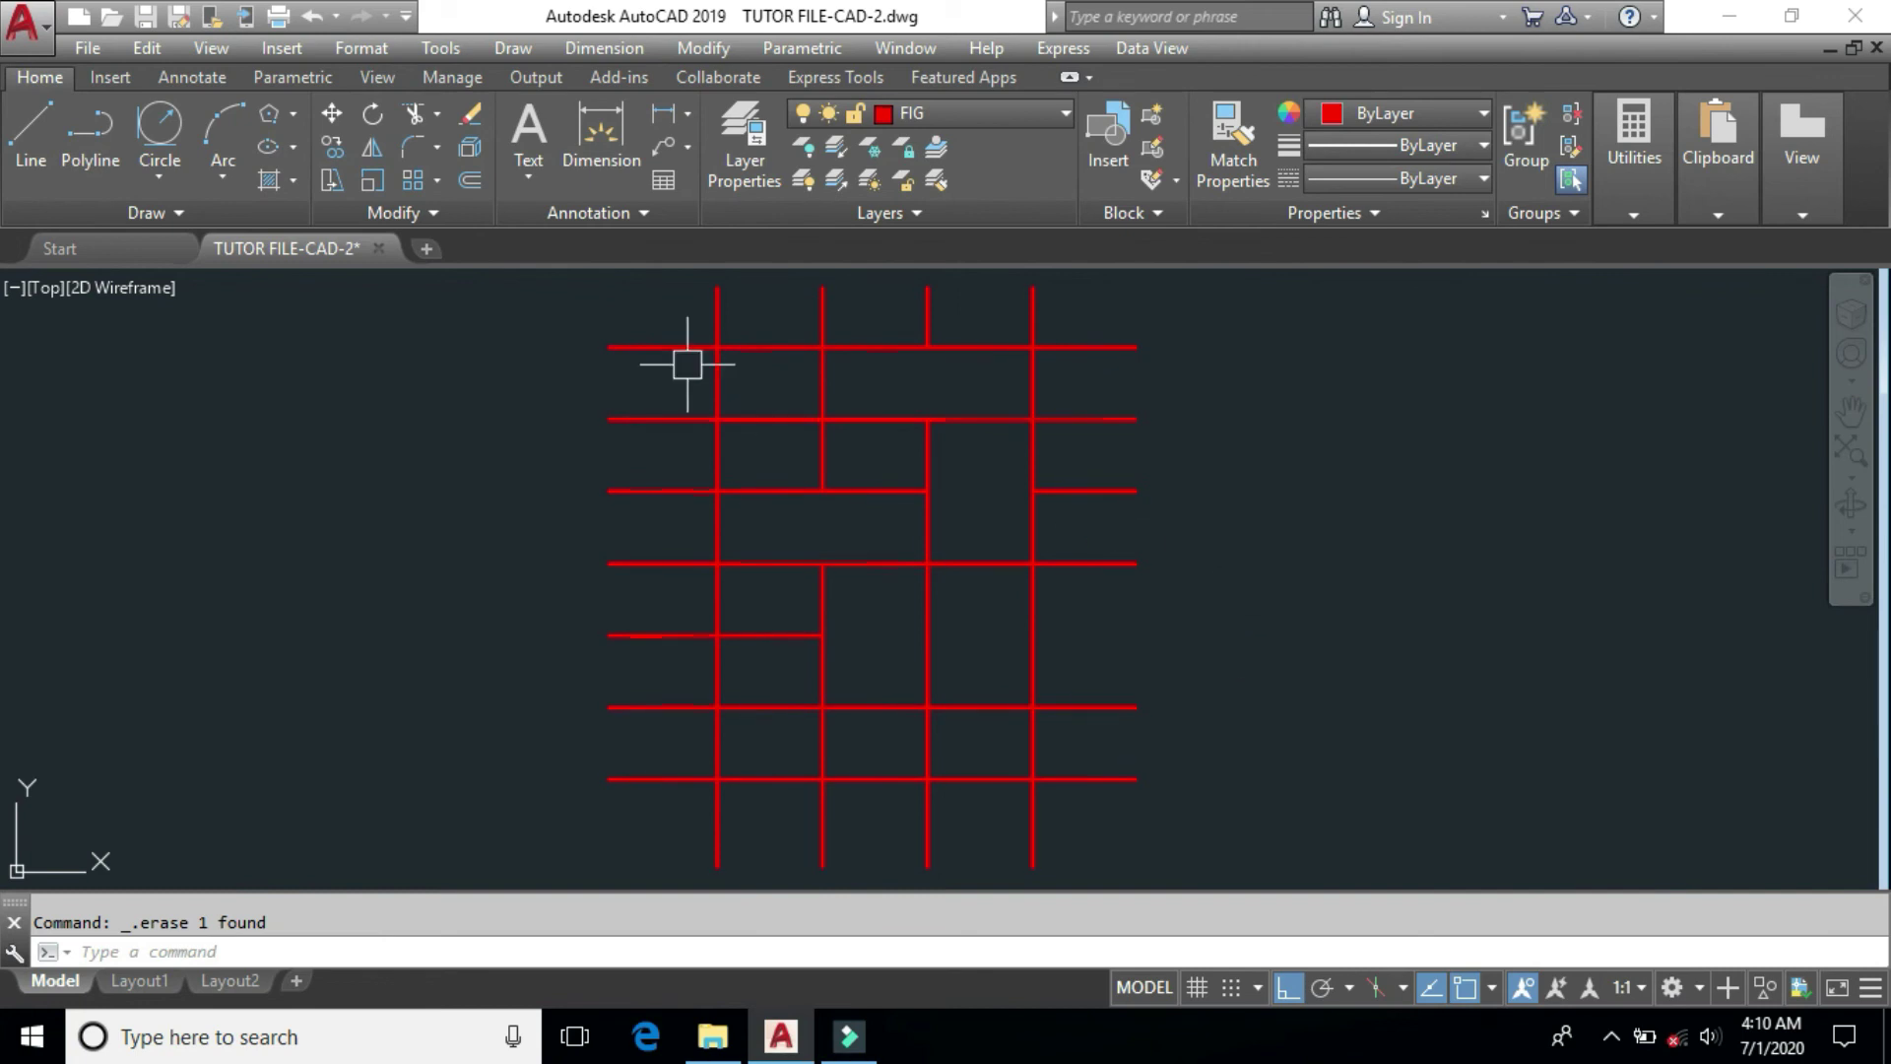
pyautogui.click(1148, 295)
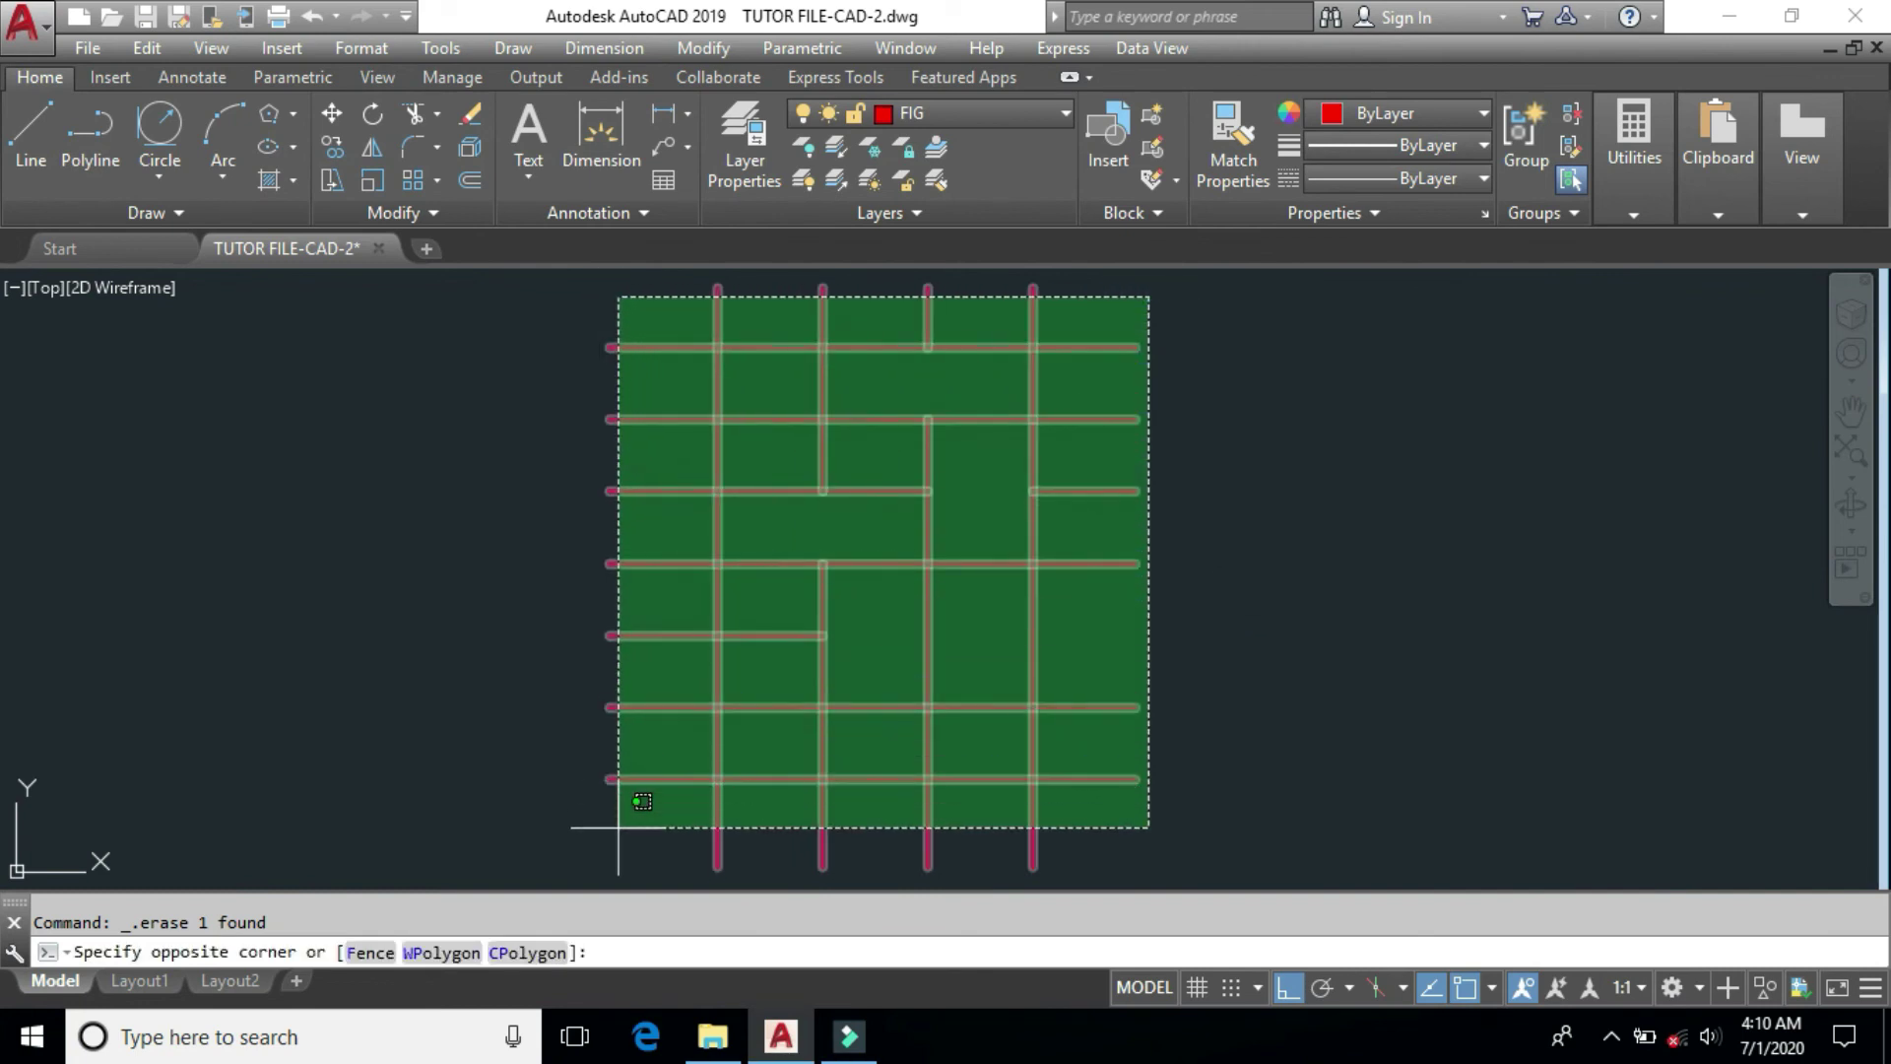
pyautogui.click(618, 812)
pyautogui.press('Delete')
# Step: Draw a large circle and a small circle sharing the same centre
pyautogui.write('c')
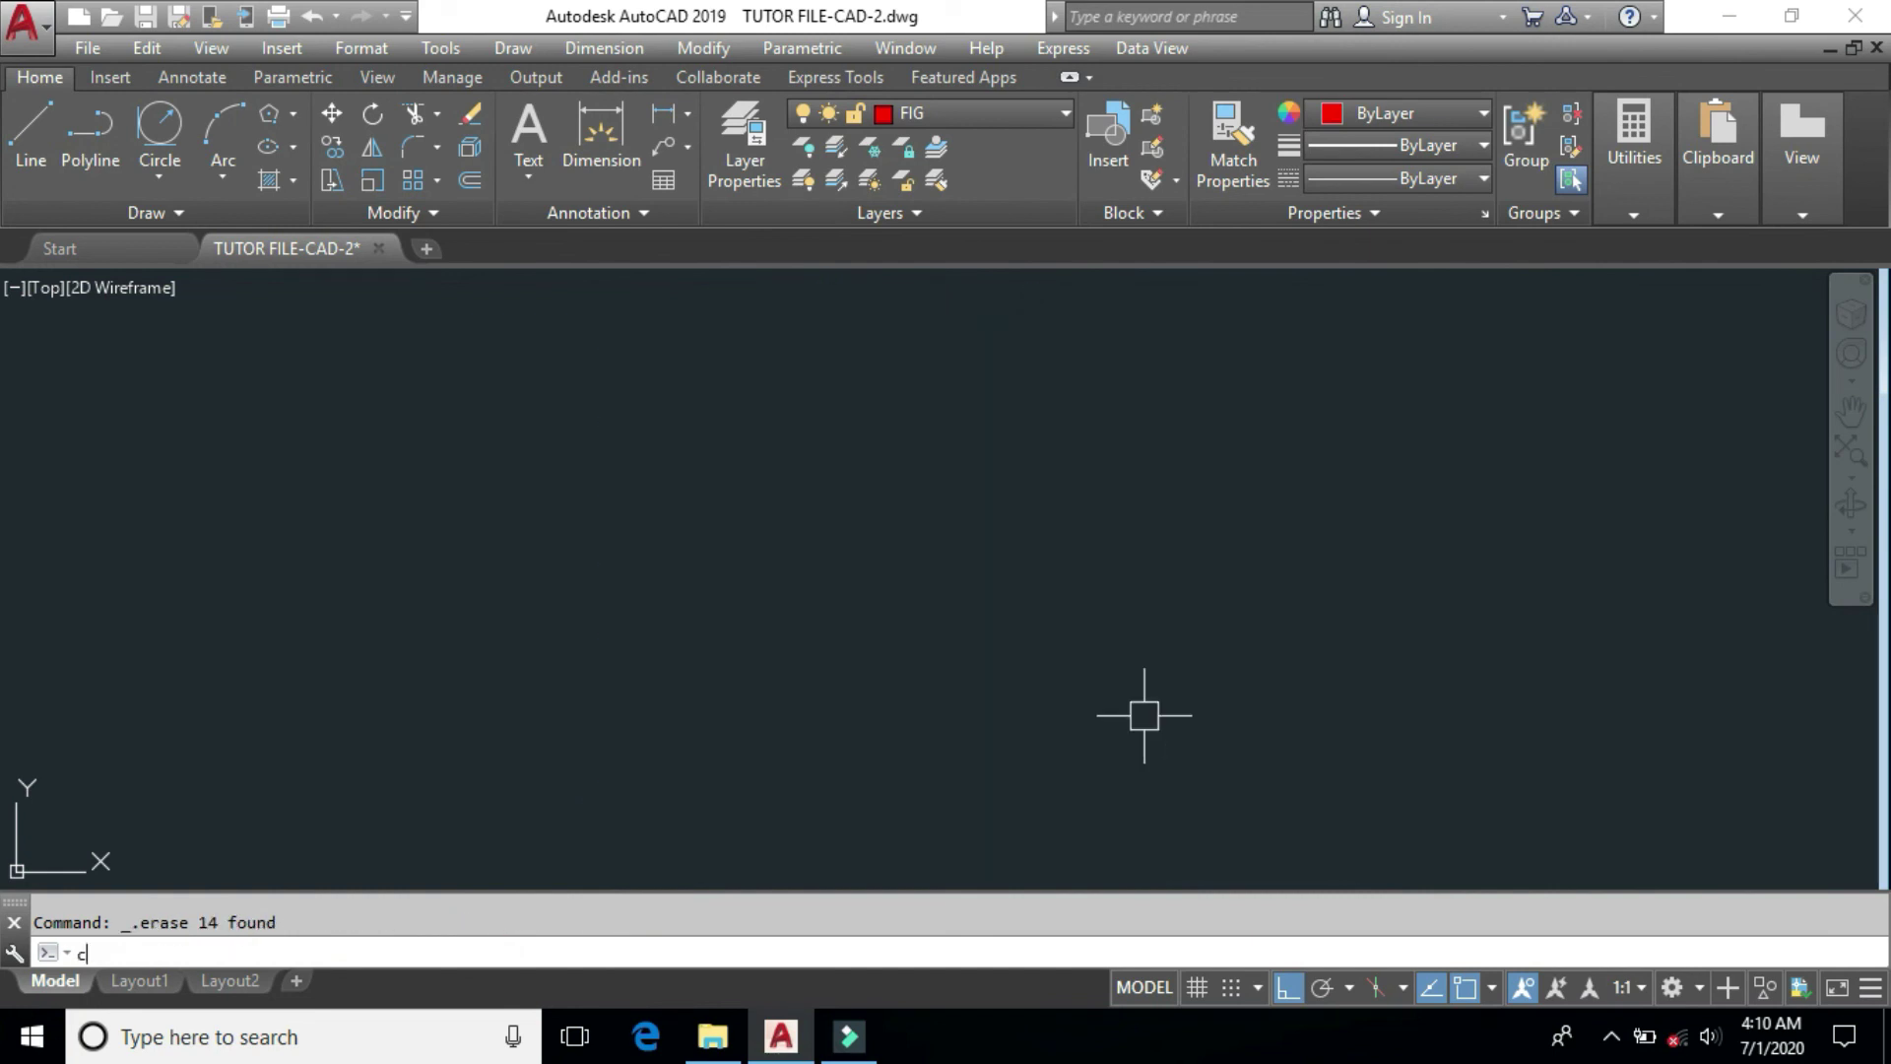
pyautogui.press('Return')
pyautogui.click(871, 600)
pyautogui.click(1024, 715)
pyautogui.press('Return')
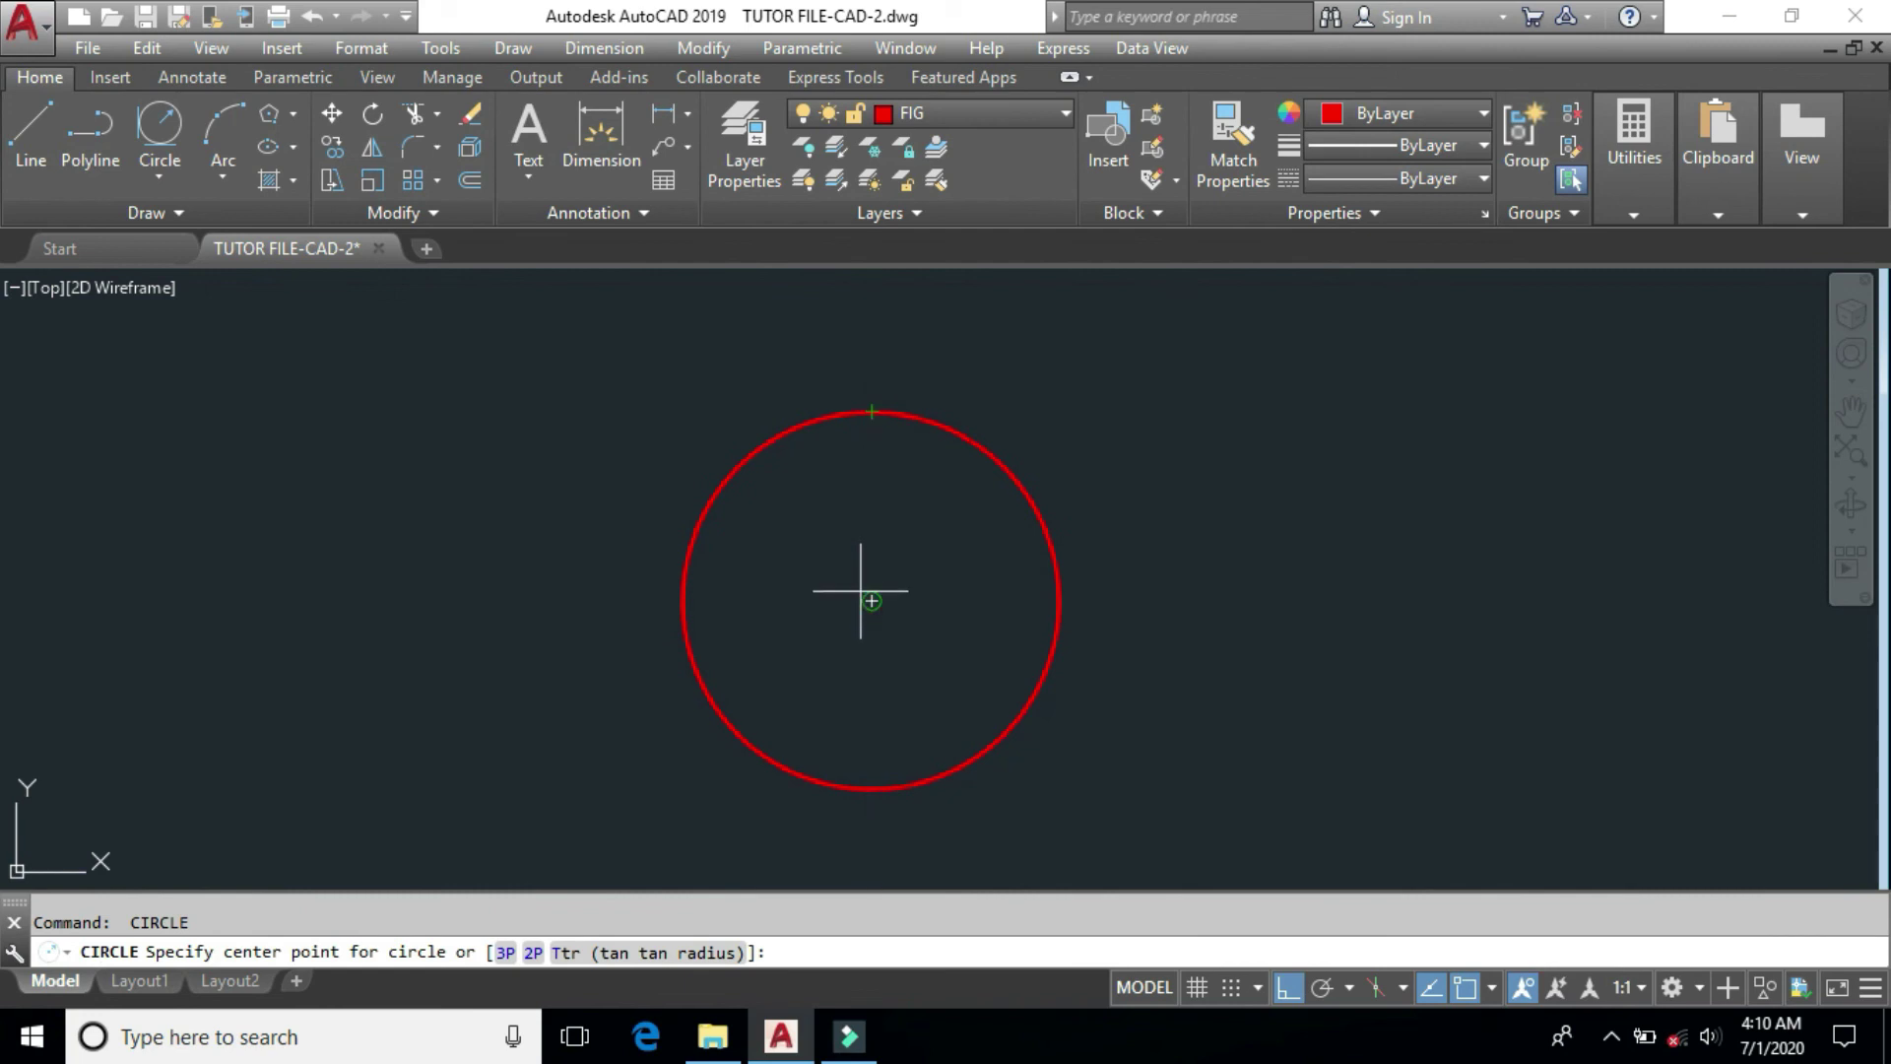
pyautogui.click(871, 601)
pyautogui.click(930, 587)
# Step: Draw rays from the circles' centre: one horizontal to the right and five fanning upward
pyautogui.write('ray')
pyautogui.press('Return')
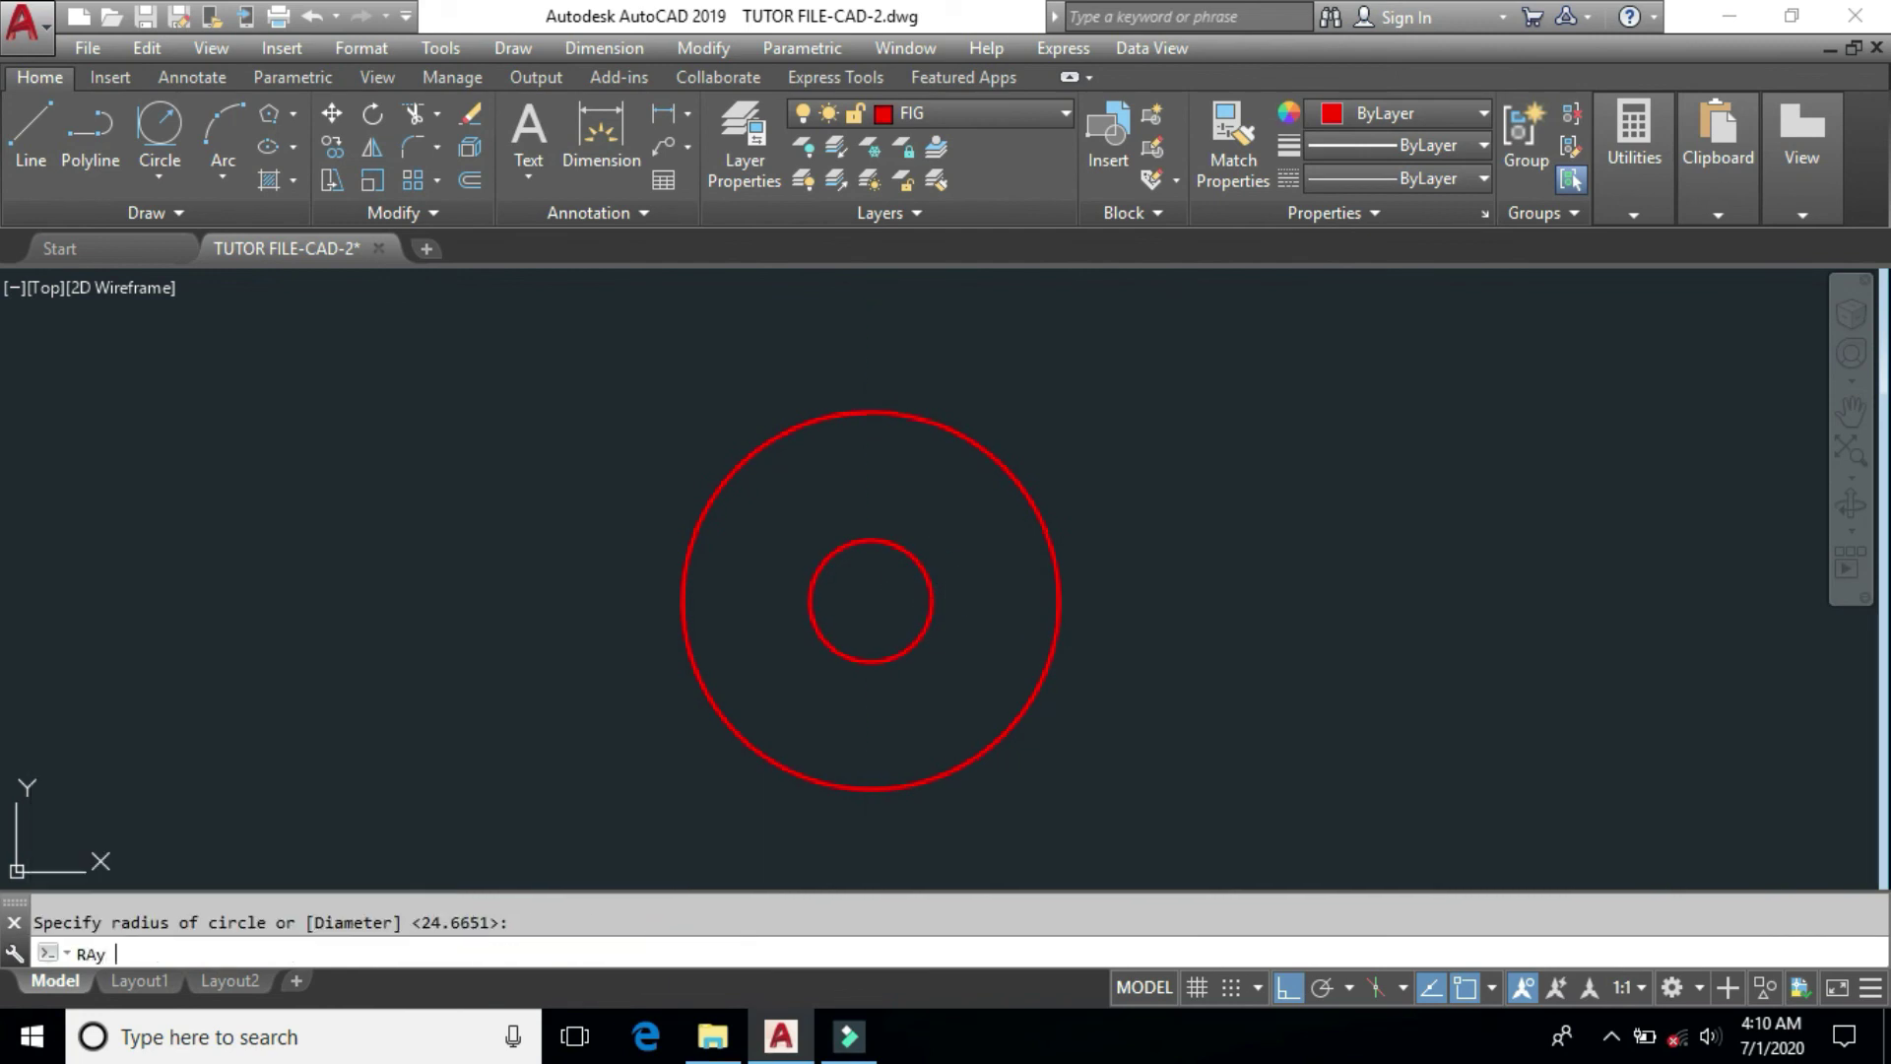
pyautogui.click(885, 591)
pyautogui.press('Escape')
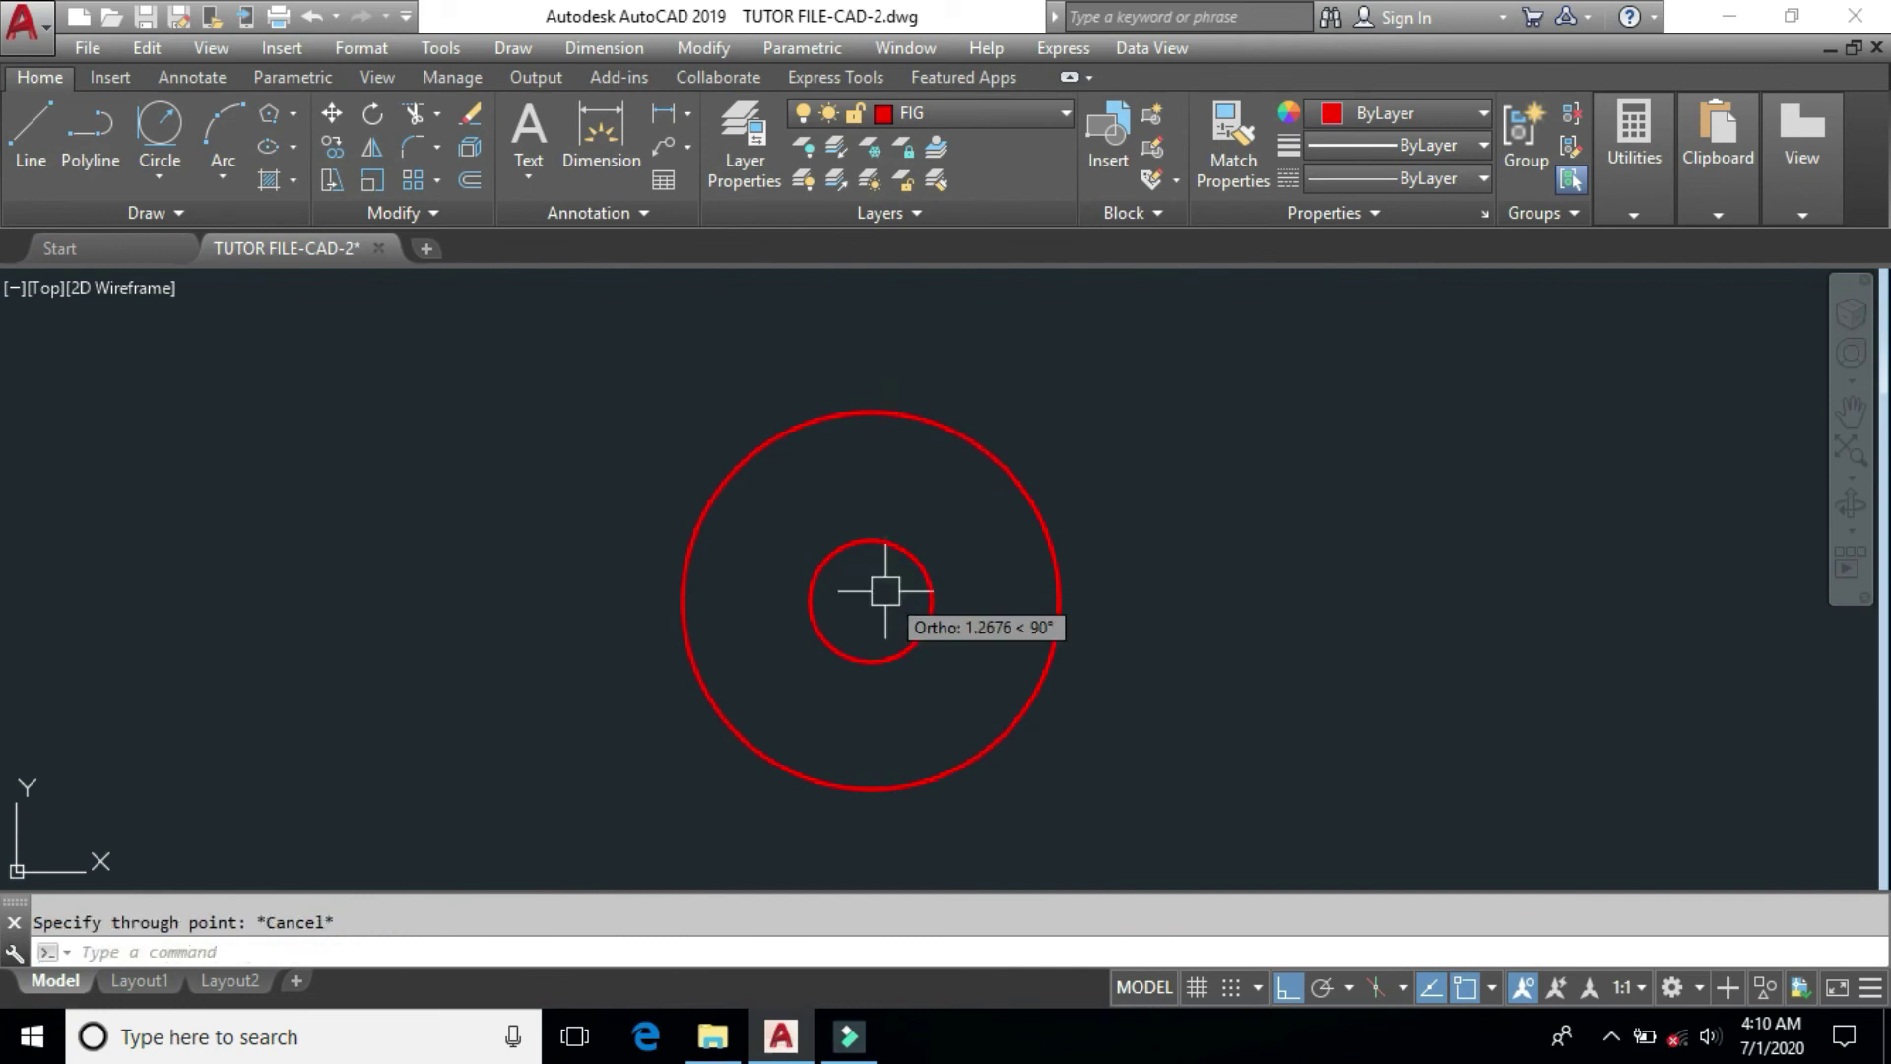
pyautogui.press('Return')
pyautogui.click(871, 601)
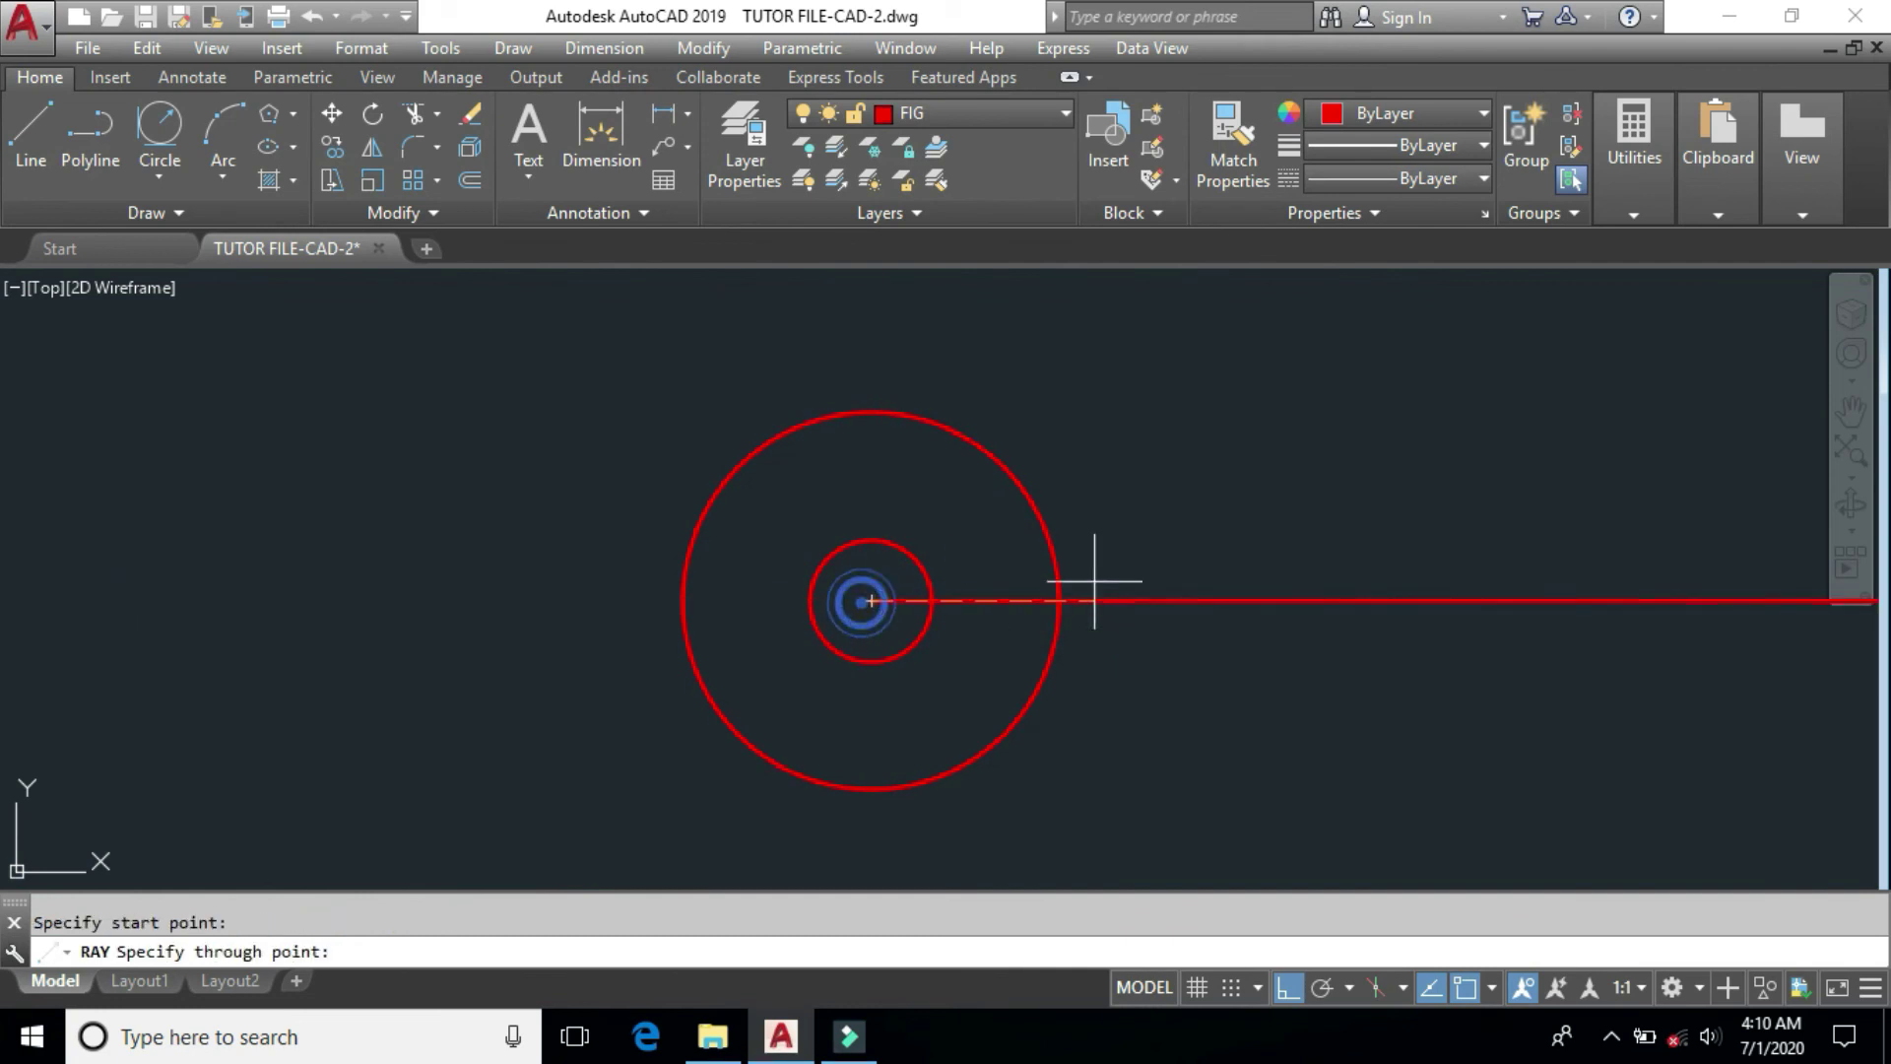
pyautogui.click(1221, 556)
pyautogui.press('F8')
pyautogui.click(1203, 519)
pyautogui.click(1161, 423)
pyautogui.click(1111, 353)
pyautogui.click(1055, 316)
pyautogui.click(918, 318)
# Step: Add four more rays from the centre fanning downward to the right
pyautogui.click(1131, 654)
pyautogui.click(1054, 803)
pyautogui.click(1110, 775)
pyautogui.click(1186, 742)
pyautogui.press('Return')
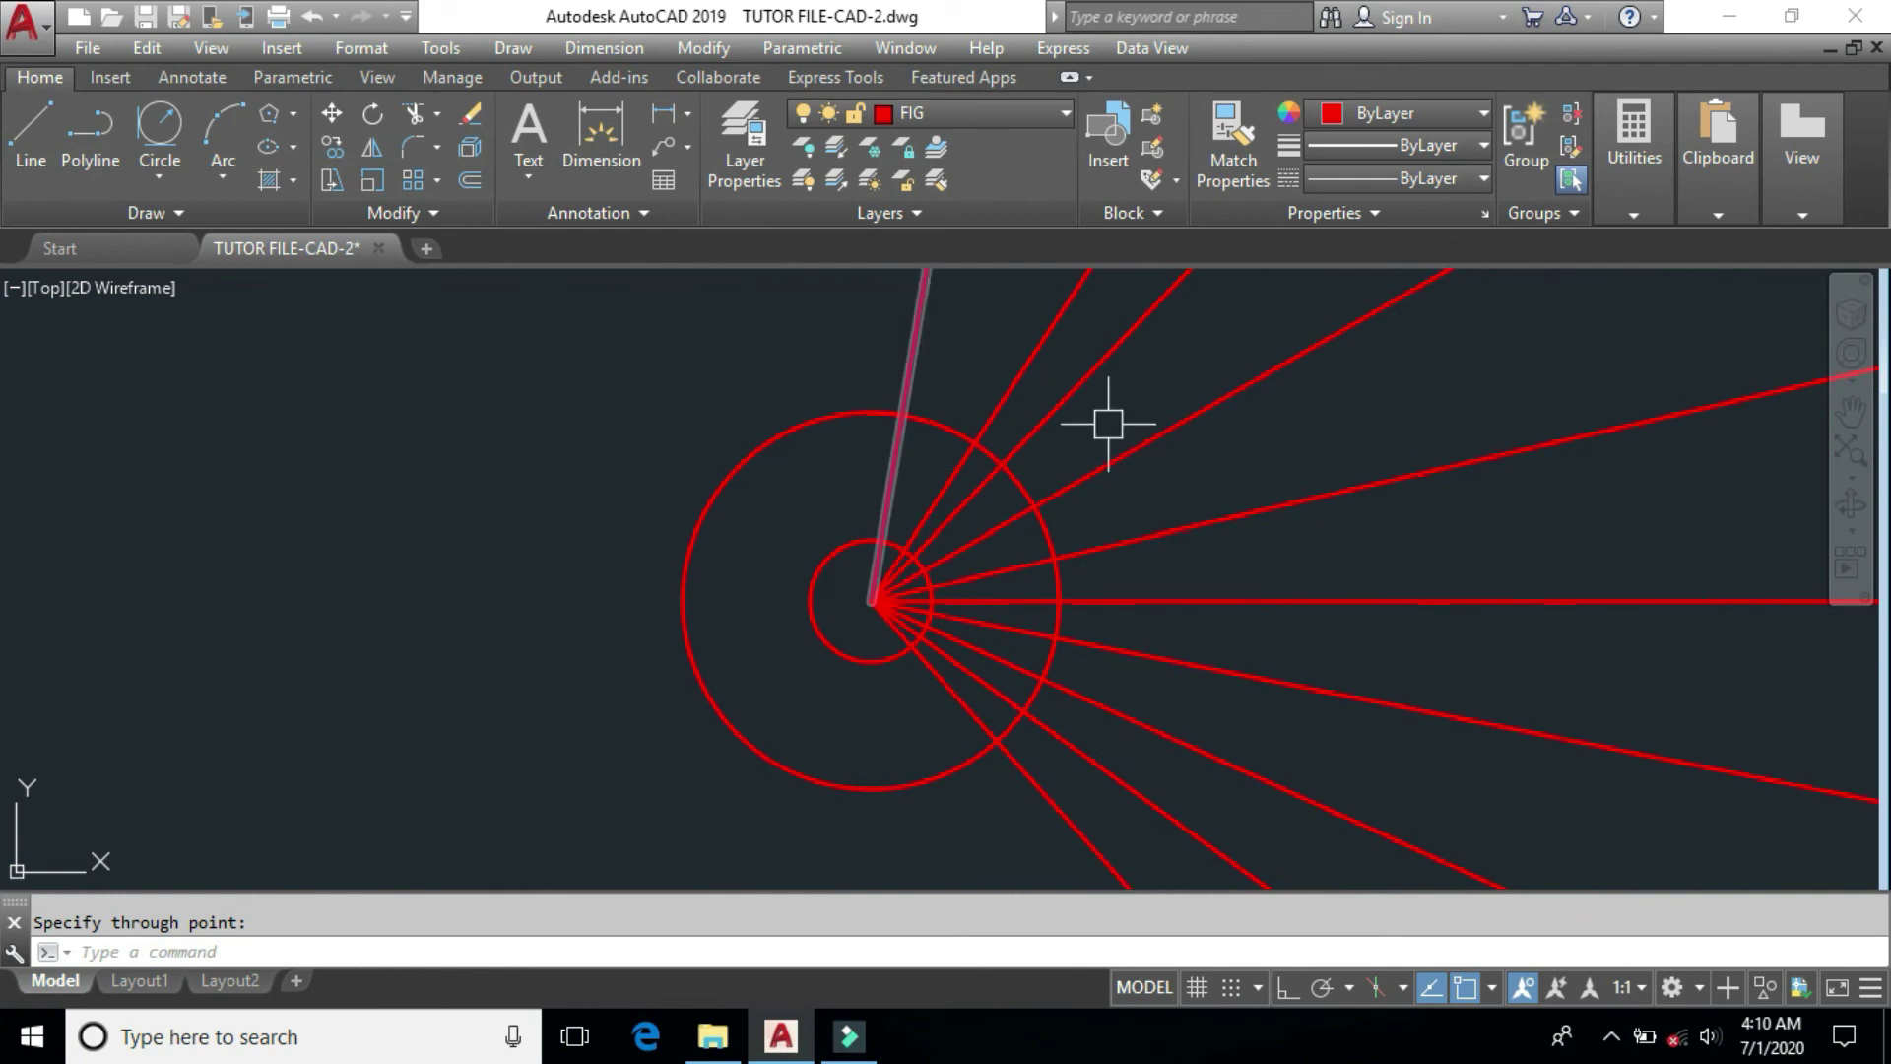
pyautogui.write('ts o')
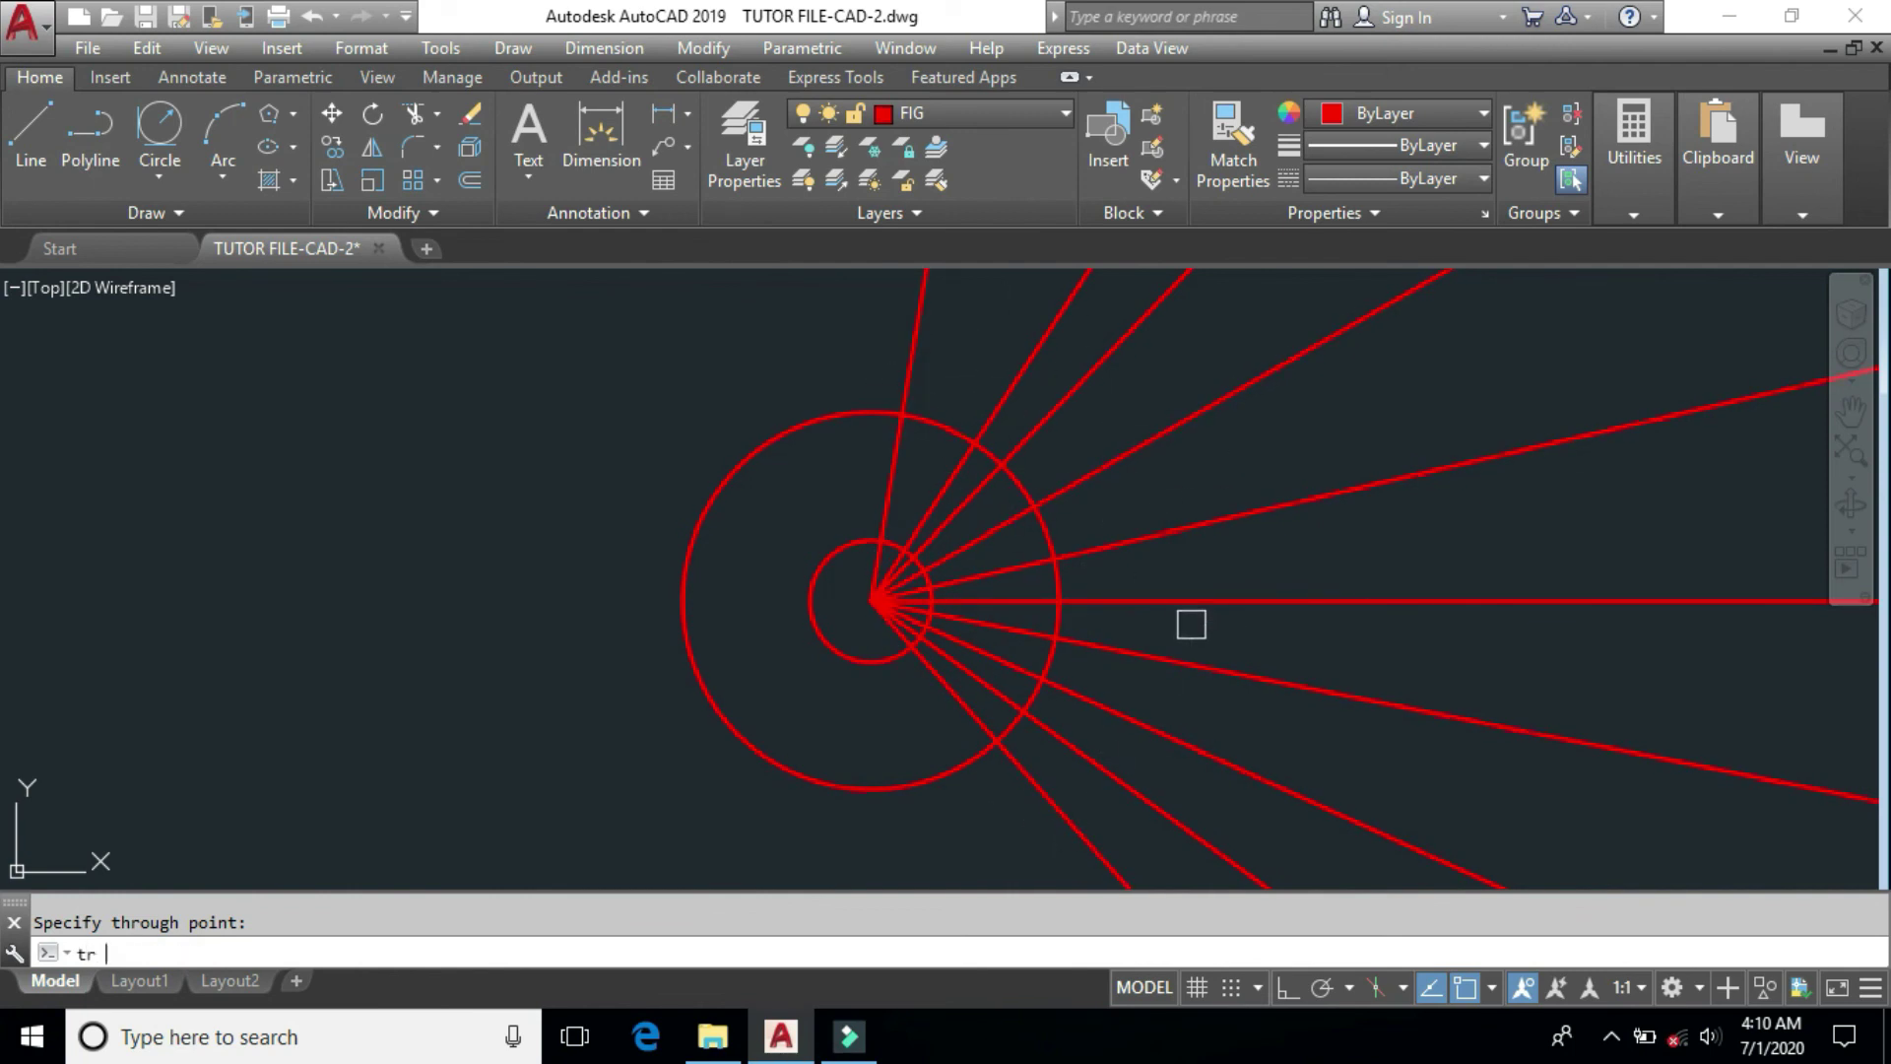
pyautogui.write('r')
pyautogui.press('Return')
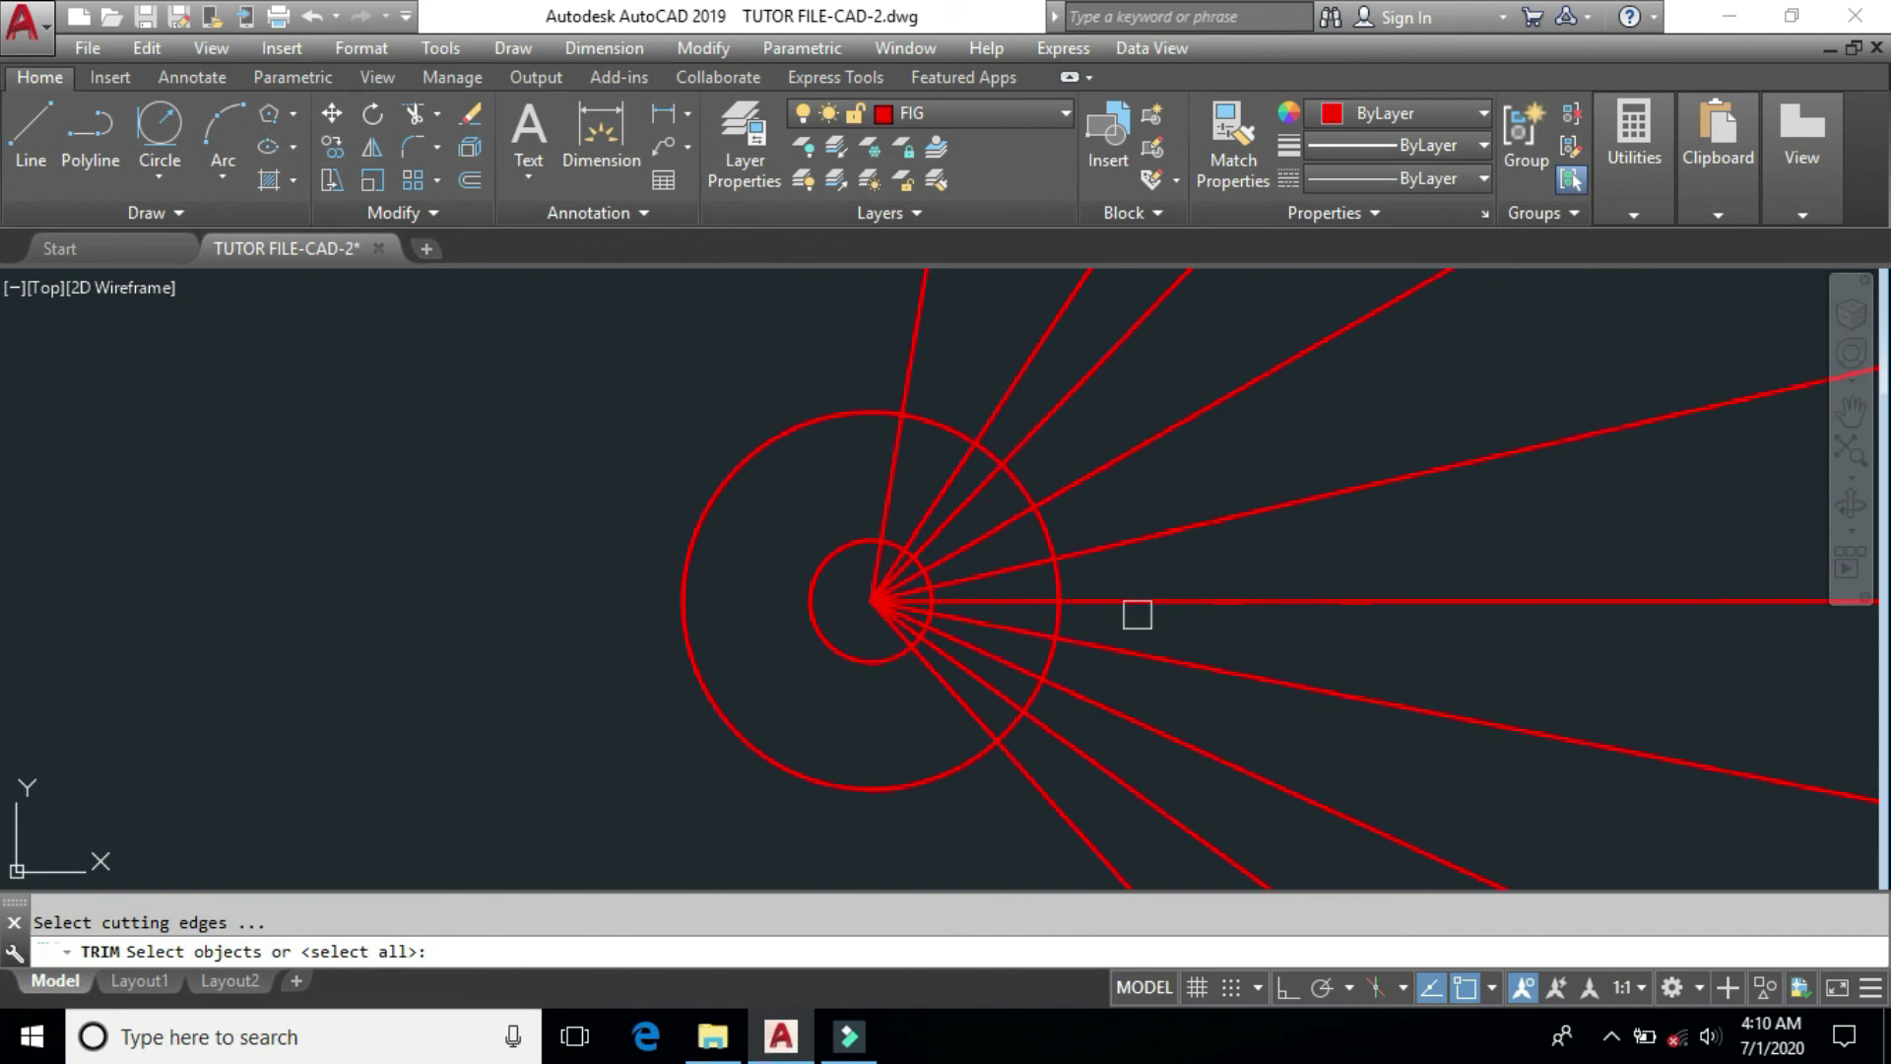
# Step: Trim the rays at the outer circle using a Fence line across them
pyautogui.click(831, 429)
pyautogui.press('Return')
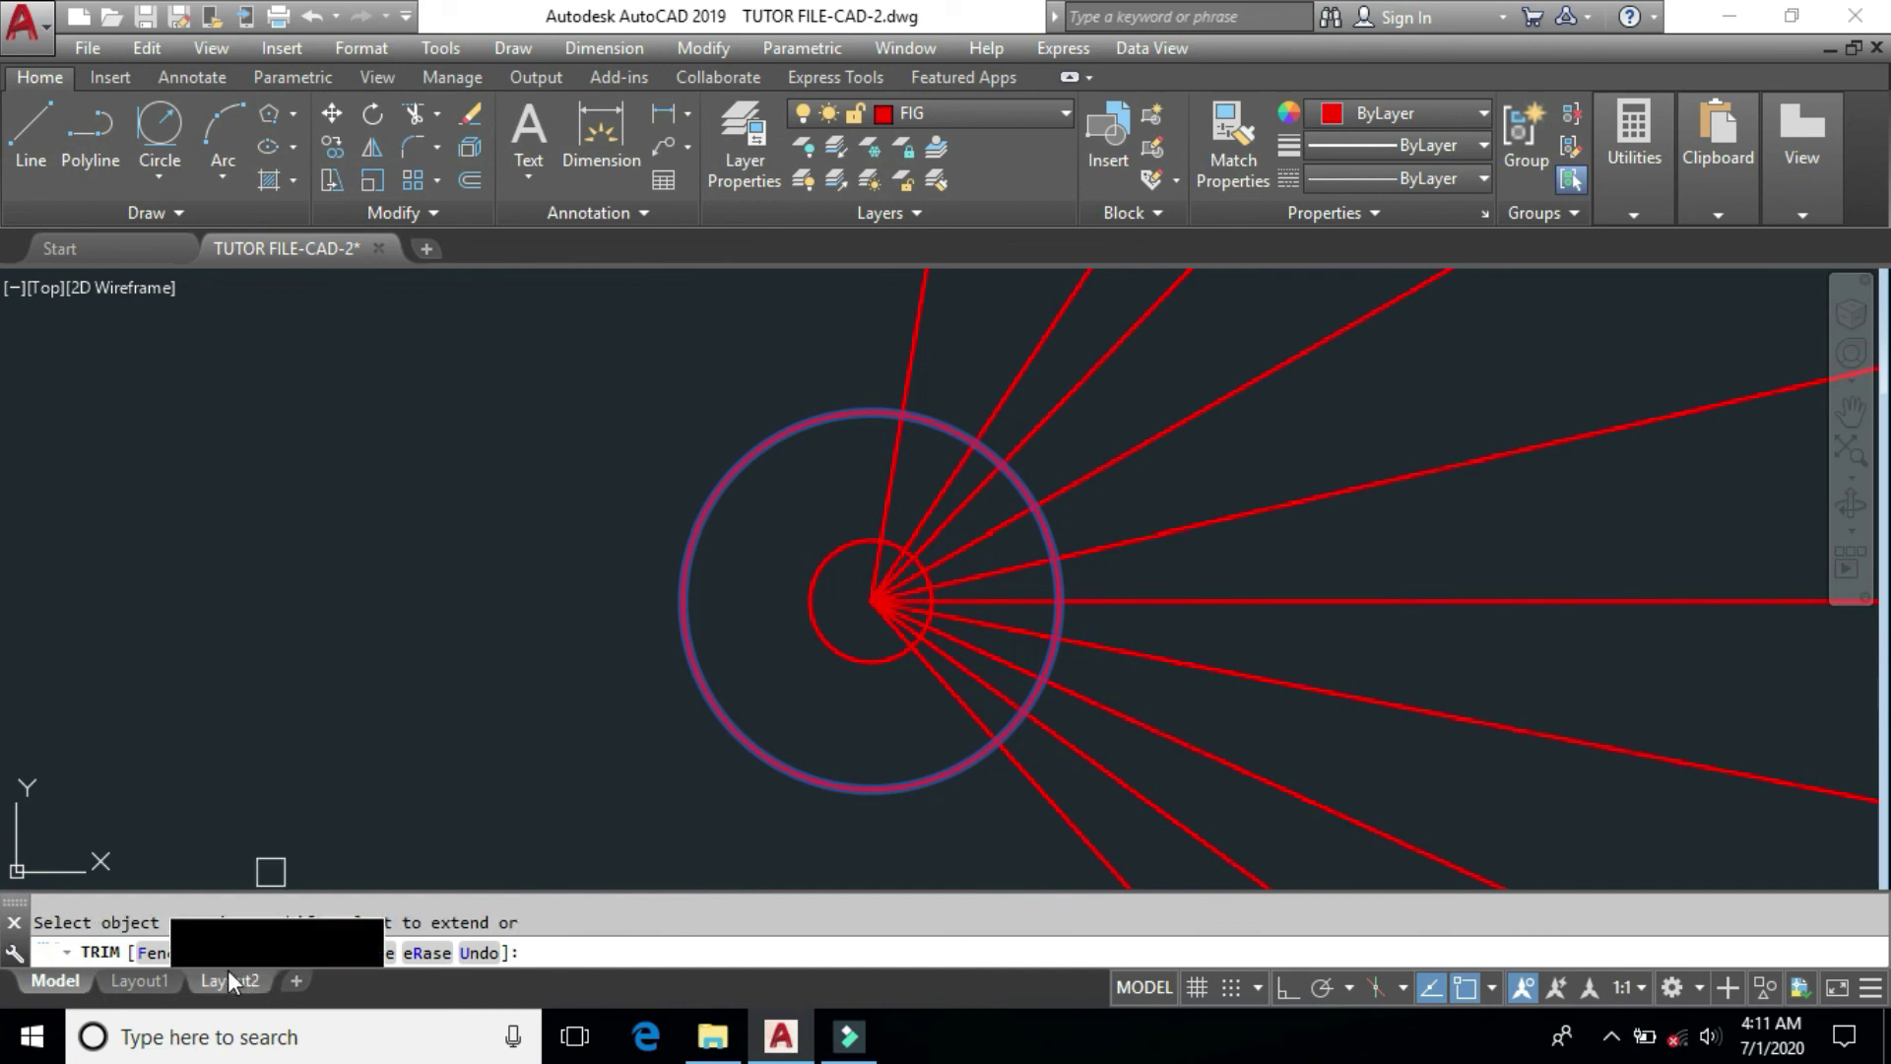
pyautogui.click(161, 951)
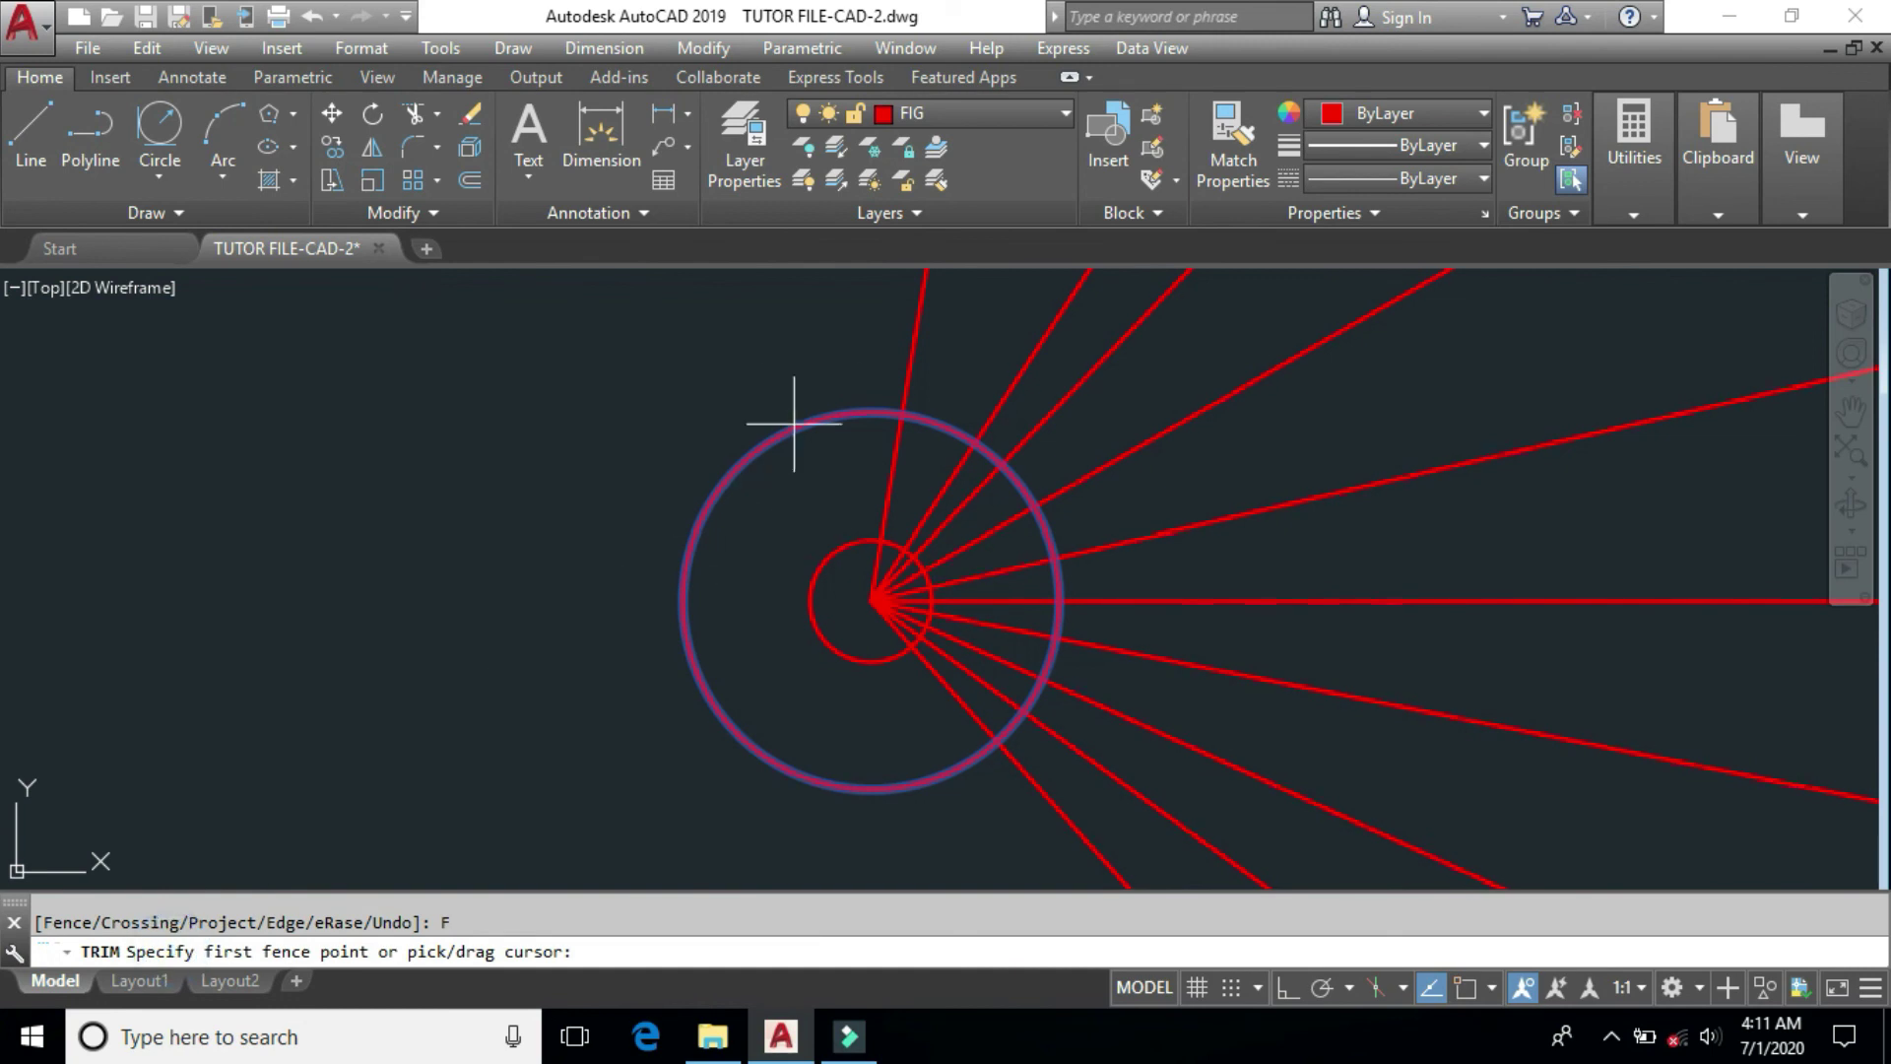
pyautogui.click(823, 308)
pyautogui.click(1406, 425)
pyautogui.click(1027, 859)
pyautogui.press('Return')
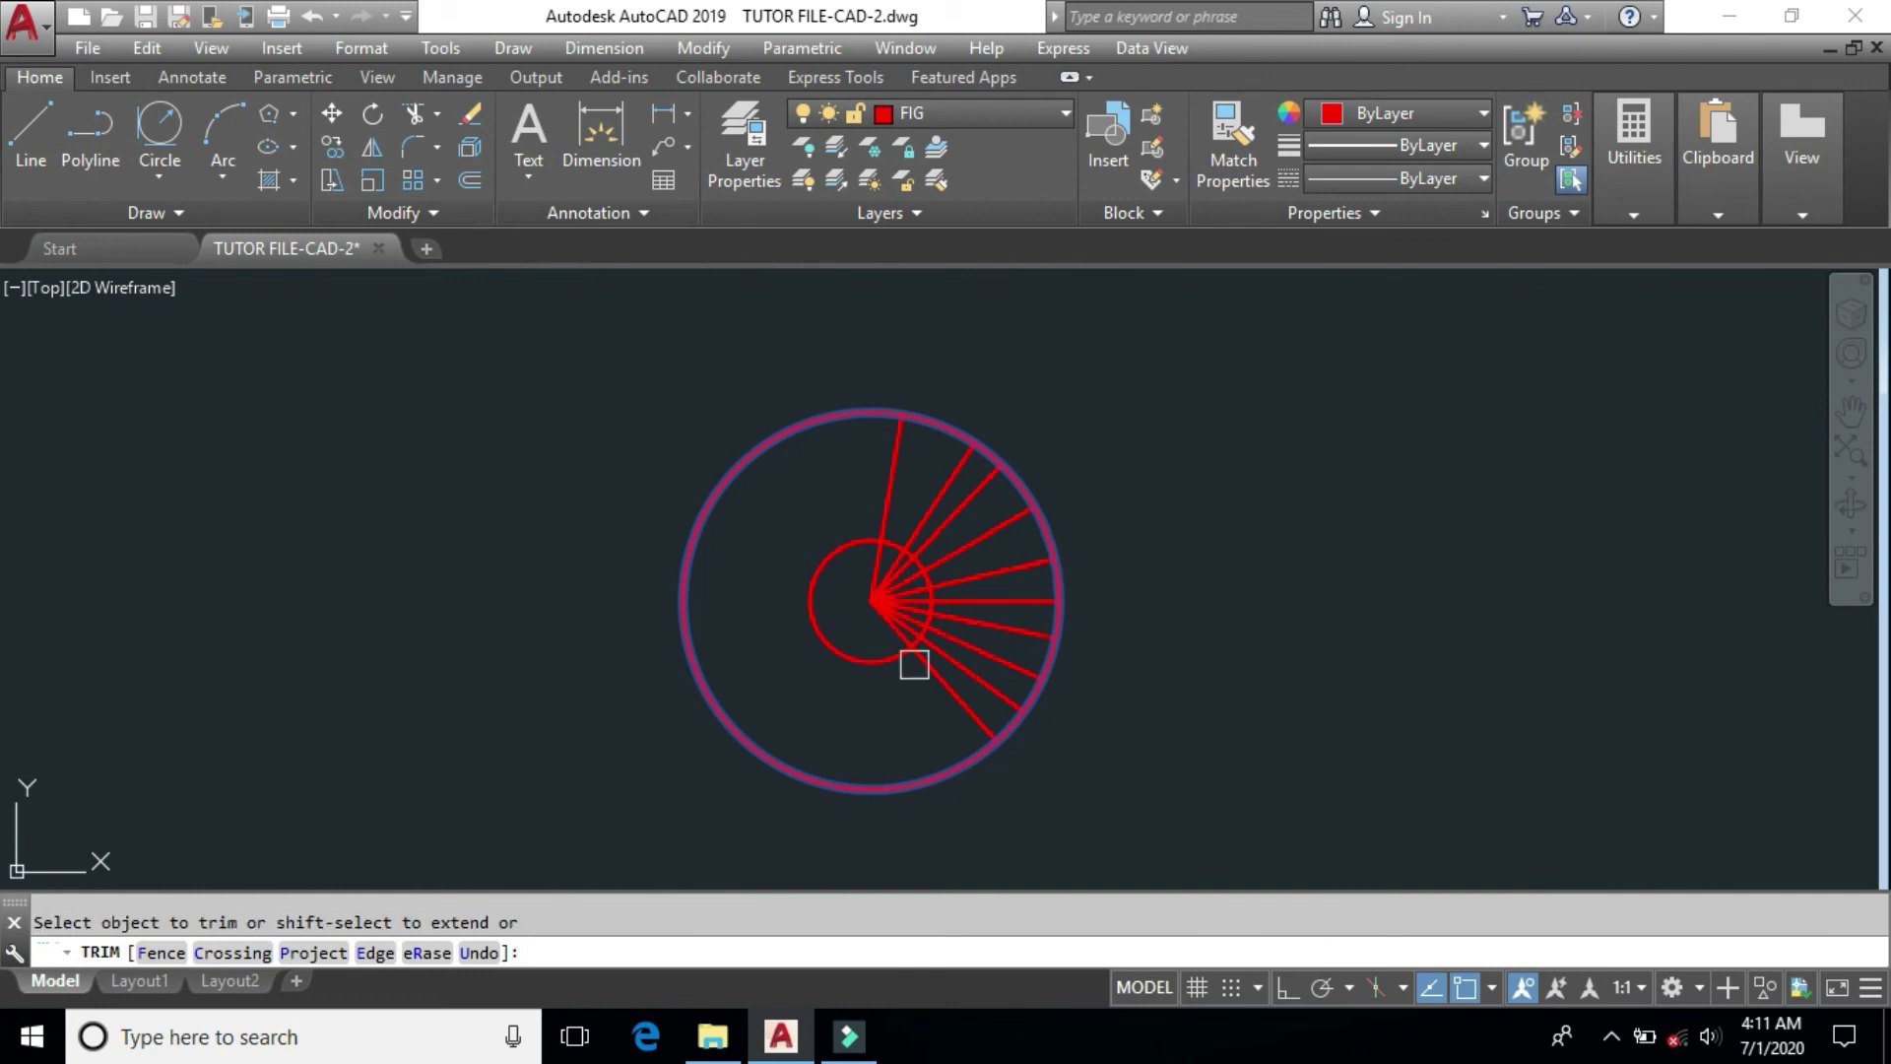
pyautogui.rightClick(1199, 479)
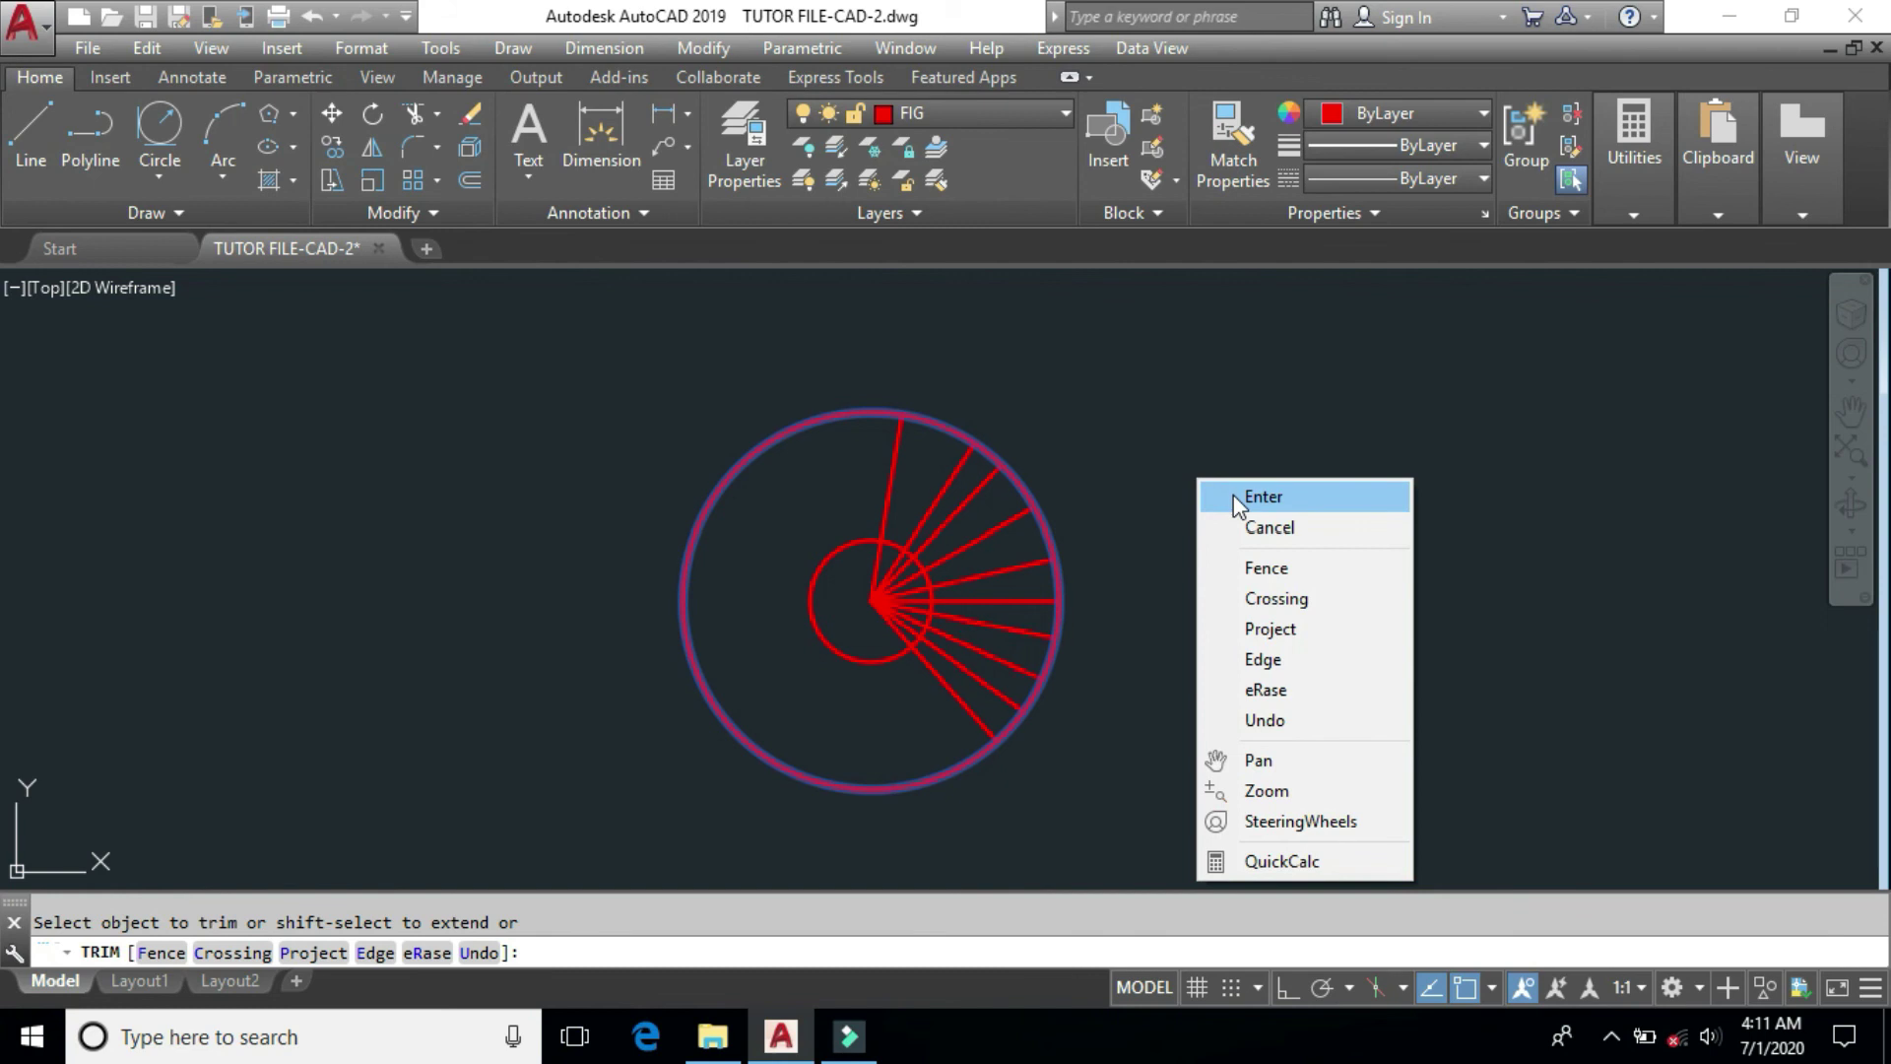
pyautogui.click(1130, 511)
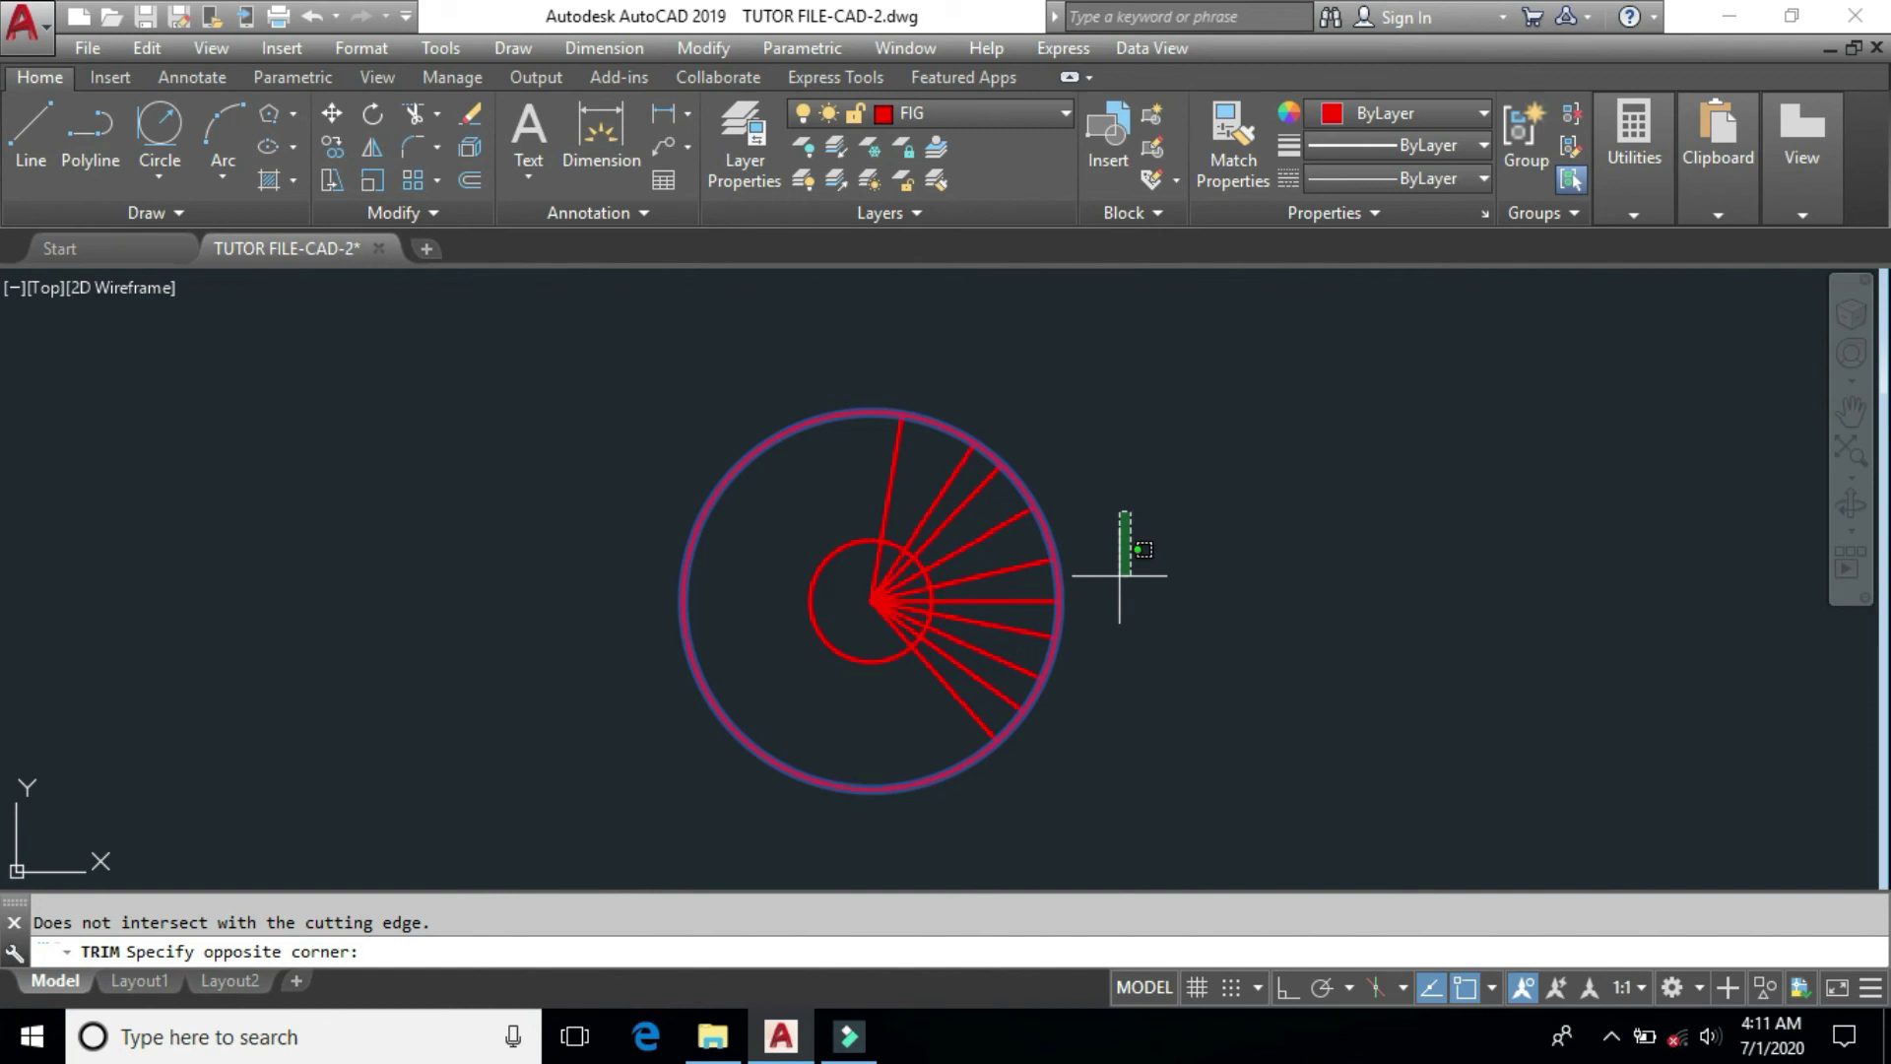
pyautogui.press('Escape')
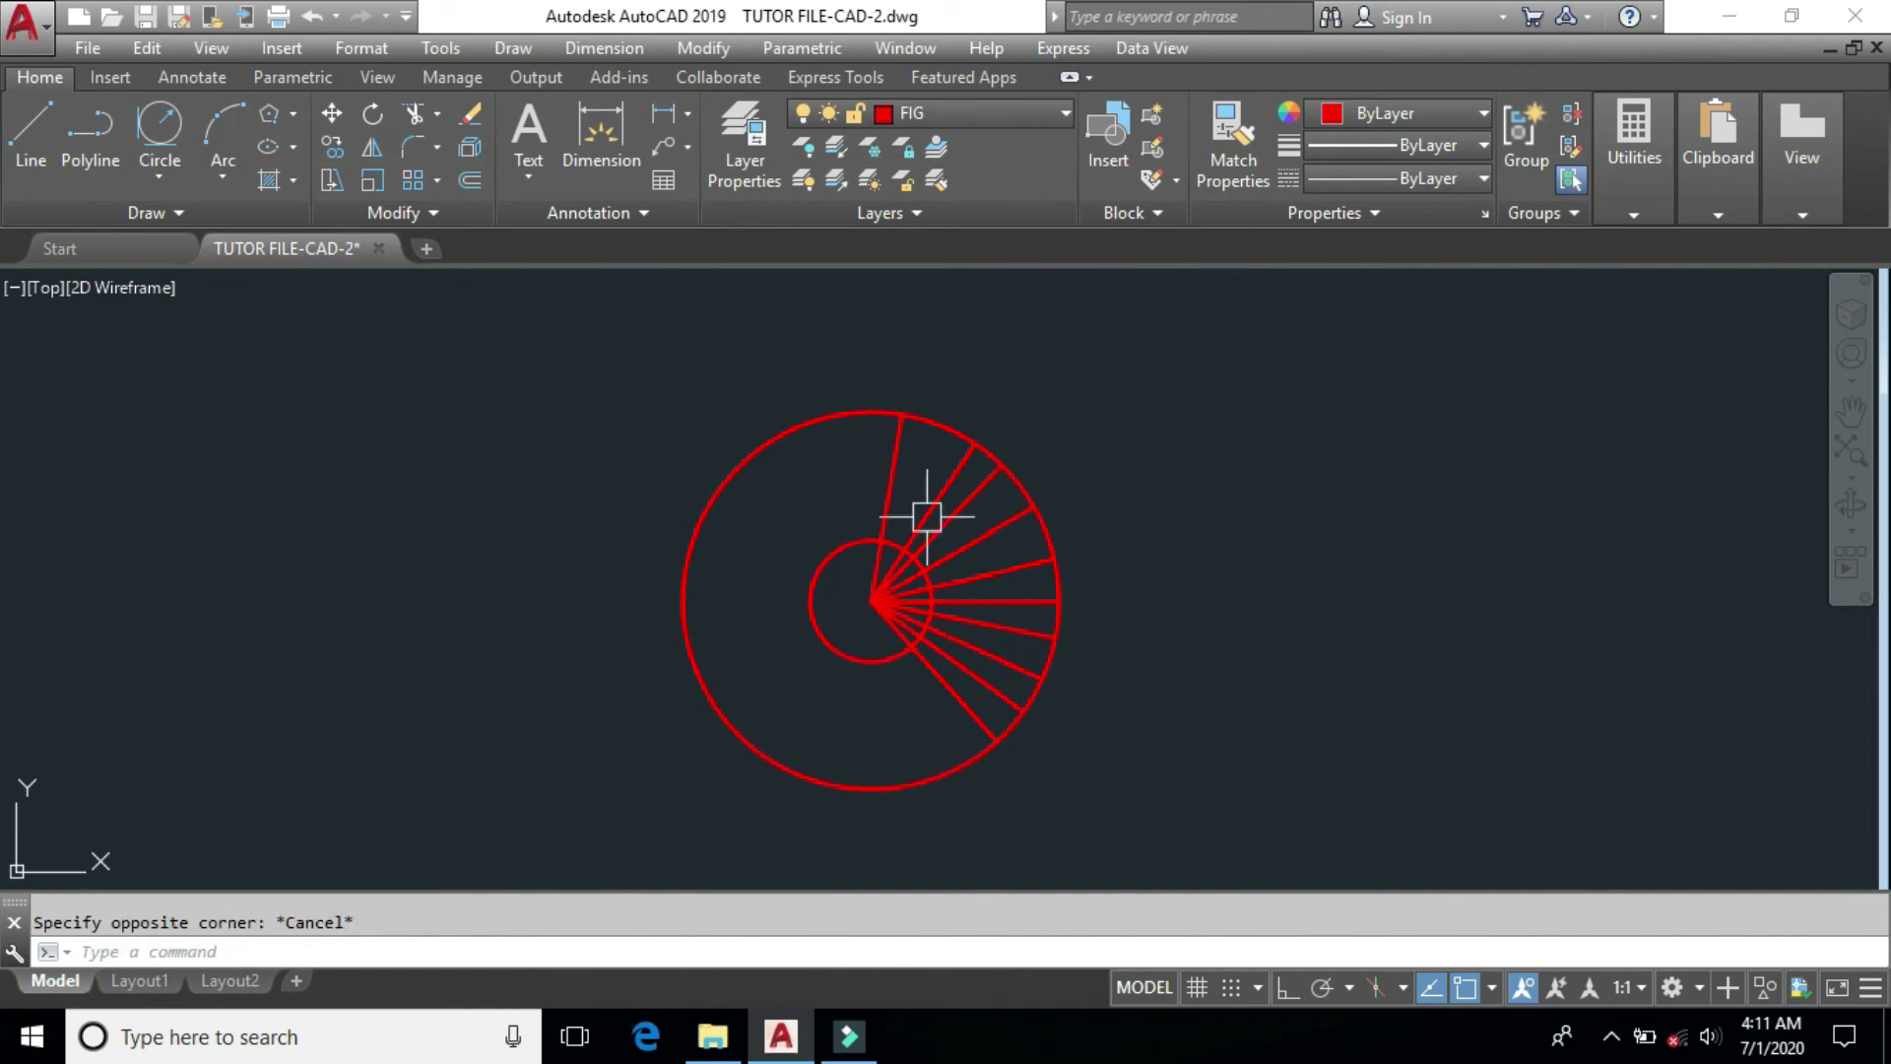
# Step: Window-select the whole circles-and-rays figure and delete it
pyautogui.click(650, 372)
pyautogui.click(1216, 818)
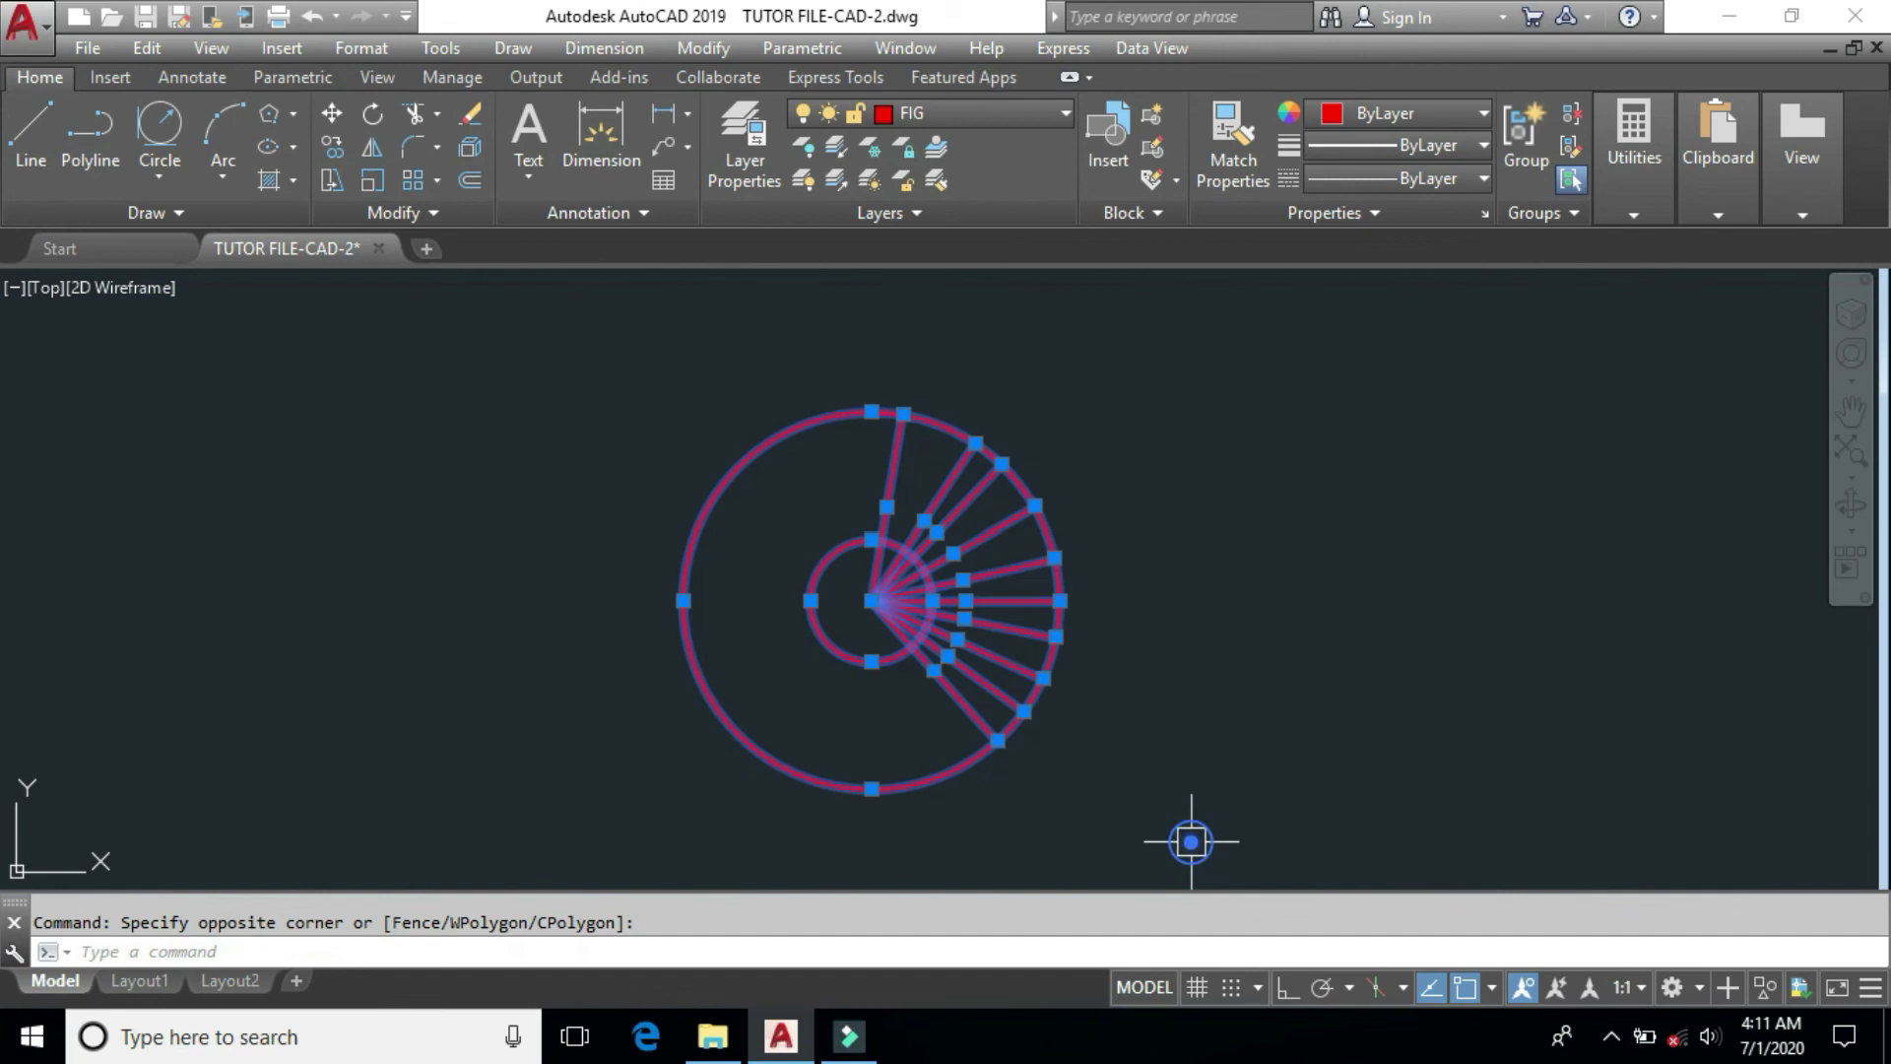
pyautogui.press('Delete')
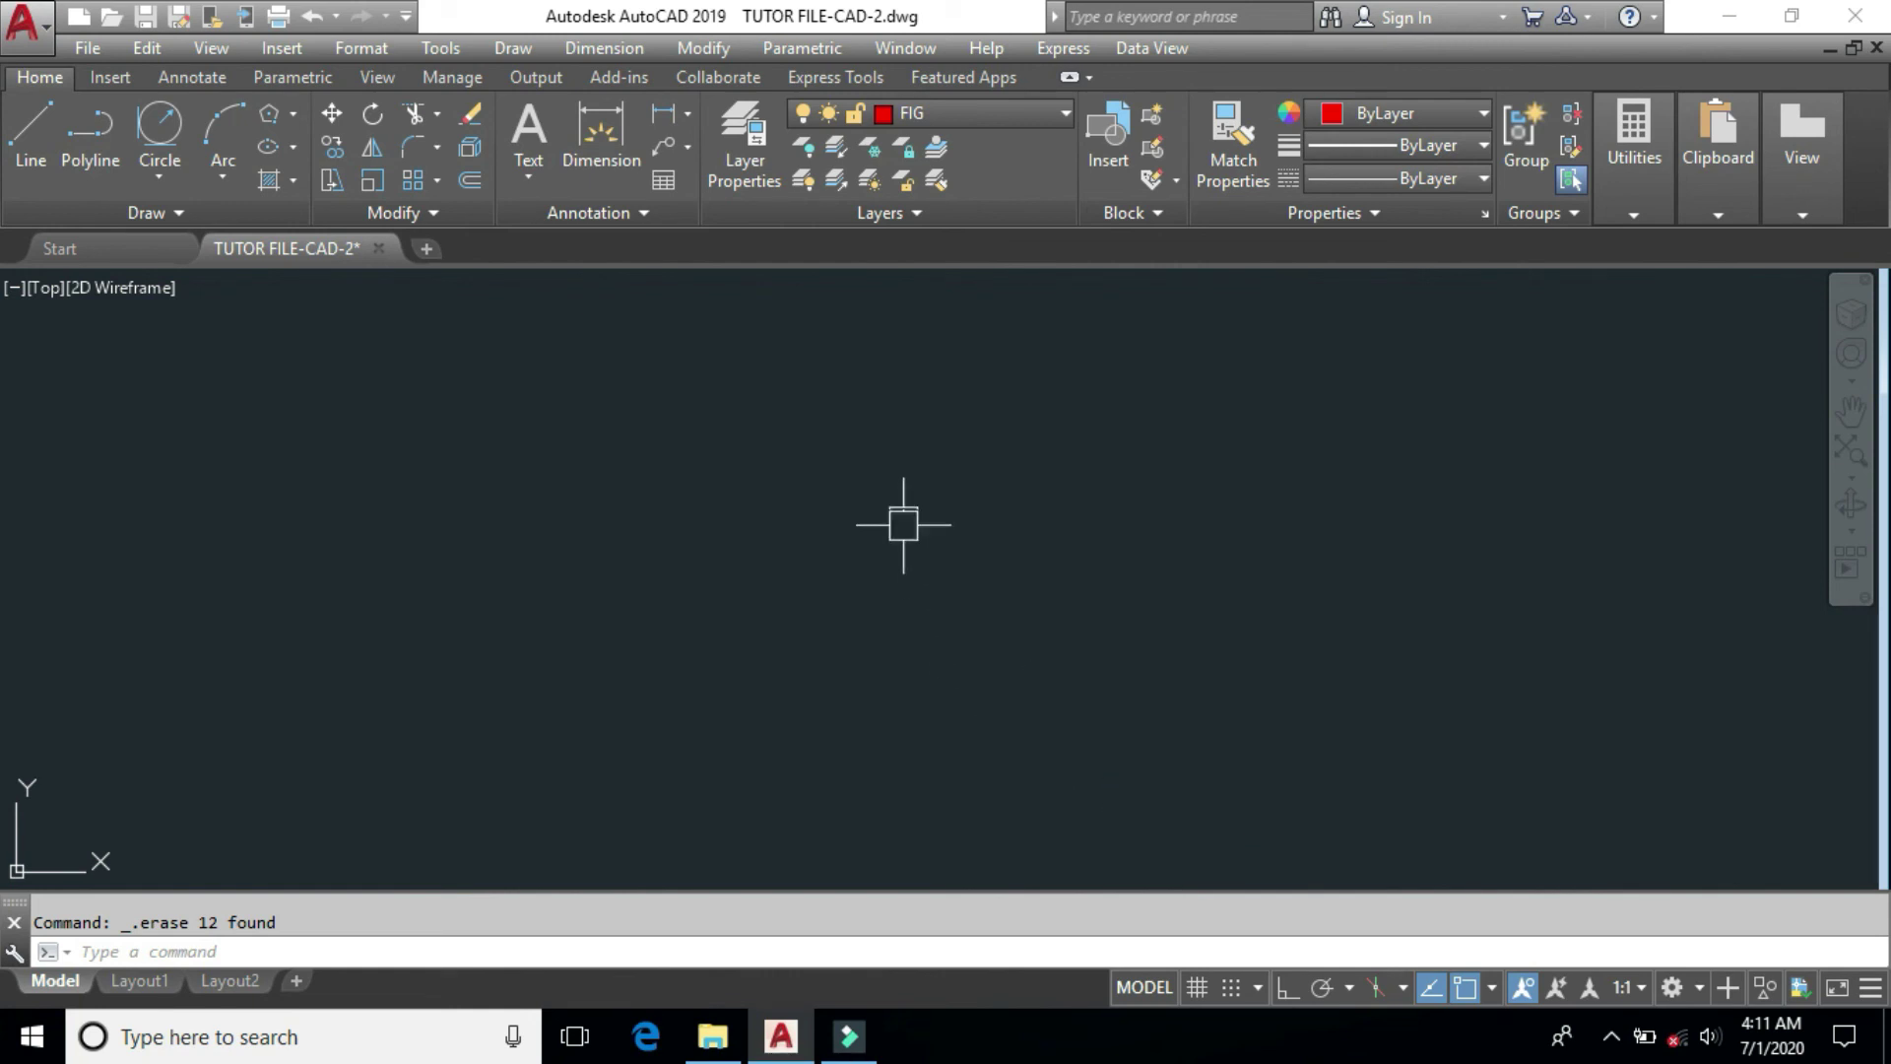
# Step: Draw a long diagonal line running down to the right side of the drawing
pyautogui.click(722, 47)
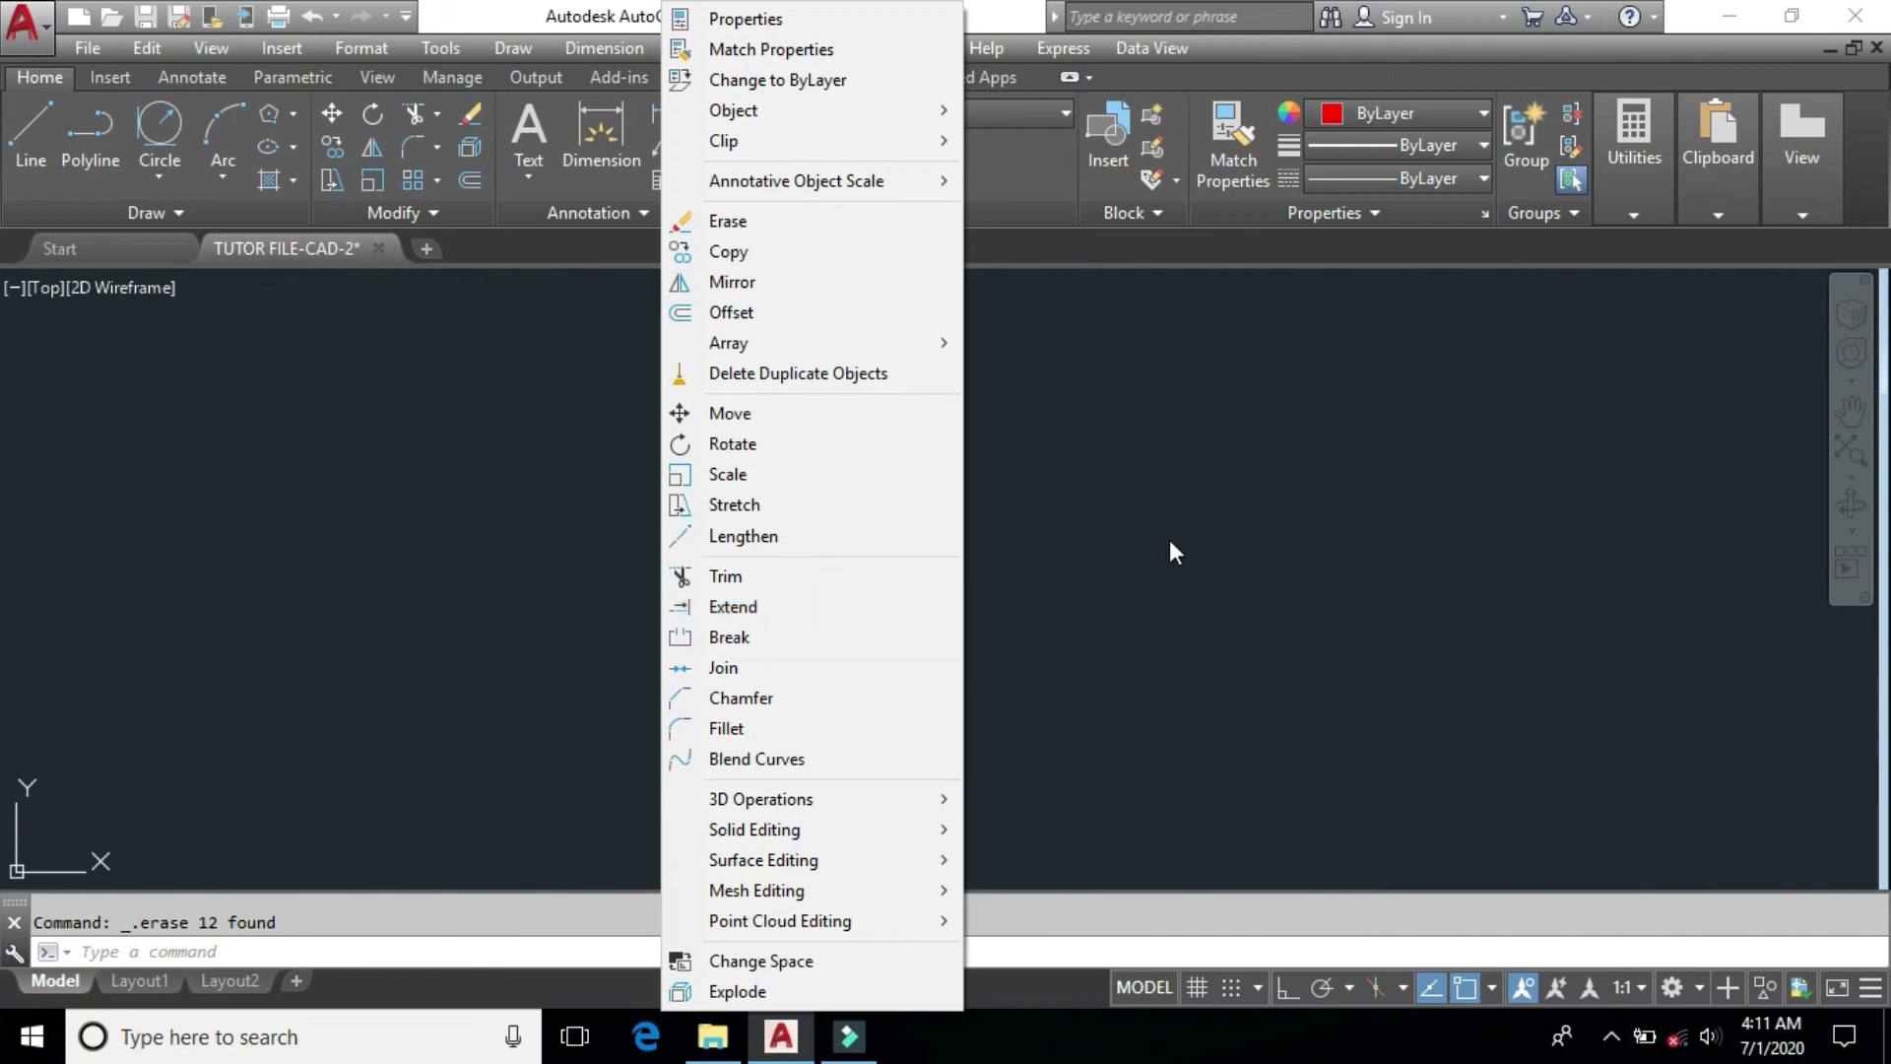
pyautogui.click(1102, 626)
pyautogui.write('l')
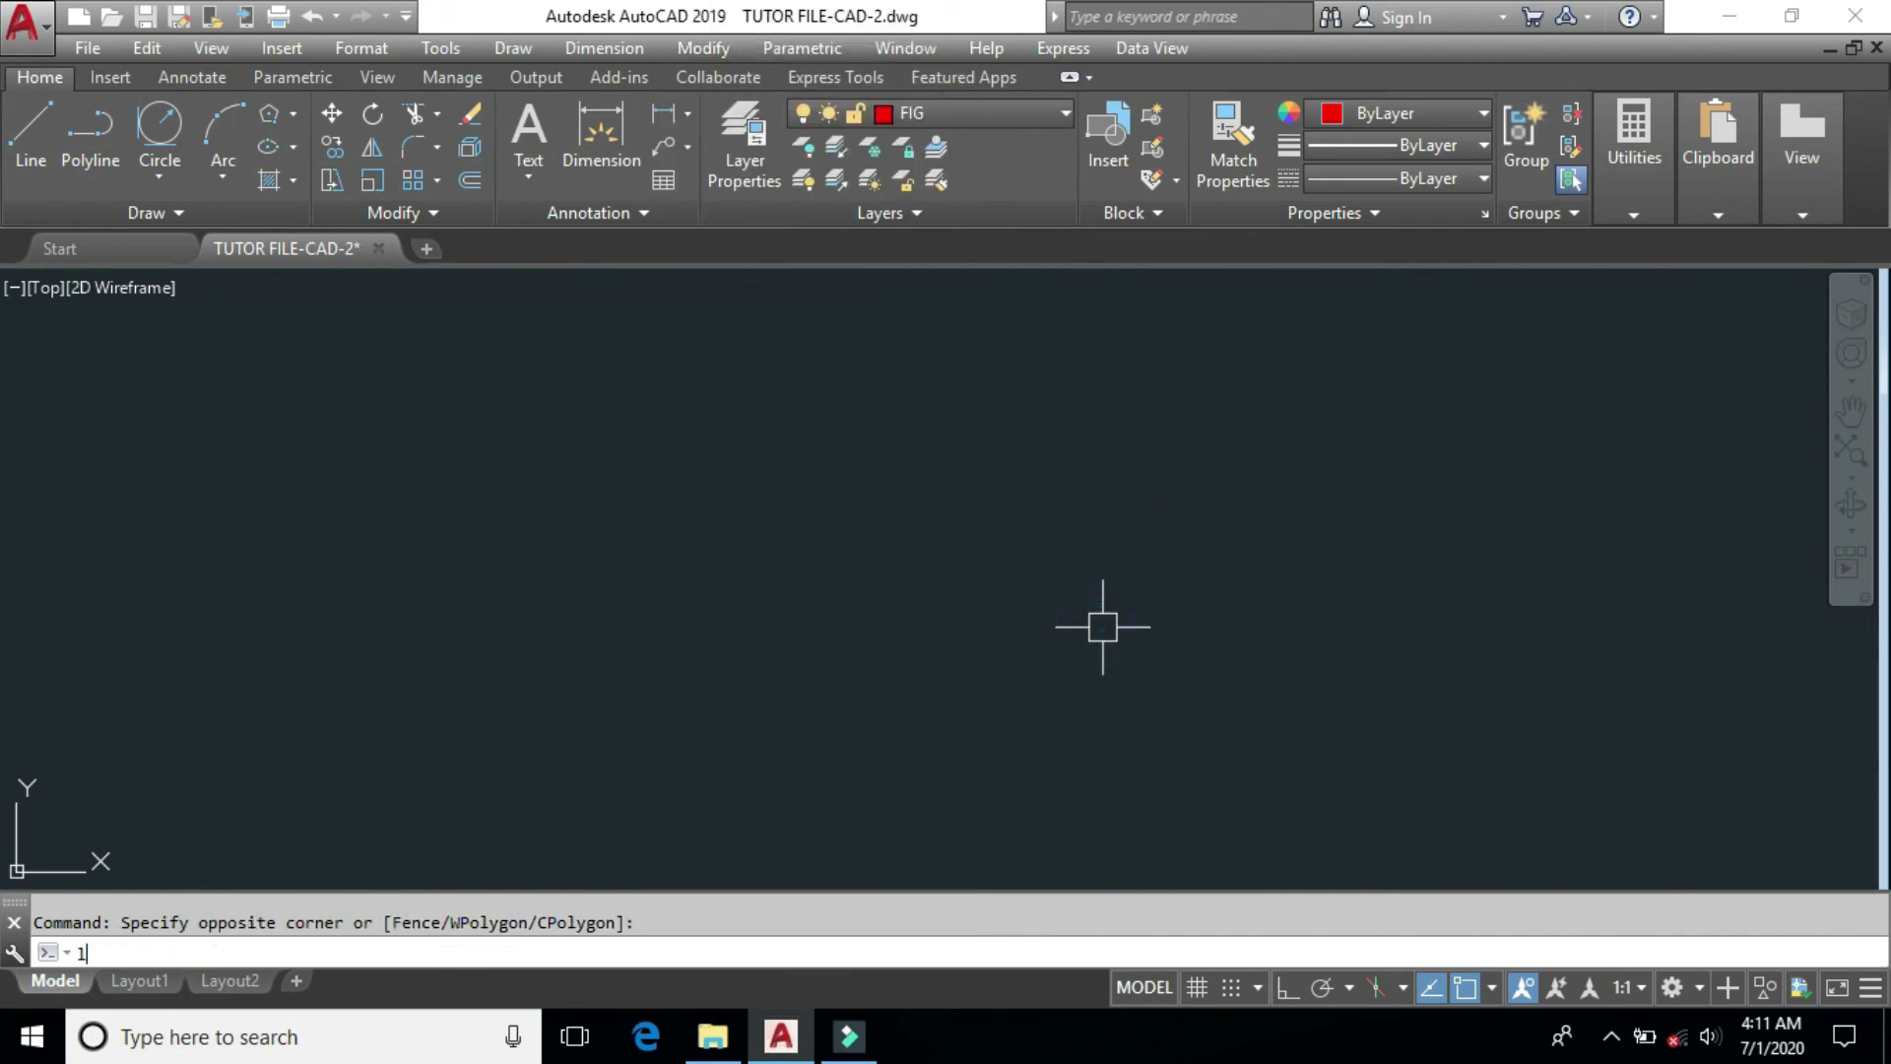
pyautogui.press('Return')
pyautogui.click(1190, 378)
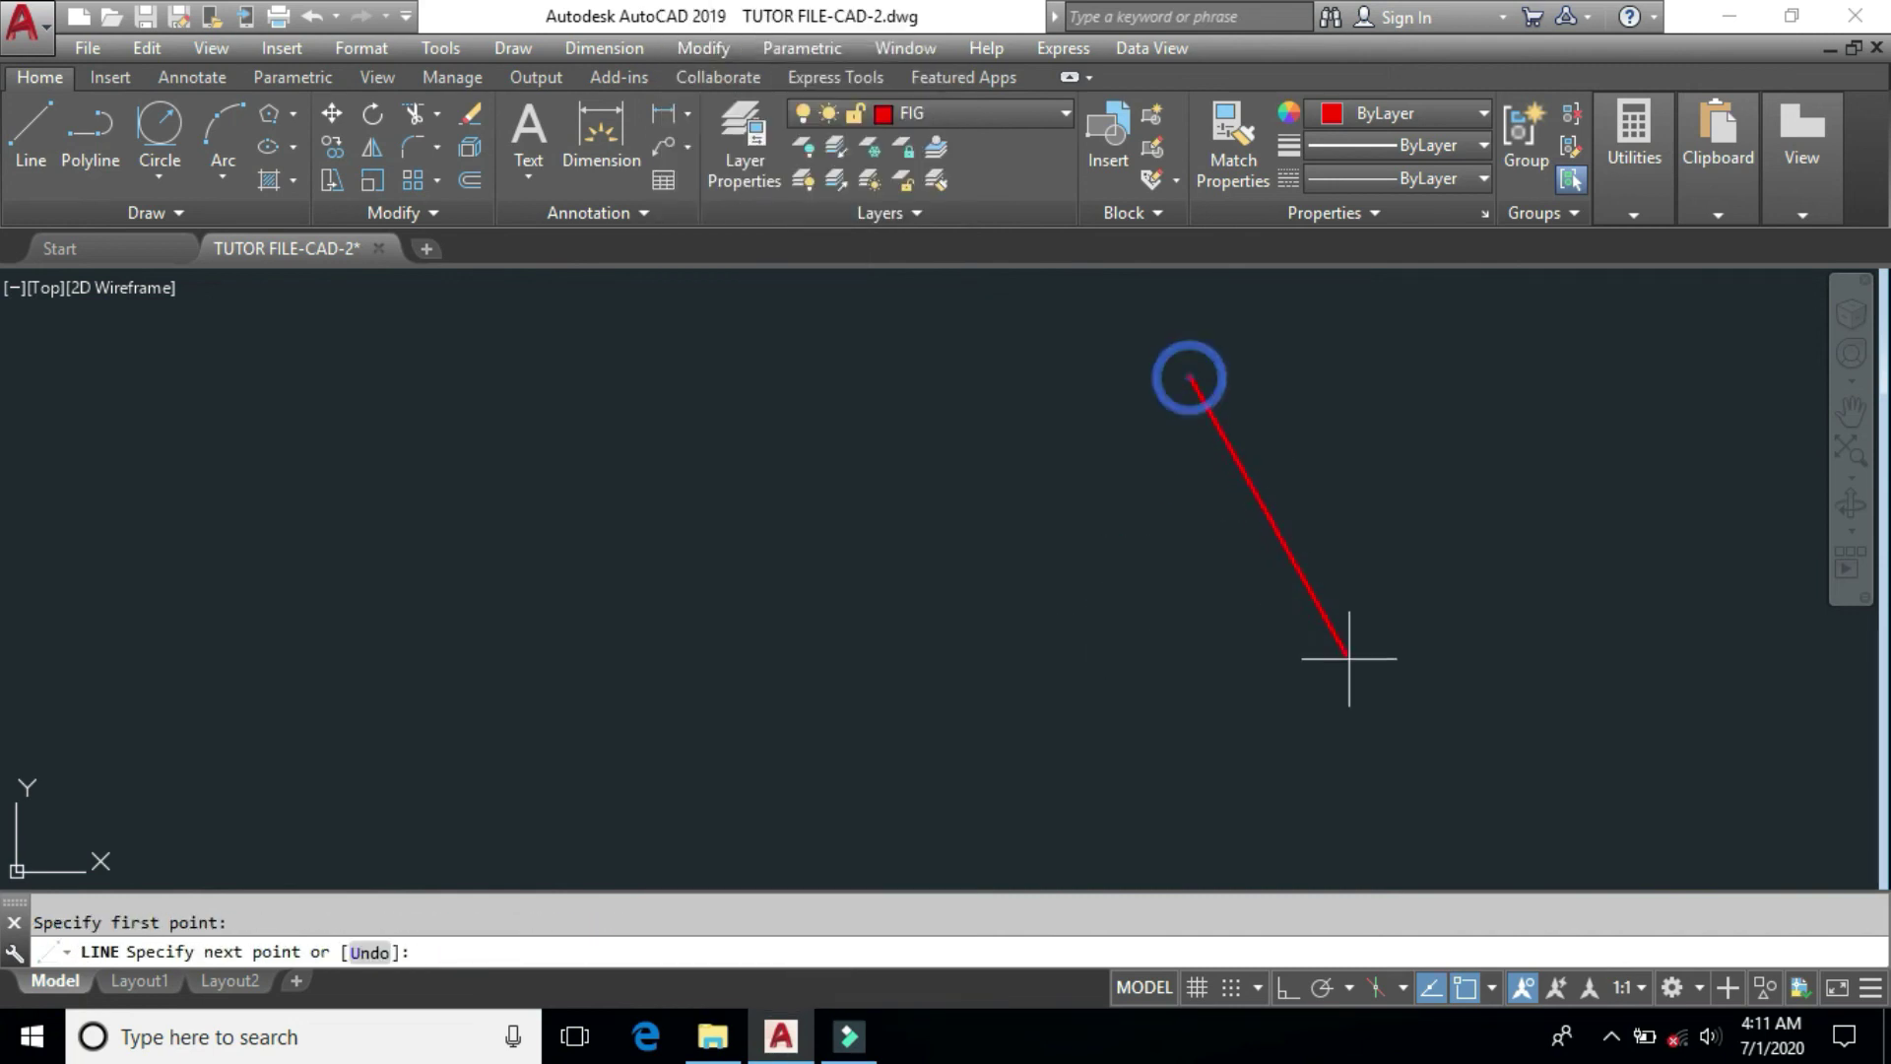
pyautogui.click(1459, 795)
pyautogui.press('Return')
# Step: Draw two short lines on the left, aimed toward the diagonal
pyautogui.write('l')
pyautogui.press('Return')
pyautogui.click(380, 522)
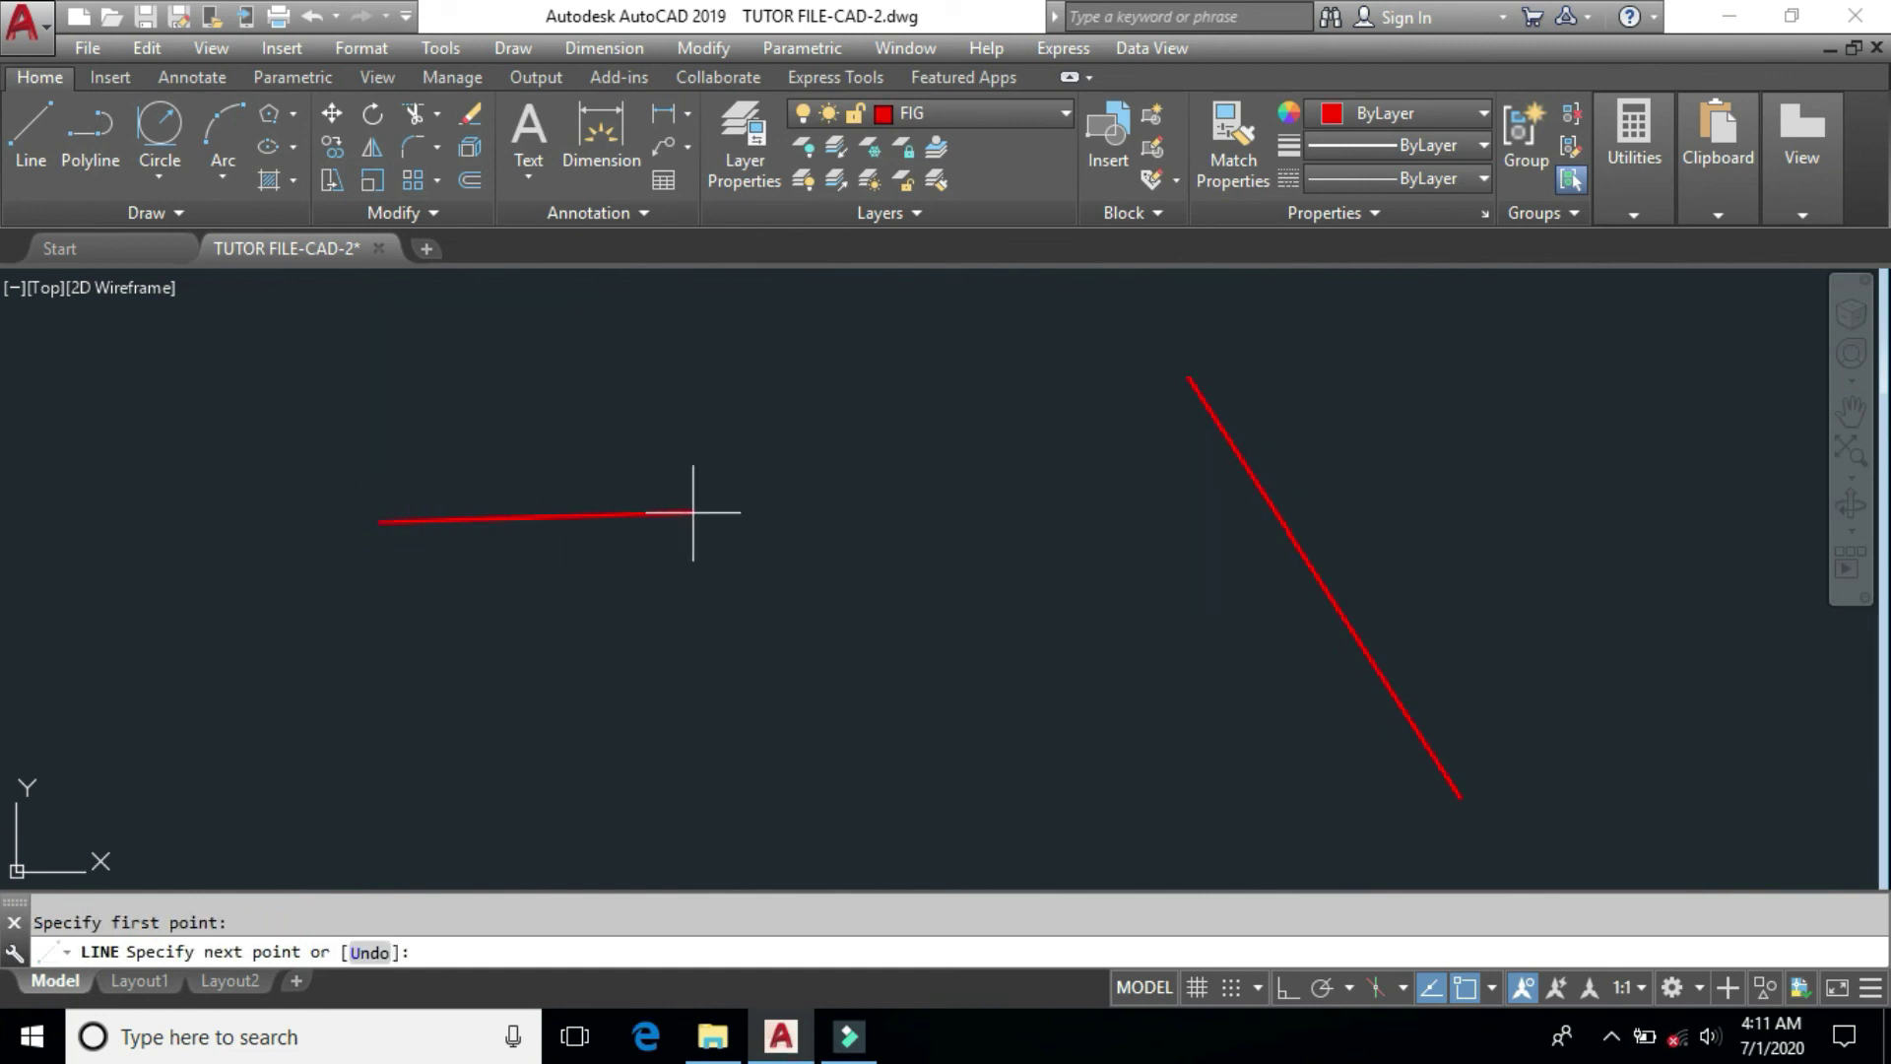
pyautogui.click(732, 549)
pyautogui.press('Return')
pyautogui.write('l')
pyautogui.press('Return')
pyautogui.click(455, 731)
pyautogui.click(698, 660)
pyautogui.press('Return')
# Step: Draw two more short lines, one lower down and one near the top
pyautogui.write('l')
pyautogui.press('Return')
pyautogui.click(613, 777)
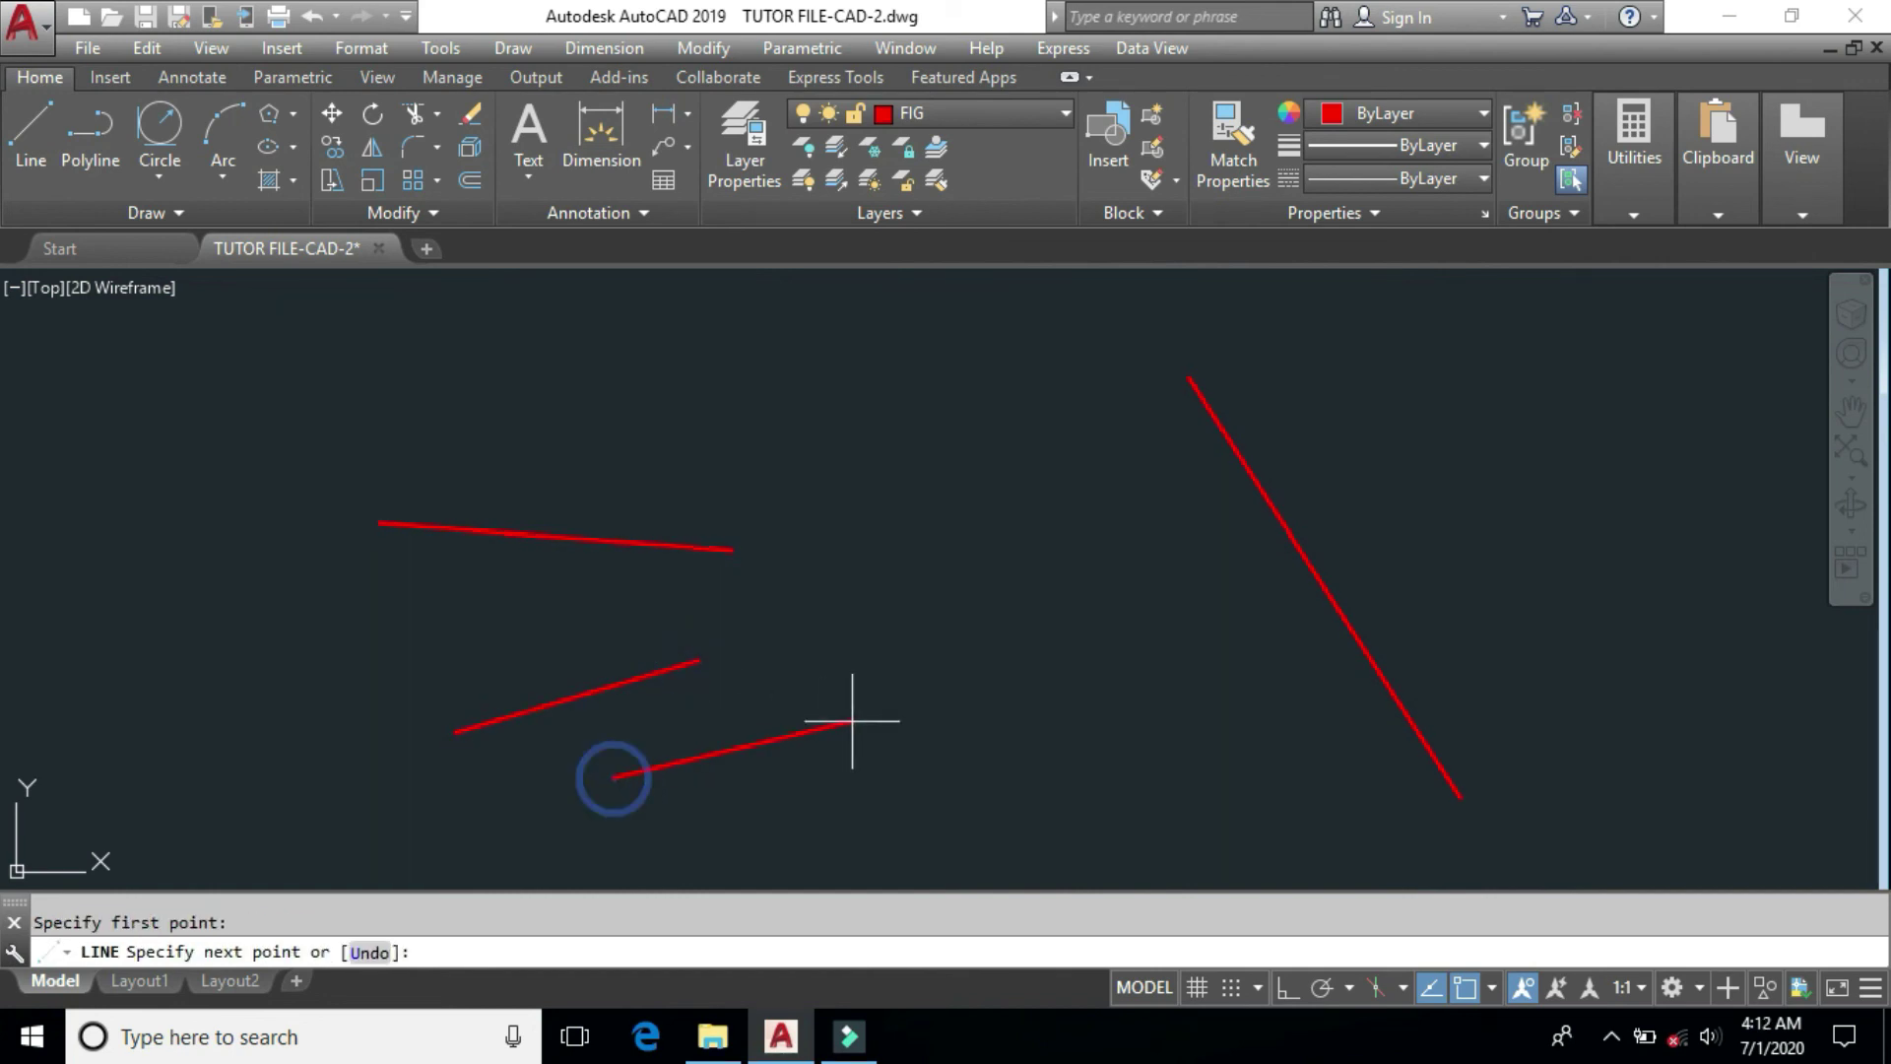
pyautogui.click(1034, 699)
pyautogui.press('Return')
pyautogui.write('l')
pyautogui.press('Return')
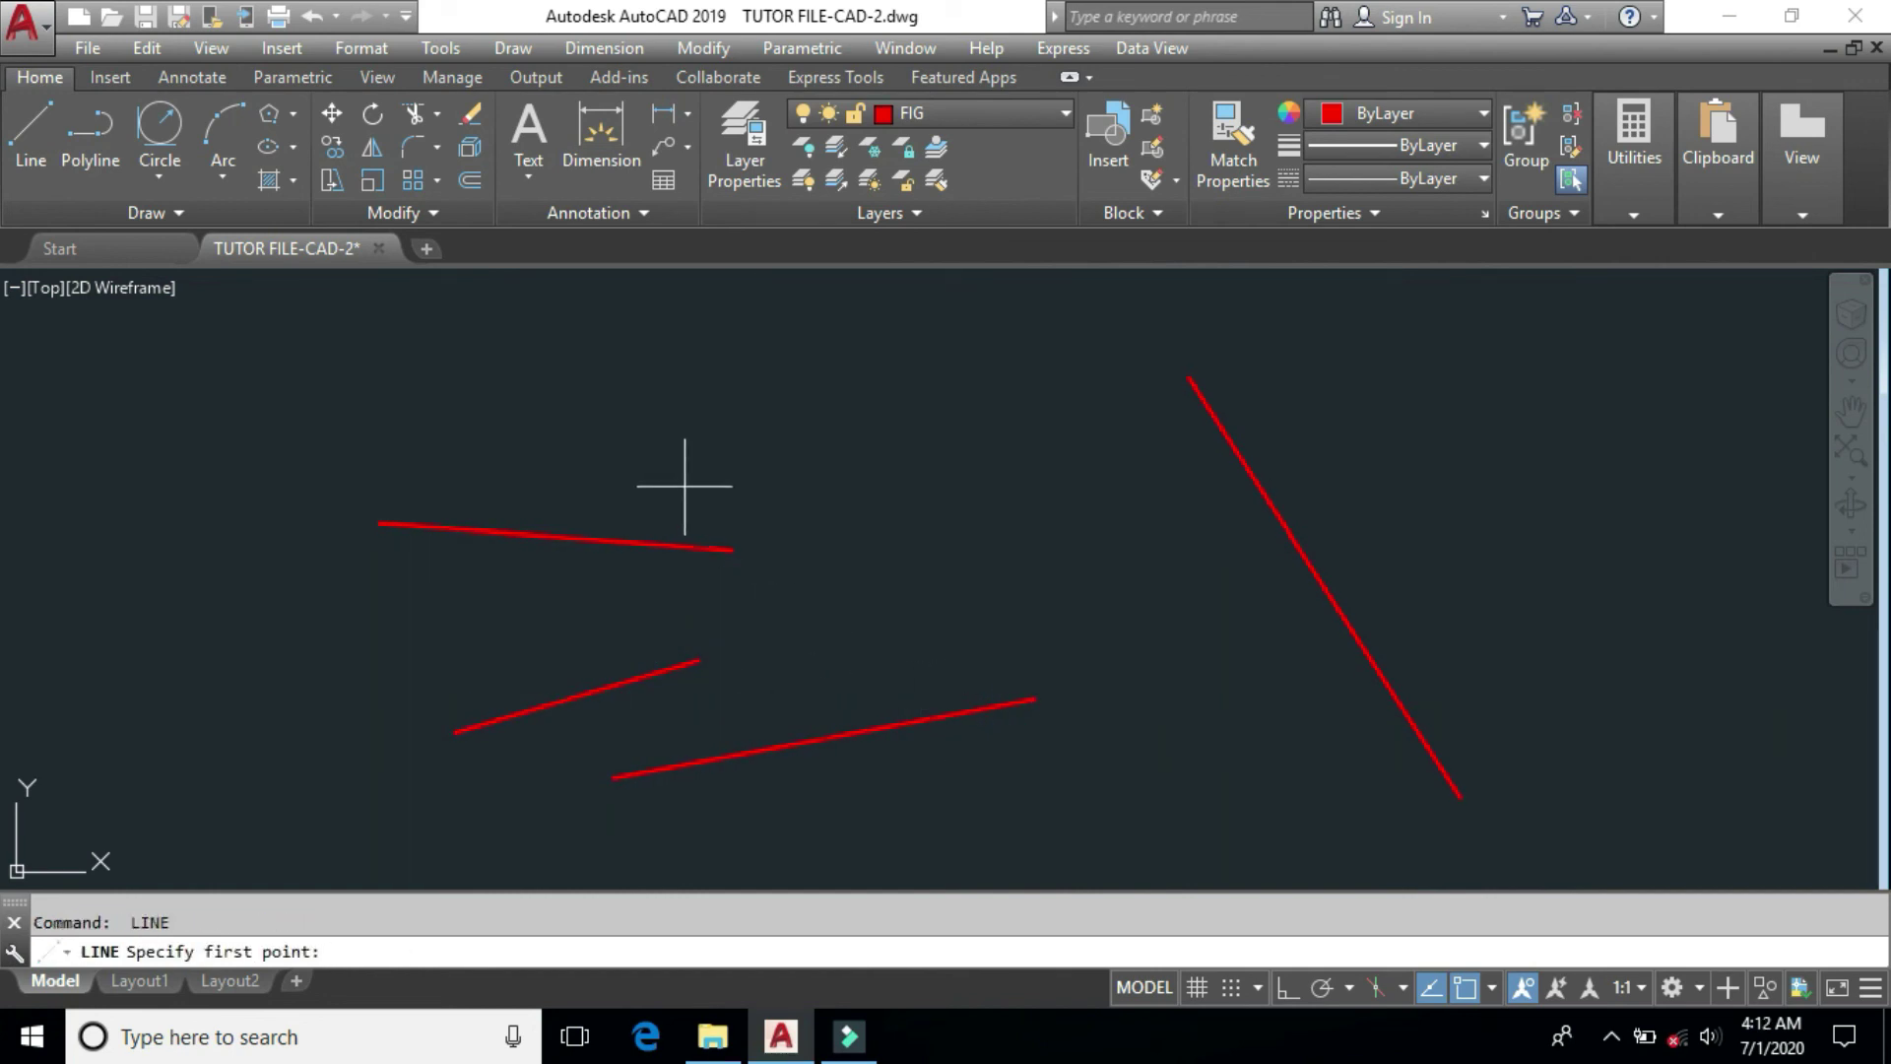
pyautogui.click(675, 486)
pyautogui.click(950, 460)
pyautogui.press('Return')
# Step: With EX, pick the long diagonal as the boundary and extend the lowest short line toward it
pyautogui.write('ex')
pyautogui.press('Return')
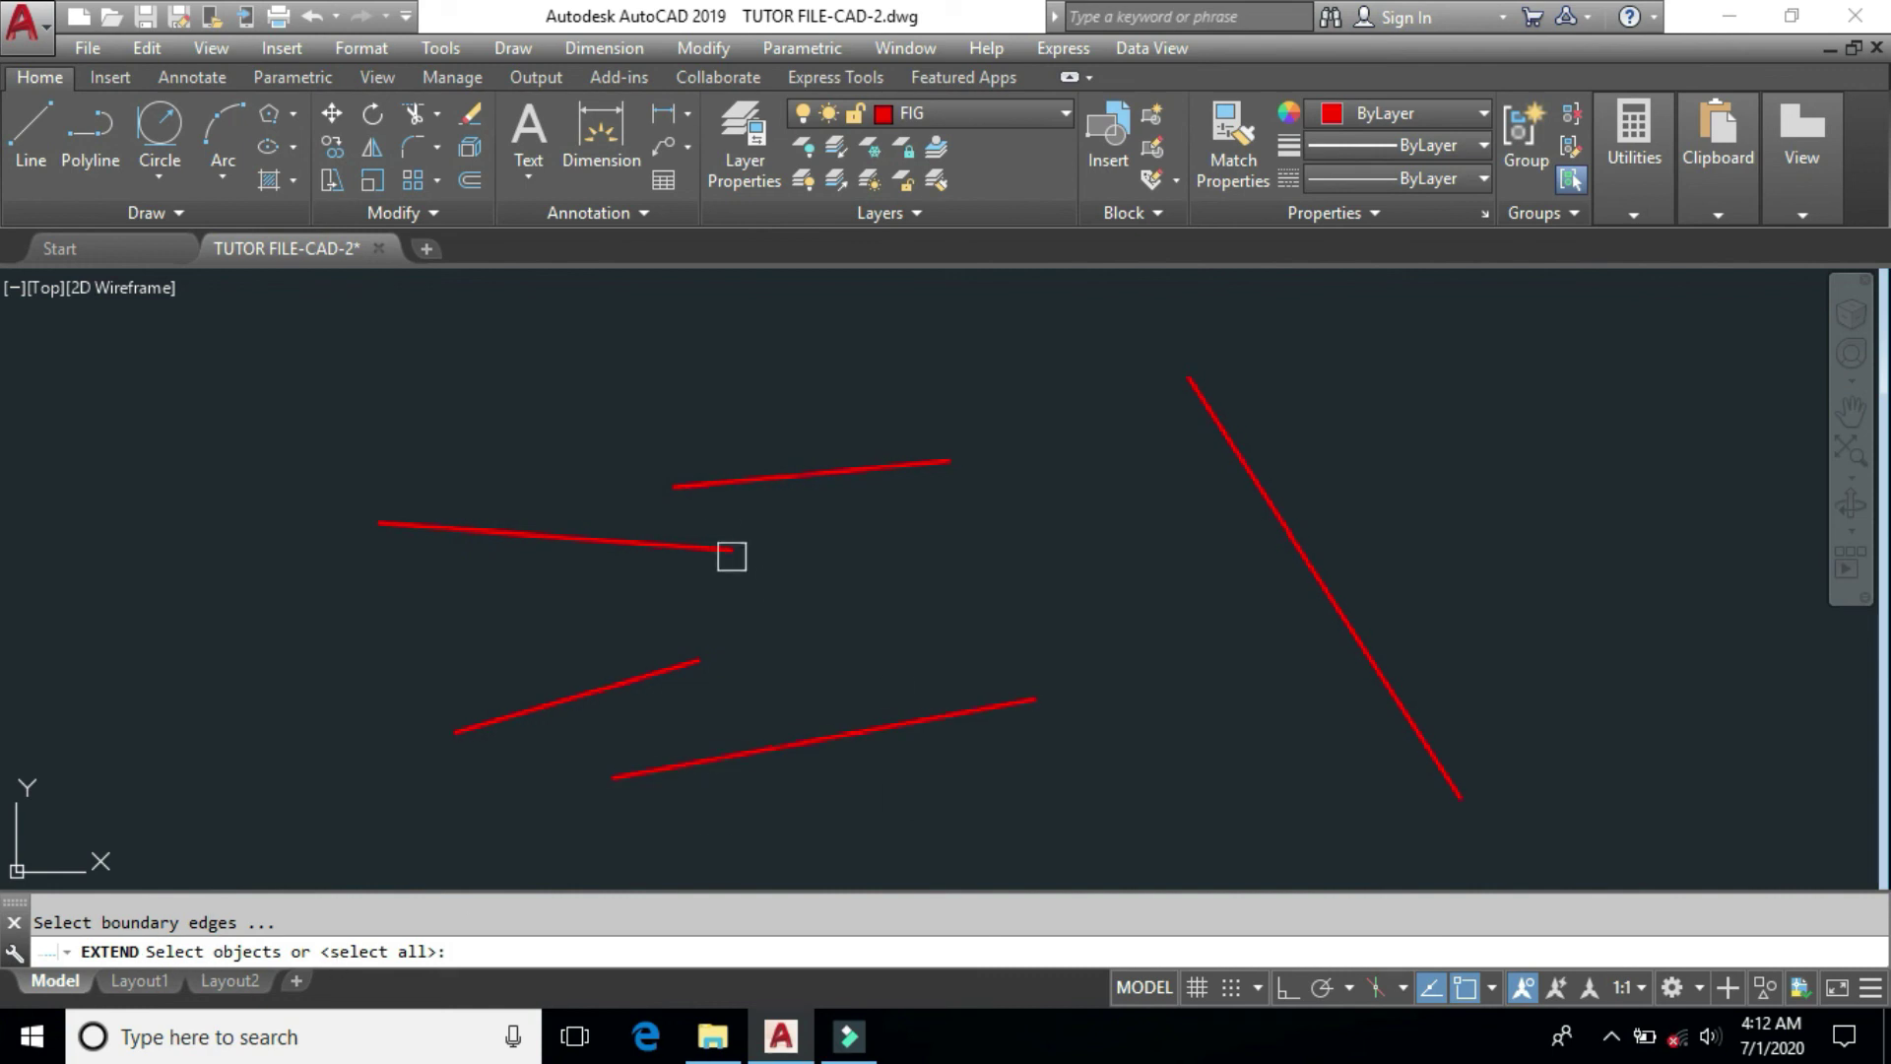
pyautogui.click(1260, 501)
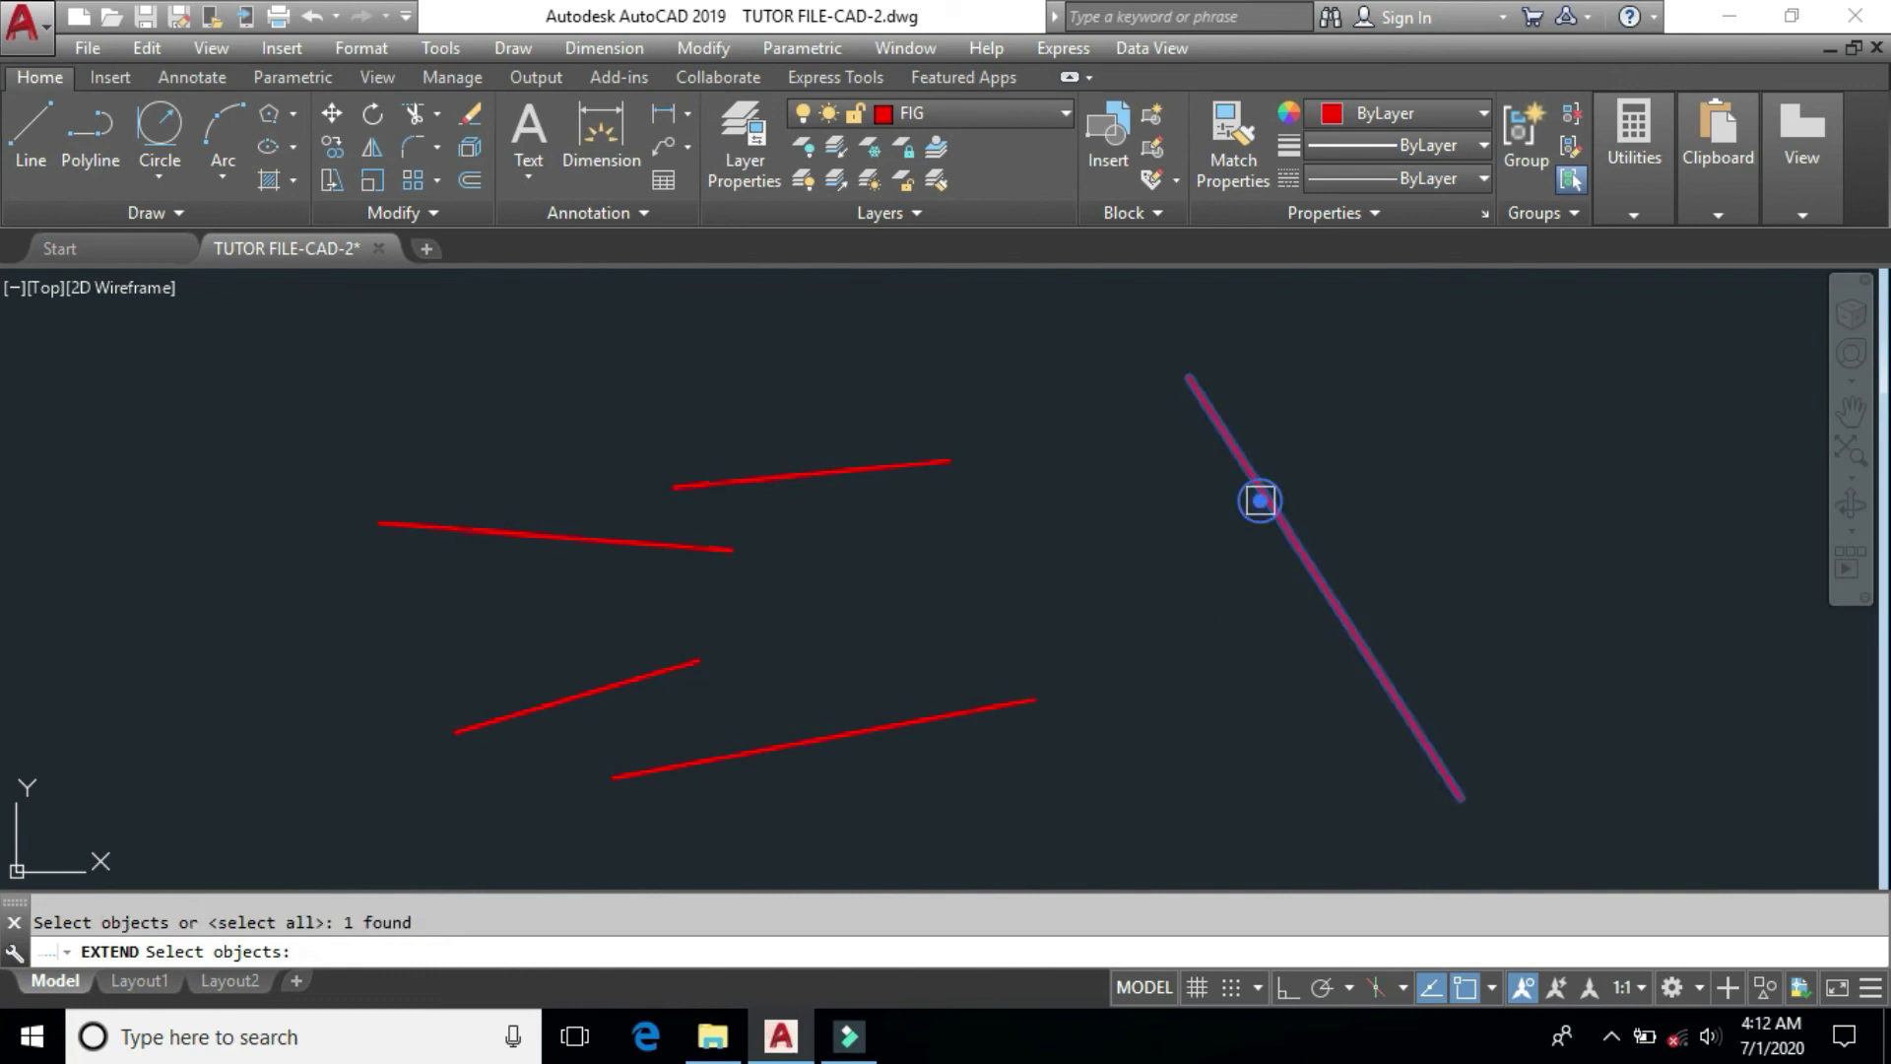
pyautogui.press('Return')
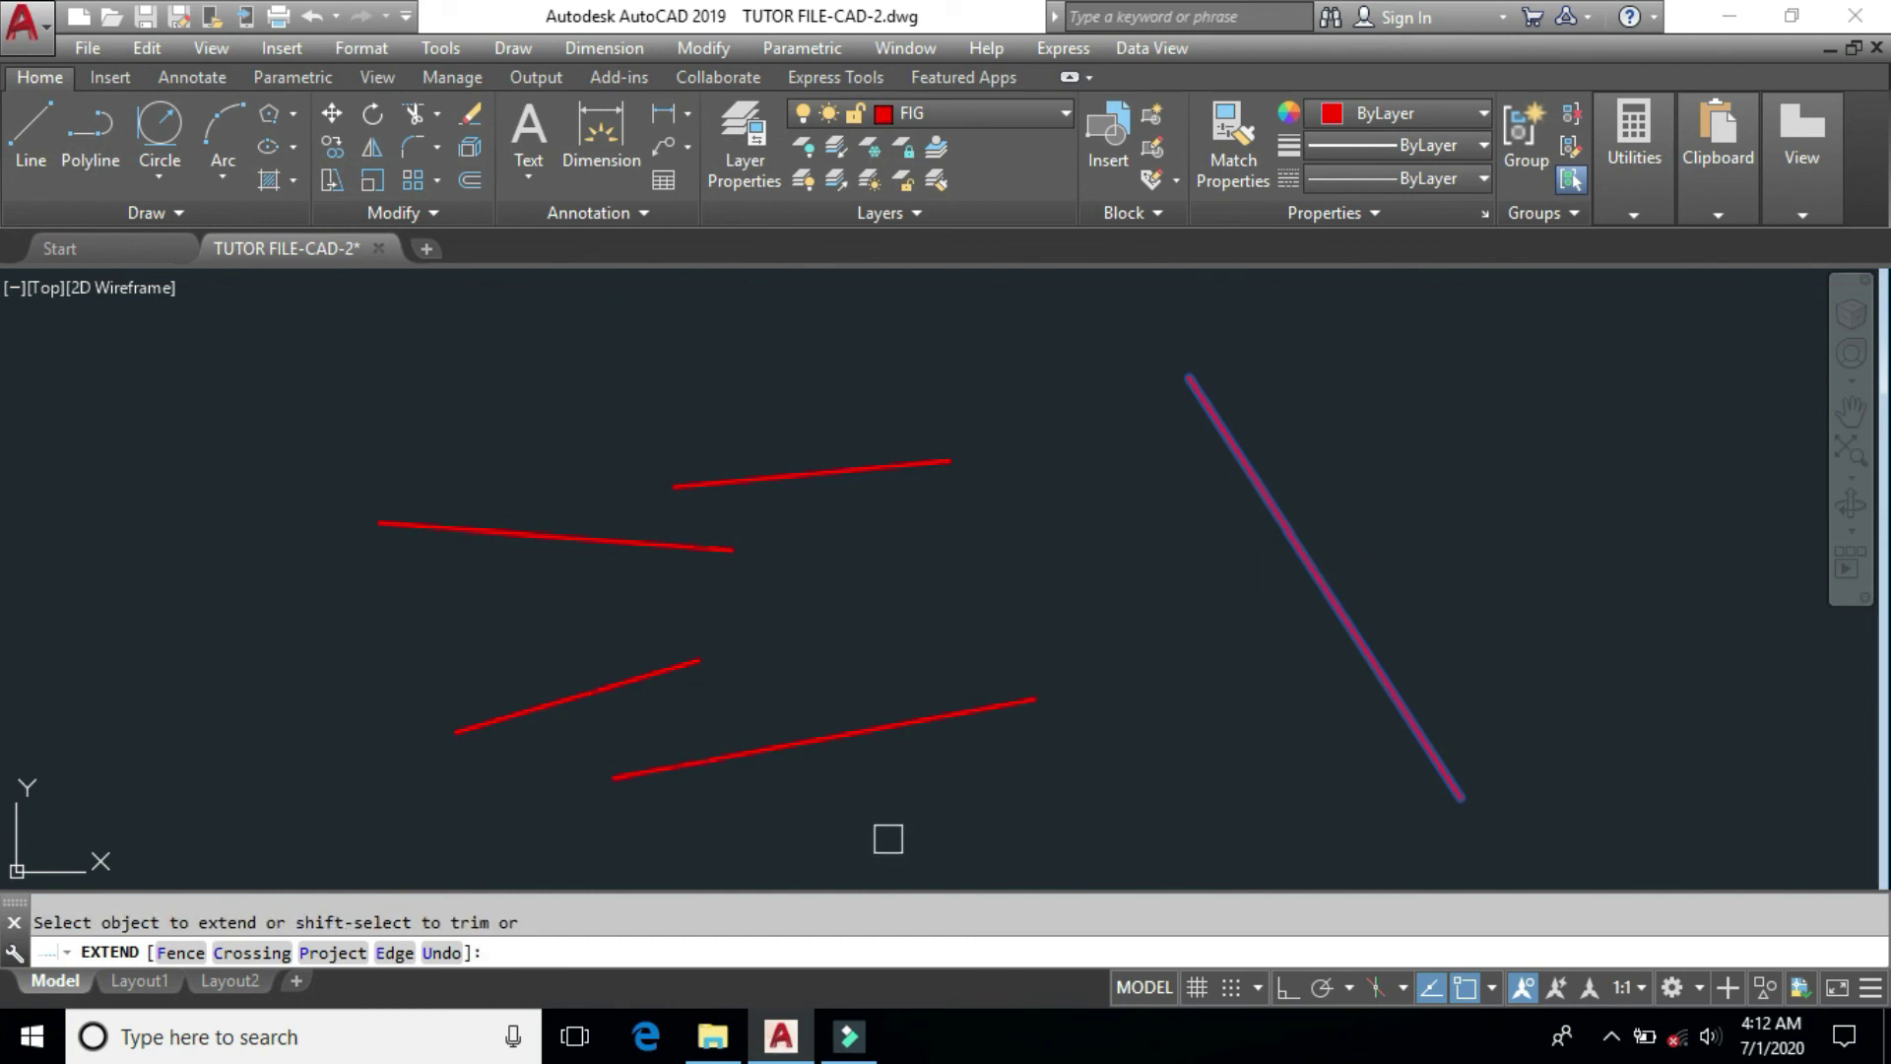
pyautogui.click(657, 778)
pyautogui.click(658, 778)
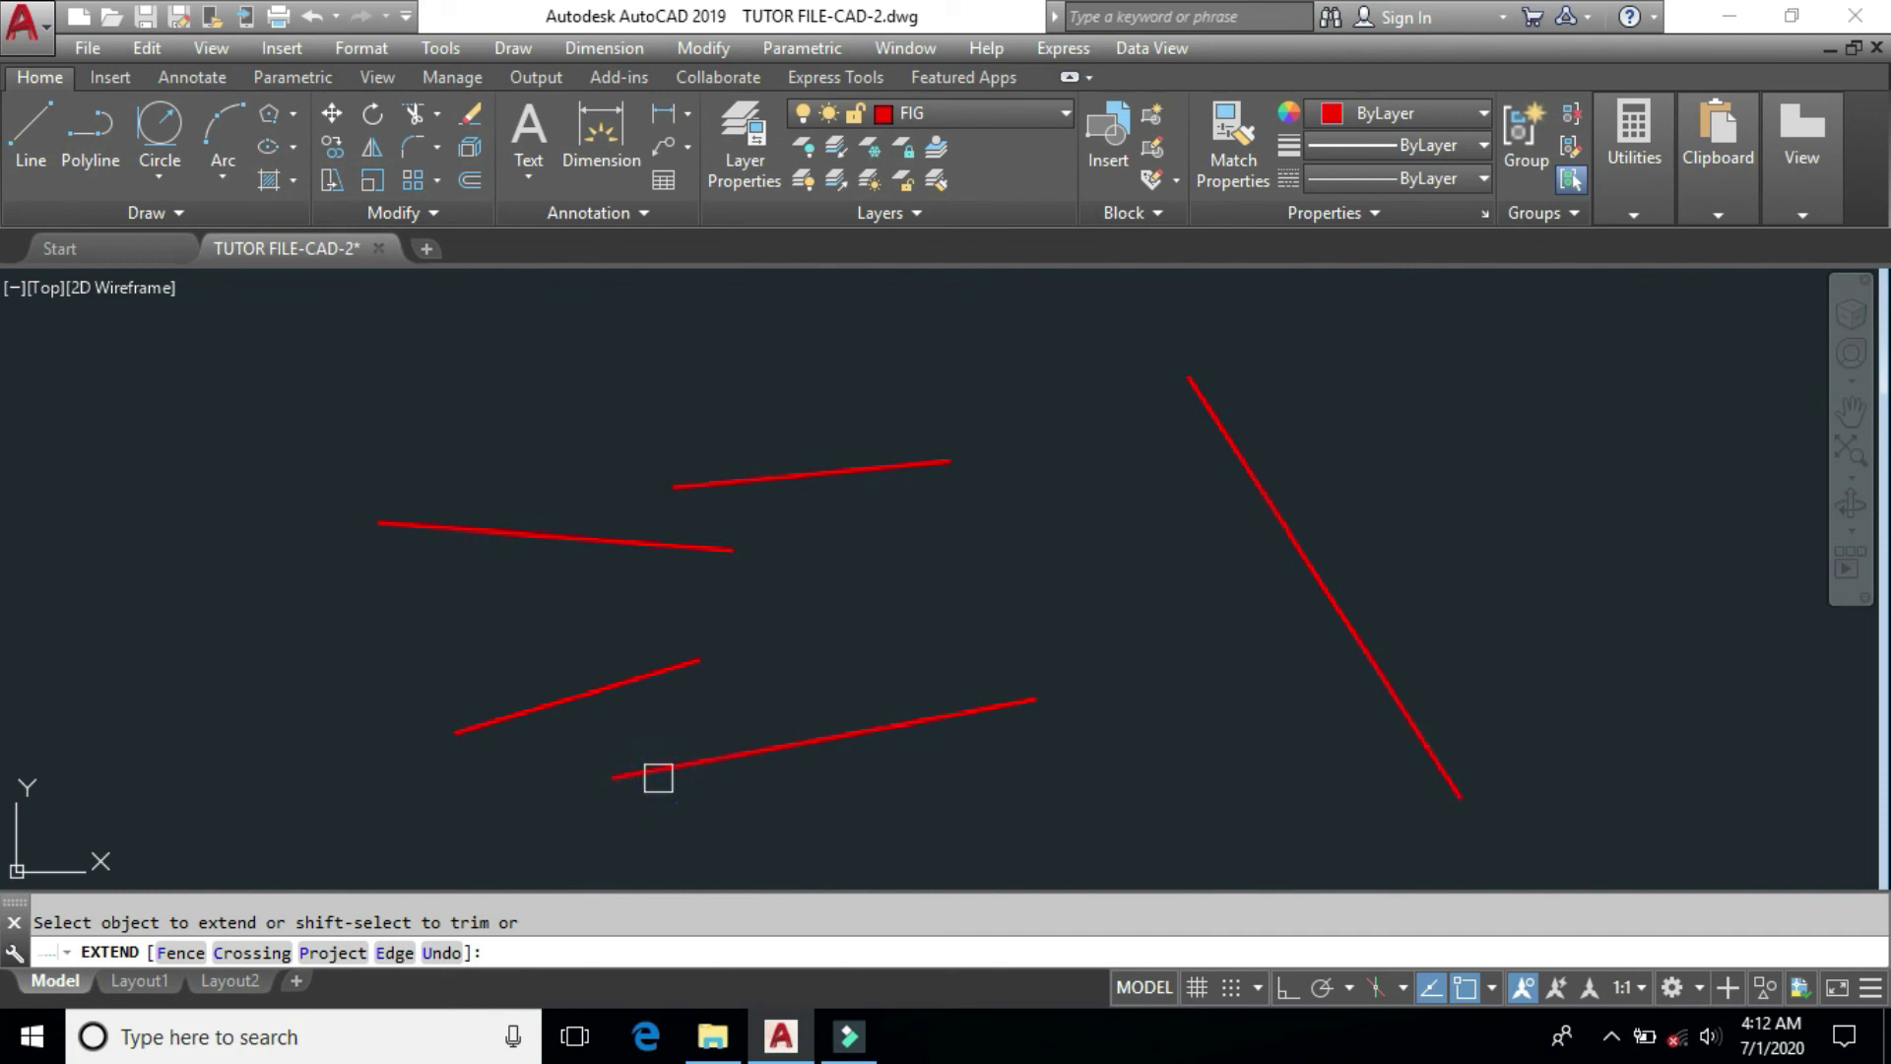
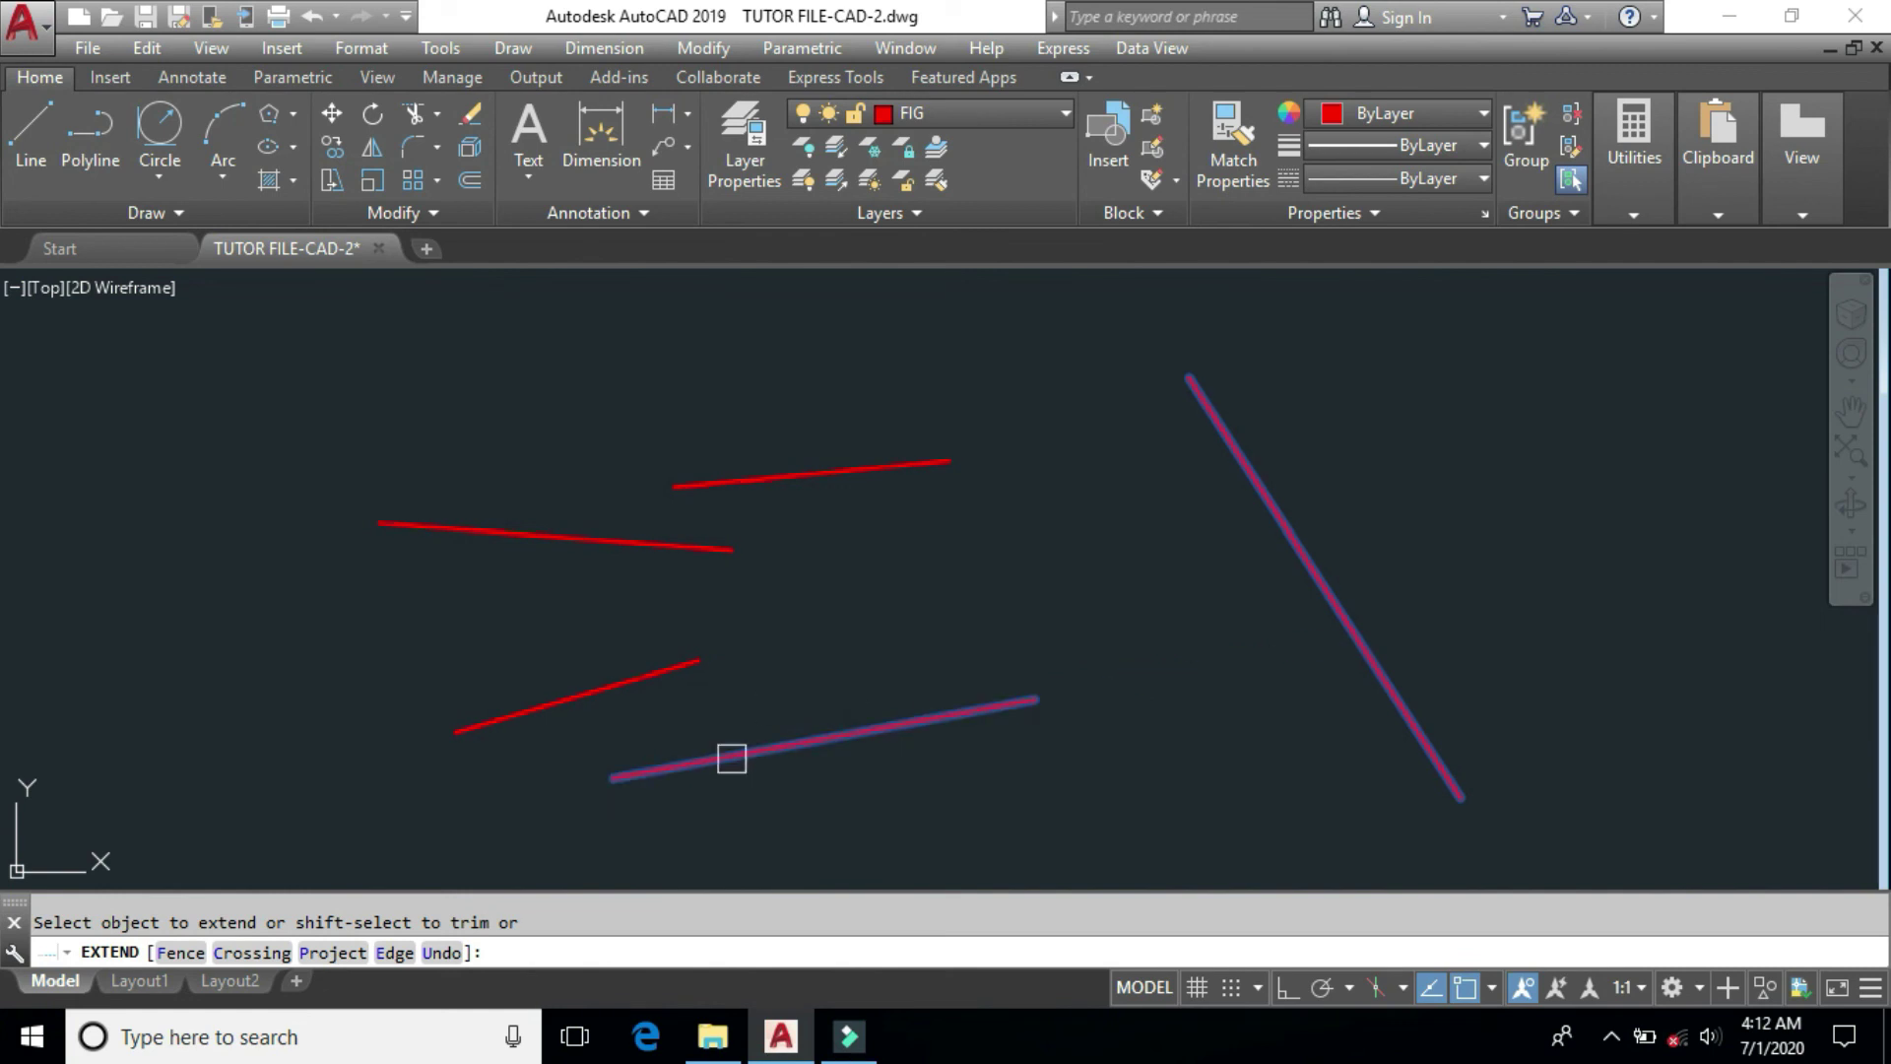
# Step: Extend the lower, middle-left, middle and upper short red lines so each ends on the diagonal
pyautogui.click(962, 709)
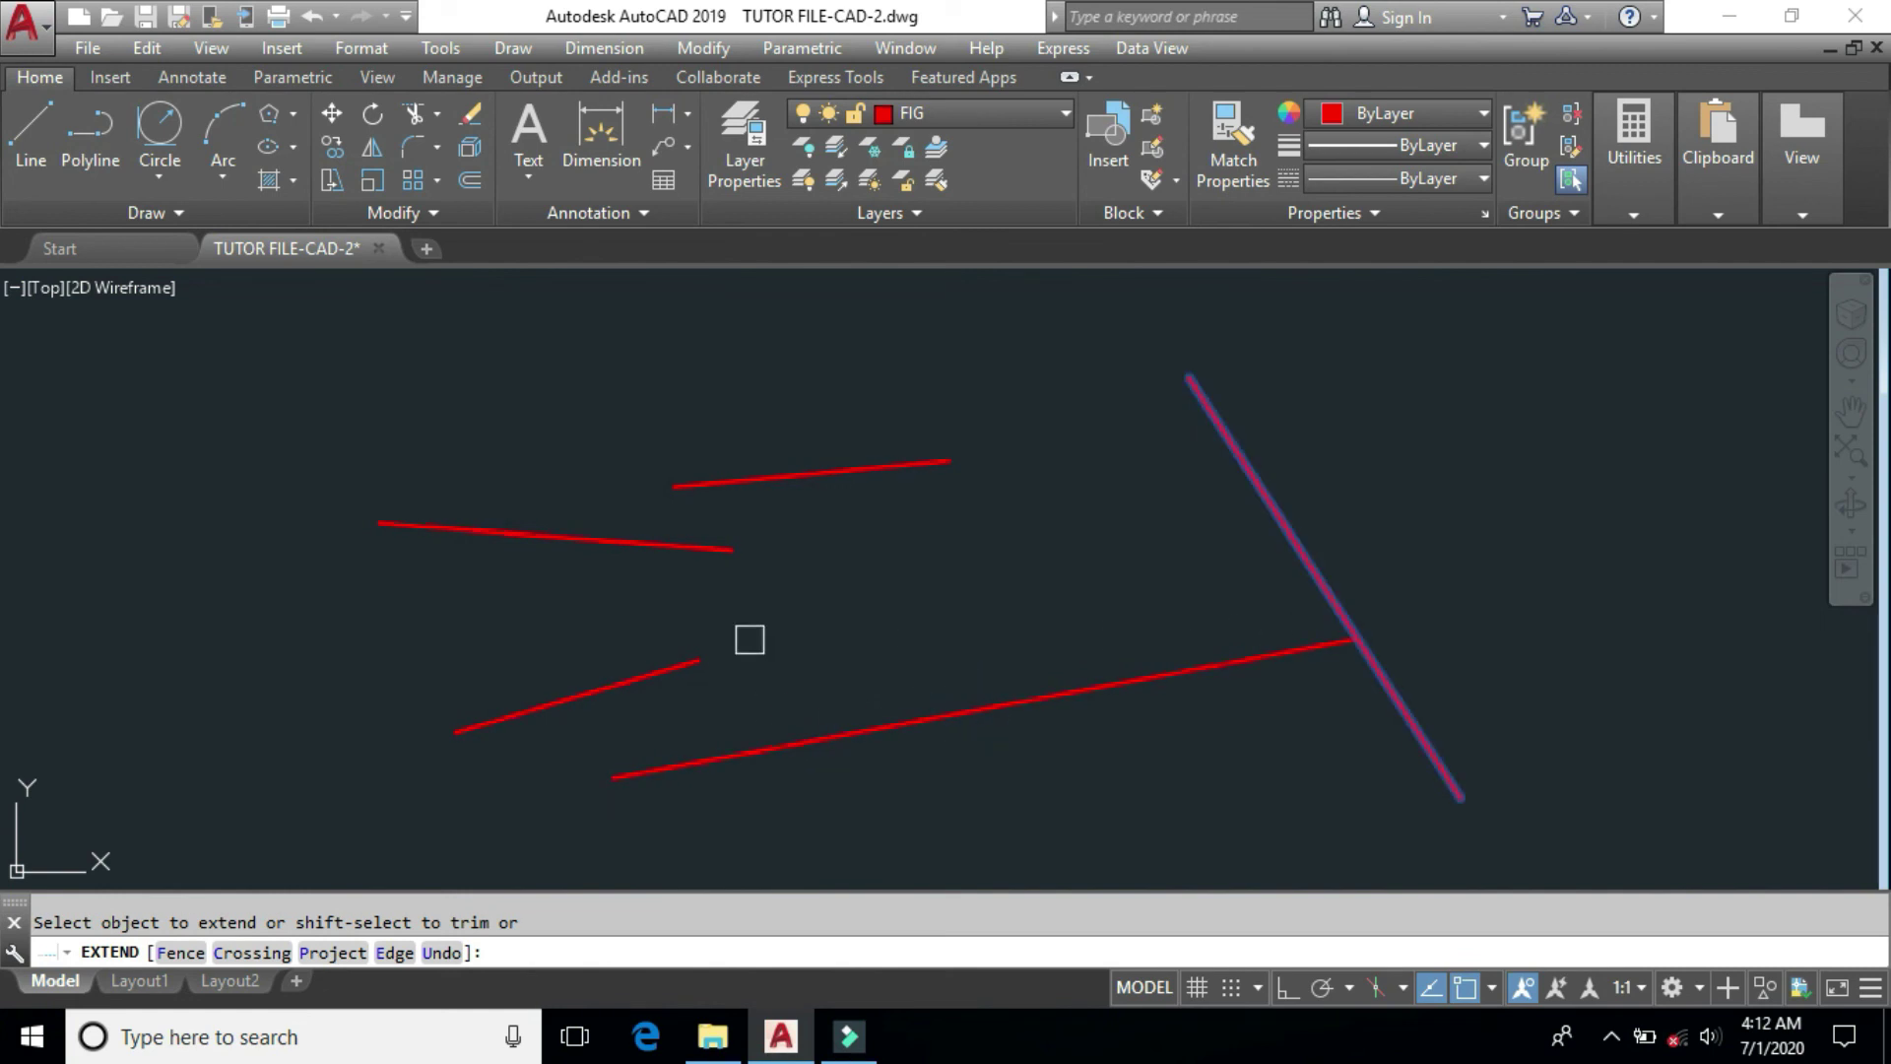
pyautogui.click(668, 654)
pyautogui.click(696, 553)
pyautogui.click(907, 465)
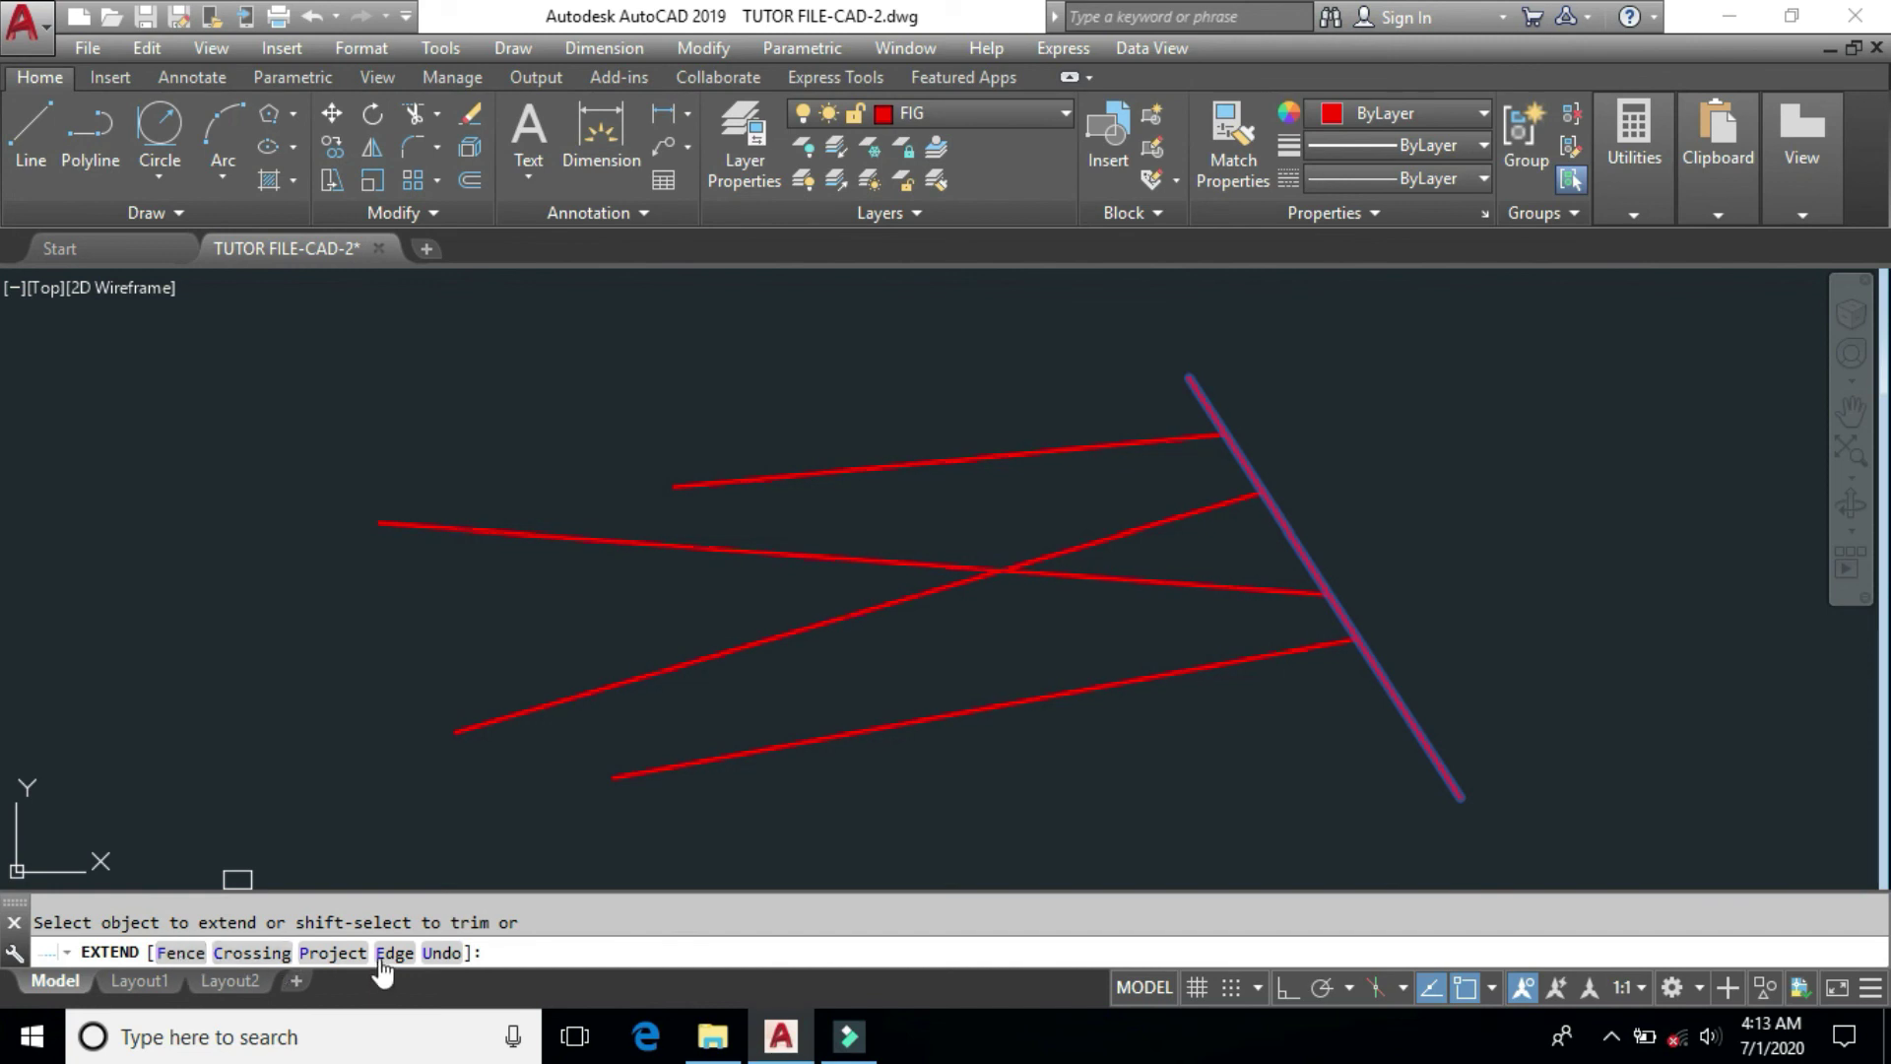
pyautogui.press('Return')
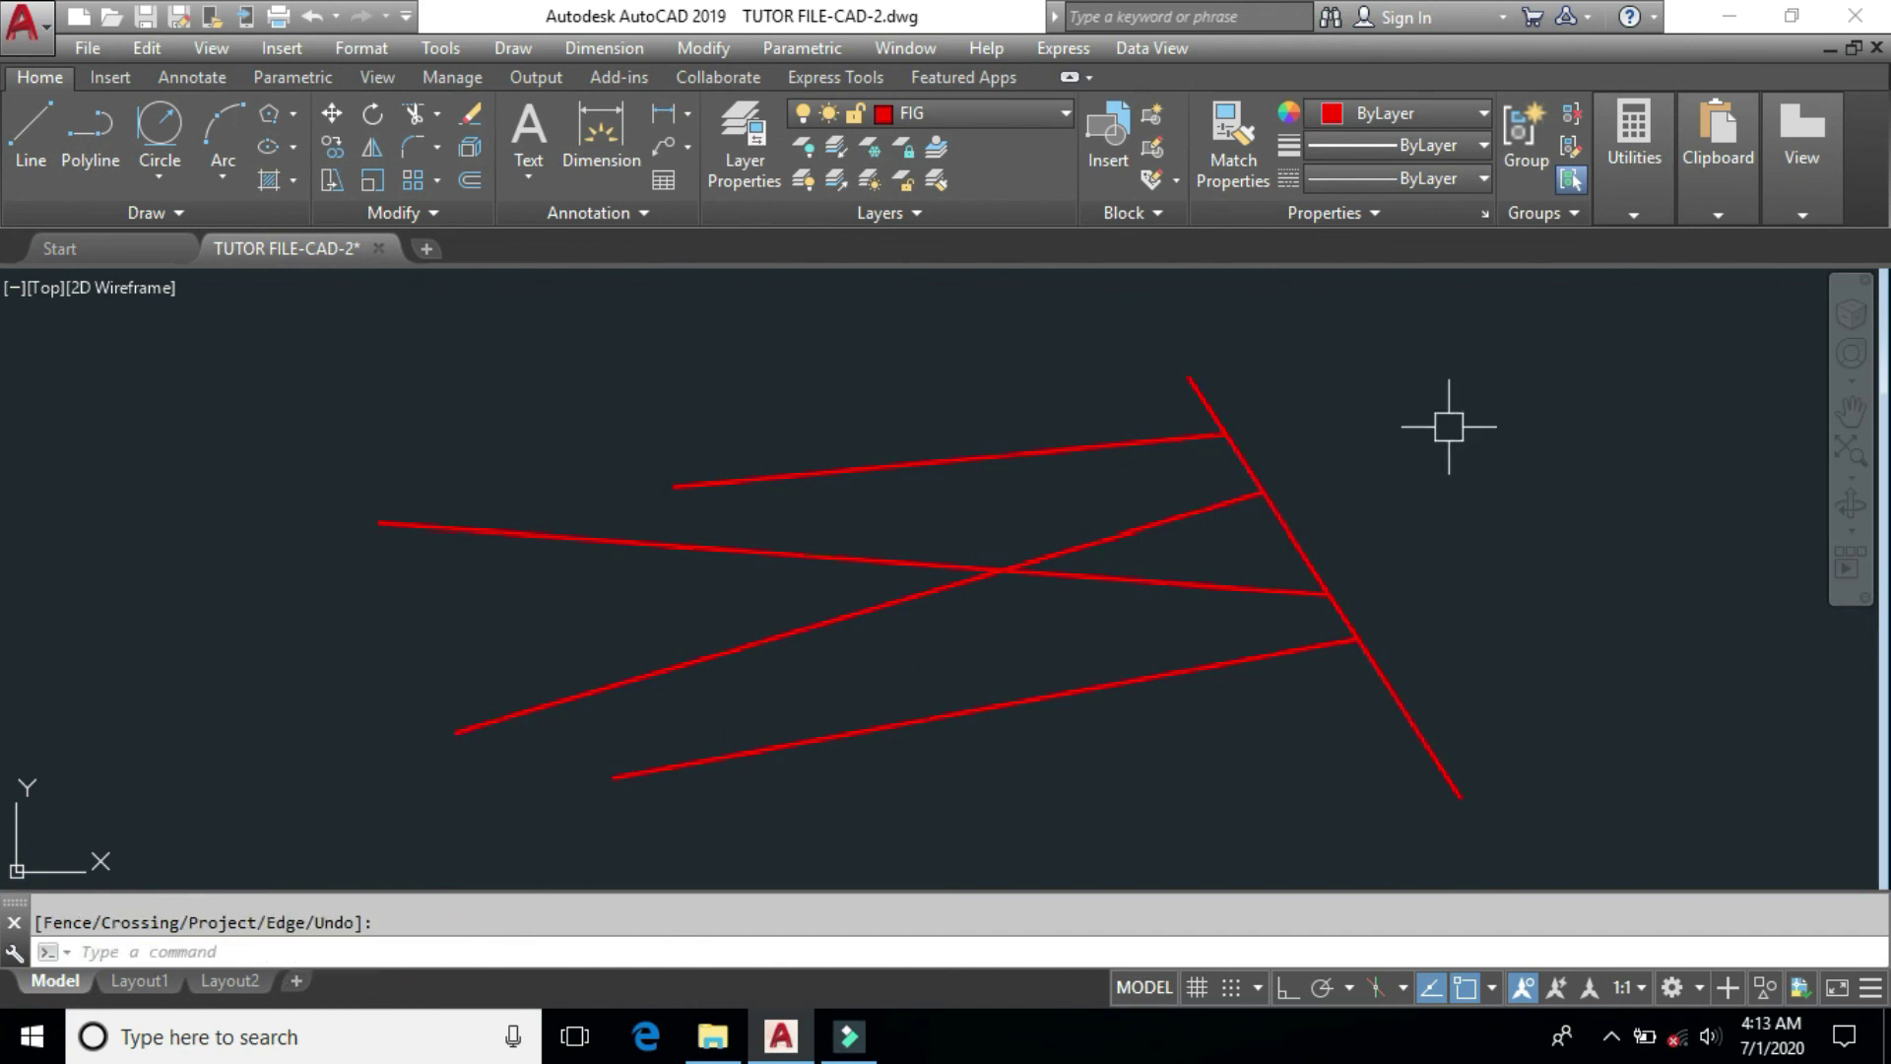
pyautogui.click(1458, 386)
# Step: Erase the old lines and draw a horizontal-vertical-horizontal stepped path with Ortho on
pyautogui.click(1067, 746)
pyautogui.press('Delete')
pyautogui.write('l')
pyautogui.press('Return')
pyautogui.click(748, 479)
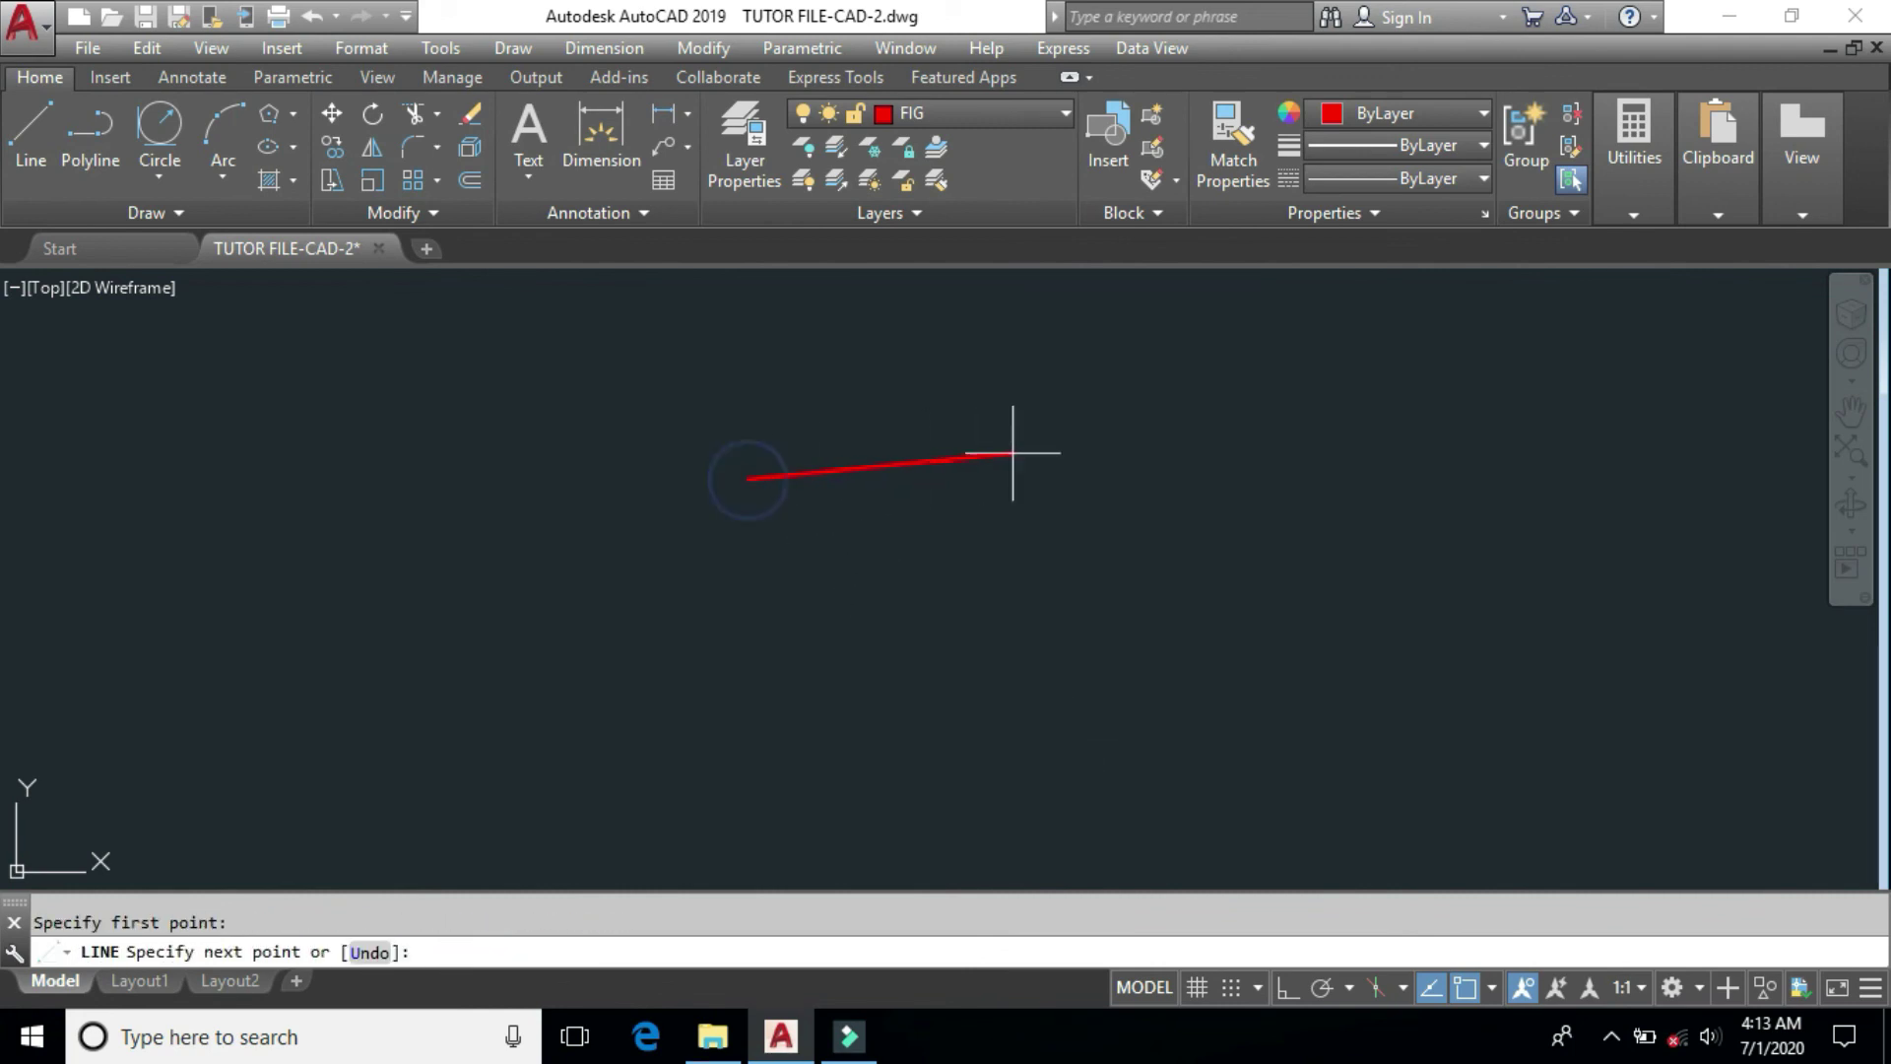
pyautogui.press('F8')
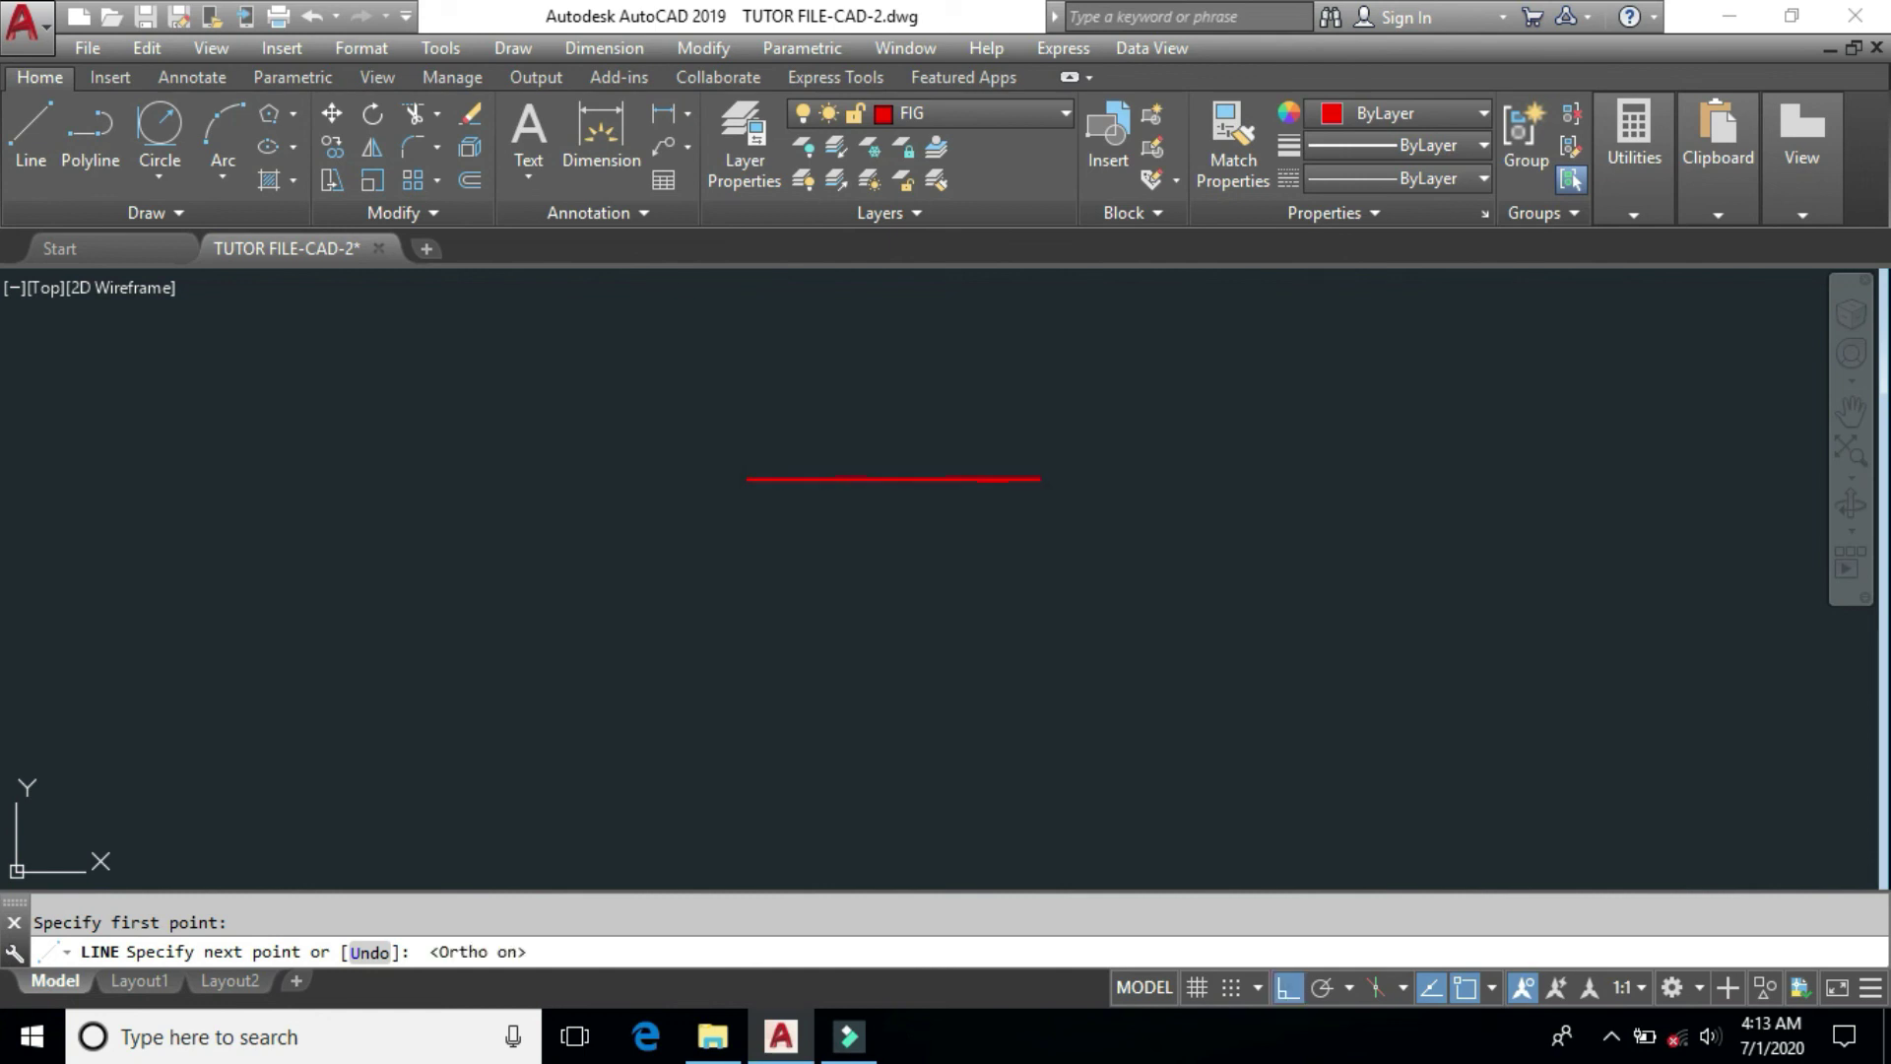
pyautogui.click(1056, 479)
pyautogui.click(1408, 701)
pyautogui.press('Return')
# Step: Offset the bottom line upward, the vertical rightward and the top line upward by a picked distance
pyautogui.write('o')
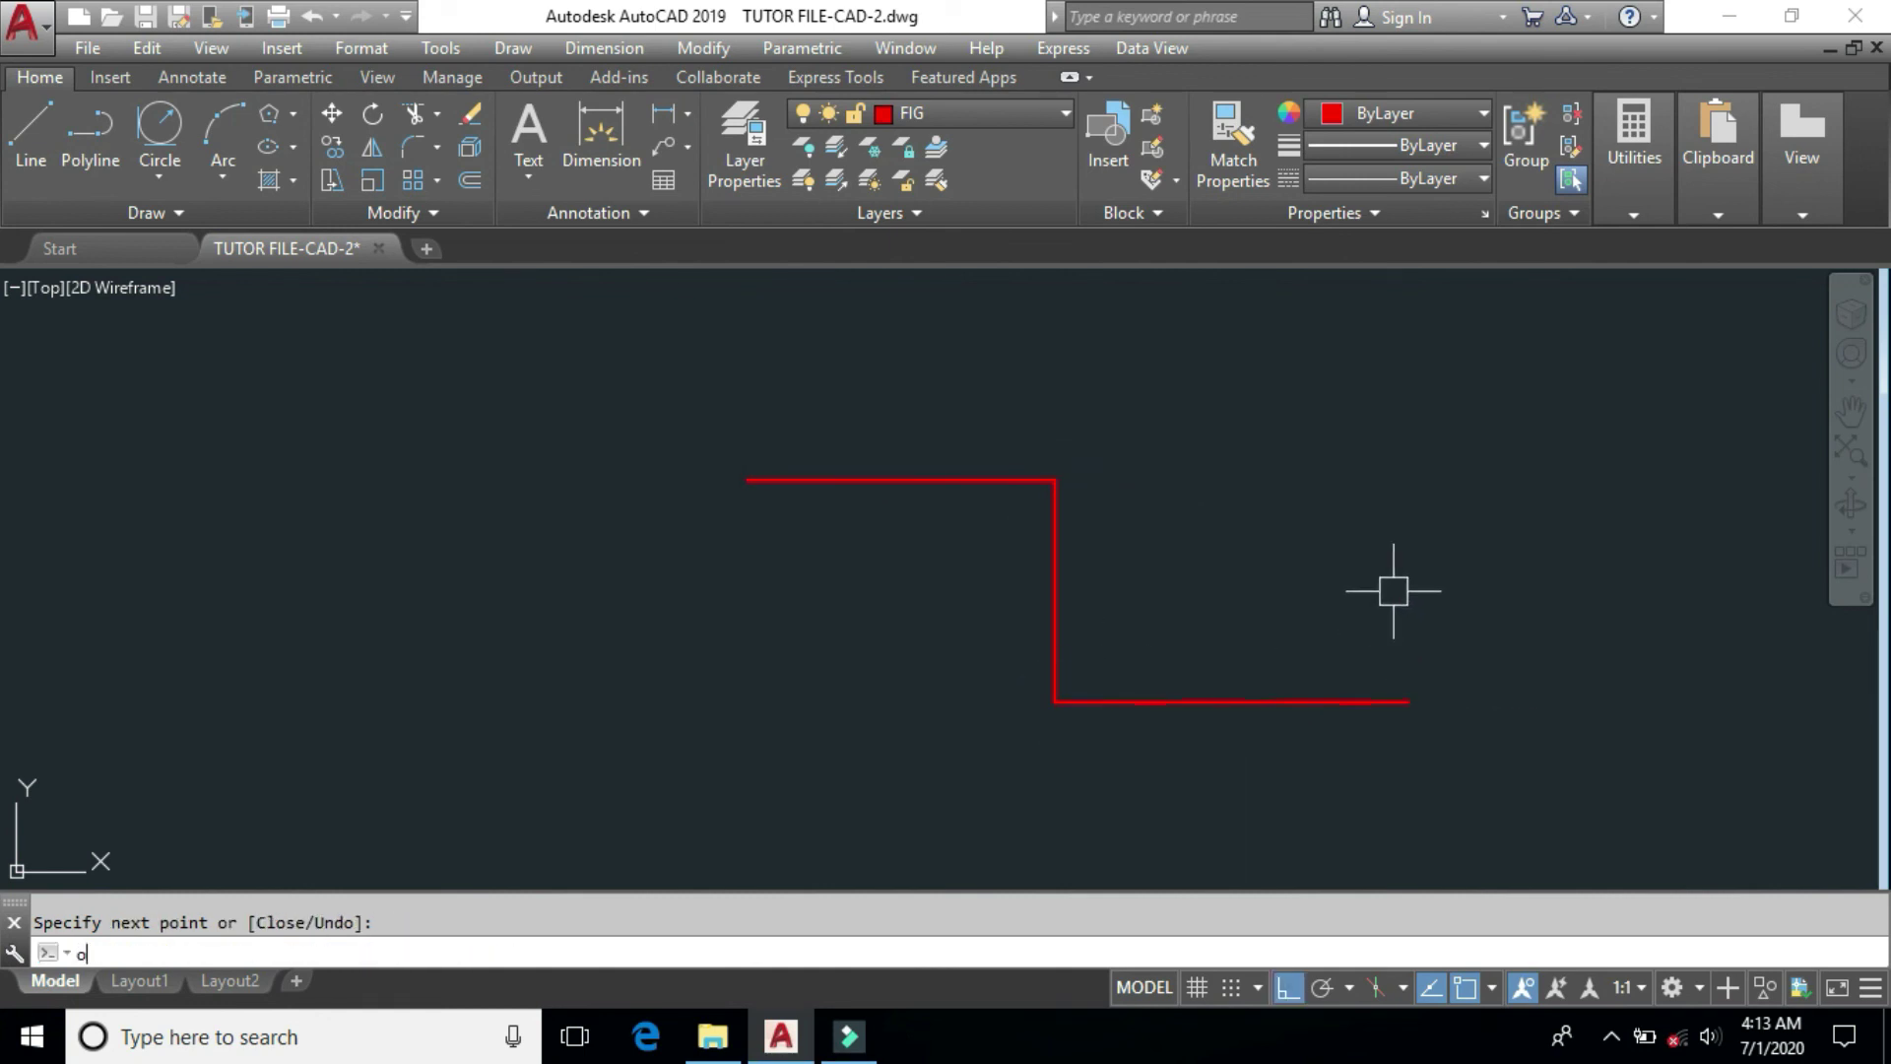
pyautogui.press('Return')
pyautogui.click(1388, 701)
pyautogui.click(1410, 604)
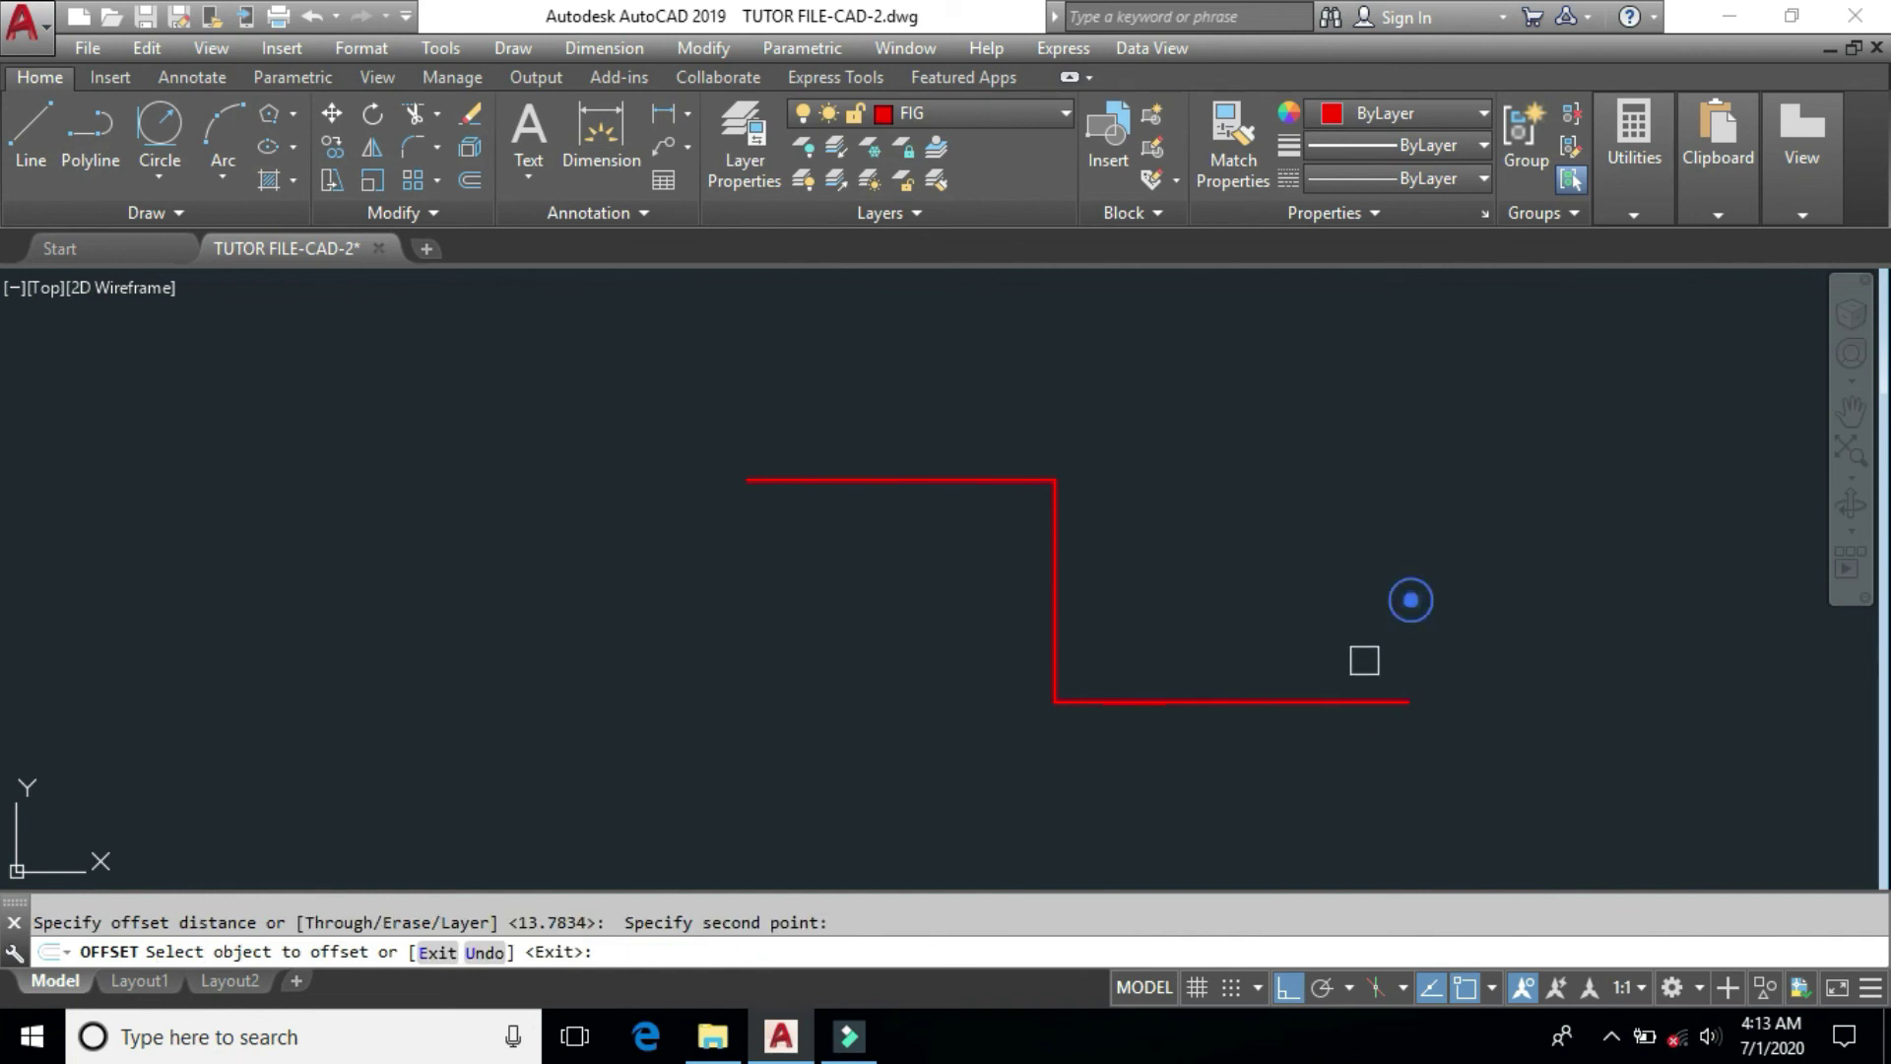
pyautogui.click(1334, 700)
pyautogui.click(1334, 581)
pyautogui.click(1057, 598)
pyautogui.click(1179, 575)
pyautogui.click(954, 481)
pyautogui.click(957, 394)
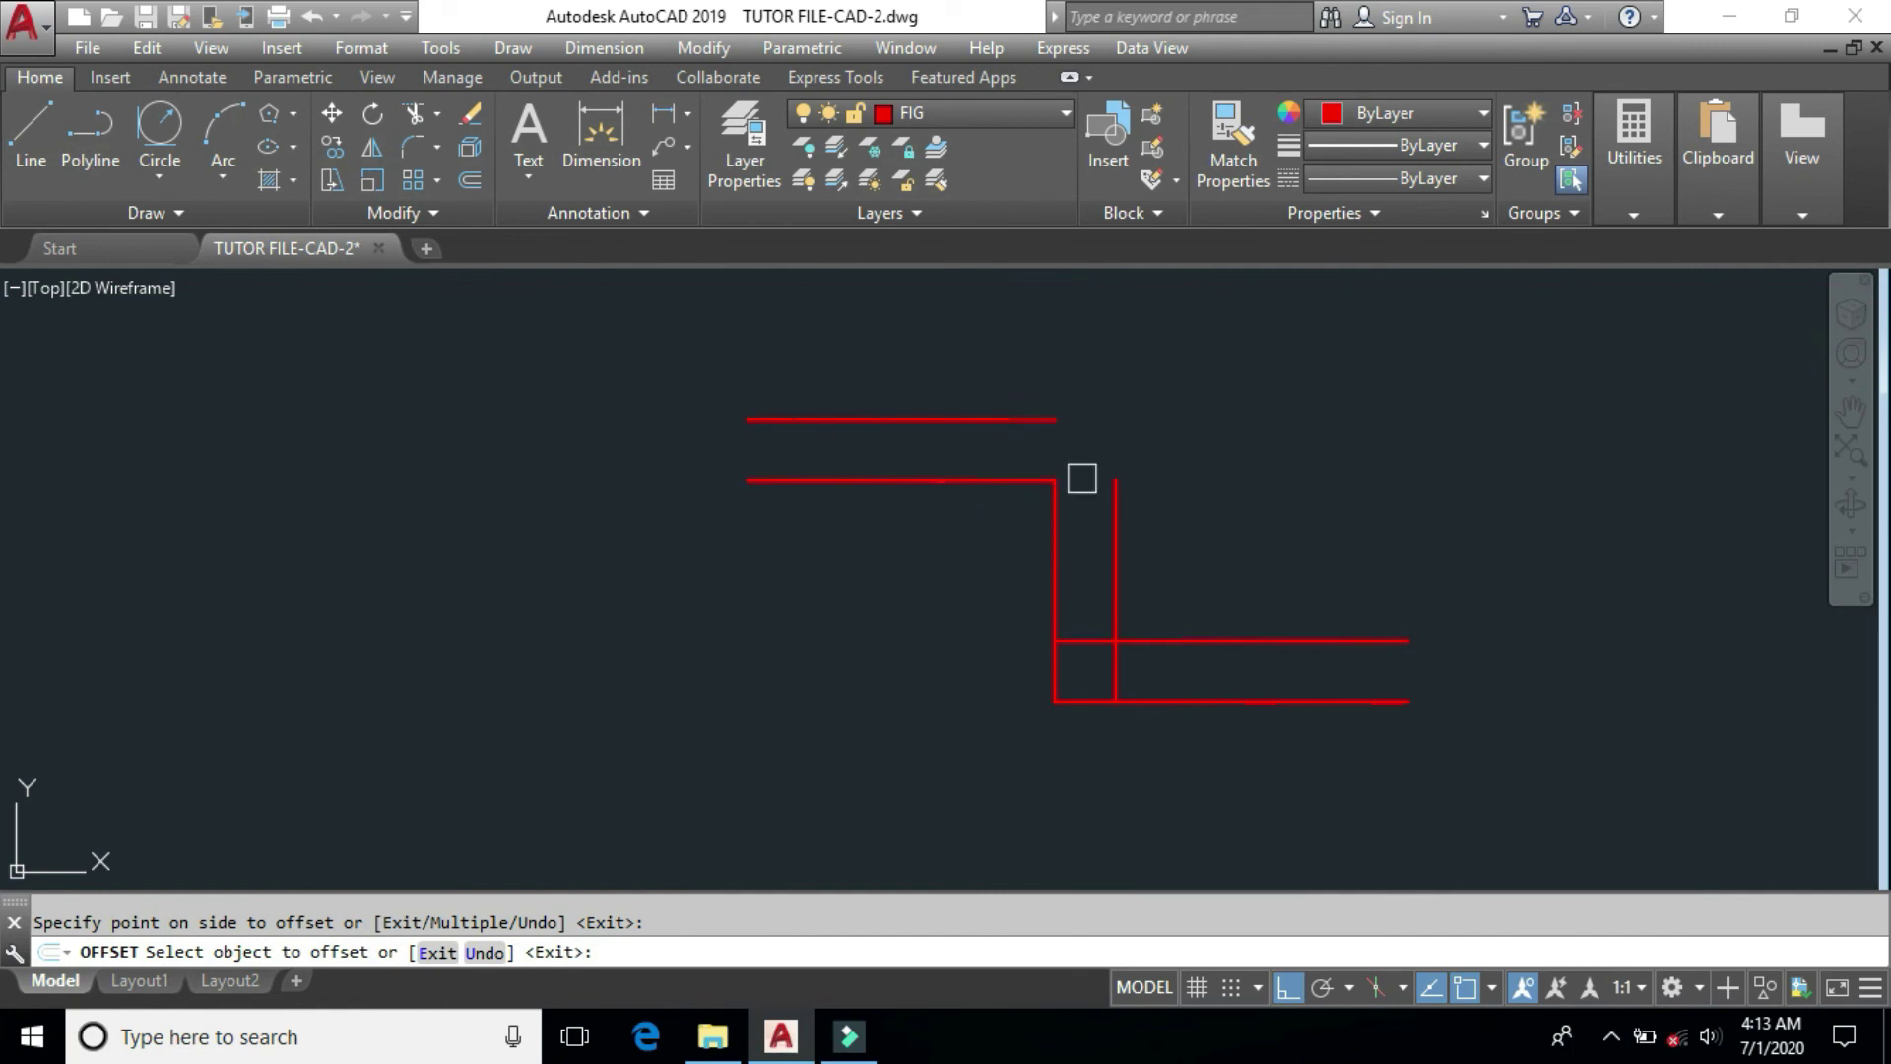
pyautogui.press('Return')
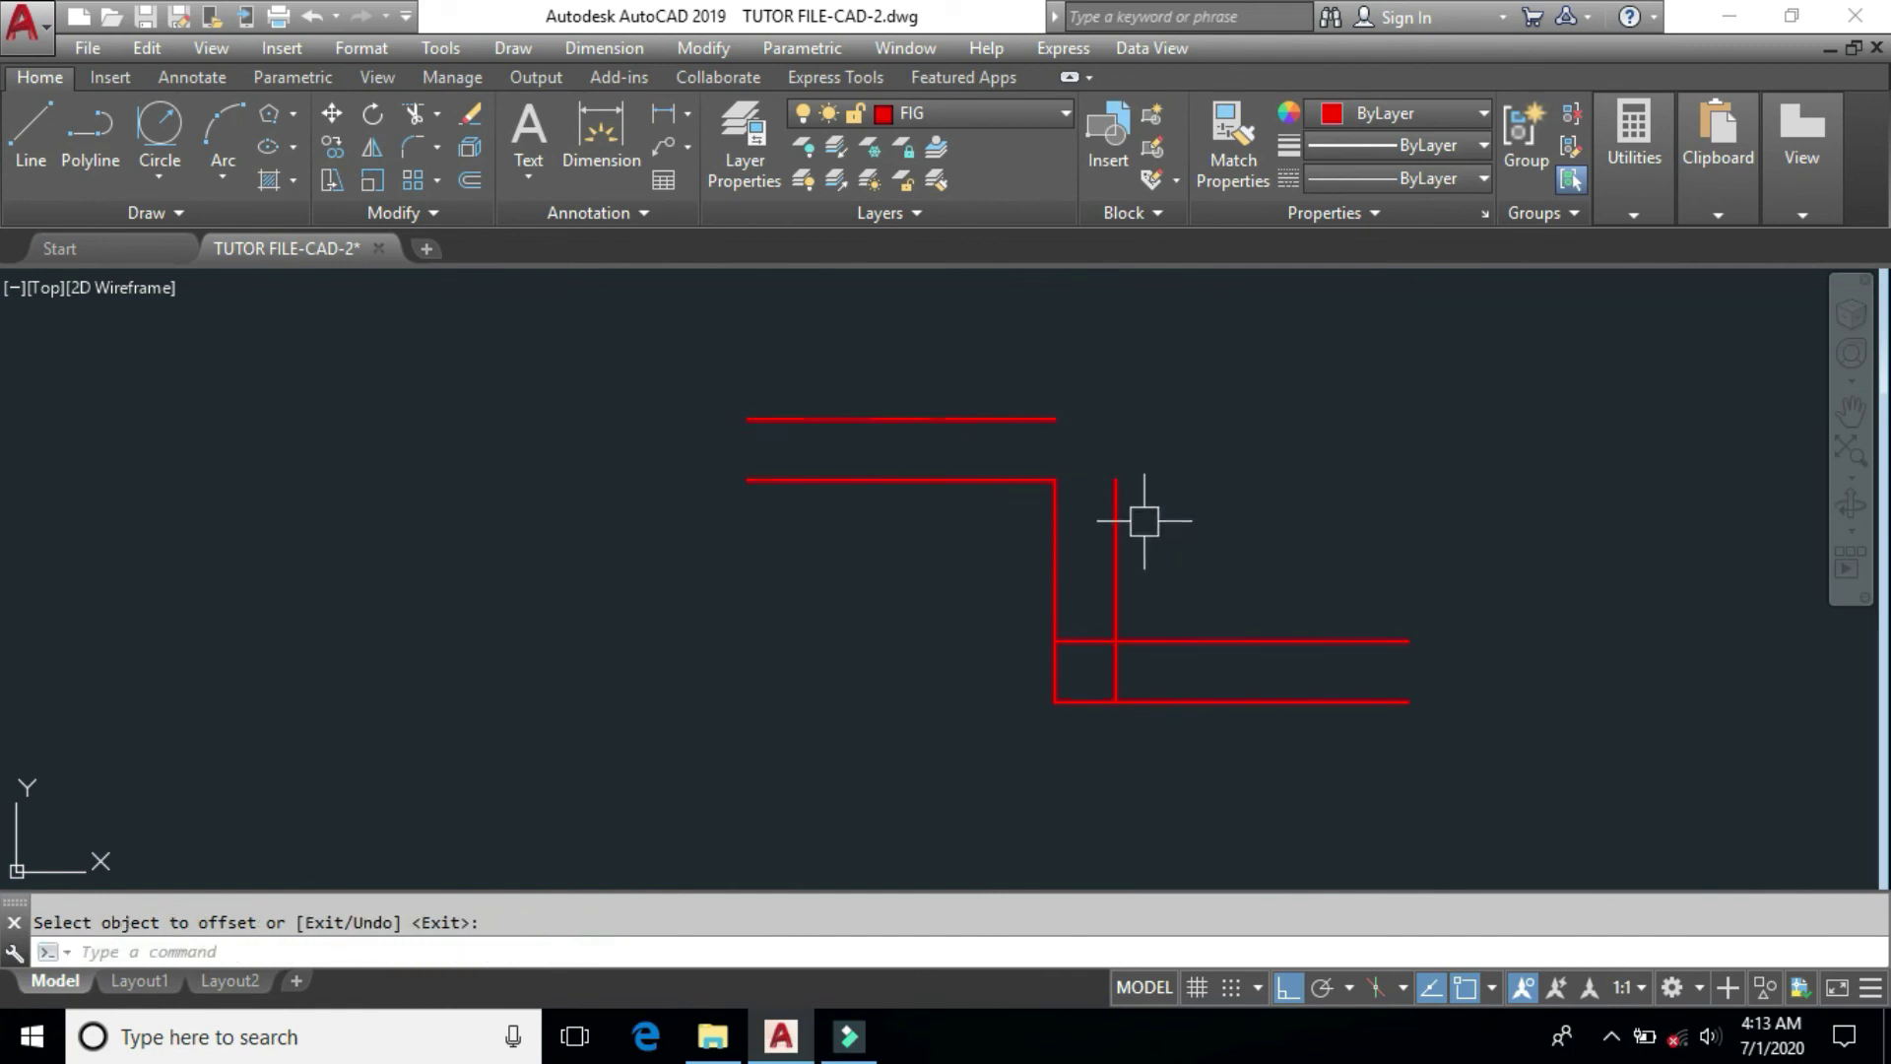
pyautogui.write('e')
pyautogui.press('Return')
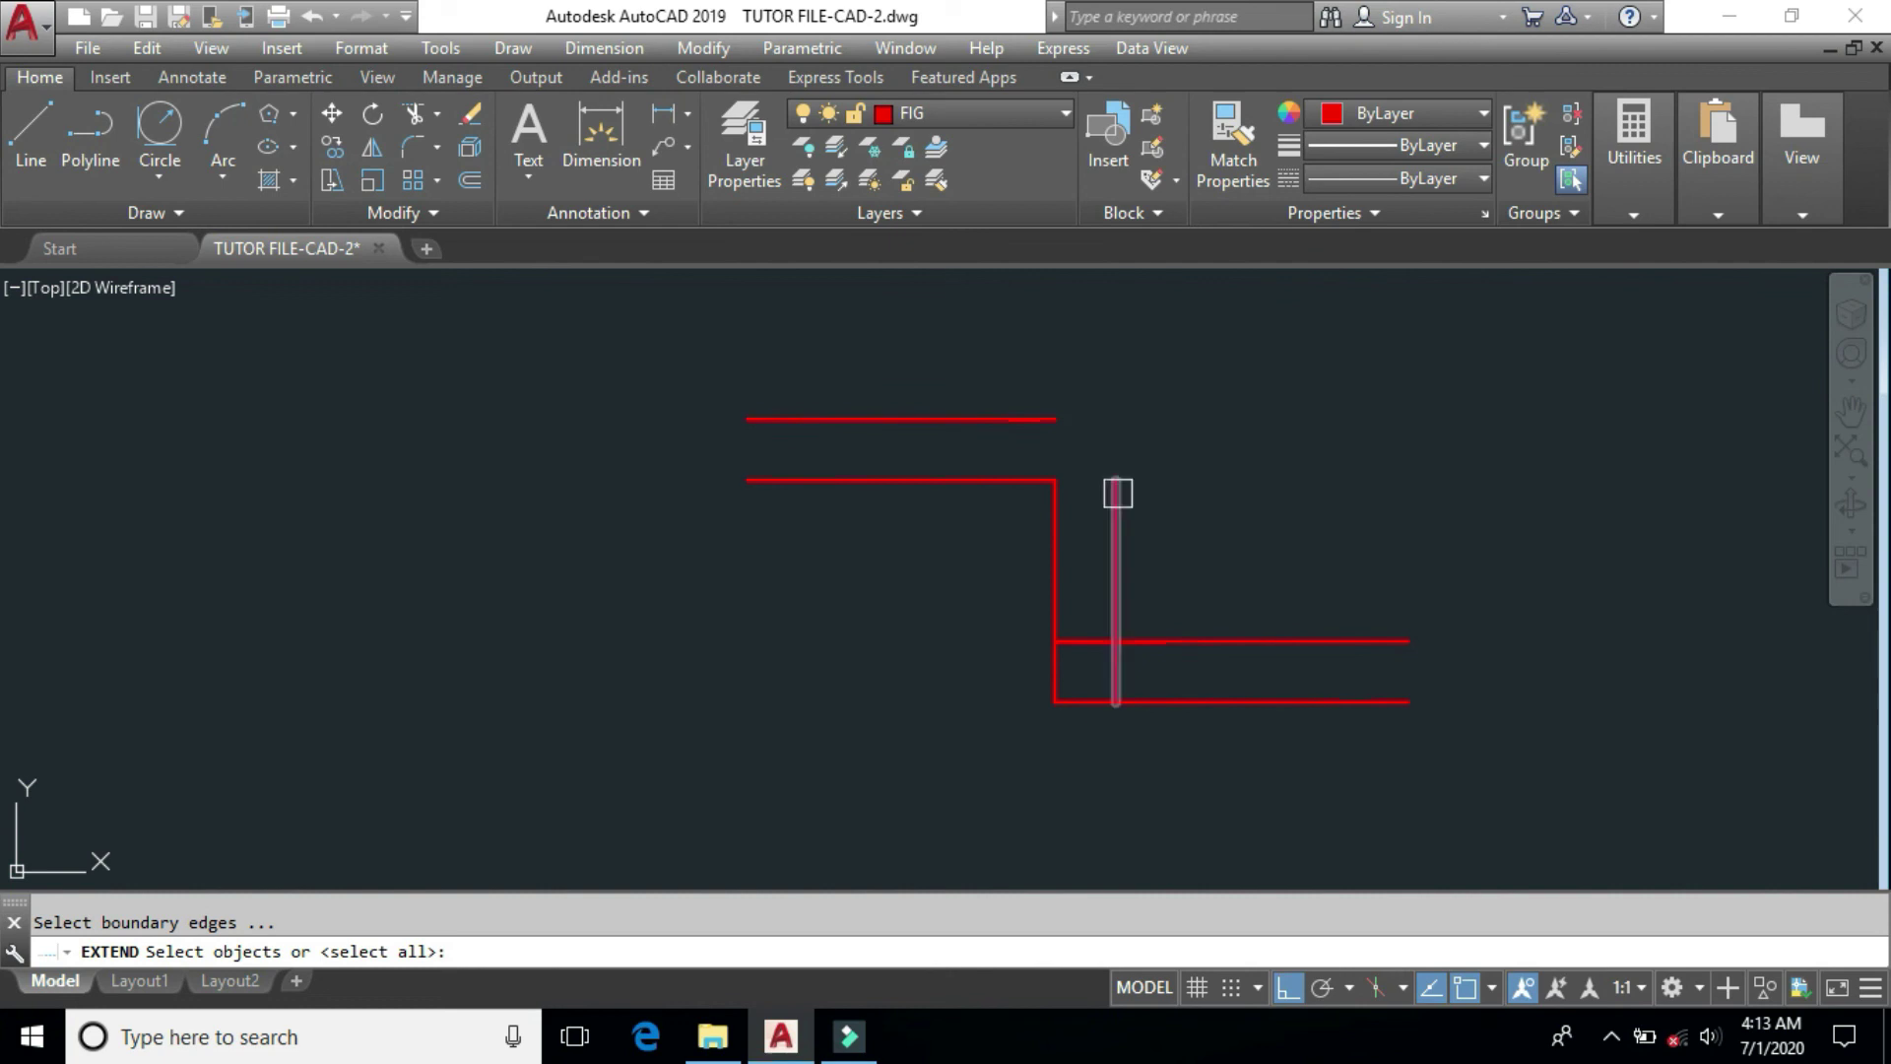
pyautogui.click(1056, 417)
pyautogui.click(1108, 478)
pyautogui.press('Return')
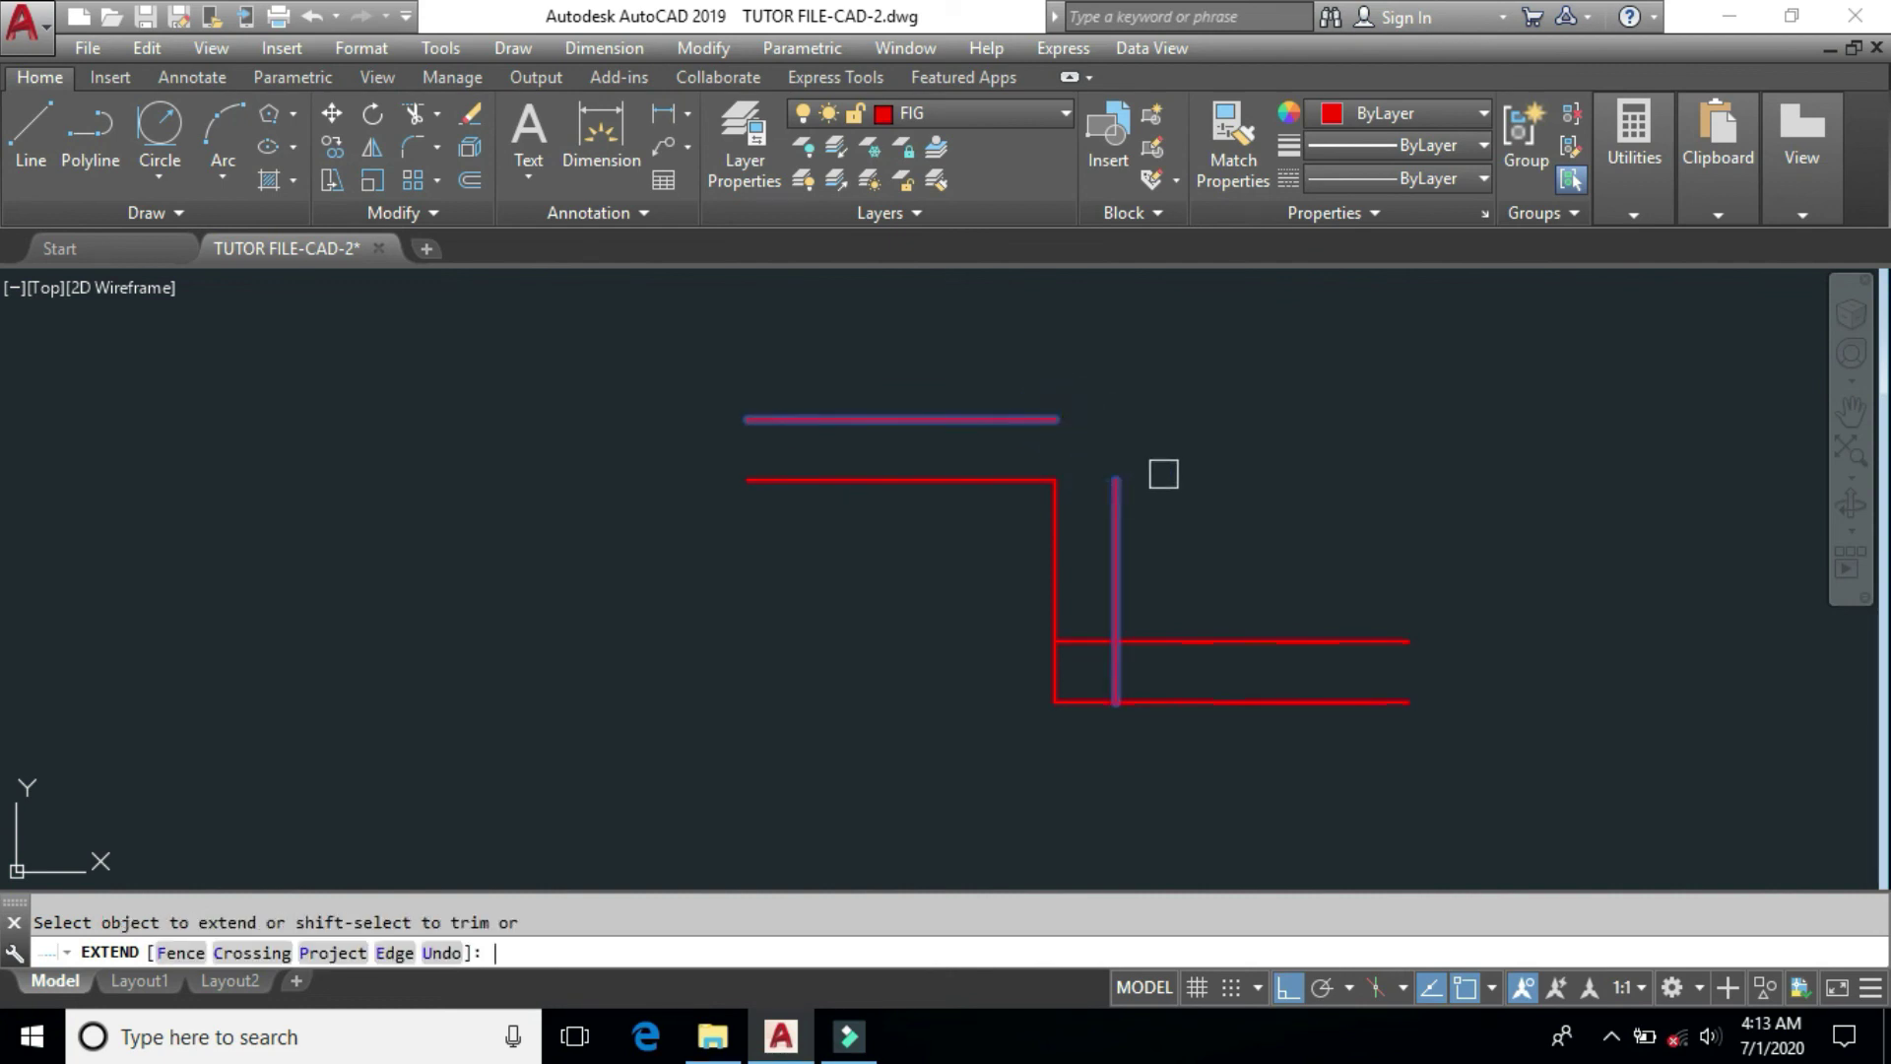
pyautogui.click(1052, 419)
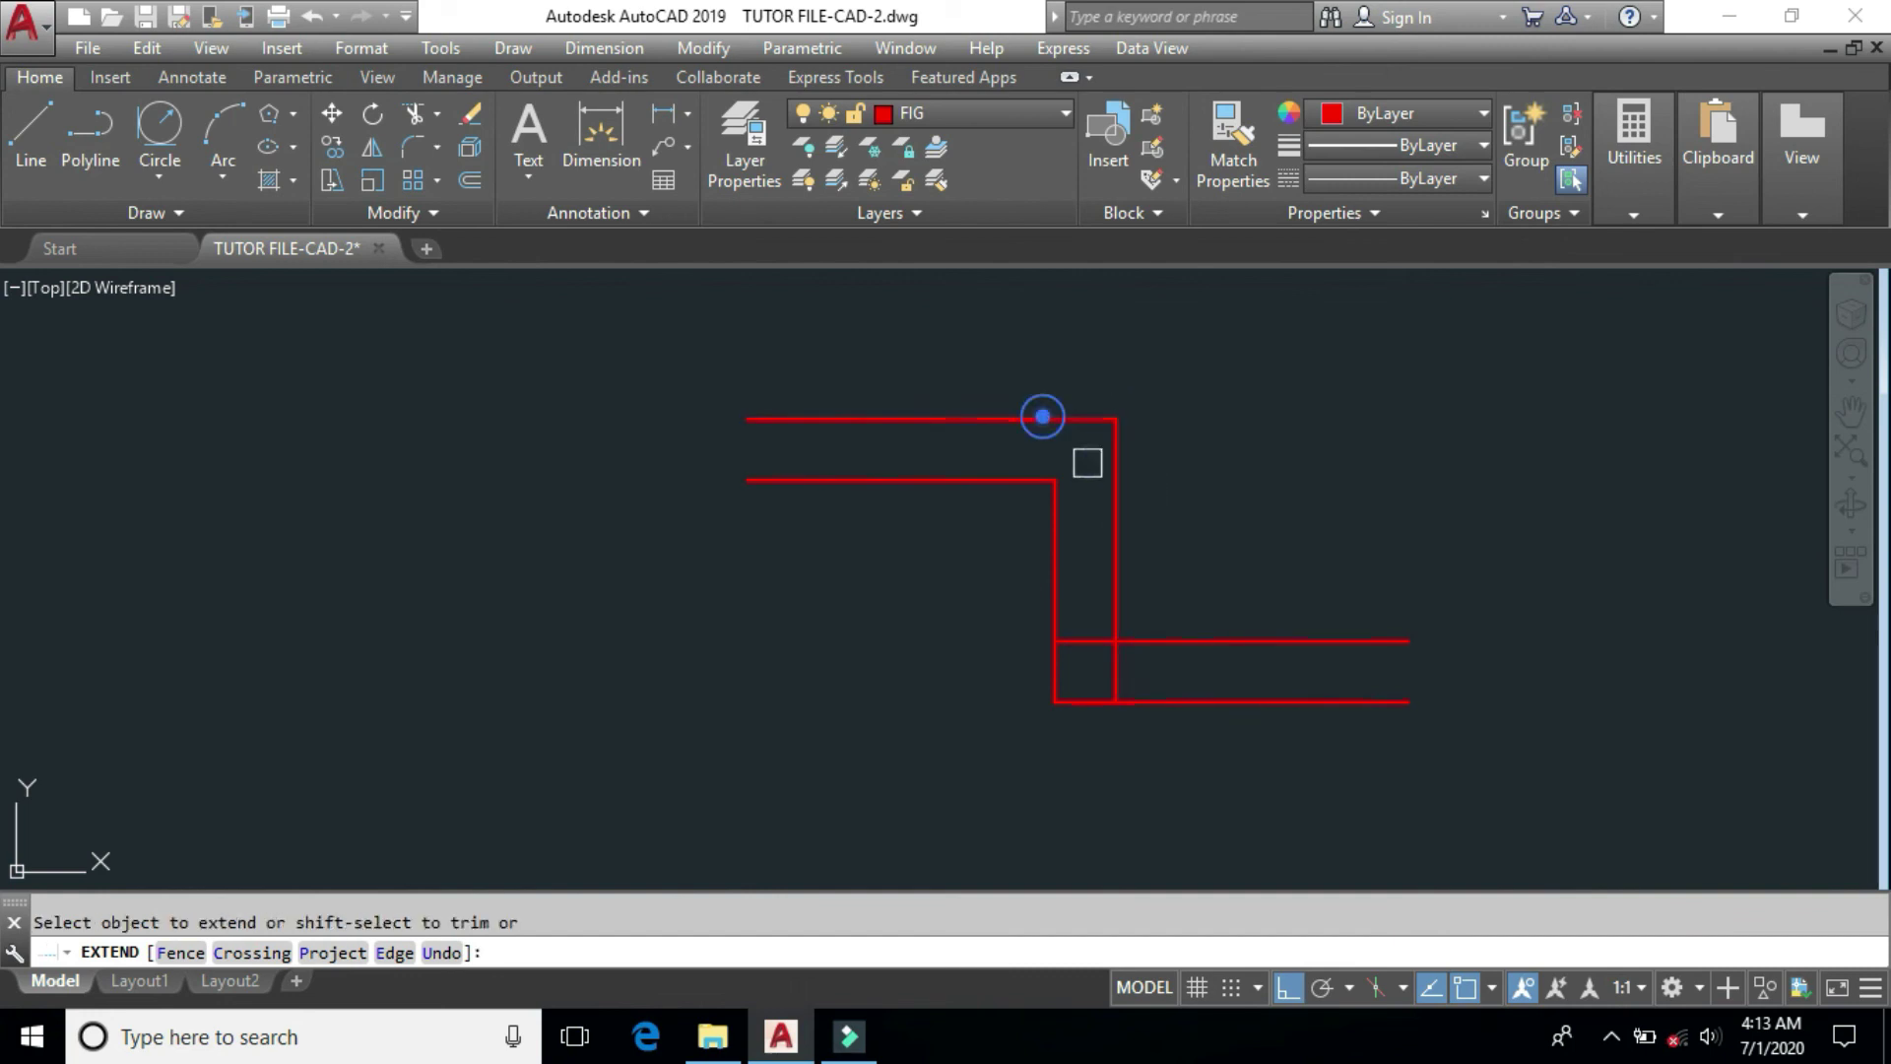
pyautogui.hotkey('ctrl', 'z')
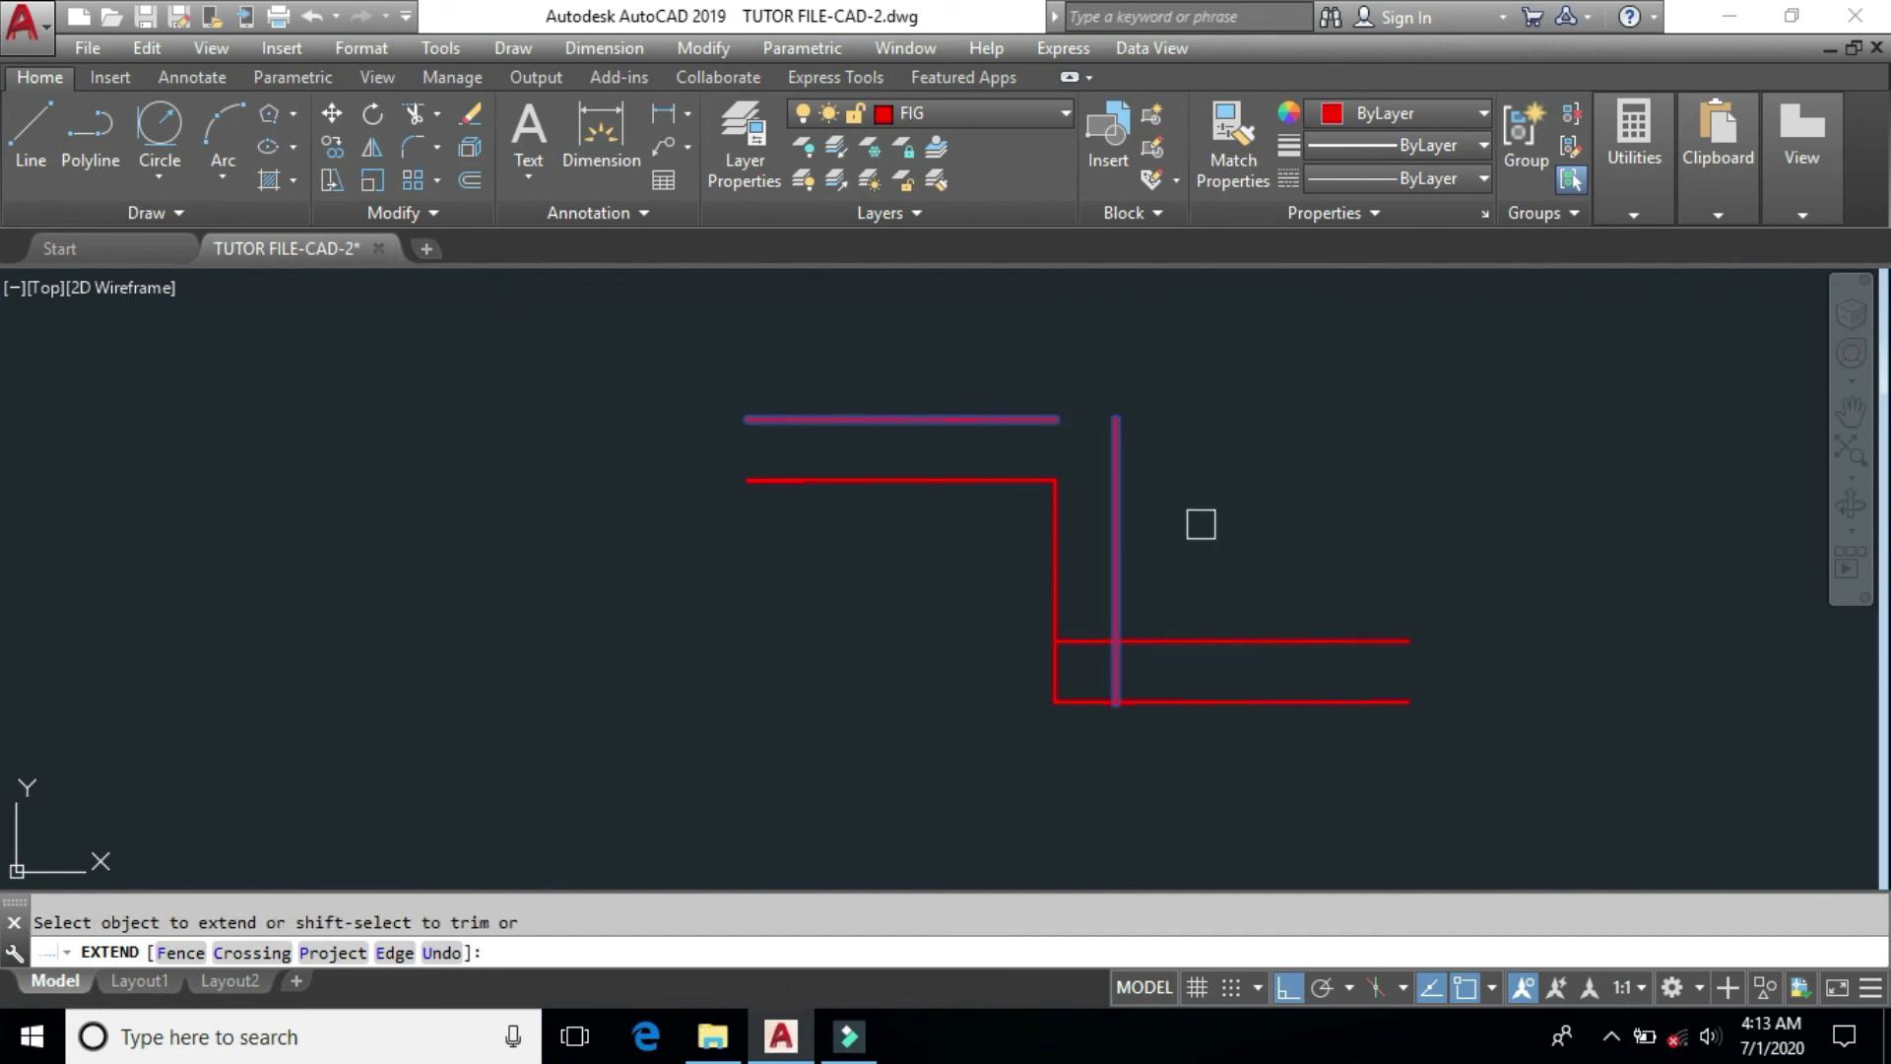
pyautogui.hotkey('ctrl', 'z')
pyautogui.click(391, 952)
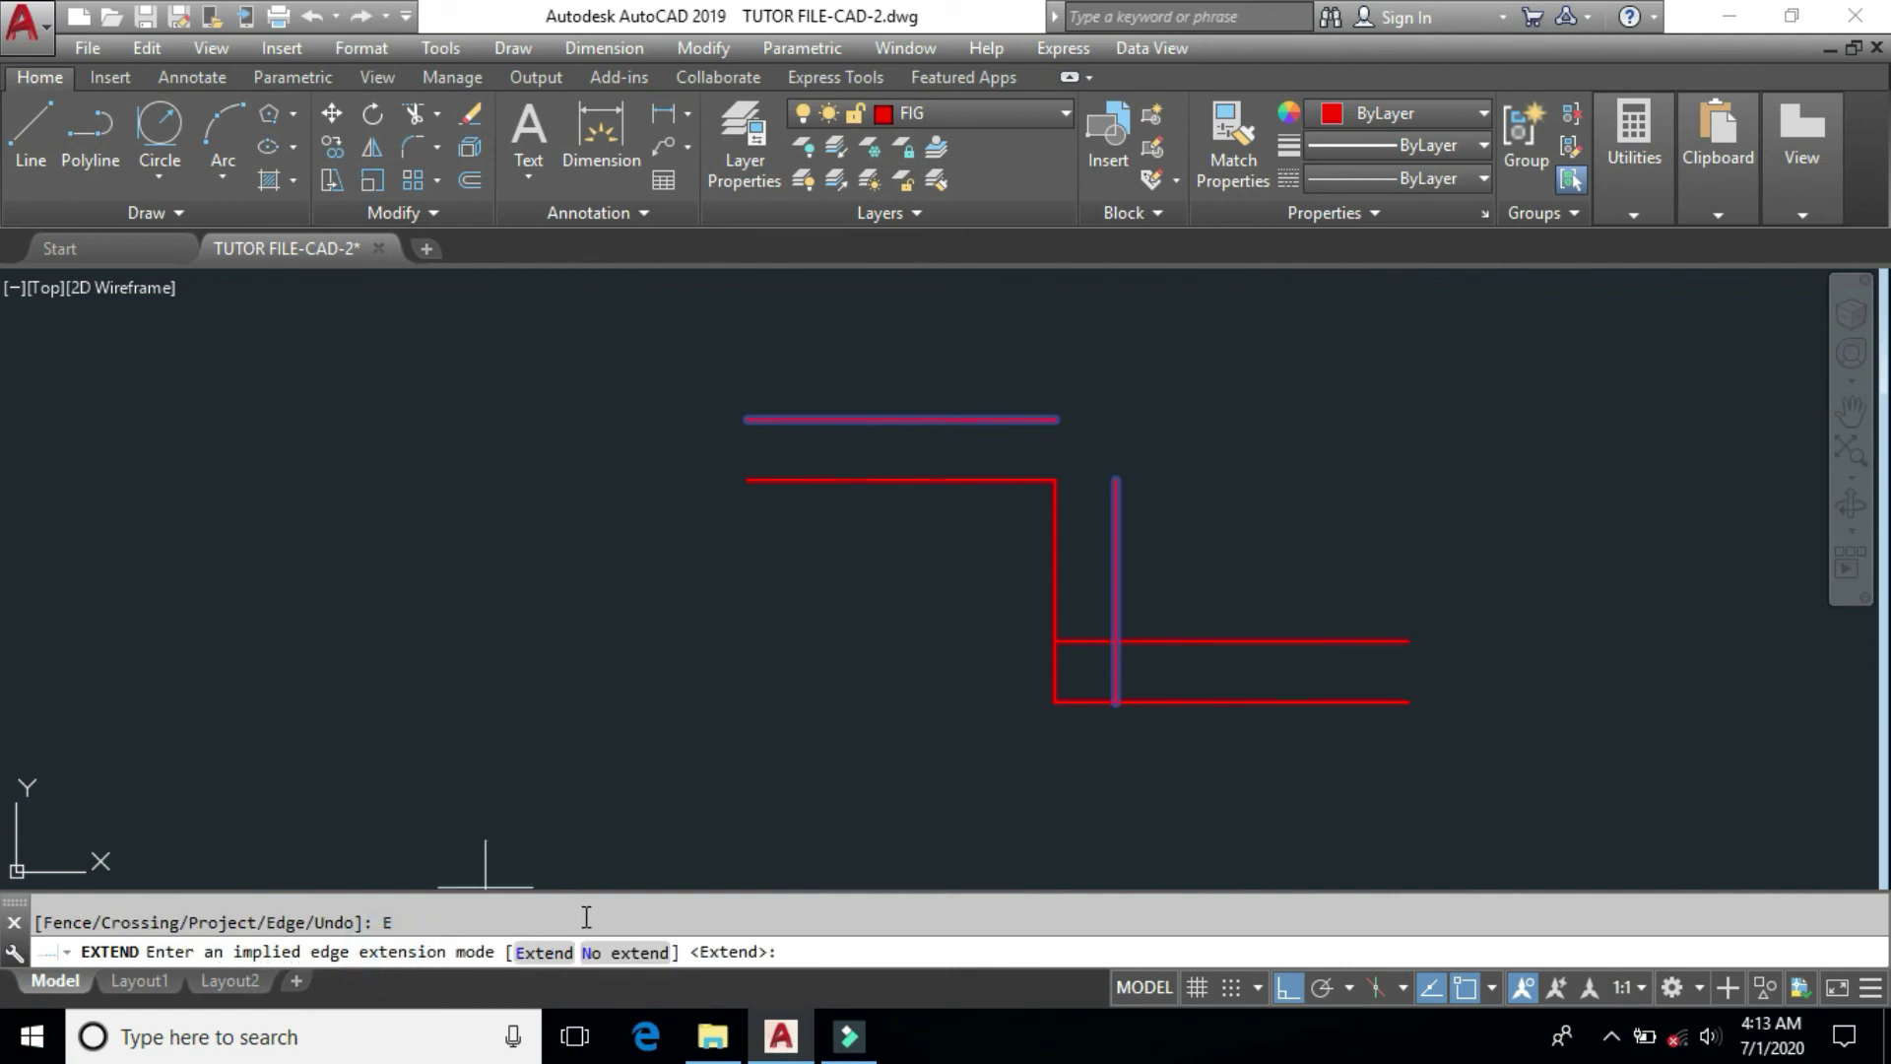
pyautogui.click(613, 952)
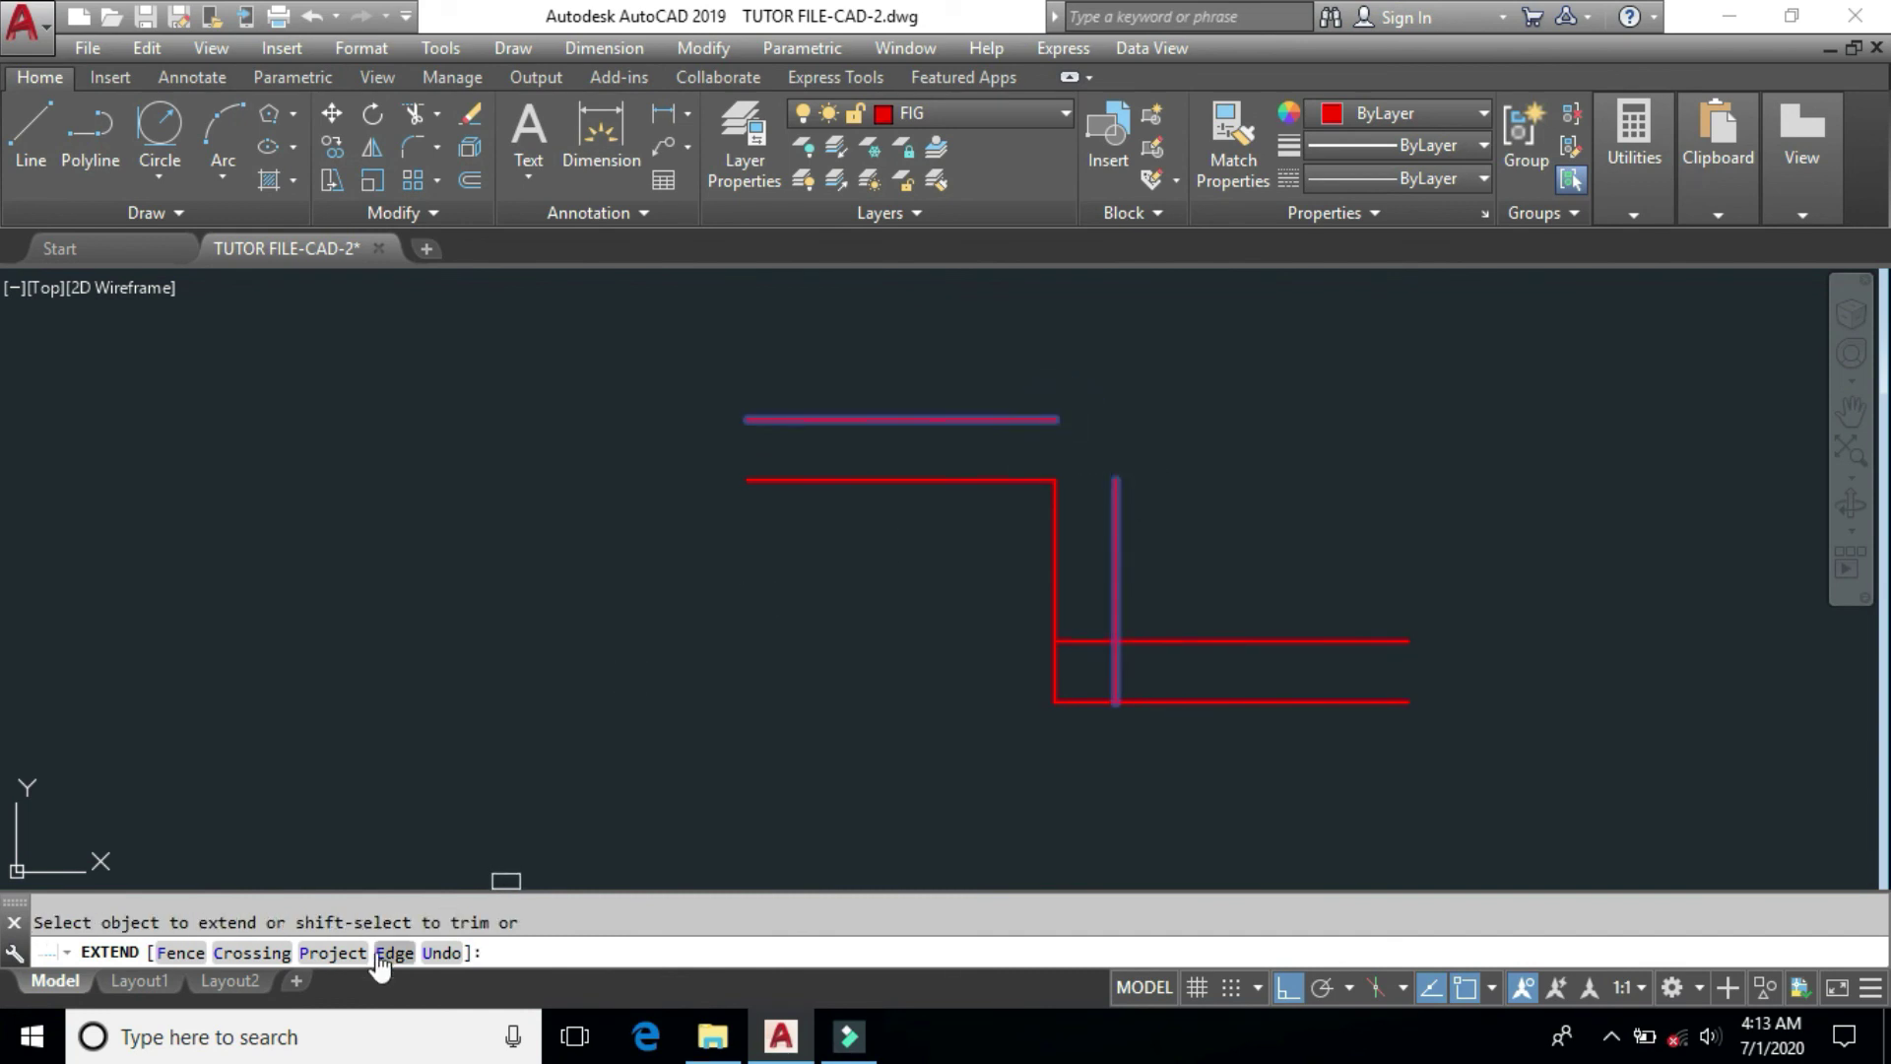
pyautogui.press('Escape')
pyautogui.moveTo(1363, 673); pyautogui.dragTo(1210, 650, button='middle')
# Step: Draw a vertical line straight down from the lower horizontal's right endpoint
pyautogui.click(1353, 637)
pyautogui.write('l')
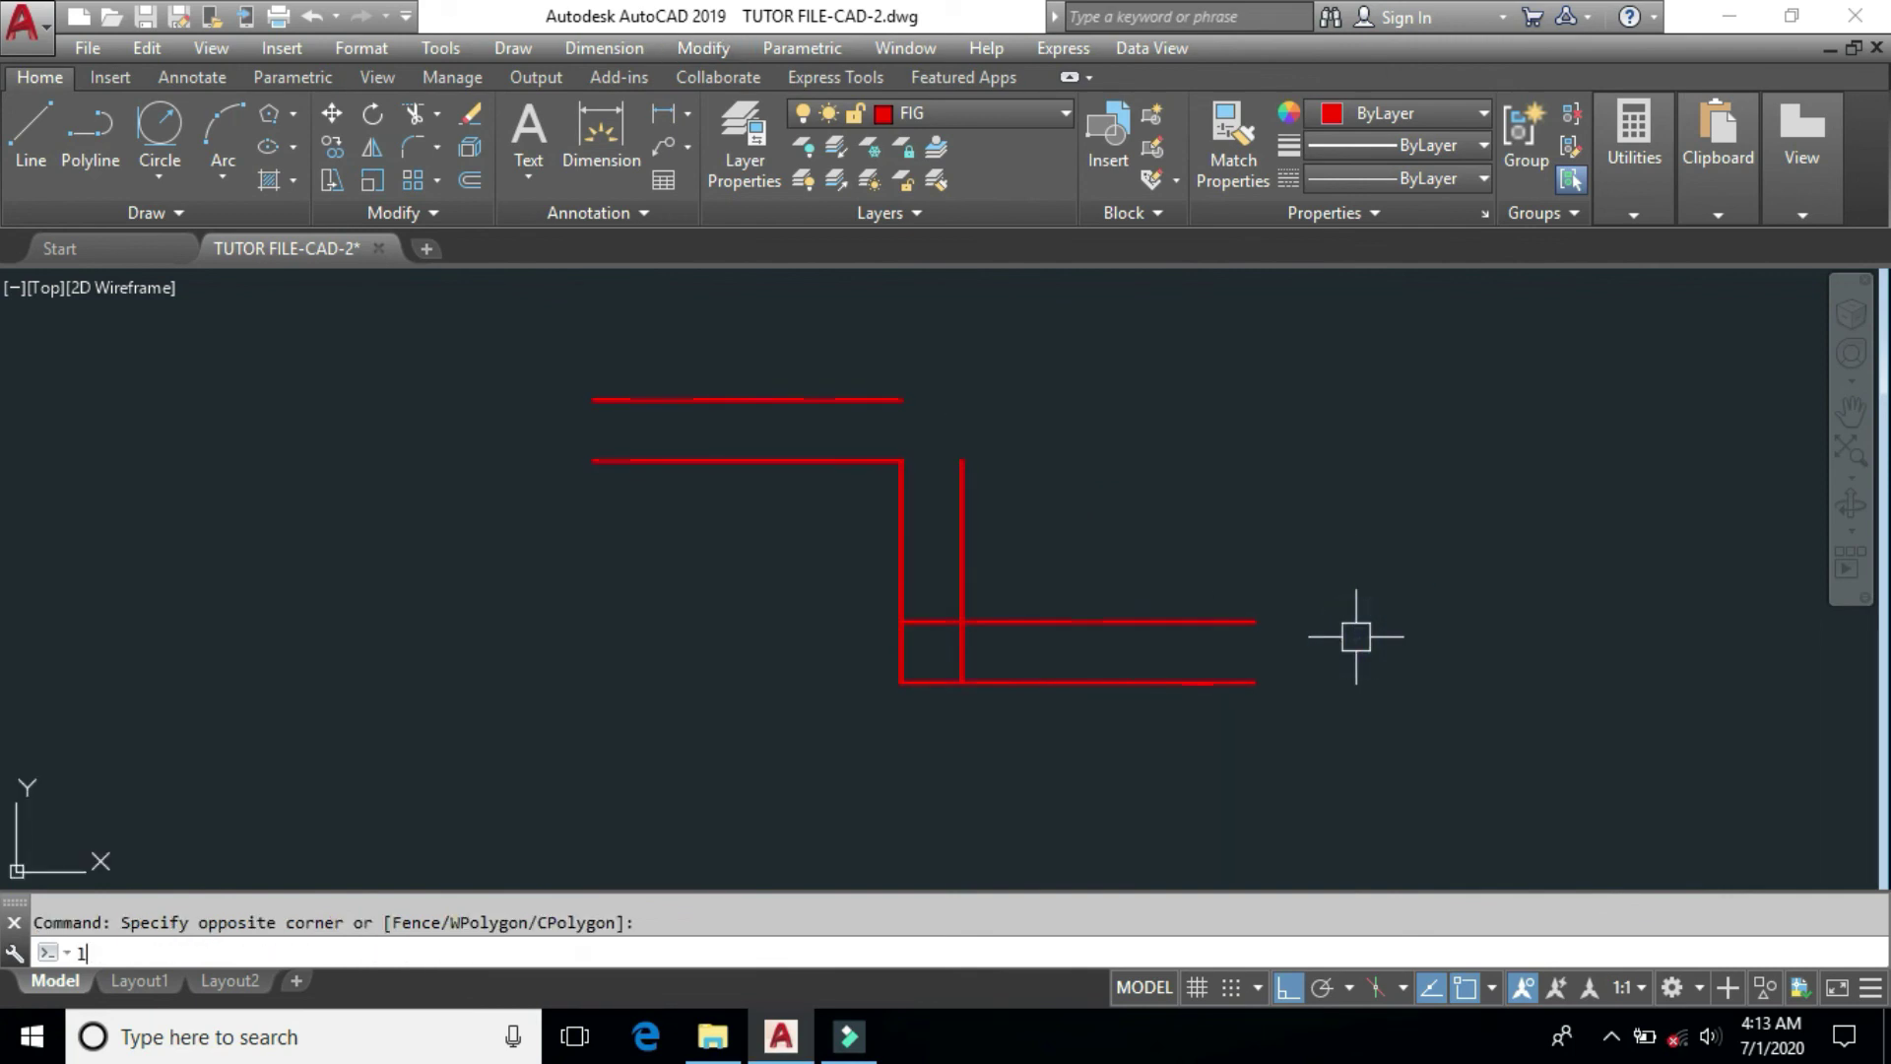
pyautogui.press('Return')
pyautogui.click(1254, 682)
pyautogui.click(1255, 828)
pyautogui.press('Return')
# Step: Offset the new downward line to the right using the previous offset distance
pyautogui.write('o')
pyautogui.press('Return')
pyautogui.press('Return')
pyautogui.click(1256, 806)
pyautogui.click(1359, 814)
pyautogui.press('Return')
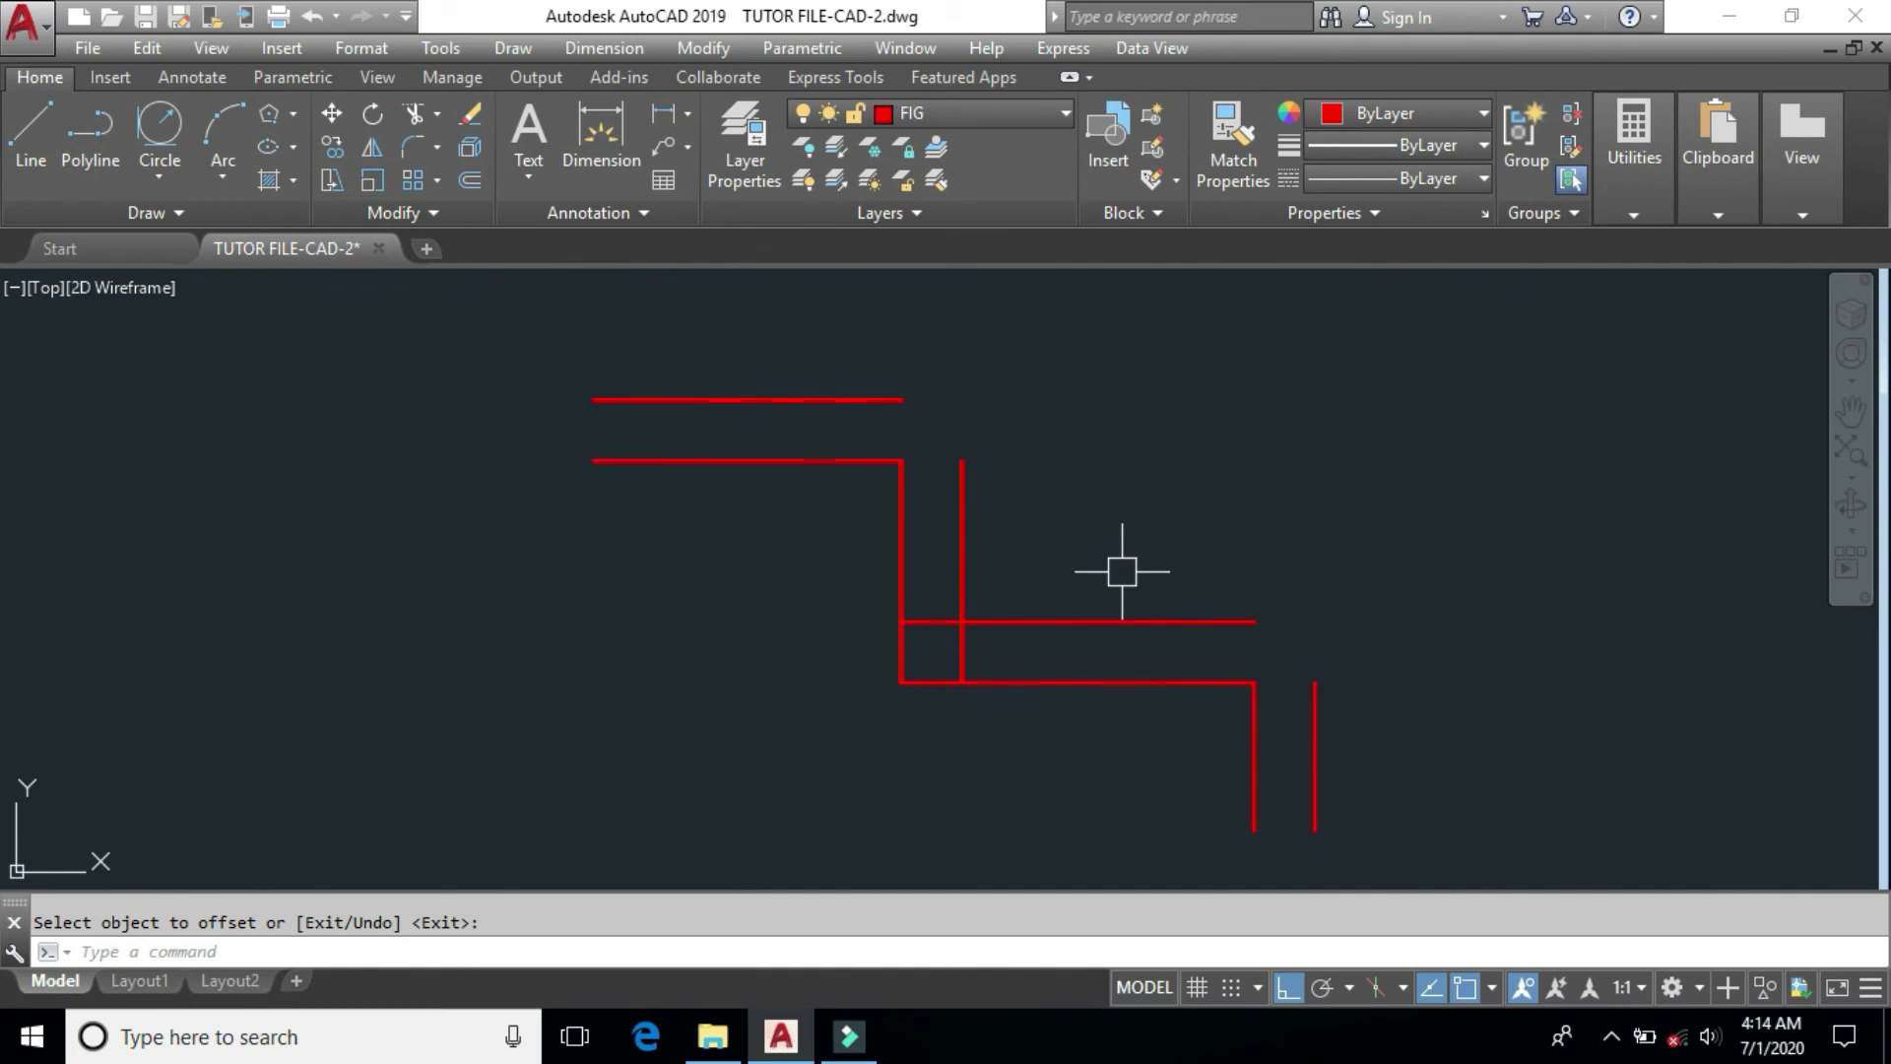
# Step: Trim with all eight lines as cutting edges, removing the vertical's middle piece and left stub
pyautogui.write('tr')
pyautogui.press('Return')
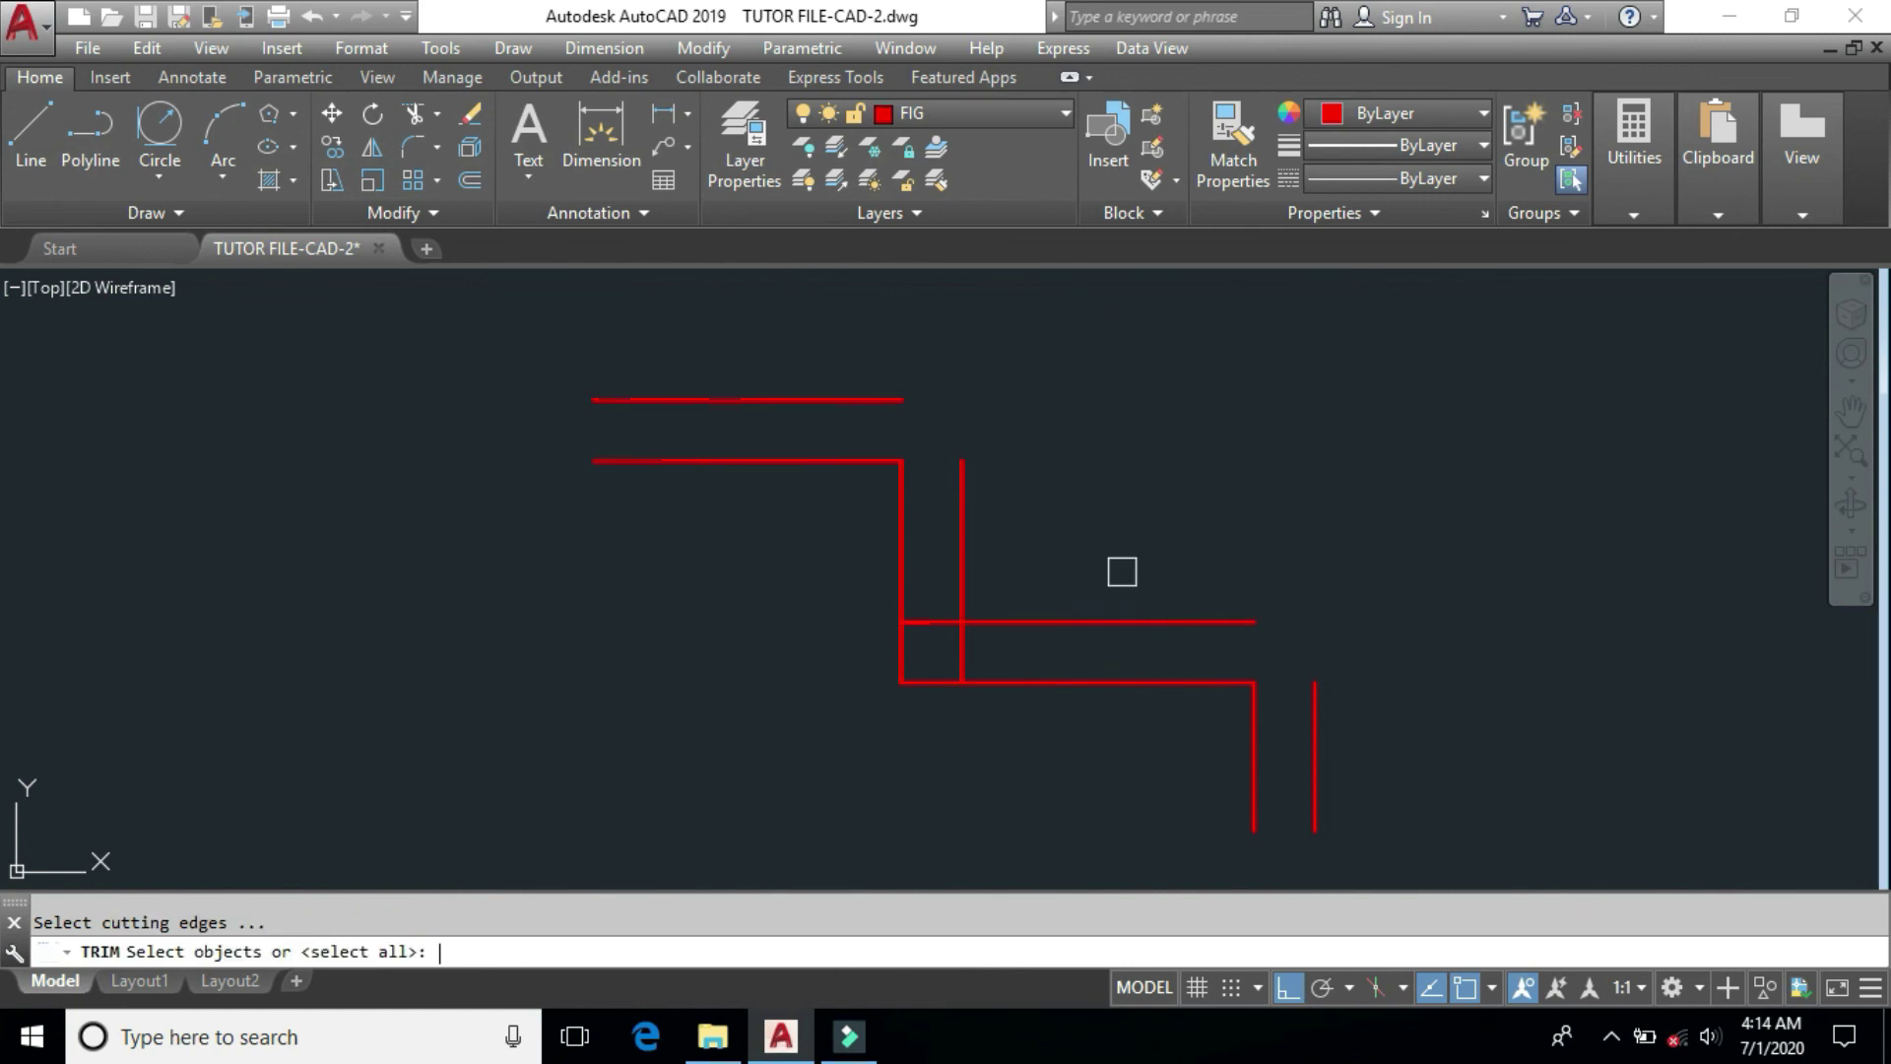
pyautogui.click(520, 347)
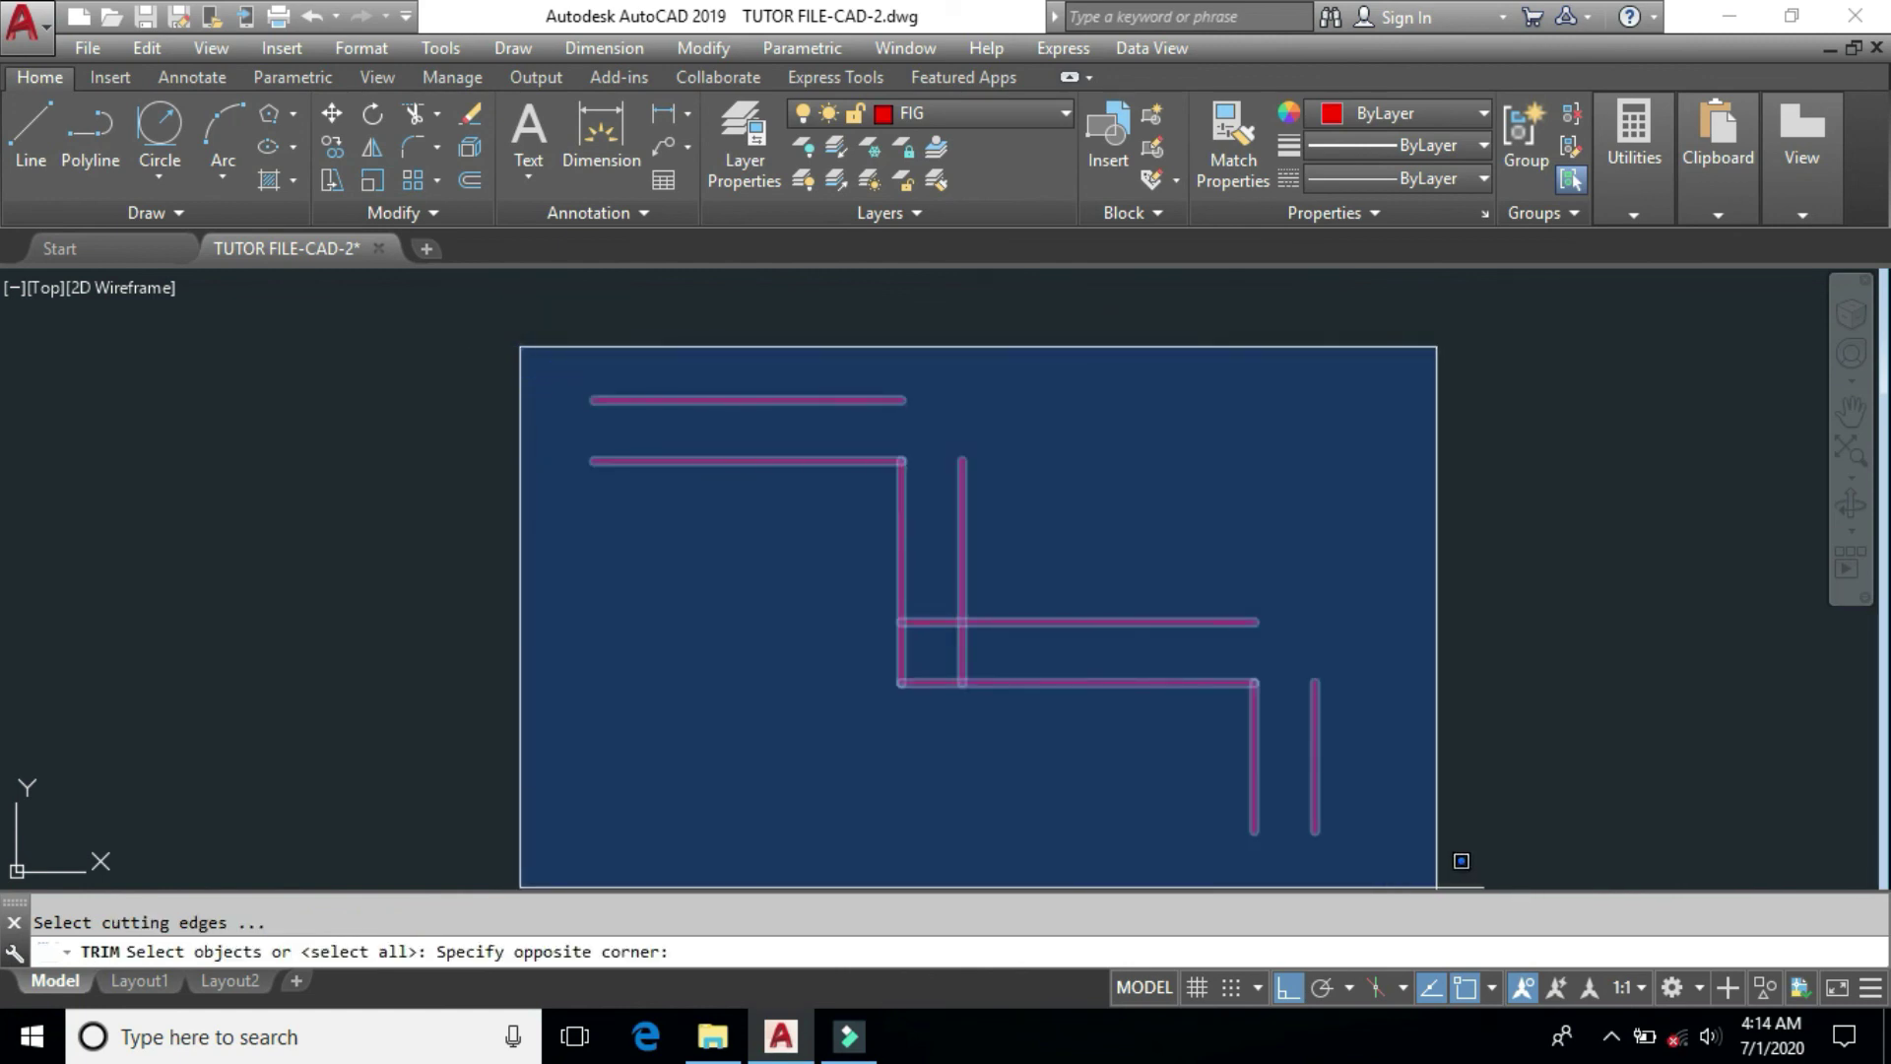
pyautogui.click(1443, 864)
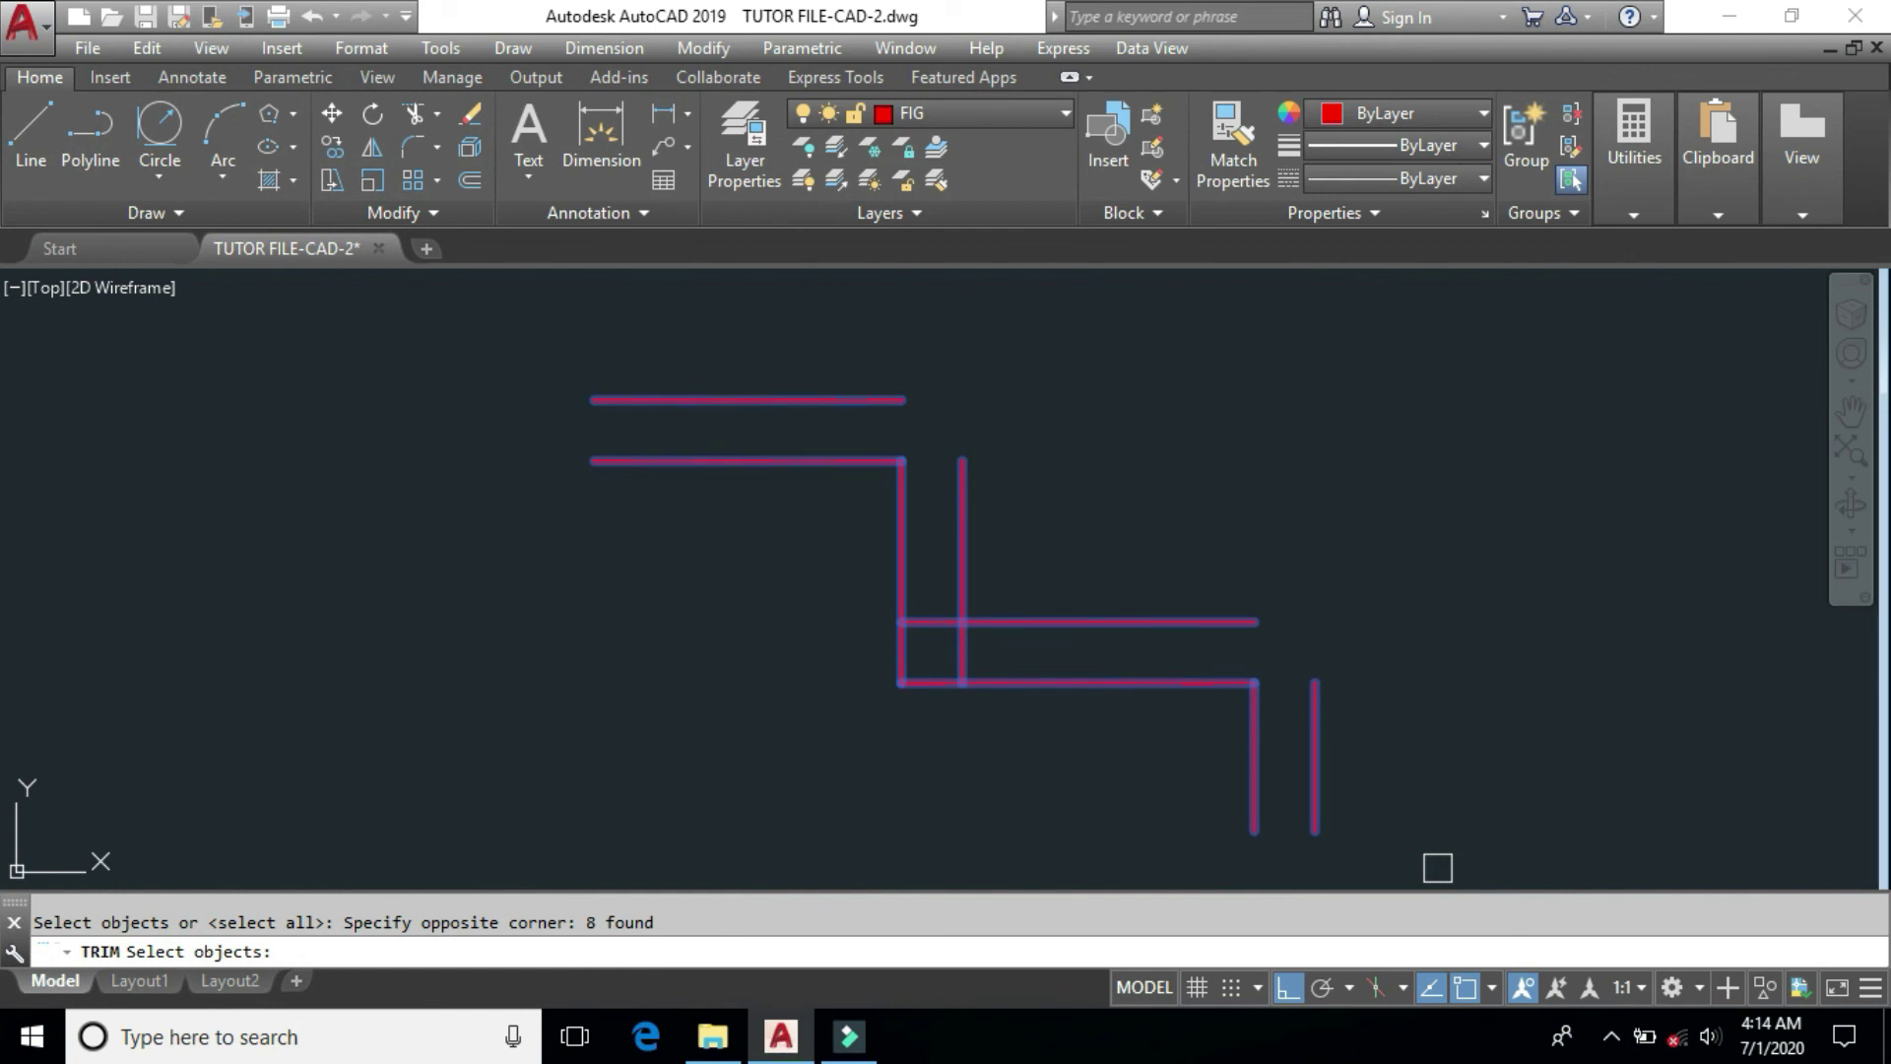
pyautogui.press('Return')
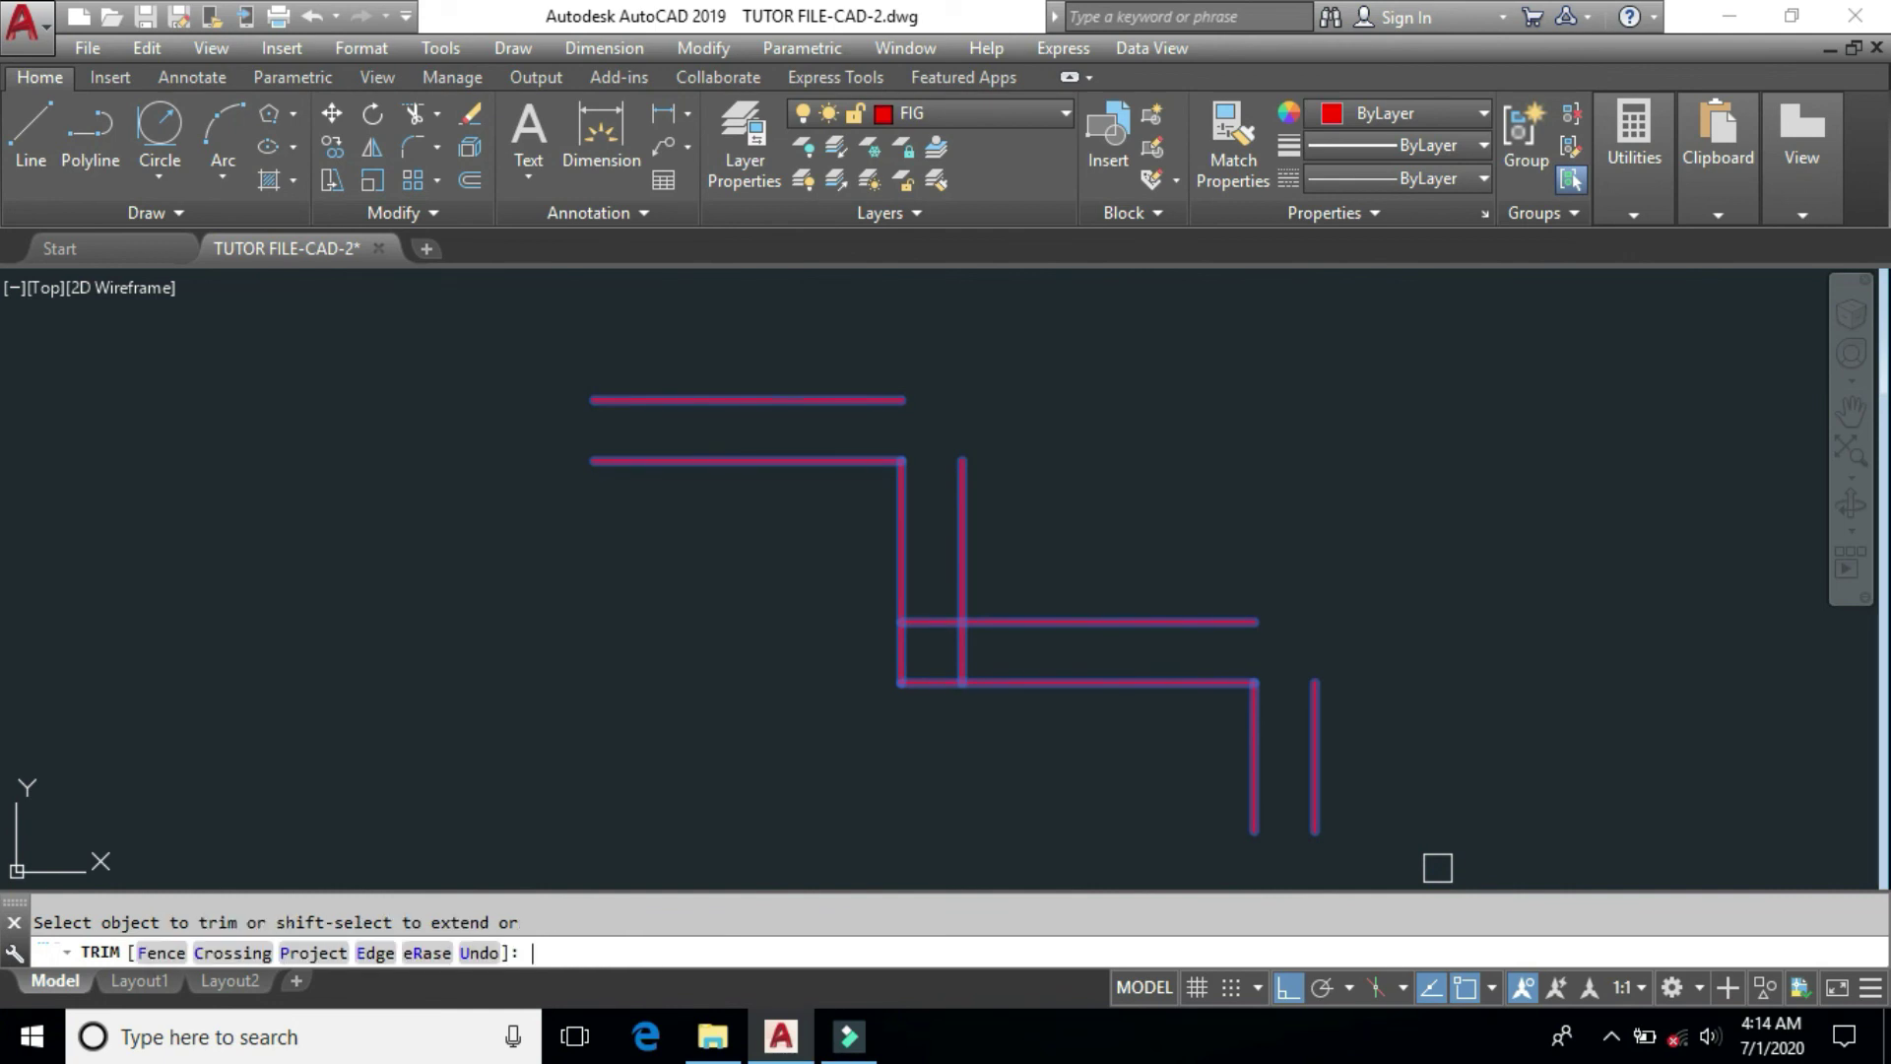
pyautogui.click(961, 658)
pyautogui.click(931, 630)
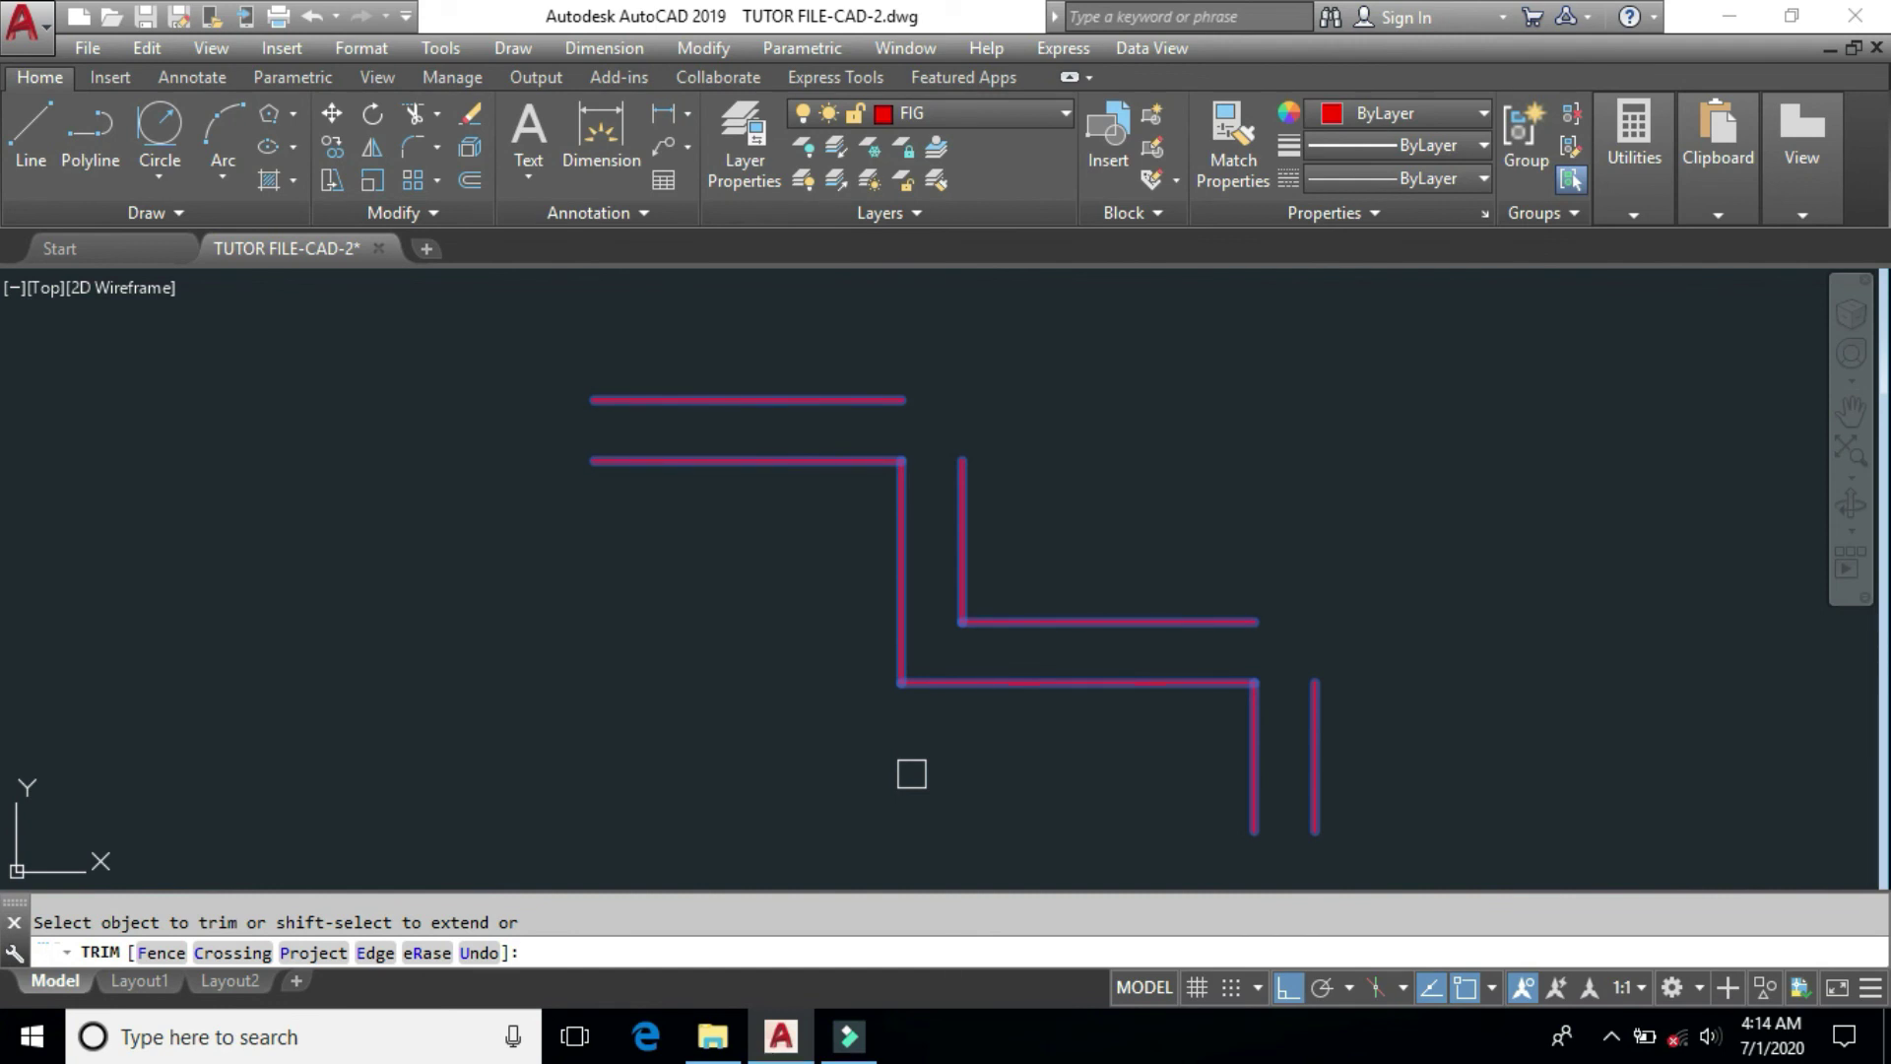
# Step: Set Edge to Extend and clean up the remaining corners, joining and trimming the overhanging pieces
pyautogui.click(962, 470)
pyautogui.click(377, 952)
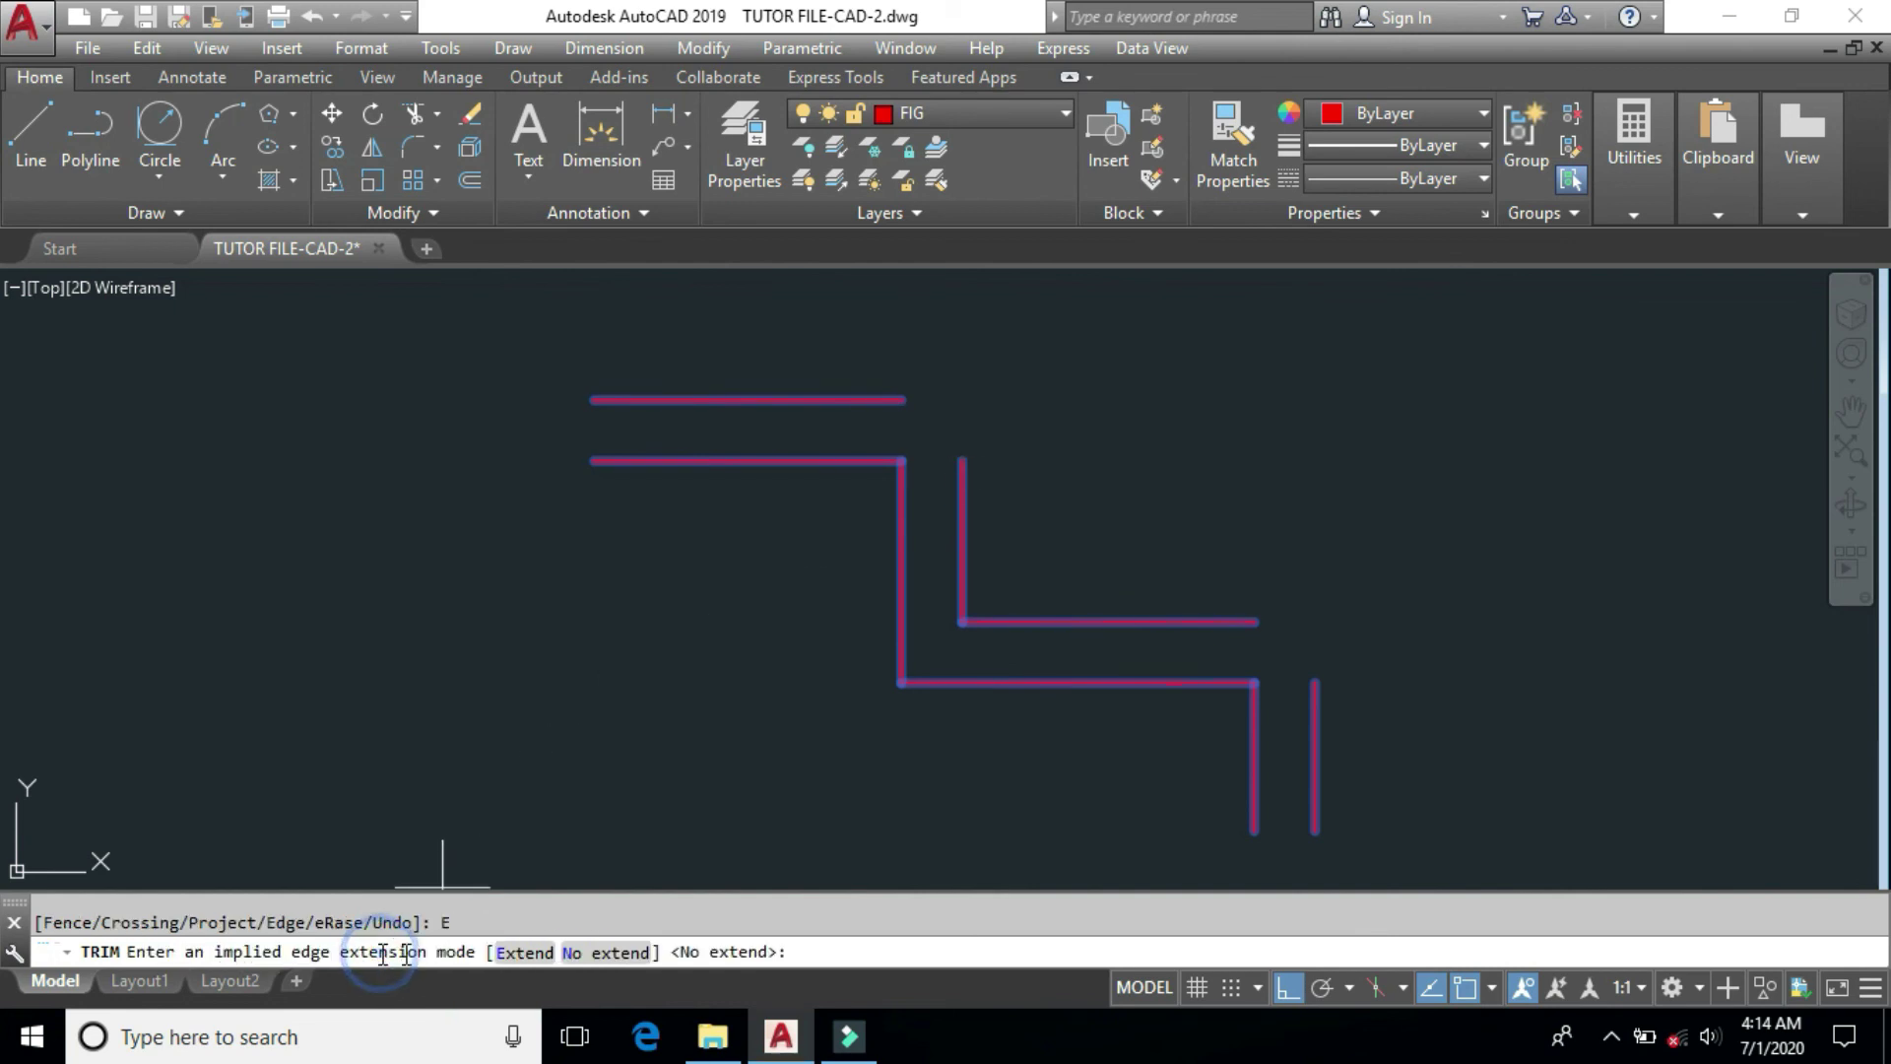
pyautogui.click(525, 953)
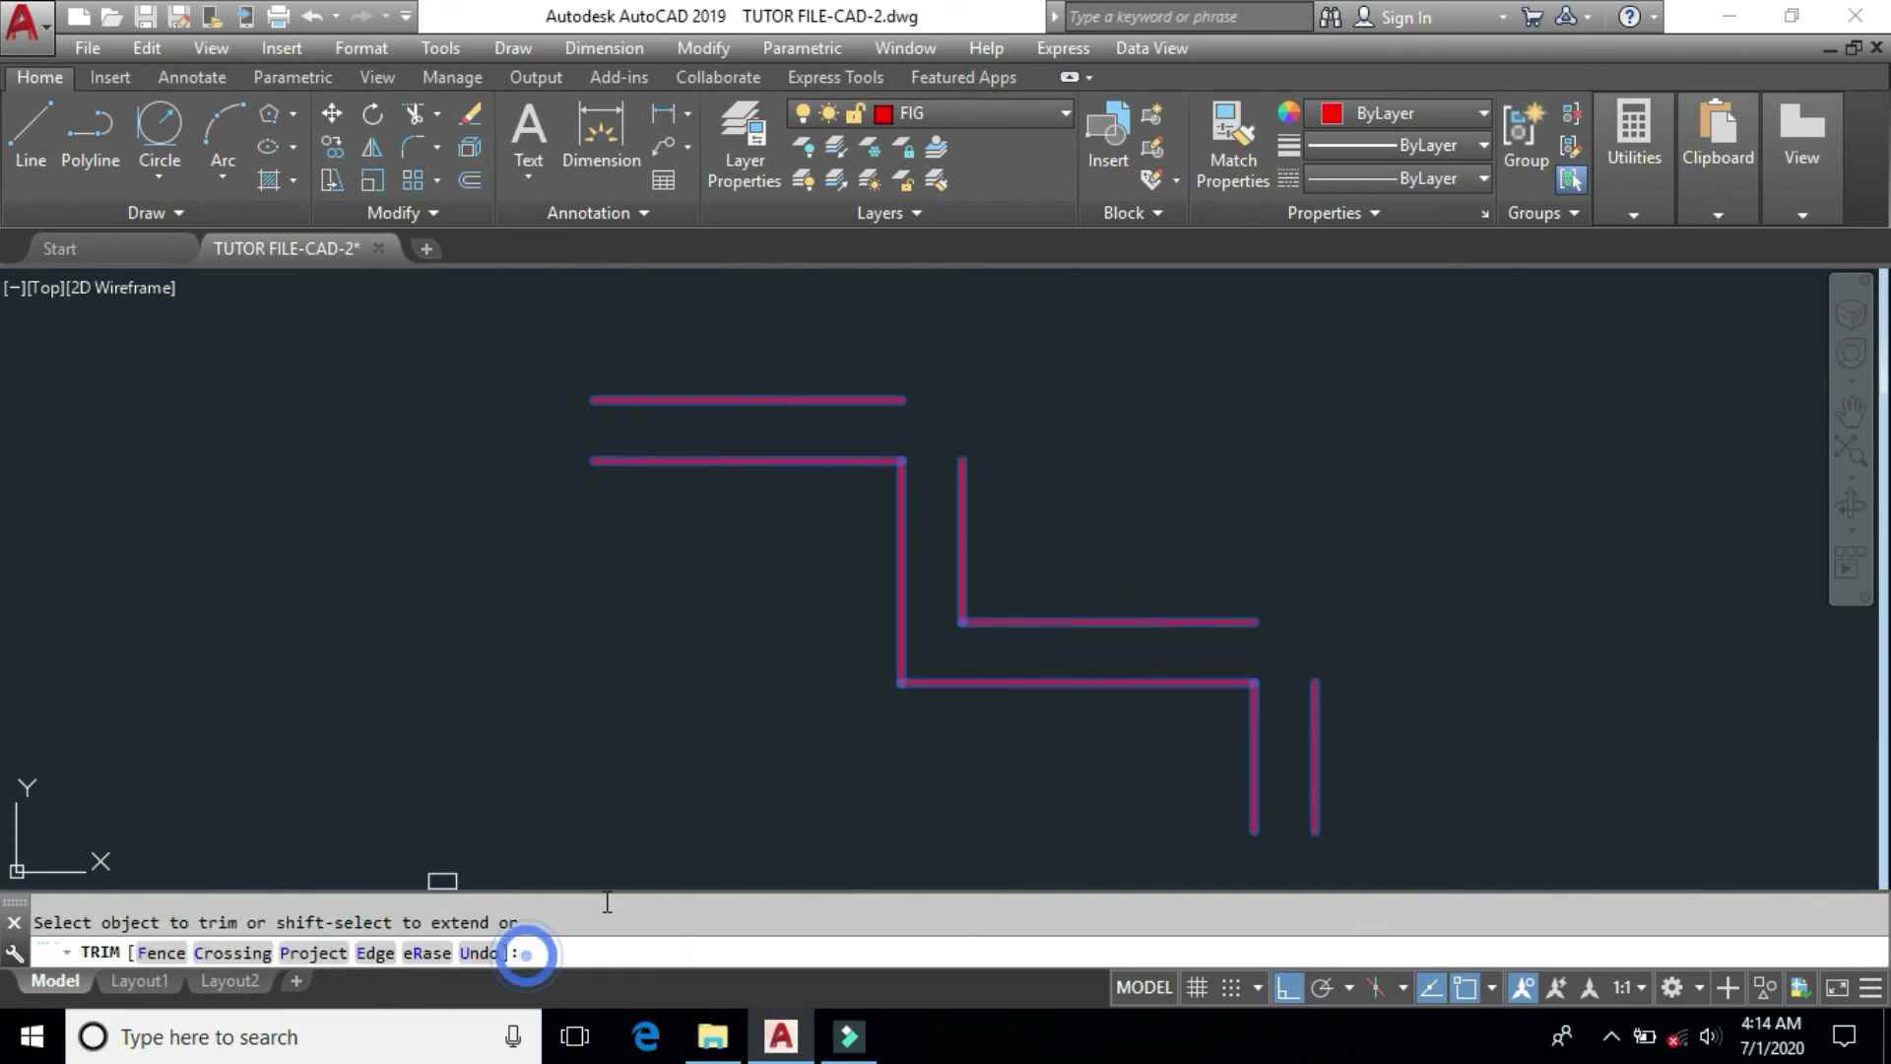
pyautogui.keyDown('shift'); pyautogui.click(962, 480); pyautogui.keyUp('shift')
pyautogui.click(877, 403)
pyautogui.keyDown('shift'); pyautogui.click(969, 567); pyautogui.keyUp('shift')
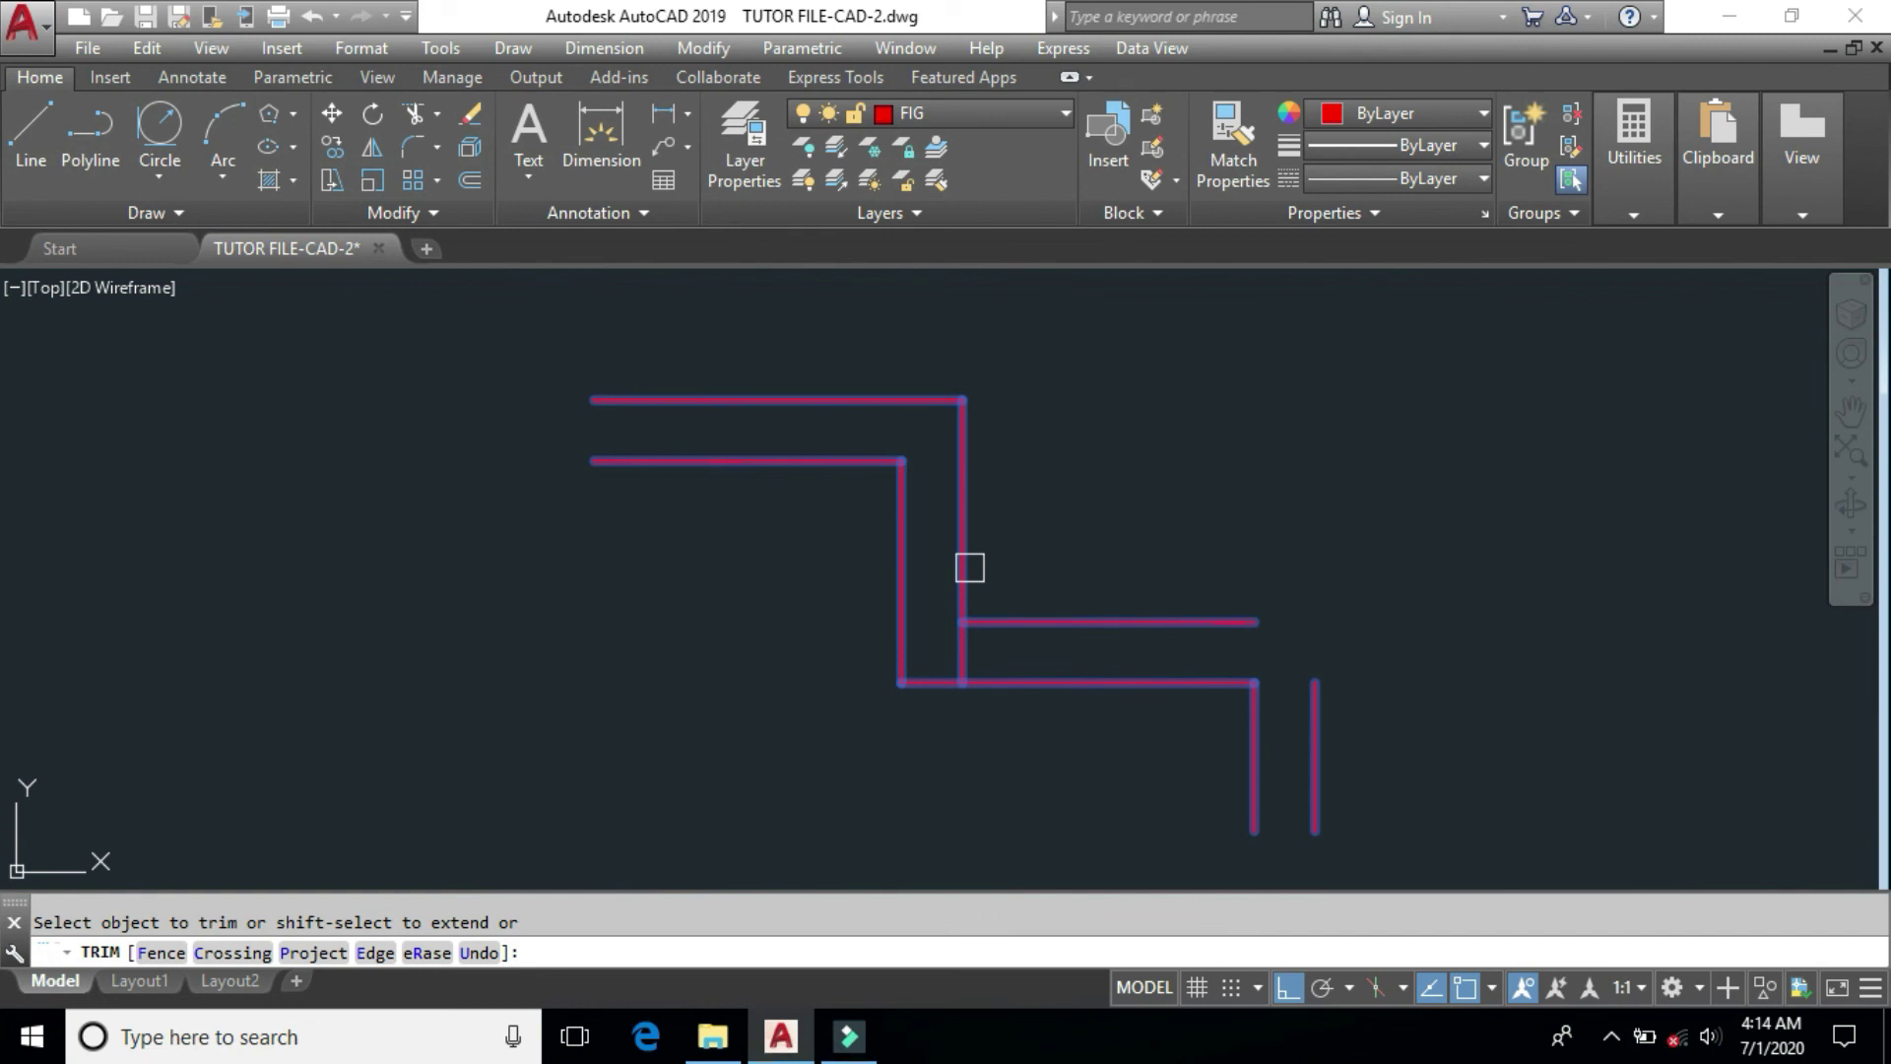
pyautogui.keyDown('shift'); pyautogui.click(992, 621); pyautogui.keyUp('shift')
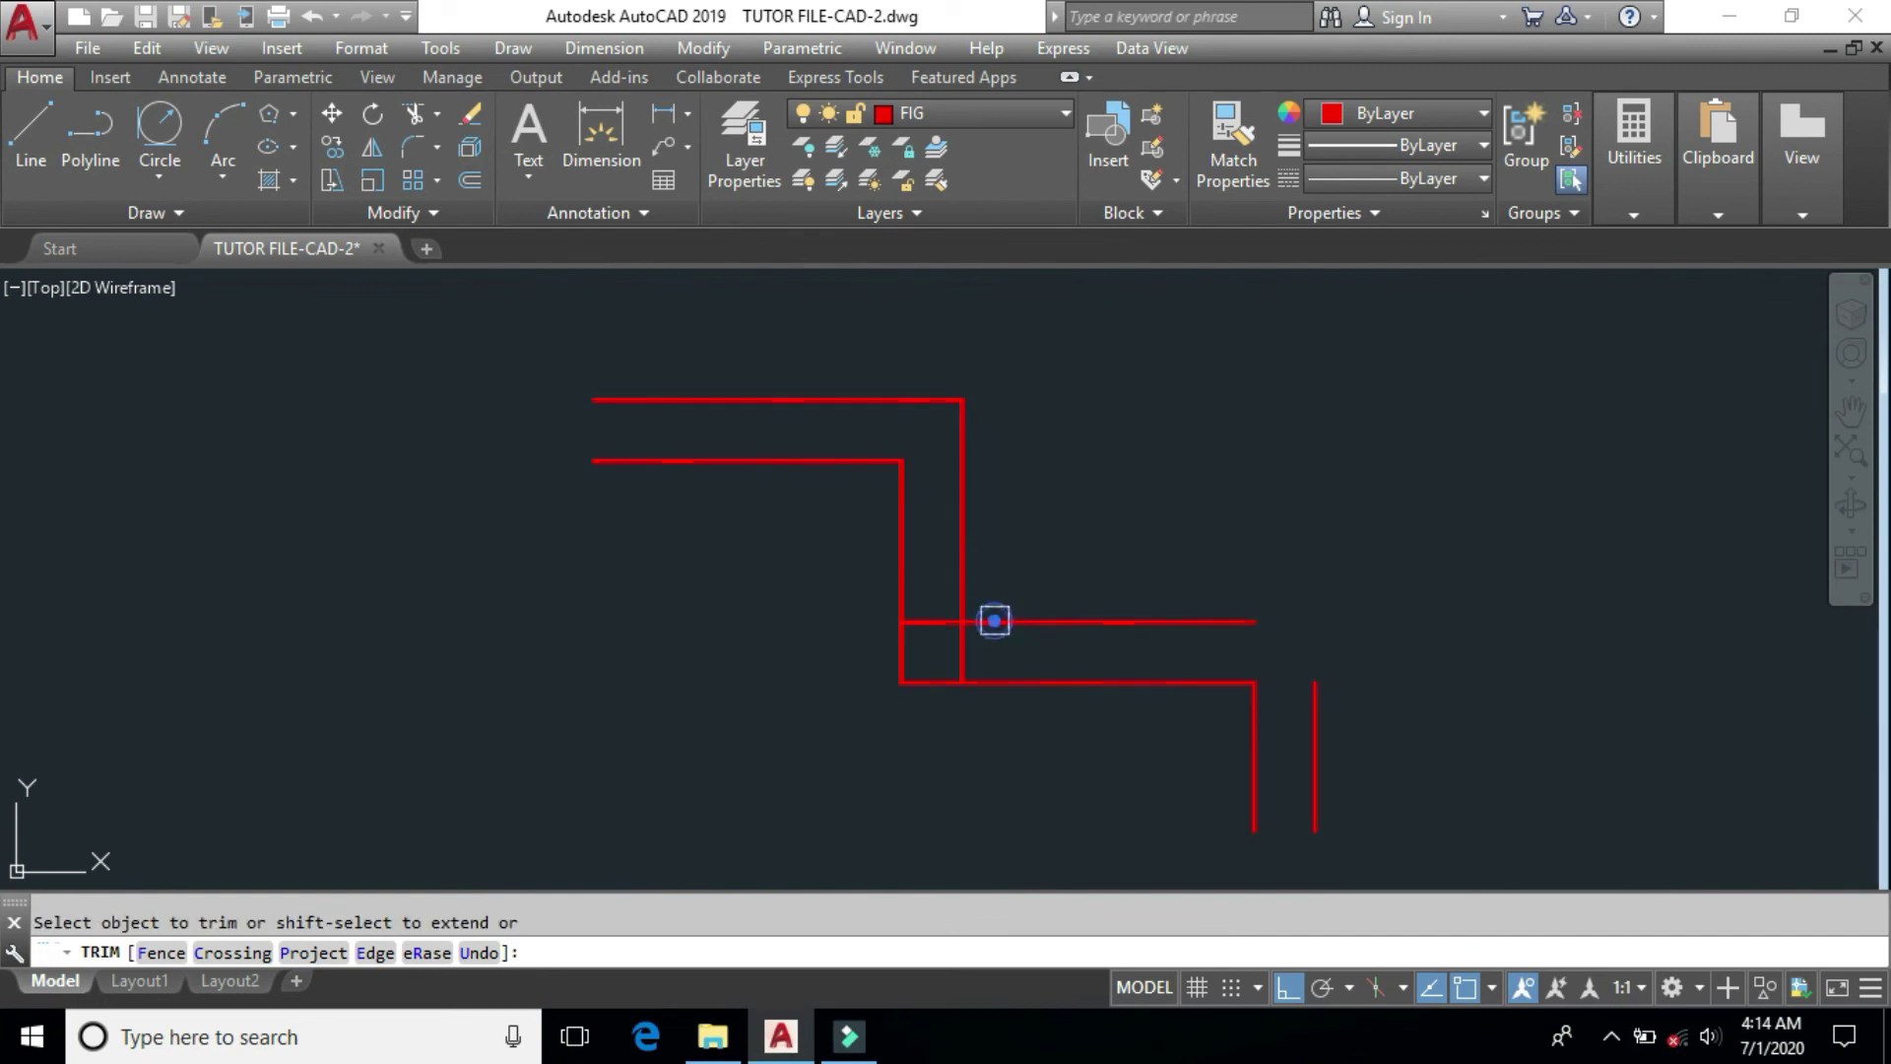
pyautogui.click(962, 648)
pyautogui.click(931, 622)
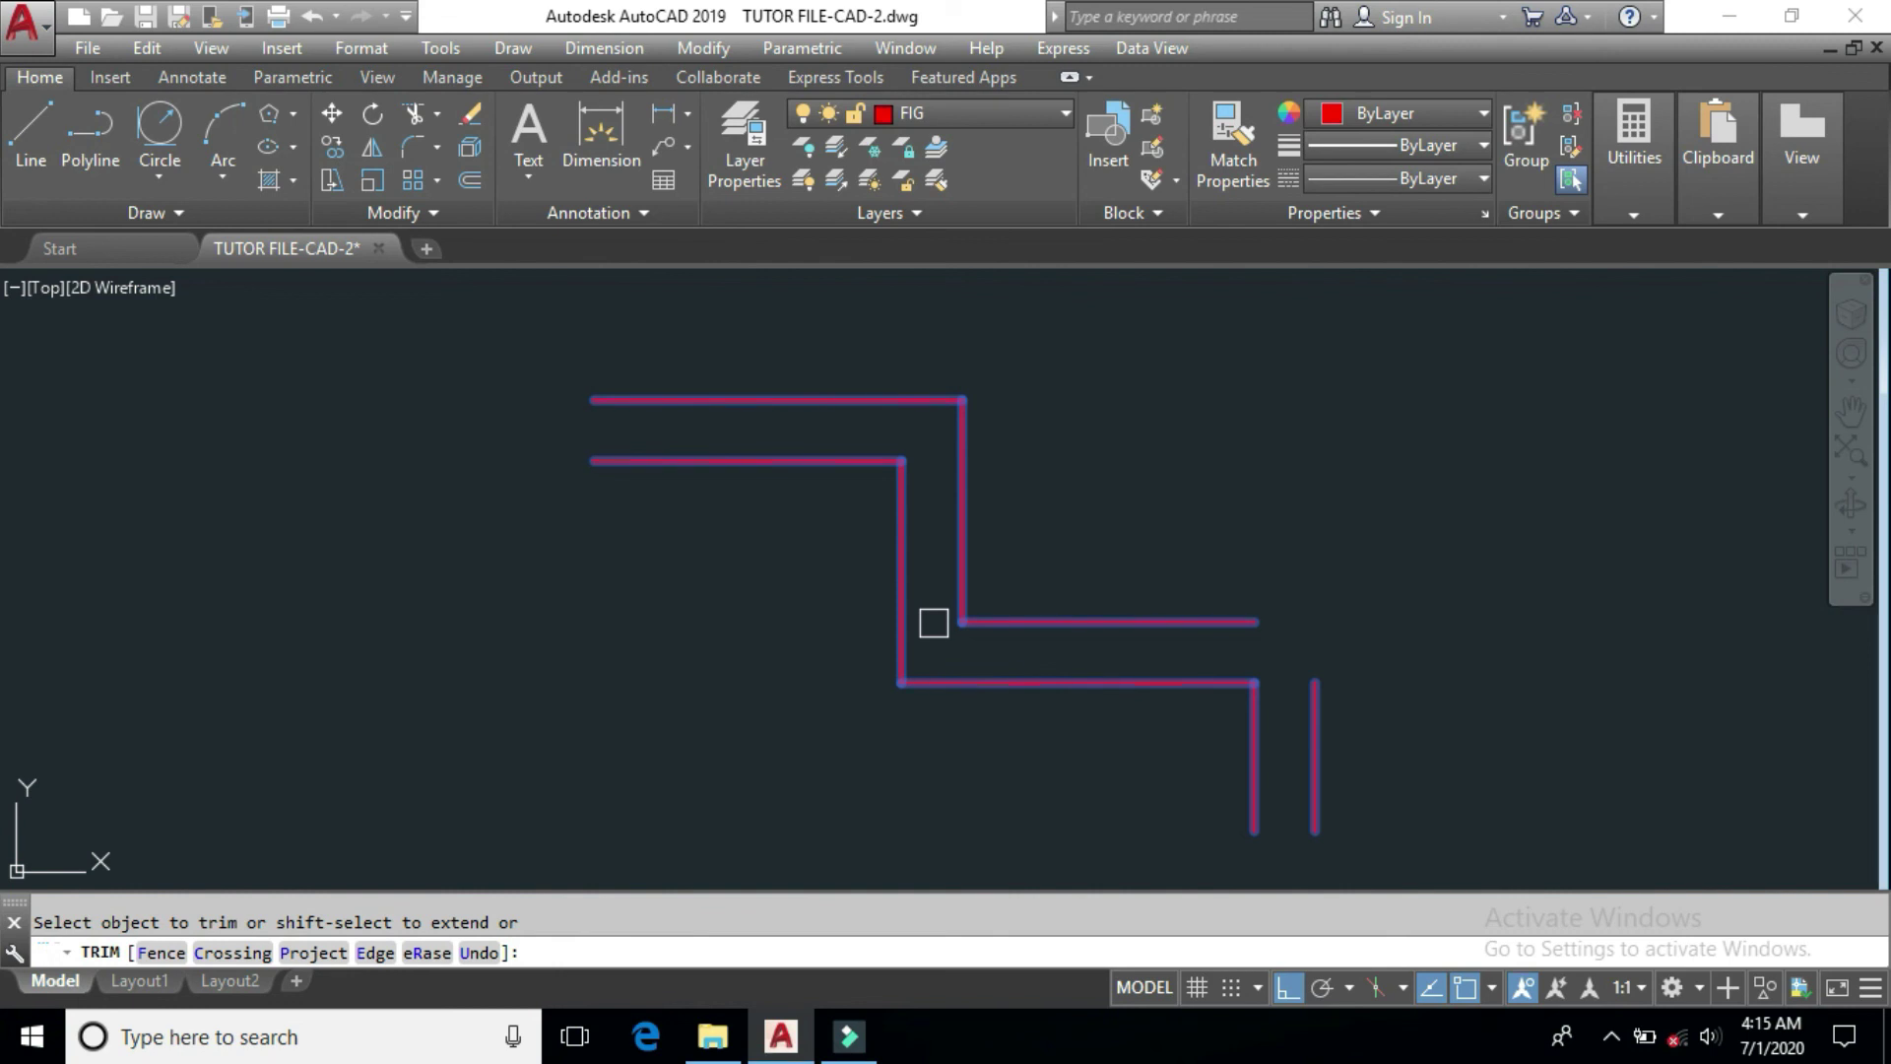
pyautogui.rightClick(1095, 530)
pyautogui.click(1166, 557)
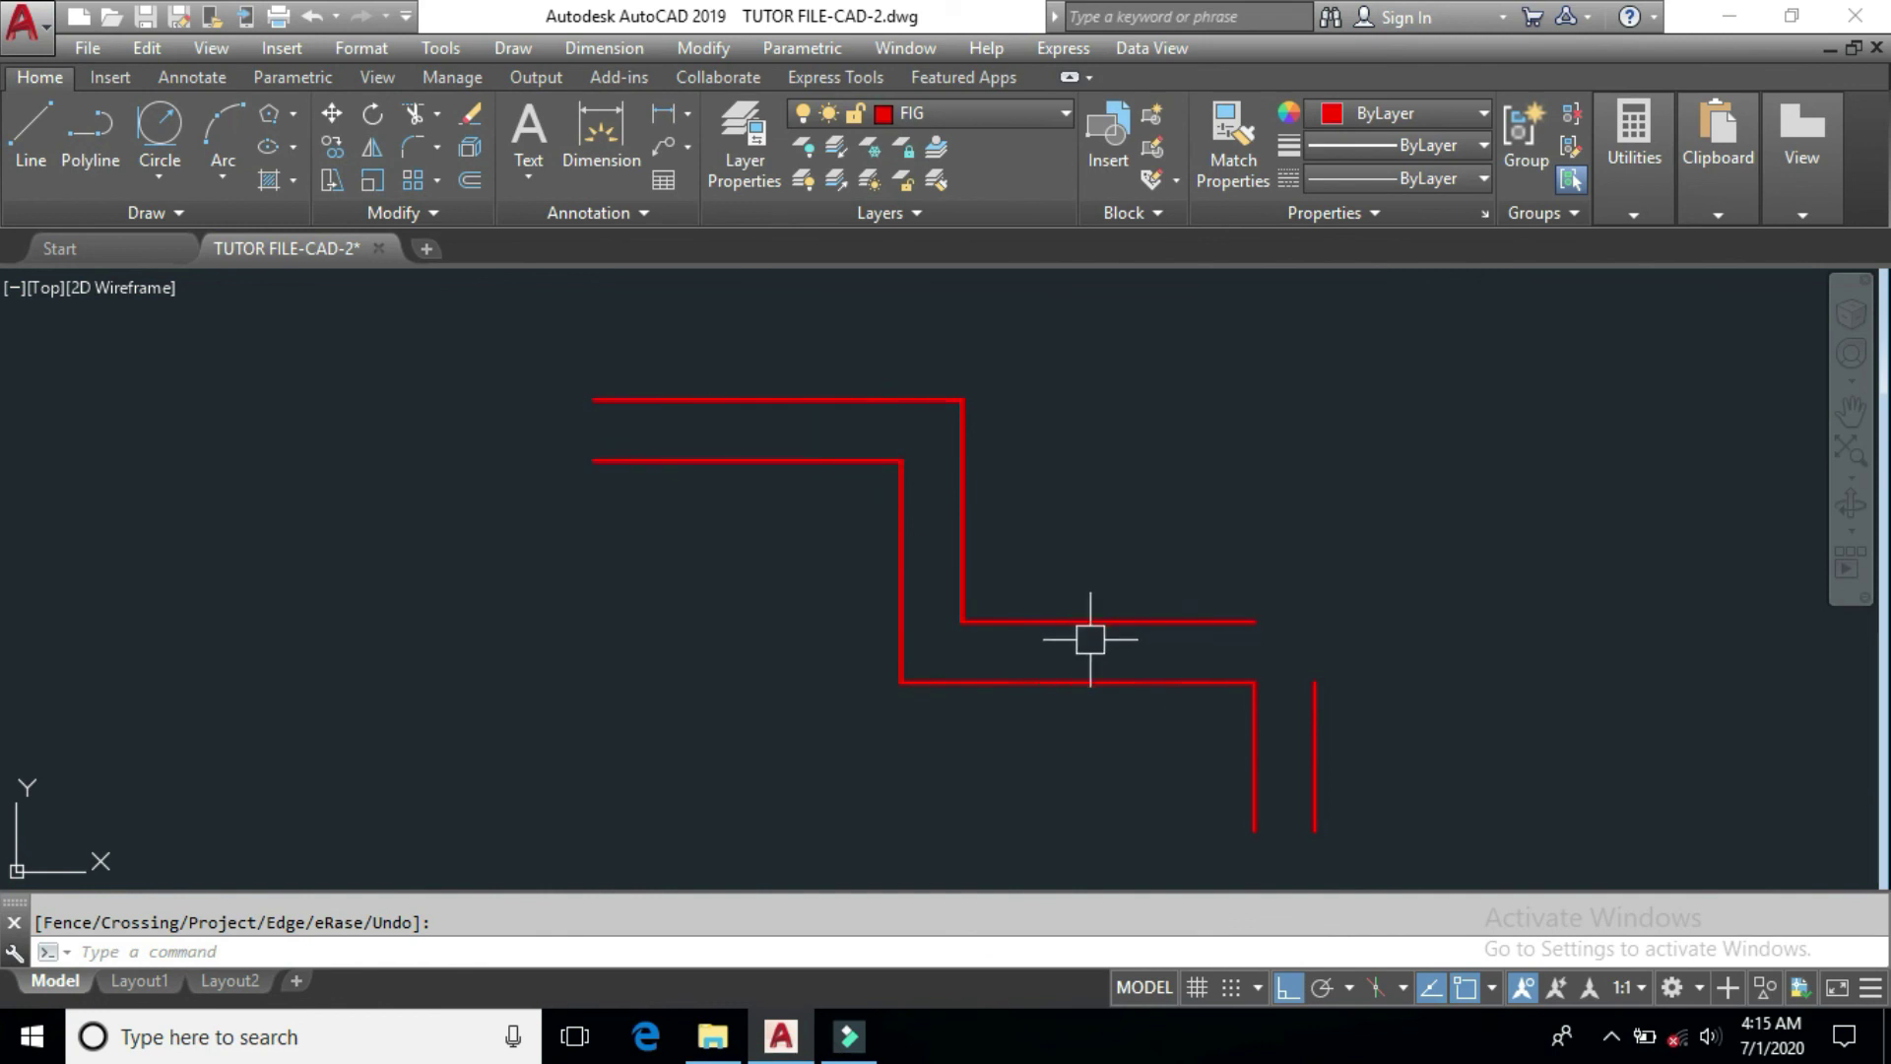
pyautogui.moveTo(1092, 639); pyautogui.dragTo(1059, 611, button='middle')
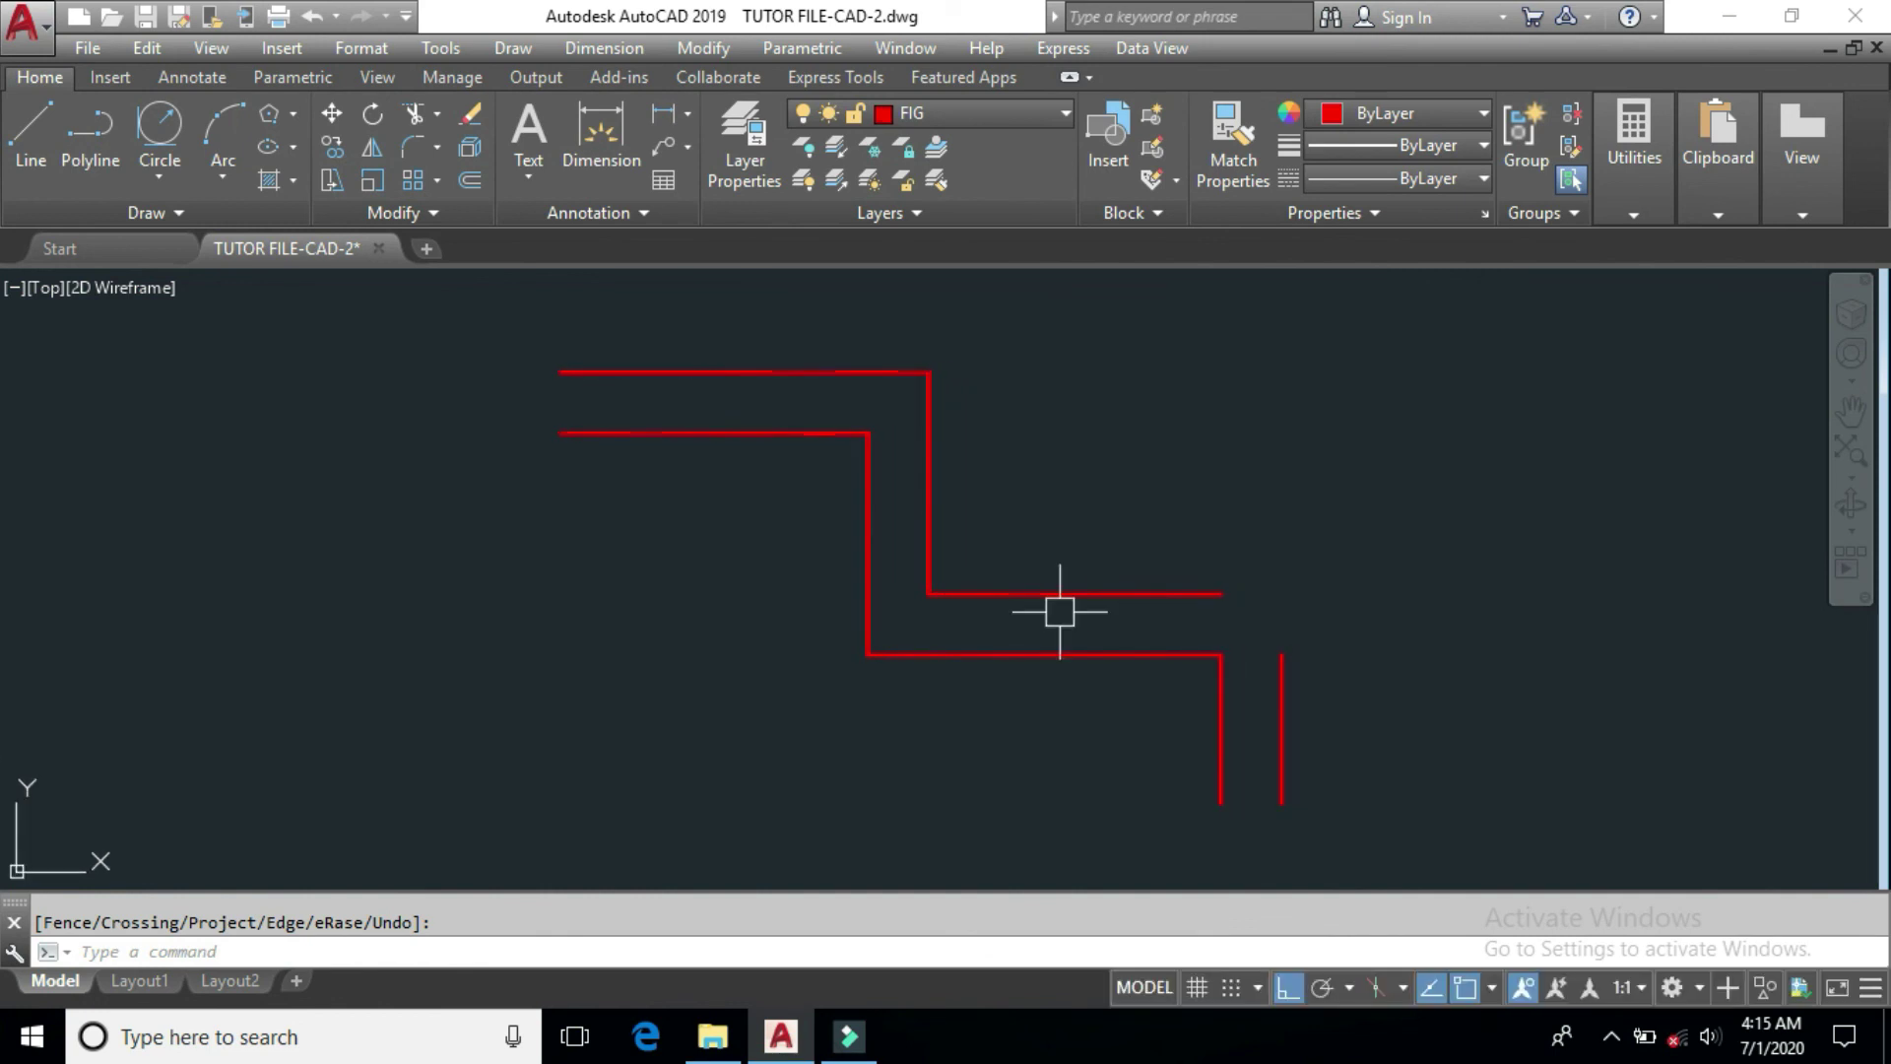